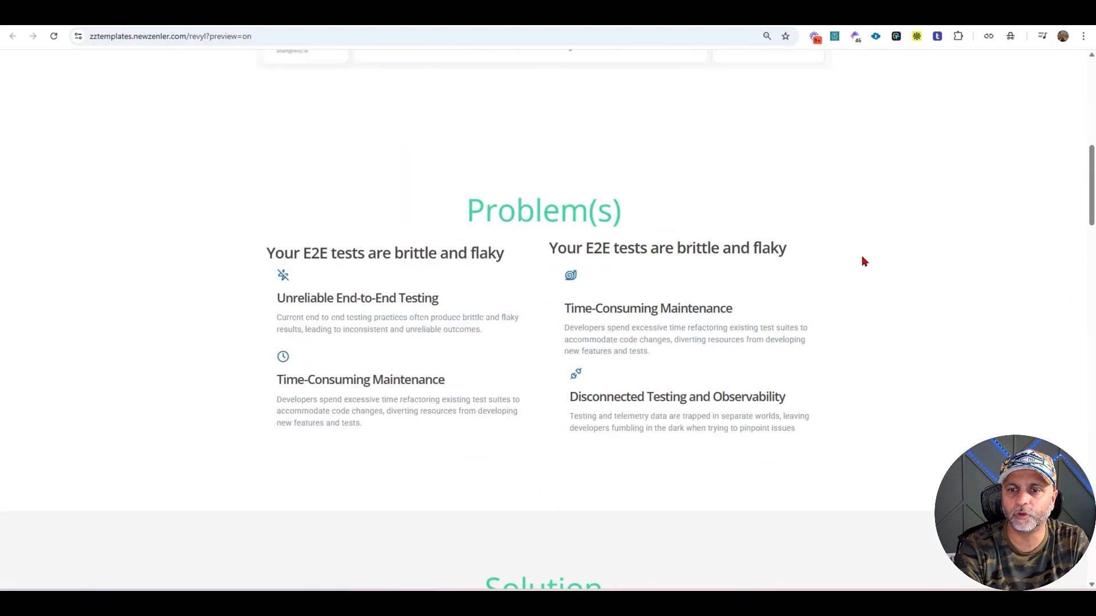
- Look through the previews of the Revyl, Bland Ai and Writer template pages
scroll(864, 256, down, 10)
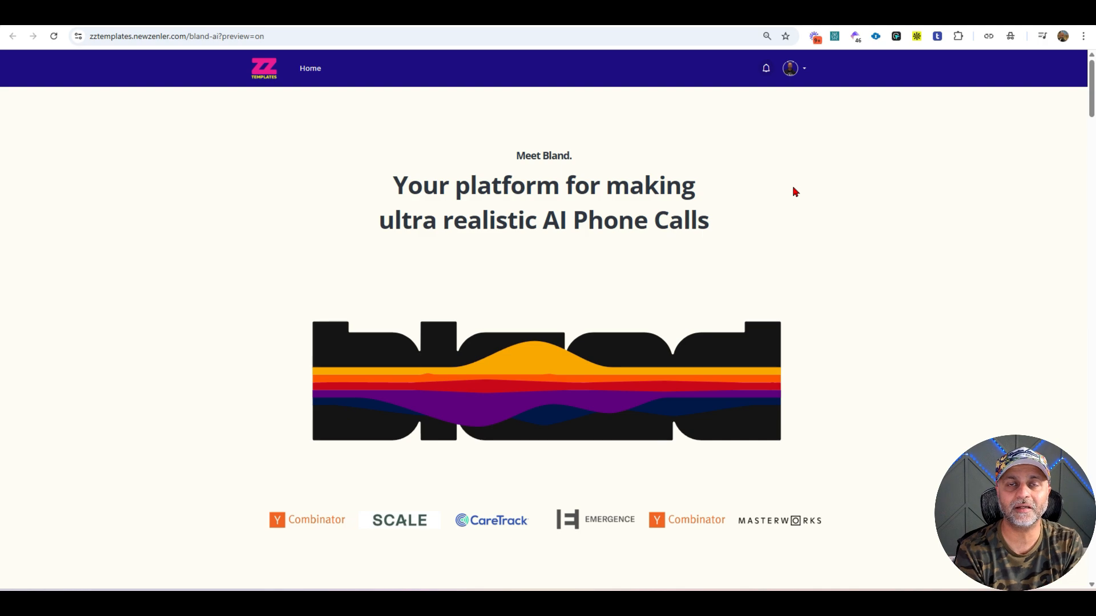
scroll(834, 318, down, 6)
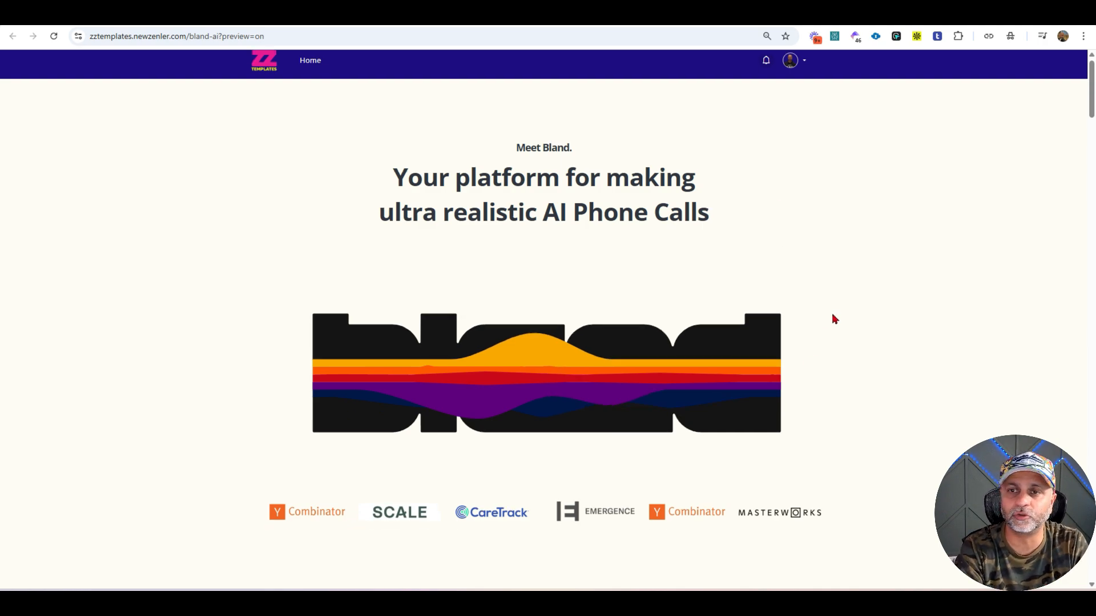
scroll(834, 316, down, 20)
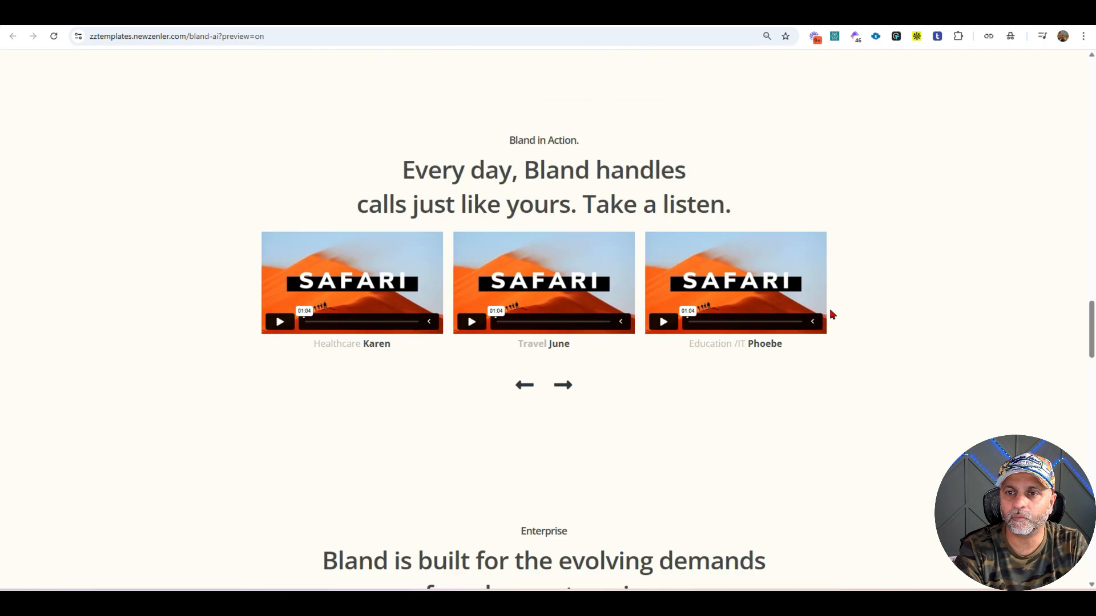
scroll(832, 314, down, 20)
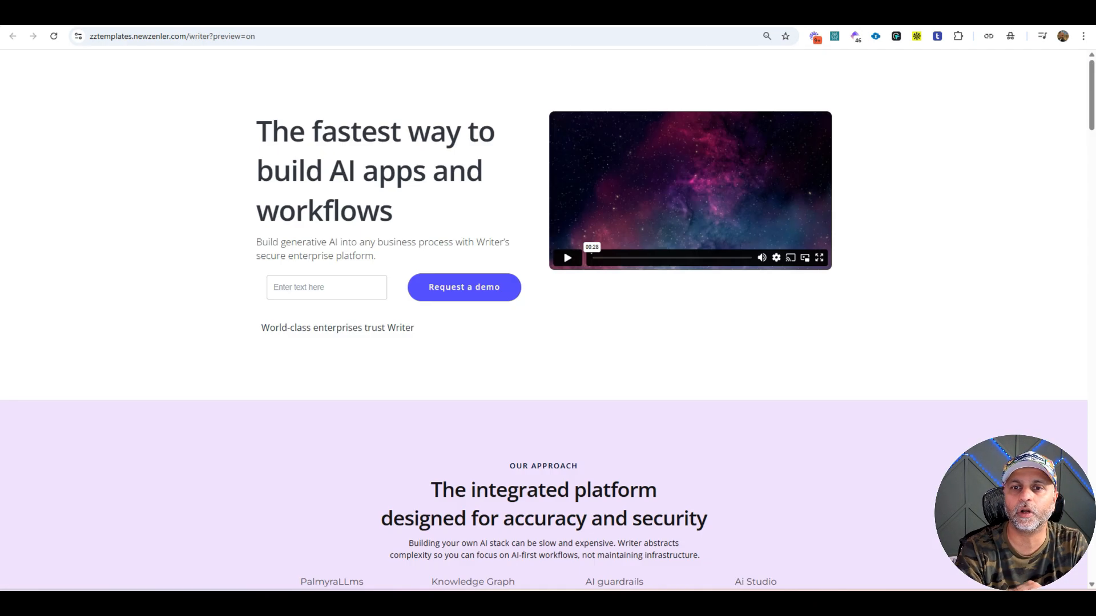
scroll(951, 301, down, 15)
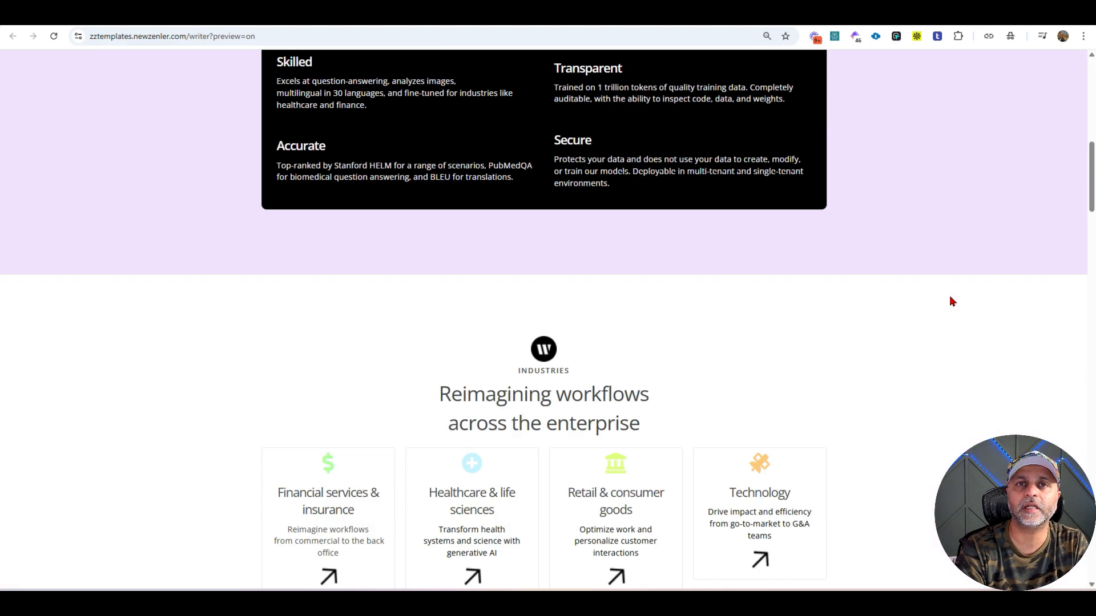
scroll(951, 301, down, 20)
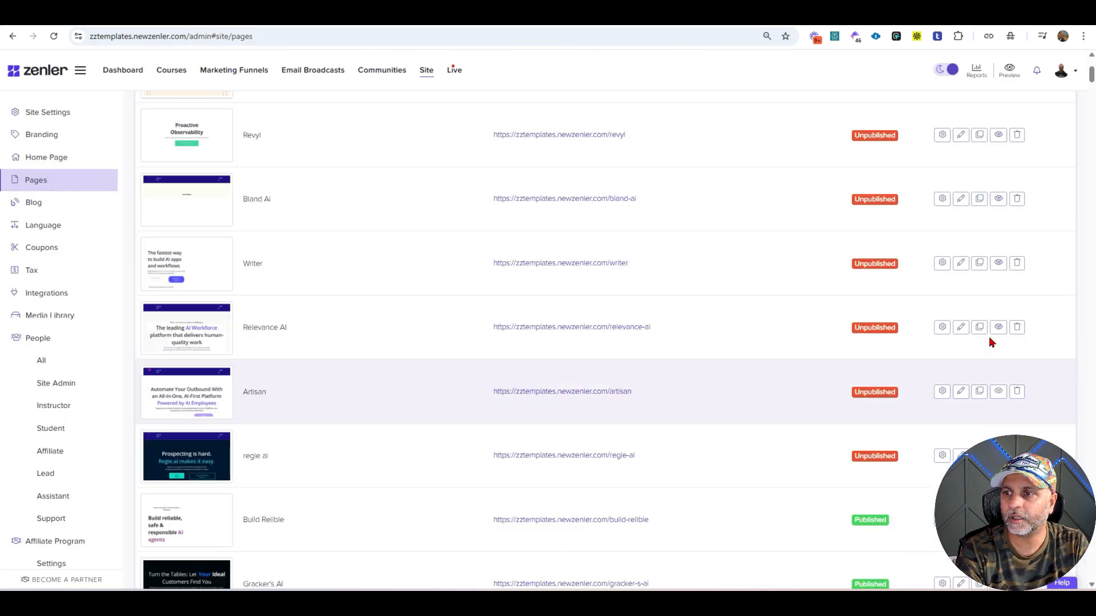
- Preview the Artisan and Relevance AI template pages and look through their sections down to the footer
click(998, 325)
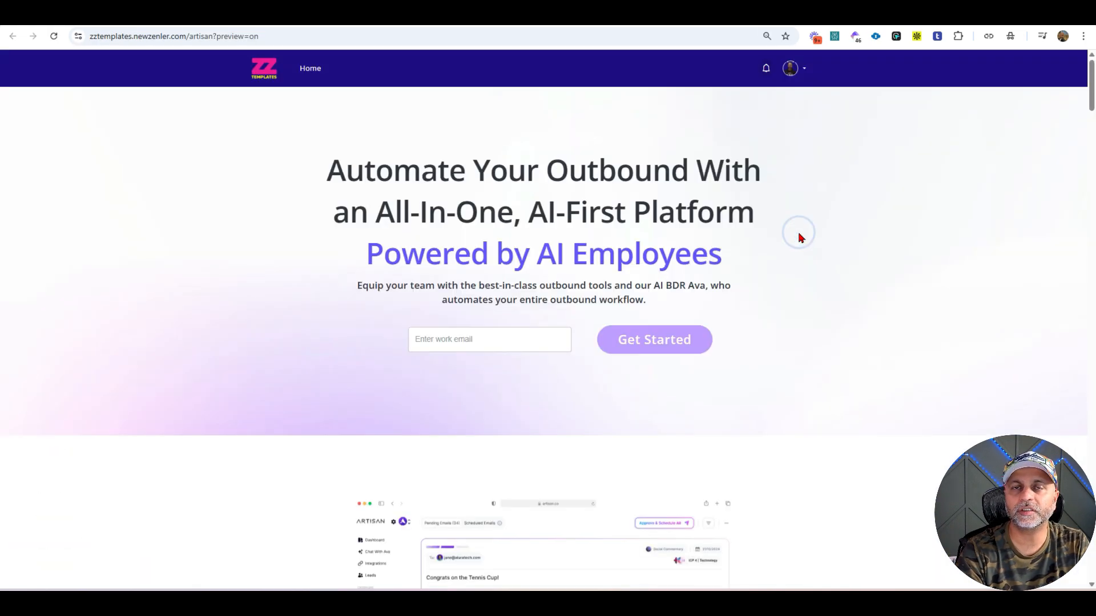
scroll(800, 237, down, 20)
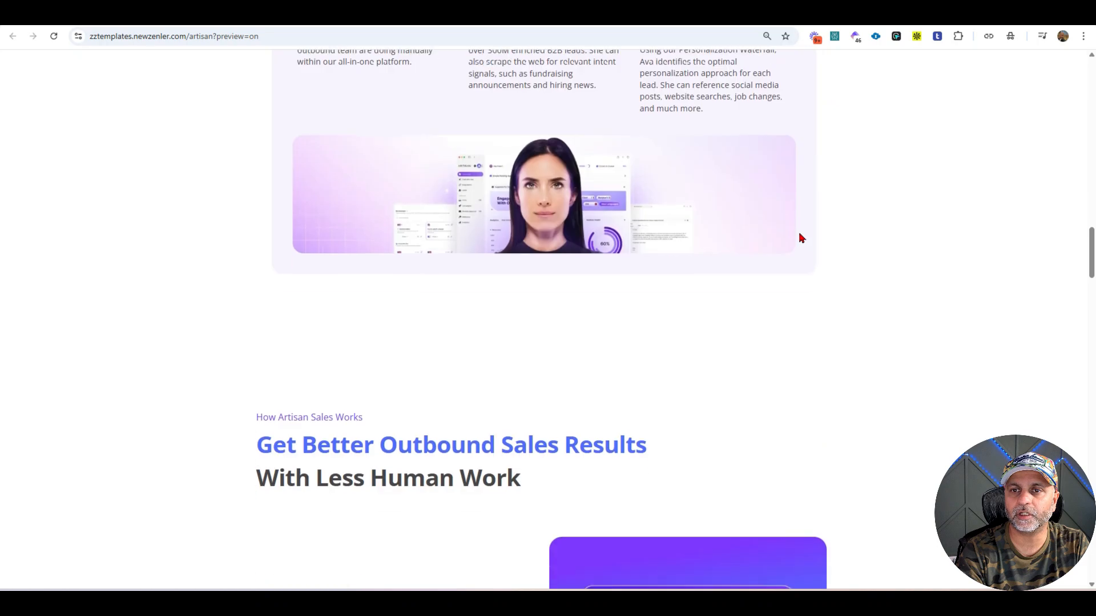
scroll(800, 237, down, 20)
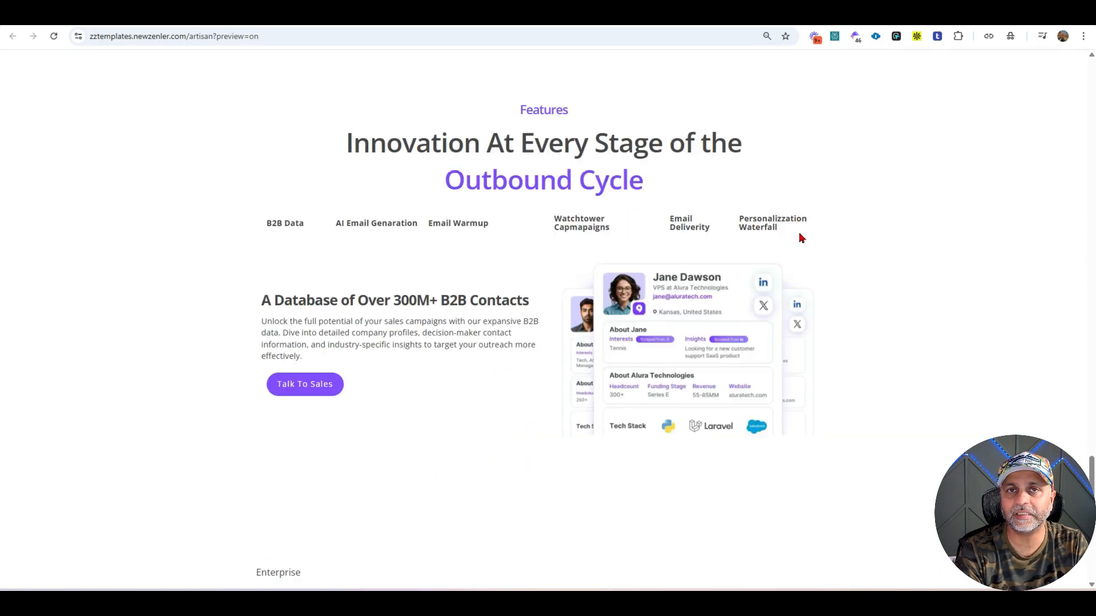
scroll(799, 237, down, 15)
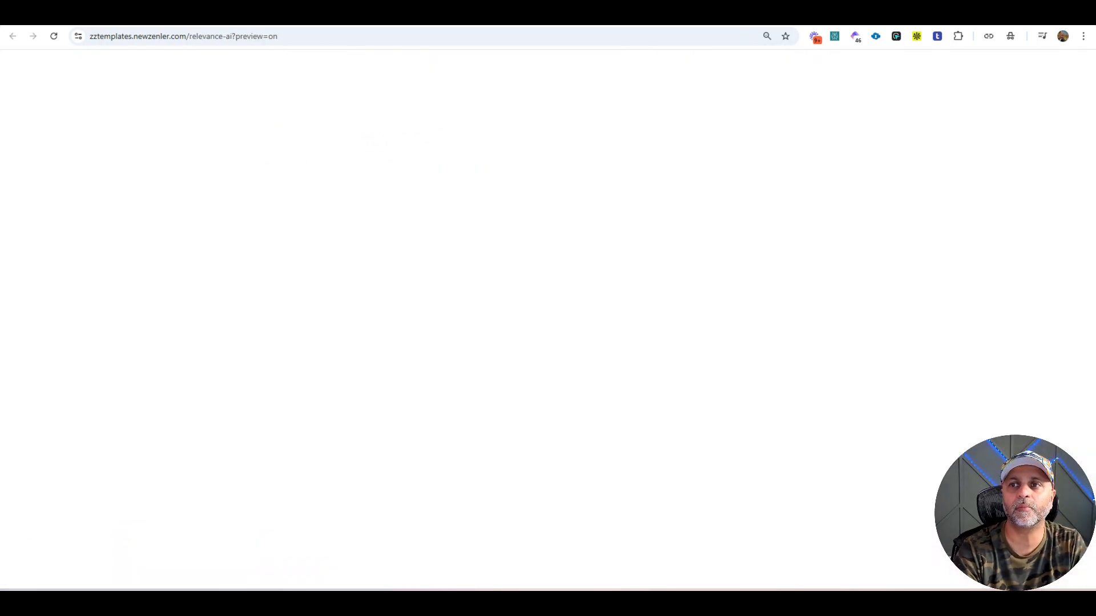
scroll(934, 253, down, 20)
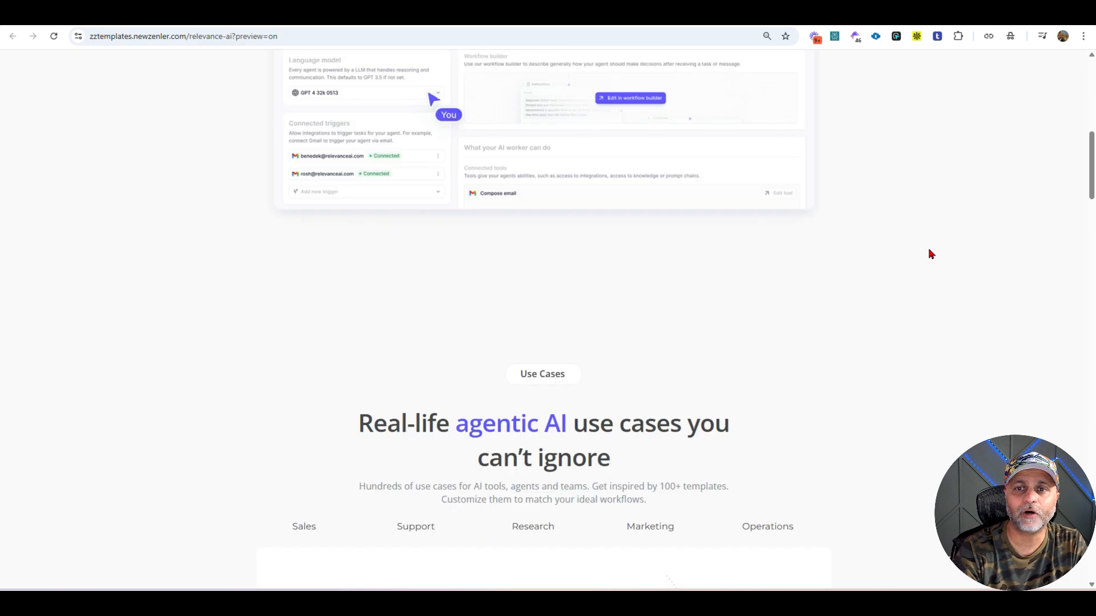
scroll(932, 253, down, 5)
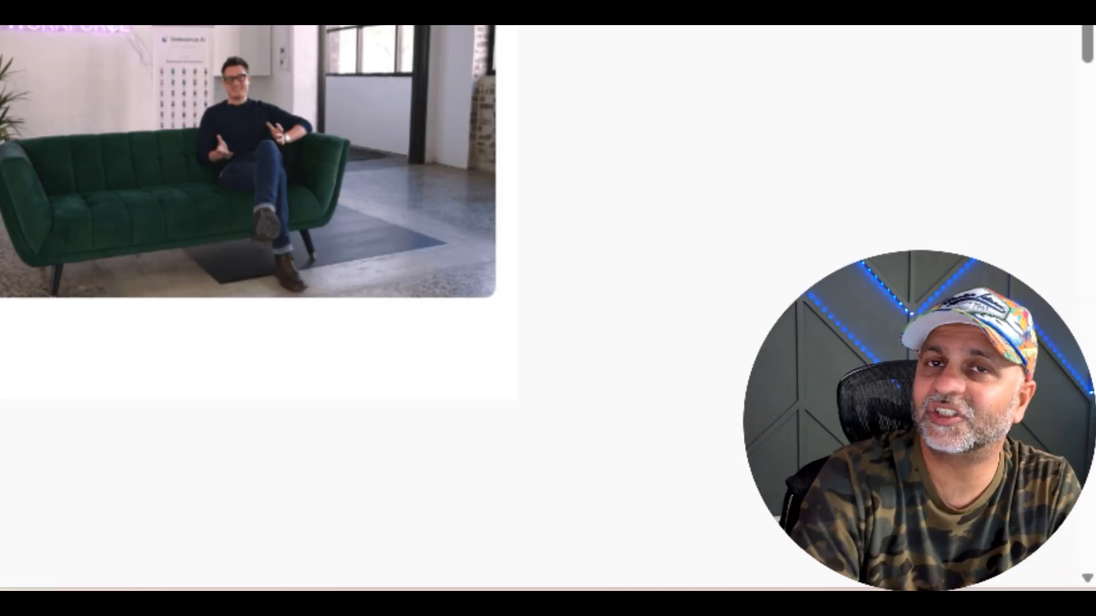
scroll(342, 308, down, 15)
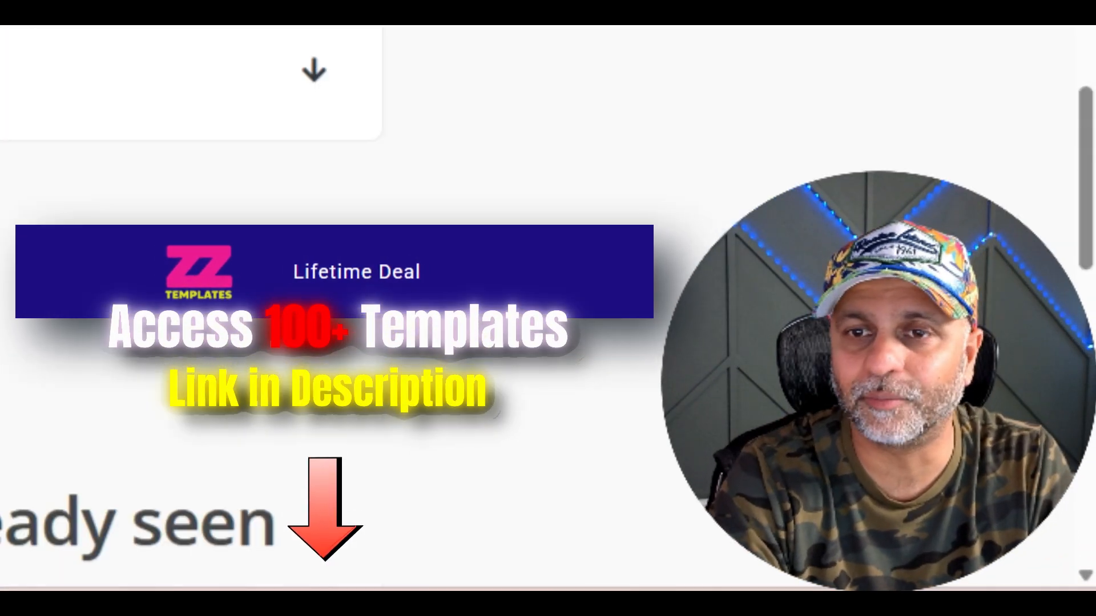
scroll(342, 308, down, 10)
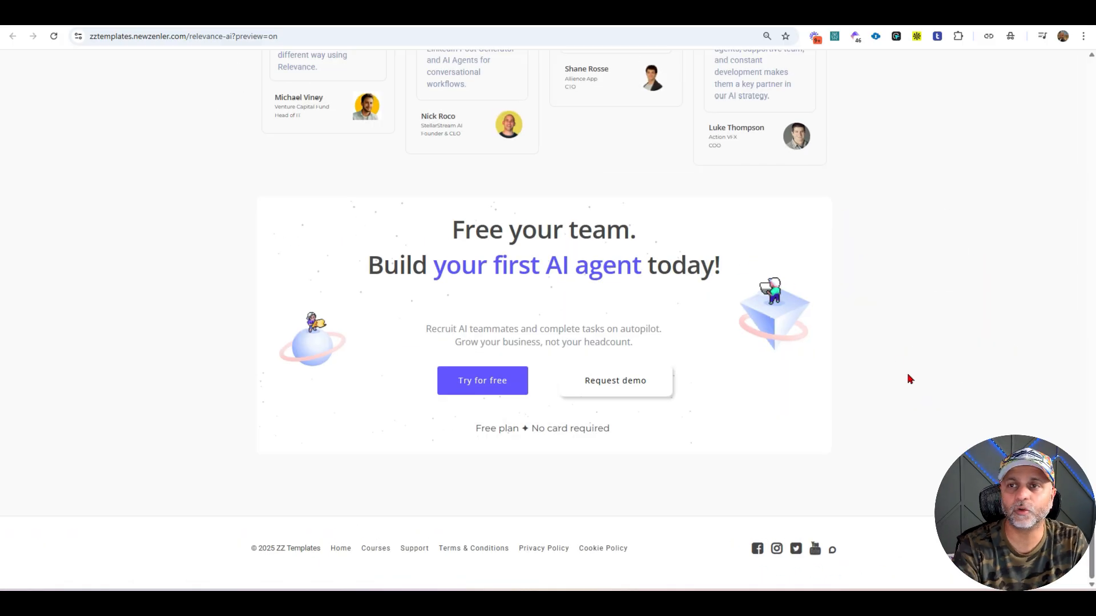
click(728, 15)
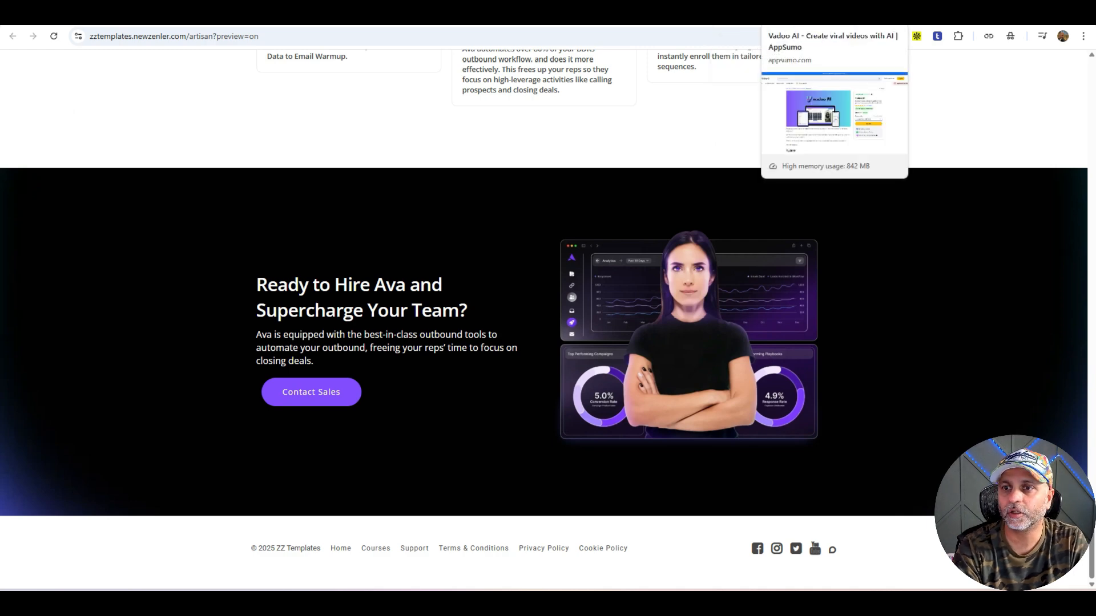
- Switch to the Vadoo AI website at vadoo.tv and examine its home page's hero, feature and caption sections
click(794, 25)
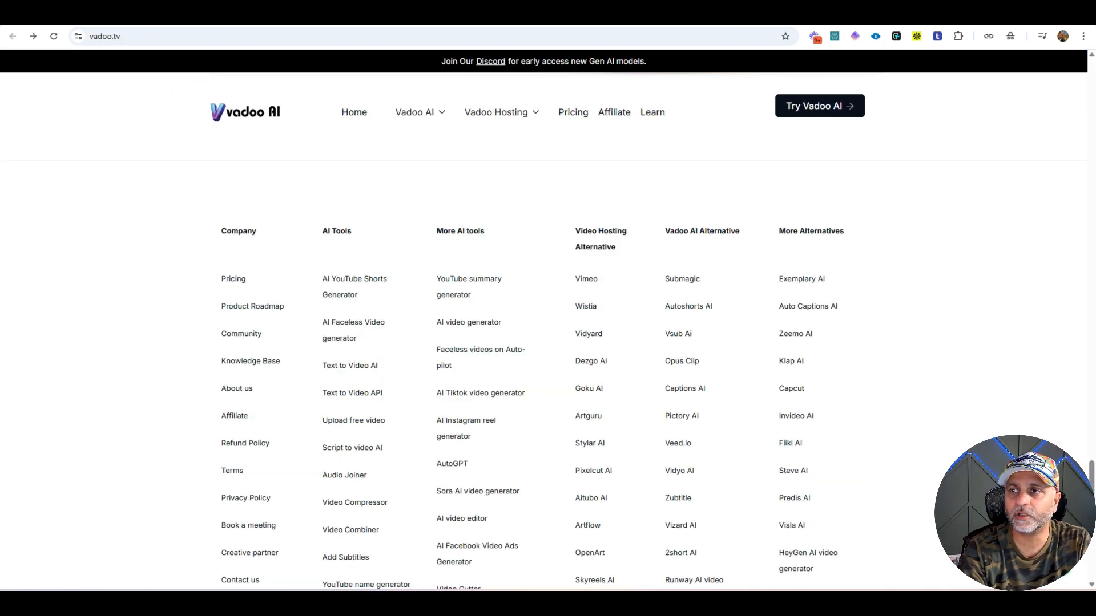
drag(1091, 488, 1067, 76)
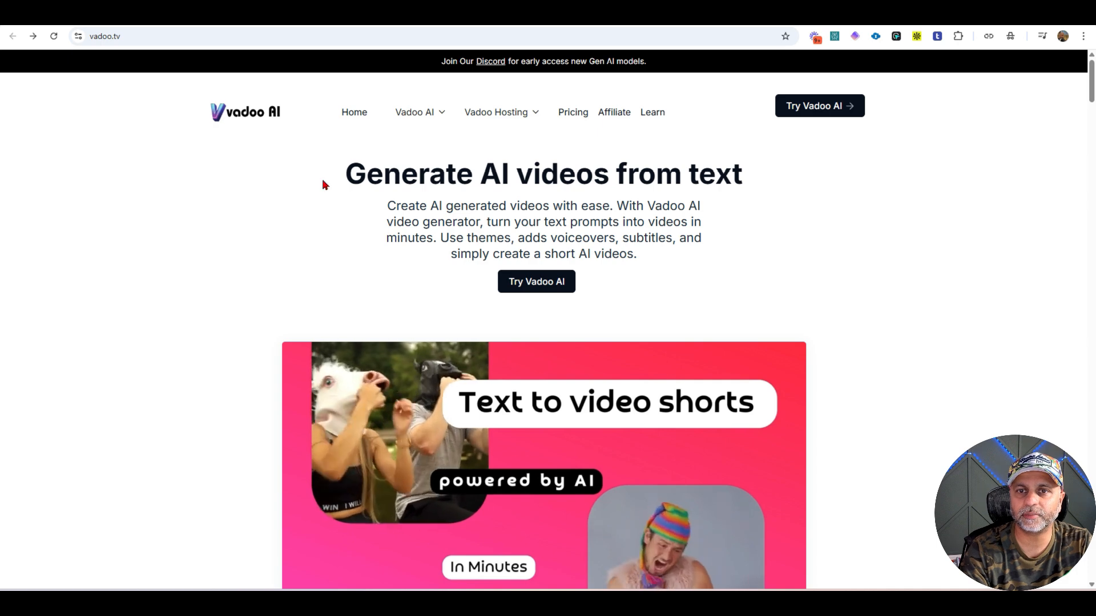
scroll(710, 247, down, 5)
scroll(710, 247, down, 3)
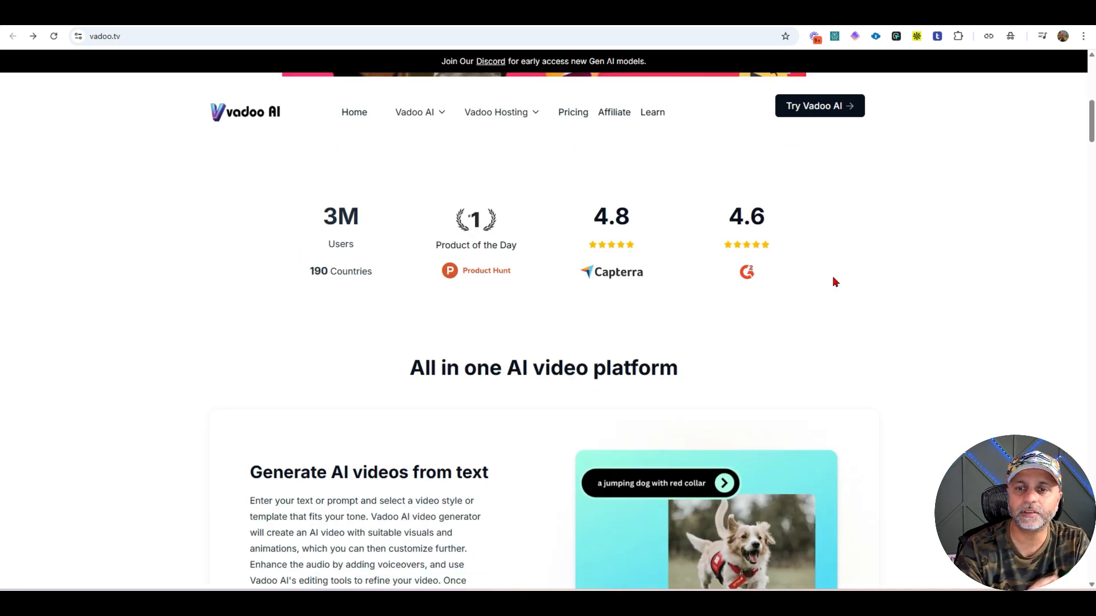
scroll(833, 279, down, 8)
scroll(676, 382, up, 5)
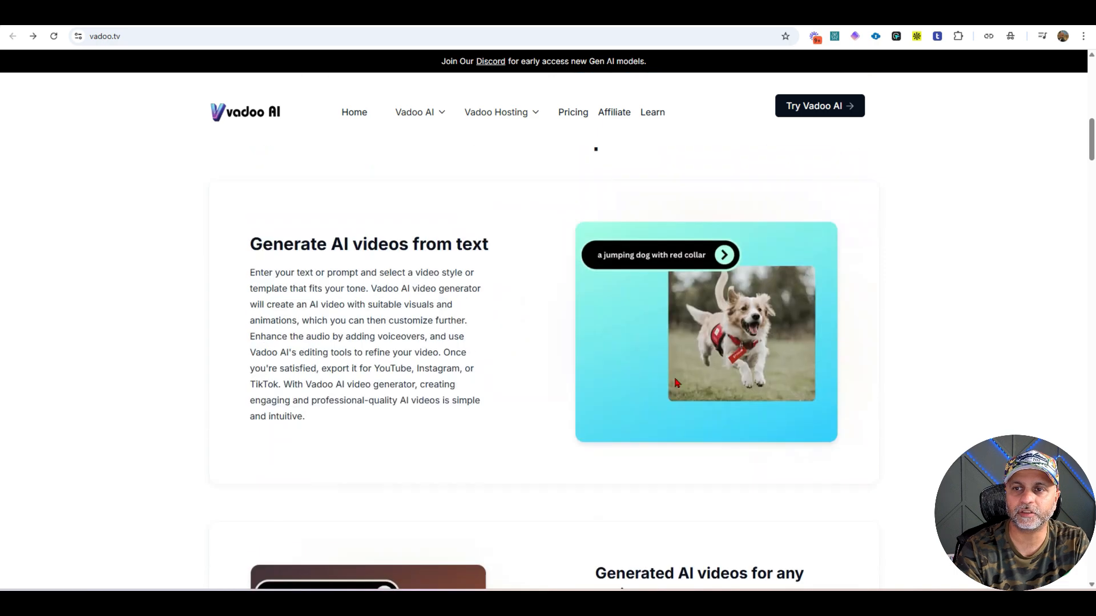
scroll(649, 296, down, 5)
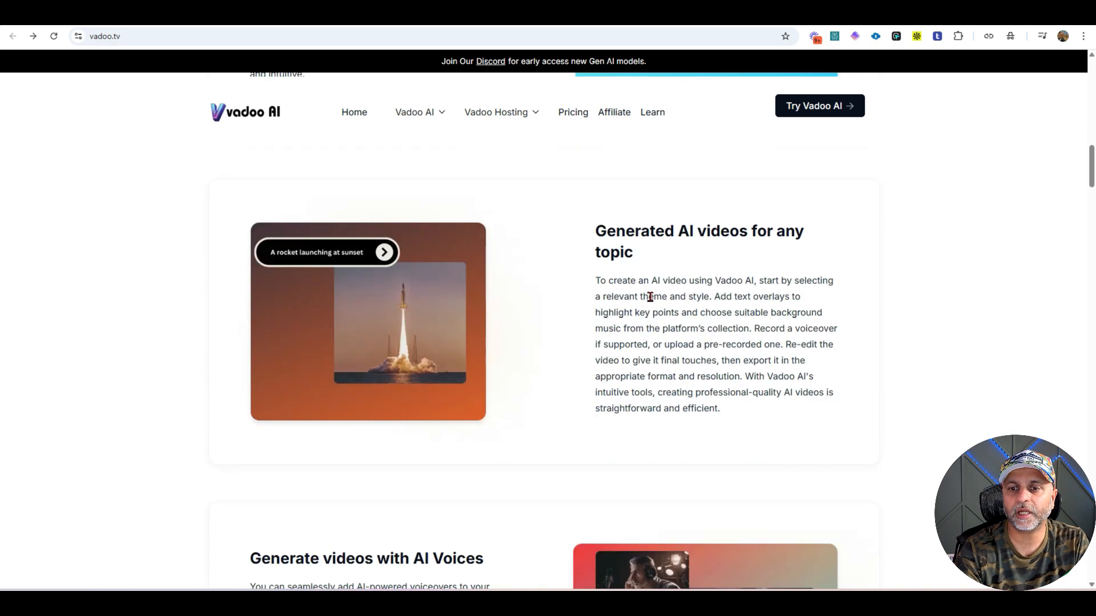
scroll(655, 296, down, 5)
scroll(695, 293, down, 20)
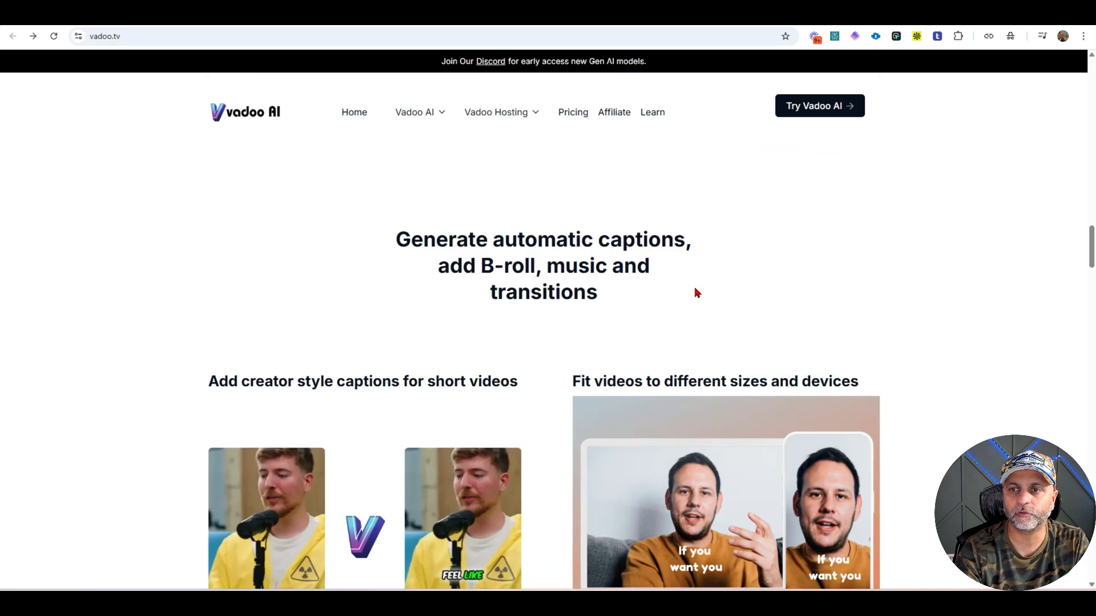
scroll(697, 288, down, 10)
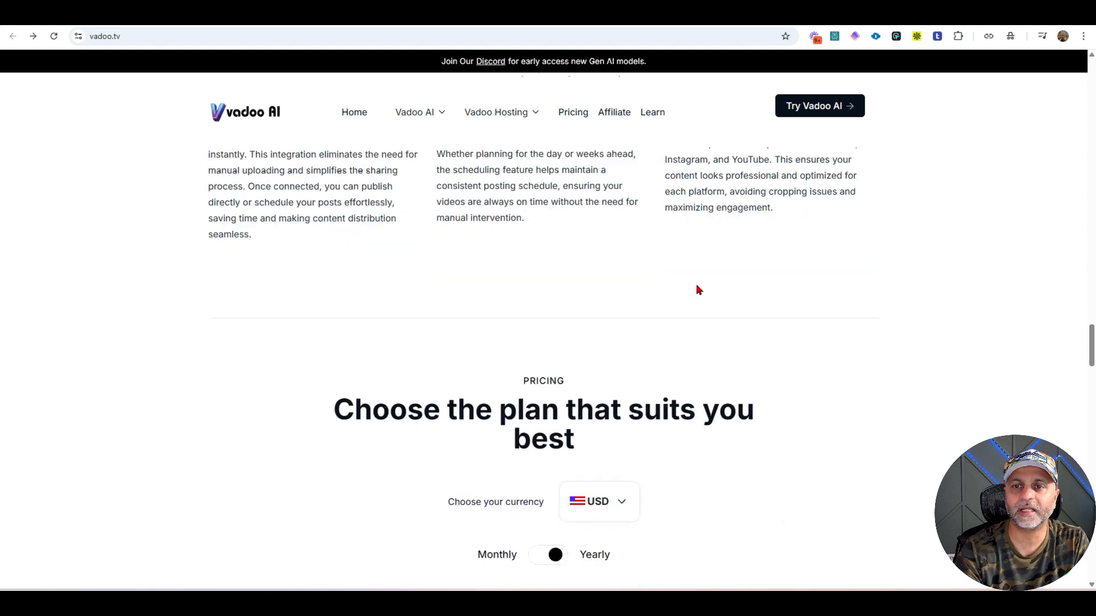
- Examine the pricing plans, FAQs, call-to-action banner and footer links of the Vadoo AI home page
scroll(699, 290, down, 5)
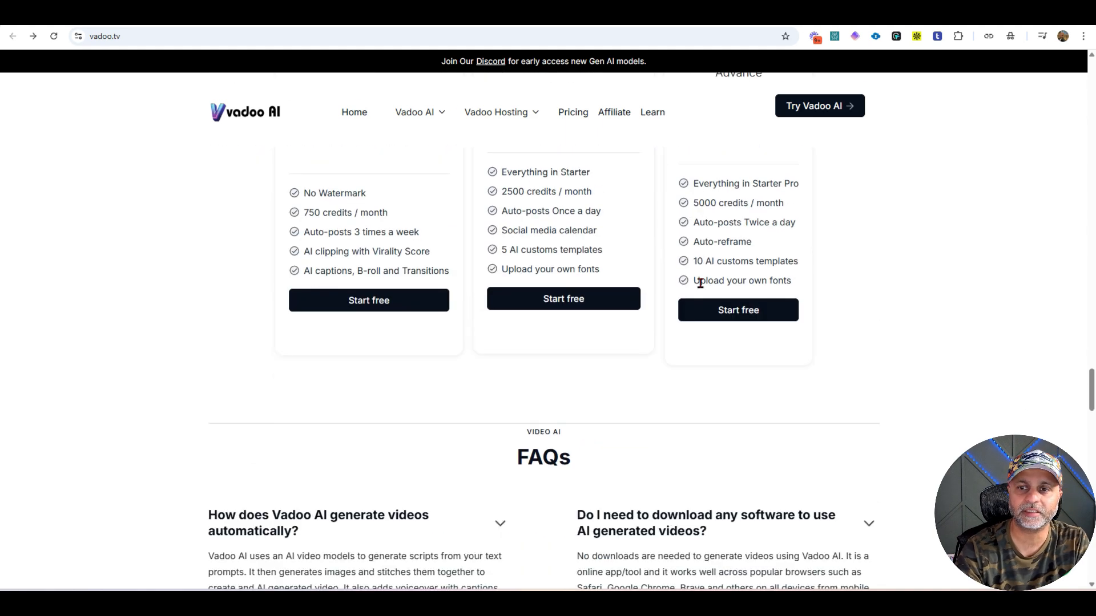
scroll(700, 284, down, 15)
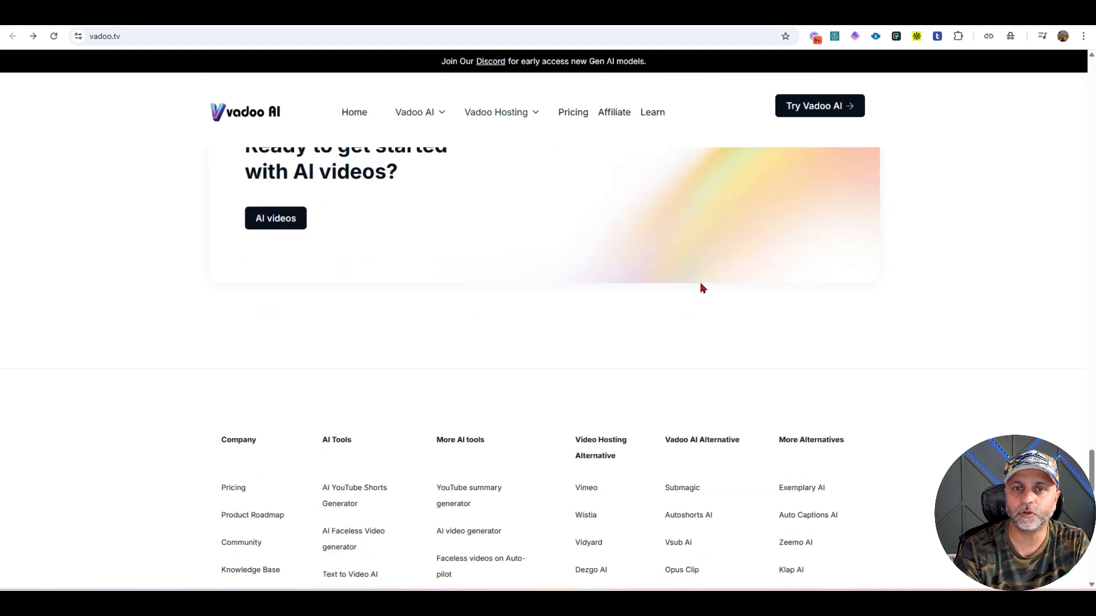
scroll(700, 285, down, 10)
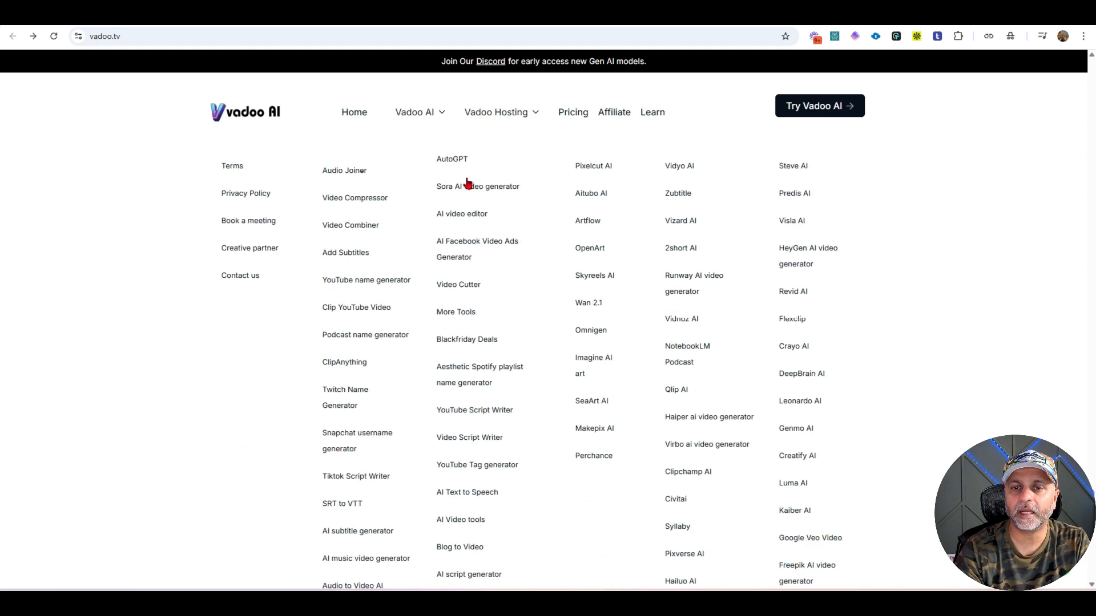
scroll(620, 378, down, 10)
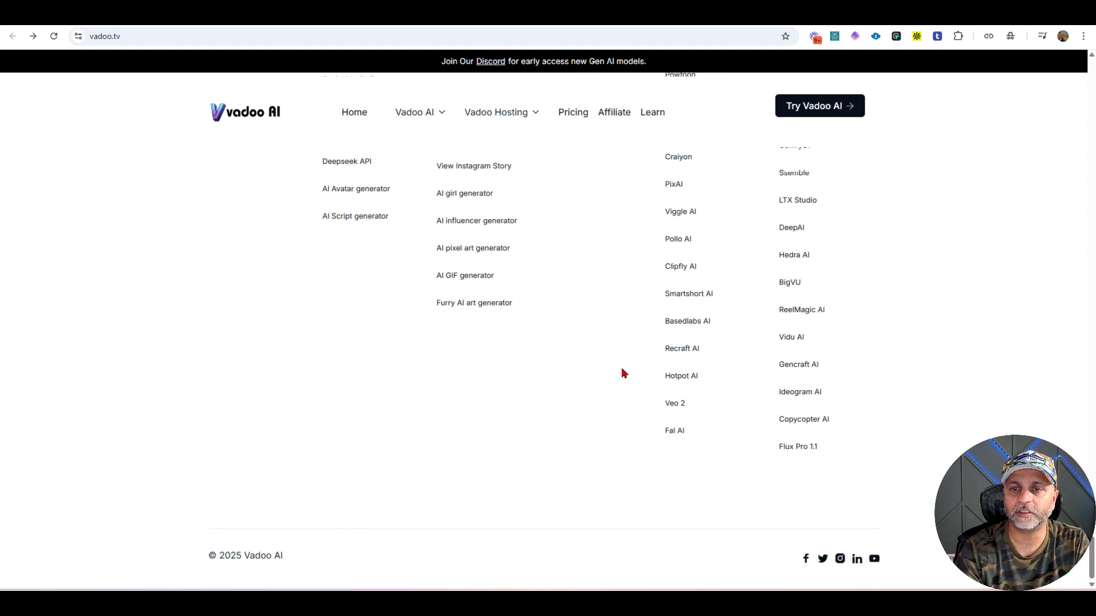
scroll(594, 423, up, 12)
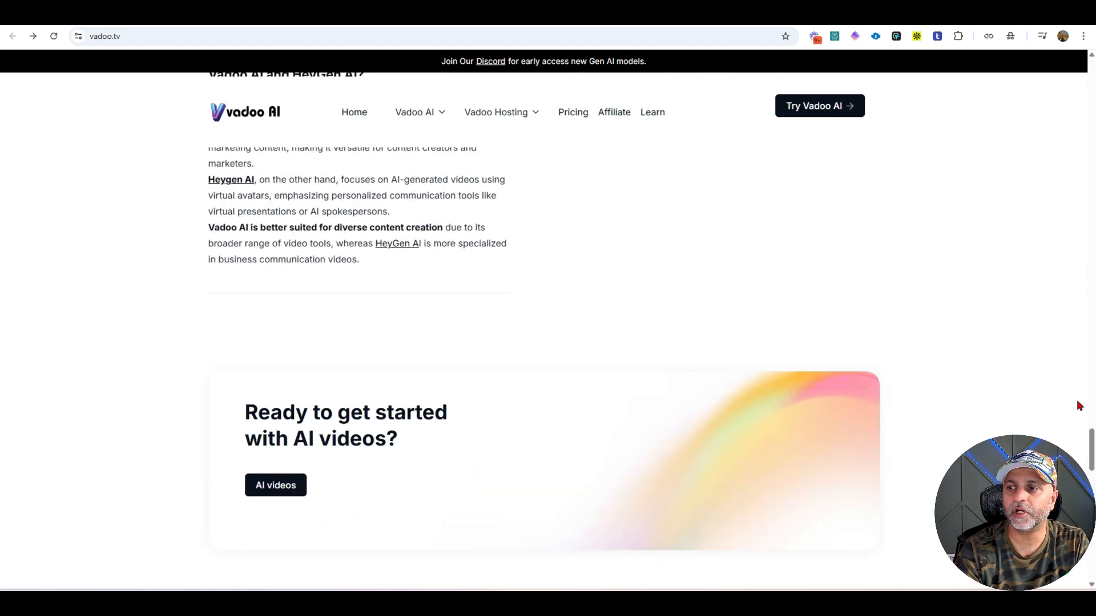
scroll(548, 343, up, 10)
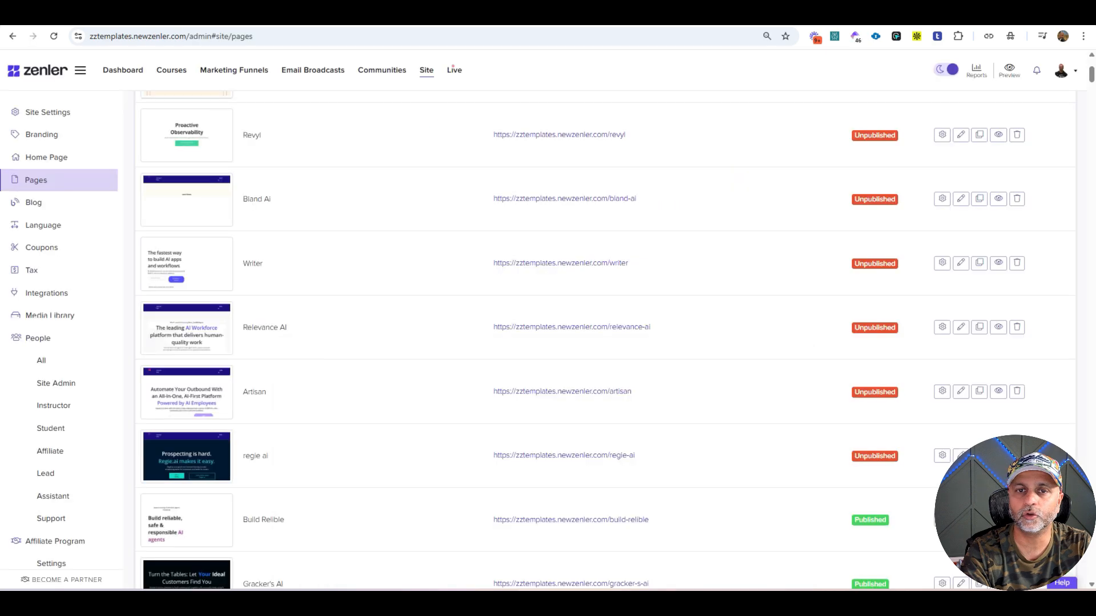
- Add a new Zenler site page titled Vadoo-ai and delete the dynamic site header from it
scroll(409, 253, up, 4)
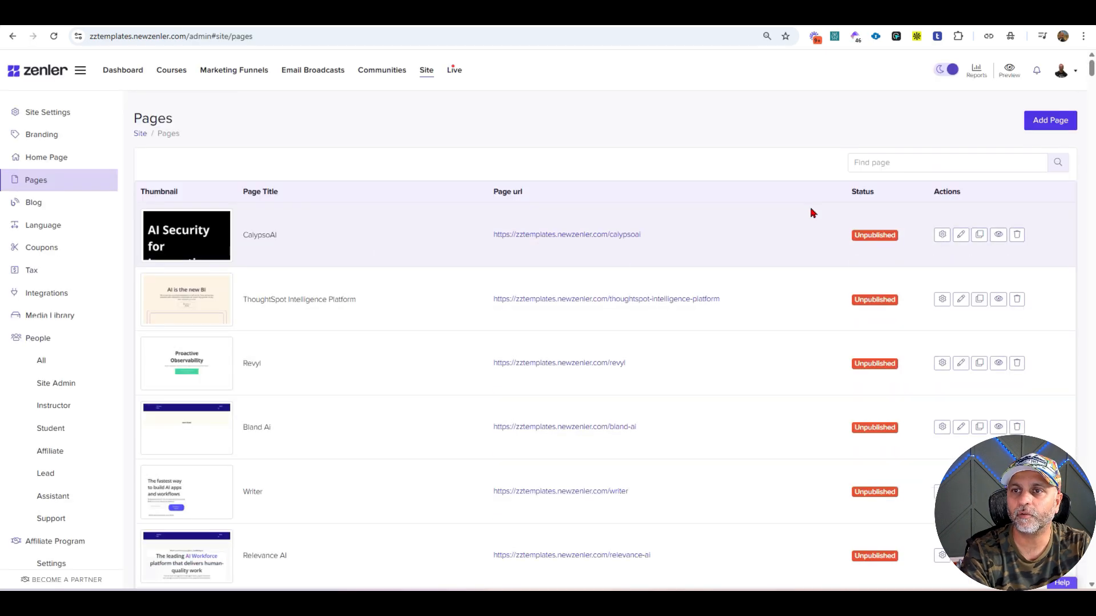
click(1056, 120)
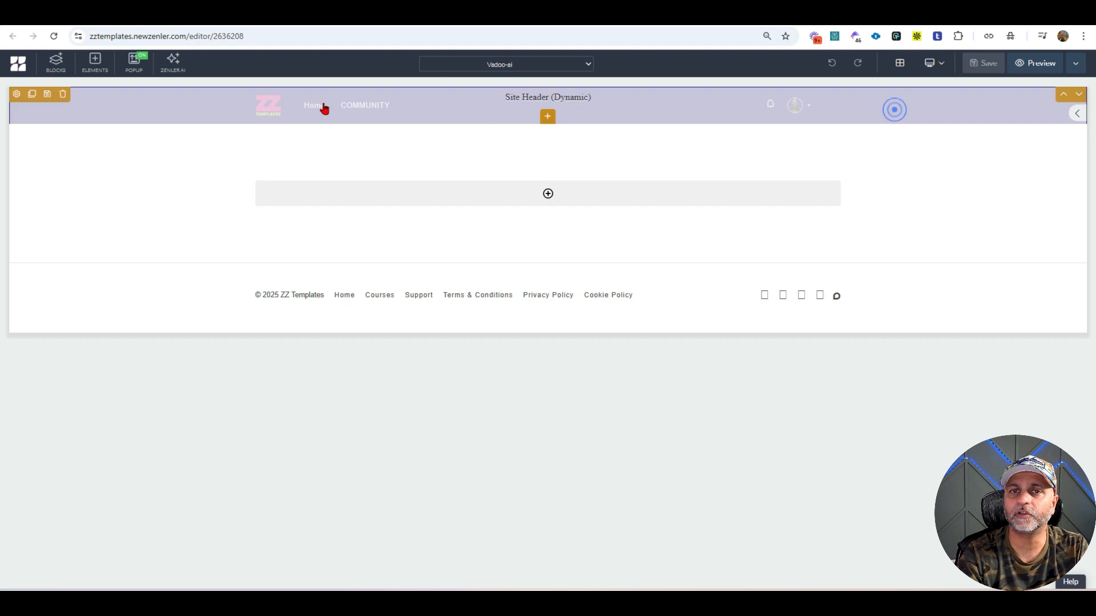
click(63, 95)
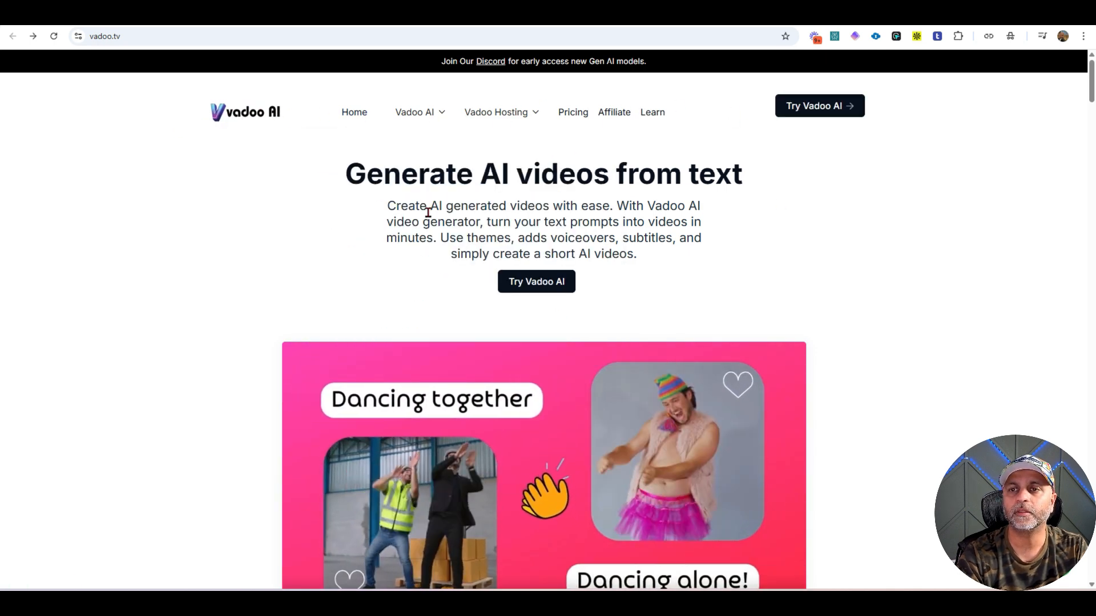
- Check the headline "Generate AI videos from text" and the text below it on the Vadoo AI home page
drag(335, 171, 758, 174)
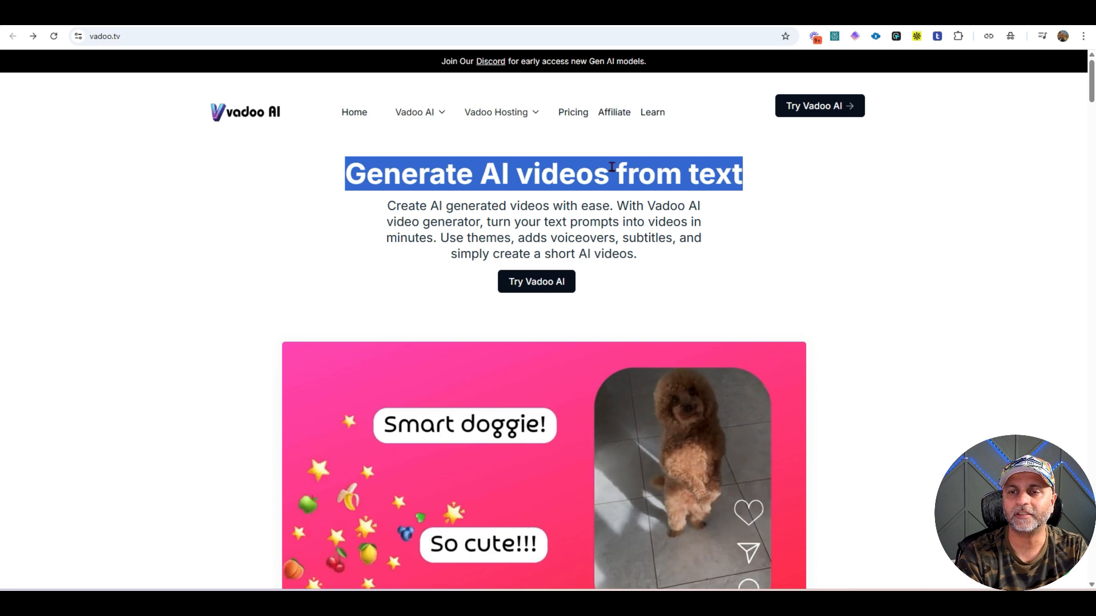
click(576, 200)
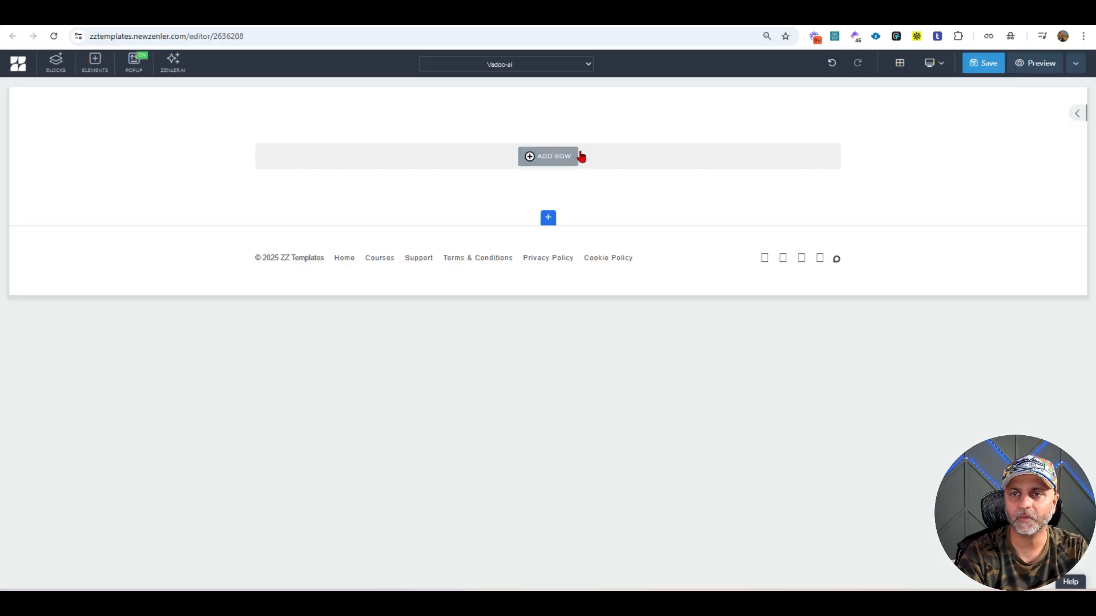
- Add a row with a Heading 1 element to the empty section and enter "Generate AI videos from text" as its text
click(565, 162)
click(563, 156)
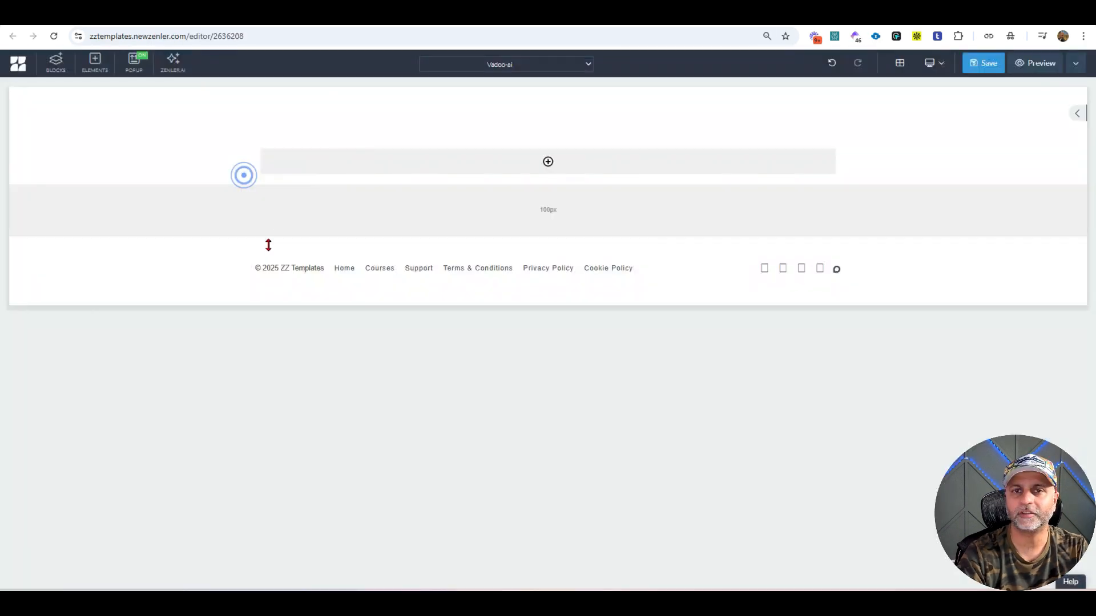
click(557, 165)
click(200, 171)
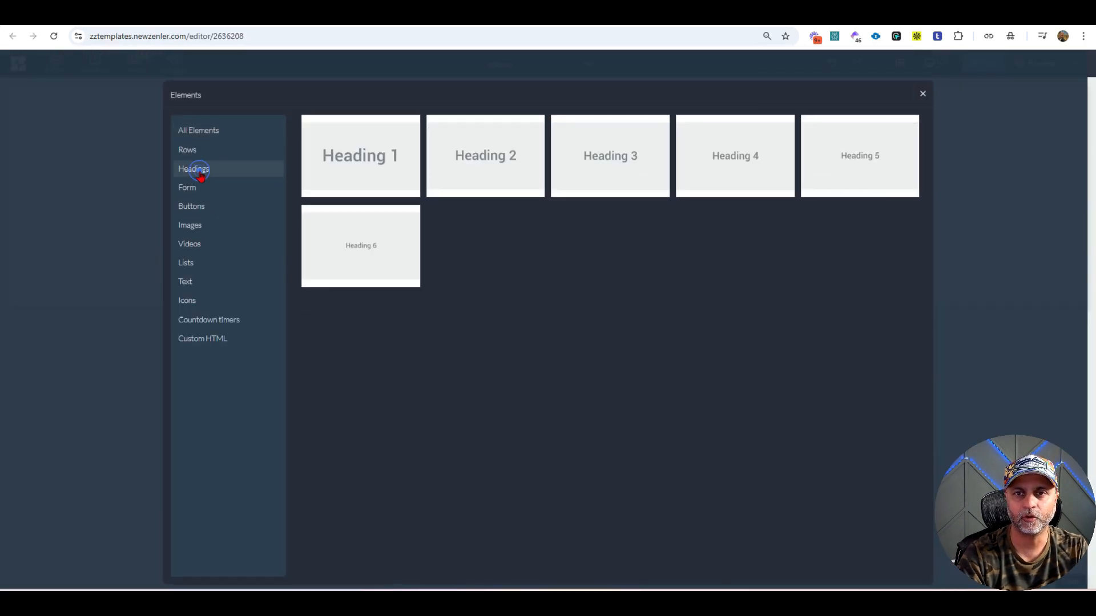
click(381, 166)
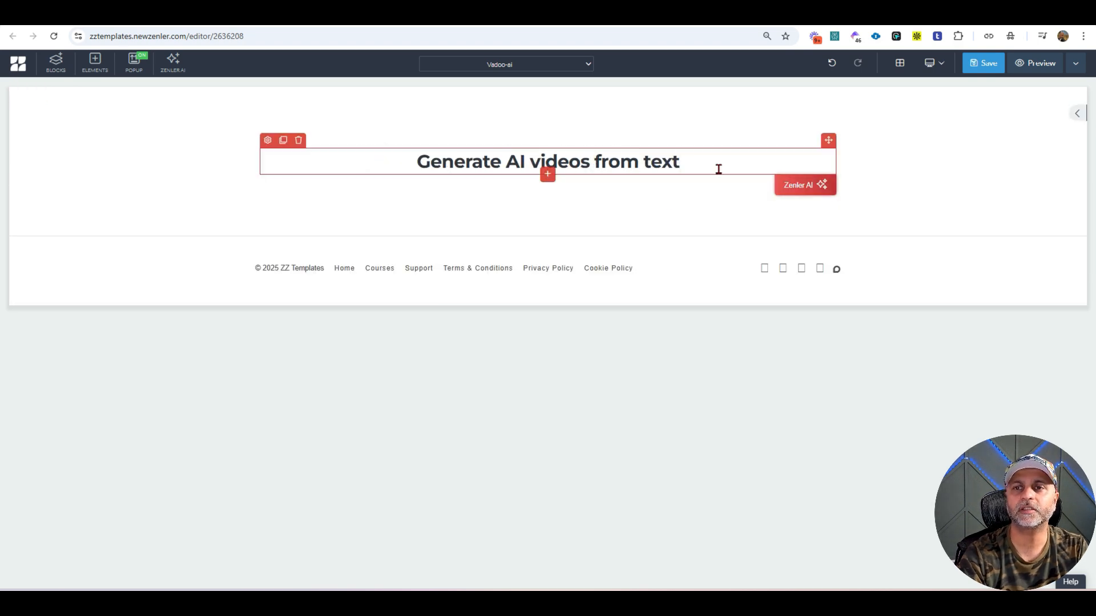
- Switch to the Vadoo AI home page and inspect the headline's font, size and color with Hoverify's Inspector
key(ctrl+Tab)
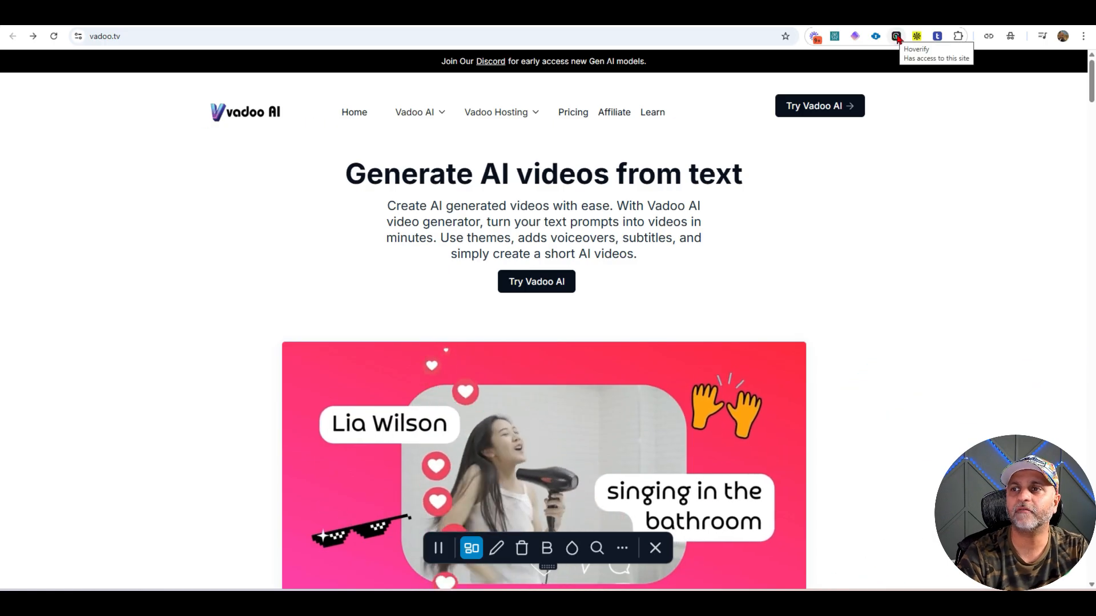
click(896, 37)
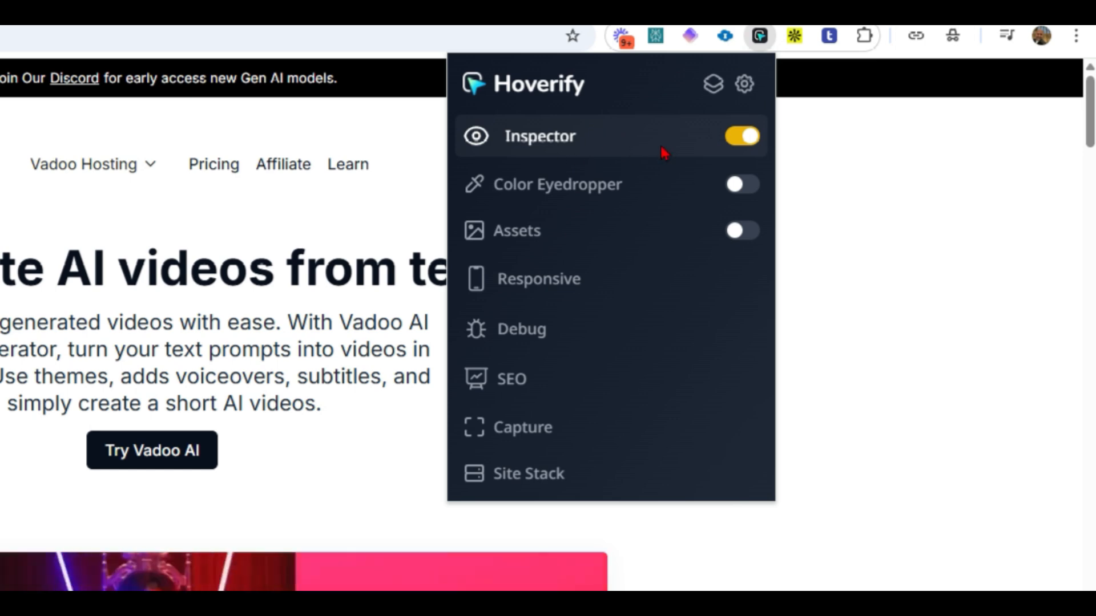
click(744, 139)
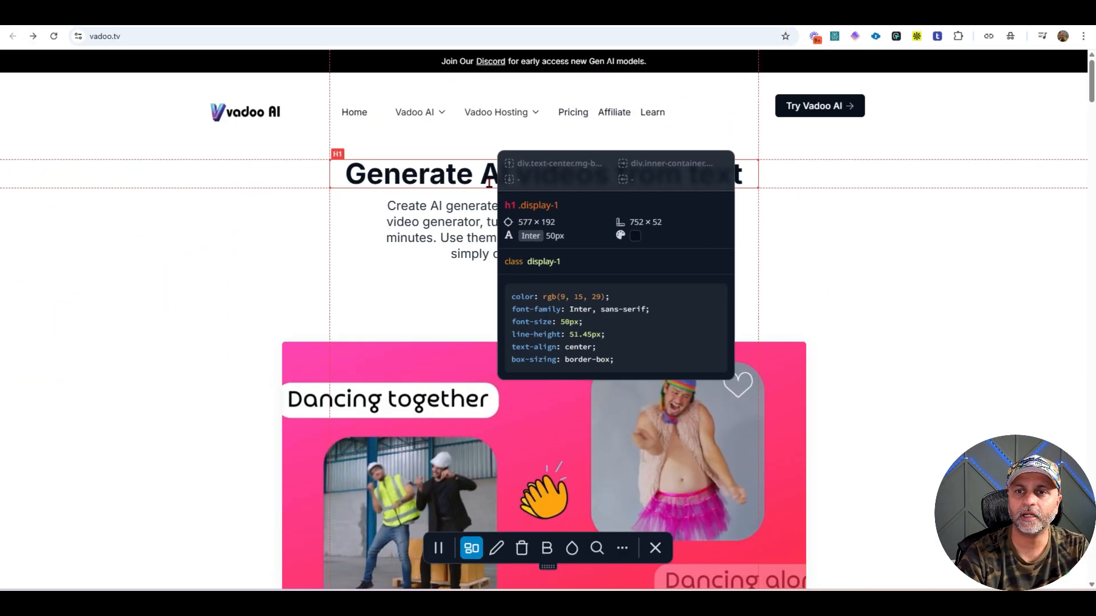
click(72, 283)
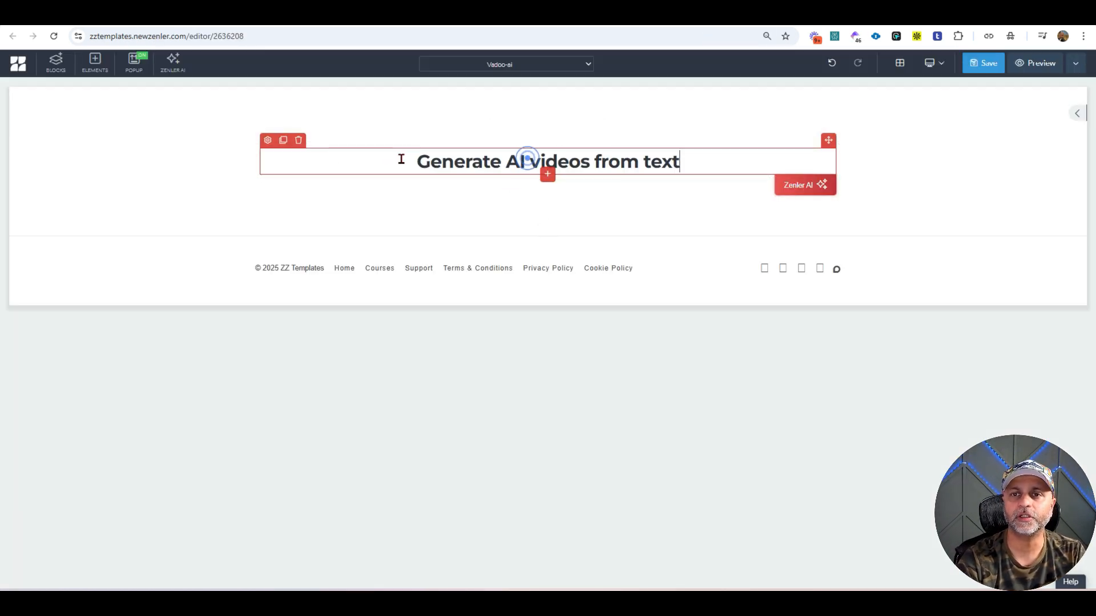
- Set the Zenler page's headline font to PT Sans and its font size to 50 px
click(267, 140)
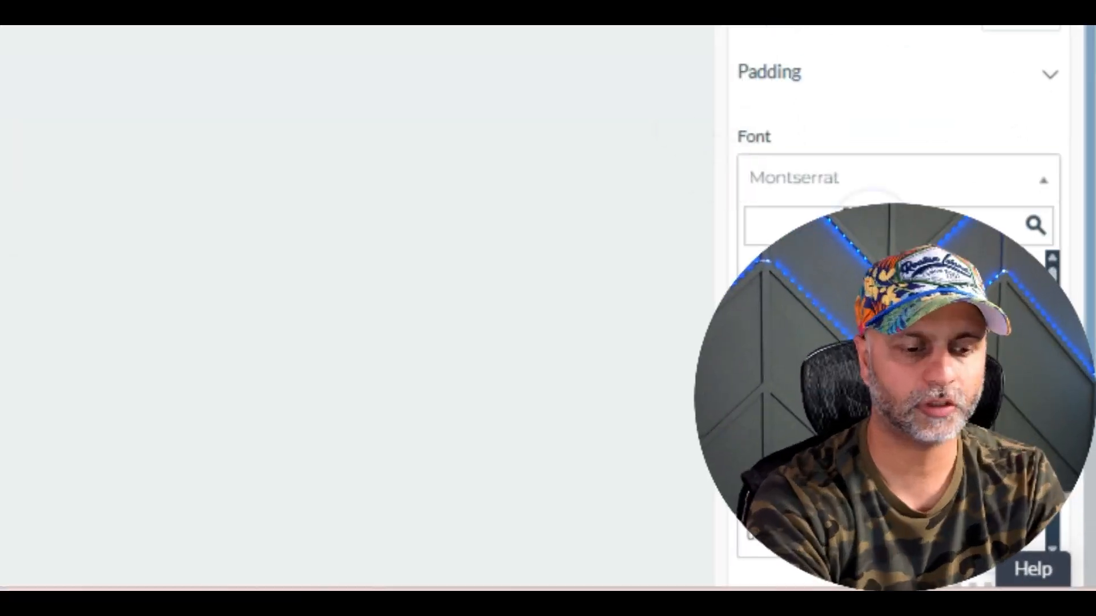
text(inter)
key(ctrl+a)
key(BackSpace)
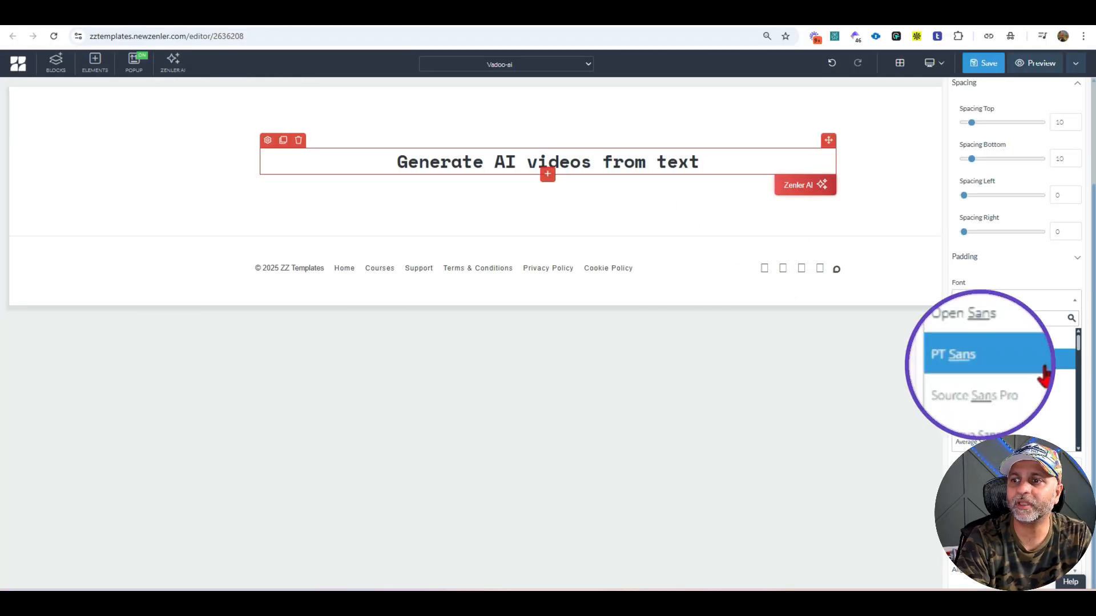
click(1015, 369)
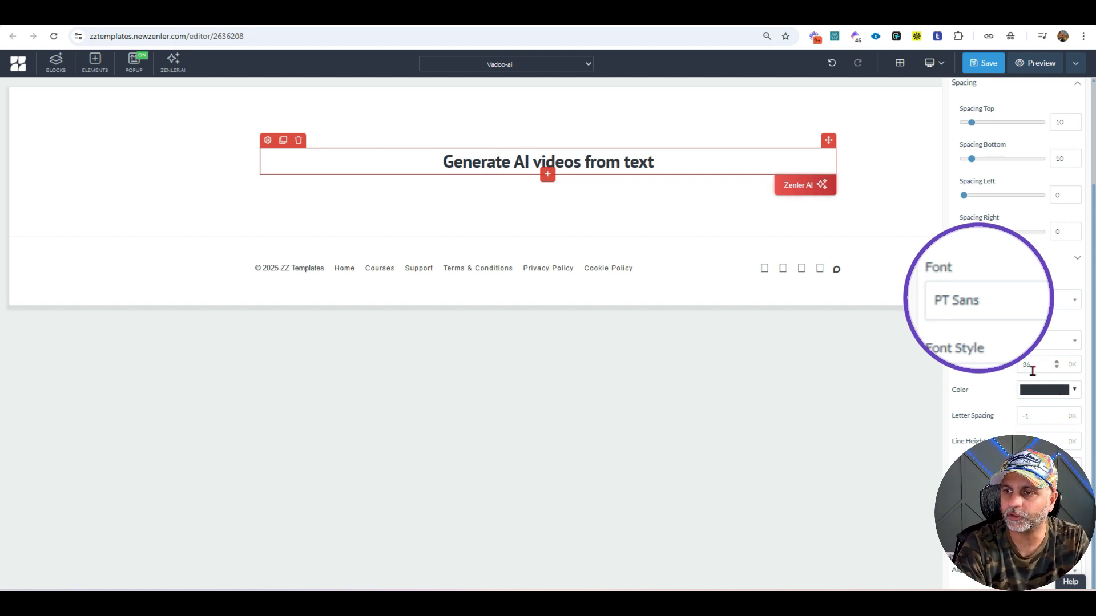
double_click(1042, 366)
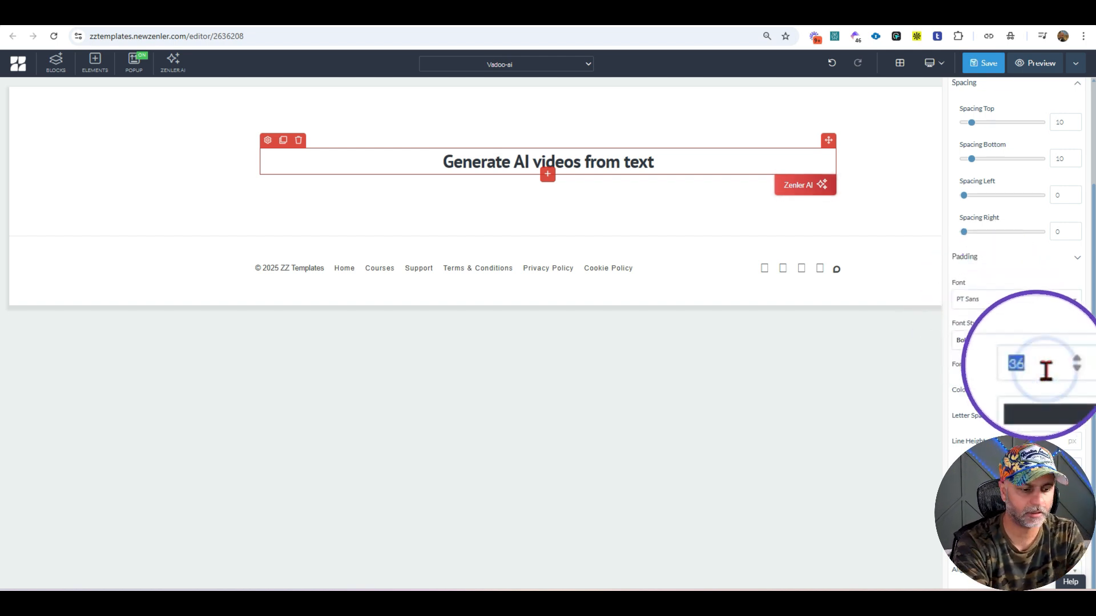
text(50)
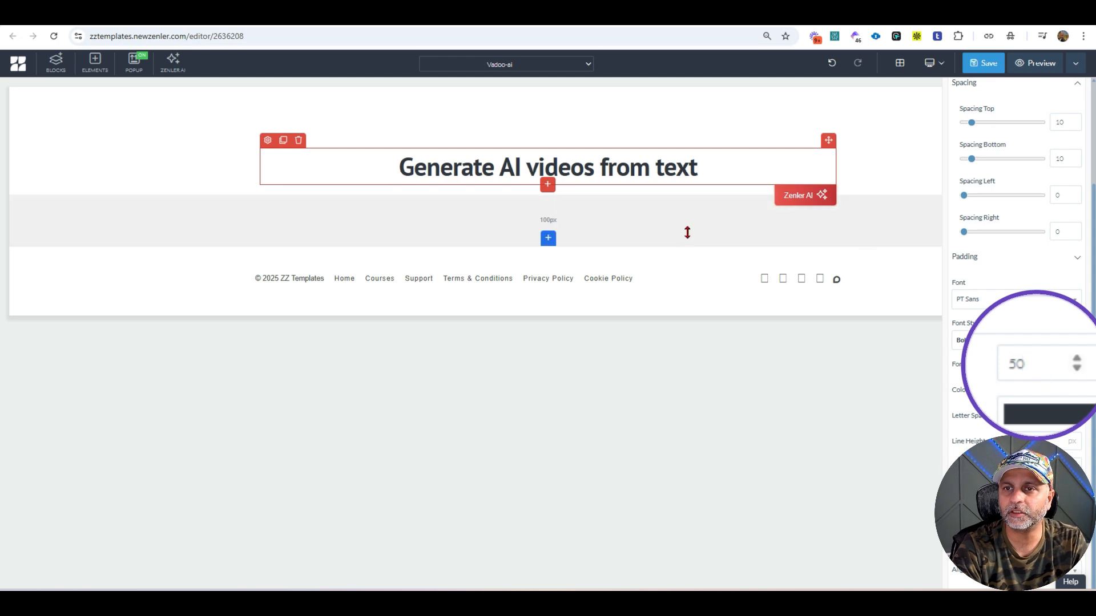
- Add a row of three equal columns below the headline and widen its middle column on both sides
click(547, 186)
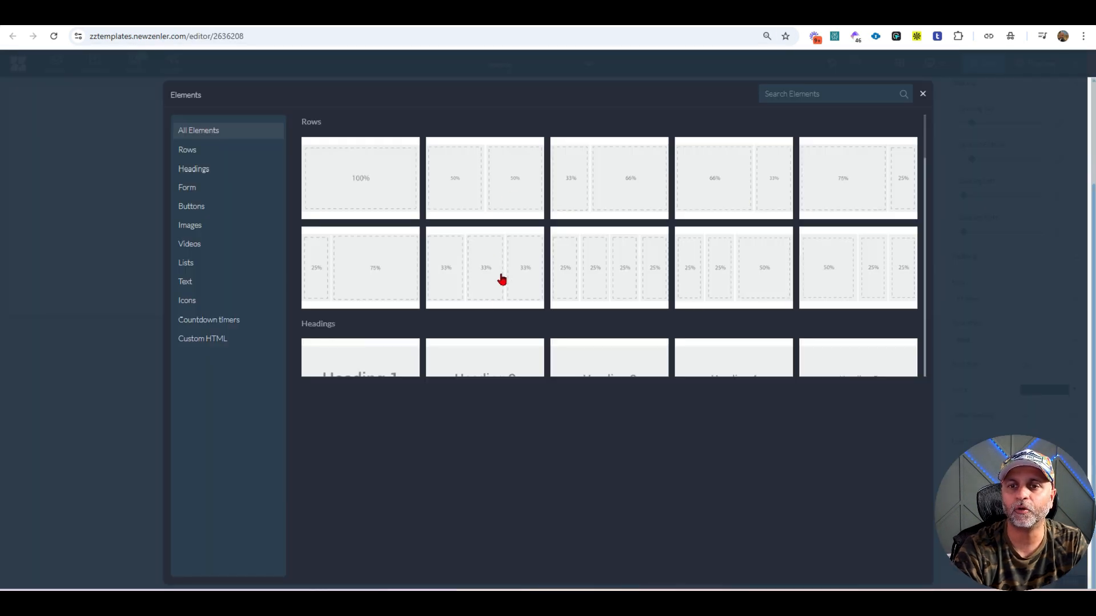
click(501, 280)
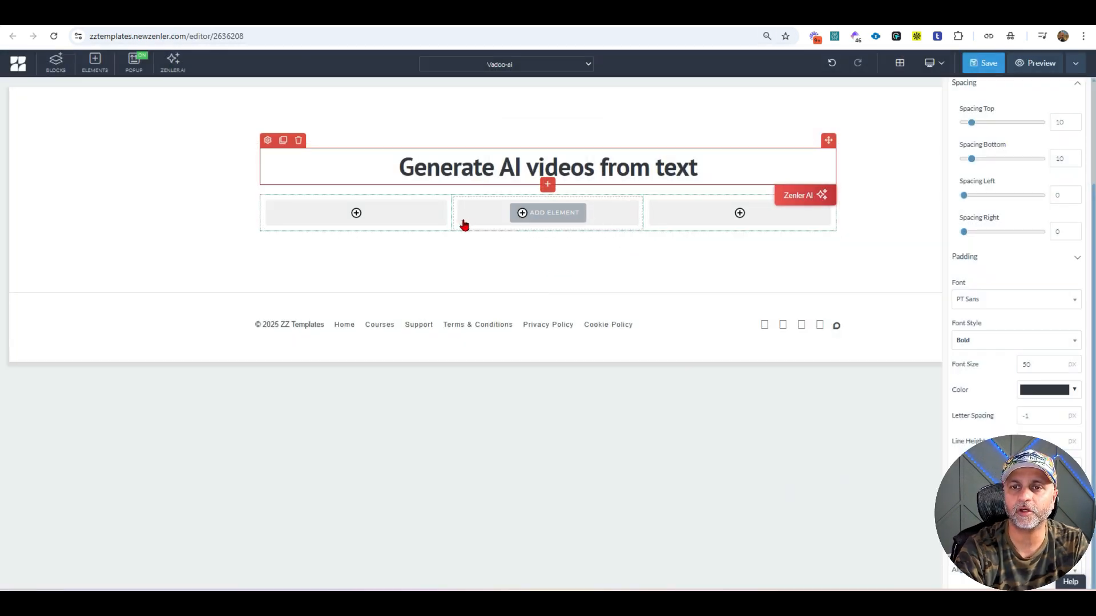
drag(384, 226, 356, 223)
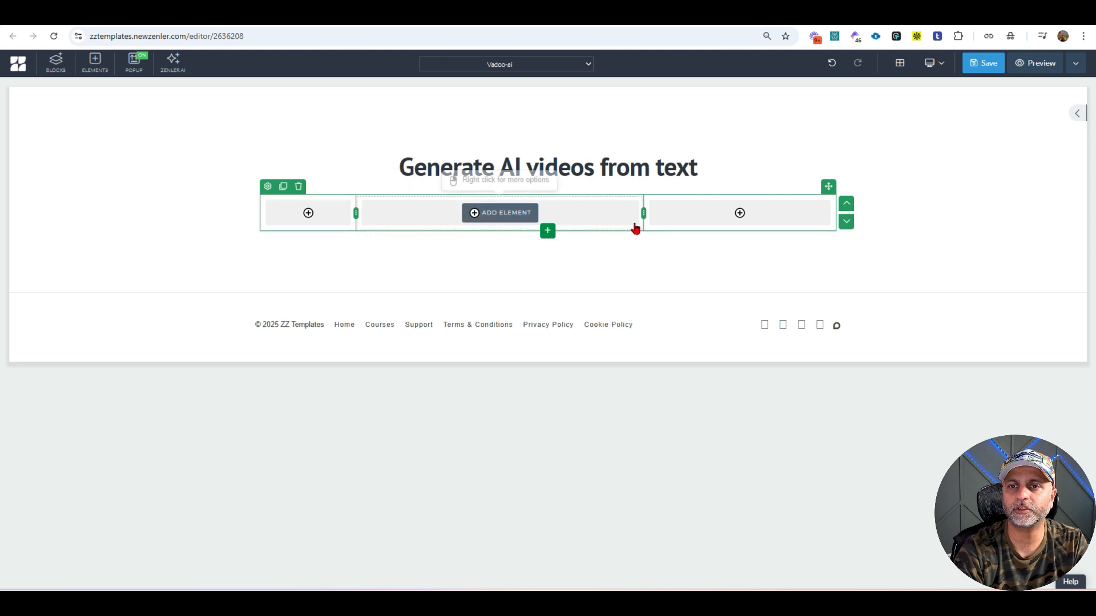
drag(648, 215, 788, 214)
- Add a text element to the middle column of the row below the headline
click(564, 220)
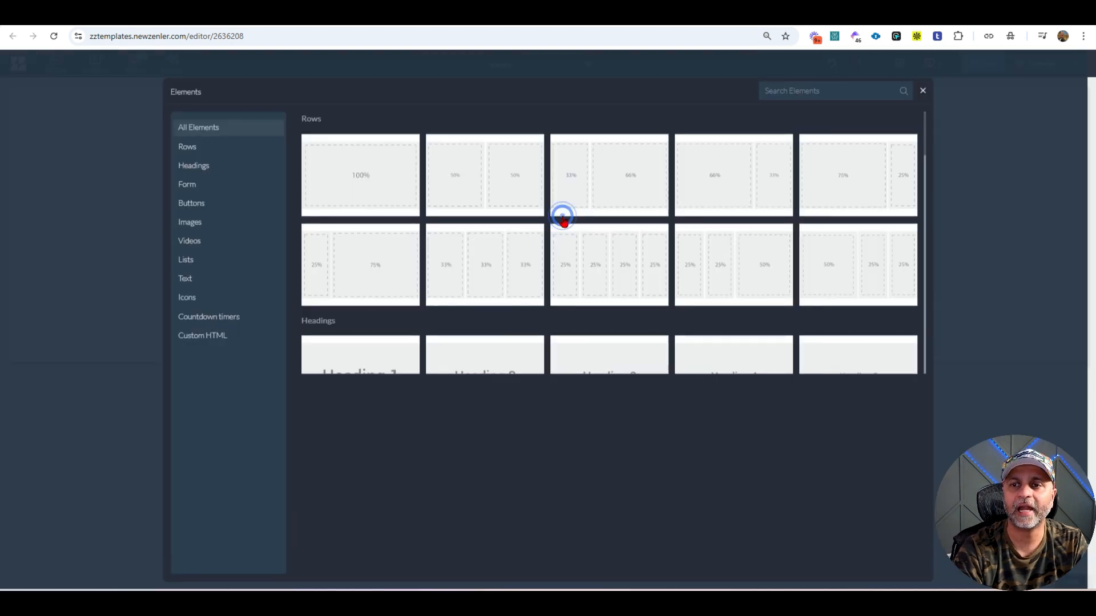
click(185, 282)
click(371, 164)
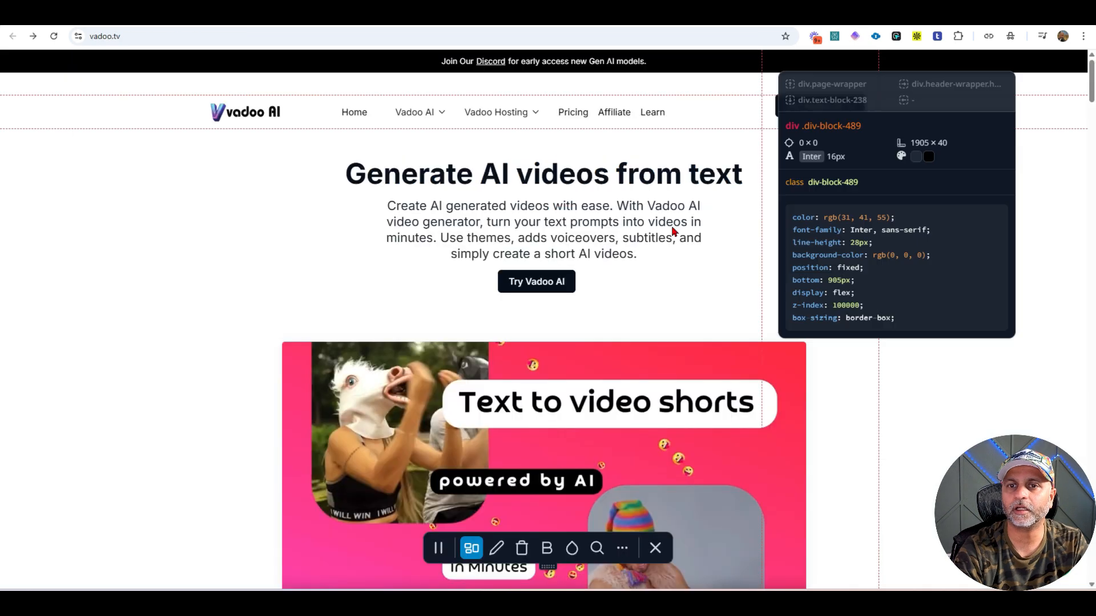
- Turn off Hoverify's Inspector and copy the Vadoo AI page's hero description over the placeholder text in the Zenler page's middle column
click(896, 36)
click(882, 96)
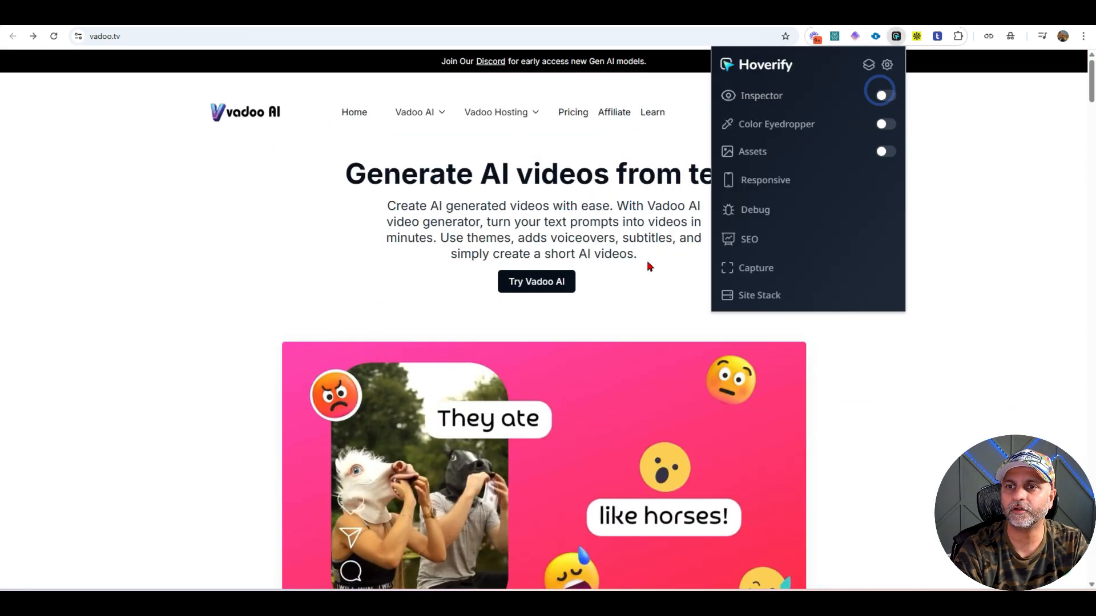
drag(639, 254, 379, 215)
key(ctrl+c)
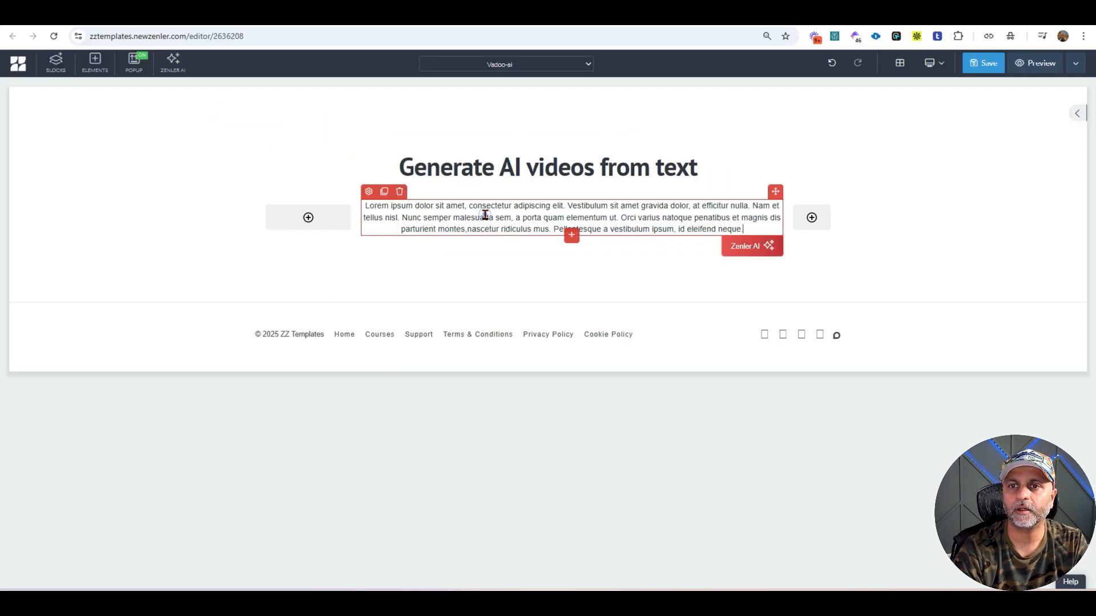
triple_click(482, 213)
key(ctrl+v)
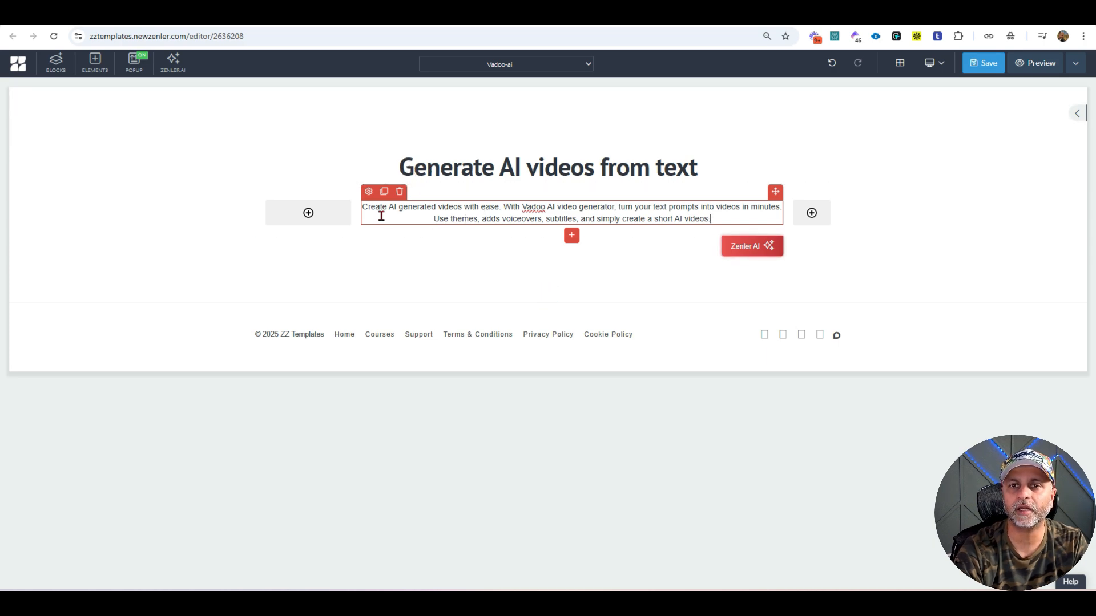
- Narrow the middle column from both sides so the description sits centered below the headline
click(355, 215)
drag(390, 216, 402, 217)
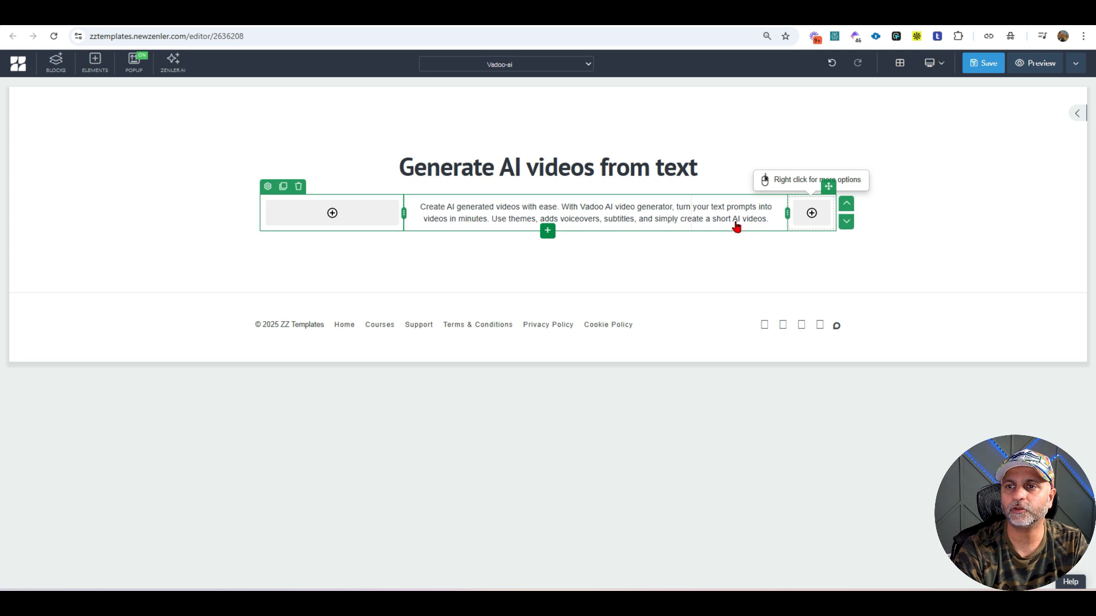
drag(756, 223, 739, 220)
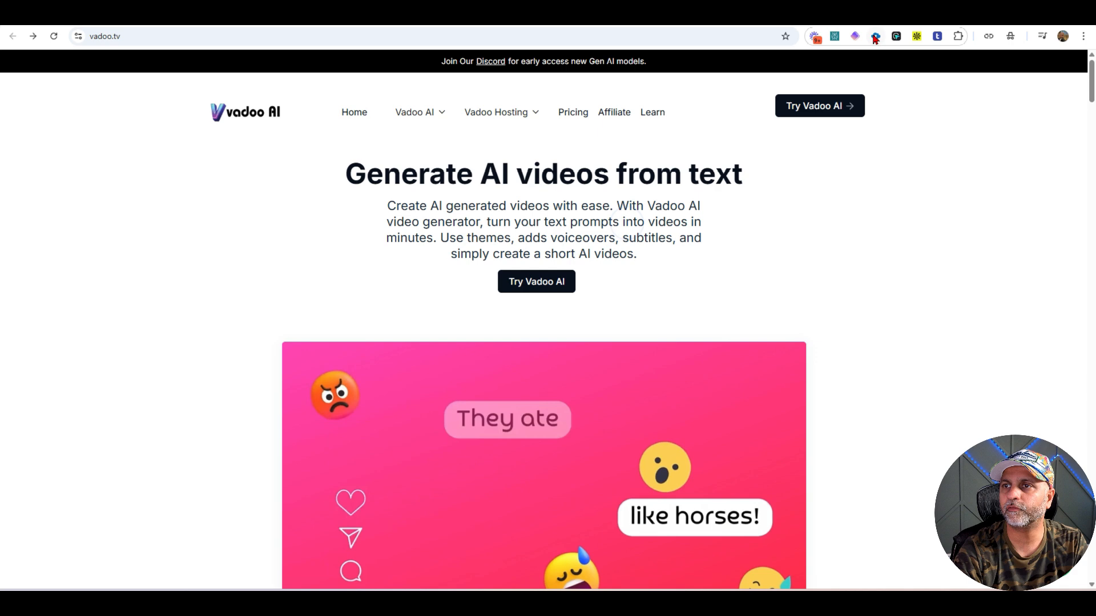
- Inspect the Vadoo AI description's styling with Hoverify and set the Zenler description to Open Sans, Regular, 22 px, black
click(896, 37)
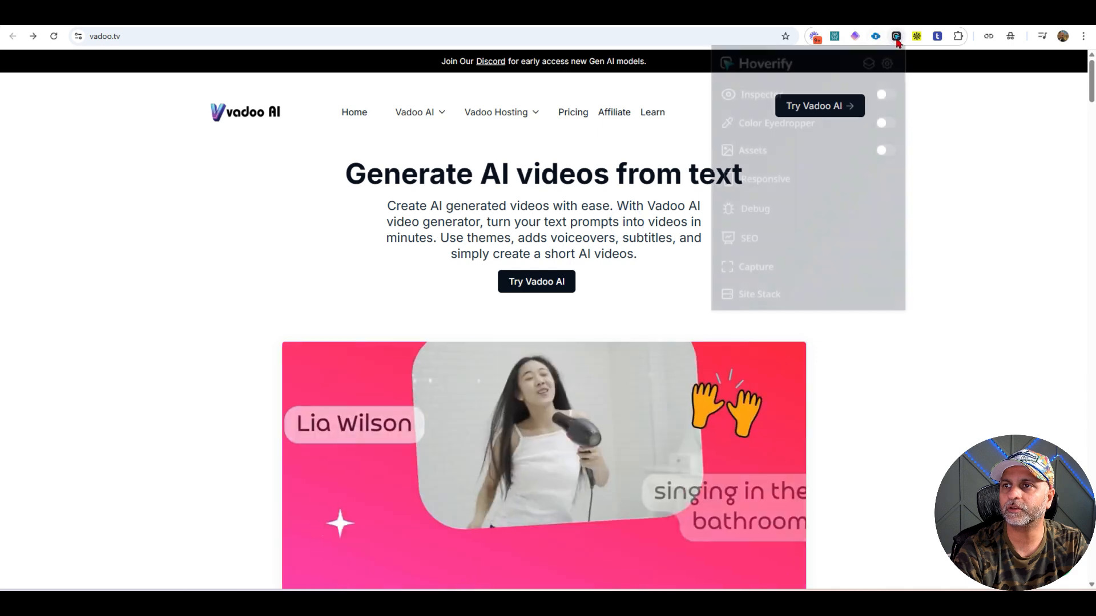
click(883, 94)
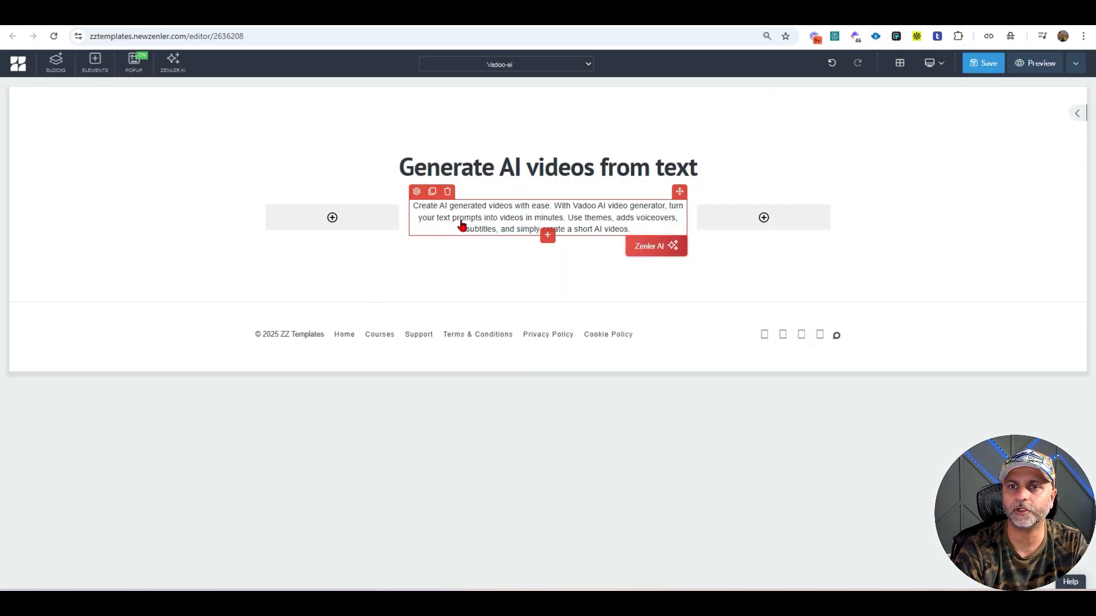
click(417, 191)
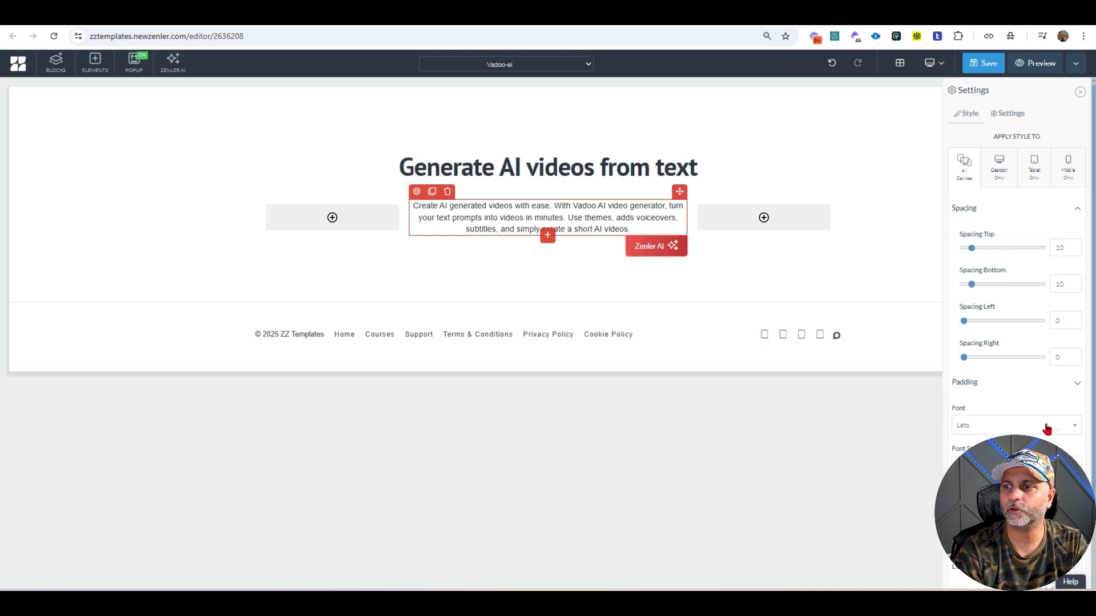
text(22)
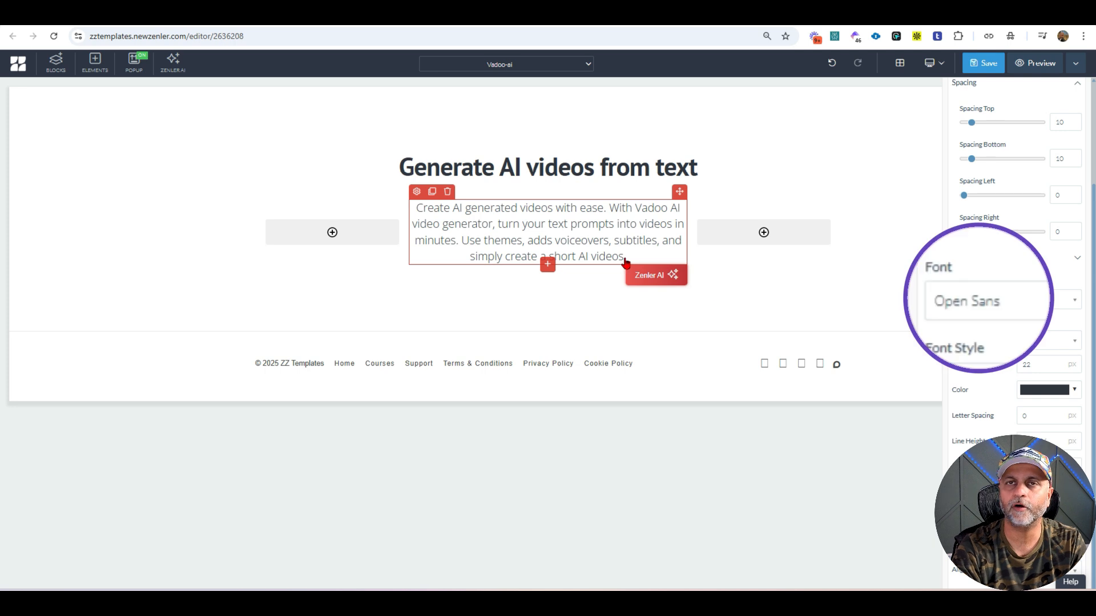
click(1001, 341)
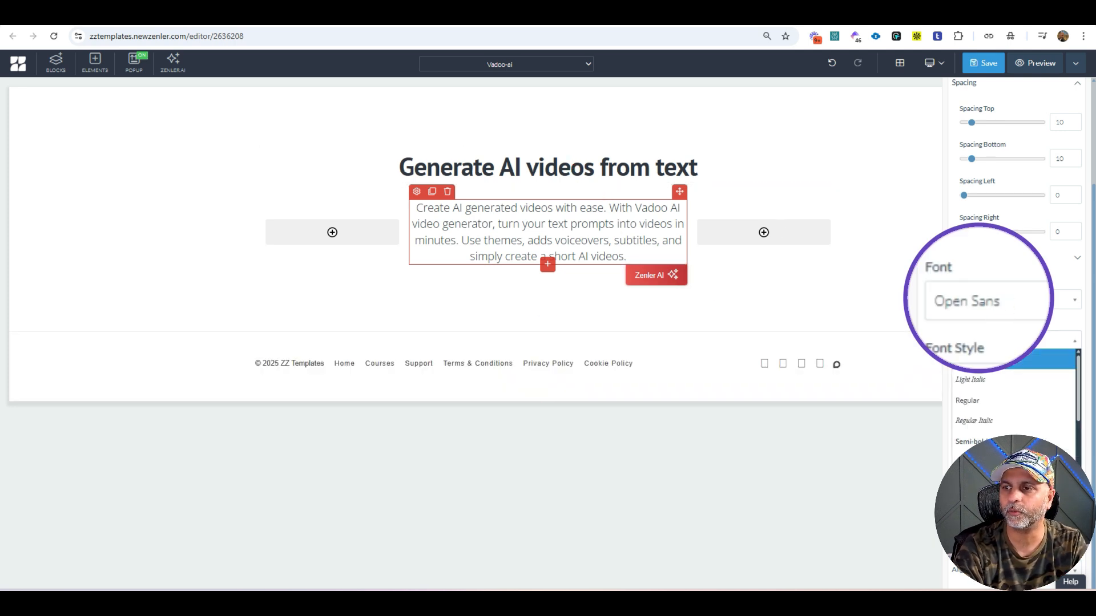
click(996, 405)
click(1040, 394)
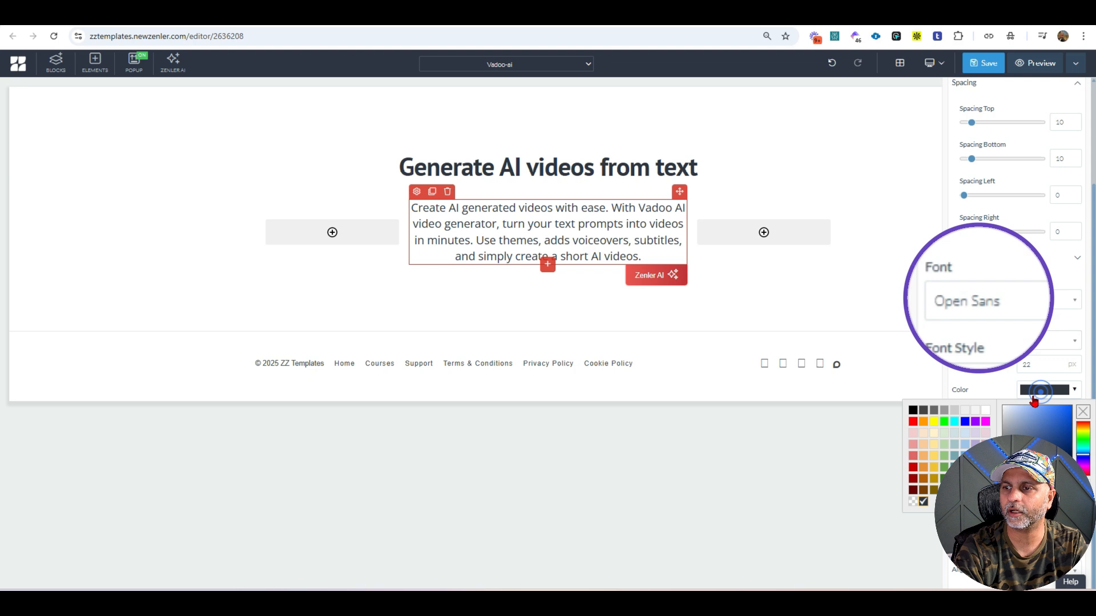
click(912, 411)
- Save the page, accepting the SEO settings with the title Vadoo-ai
click(990, 67)
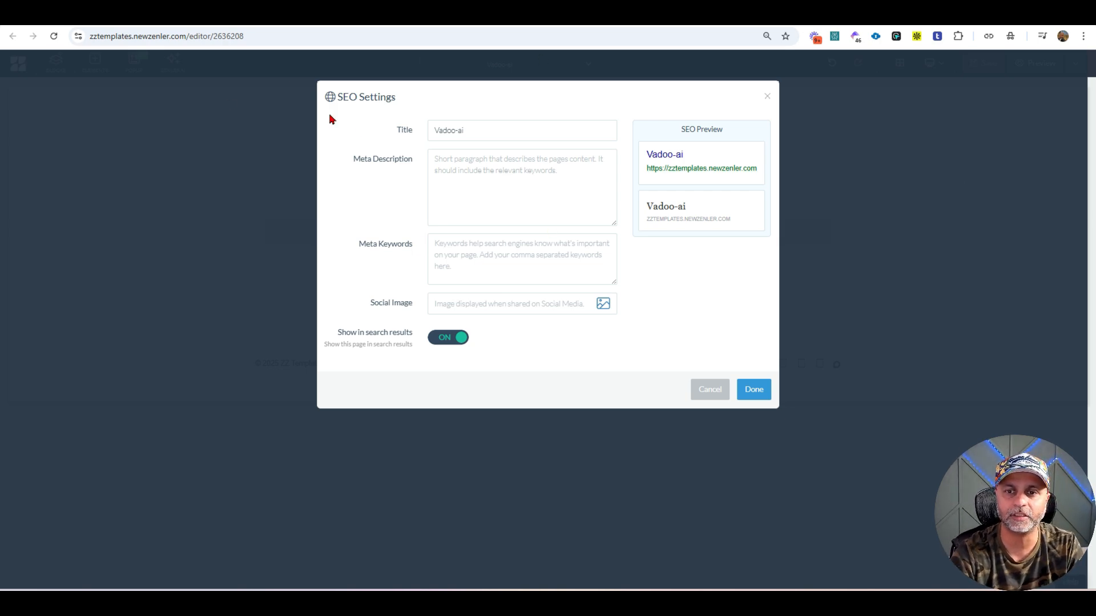
click(754, 390)
click(990, 66)
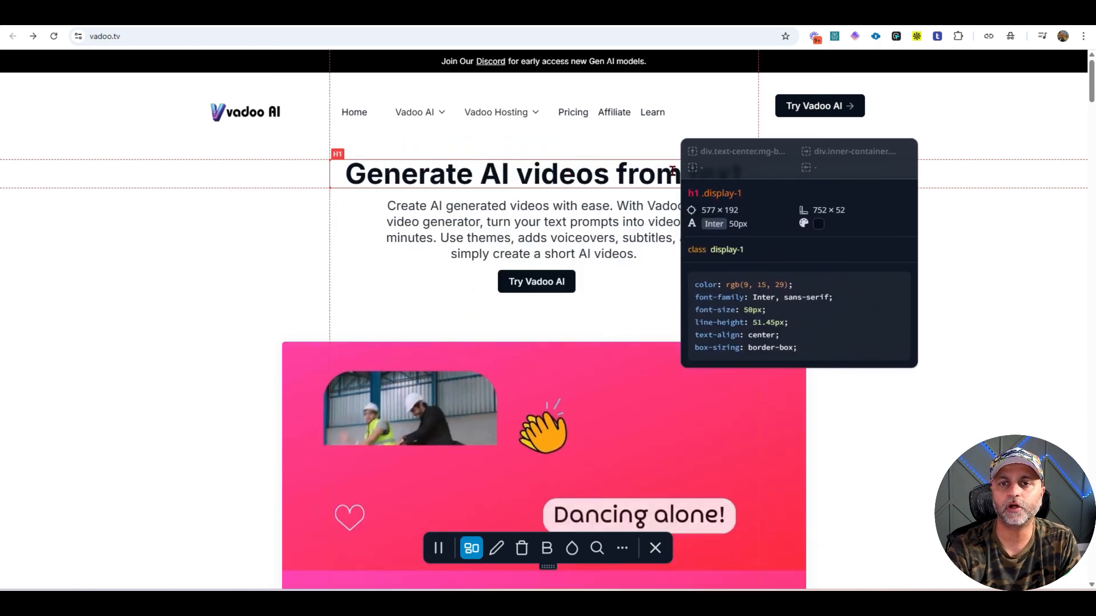
- Inspect the Vadoo AI hero video with Hoverify and download home-ai-video-main as MP4 from its extracted video assets
click(354, 382)
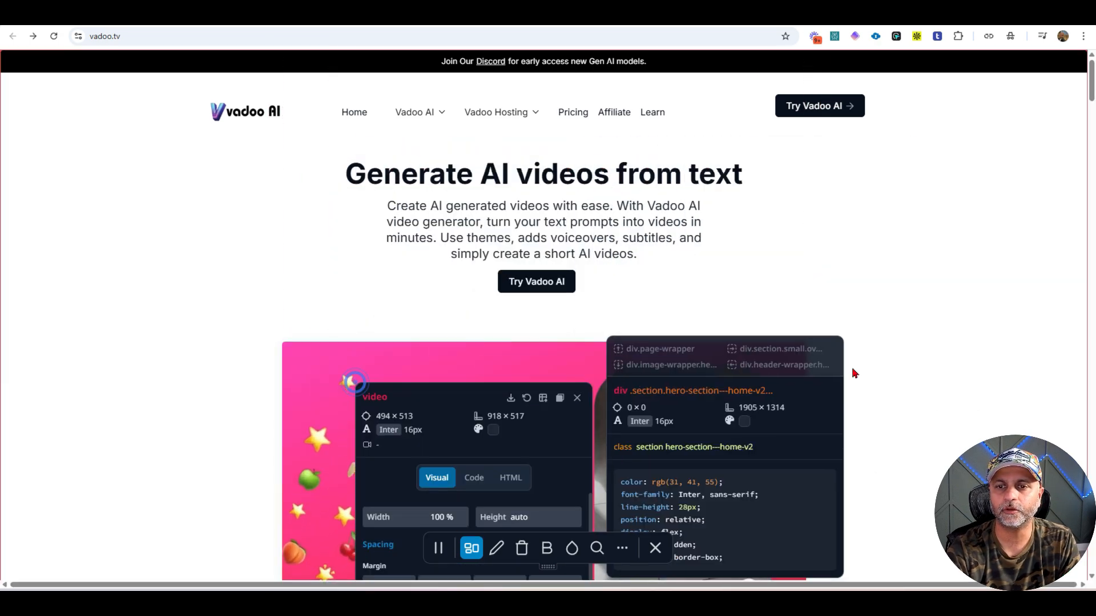
scroll(854, 373, down, 3)
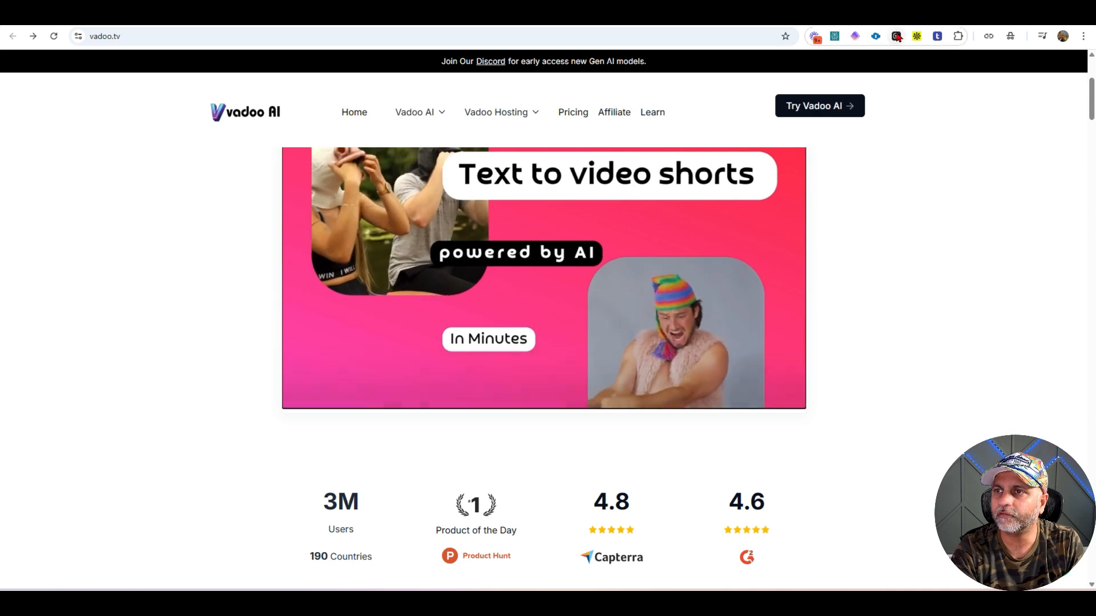
click(898, 36)
click(889, 151)
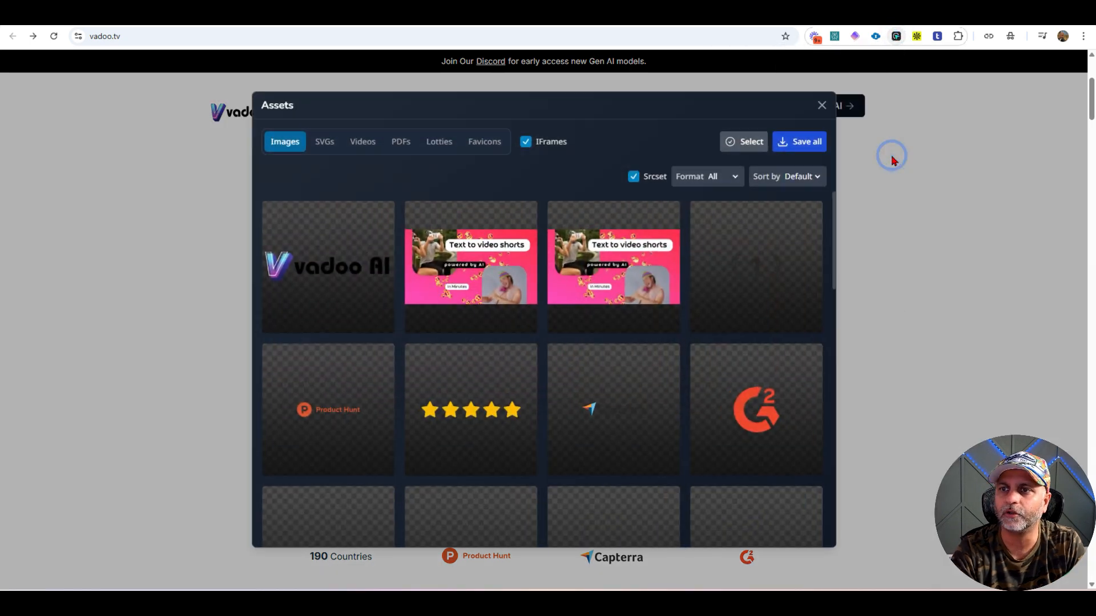
mouse_move(507, 291)
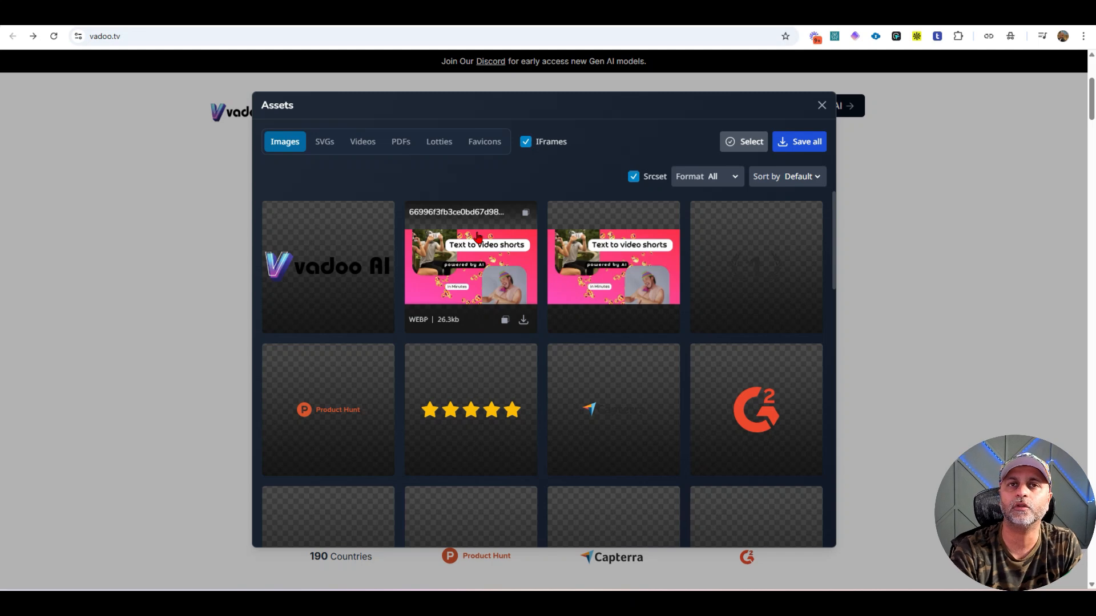
click(357, 143)
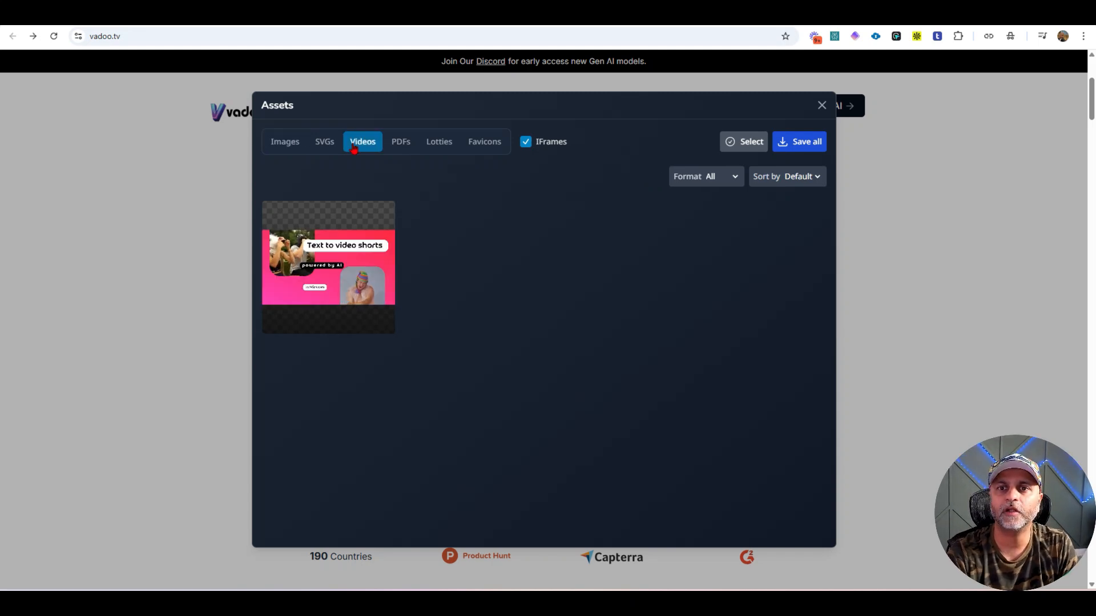
mouse_move(355, 267)
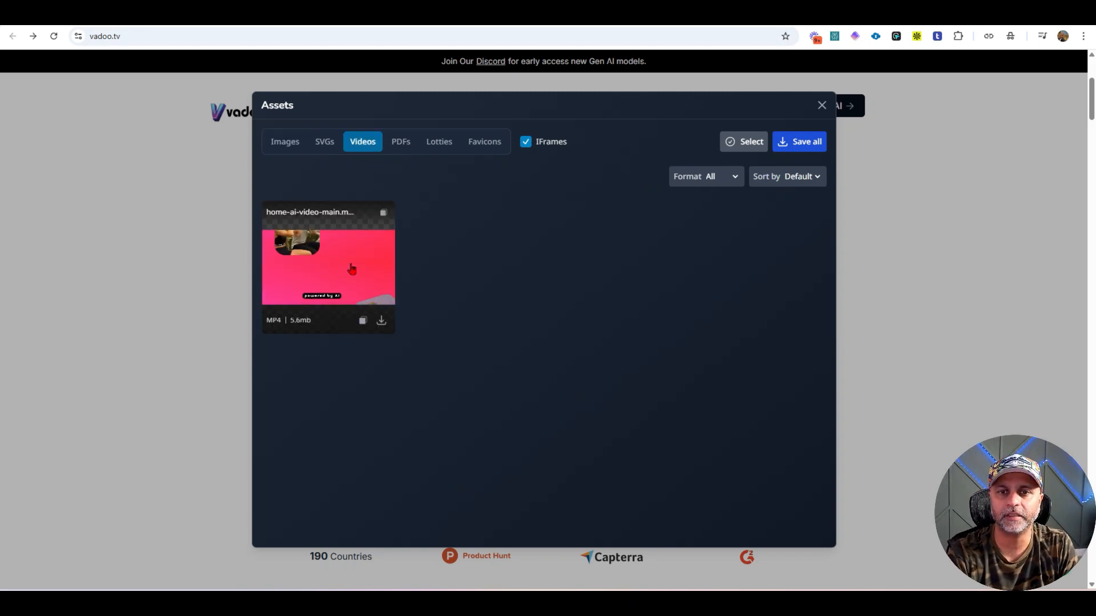
click(380, 322)
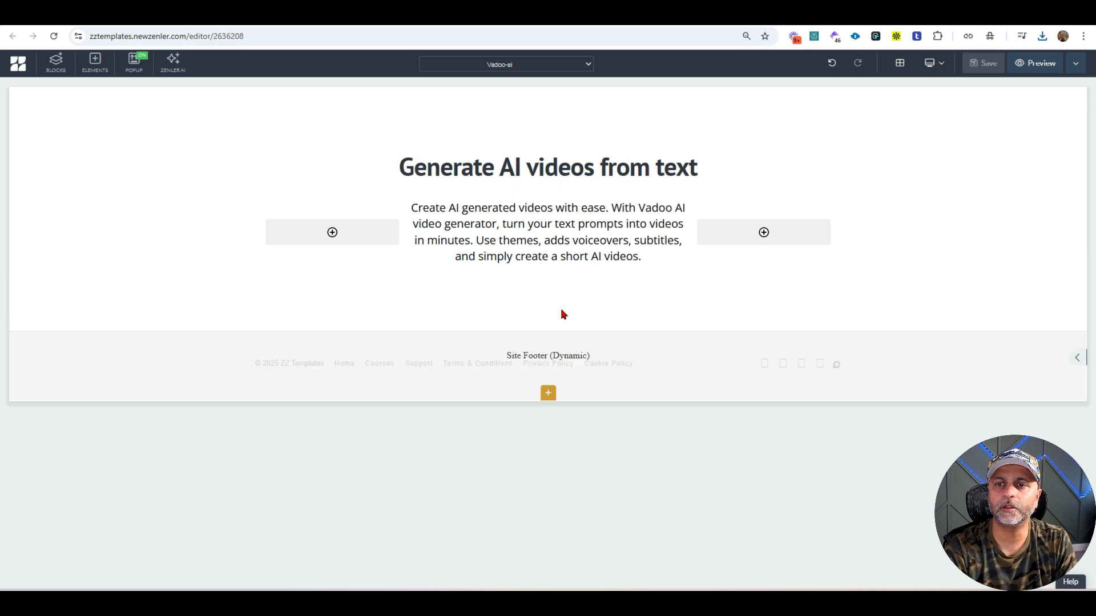
- In the Zenler editor, reduce the space below the description and add an empty block with a 100% row for a video element
drag(589, 318, 579, 286)
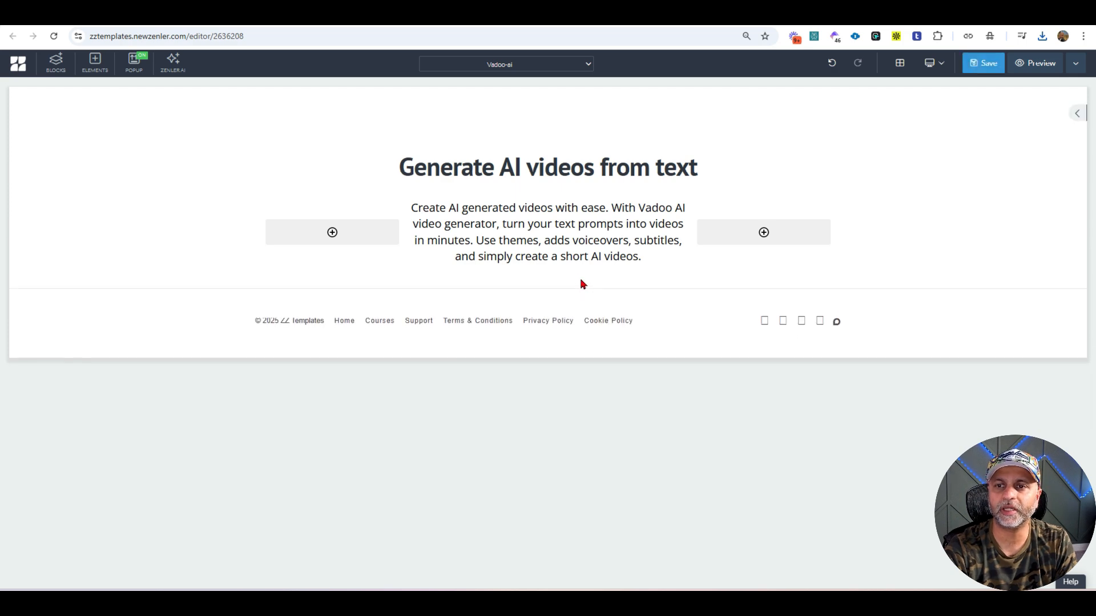
click(549, 290)
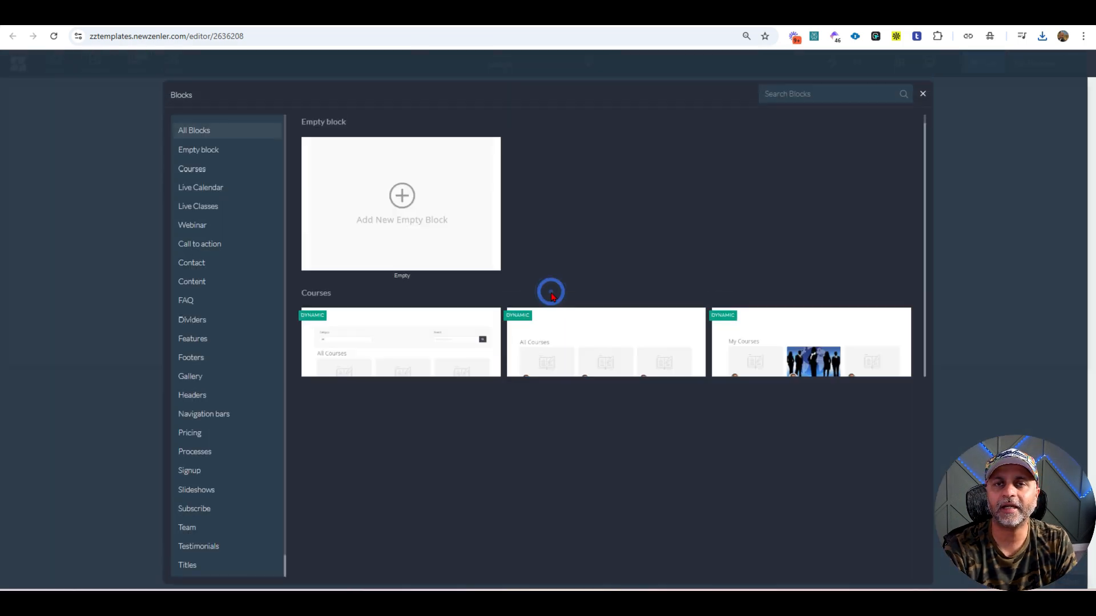
click(432, 236)
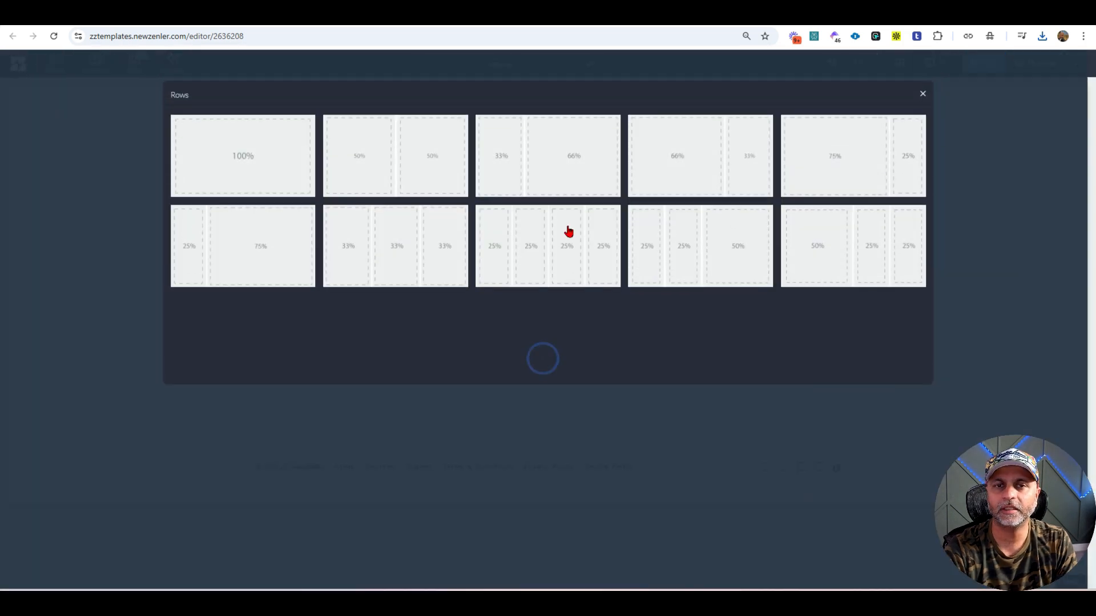
click(286, 186)
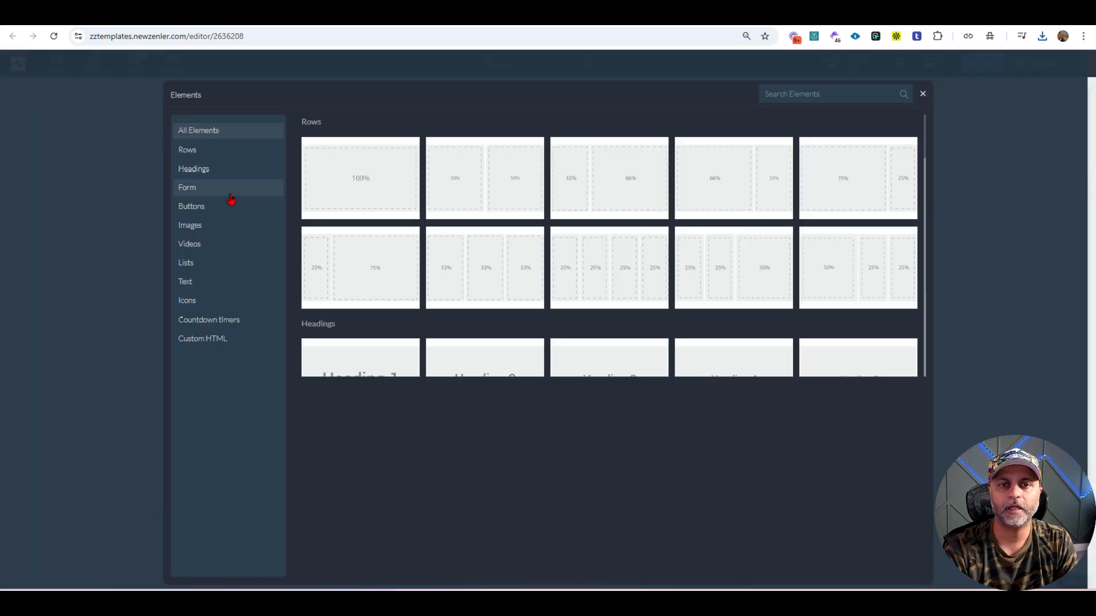
click(212, 247)
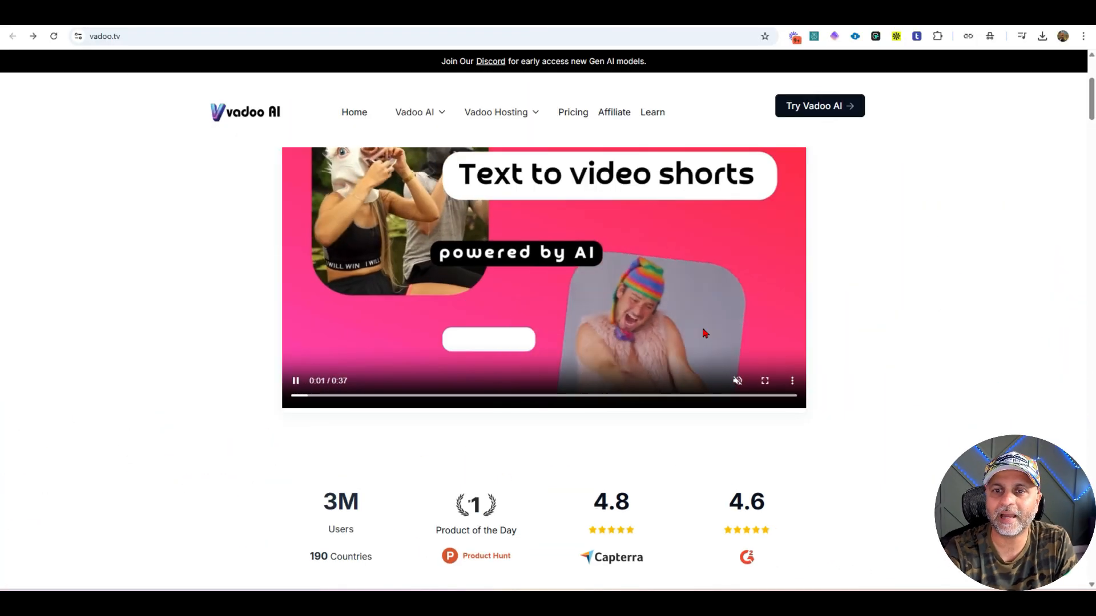
- Review the Vadoo AI hero section and add a button element below the description on the Zenler page
scroll(706, 333, up, 2)
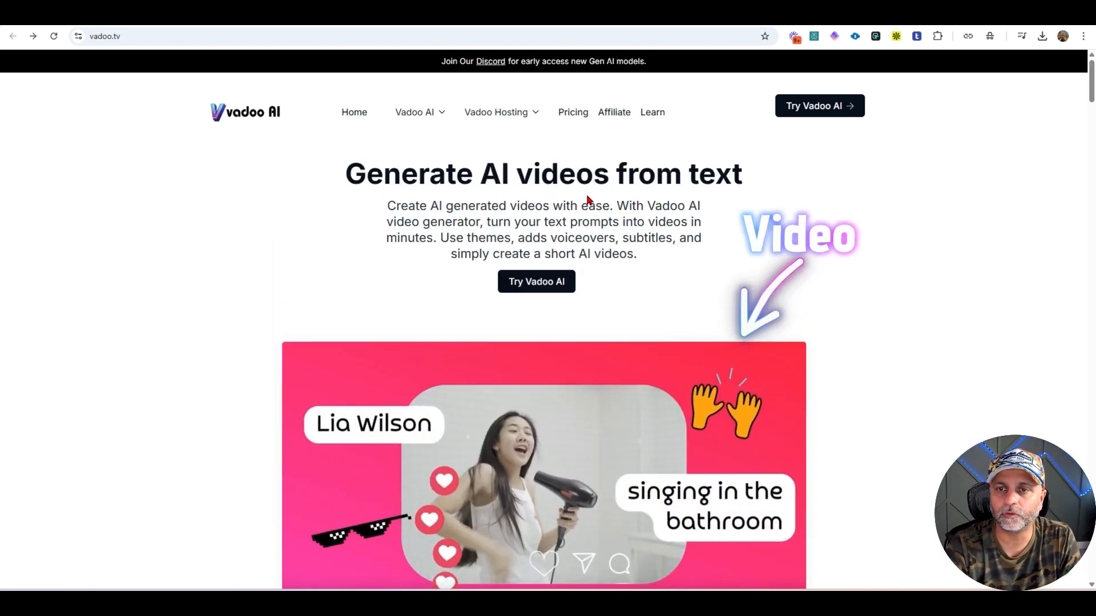
drag(482, 174, 569, 244)
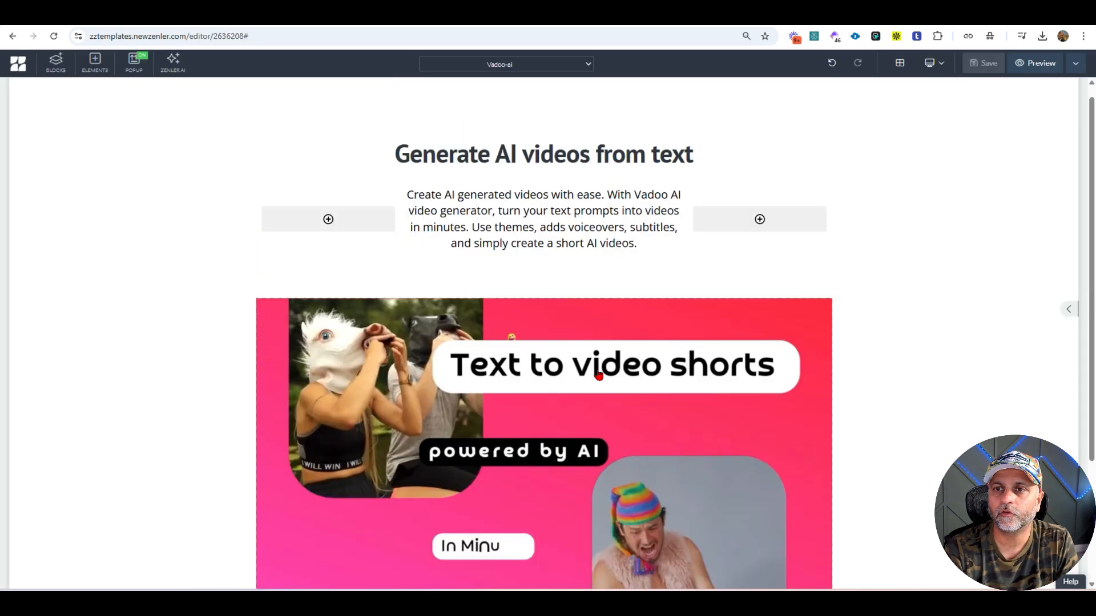
scroll(543, 259, up, 1)
click(552, 254)
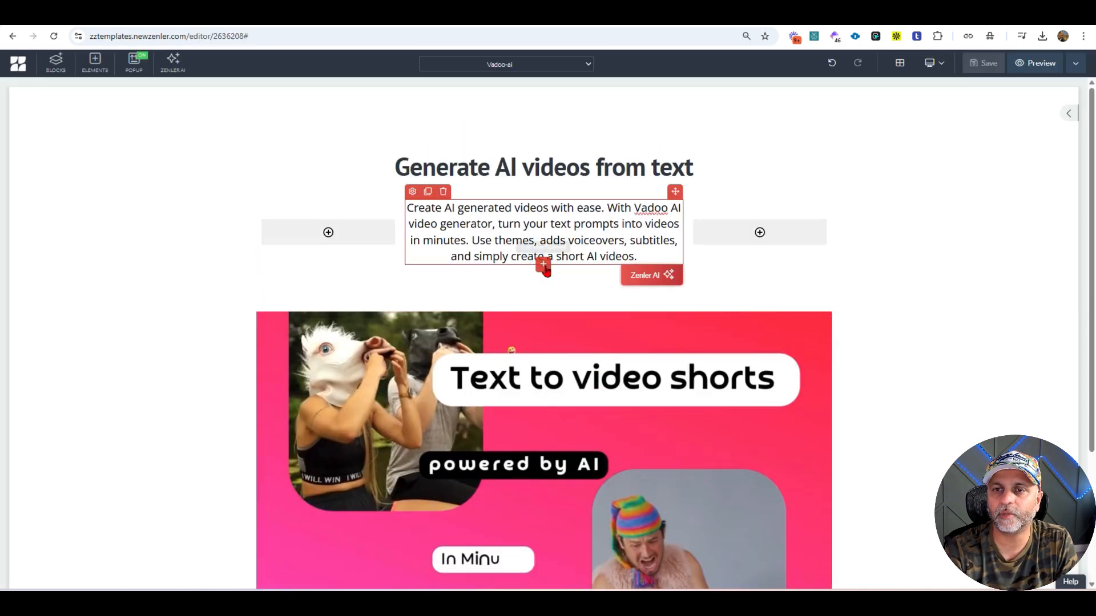
click(544, 265)
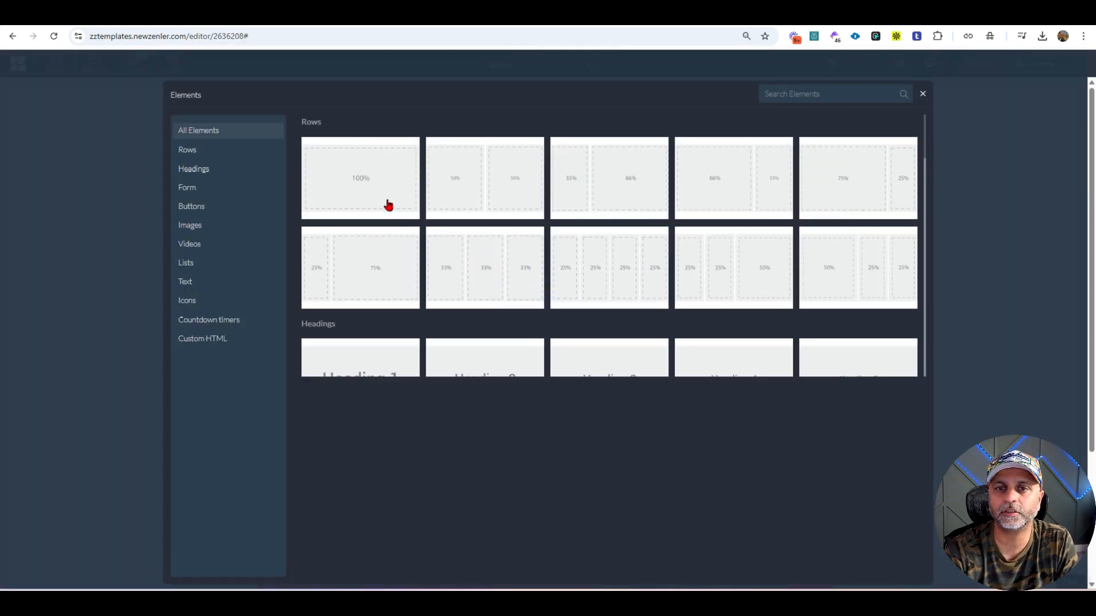
click(193, 211)
click(363, 165)
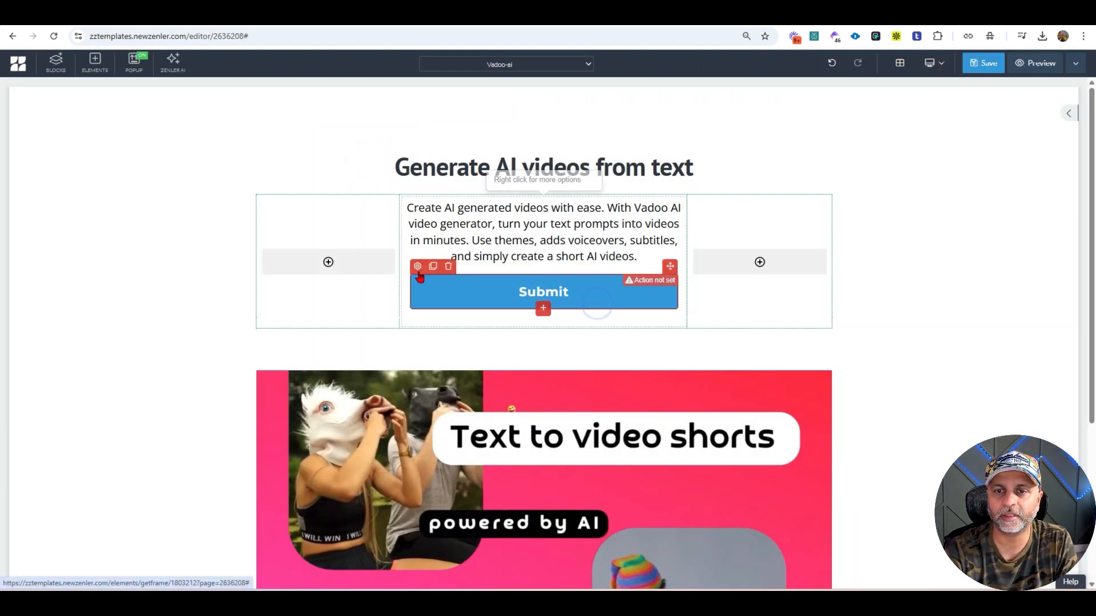
- Narrow the new button to fit its label and set its font to PT Sans, Regular
click(418, 268)
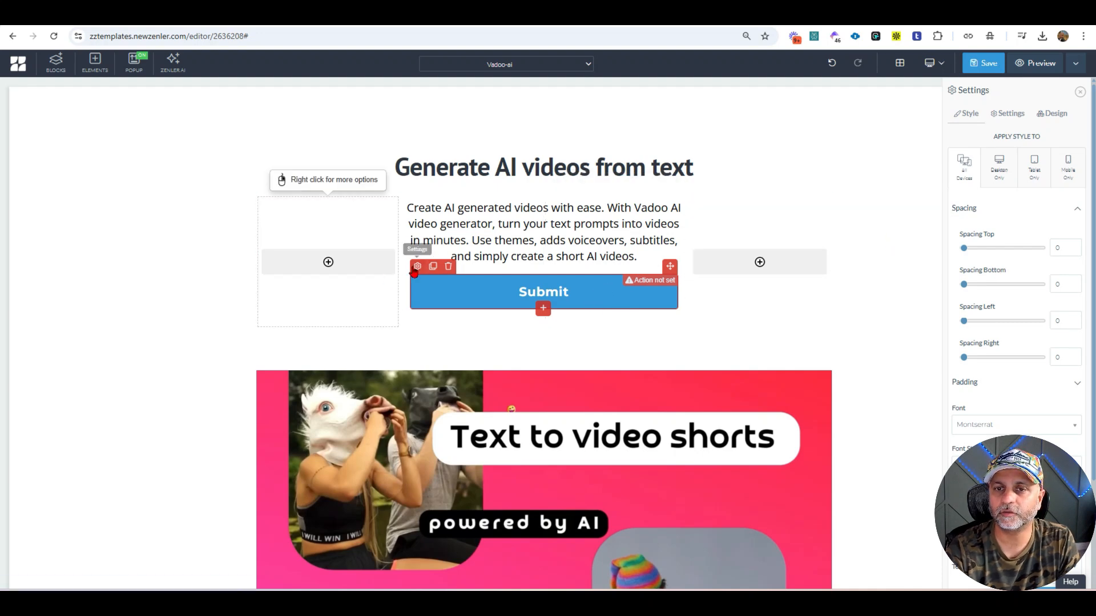
scroll(963, 573, down, 3)
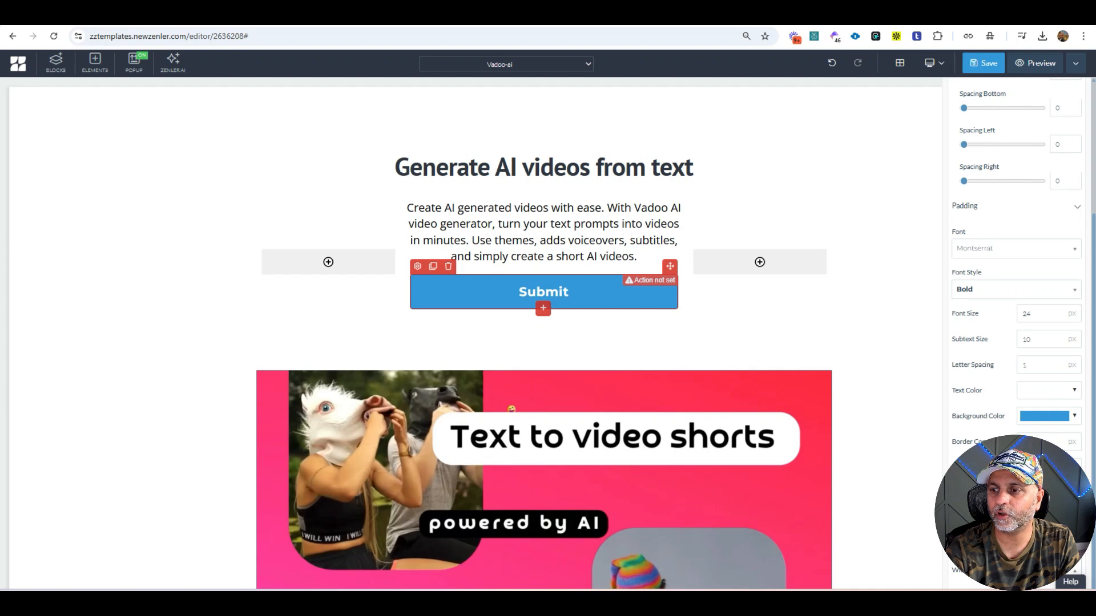
click(1016, 554)
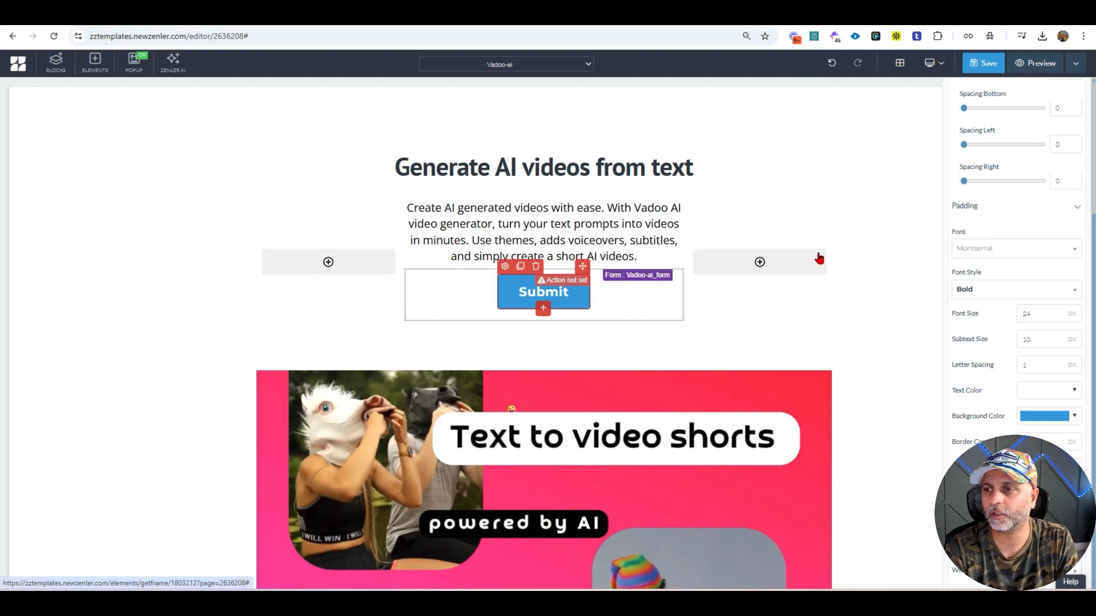
click(983, 248)
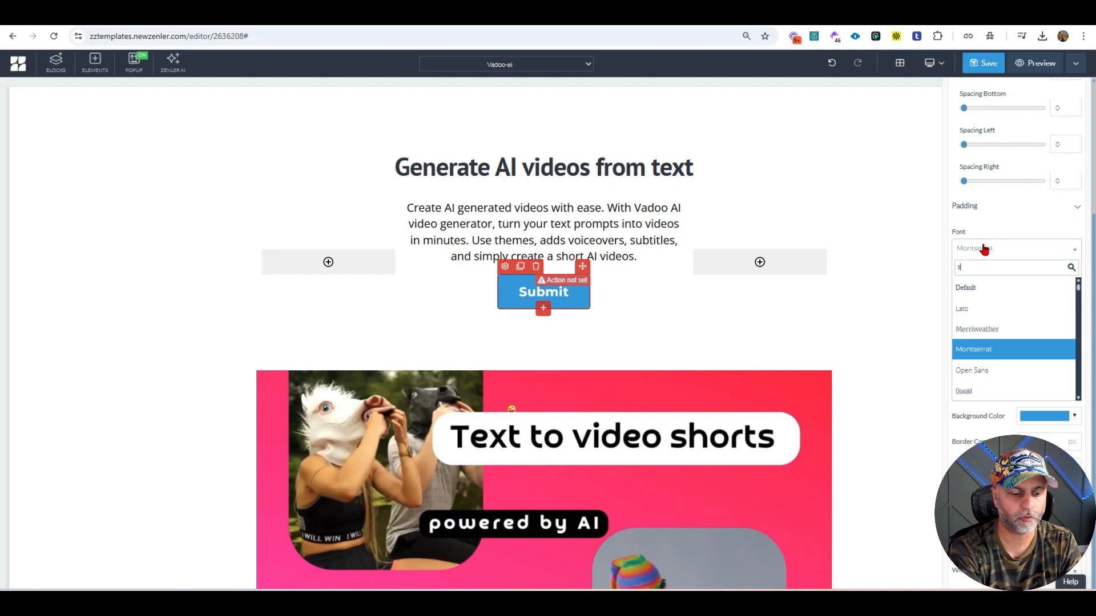
text(s)
click(1000, 308)
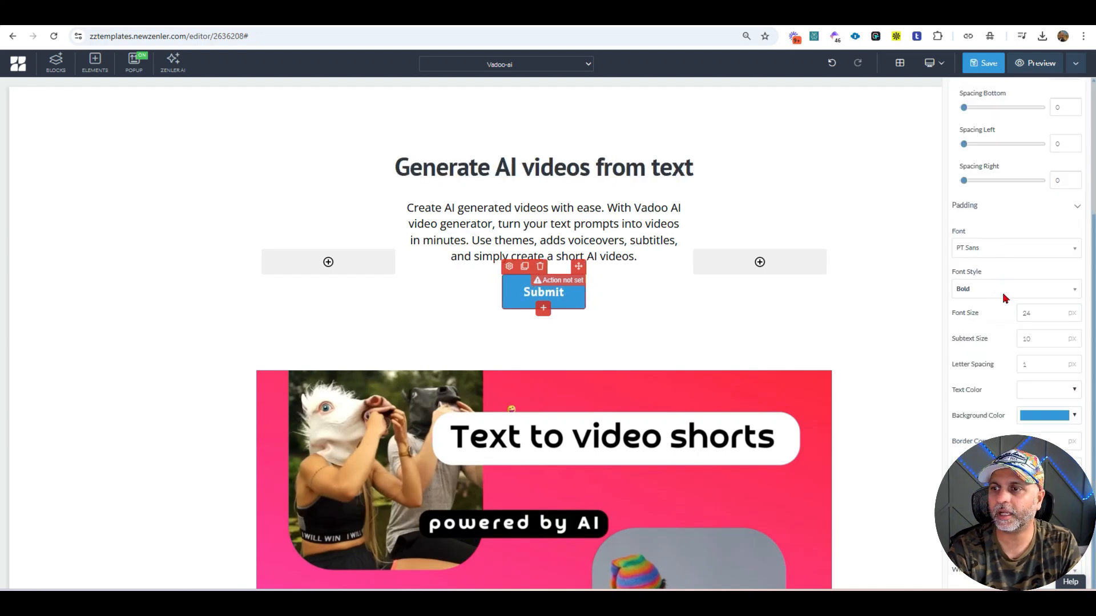
click(1000, 289)
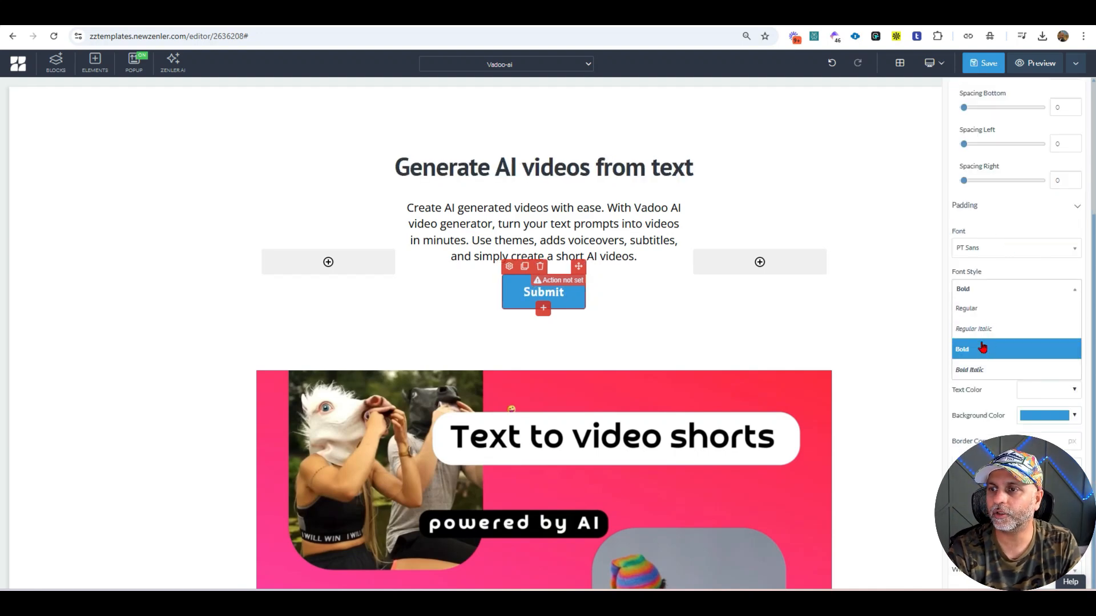
click(996, 308)
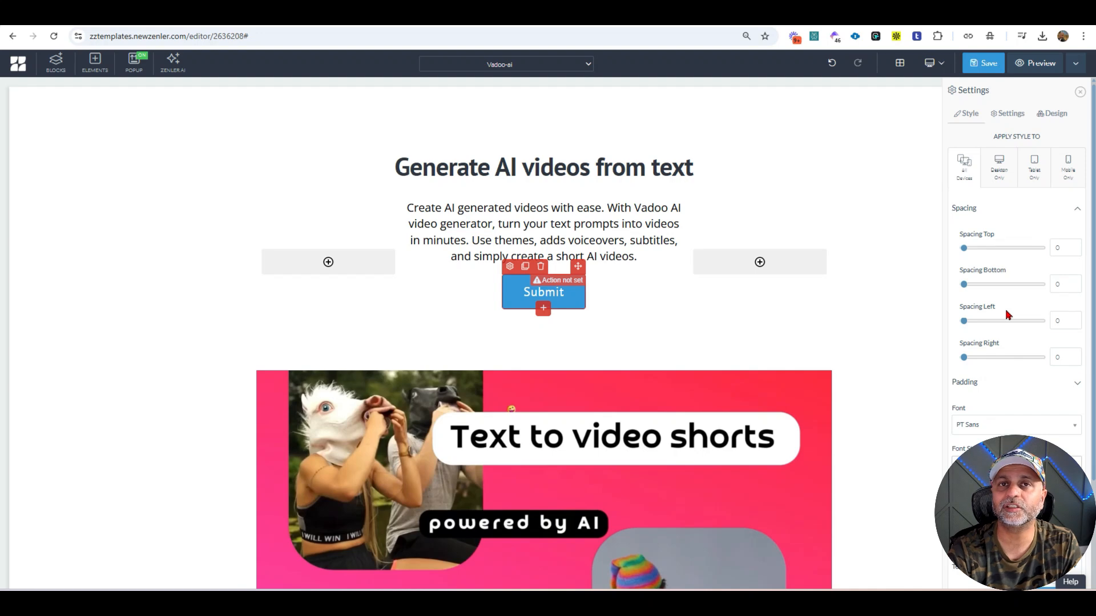
- Label the button Try Vadoo AI and give it a black background and a 20 px font size
click(1010, 113)
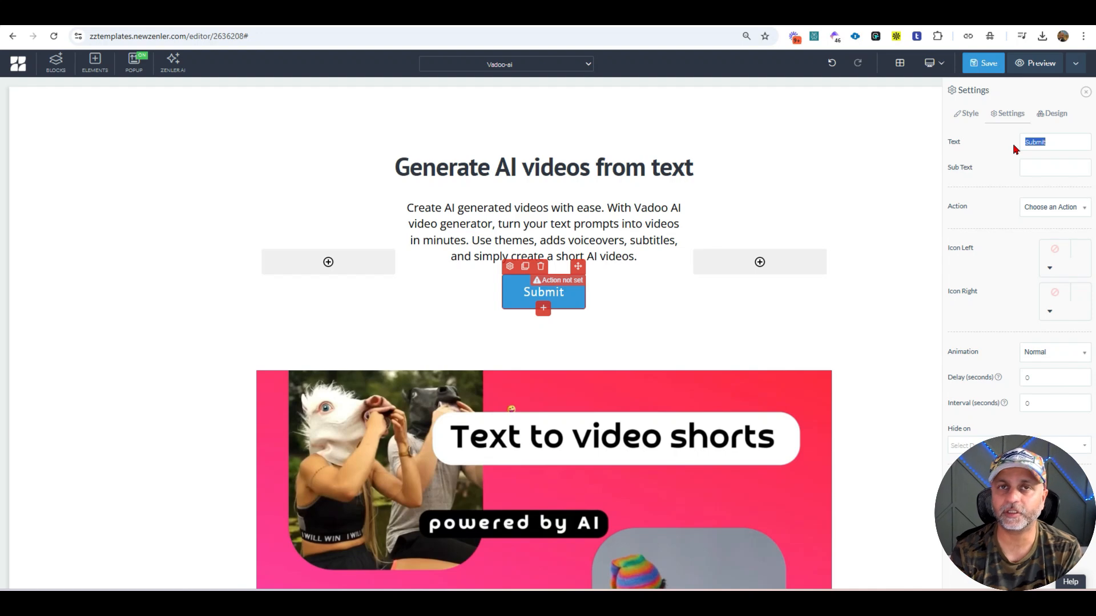
text(Try Vadoo AI)
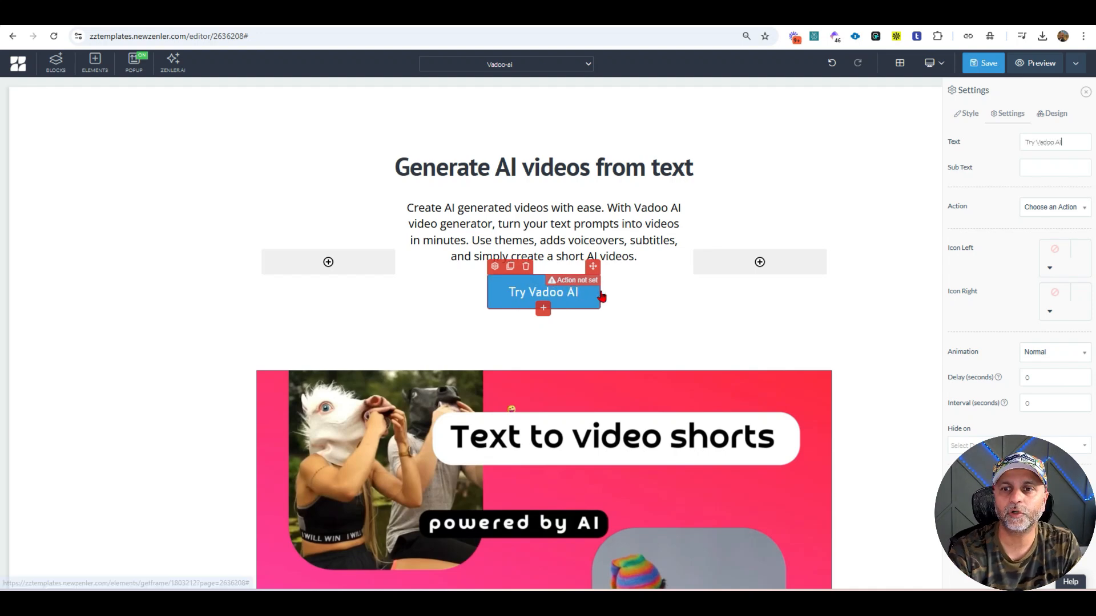
click(971, 114)
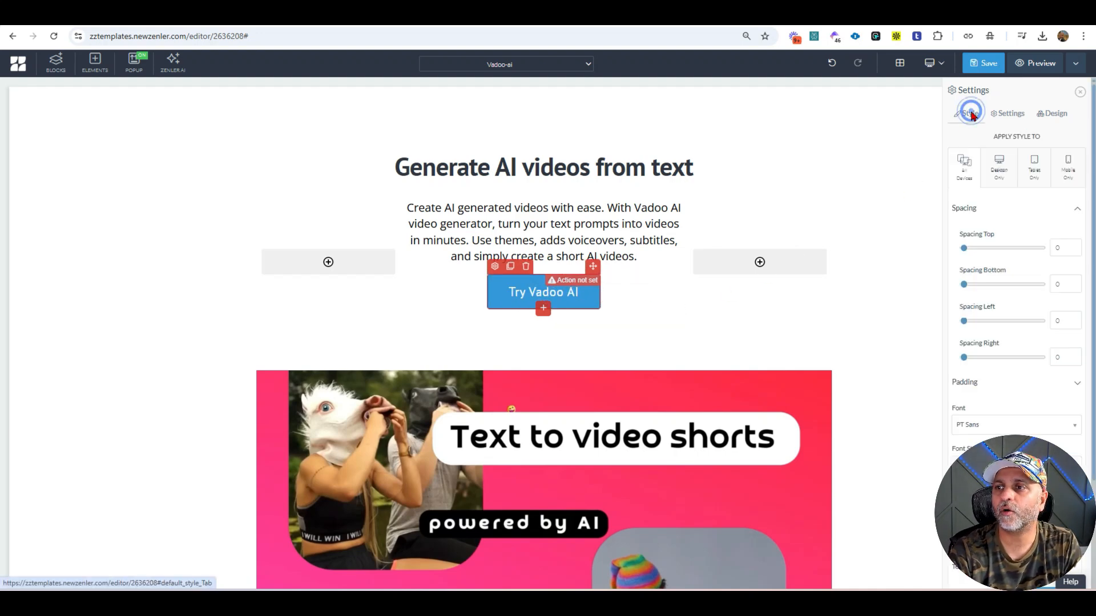
scroll(1004, 320, down, 3)
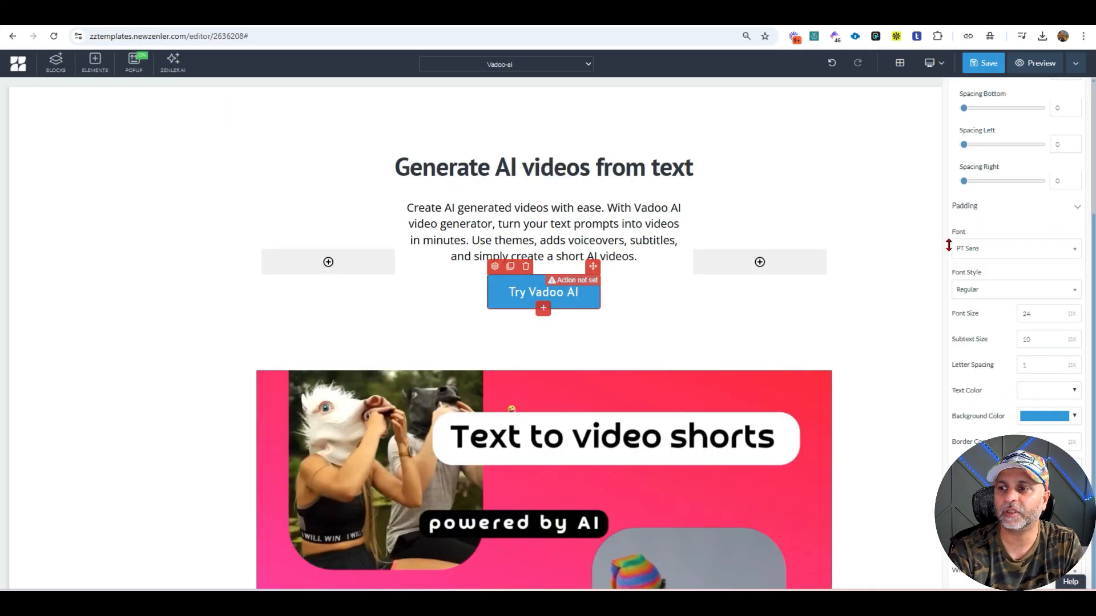
click(1064, 415)
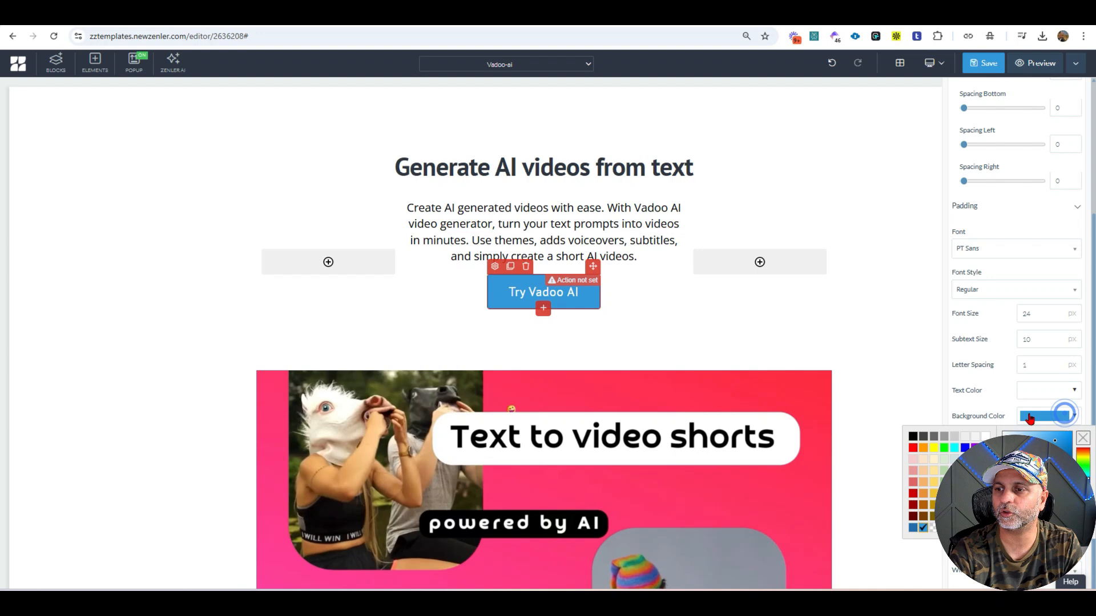
click(912, 437)
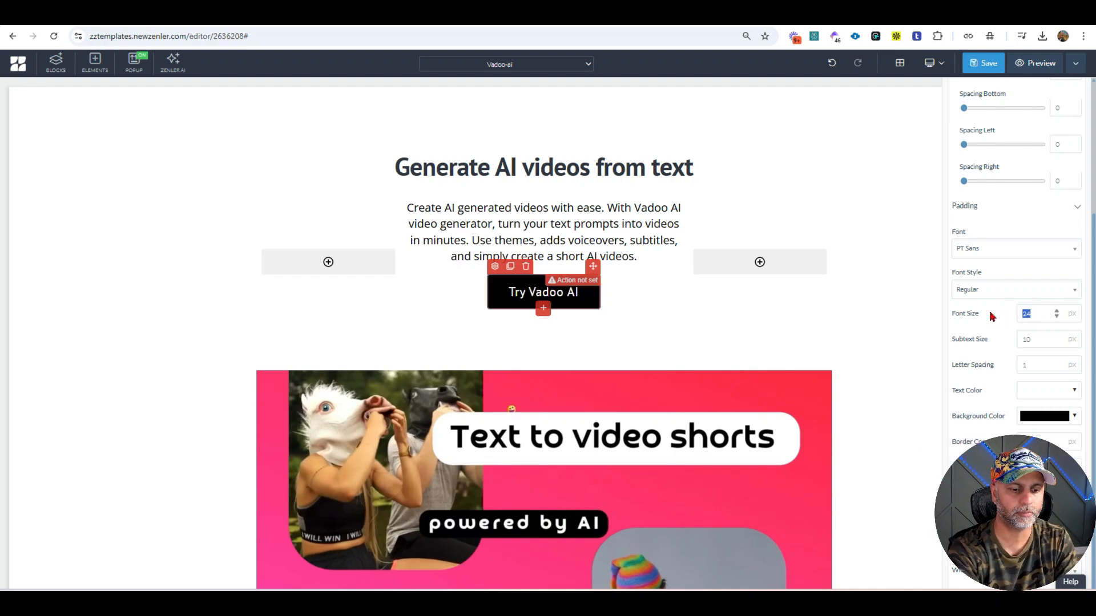
text(20)
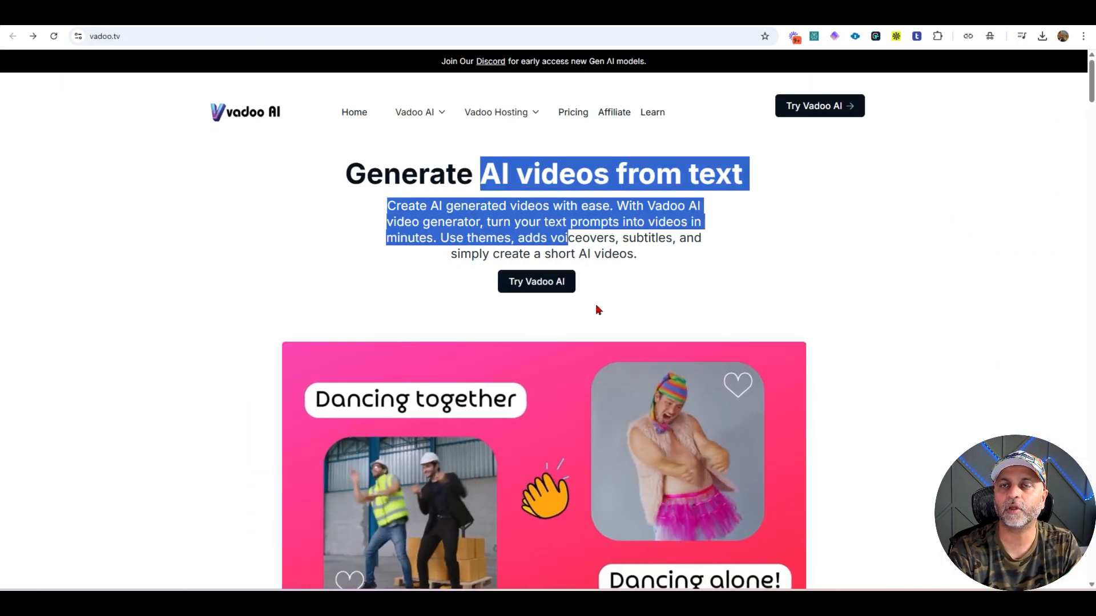
- Check the original on the Vadoo AI page, and reopen the Zenler button's style settings to review its border options
click(465, 225)
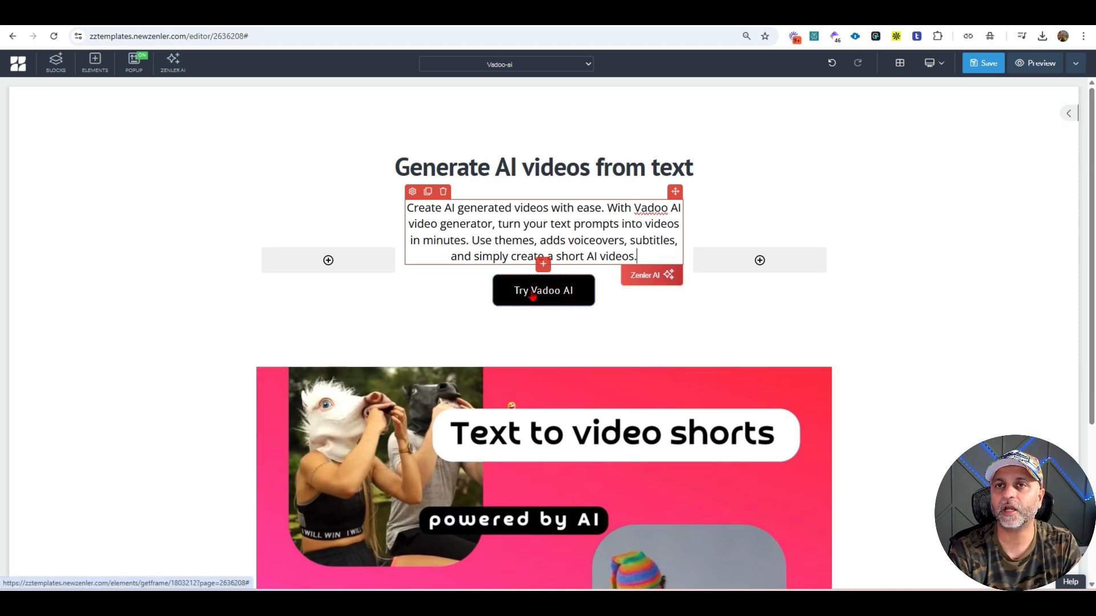
click(532, 294)
click(501, 267)
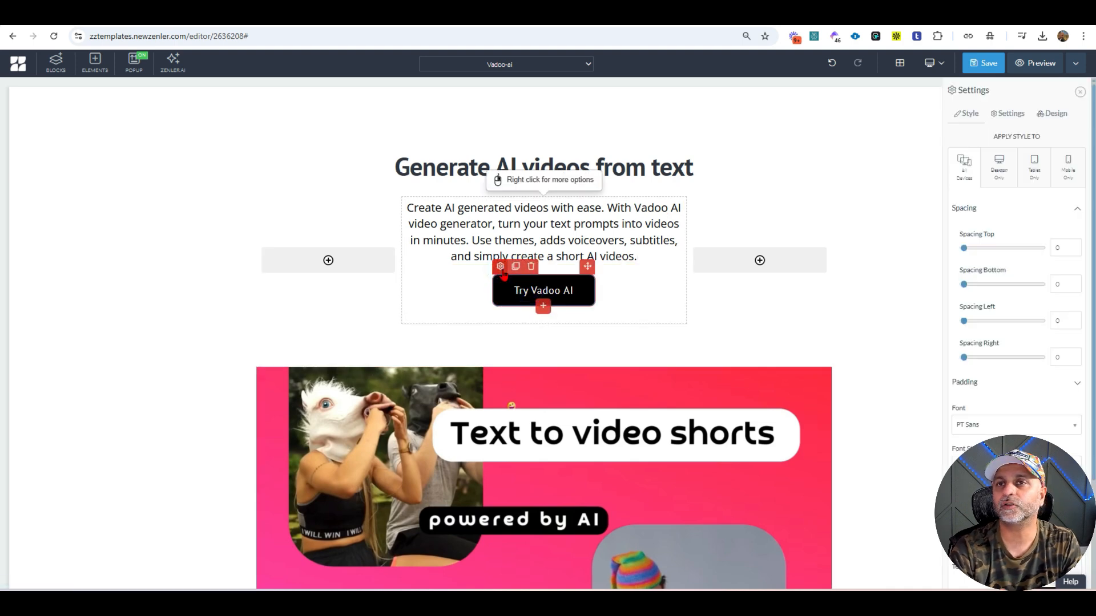
scroll(1005, 360, down, 3)
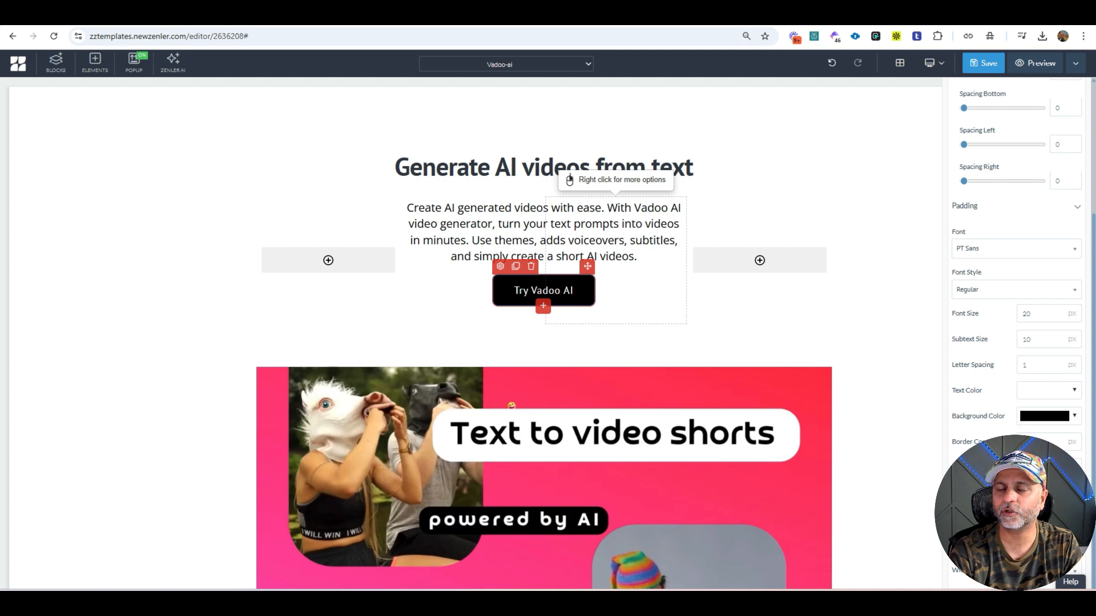
click(1049, 467)
click(932, 448)
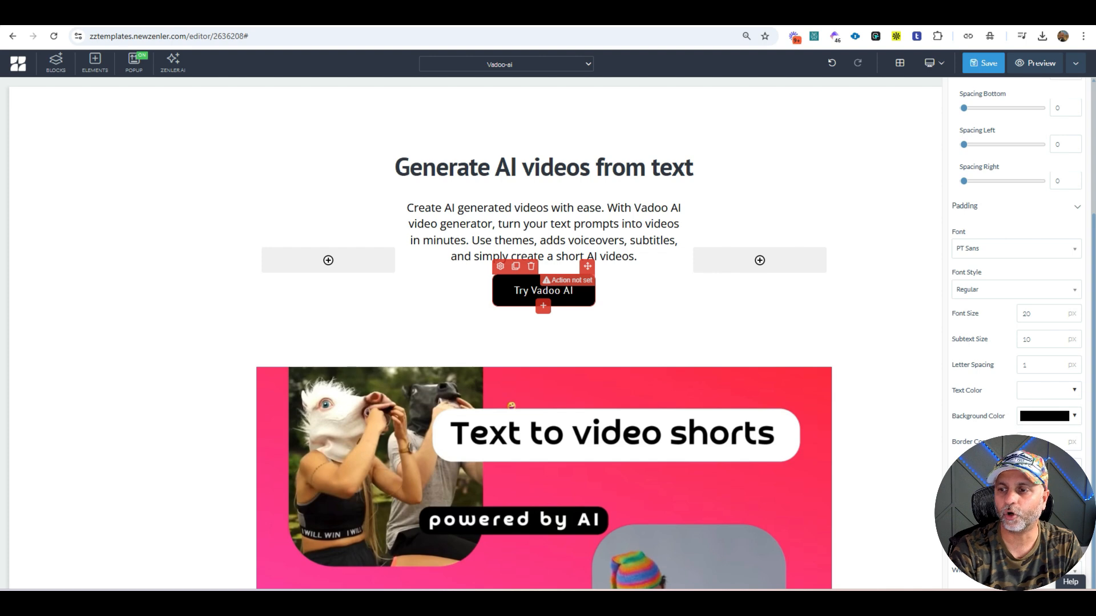
- Open the Try Vadoo AI button's general settings, review its action options, and close the settings
scroll(1007, 228, up, 3)
click(1007, 114)
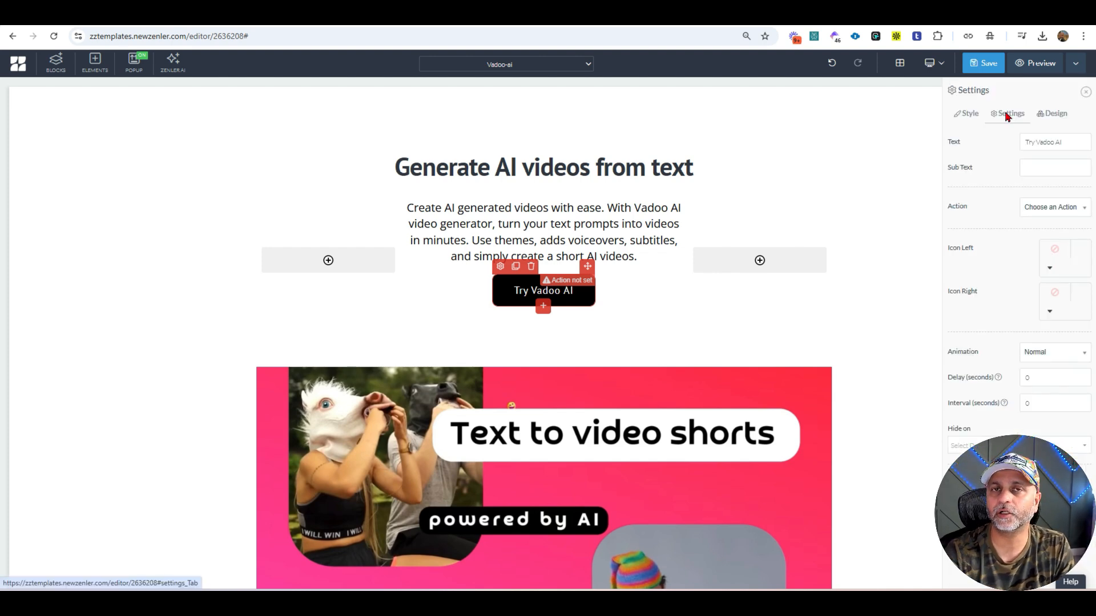
click(1053, 208)
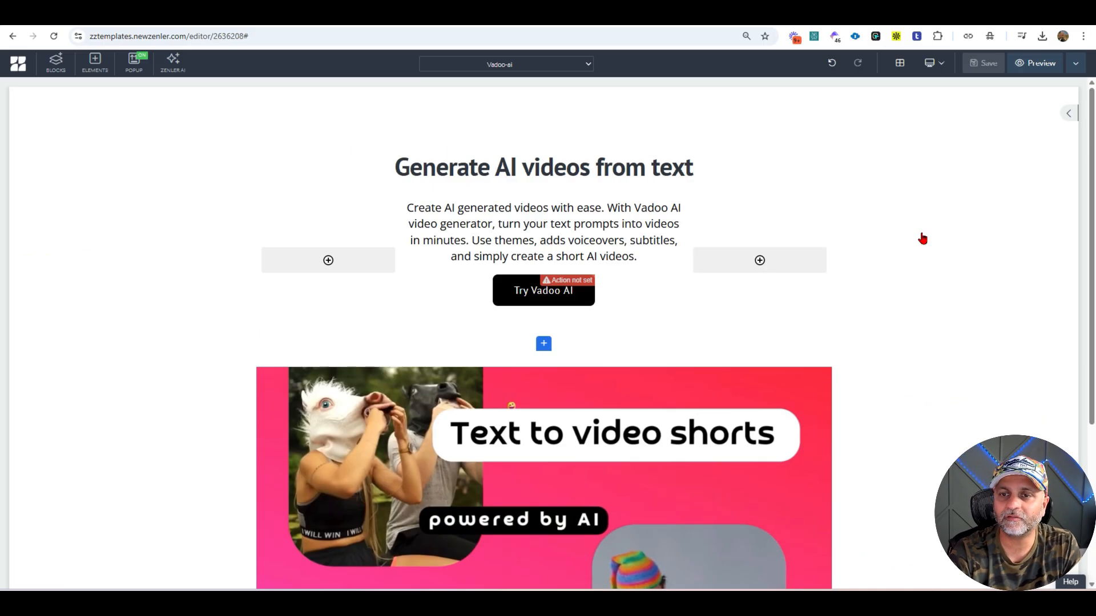
click(892, 247)
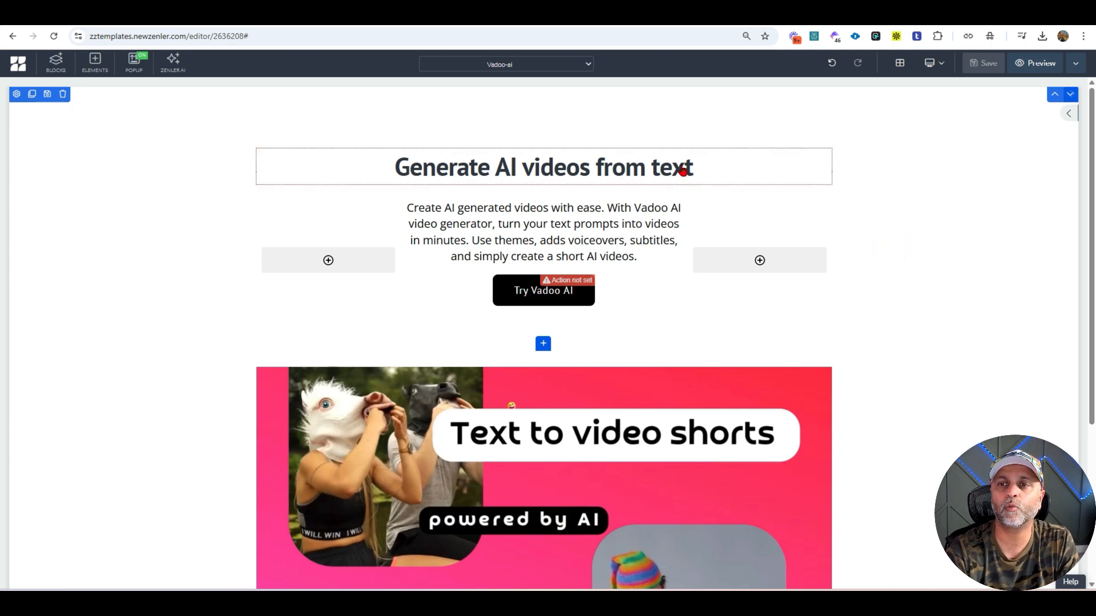
- Switch to the Vadoo AI page and check whether the 3M figure and the #1 badge below the video are text or images
scroll(937, 267, down, 4)
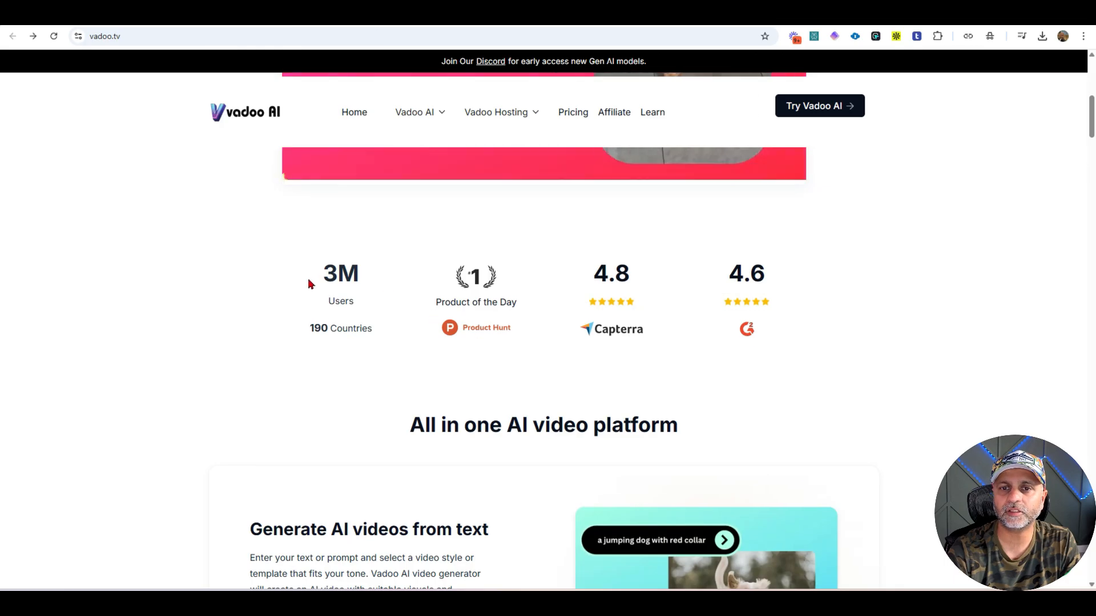
drag(306, 277, 615, 276)
click(615, 276)
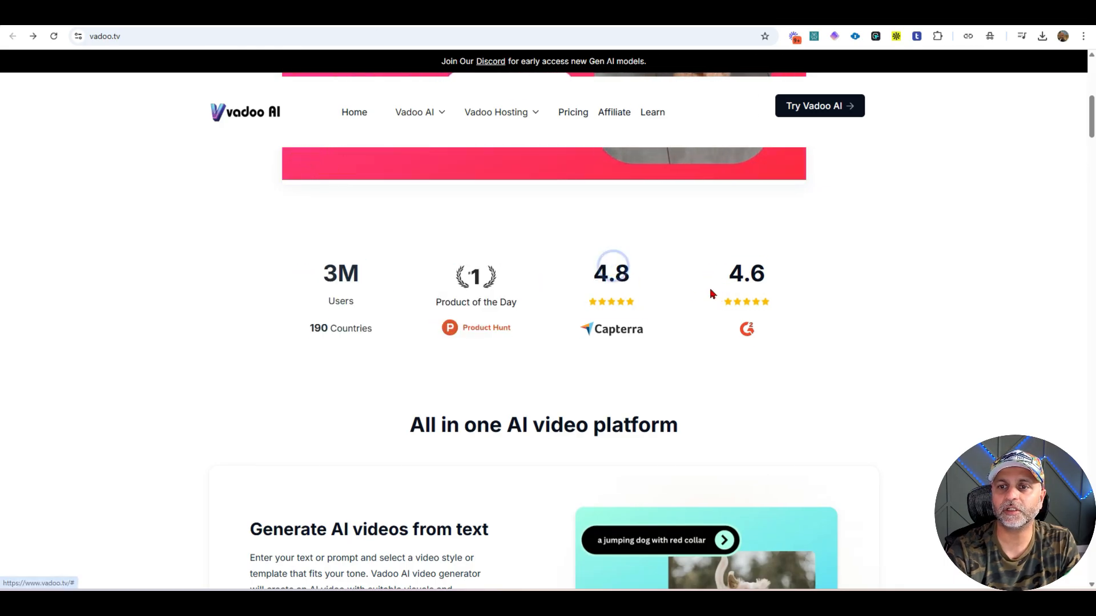
drag(301, 277, 371, 281)
click(367, 275)
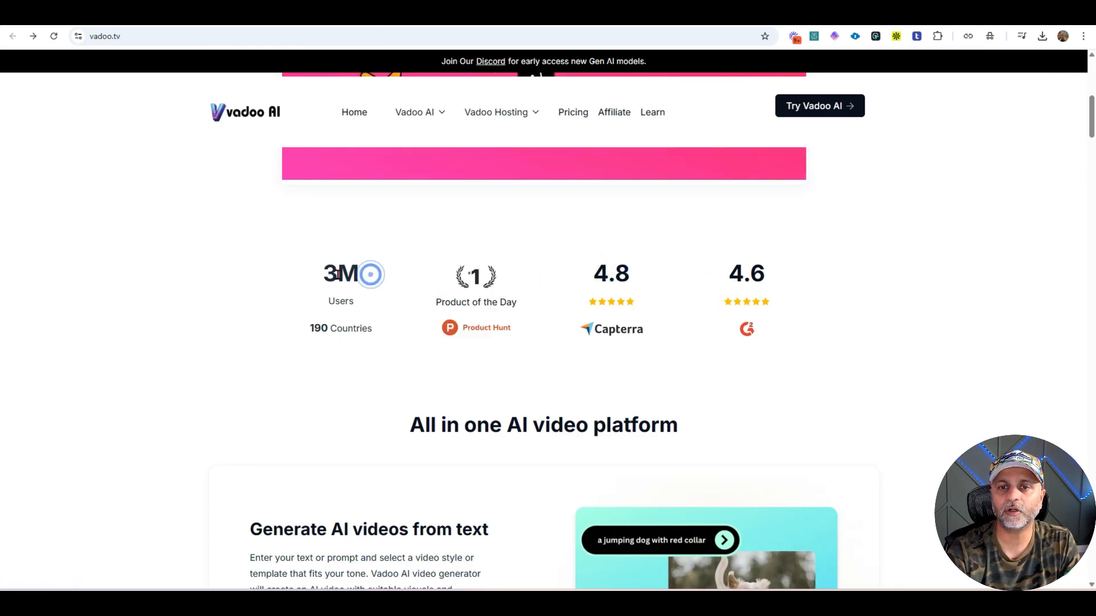
right_click(341, 278)
click(330, 274)
click(498, 274)
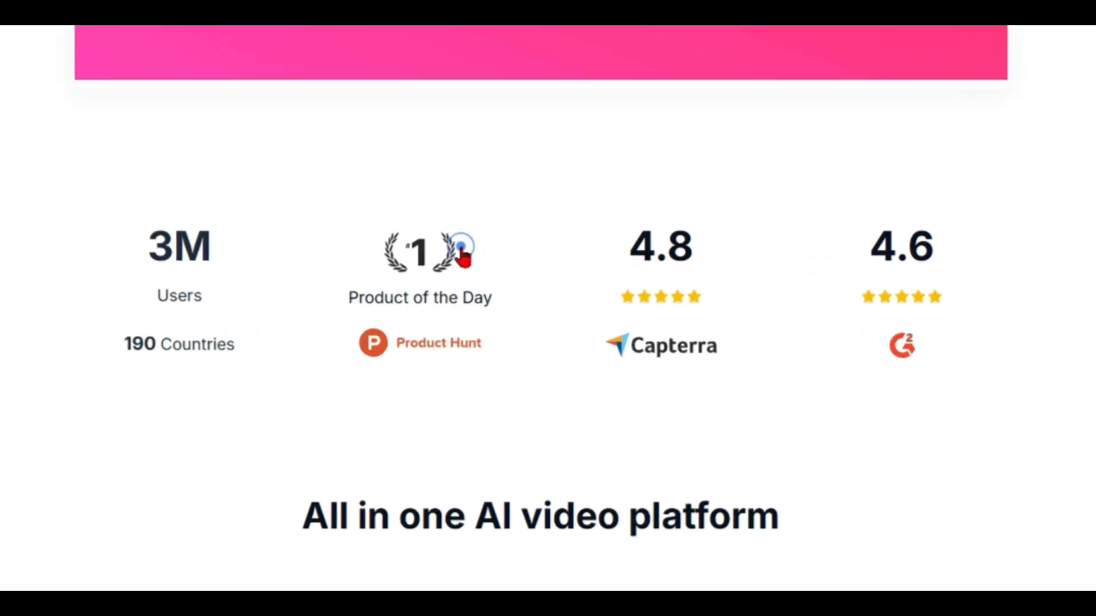
right_click(419, 260)
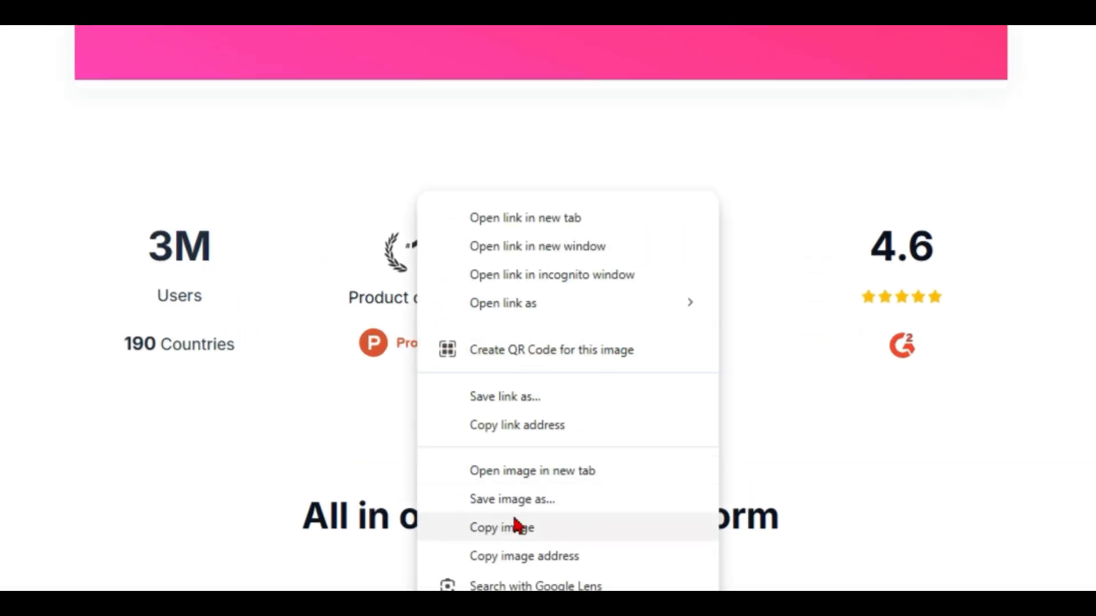
right_click(180, 260)
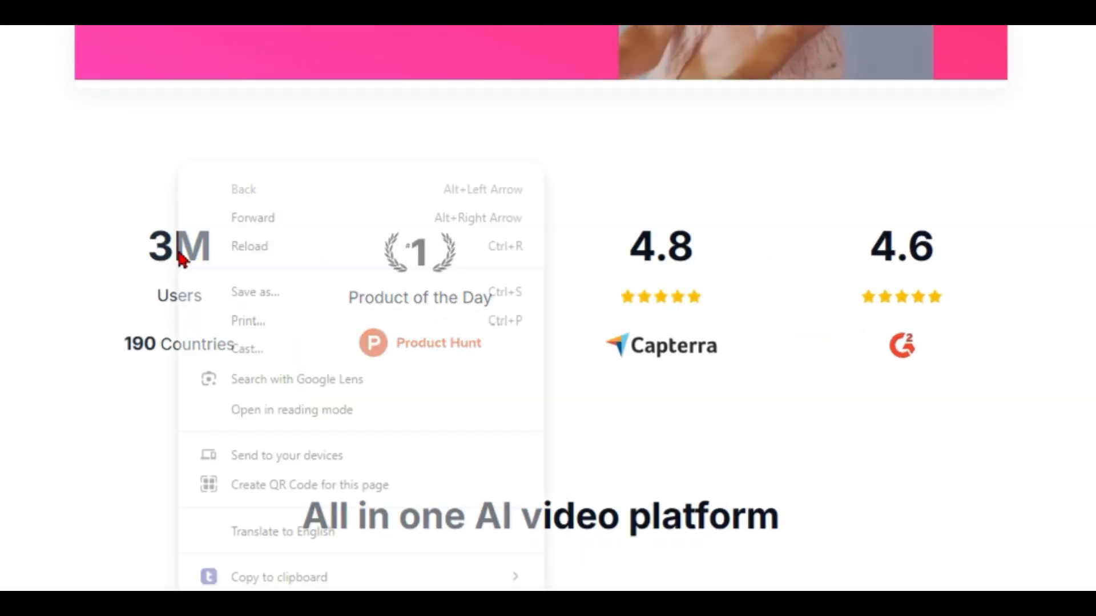
- Examine the statistics section item by item, highlighting its figures, labels, star ratings and logos to tell text from images
click(138, 253)
mouse_move(139, 253)
mouse_down()
mouse_move(258, 250)
mouse_move(140, 251)
mouse_up()
click(239, 251)
drag(470, 243, 325, 252)
drag(523, 250, 355, 250)
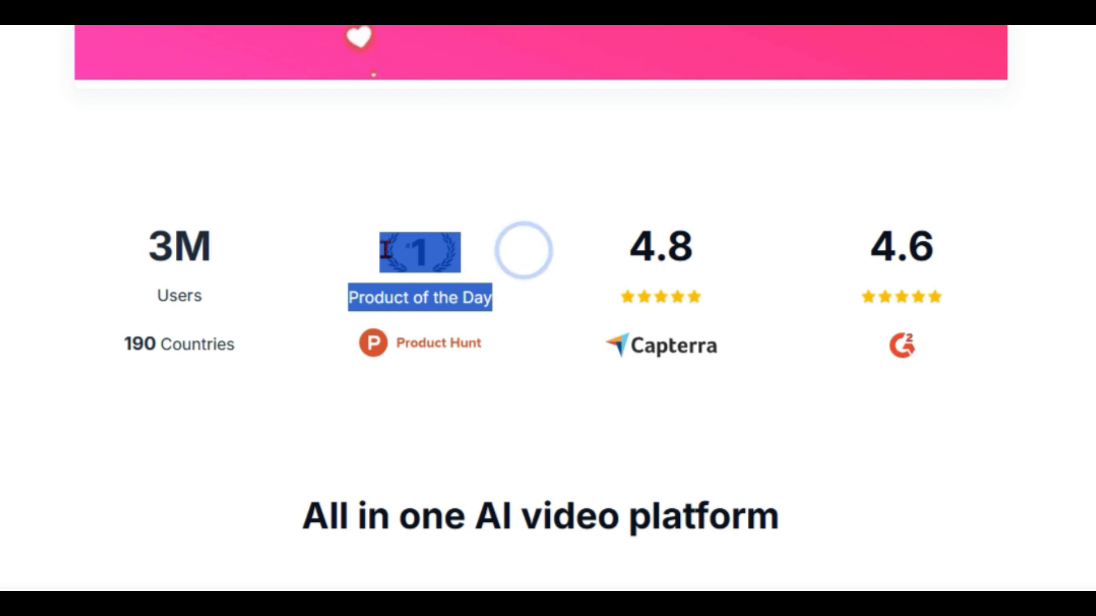
drag(573, 252, 708, 252)
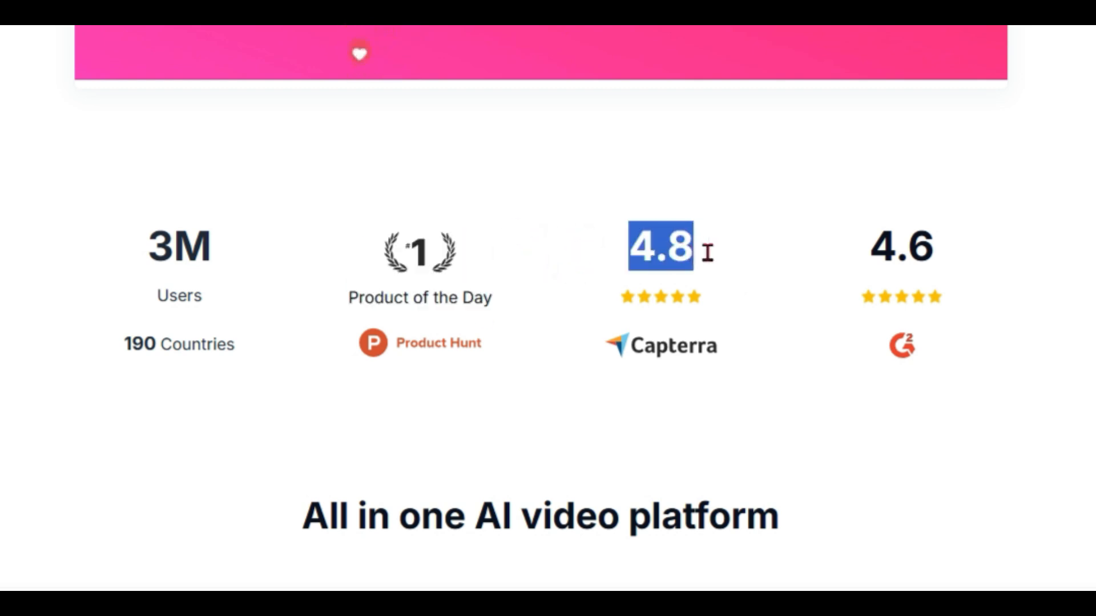
drag(834, 252, 968, 252)
drag(1005, 291, 859, 297)
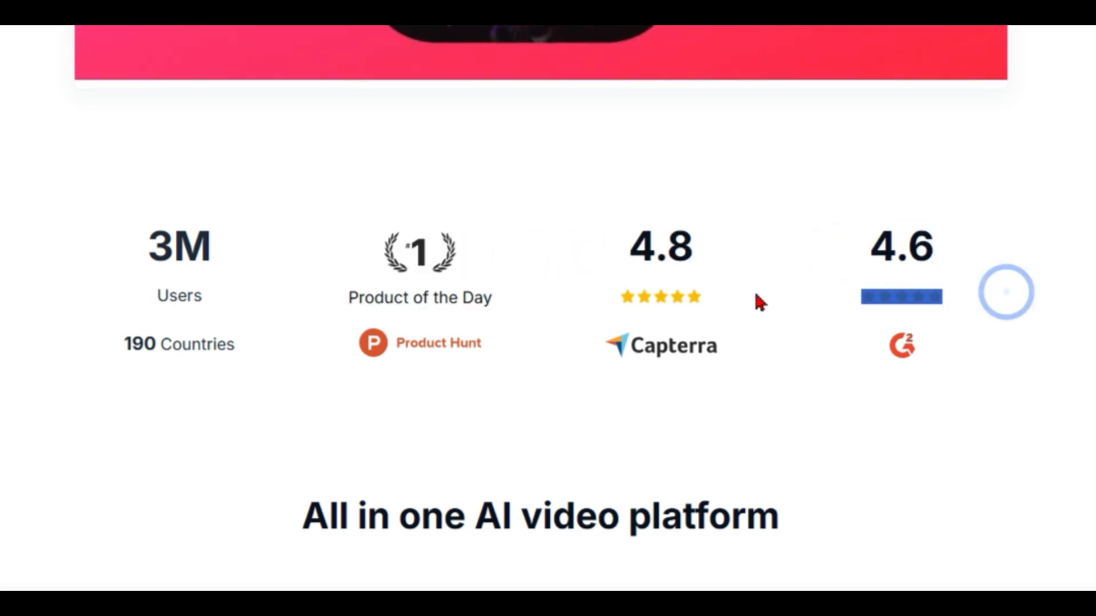
drag(733, 291, 620, 297)
mouse_move(786, 344)
mouse_down()
mouse_move(330, 362)
mouse_move(792, 351)
mouse_up()
click(331, 361)
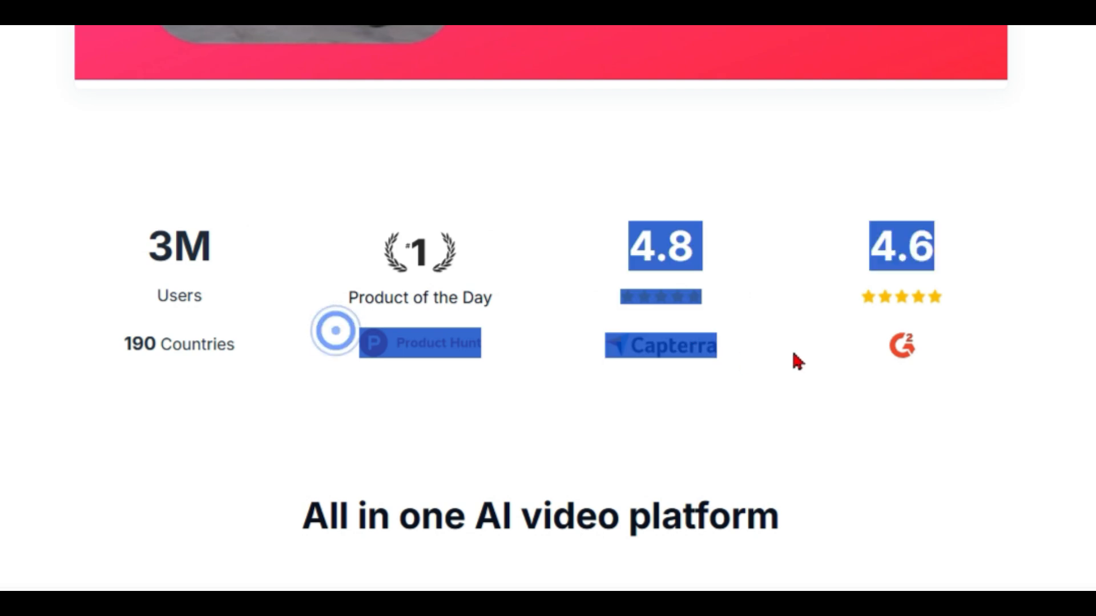
click(228, 327)
drag(237, 345, 90, 344)
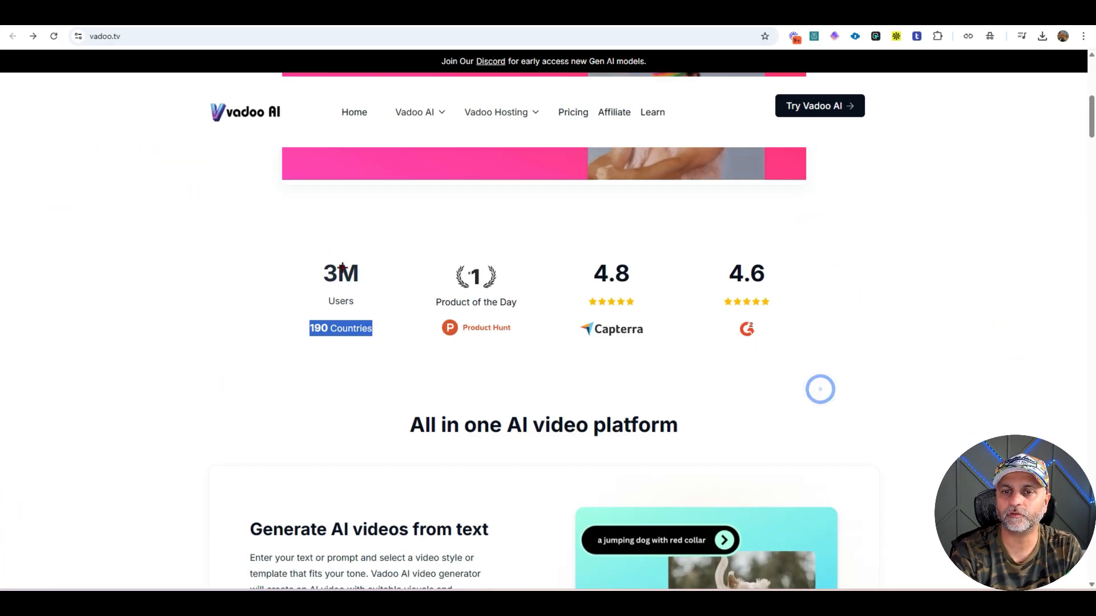
- Capture the statistics section in the screenshot editor, outline it with a red rectangle, and mark the divisions between its four columns
drag(263, 210, 858, 387)
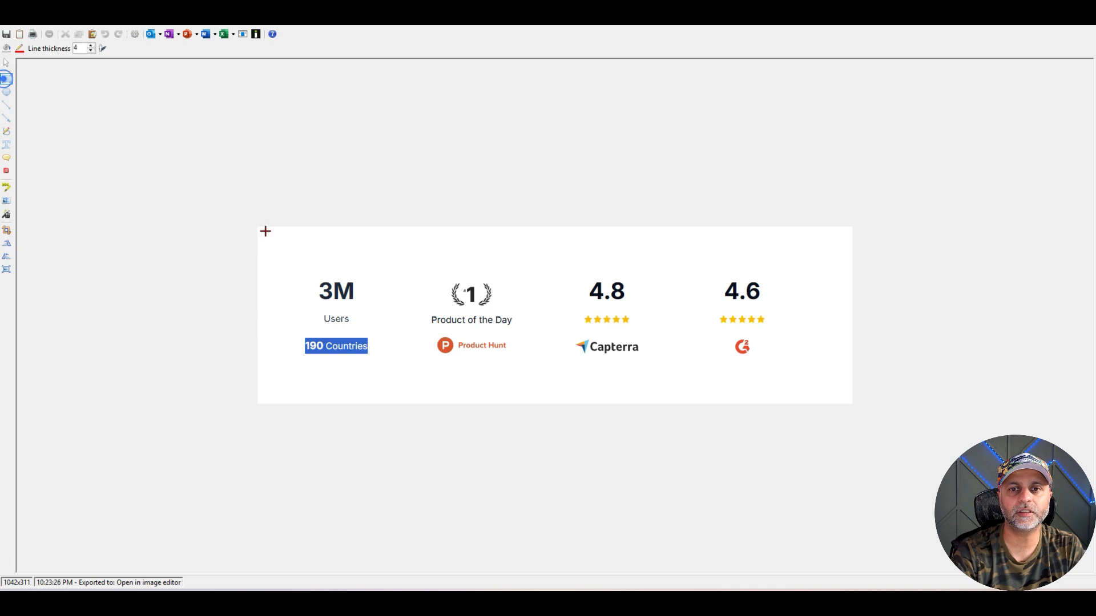
drag(286, 263, 829, 366)
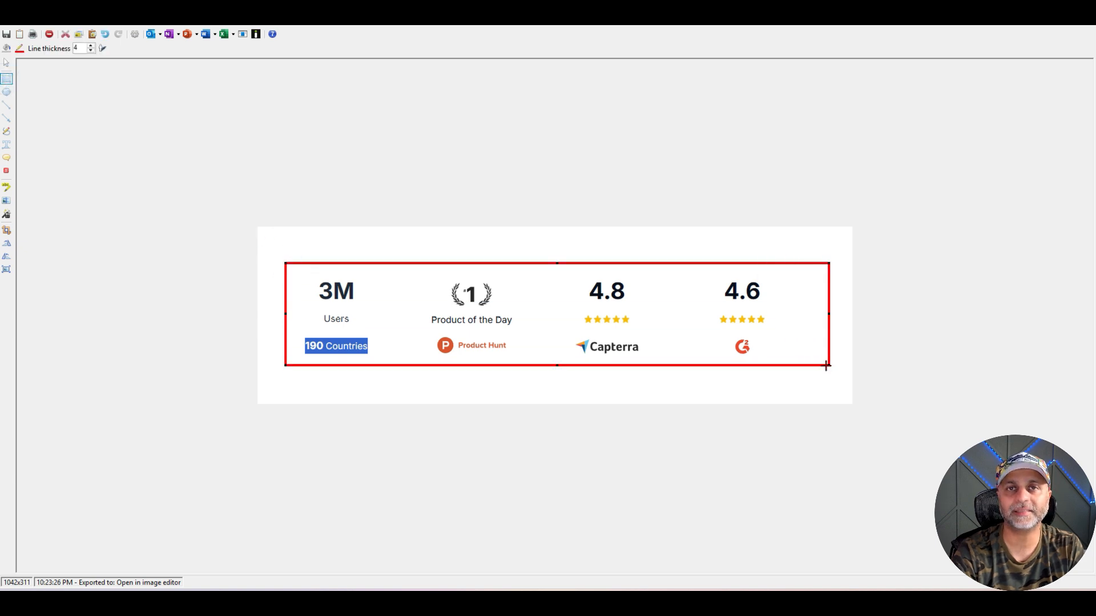
drag(399, 263, 412, 368)
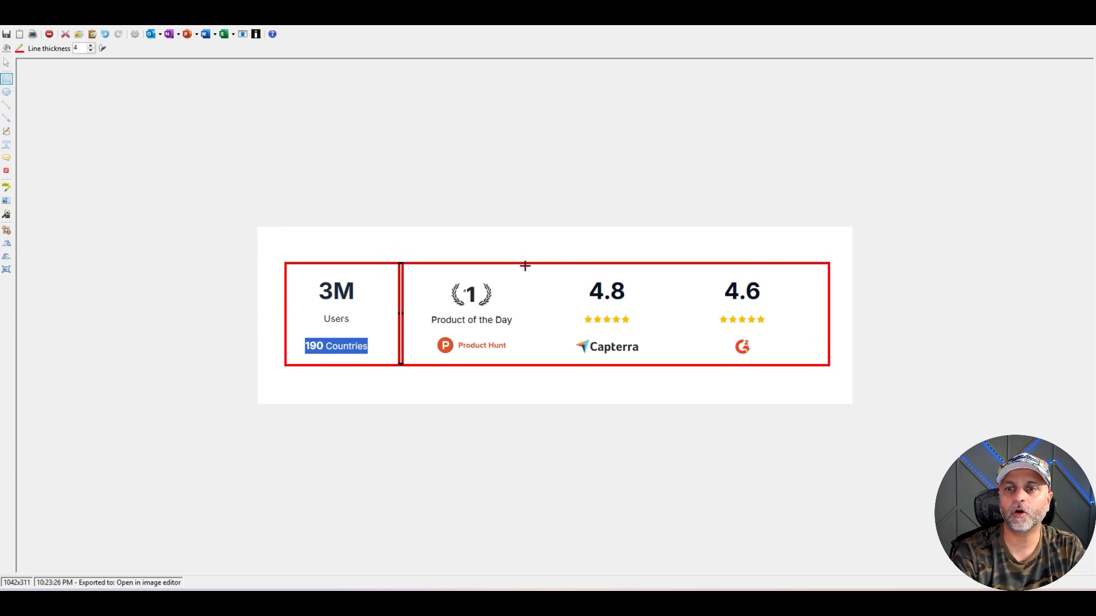
drag(538, 262, 546, 365)
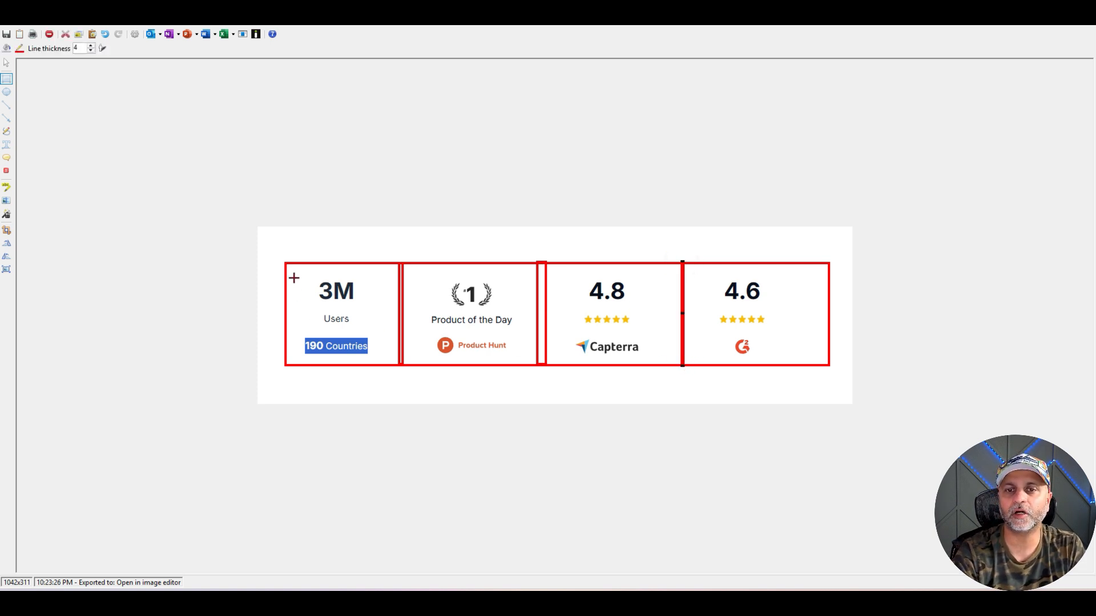
- Mark the horizontal rows of the captured statistics section with red rectangles spanning all four columns
drag(294, 278, 755, 302)
drag(824, 301, 831, 300)
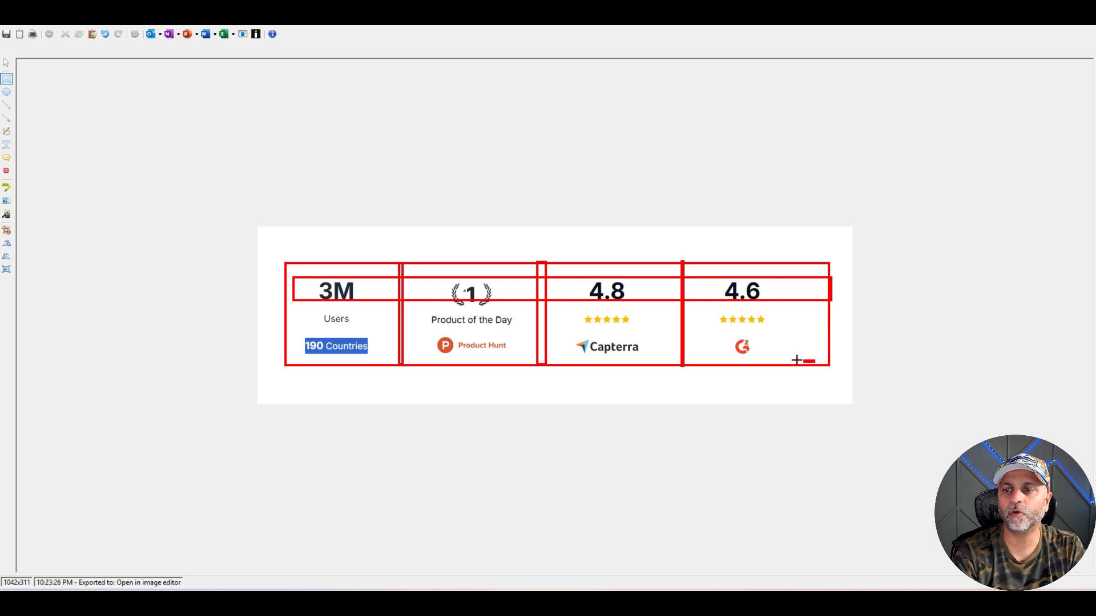
drag(797, 360, 289, 330)
drag(793, 326, 291, 304)
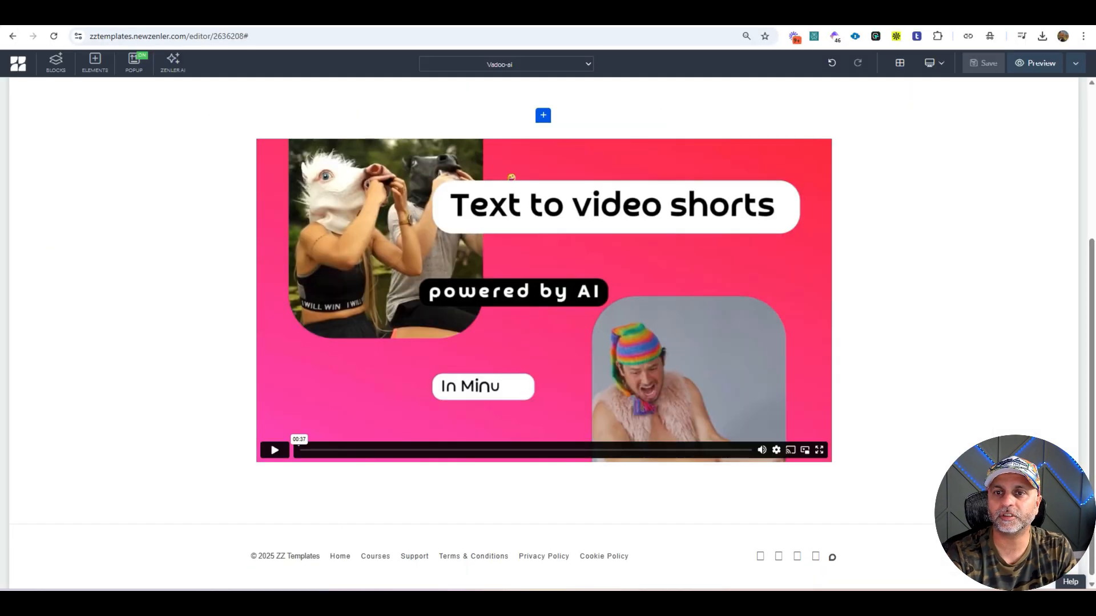
- Add an empty block below the video on the Zenler page and insert a row of four 25% columns in it
click(542, 517)
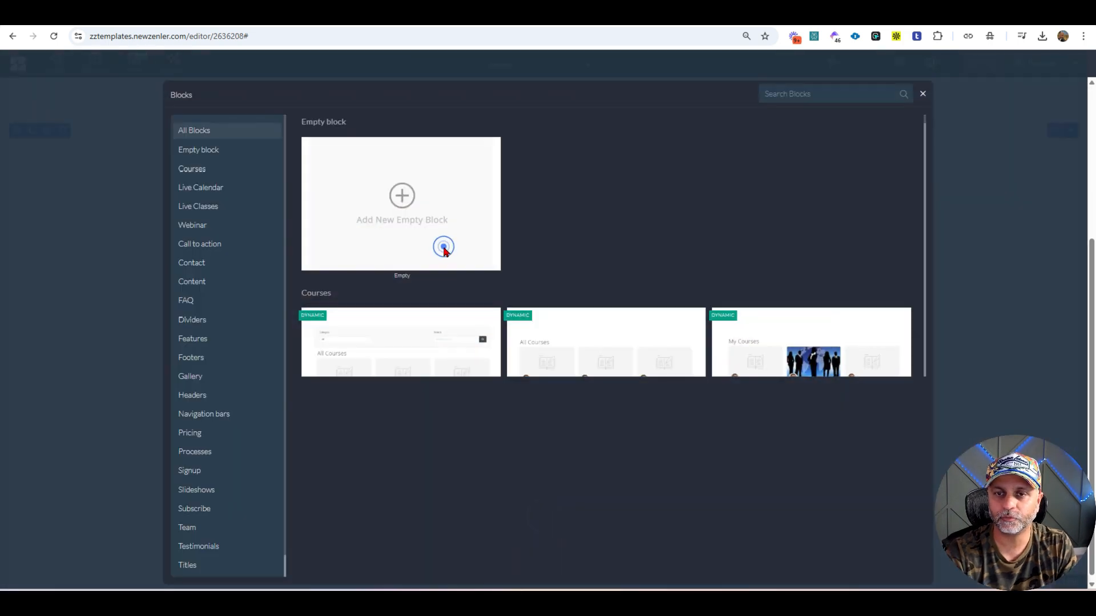
click(445, 251)
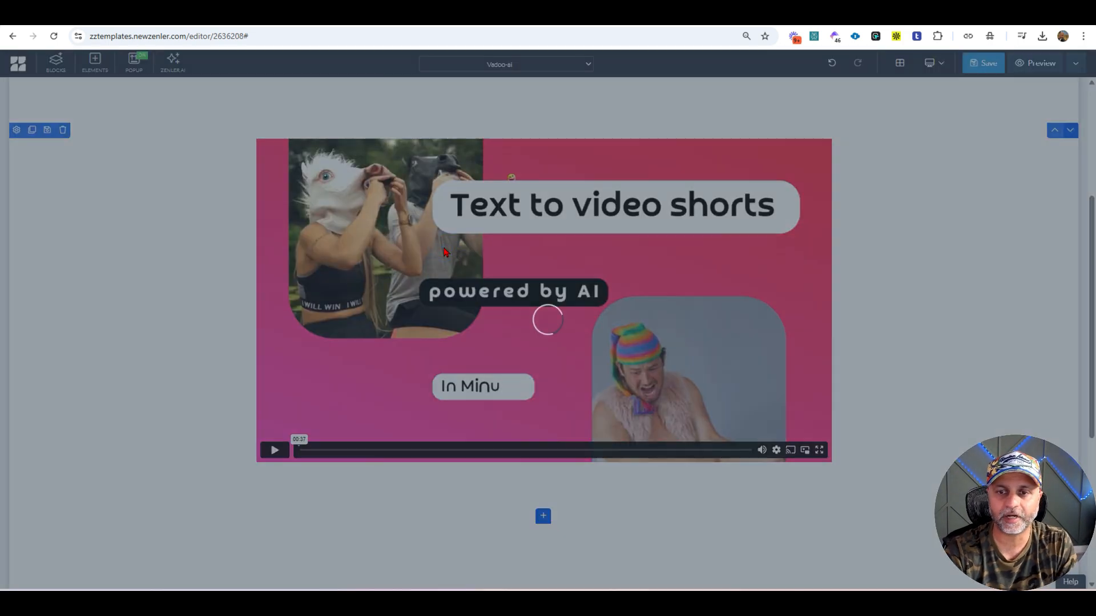
scroll(707, 511, down, 3)
click(548, 446)
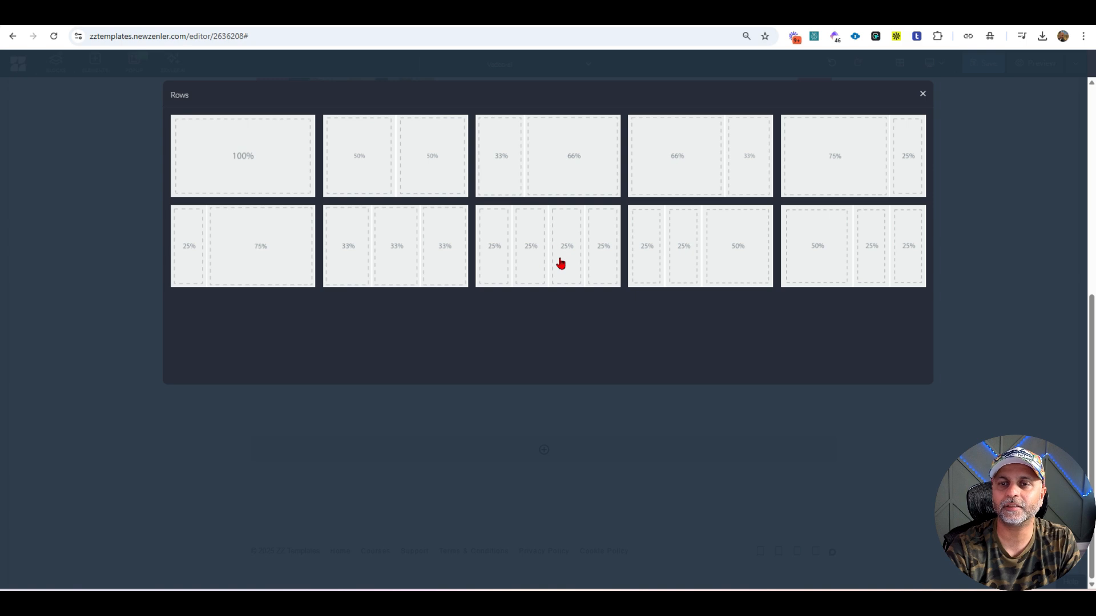
click(561, 263)
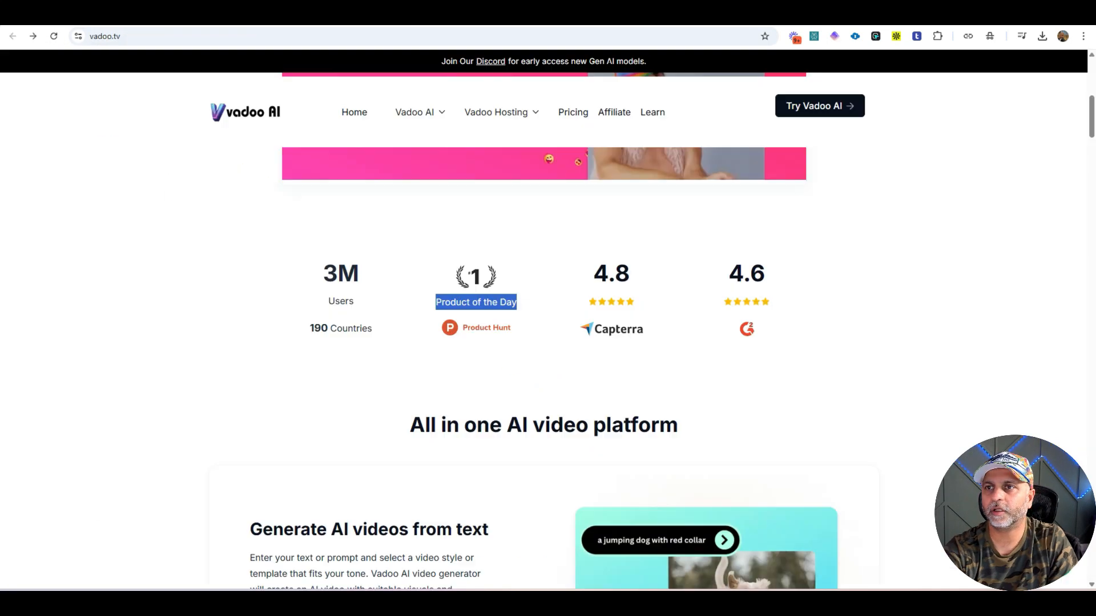
- Copy Product of the Day from the Vadoo AI page into a new text element below the #1 badge on the Zenler page
click(573, 365)
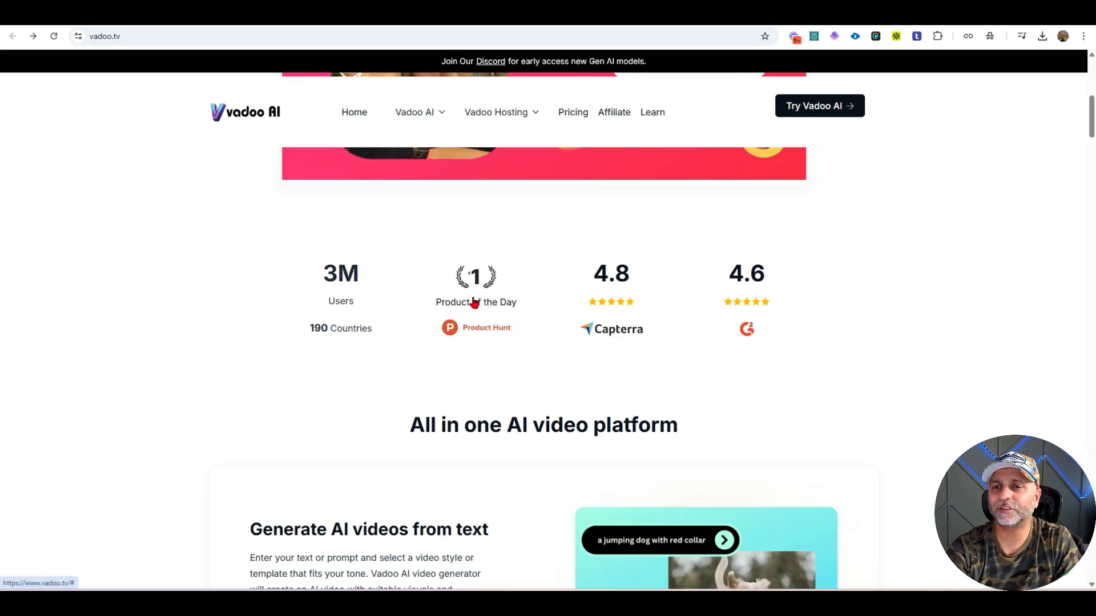
drag(526, 326, 535, 303)
key(ctrl+c)
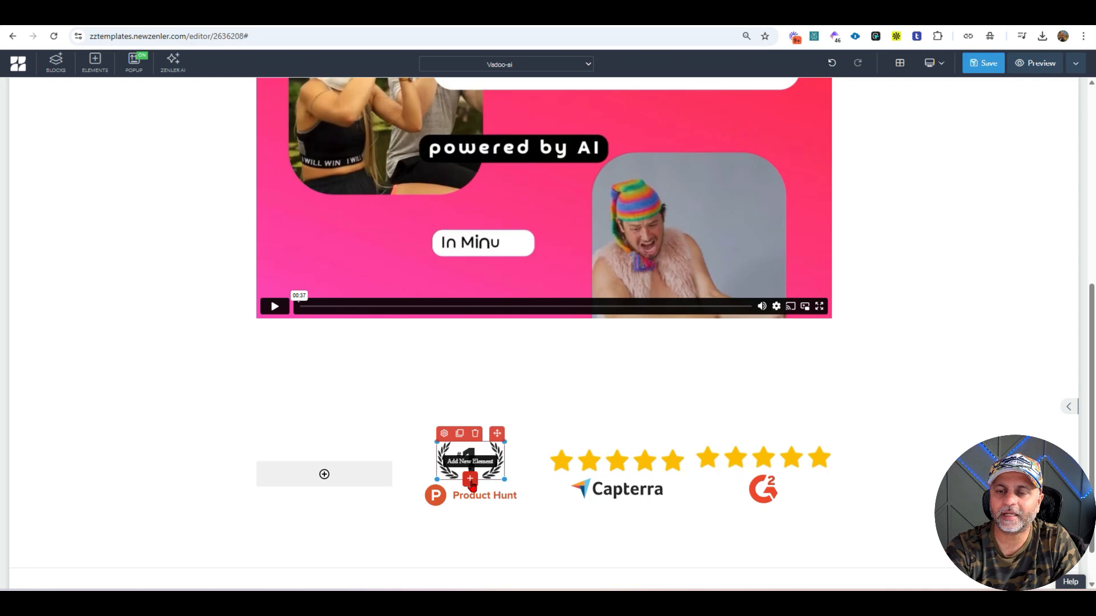
click(470, 481)
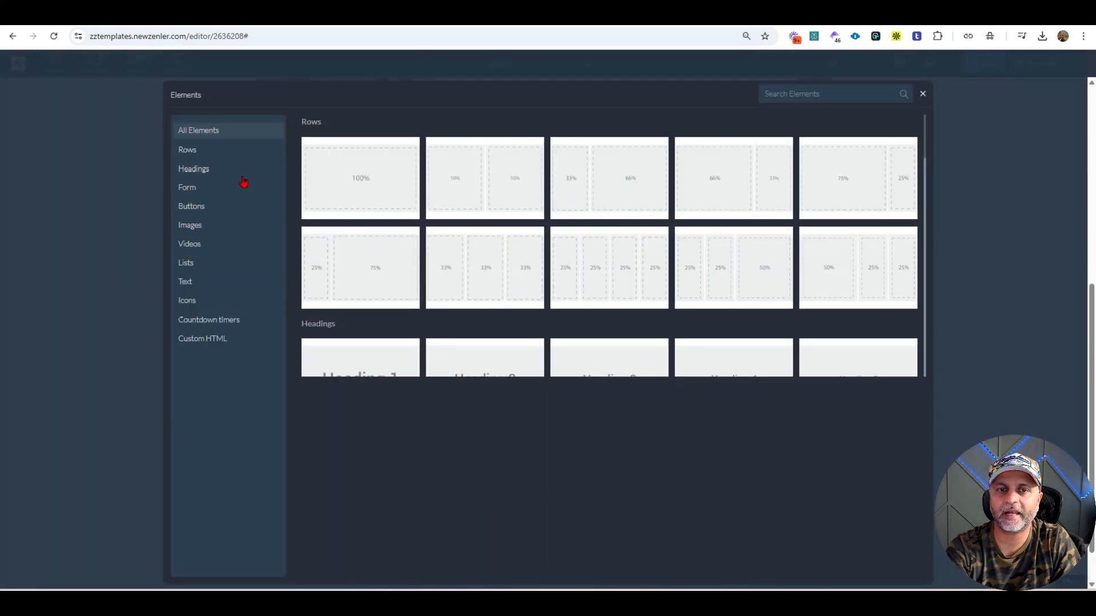
click(185, 282)
click(367, 174)
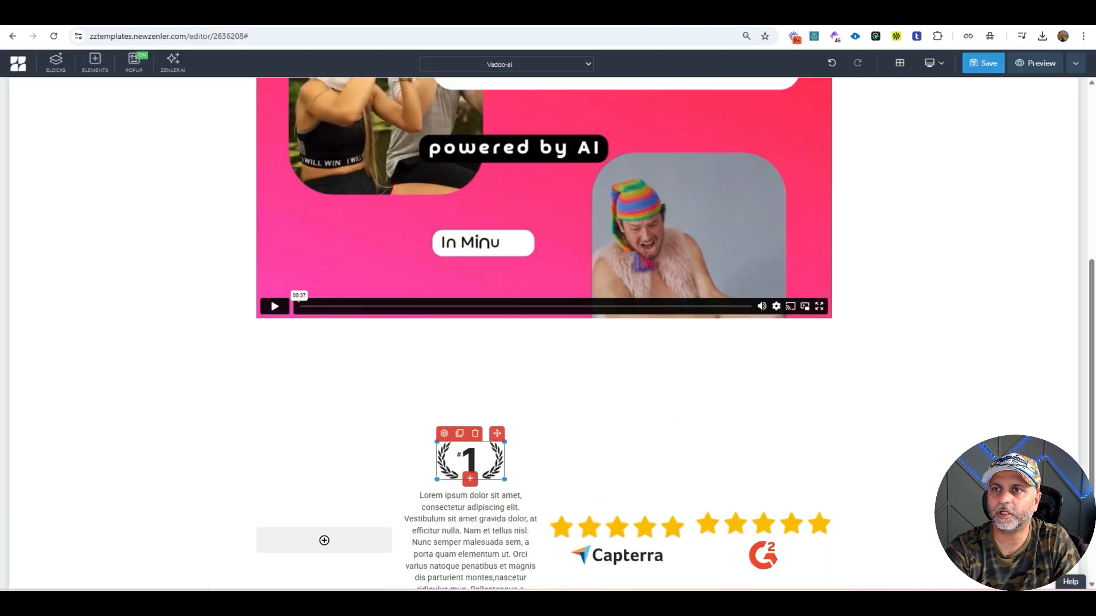
triple_click(478, 530)
key(ctrl+v)
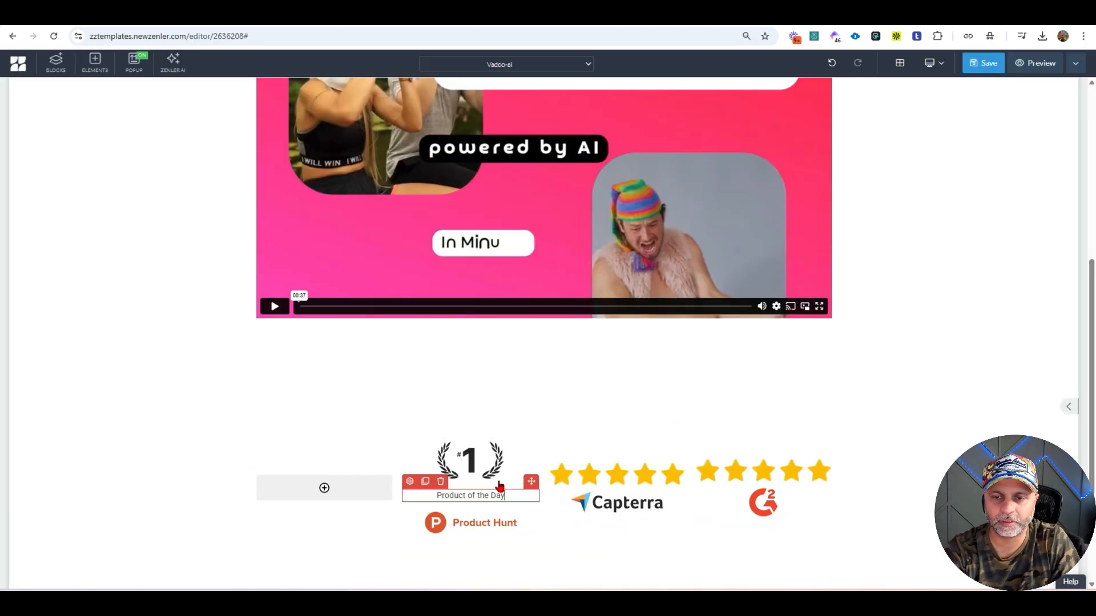
- Shrink the #1 badge and the Product Hunt logo to better fit the Product of the Day text
click(464, 465)
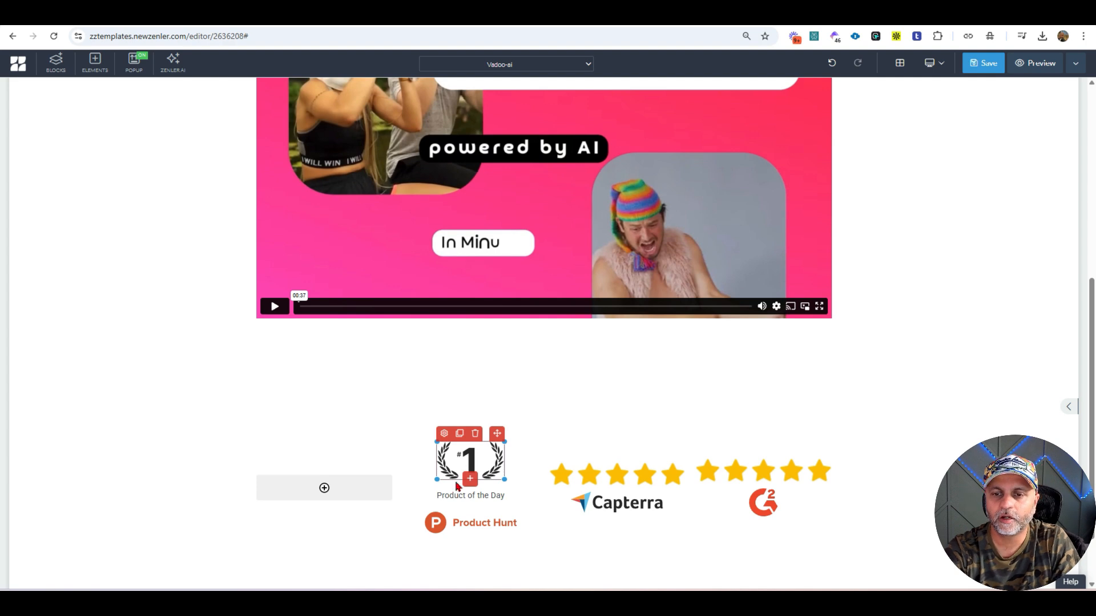
drag(505, 481, 481, 465)
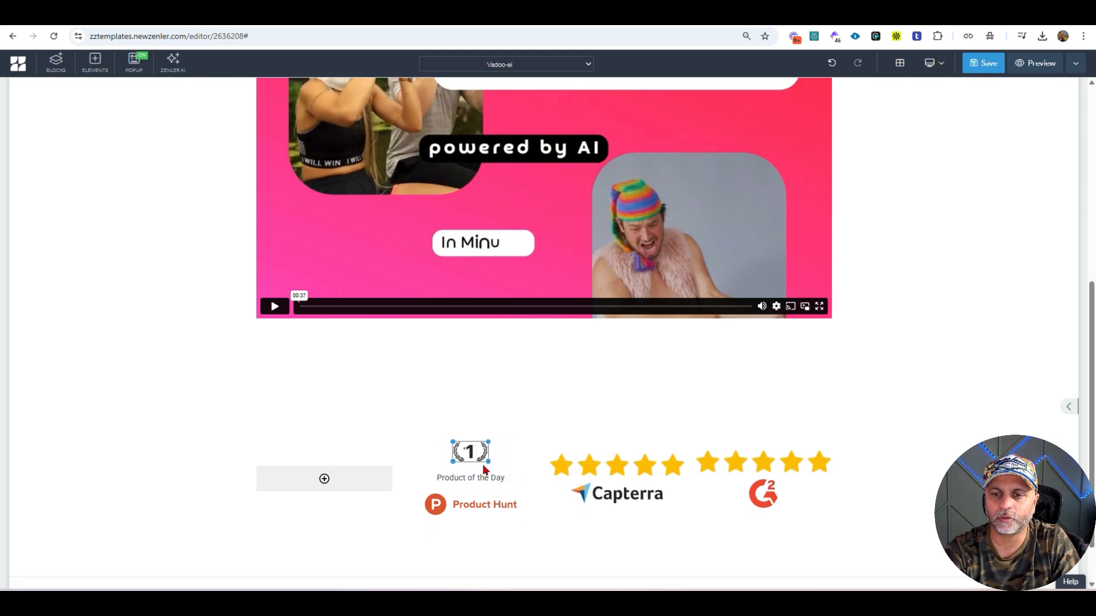
click(497, 510)
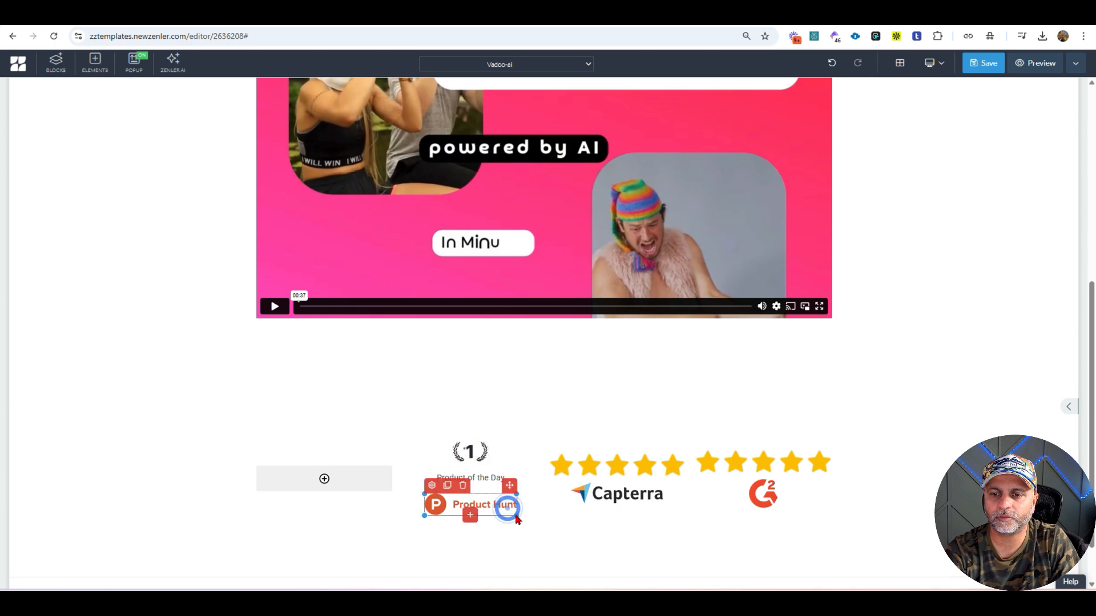
drag(517, 515, 499, 513)
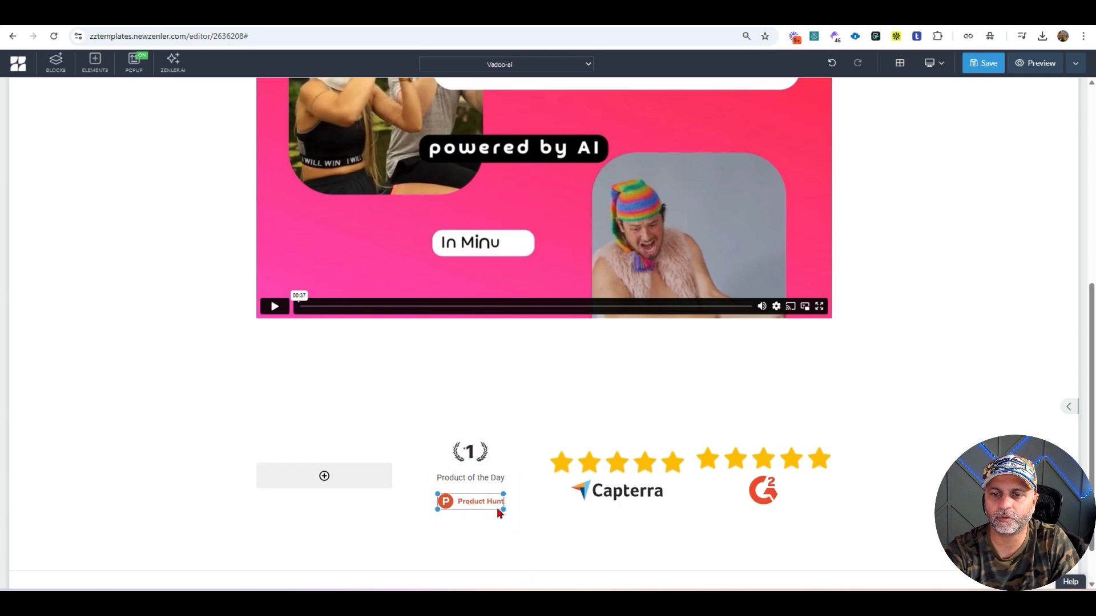
- Switch to the Vadoo AI page and inspect the font styling of the Product of the Day text with the Hoverify Inspector
click(794, 16)
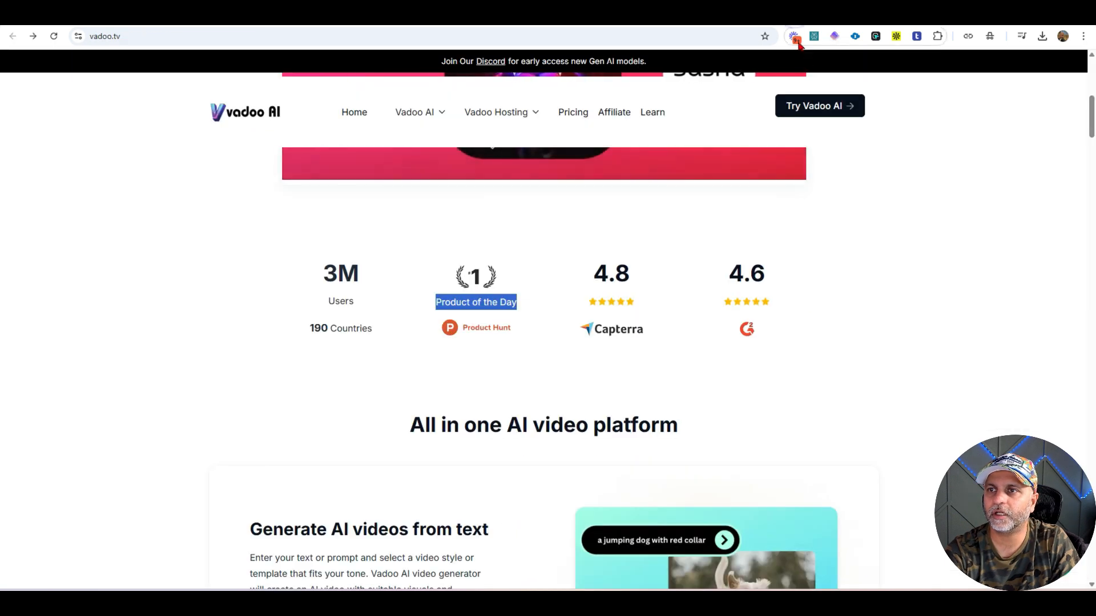
click(876, 36)
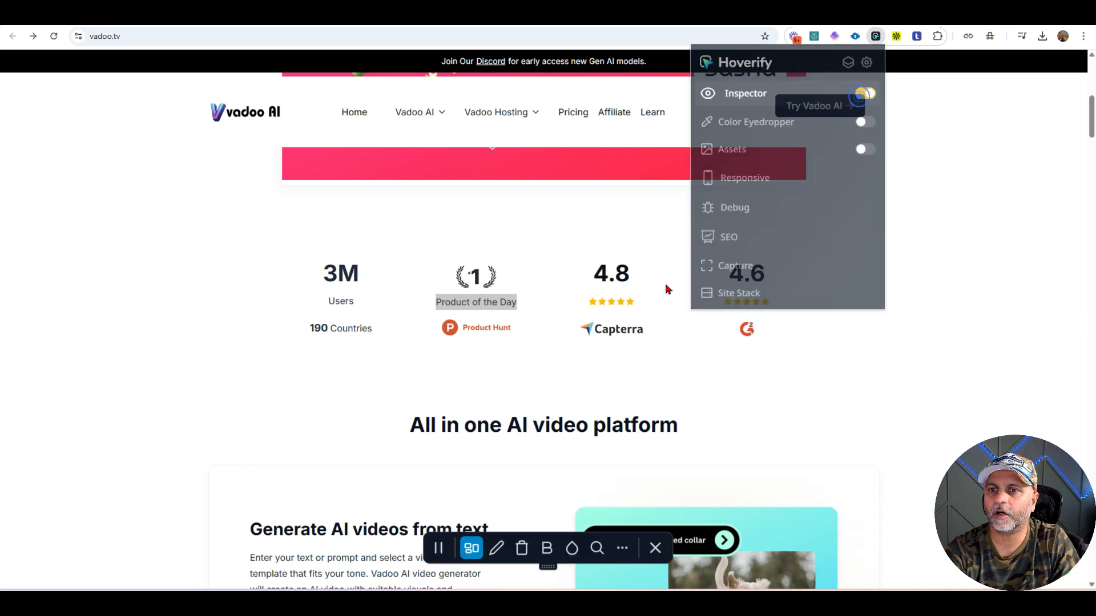
click(471, 308)
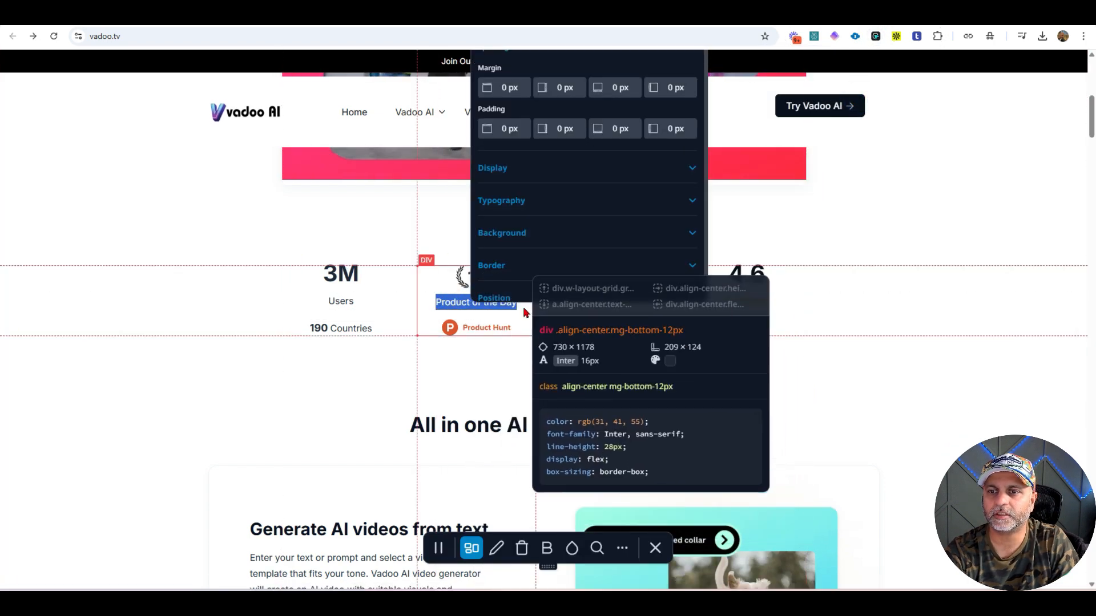
key(Escape)
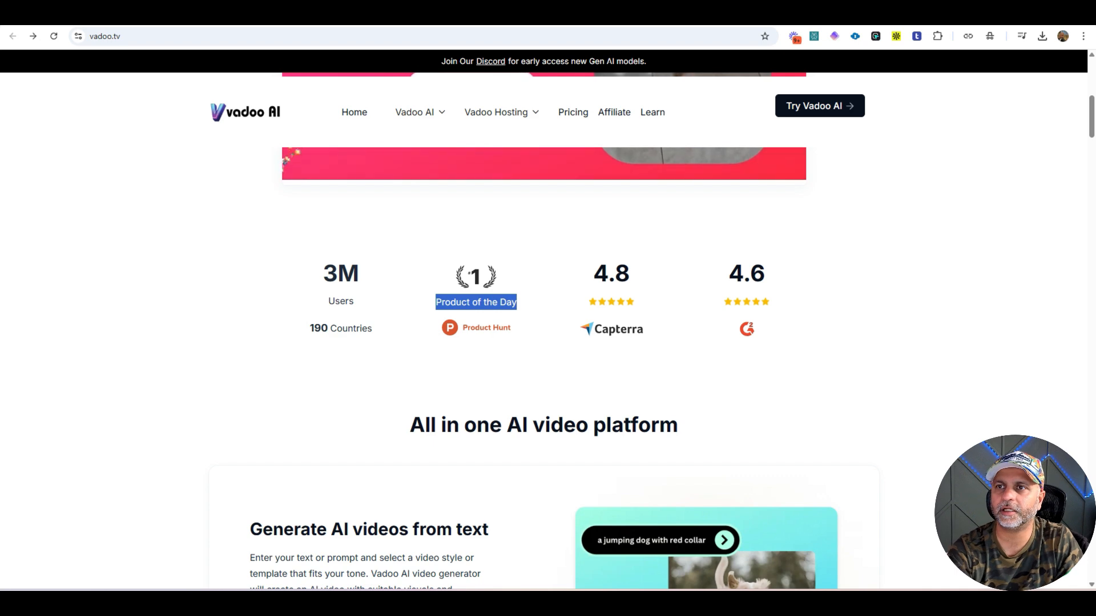
- Back on the Zenler page, set the Product of the Day text's font to PT Sans and its color to black
key(ctrl+Tab)
click(448, 481)
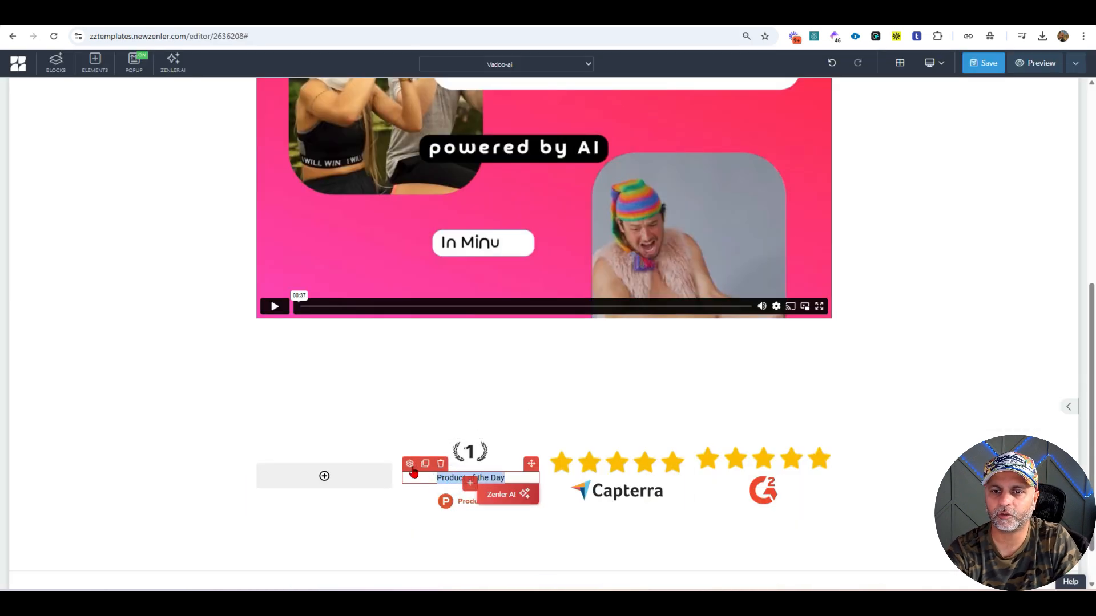
click(411, 465)
click(1022, 428)
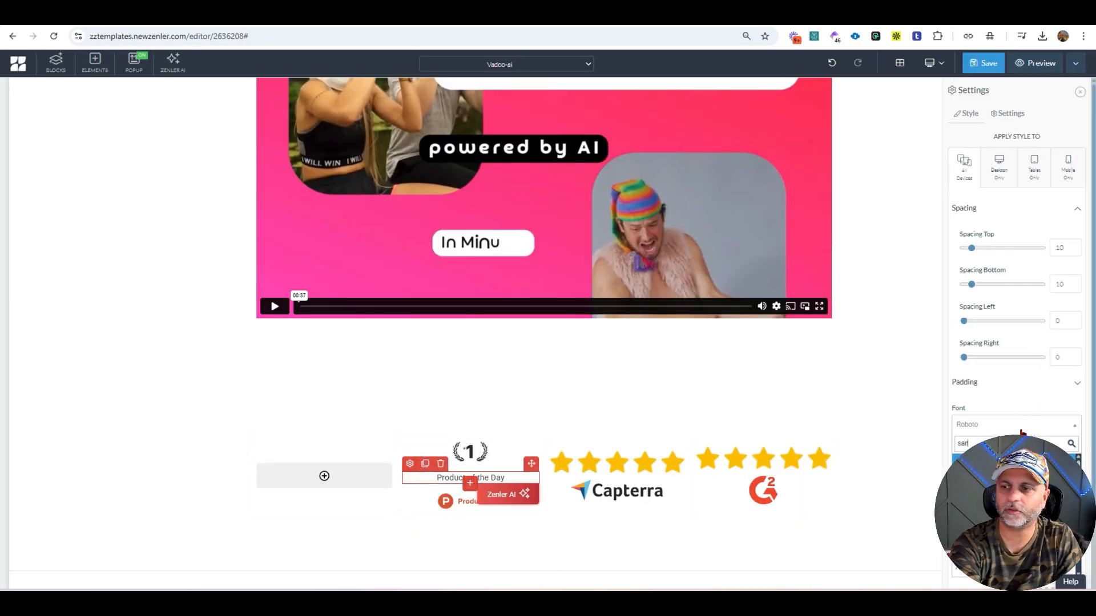
click(993, 502)
scroll(993, 502, down, 2)
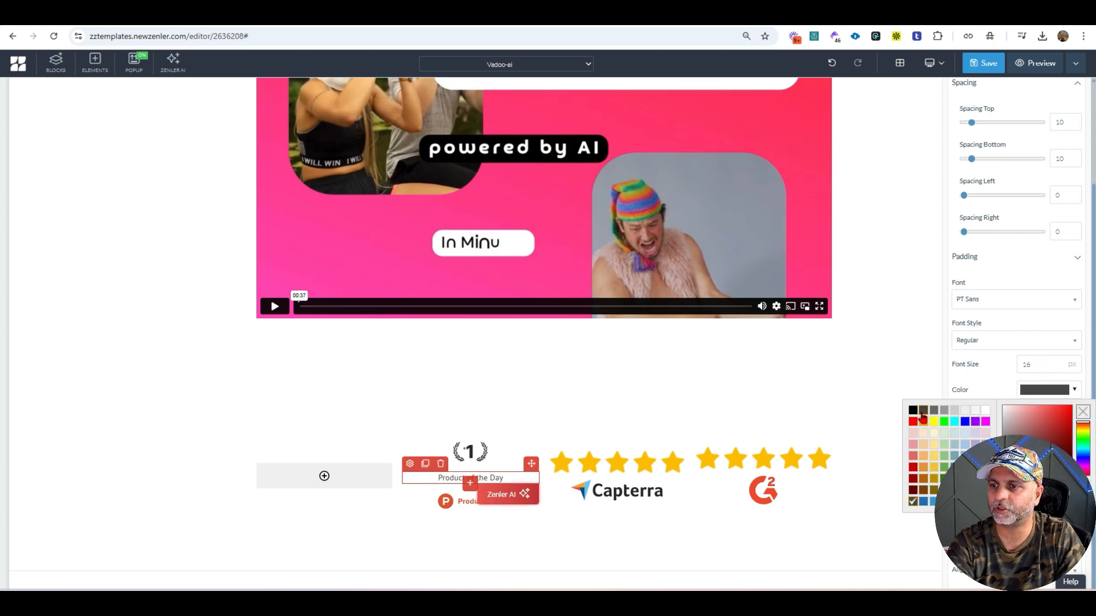
click(912, 410)
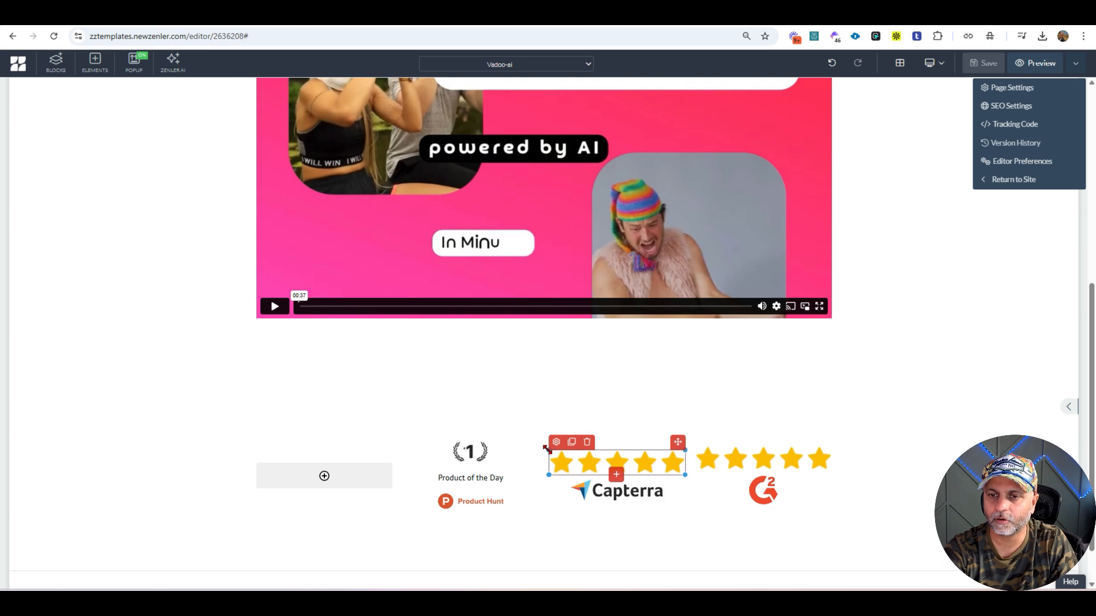
- Shrink the Capterra star rating and replace the large stars above the G2 logo with a duplicate of it
drag(546, 450, 635, 487)
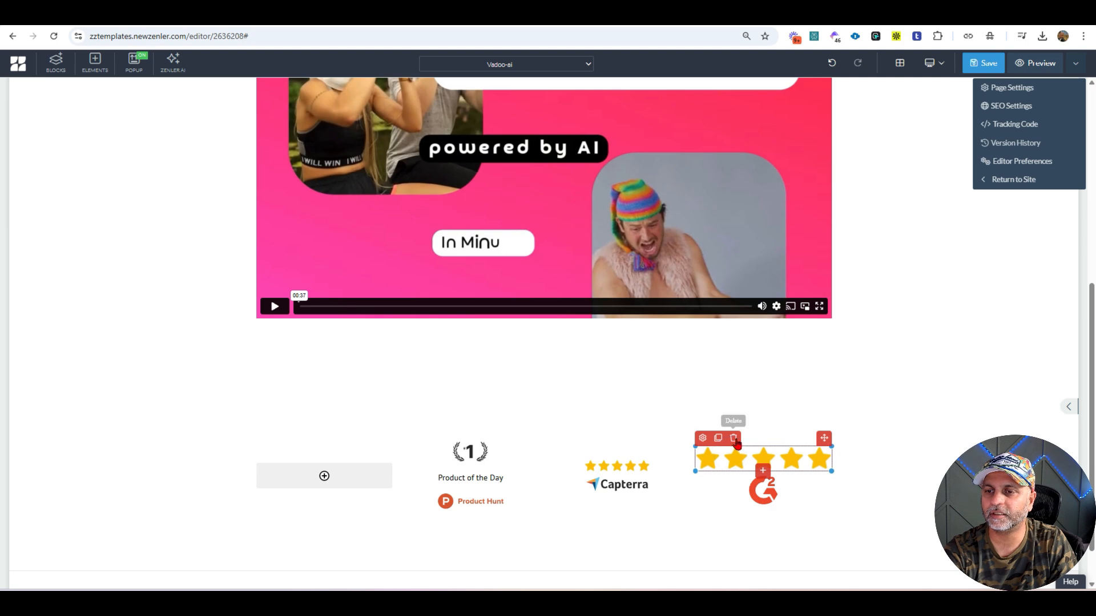
key(Delete)
click(619, 470)
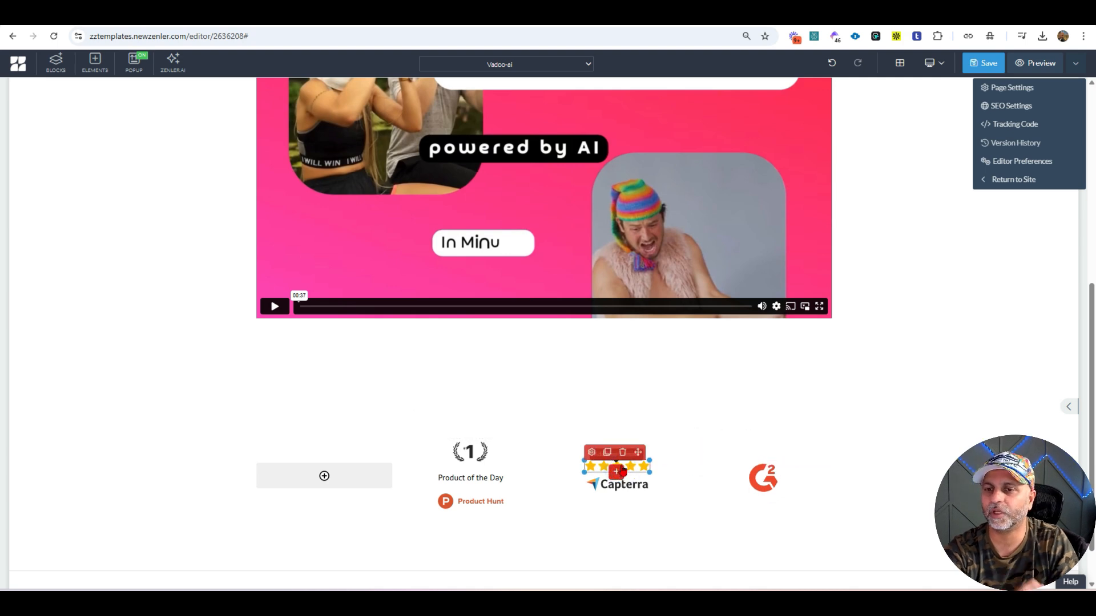
click(607, 452)
drag(772, 457, 769, 459)
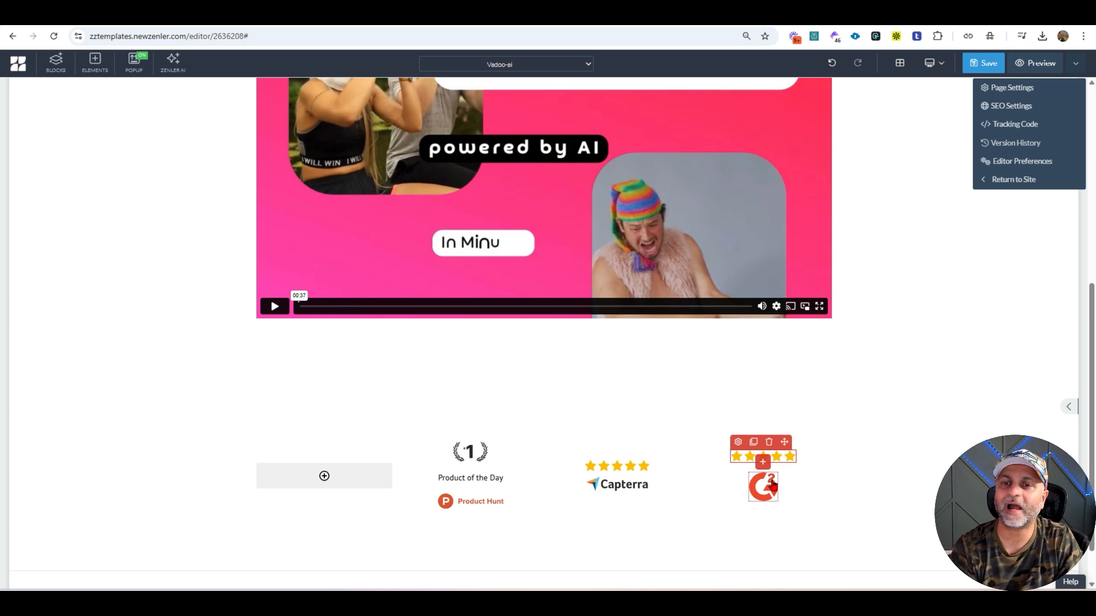
- Shrink the G2 logo slightly below its star rating
click(763, 494)
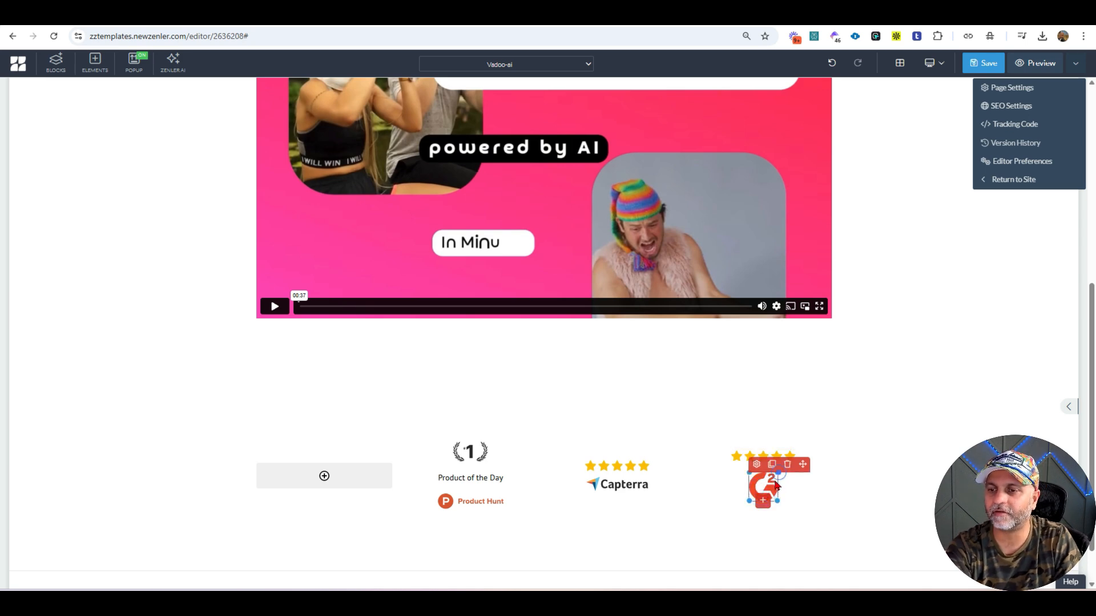
drag(779, 500, 774, 499)
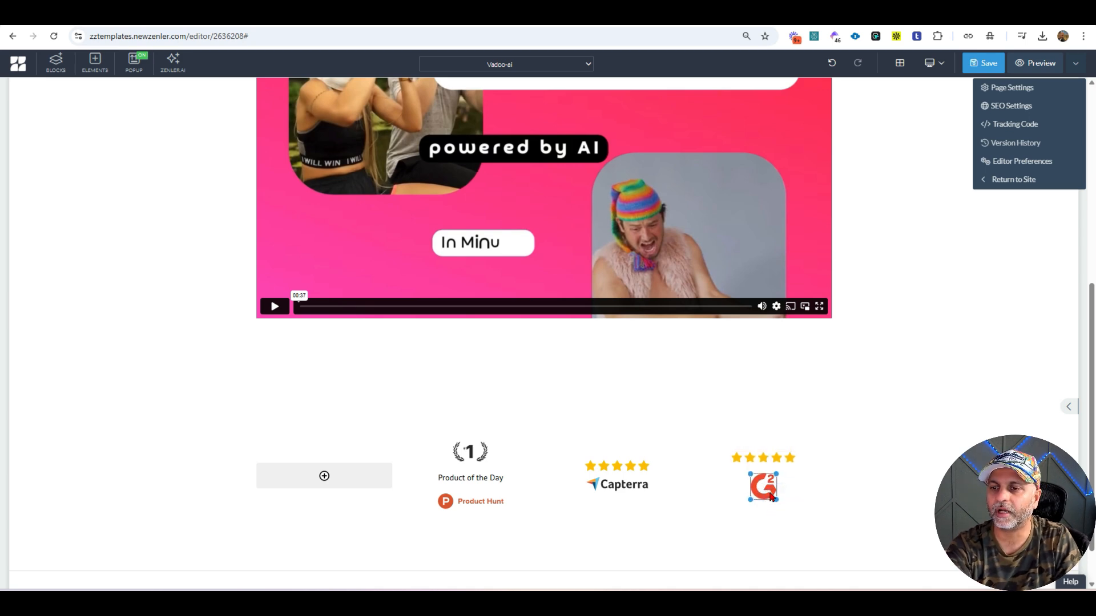
click(770, 494)
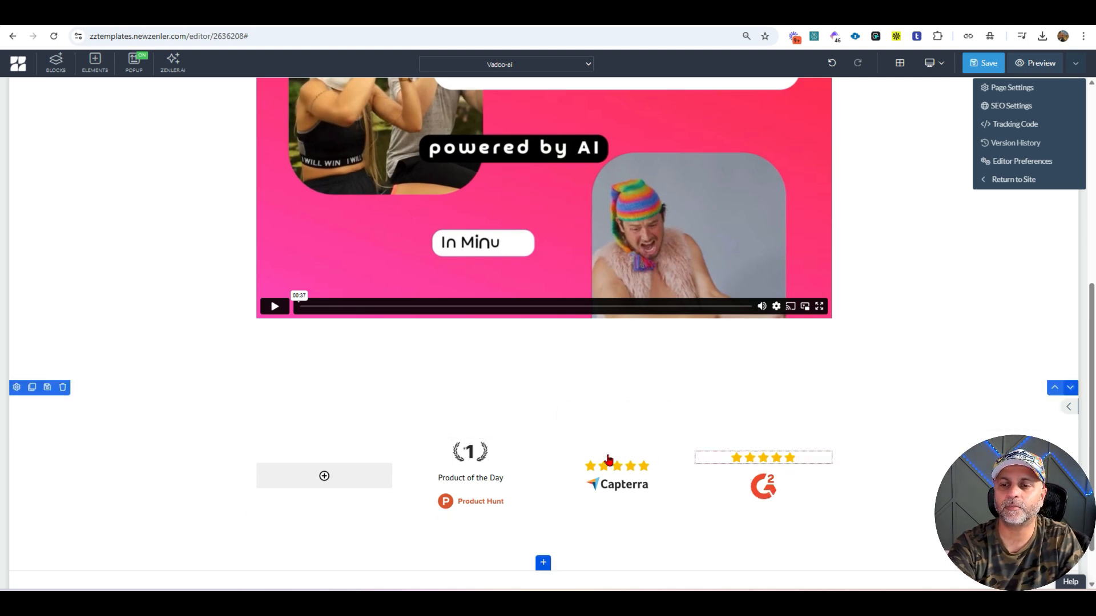
click(610, 461)
click(617, 474)
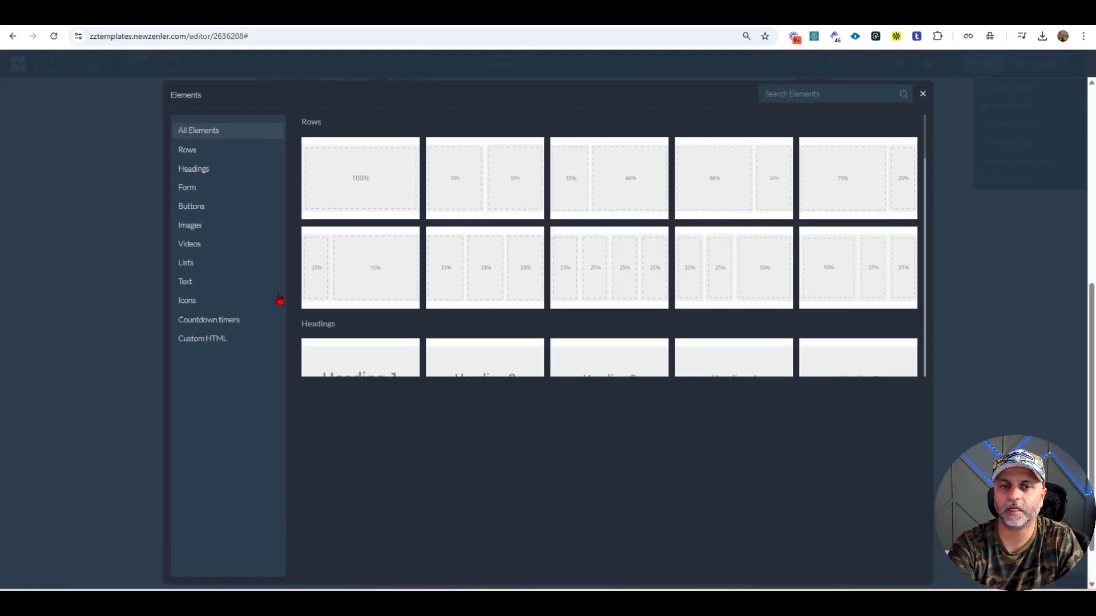
click(923, 94)
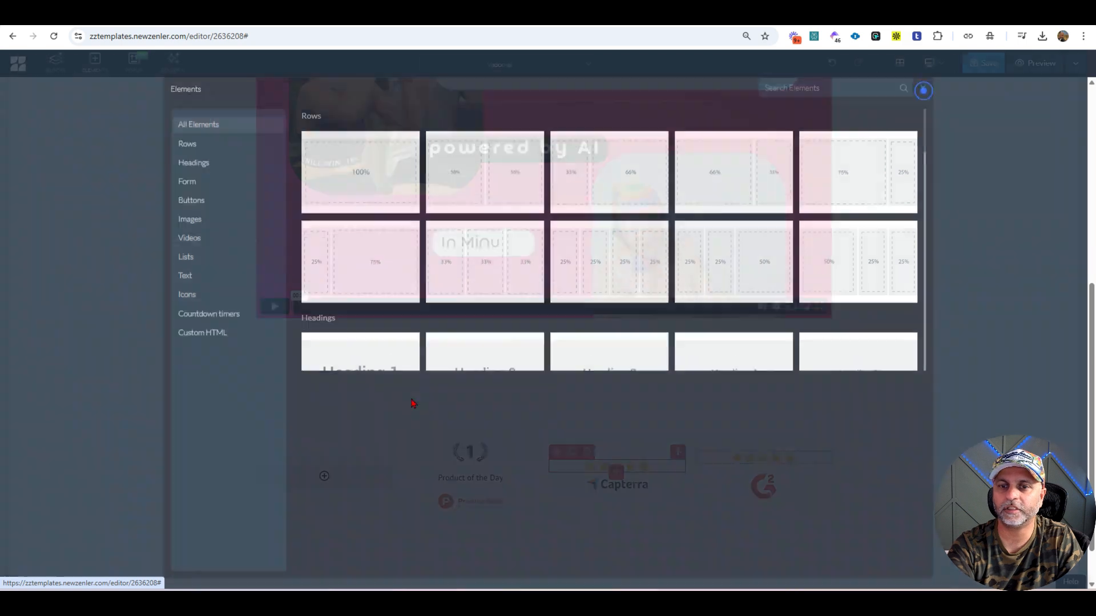
- Duplicate the Product of the Day text and place copies above the stars in the Capterra and G2 columns
click(493, 480)
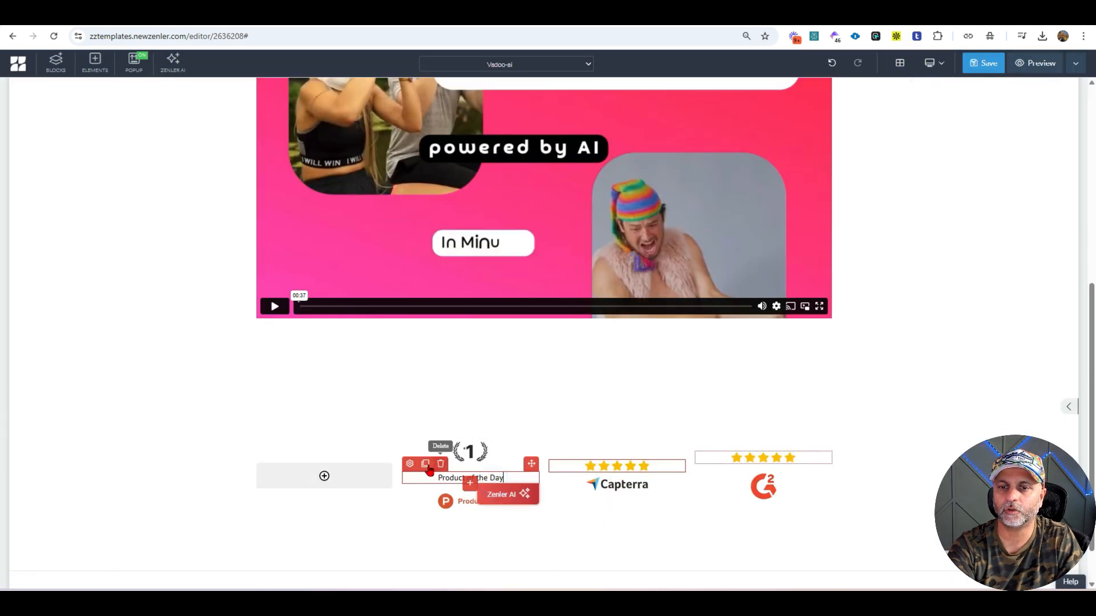
click(427, 466)
drag(532, 463, 646, 477)
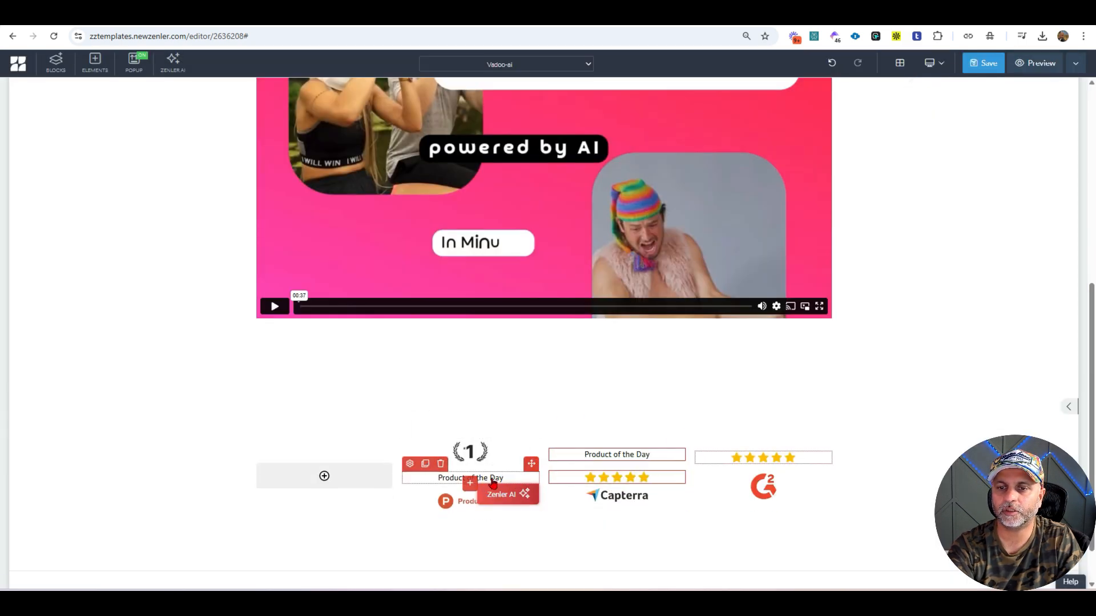
drag(678, 433, 786, 462)
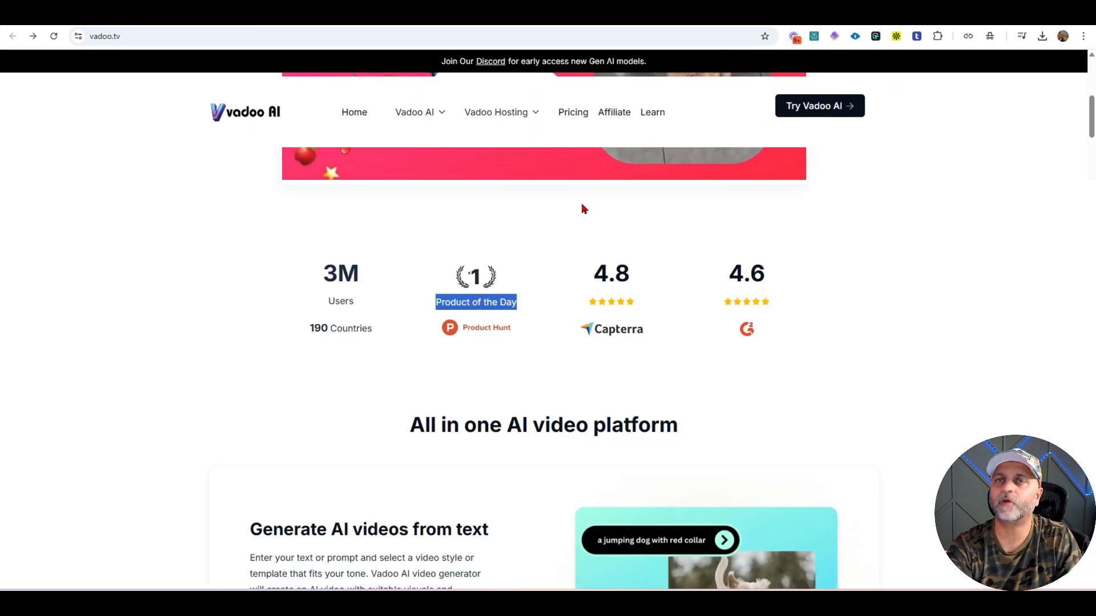
- Copy 4.8 from the Vadoo AI page and replace the duplicated texts with 4.8 for Capterra and 4.6 for G2
click(607, 276)
double_click(607, 276)
key(ctrl+c)
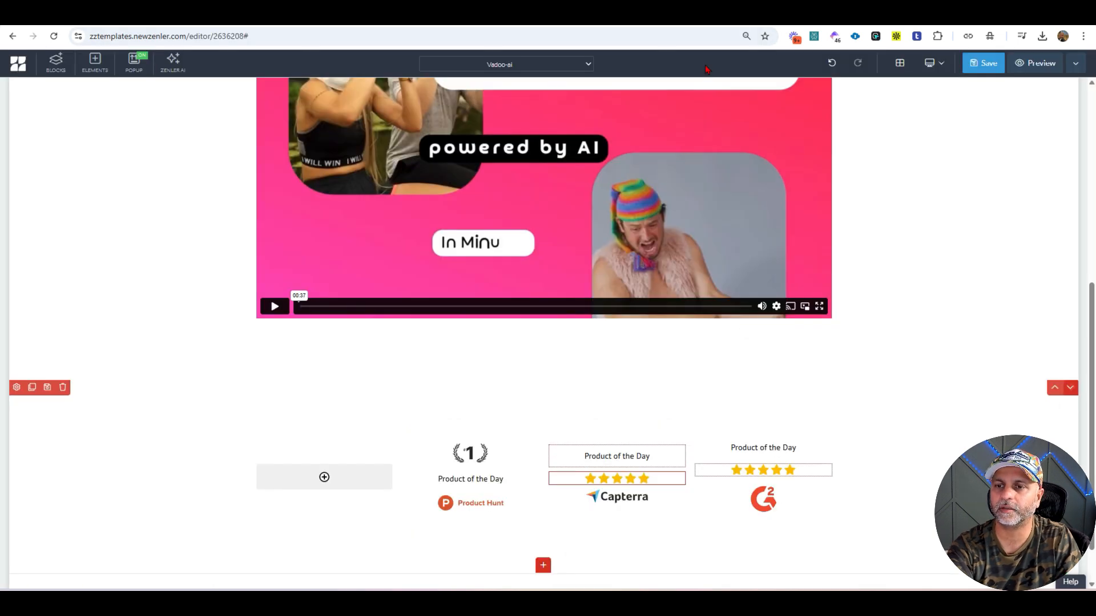
click(635, 456)
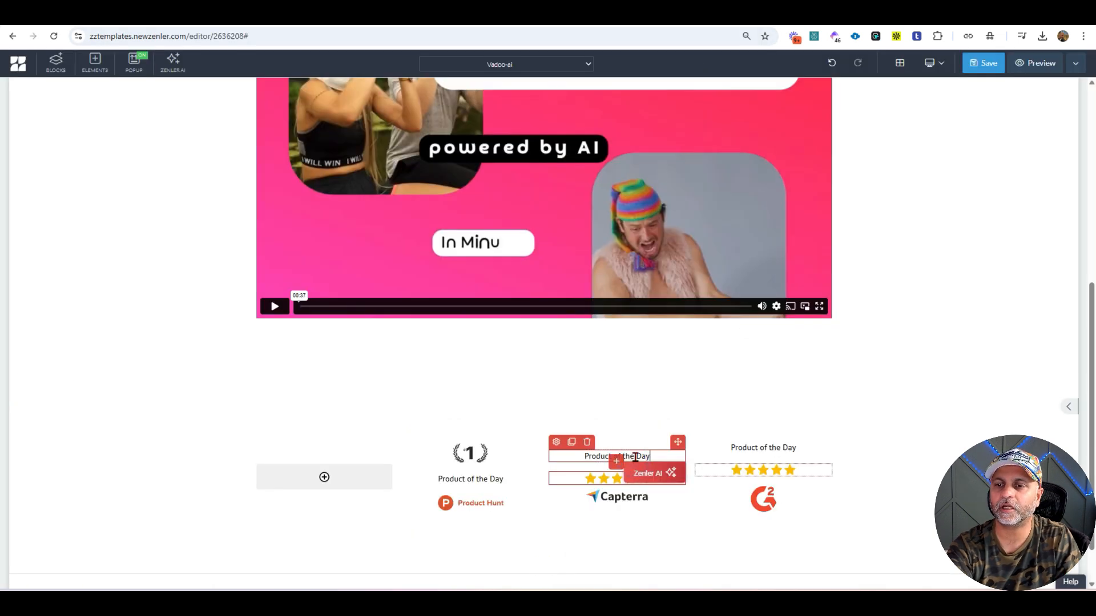
click(746, 451)
key(ctrl+a)
key(ctrl+v)
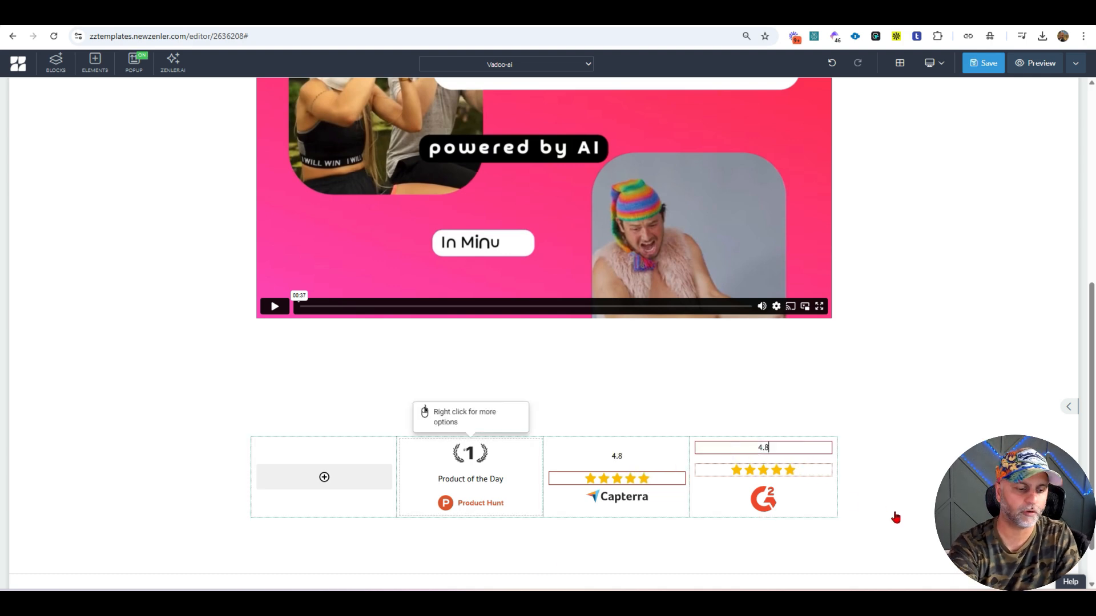
key(BackSpace)
text(6)
- Make the 4.6 rating above the G2 stars bold and set its font size to 28
drag(757, 448, 775, 447)
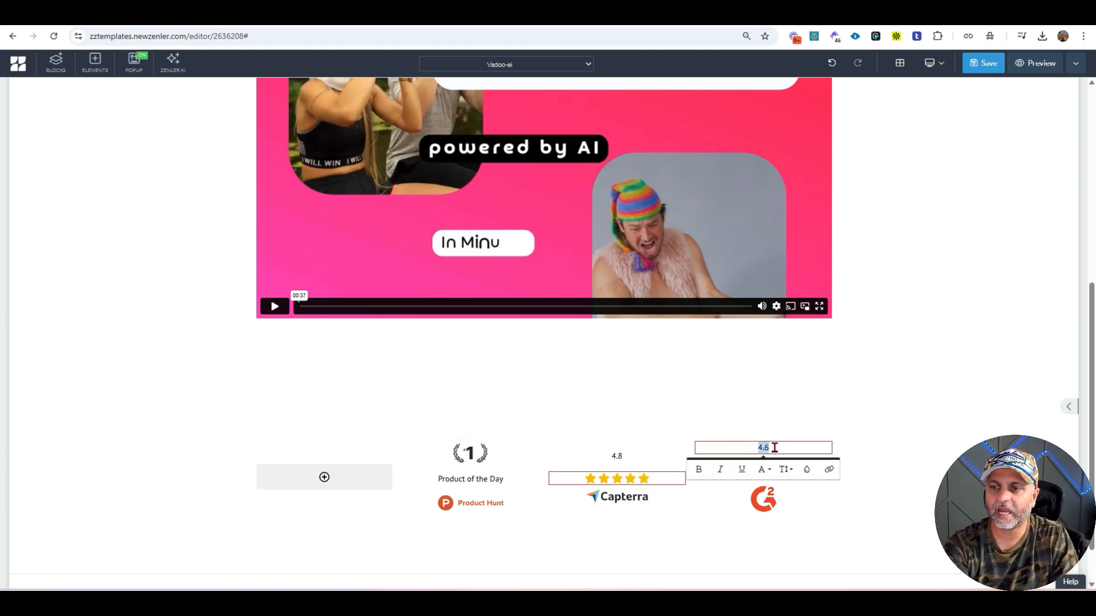
click(698, 469)
click(786, 470)
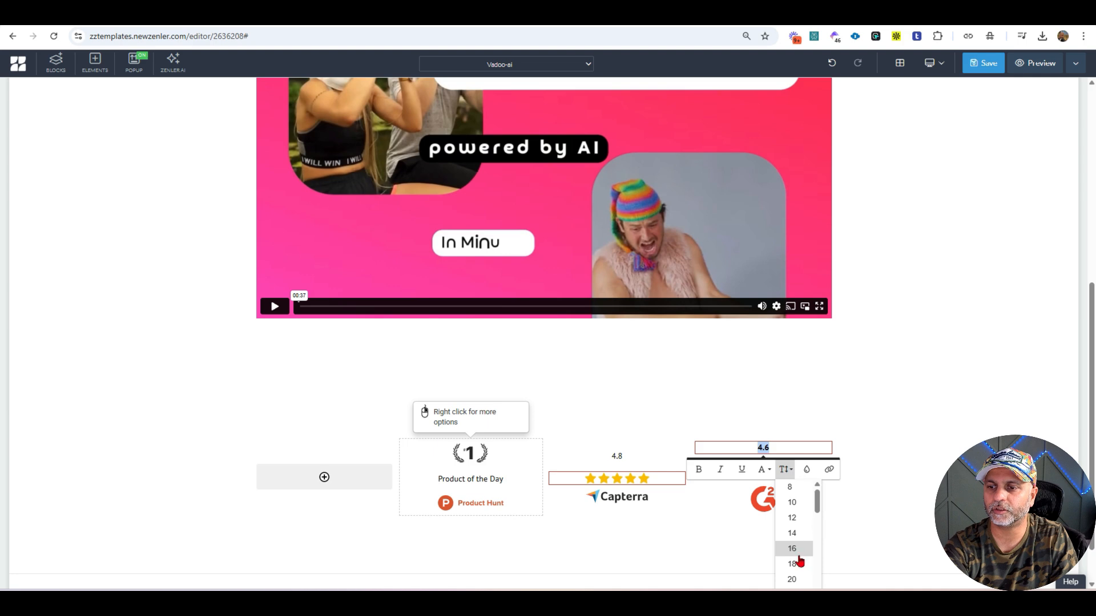
scroll(801, 562, down, 1)
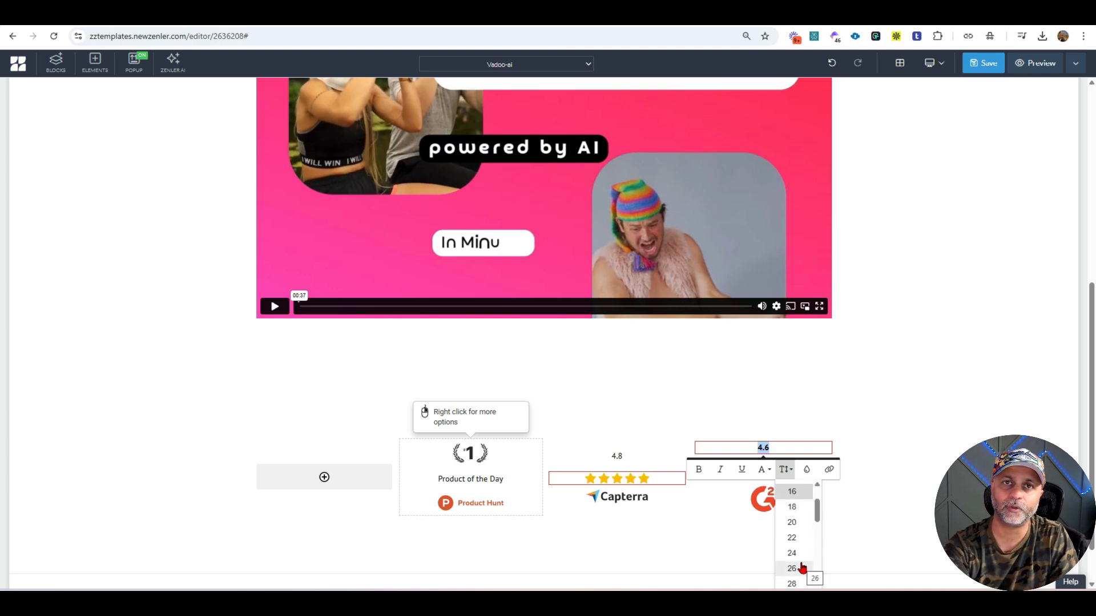
click(796, 585)
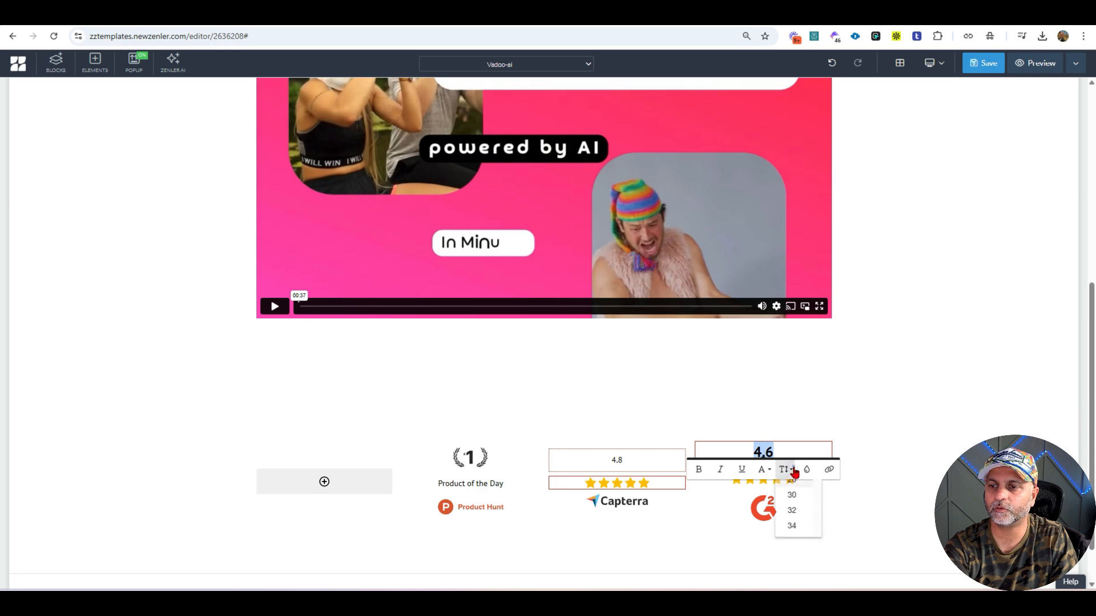
- Make the 4.8 rating above the Capterra stars bold and enlarge its font size
click(635, 460)
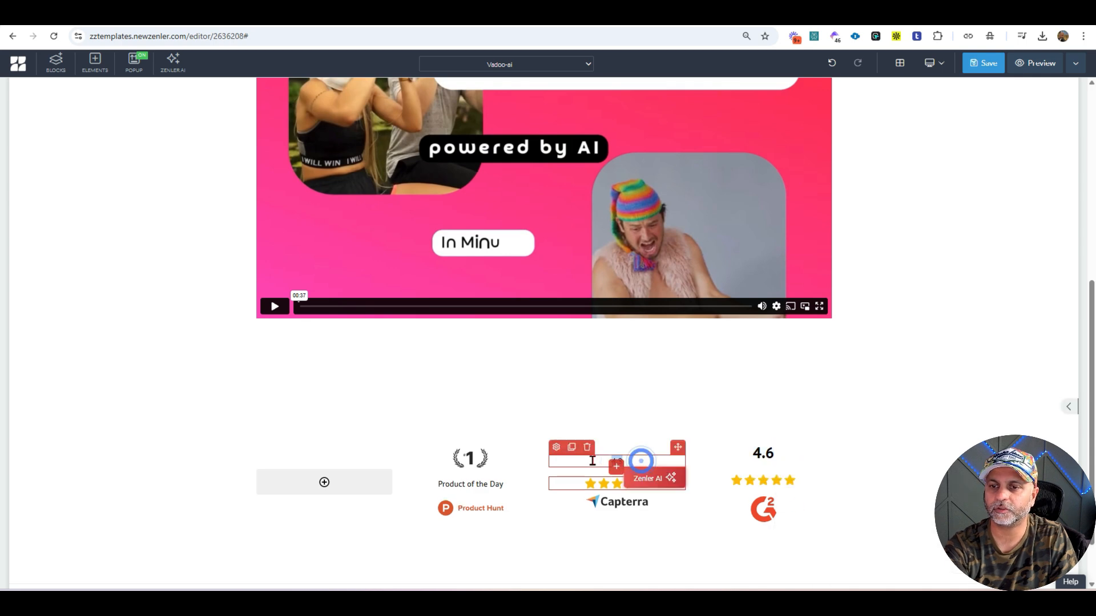
drag(594, 461, 629, 465)
click(638, 484)
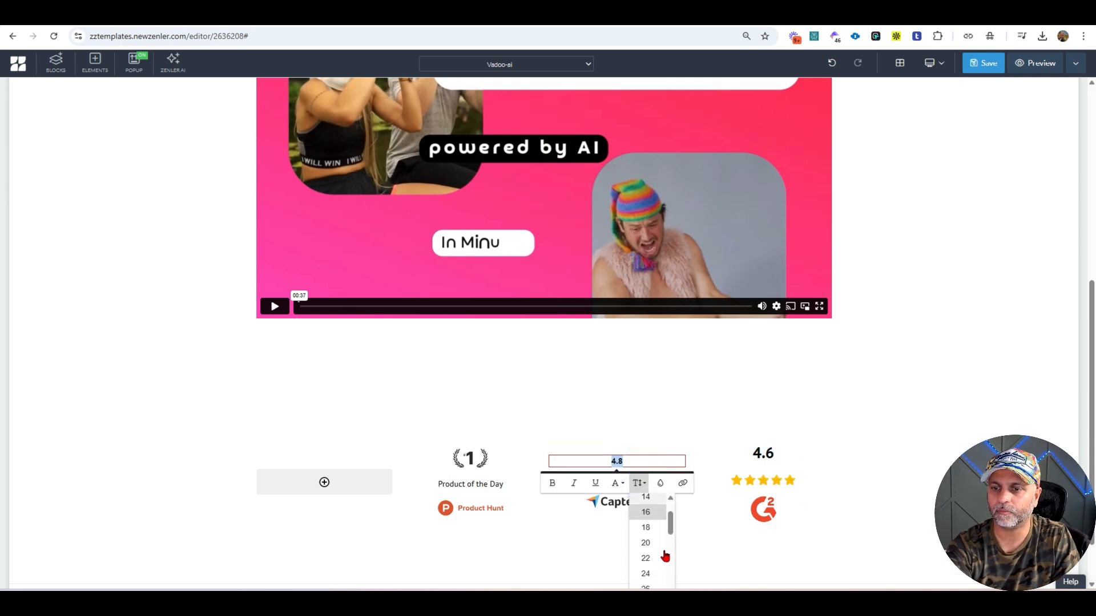
click(650, 553)
click(657, 460)
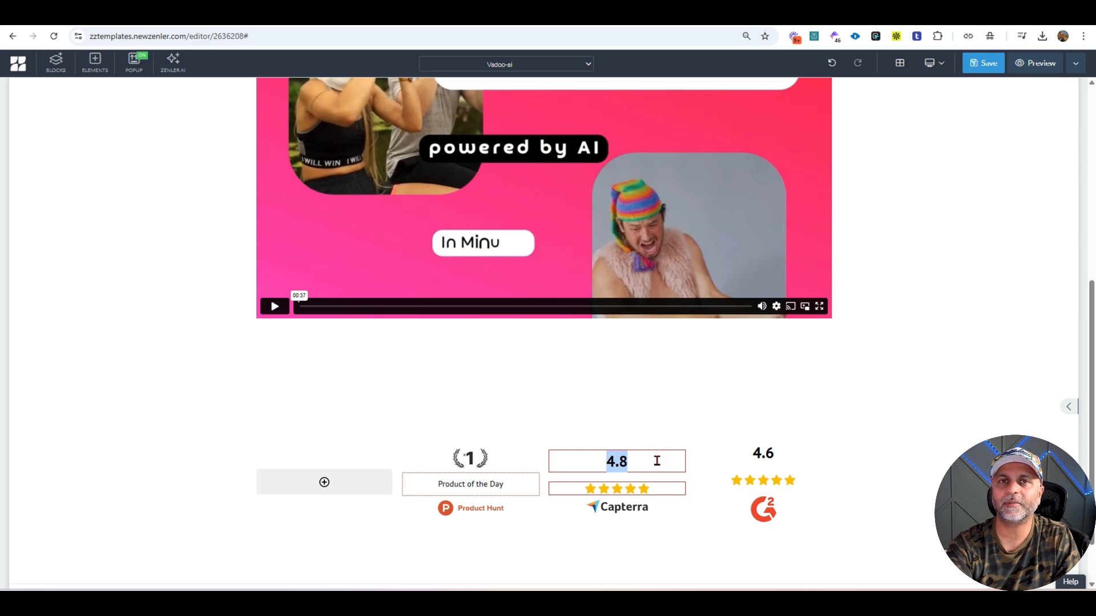
click(641, 488)
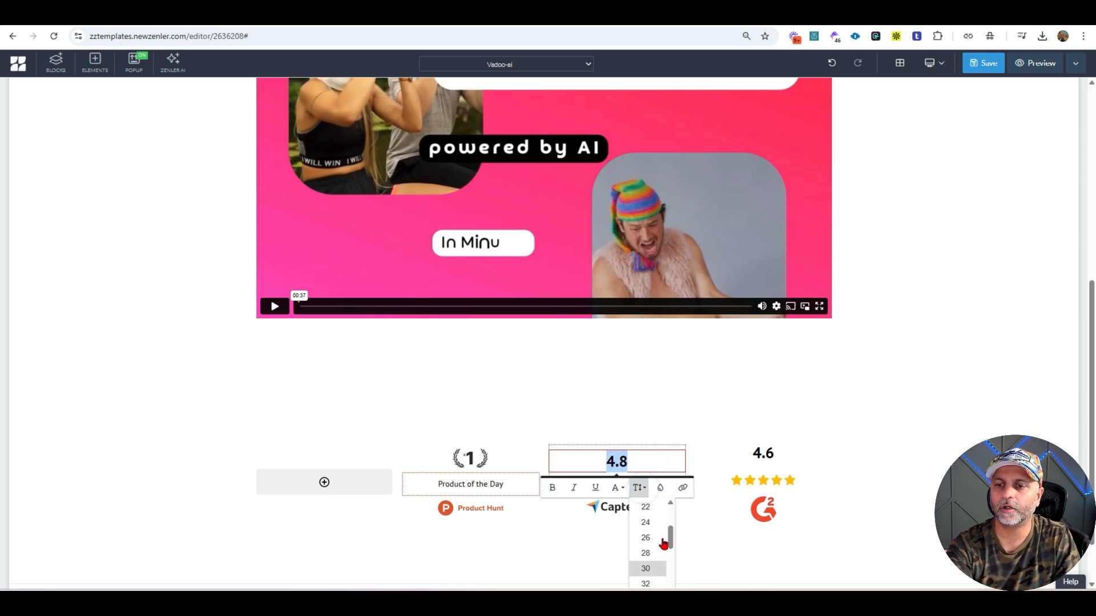
click(651, 565)
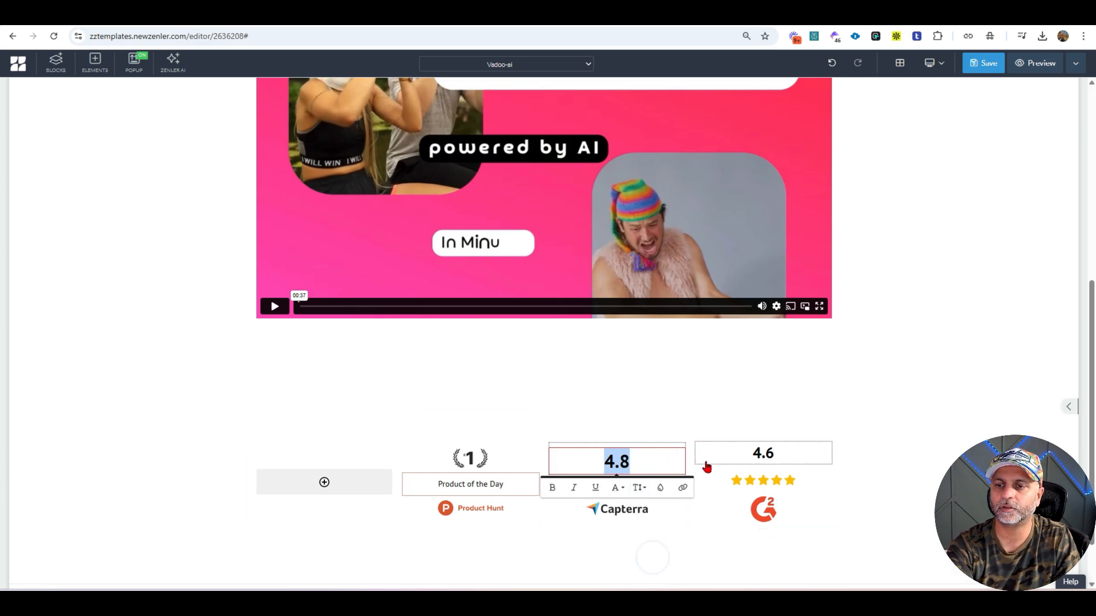
click(779, 461)
key(BackSpace)
text(8)
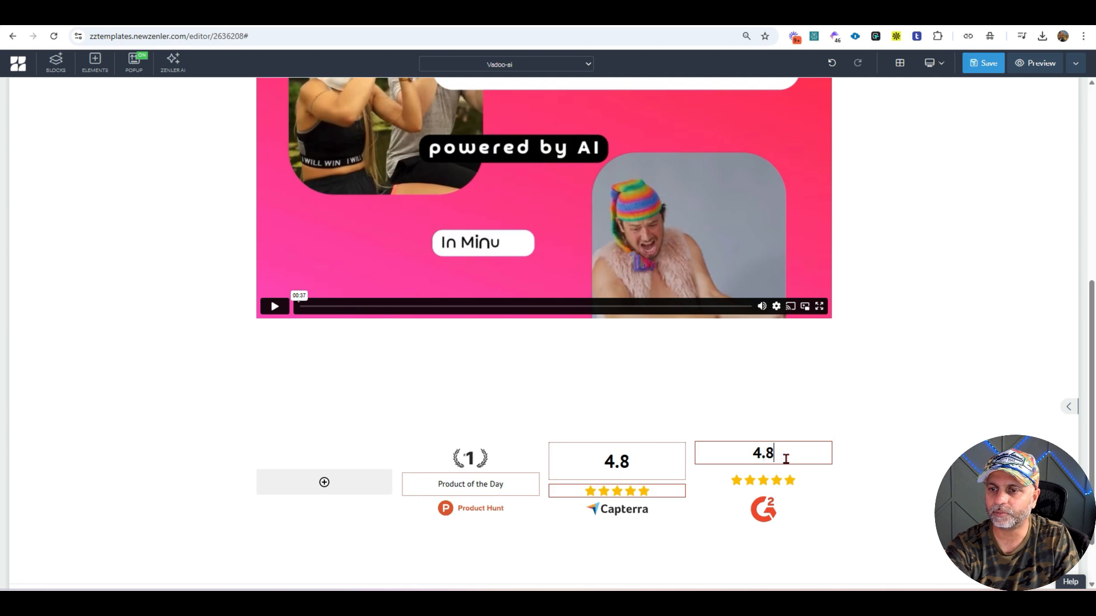
key(BackSpace)
text(6)
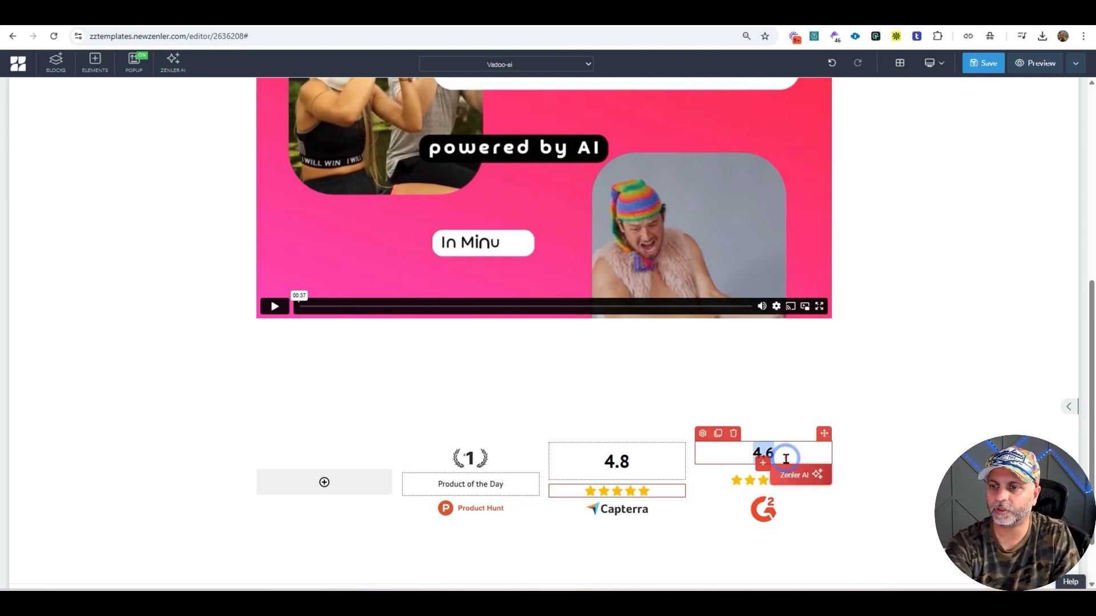
- Enlarge the font size of the 4.6 rating above the G2 stars and save the page
click(702, 433)
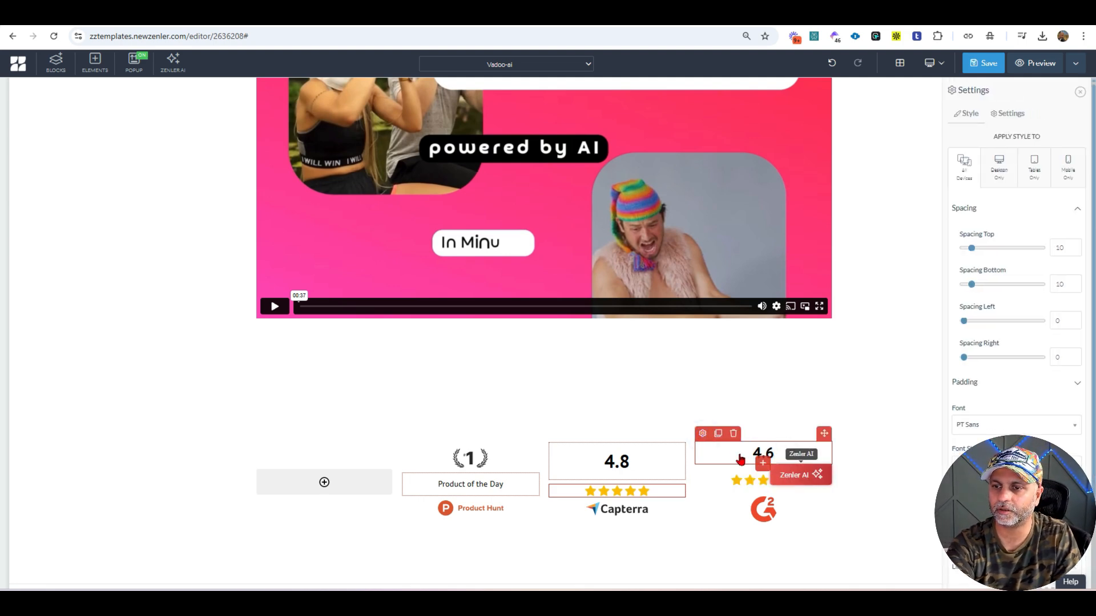
double_click(740, 460)
click(788, 481)
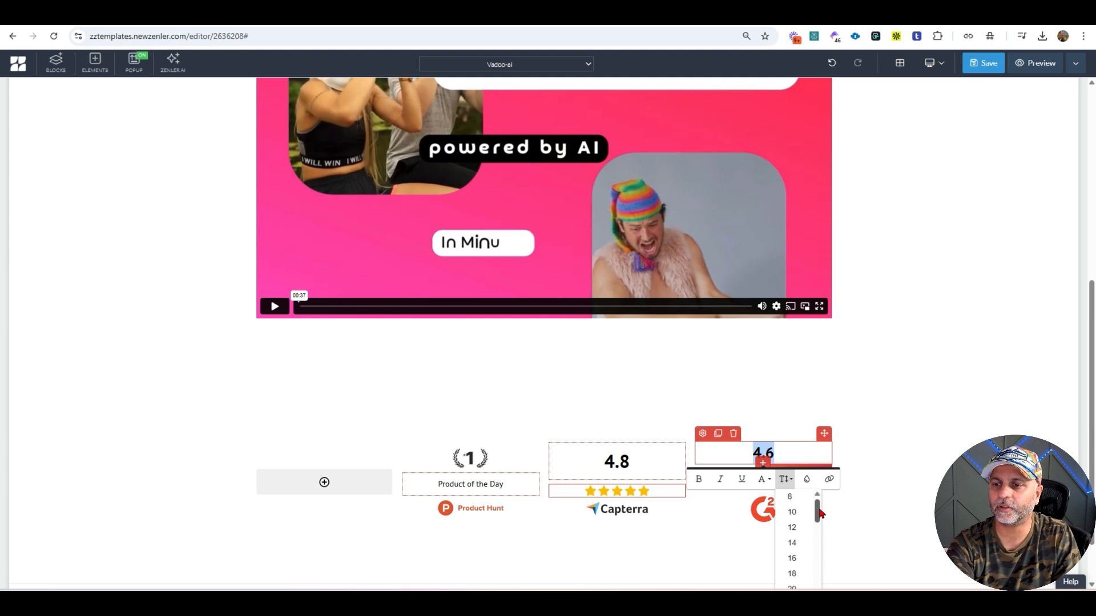
scroll(817, 512, down, 3)
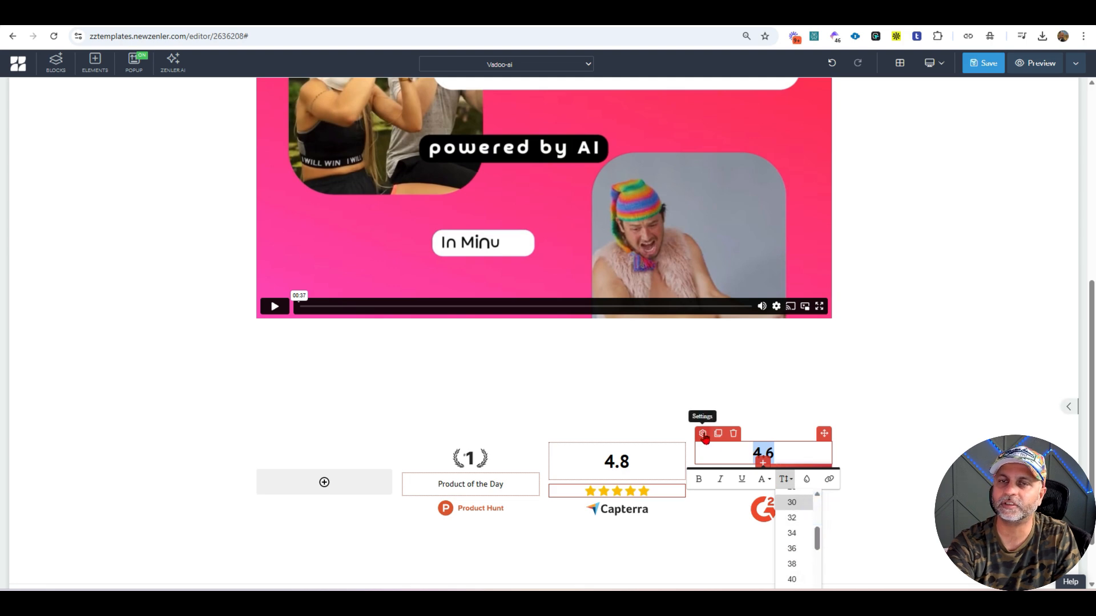
click(803, 543)
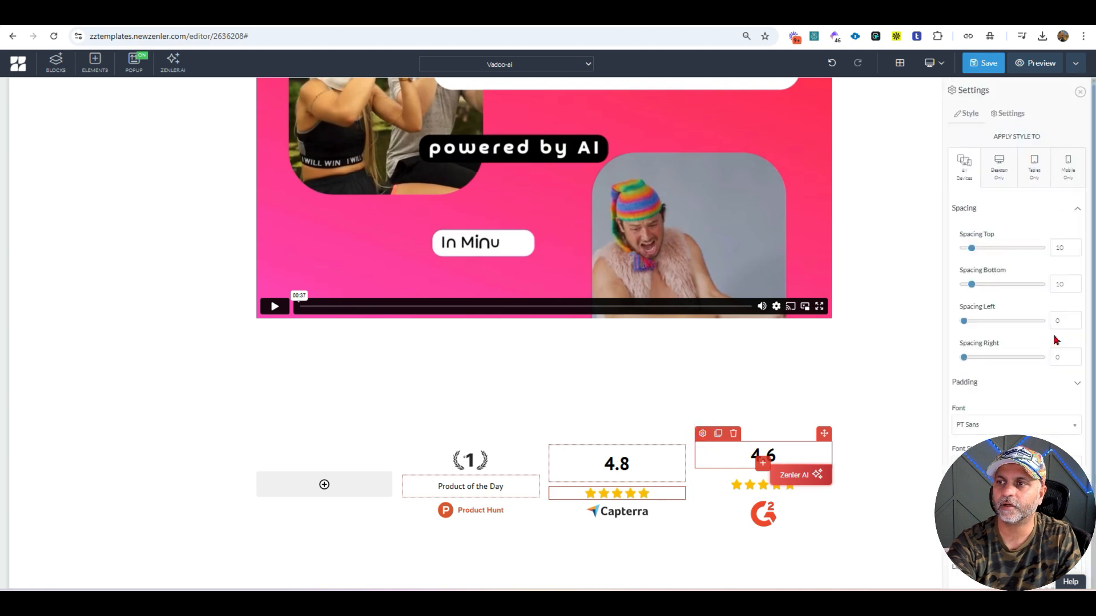
click(983, 63)
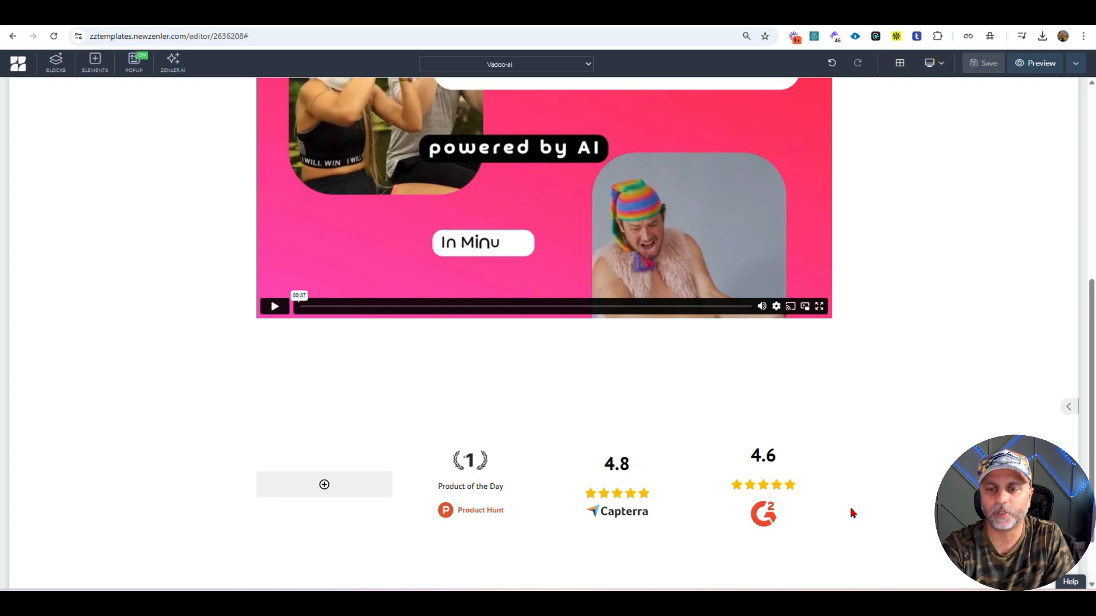
- Duplicate the four-column statistics row twice beneath the original
click(566, 521)
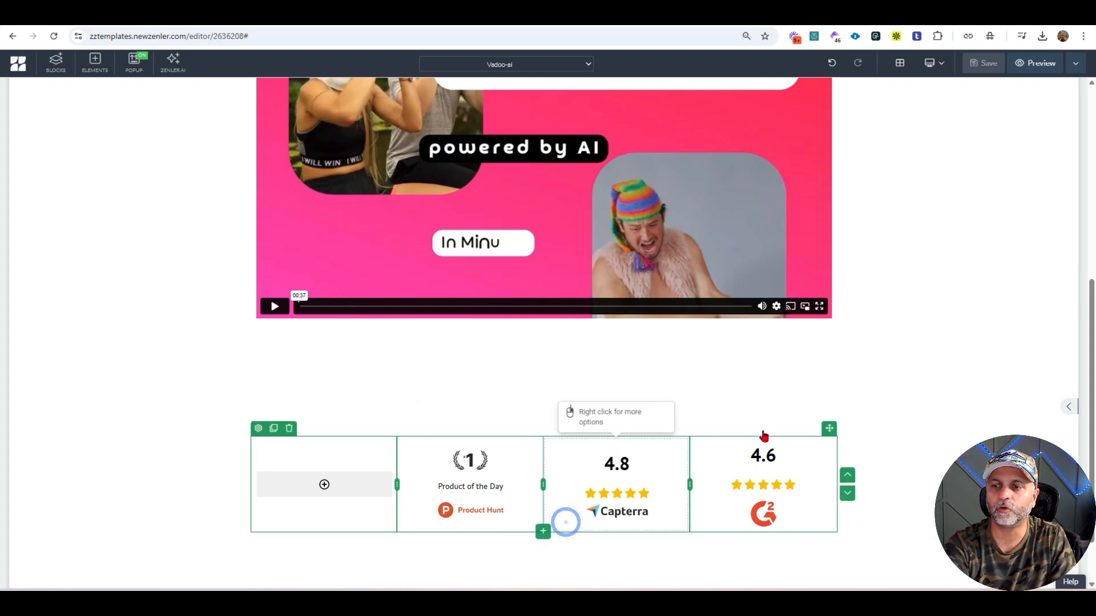
click(274, 429)
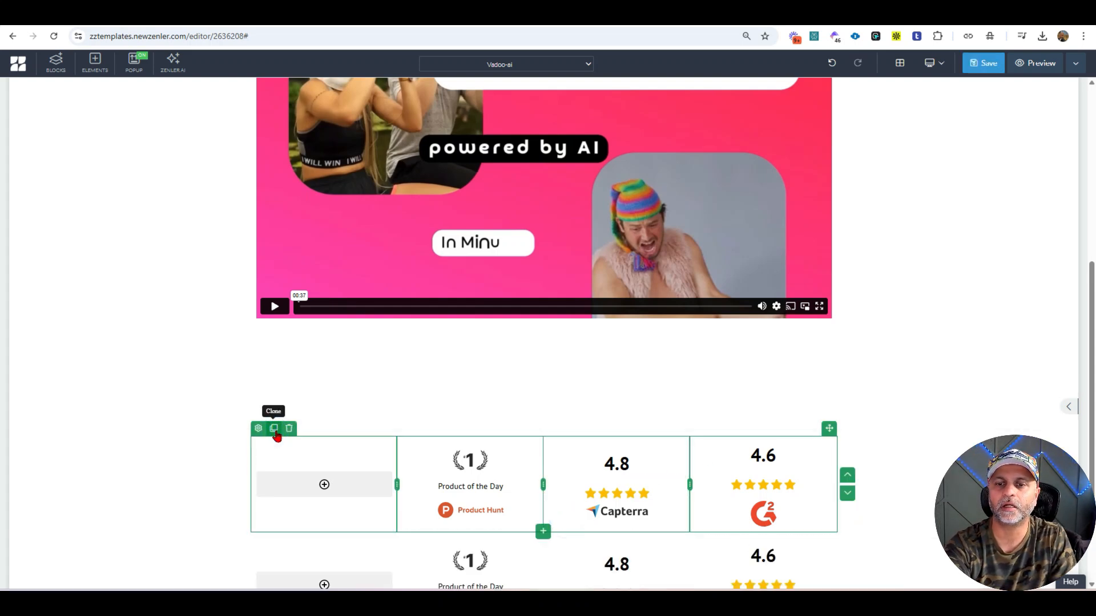
scroll(505, 447, down, 2)
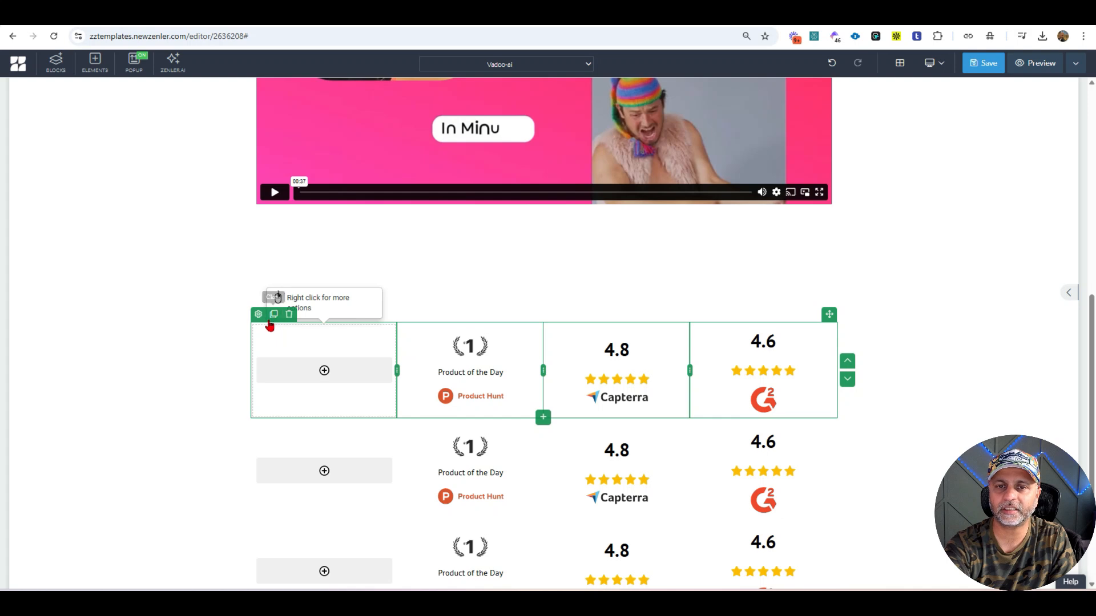
- Delete the text, badge and Product Hunt logos from the upper two statistics rows, and remove the surplus rows
click(469, 374)
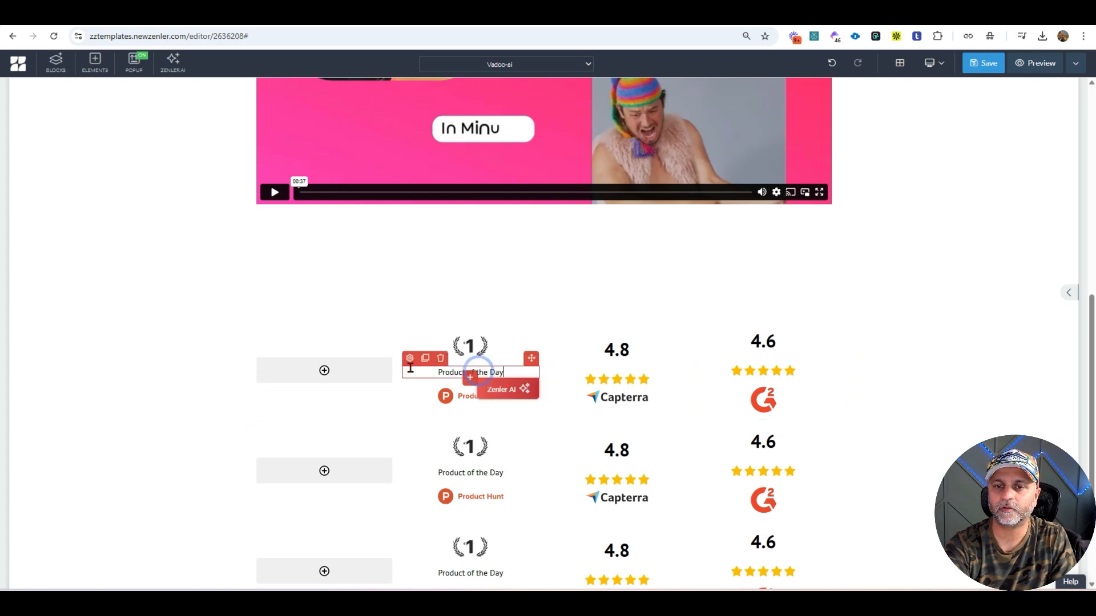
click(441, 363)
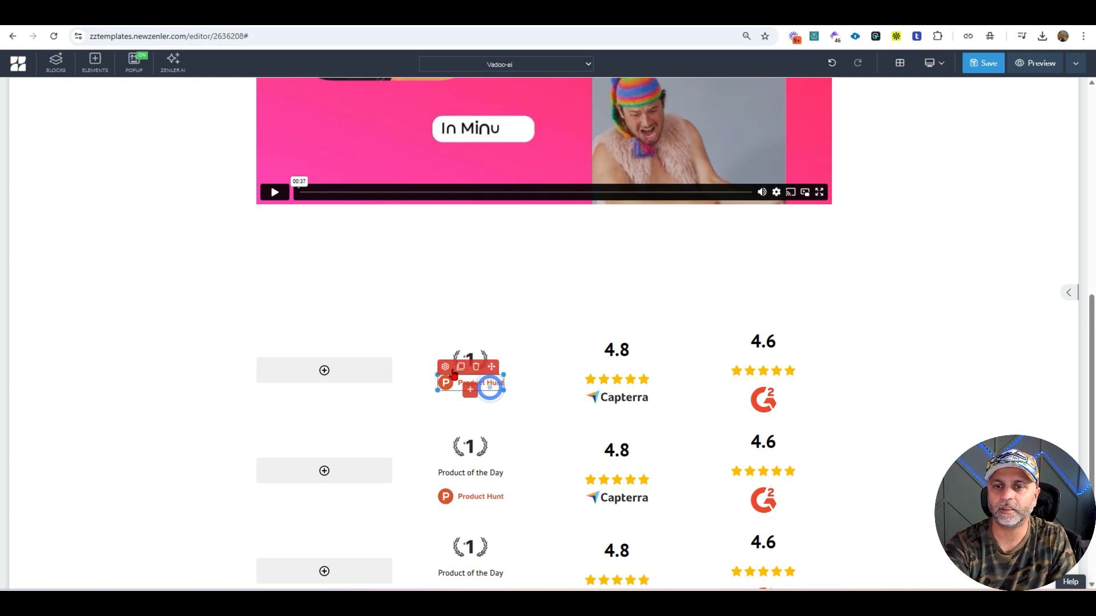
click(485, 450)
click(490, 426)
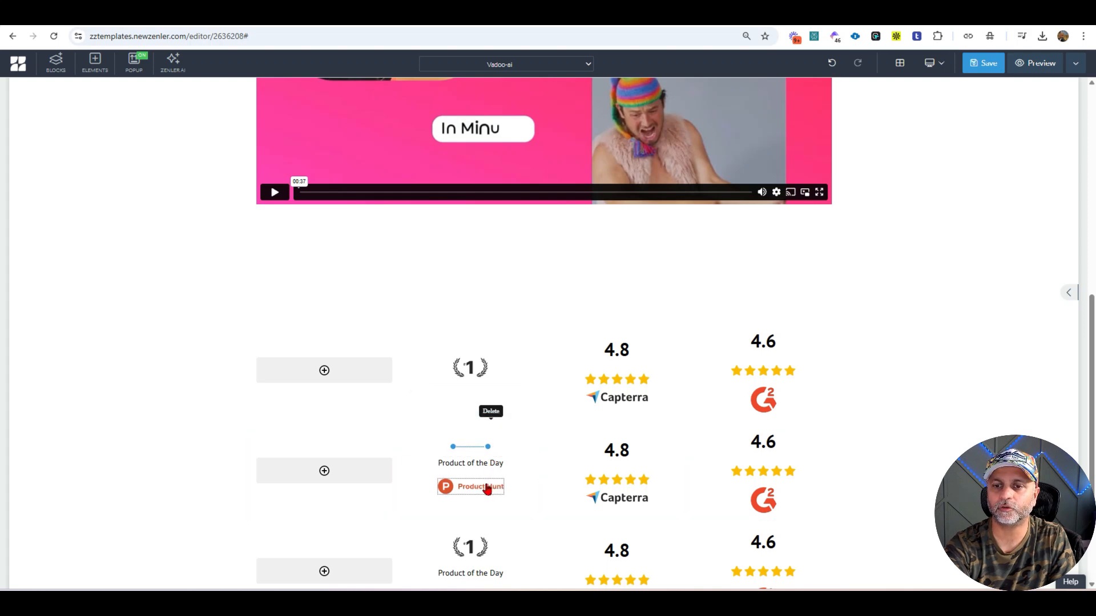
click(486, 485)
click(475, 470)
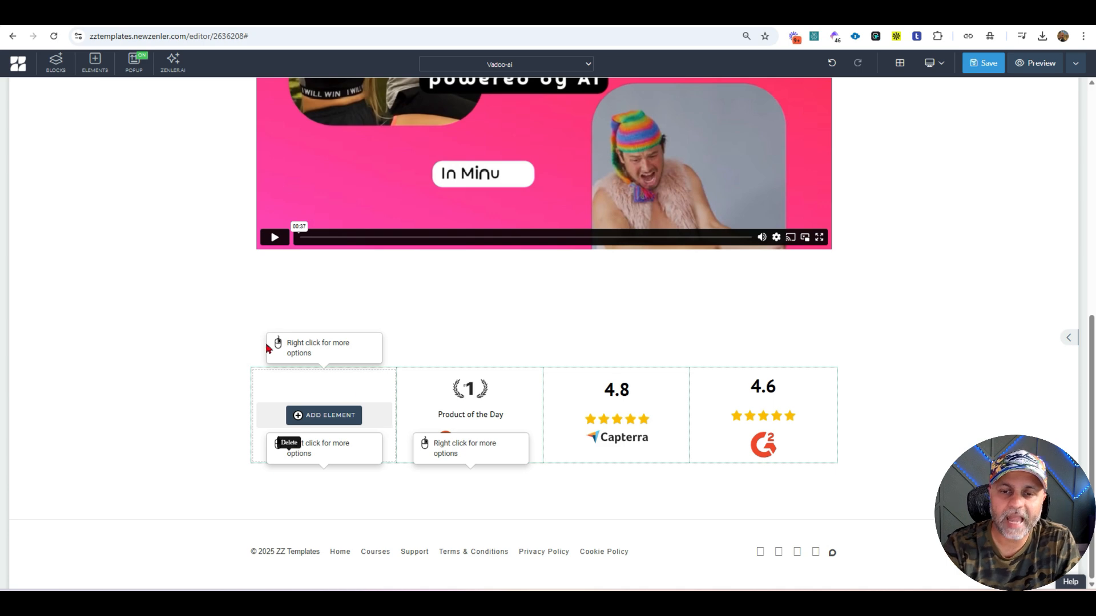
- Copy 3M from the Vadoo AI page and use it to replace a duplicate of the 4.8 text placed in the empty first column
click(491, 15)
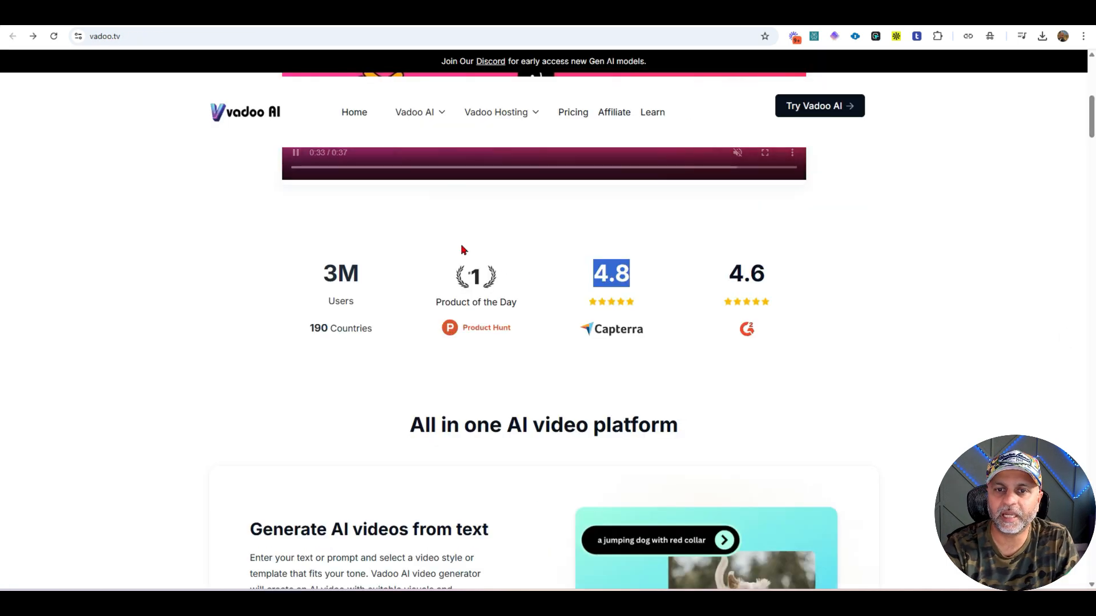
double_click(331, 274)
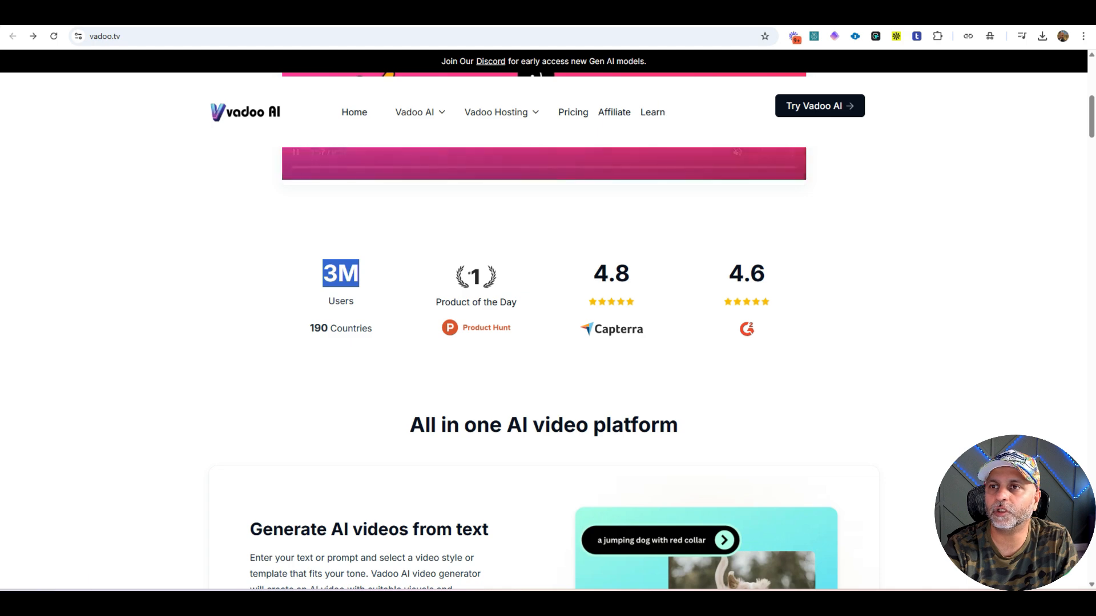
click(651, 15)
click(626, 388)
click(571, 368)
drag(678, 334, 345, 409)
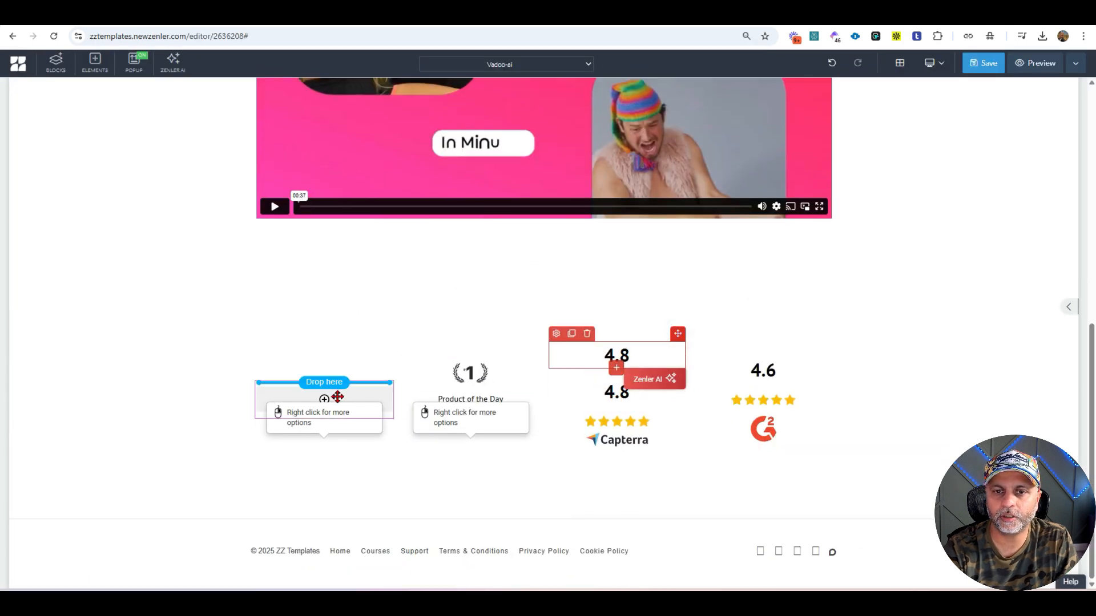
double_click(348, 412)
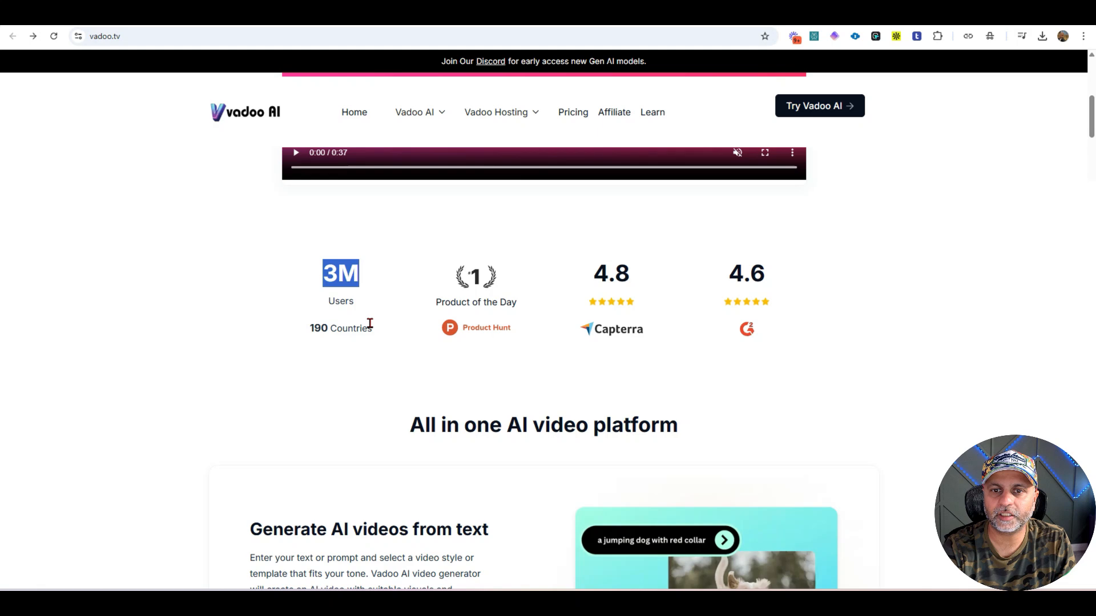
- Copy Users from the Vadoo AI page and replace the duplicated Product of the Day text under 3M with it
drag(373, 299, 326, 307)
key(ctrl+c)
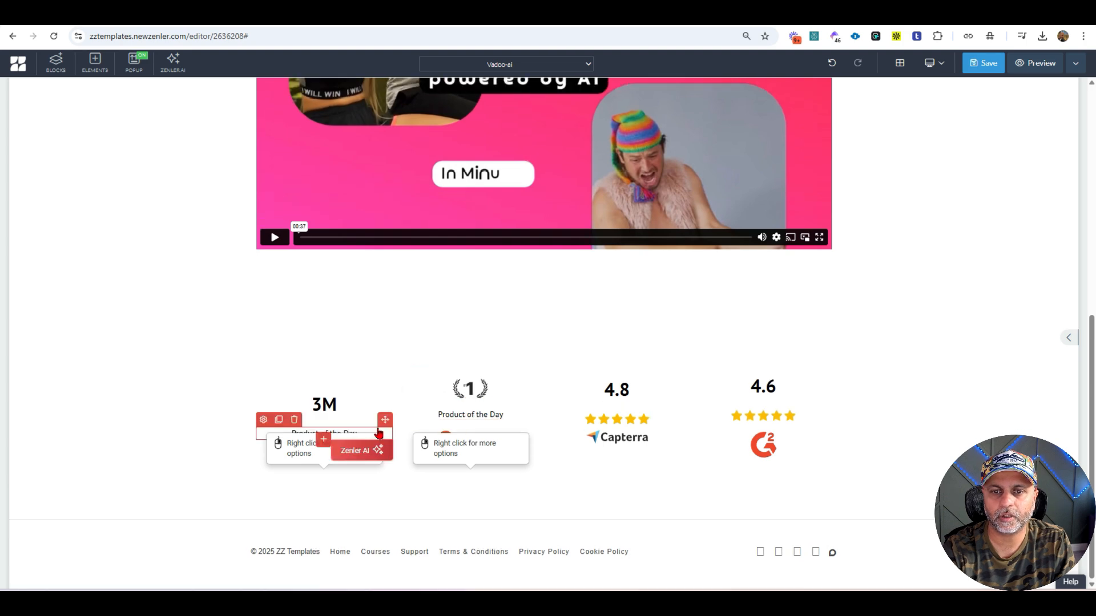
click(359, 431)
key(ctrl+a)
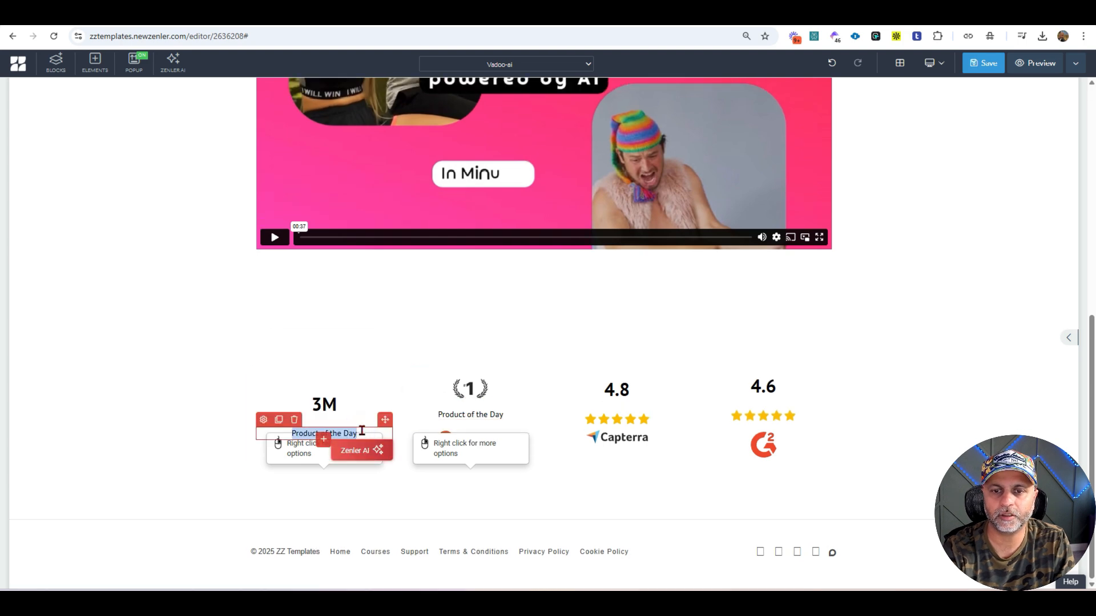
key(ctrl+v)
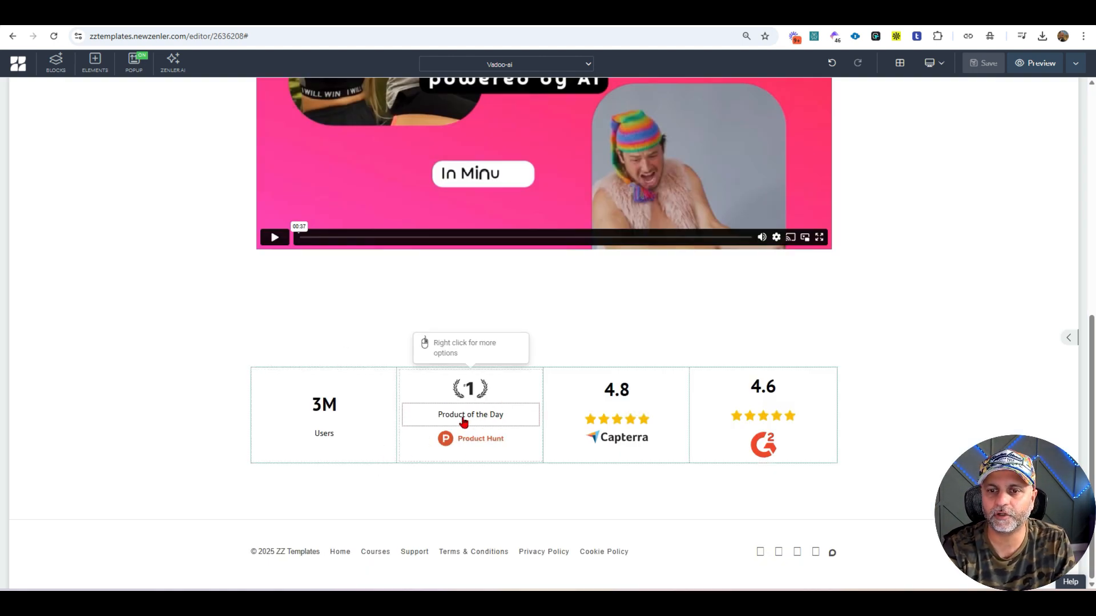
- Duplicate the Product of the Day text for a third line under Users and fill it with 190 Countries from the Vadoo AI page
click(464, 415)
click(421, 398)
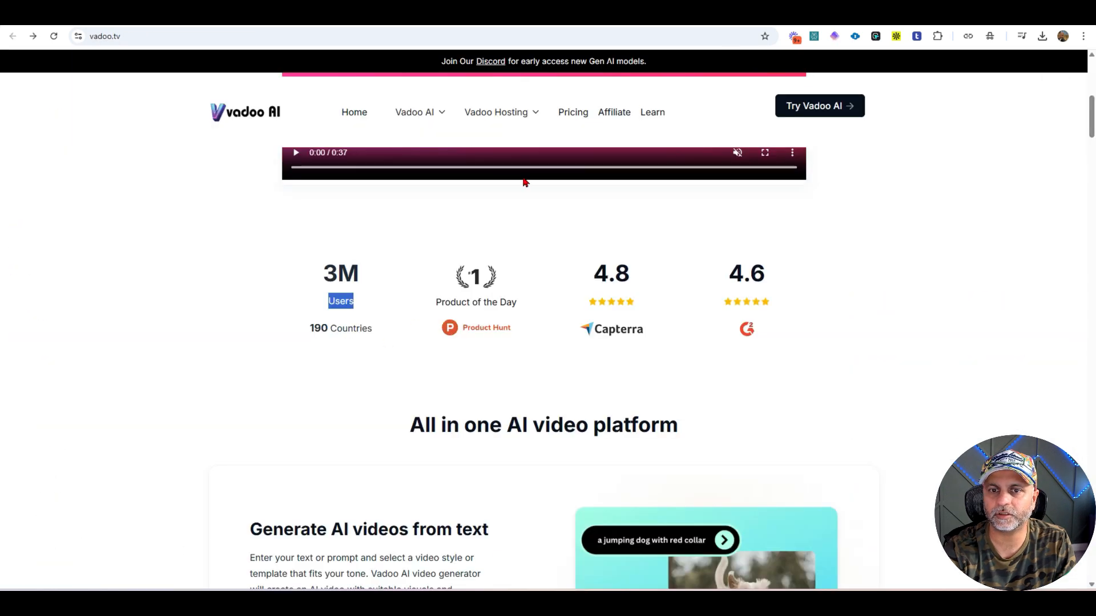
drag(310, 334, 368, 327)
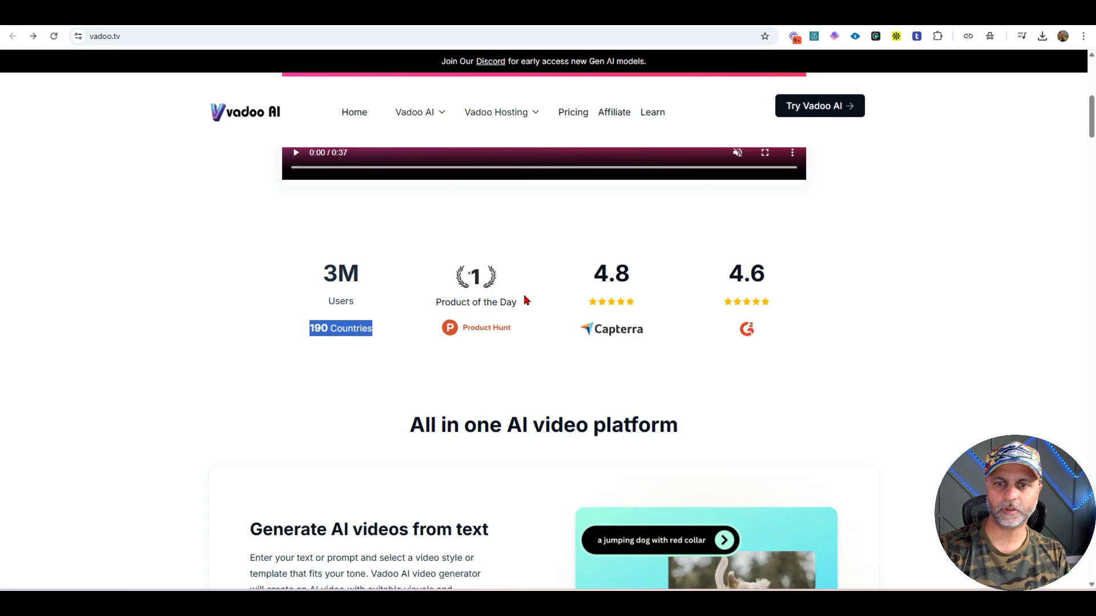
click(367, 364)
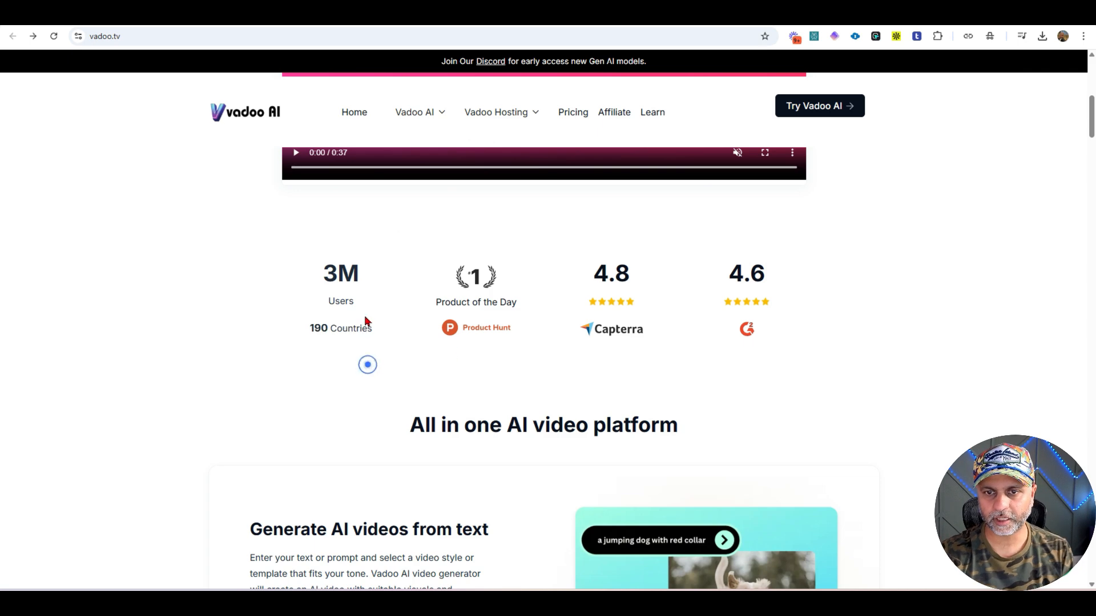
- Inspect the font styling of 190 Countries on the Vadoo AI page and open the settings of the matching text in the template
click(876, 37)
click(863, 93)
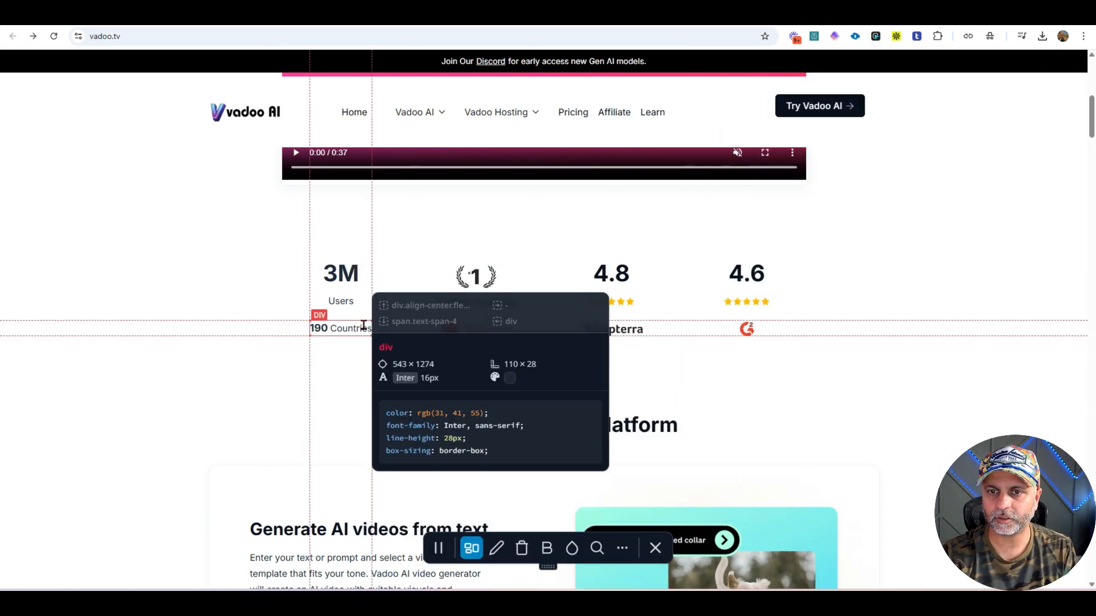
click(349, 447)
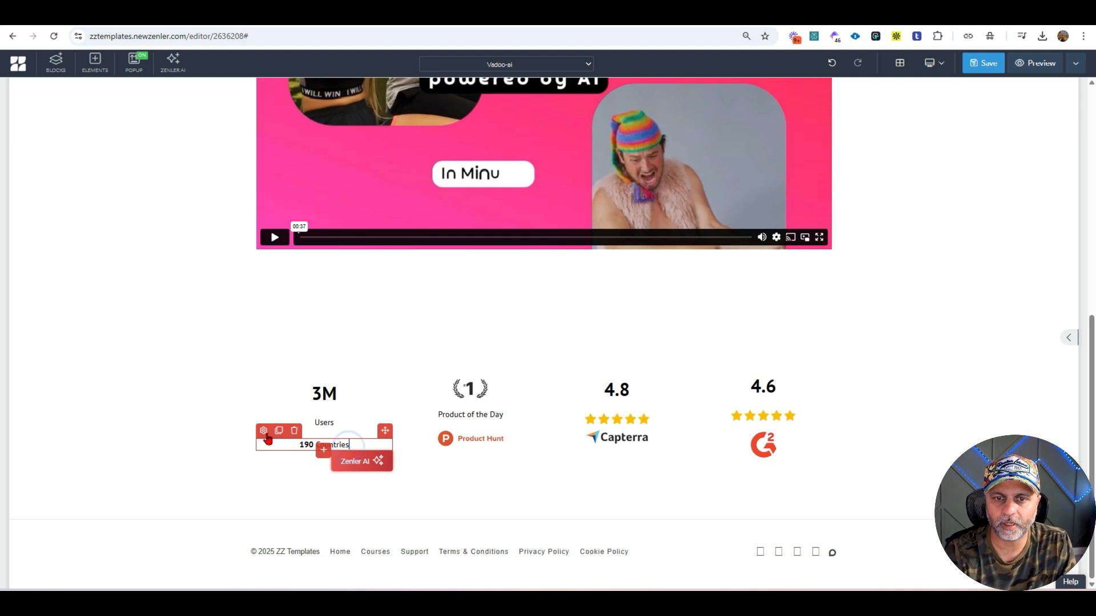
click(263, 431)
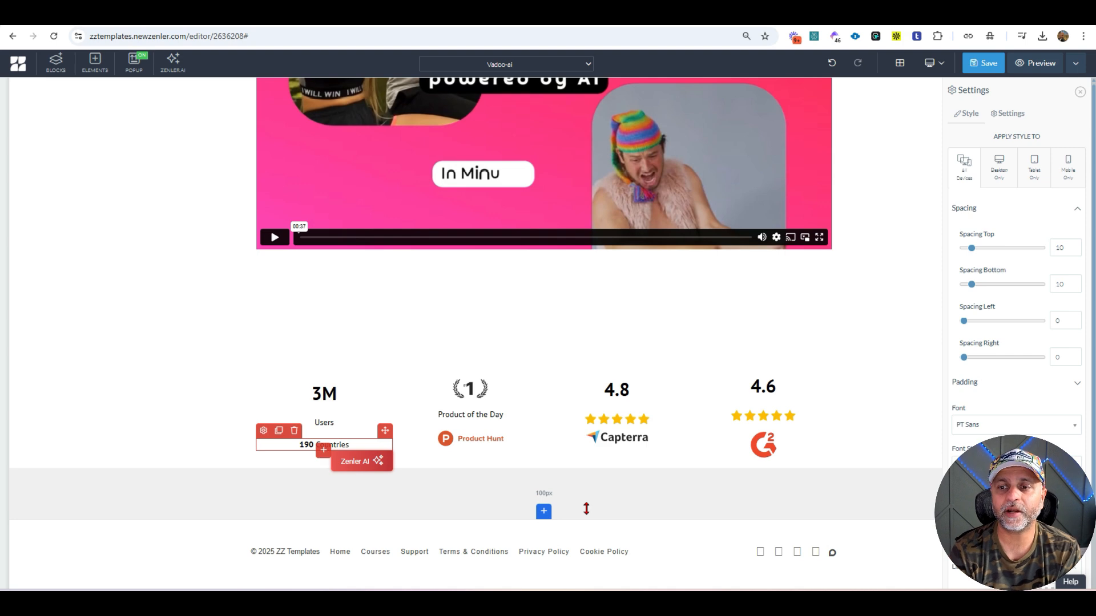
- Align the content of all four statistics columns to the top of the row
click(775, 448)
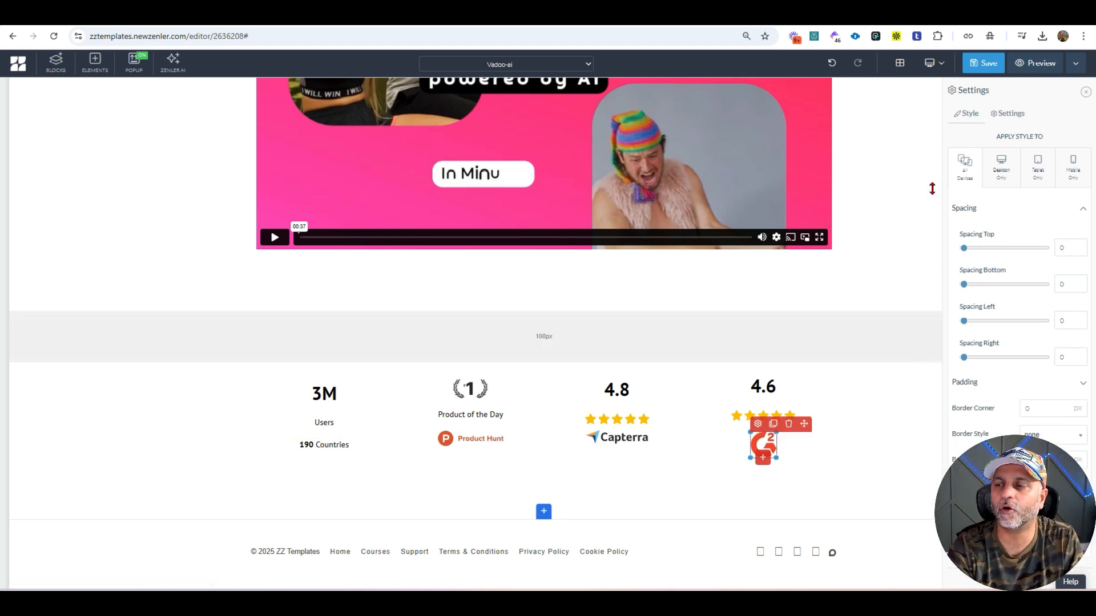
click(764, 448)
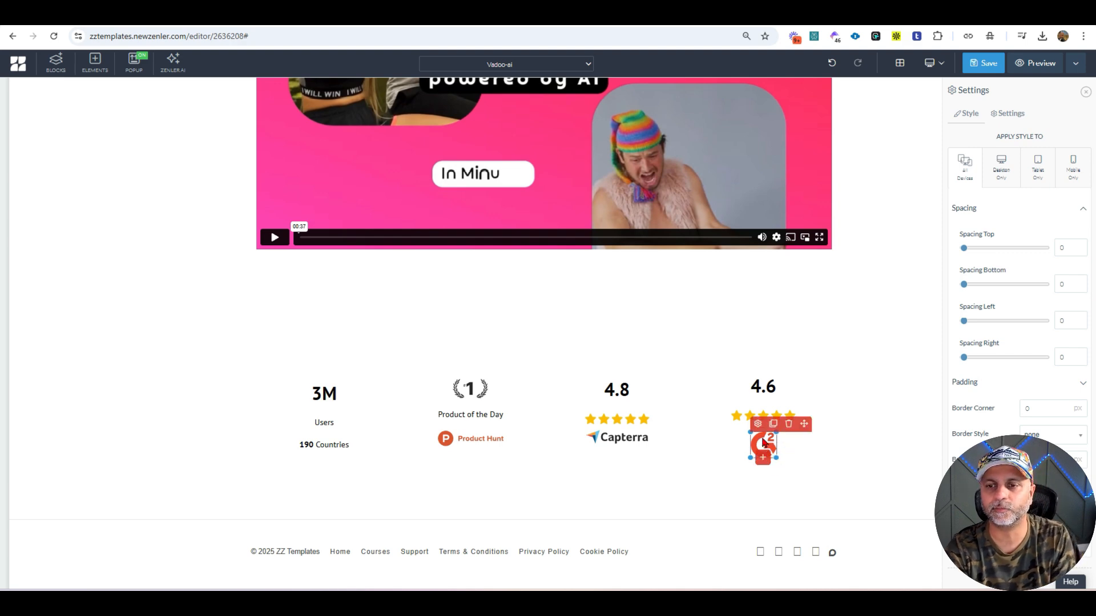
click(489, 441)
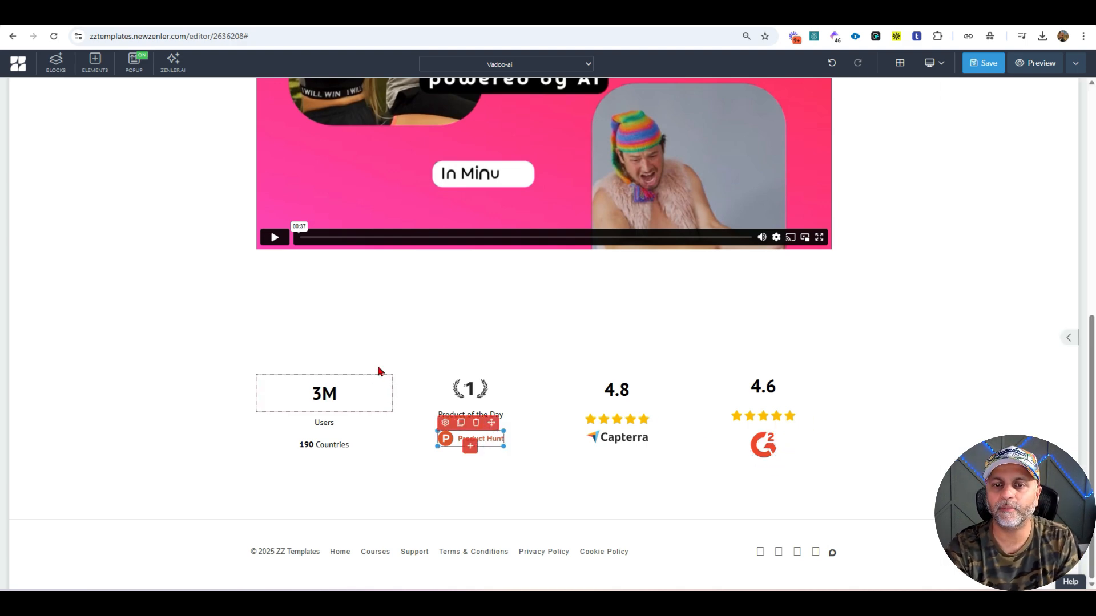
click(422, 383)
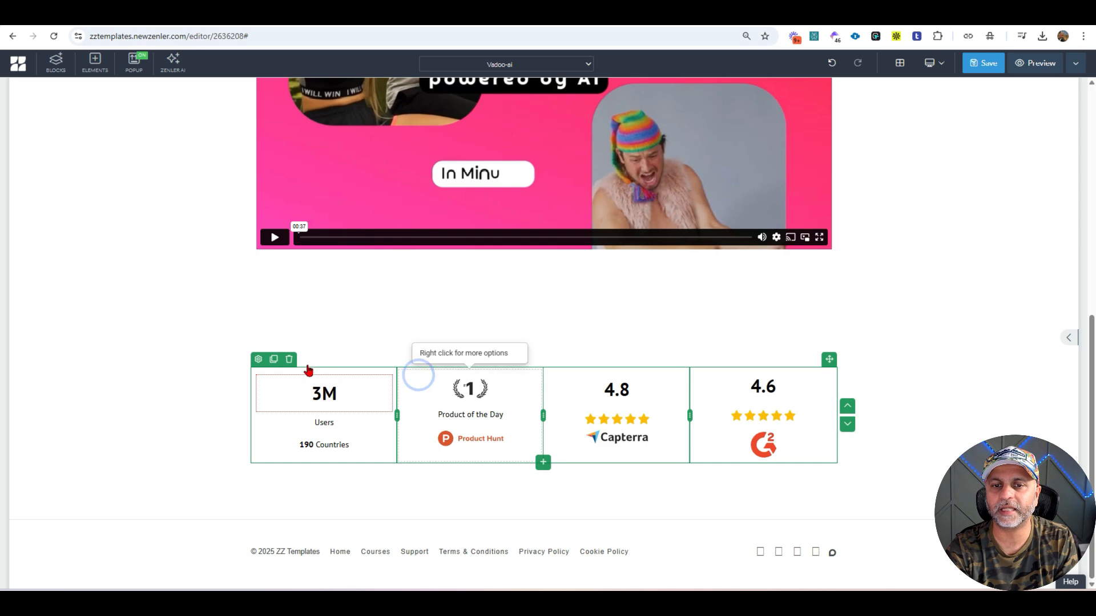
click(258, 360)
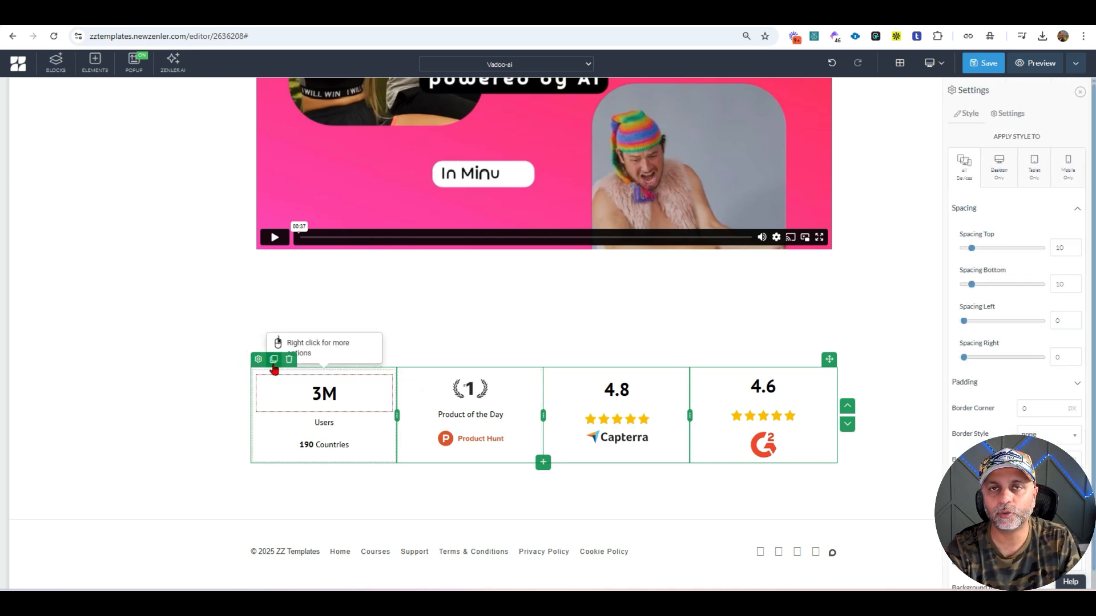
scroll(1016, 314, down, 1)
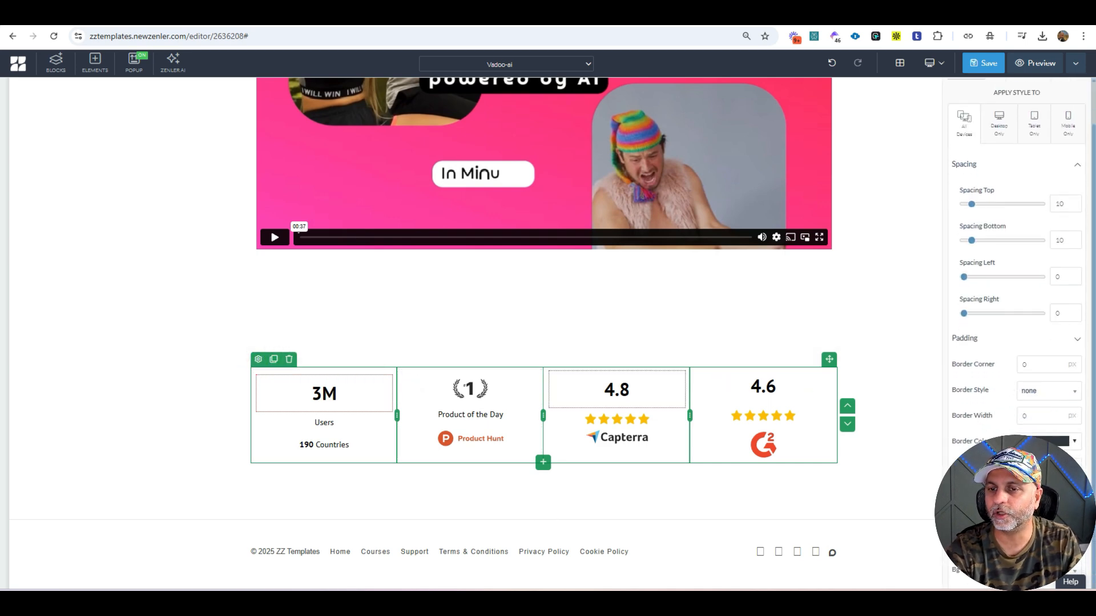
click(1042, 434)
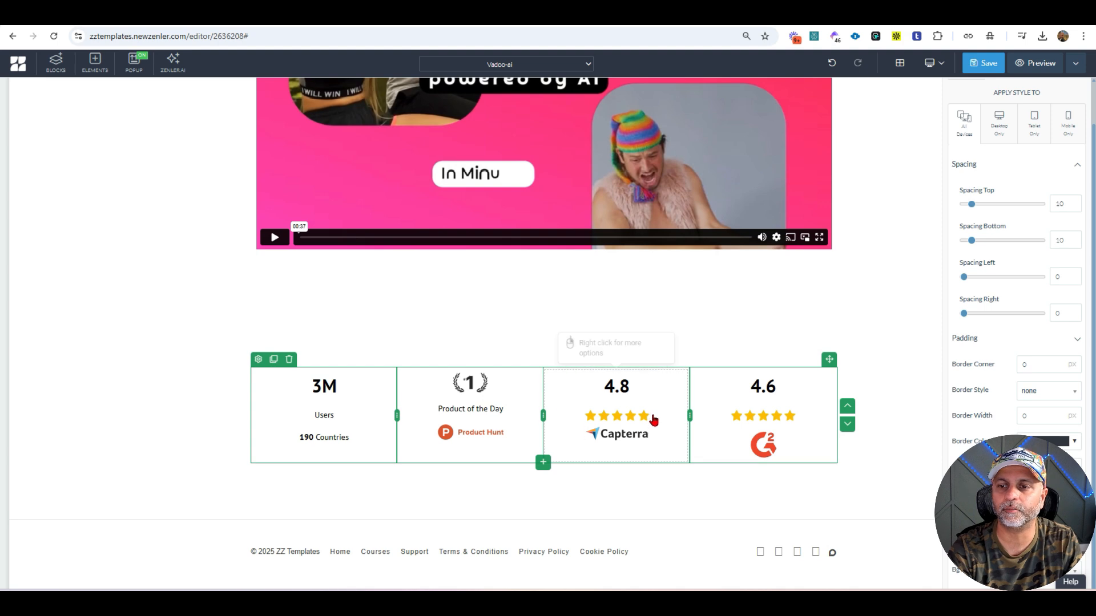
- Check the spacing settings of the star images in the Capterra and G2 columns
click(644, 415)
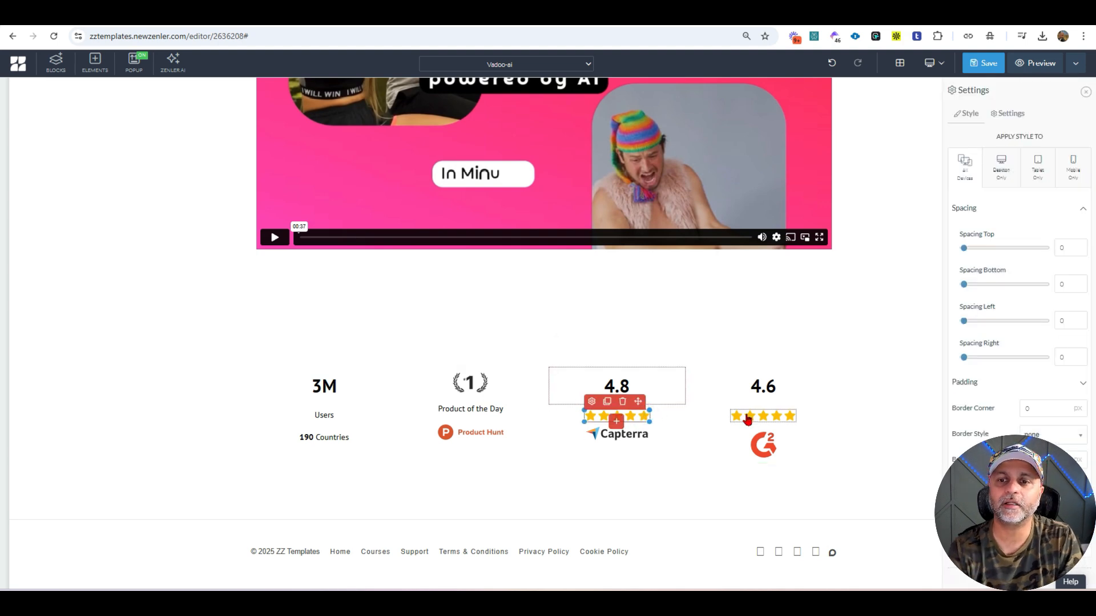
click(750, 418)
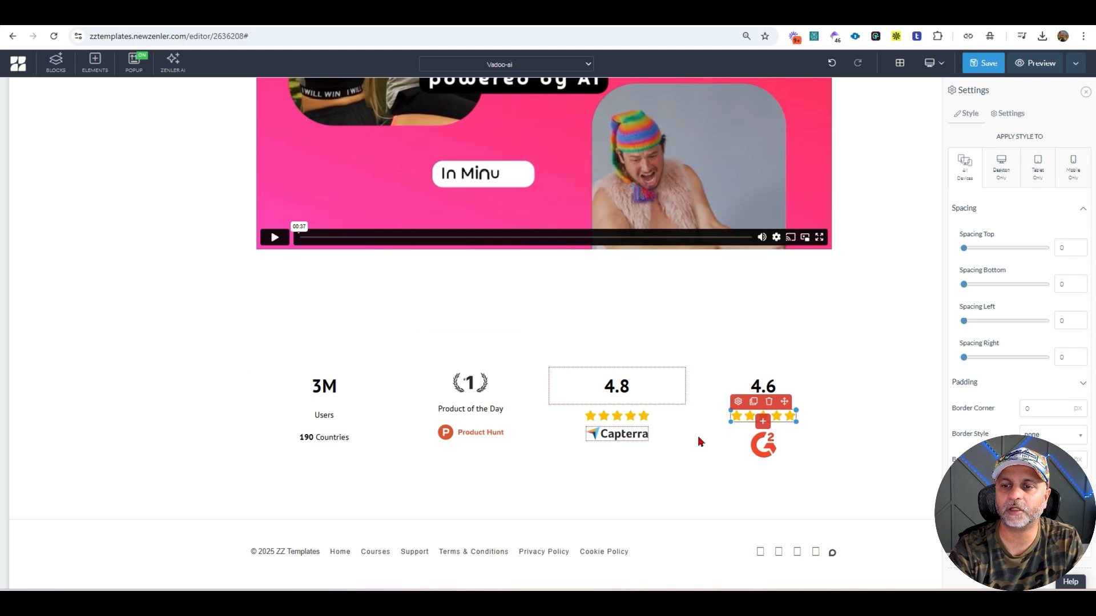
click(792, 15)
click(796, 37)
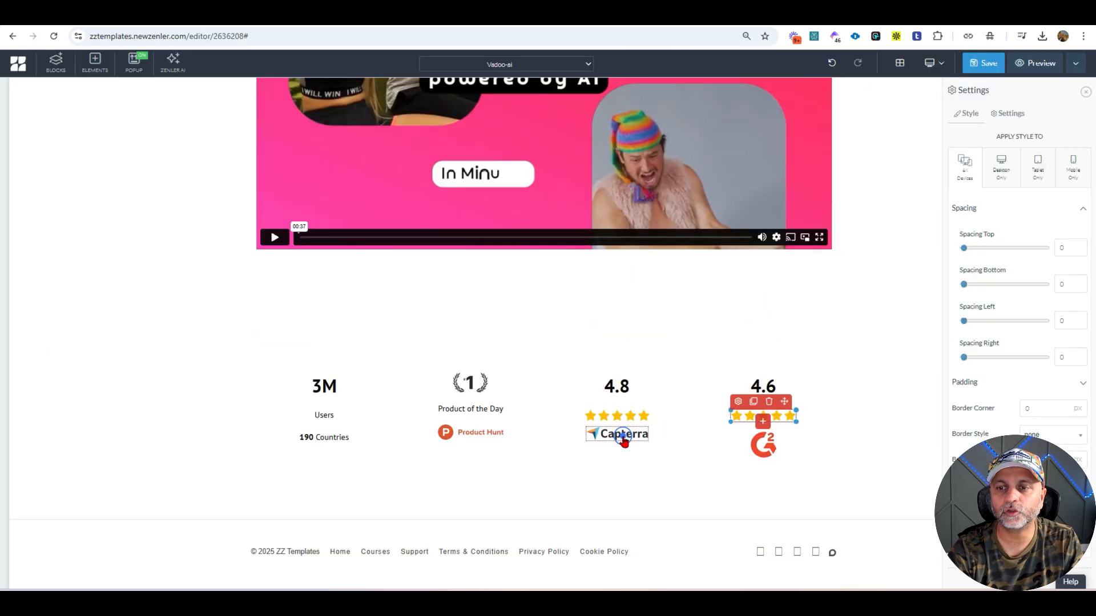
- Set the Capterra logo's top spacing to 20 in the statistics row
click(620, 439)
click(593, 421)
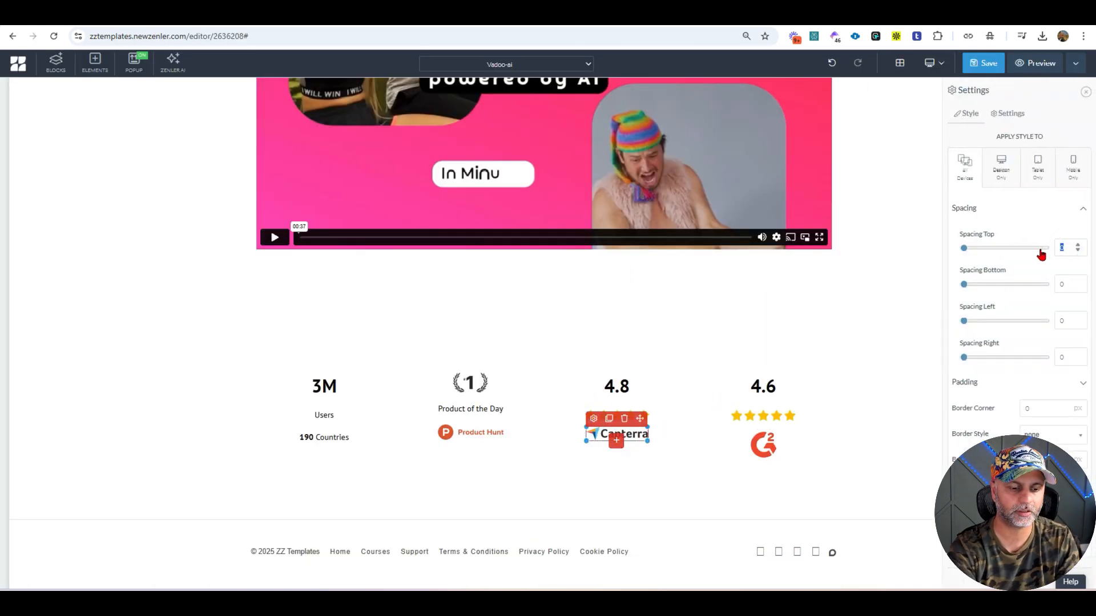
text(20)
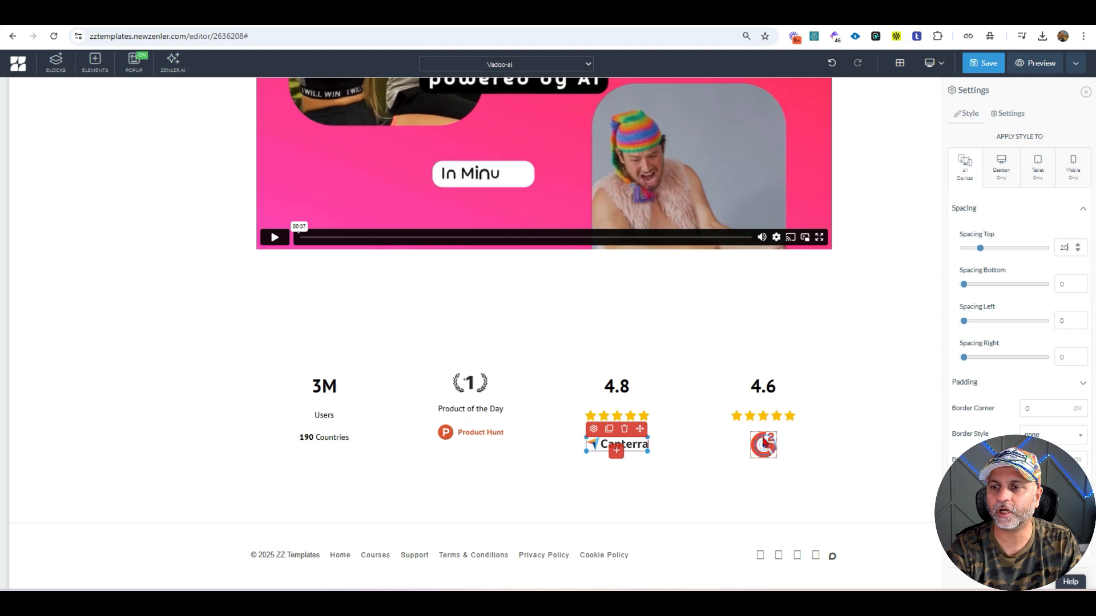
click(765, 441)
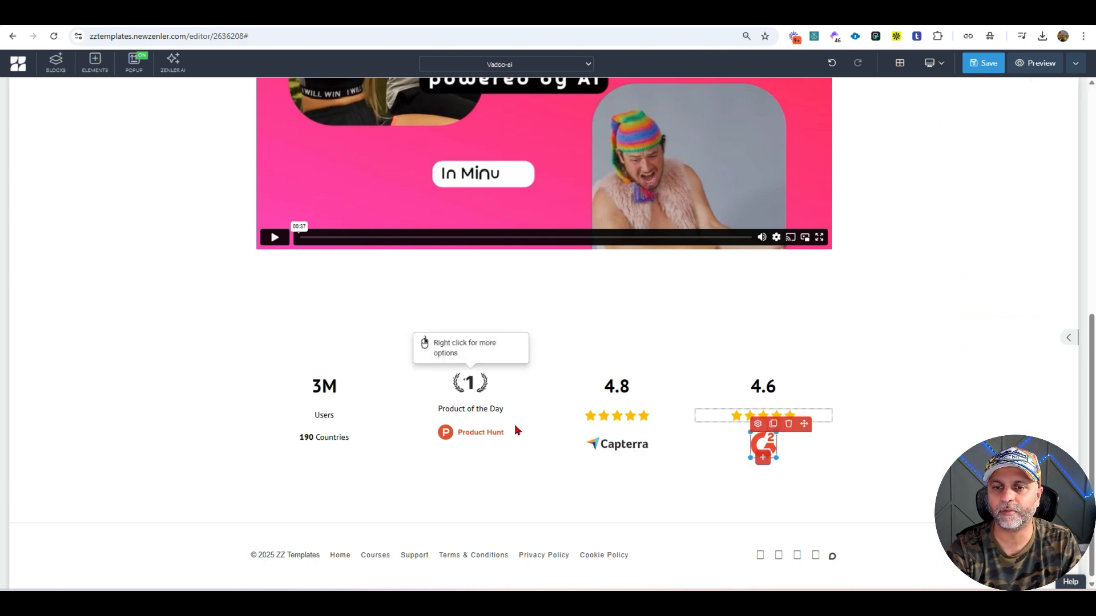
- Set the top spacing of the Product Hunt logo to 20
click(474, 432)
click(445, 416)
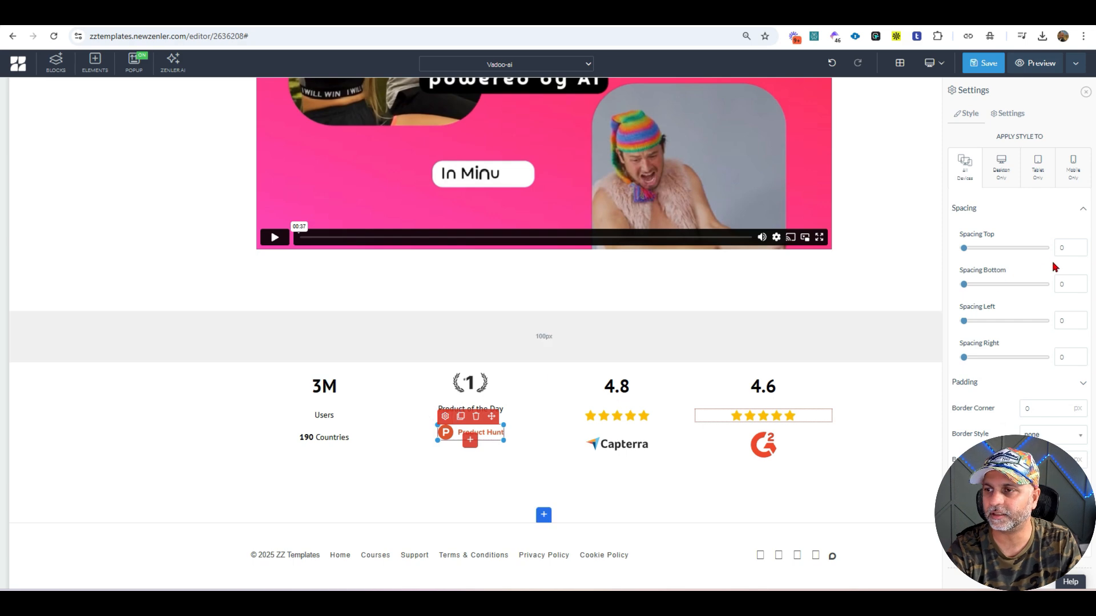
double_click(1063, 248)
text(20)
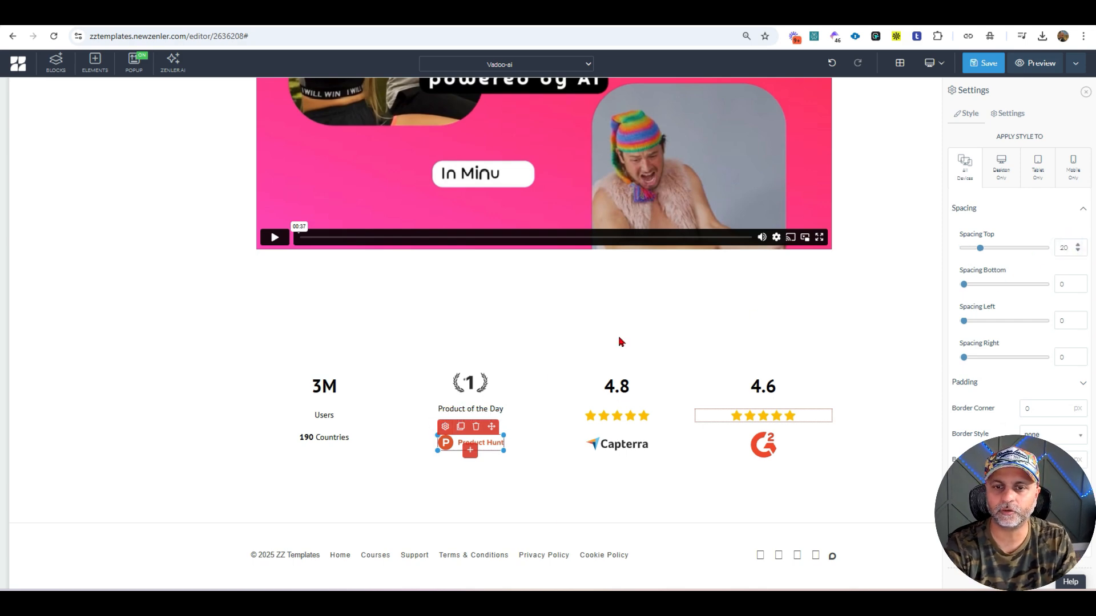
- Set the top spacing of the 190 Countries text to 20 and close its settings
click(320, 438)
click(263, 423)
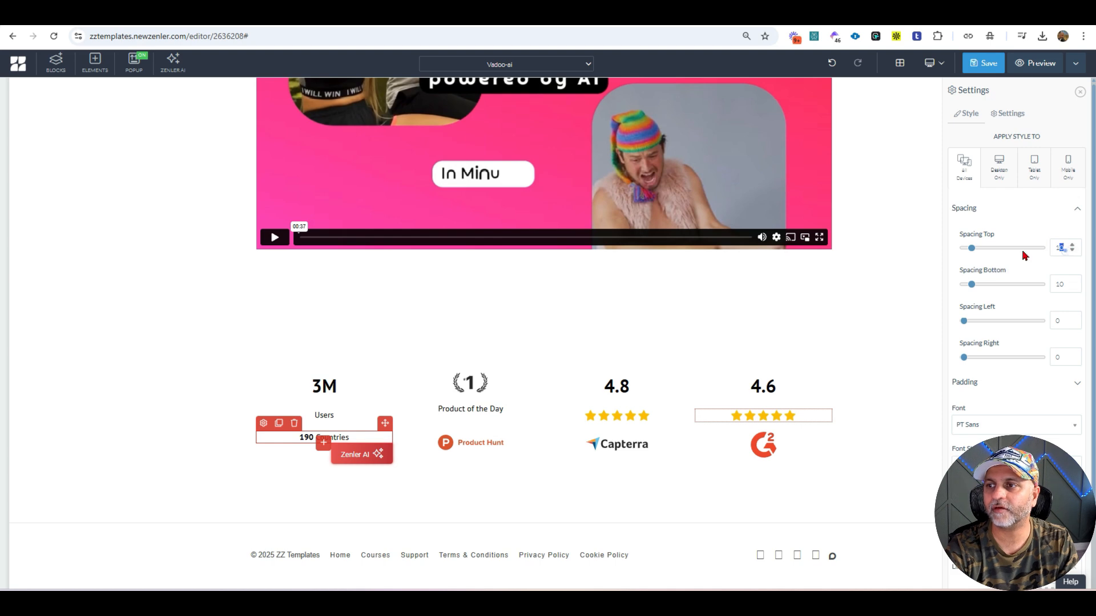
text(20)
click(927, 339)
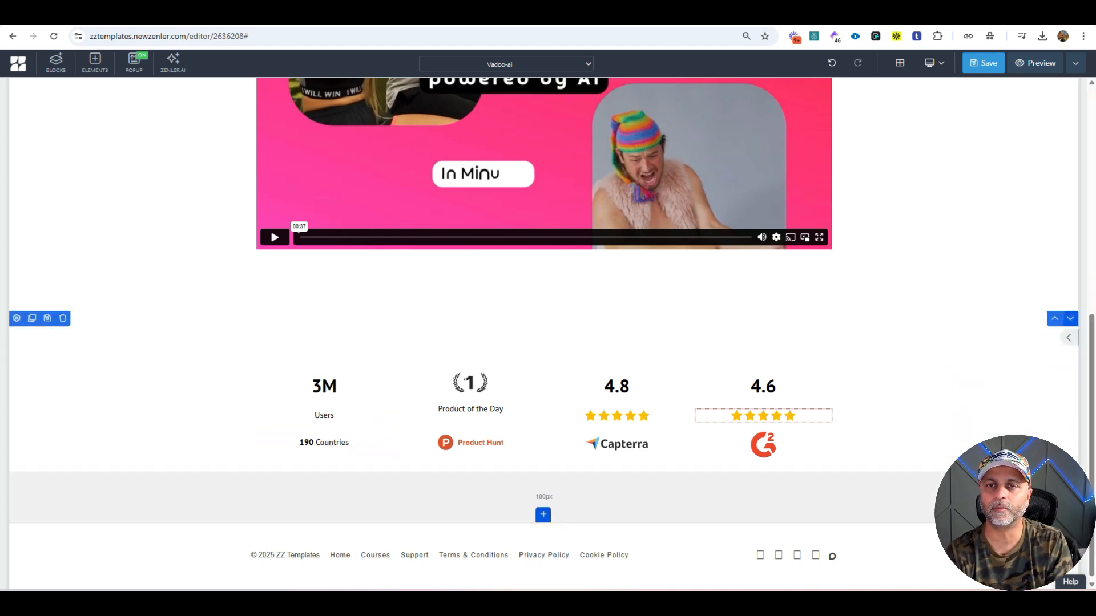
- Set the top spacing of the Product of the Day text to 20
click(479, 414)
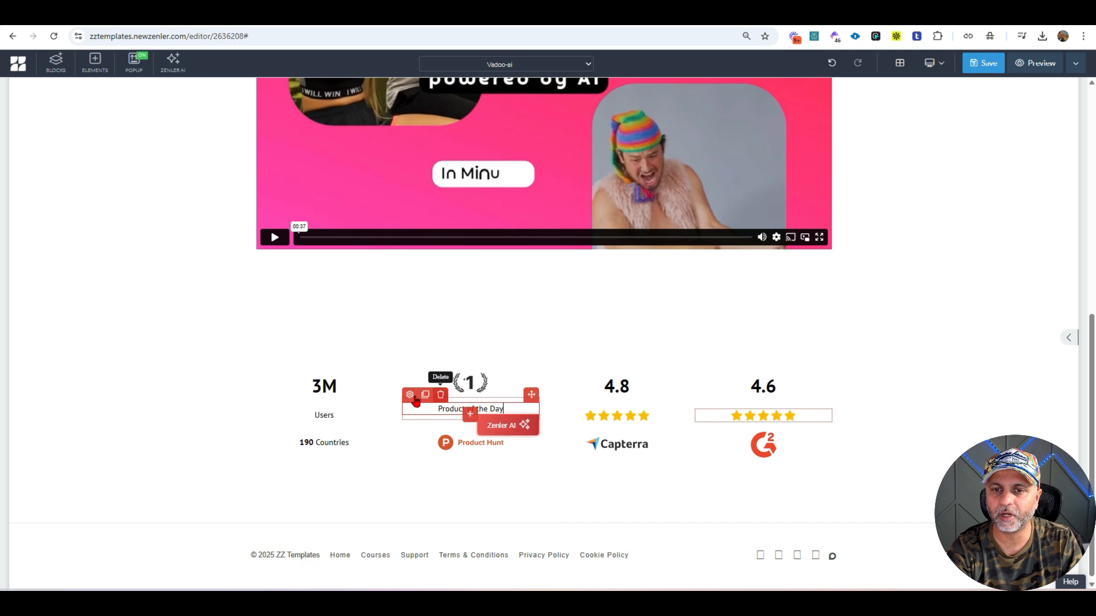
click(410, 395)
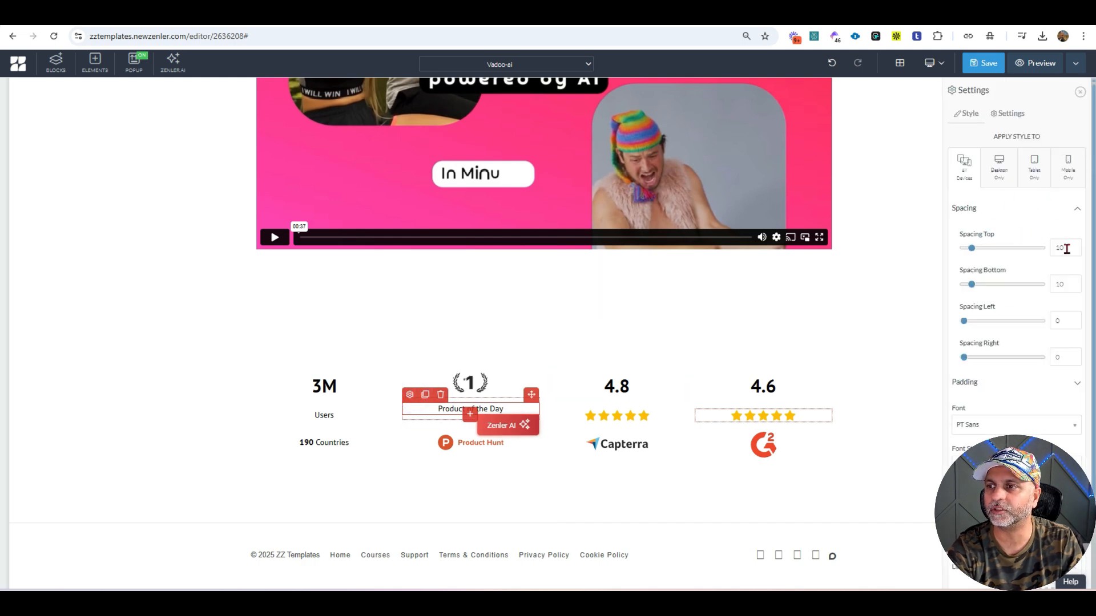
text(20)
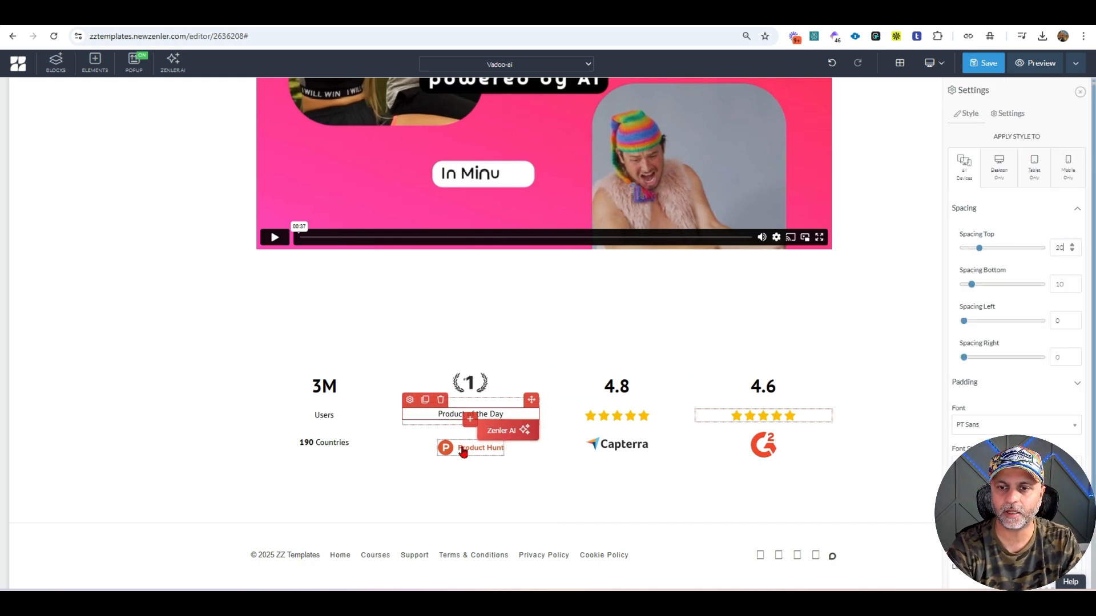
- Set the Product Hunt logo's top spacing to 10 and save the template
click(463, 450)
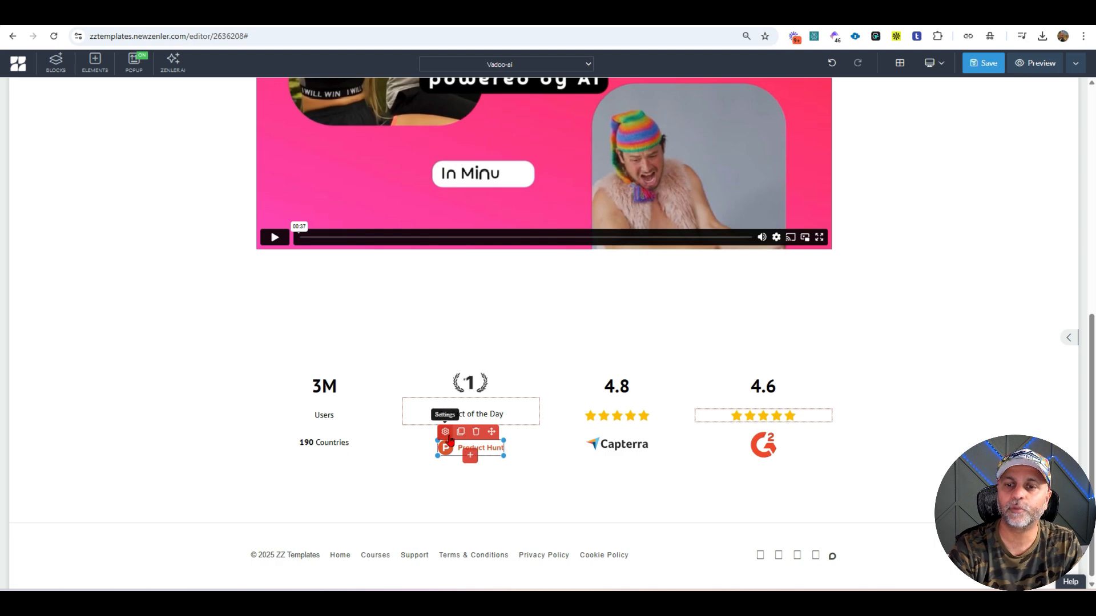
click(446, 433)
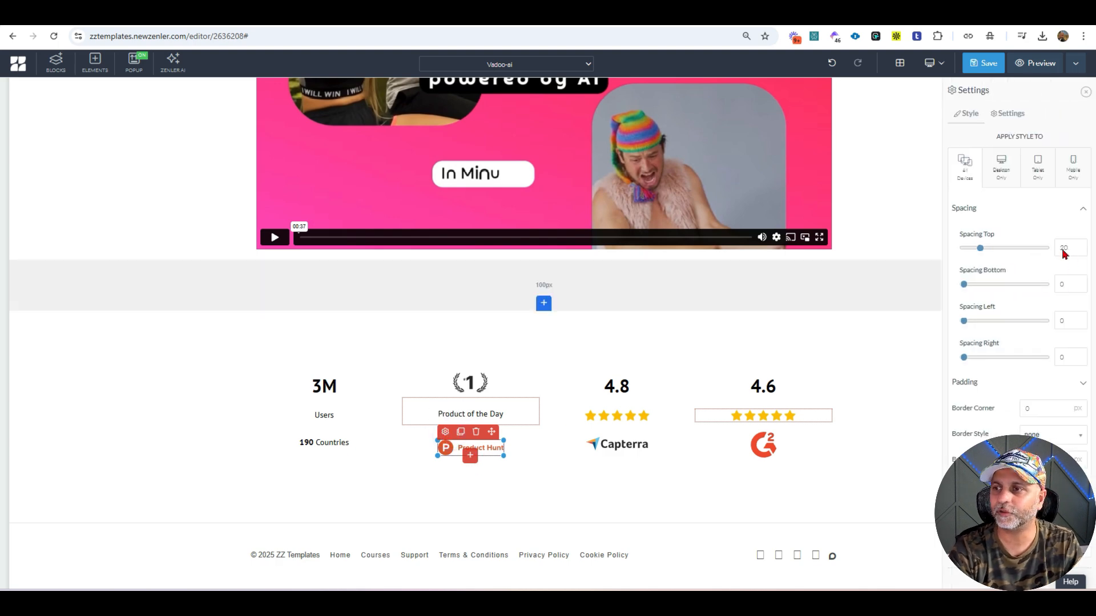
double_click(1068, 248)
text(10)
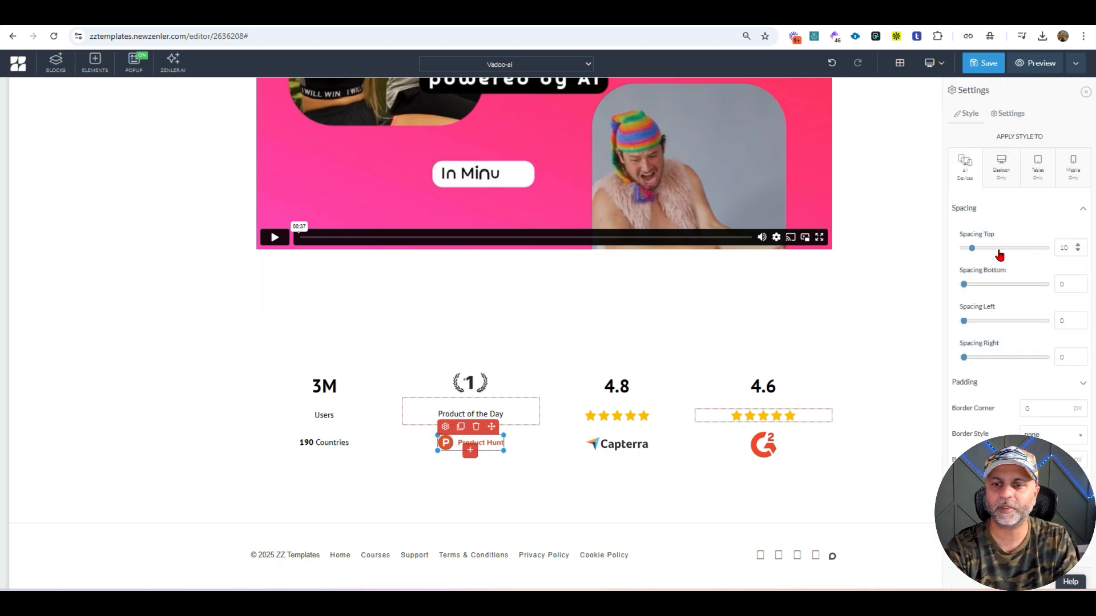
click(884, 341)
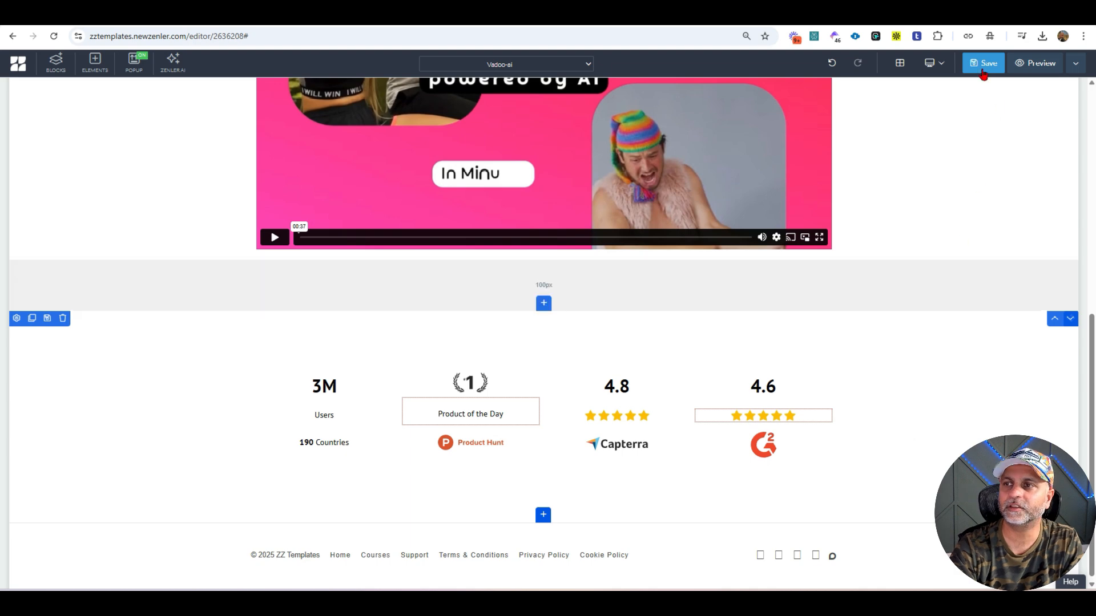
click(975, 65)
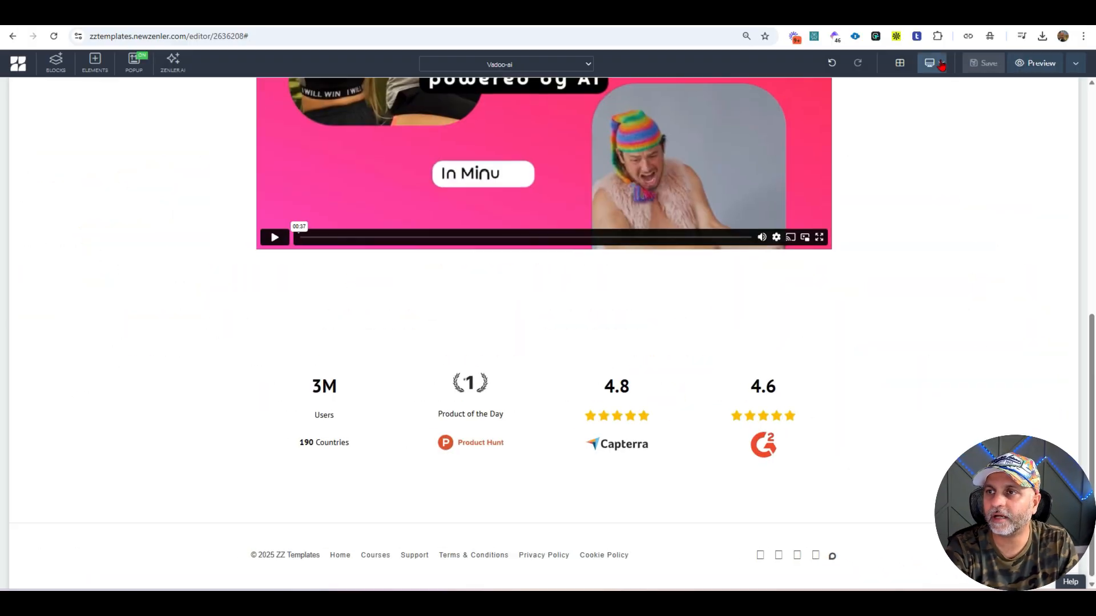
- Review the statistics in the mobile view and reduce the empty space between the hero video and the statistics section
click(941, 64)
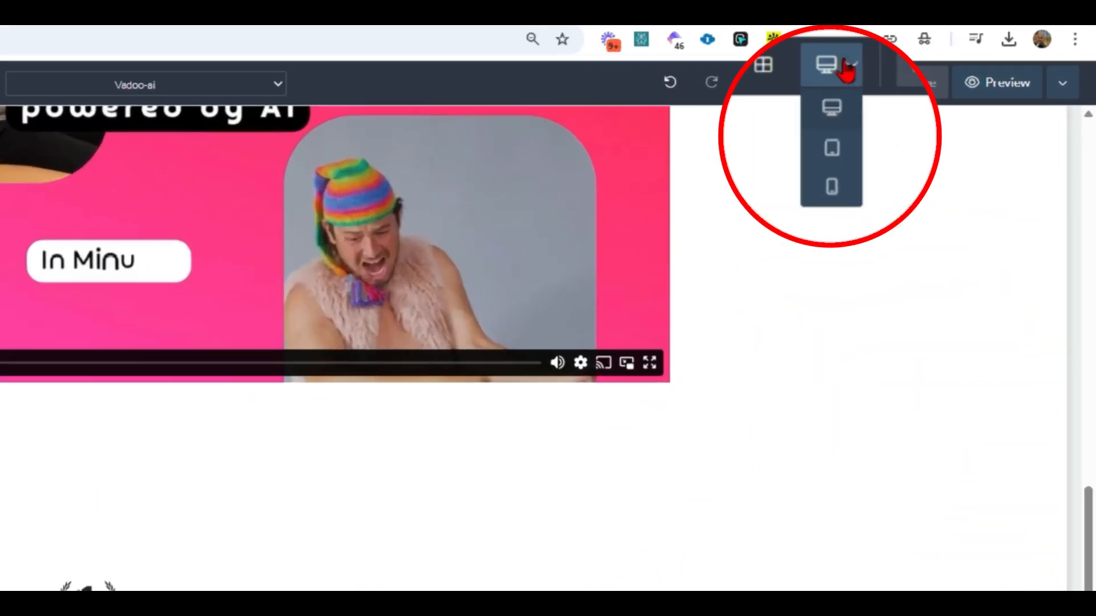
click(833, 188)
scroll(621, 349, down, 2)
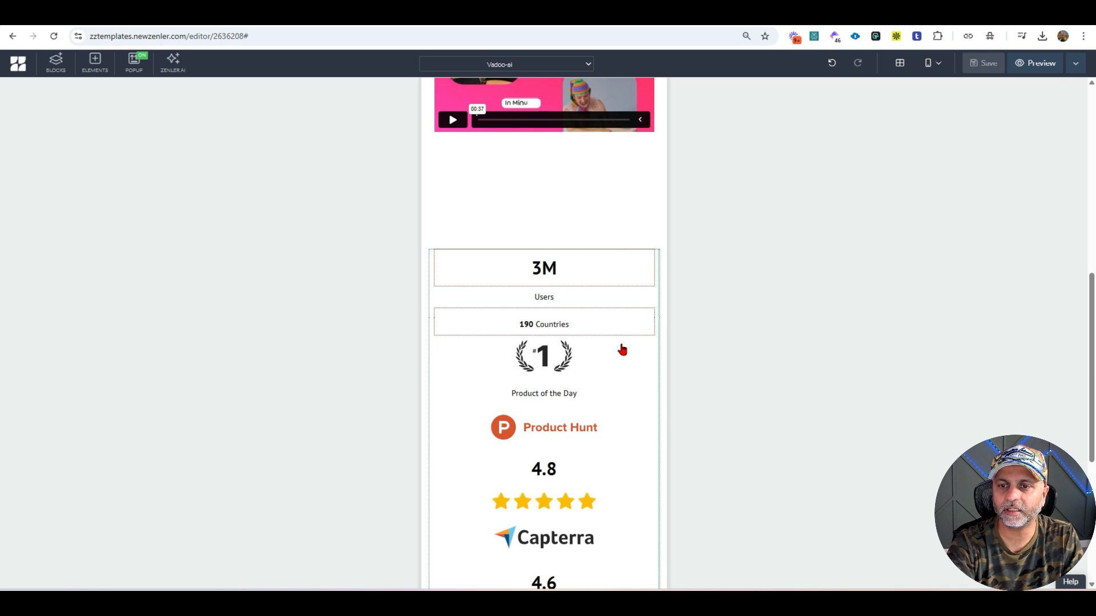
scroll(621, 350, down, 2)
scroll(622, 348, down, 2)
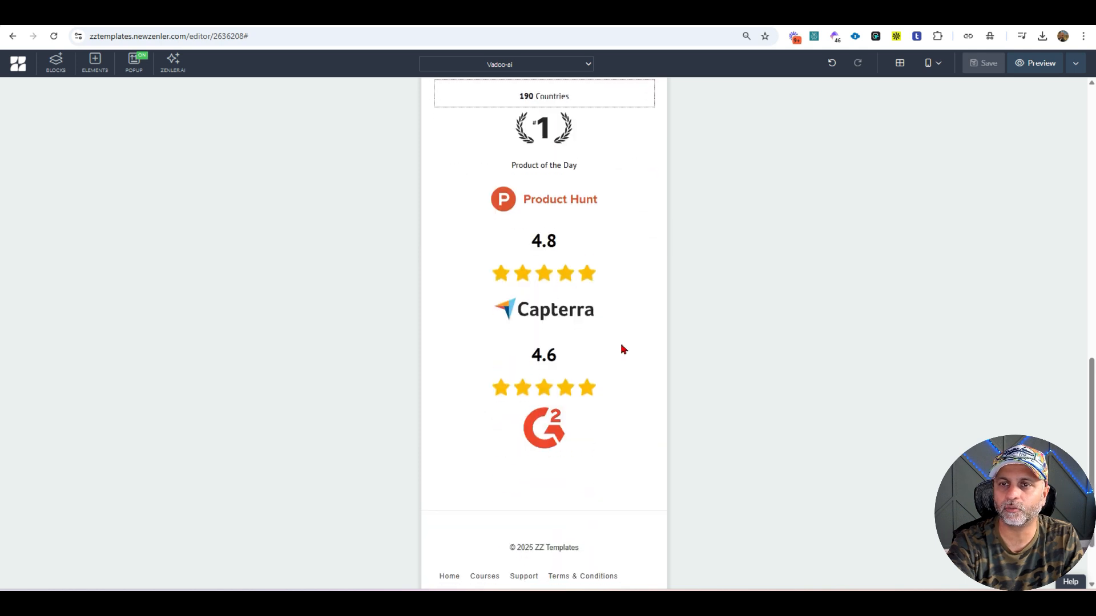
scroll(621, 346, up, 6)
drag(620, 344, 586, 272)
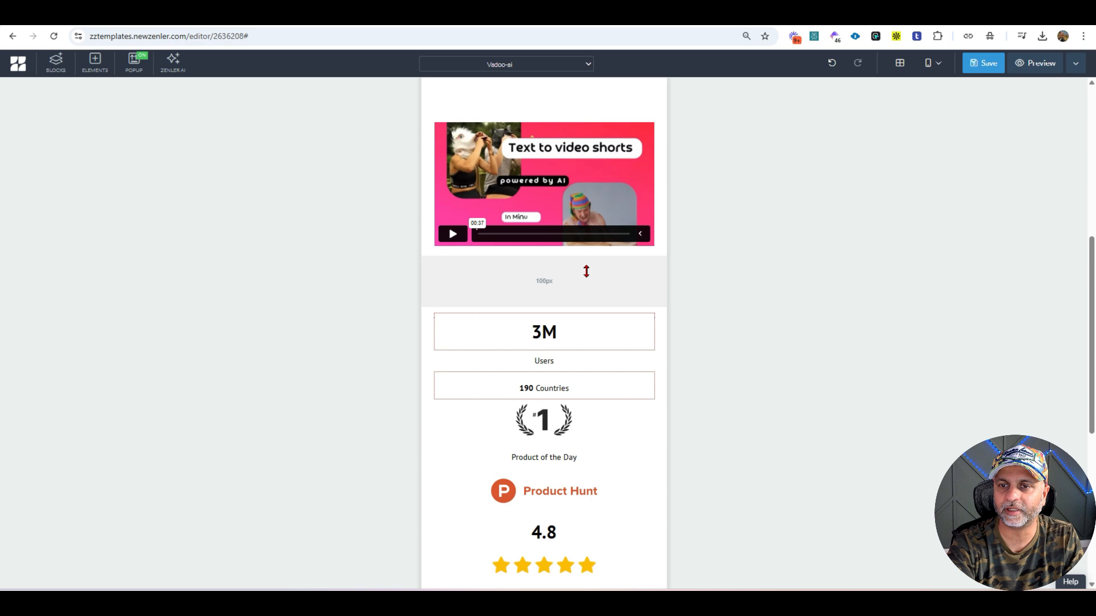
- Save the template and return the editor to the desktop view
click(989, 66)
click(934, 63)
click(941, 84)
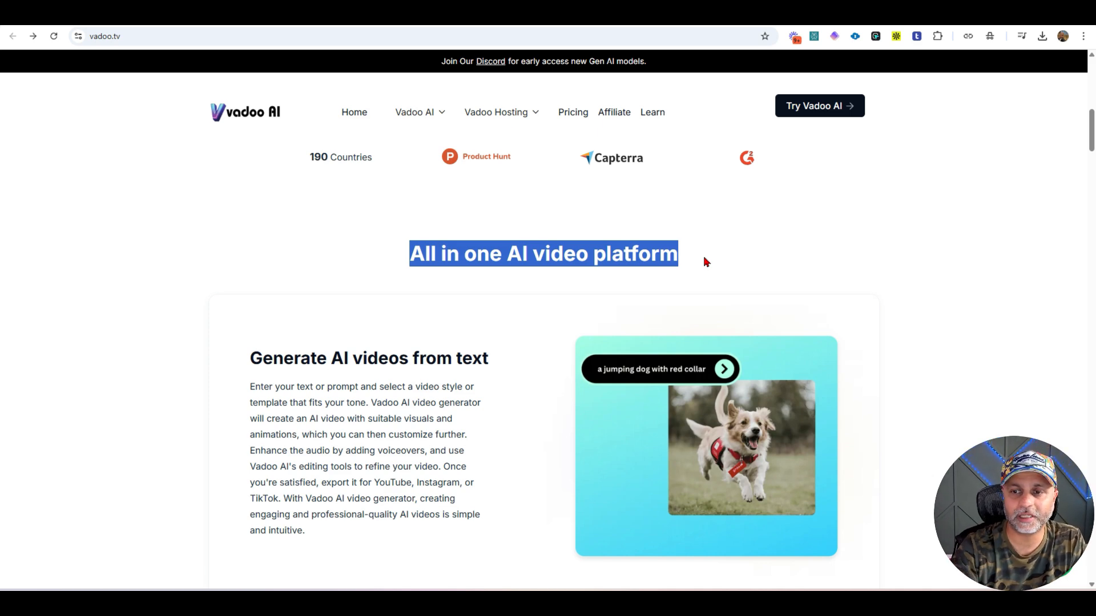
- Copy the heading All in one AI video platform from the Vadoo AI page
scroll(748, 268, down, 1)
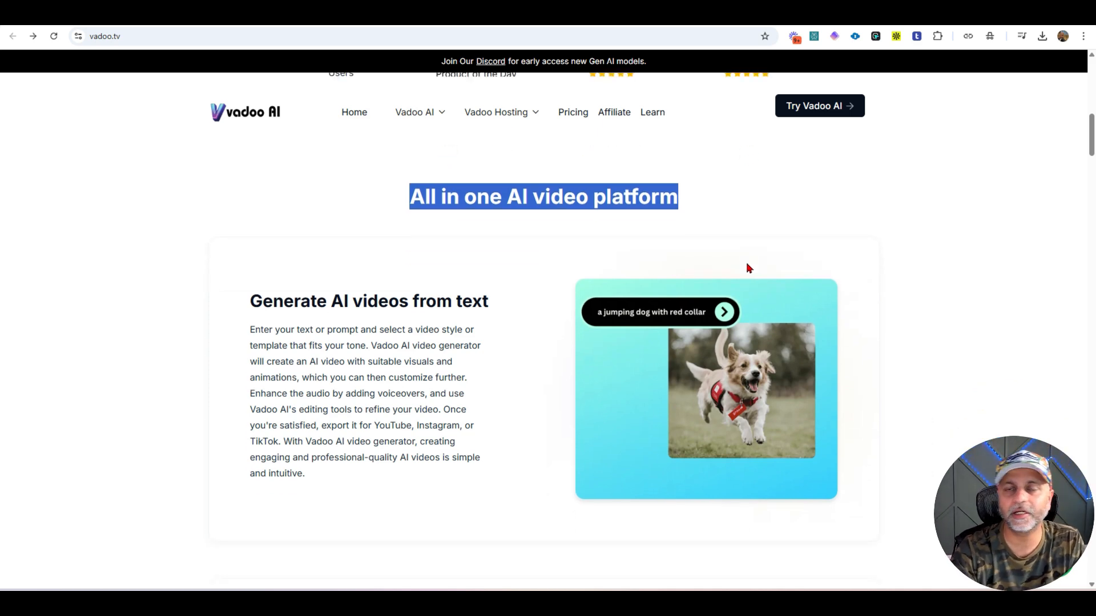
click(398, 202)
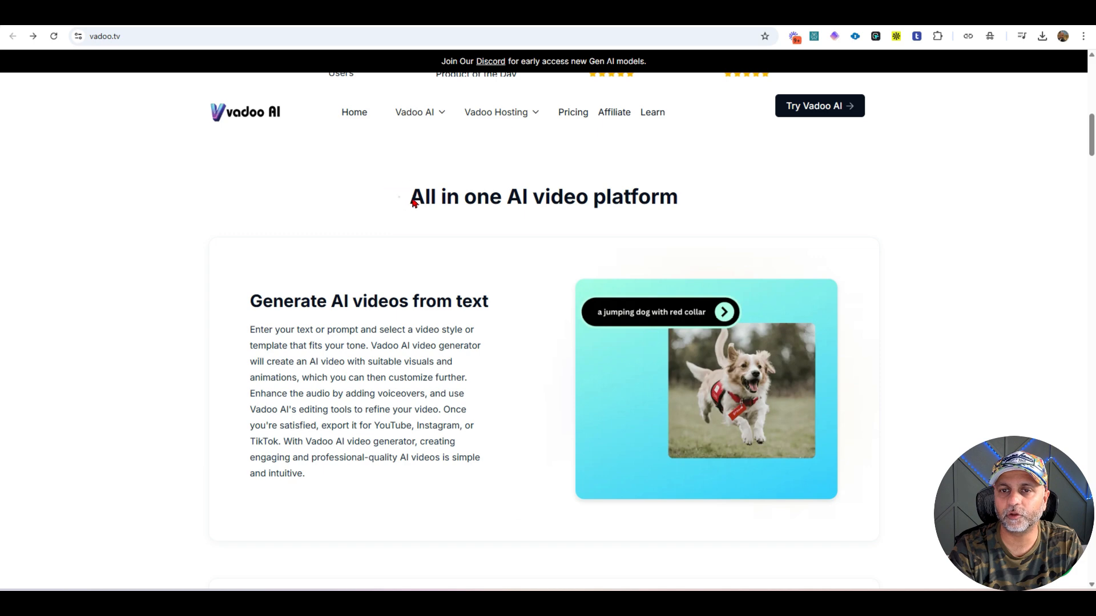
drag(413, 200, 720, 198)
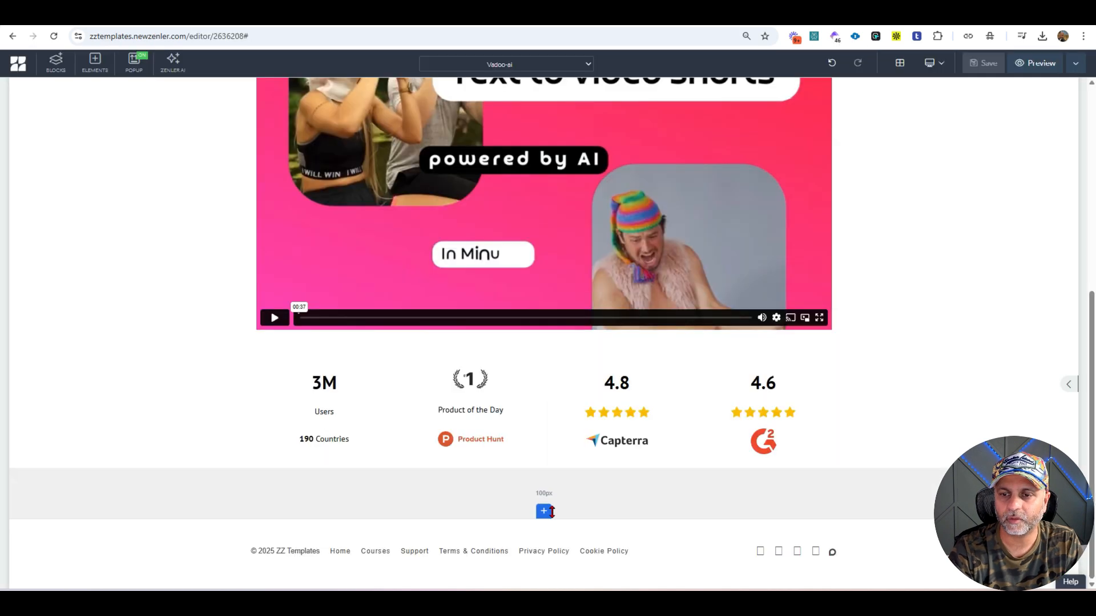
- Add a blank section below the statistics in the Zenler template and insert a single 100% row in it
click(545, 510)
click(417, 207)
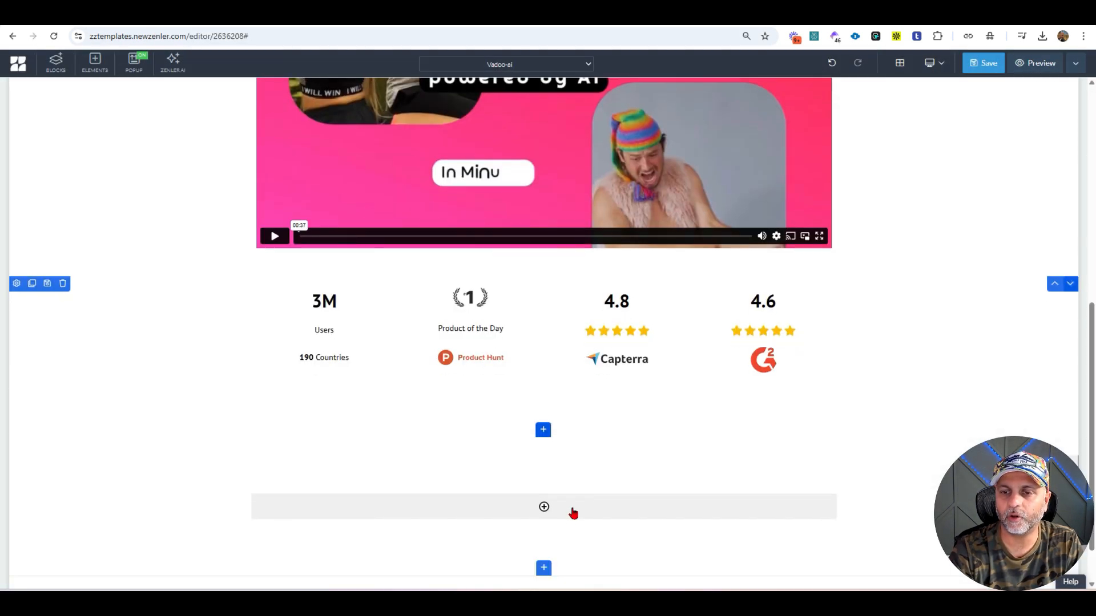
click(558, 508)
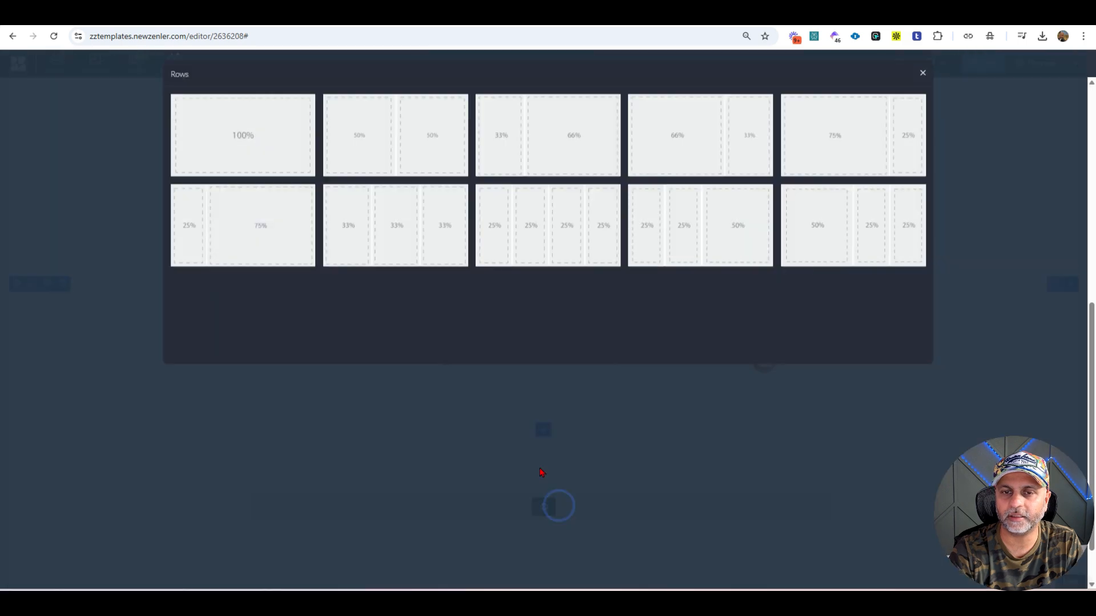
click(254, 159)
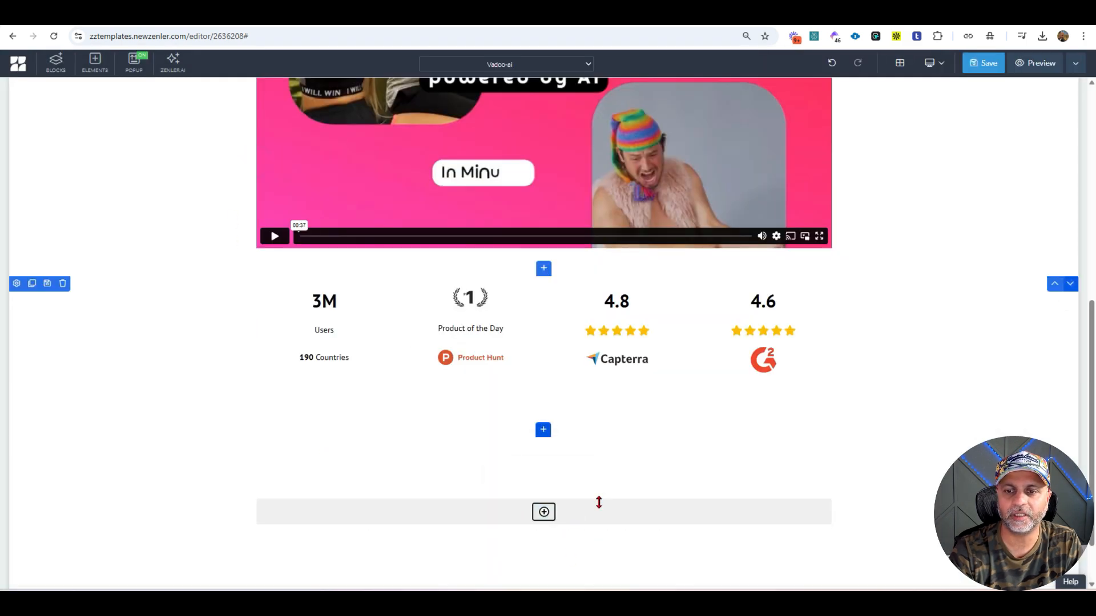
- Save the template with the new empty row and reload the editor page
click(550, 513)
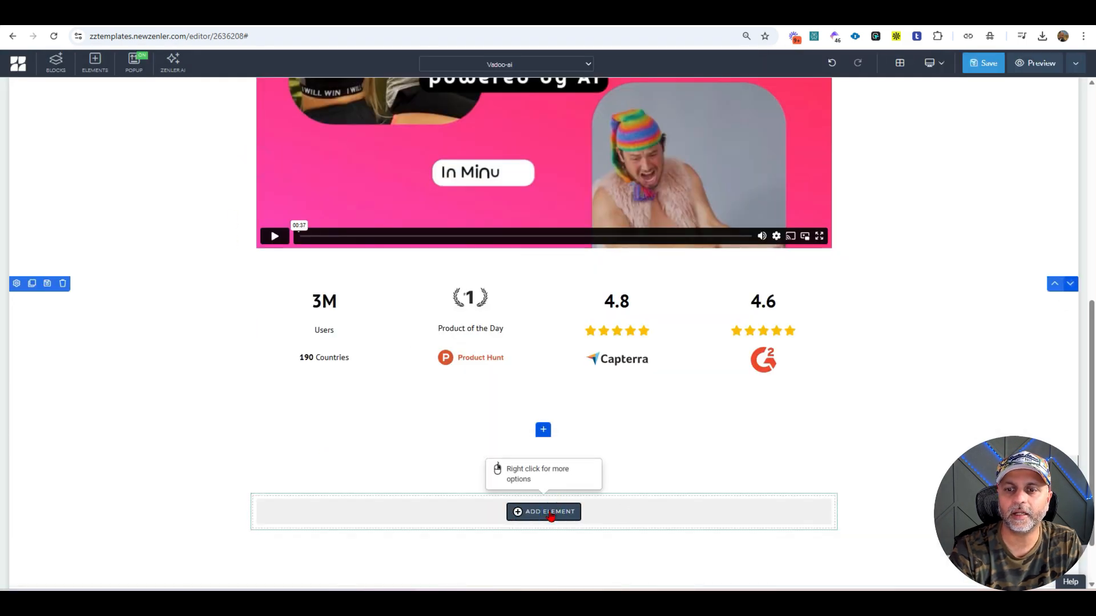
scroll(753, 445, down, 2)
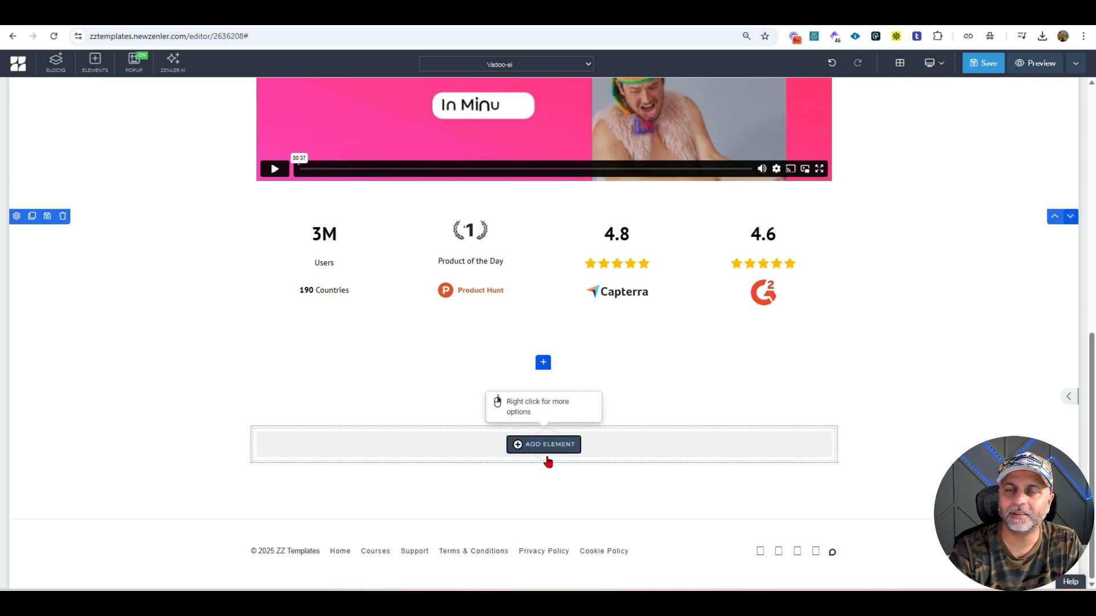
click(985, 64)
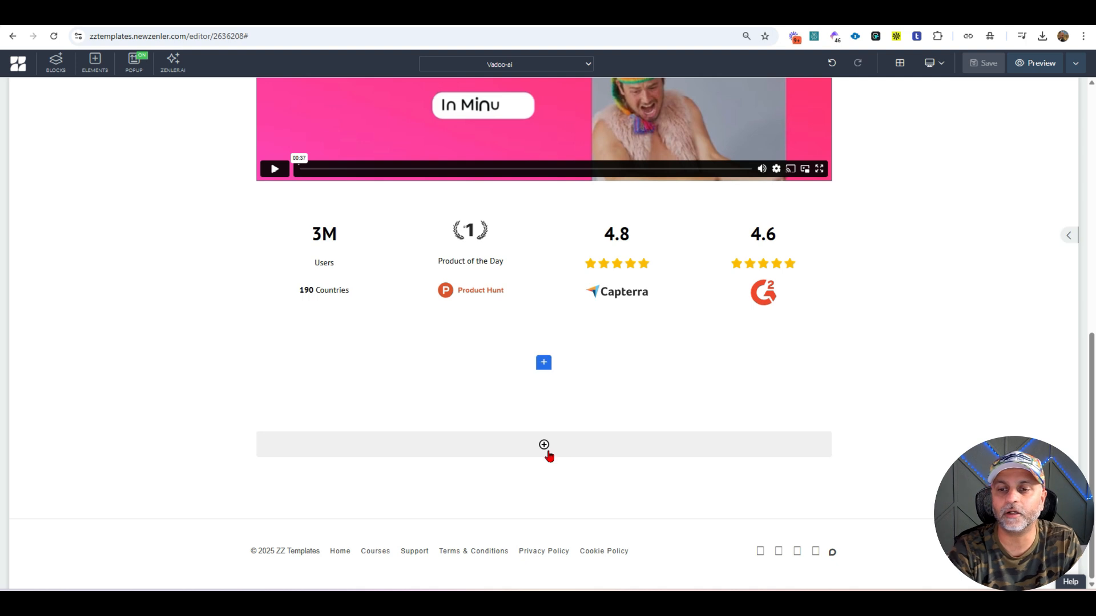
click(53, 36)
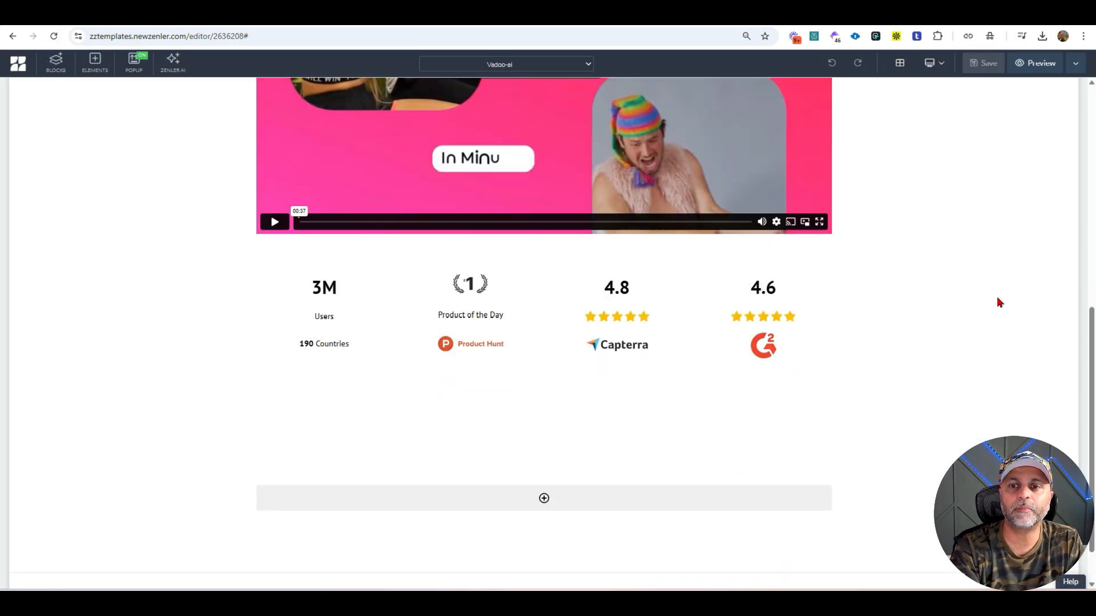
- Add a Heading 2 element to the new row and fill it with All in one AI video platform
scroll(558, 445, down, 1)
click(544, 444)
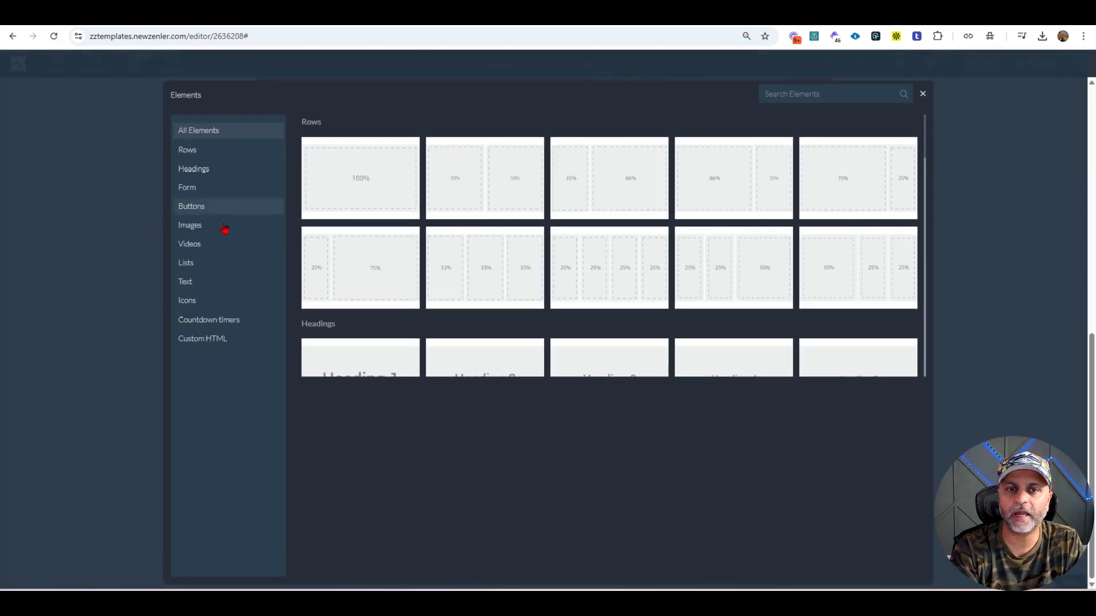
click(207, 169)
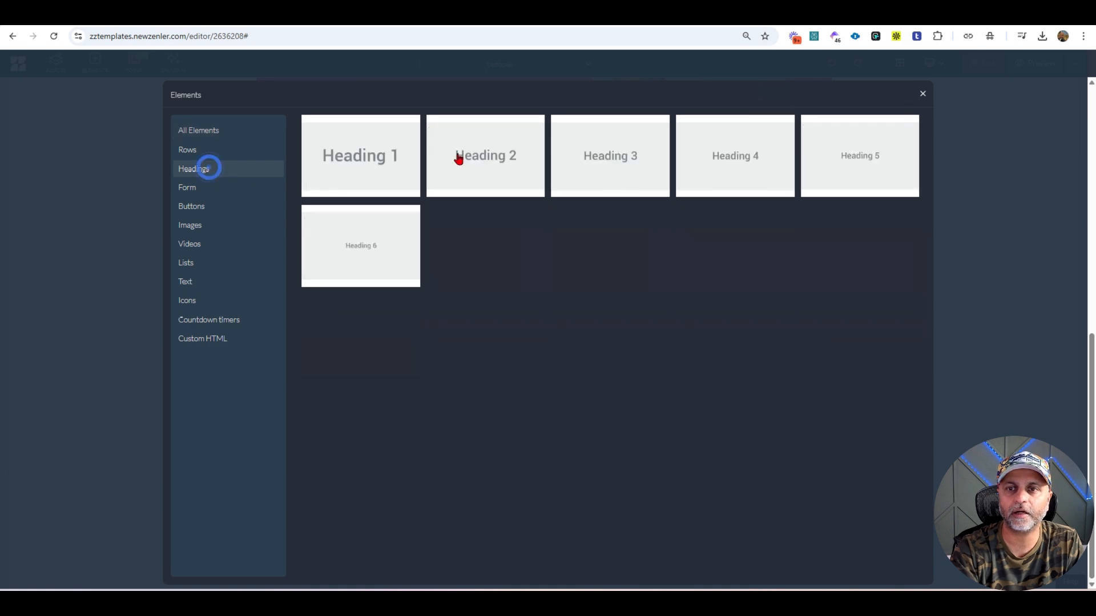
click(458, 159)
click(604, 453)
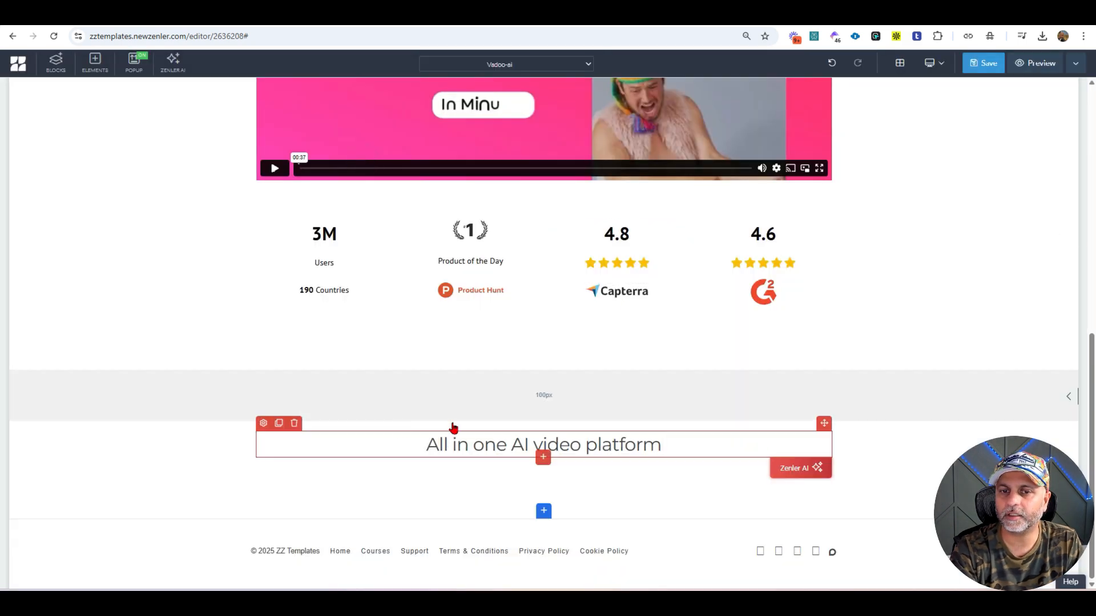
- Set the font of the All in one AI video platform heading to PT Sans with the Bold style
click(263, 423)
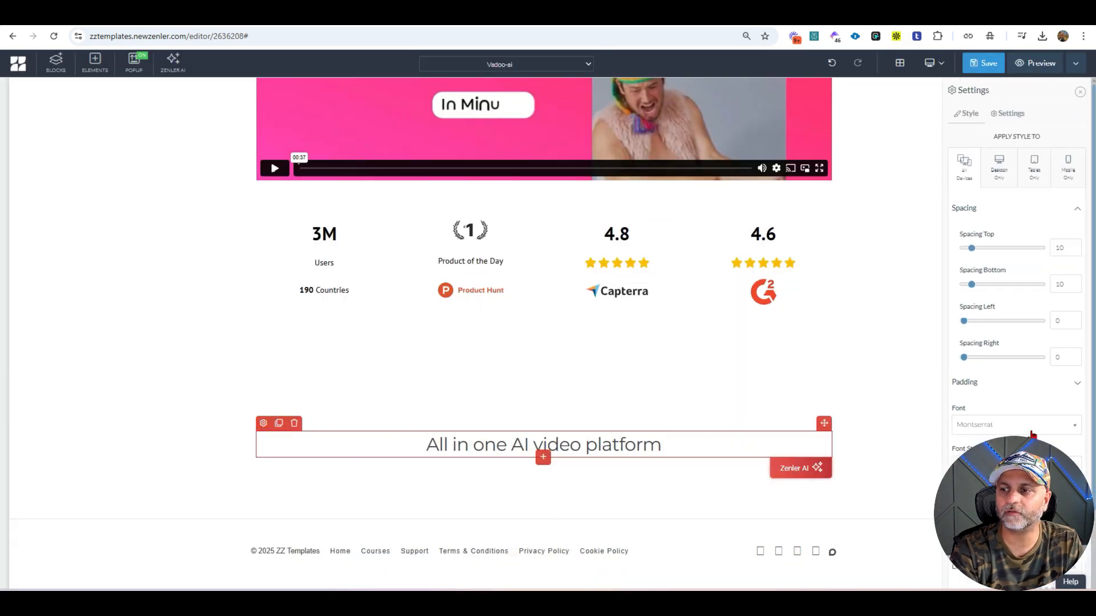
click(978, 398)
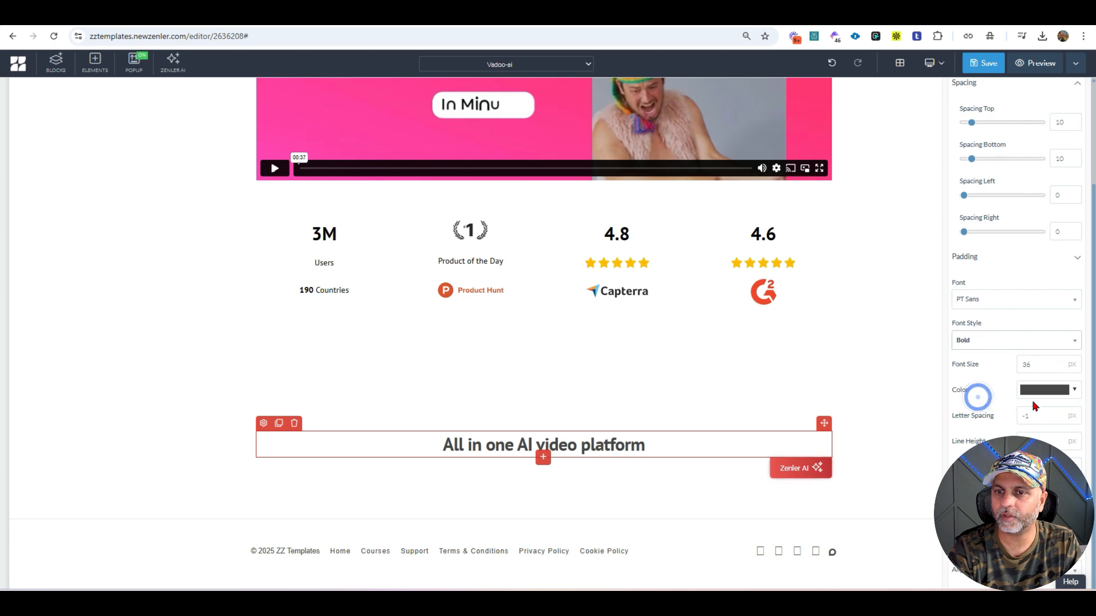
- Set the All in one AI video platform heading's font size to 50 px and its color to black
click(1044, 362)
double_click(1034, 363)
text(50)
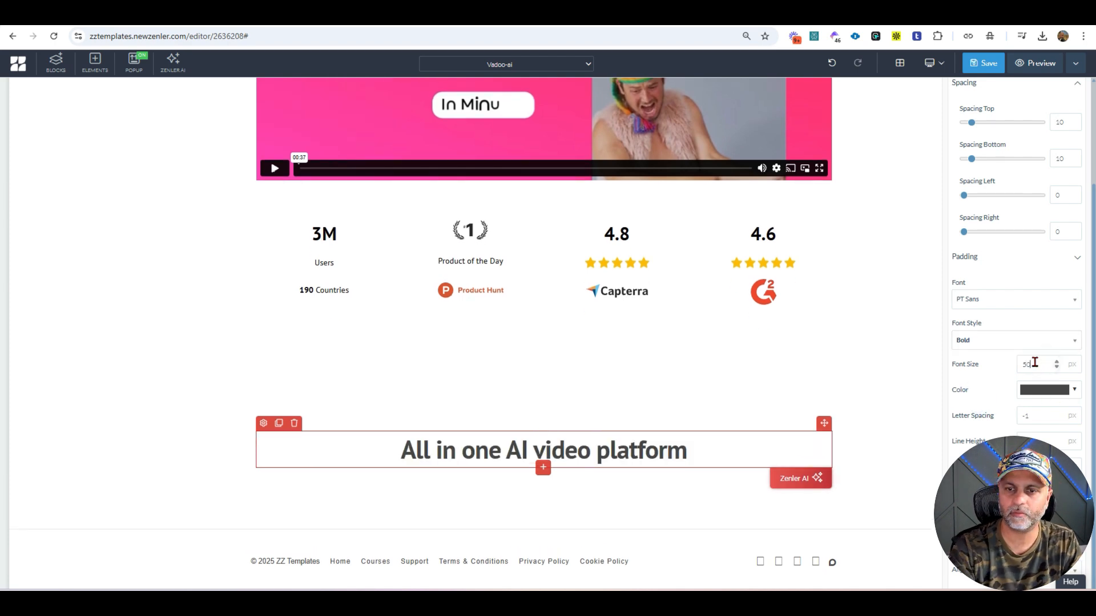
click(1048, 398)
click(914, 412)
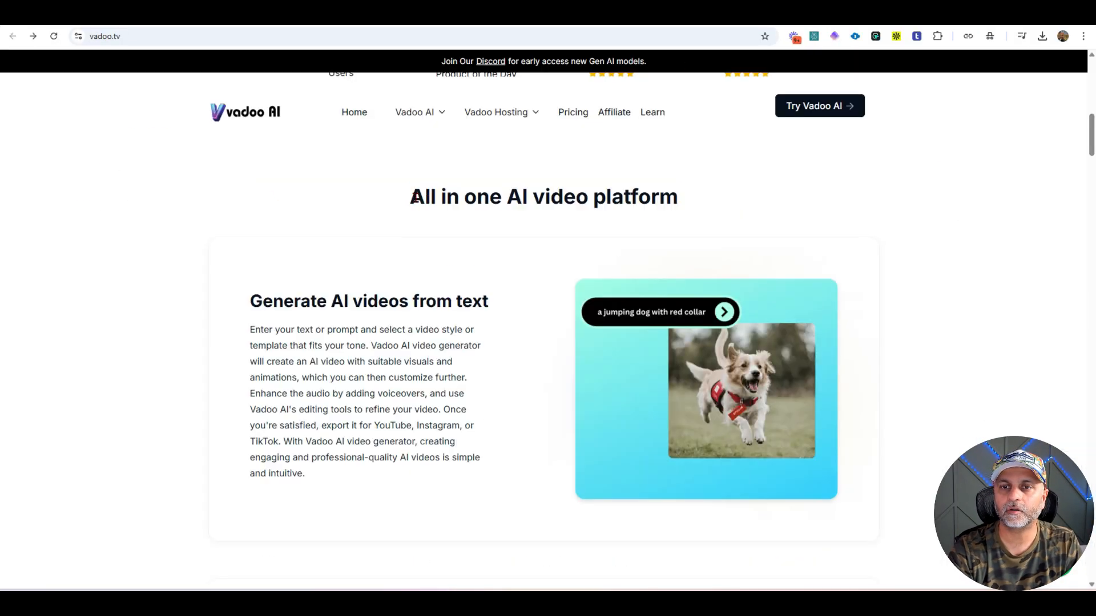
- Switch to the Vadoo AI page and examine the All in one AI video platform heading and the card below it
drag(411, 197, 695, 196)
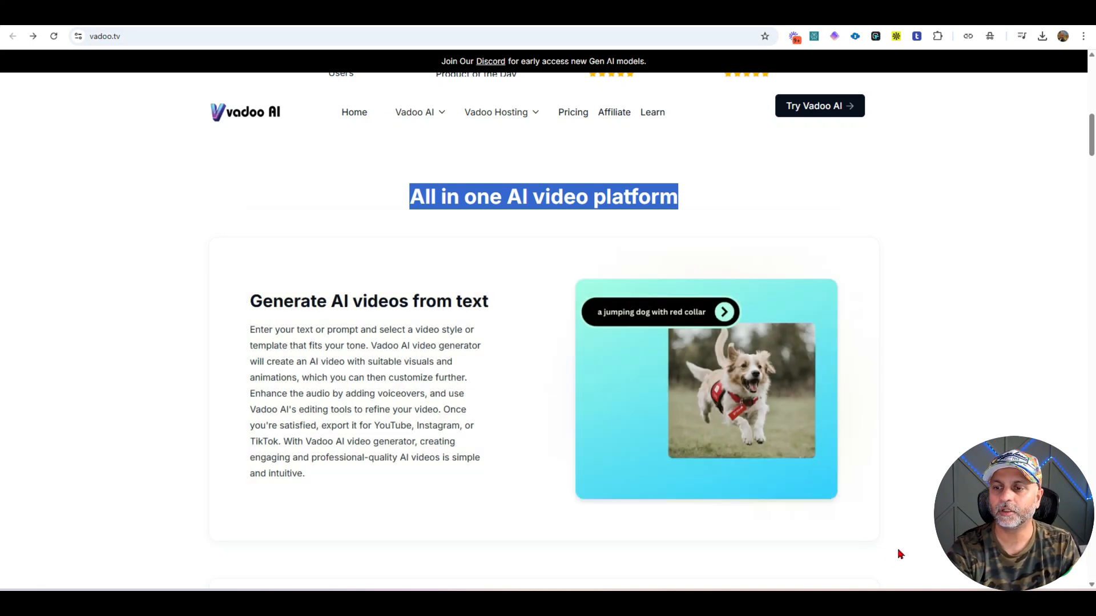
key(Print)
drag(899, 549, 894, 467)
key(r)
key(l)
drag(528, 193, 530, 466)
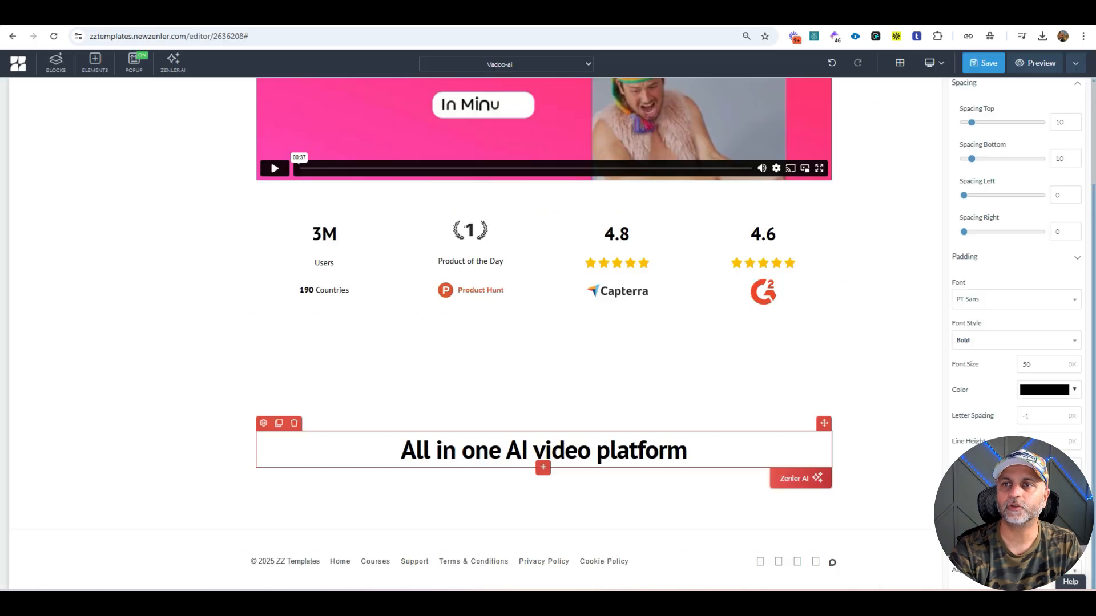
- Insert a two-column 50/50 row below the heading in the Zenler template and add a regular paragraph to its left column
click(543, 467)
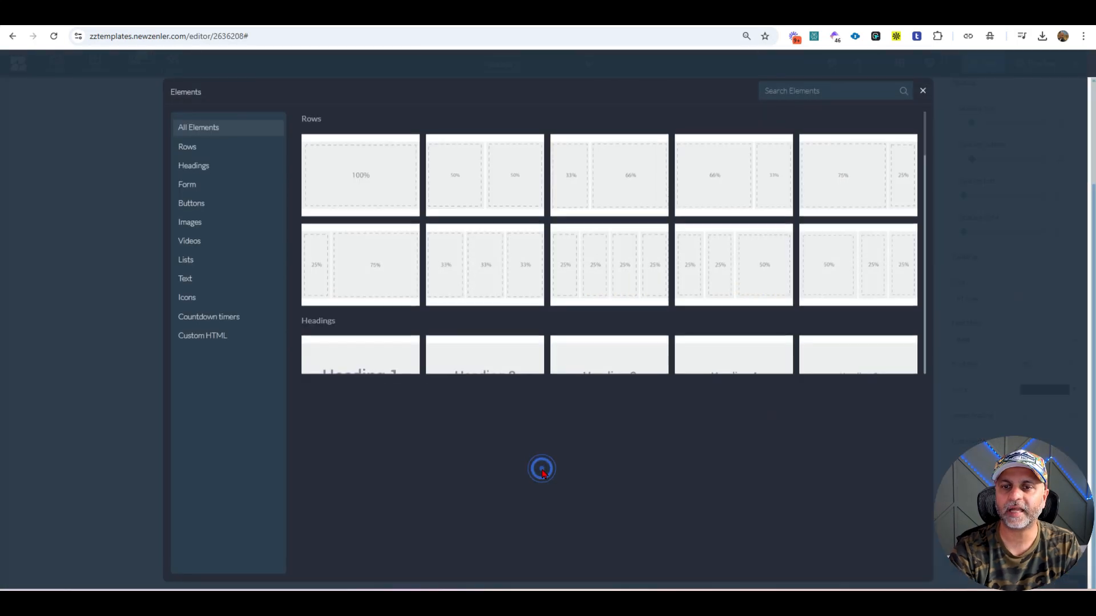
click(485, 190)
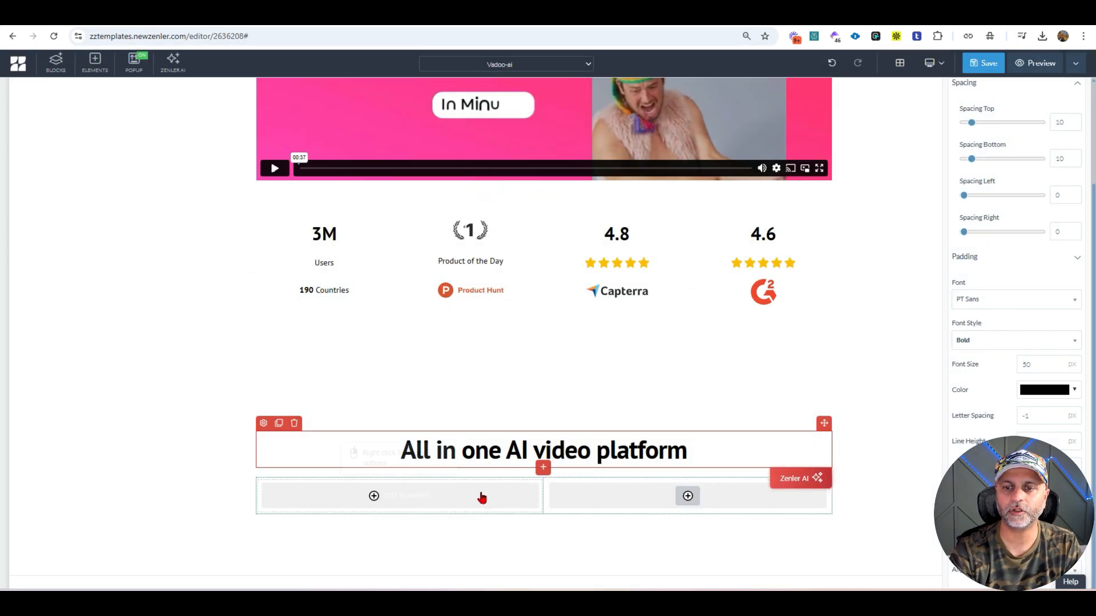
click(372, 495)
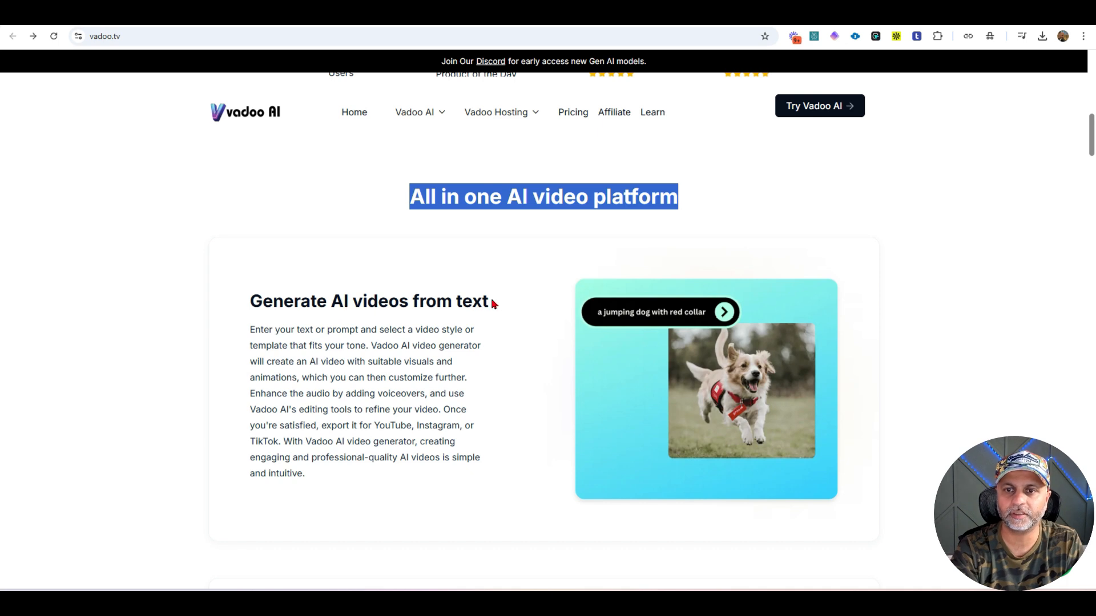
drag(492, 302, 246, 312)
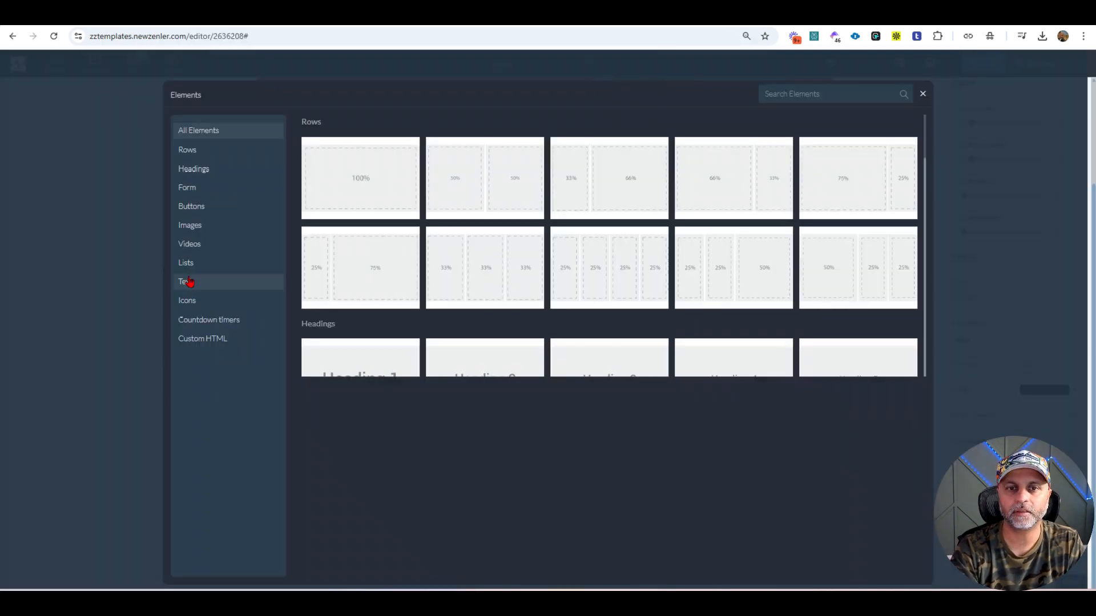
click(190, 281)
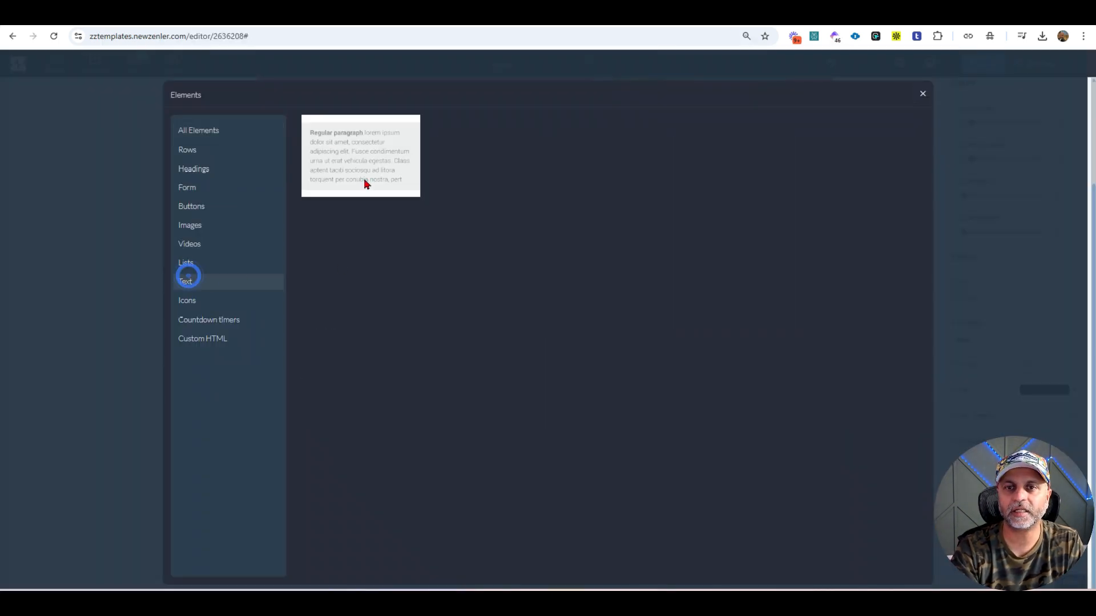
click(580, 447)
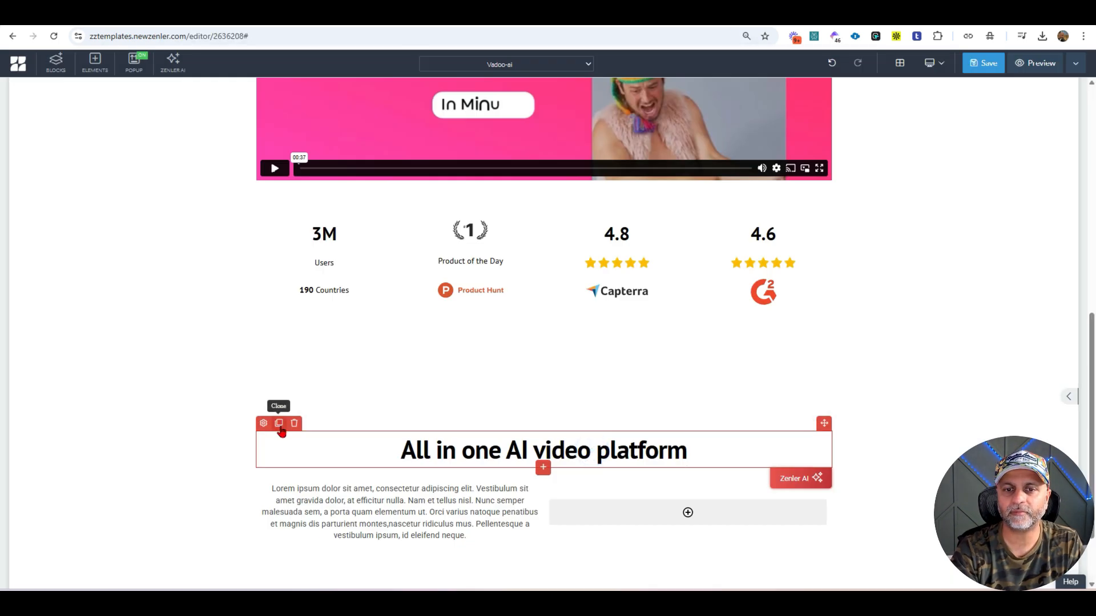
- Clone the All in one AI video platform heading and move the copy above the paragraph in the left column
click(279, 424)
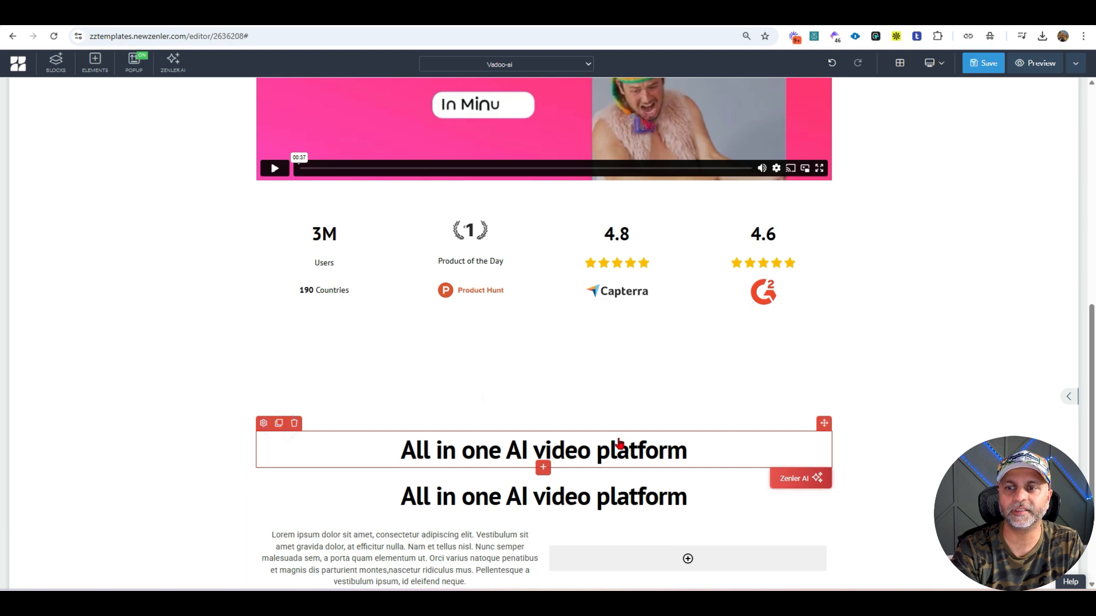
click(662, 494)
drag(824, 470, 464, 545)
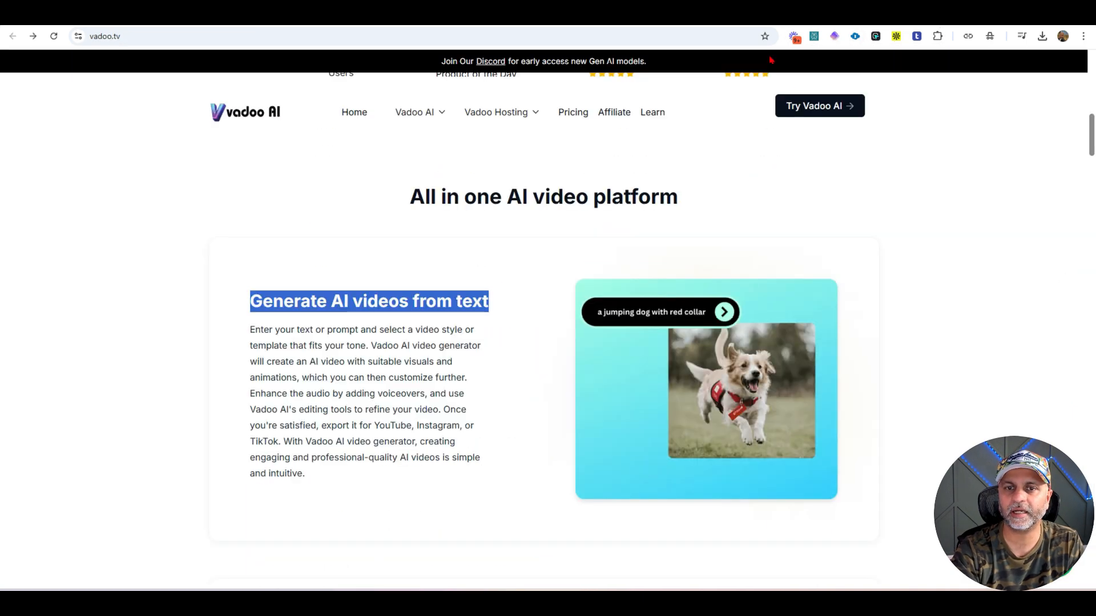
- Change the cloned heading's text to Generate AI videos from text and its font size to 30 px
click(875, 36)
click(864, 95)
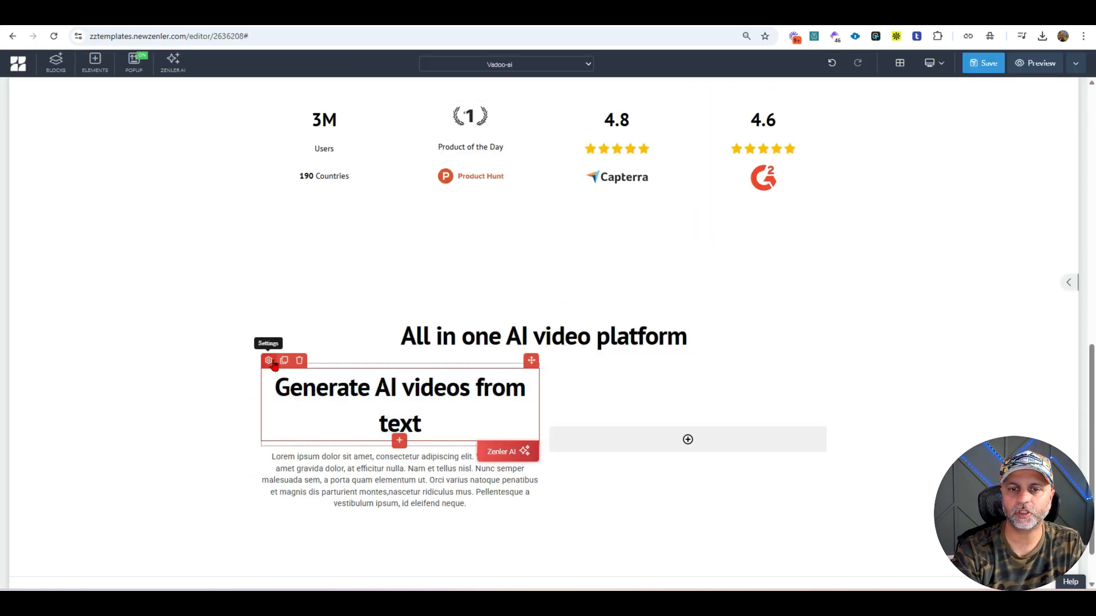
click(269, 360)
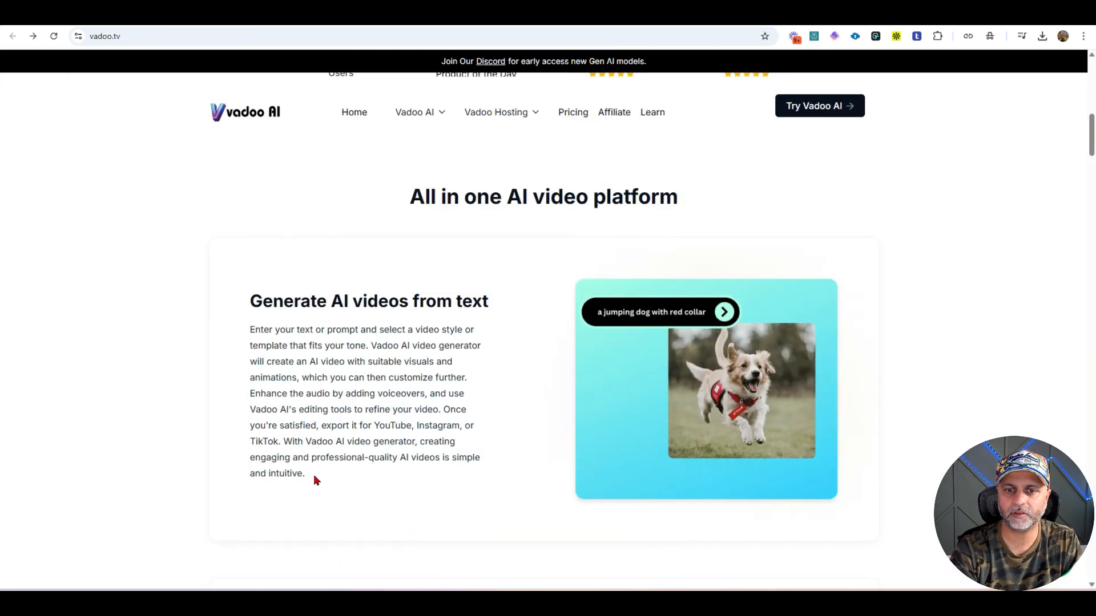
- Replace the placeholder paragraph with the description under Generate AI videos from text copied from the Vadoo AI page
drag(315, 477, 250, 332)
key(ctrl+c)
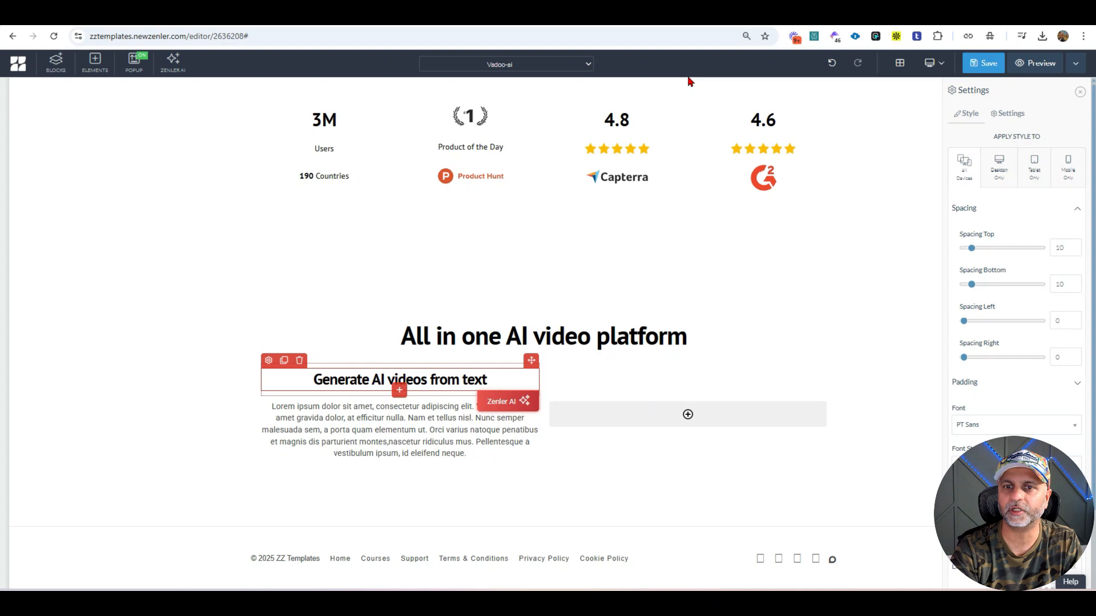
key(ctrl+a)
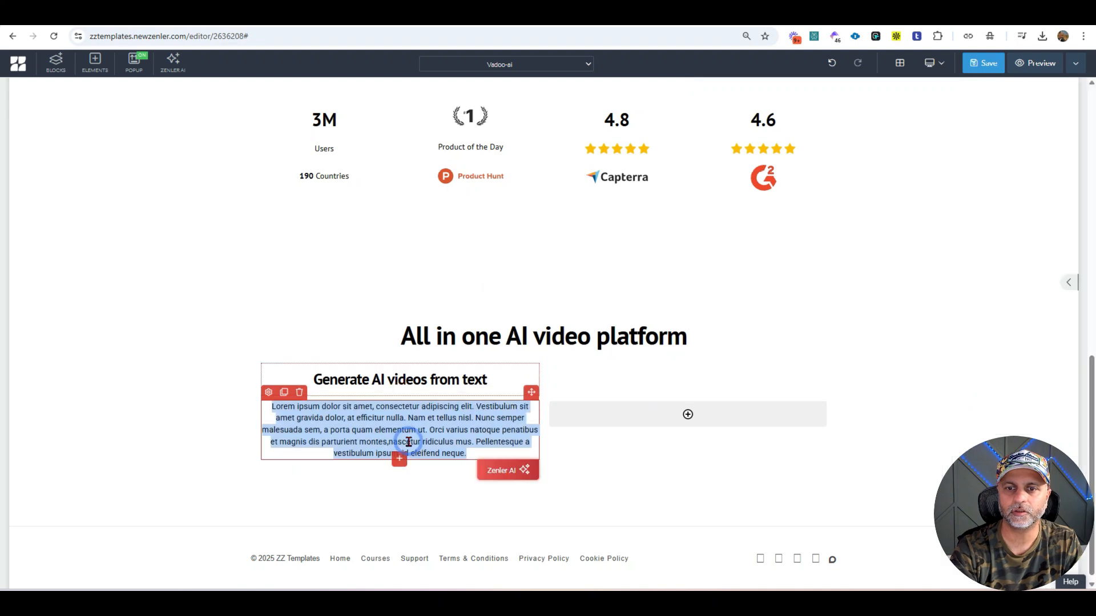
key(ctrl+v)
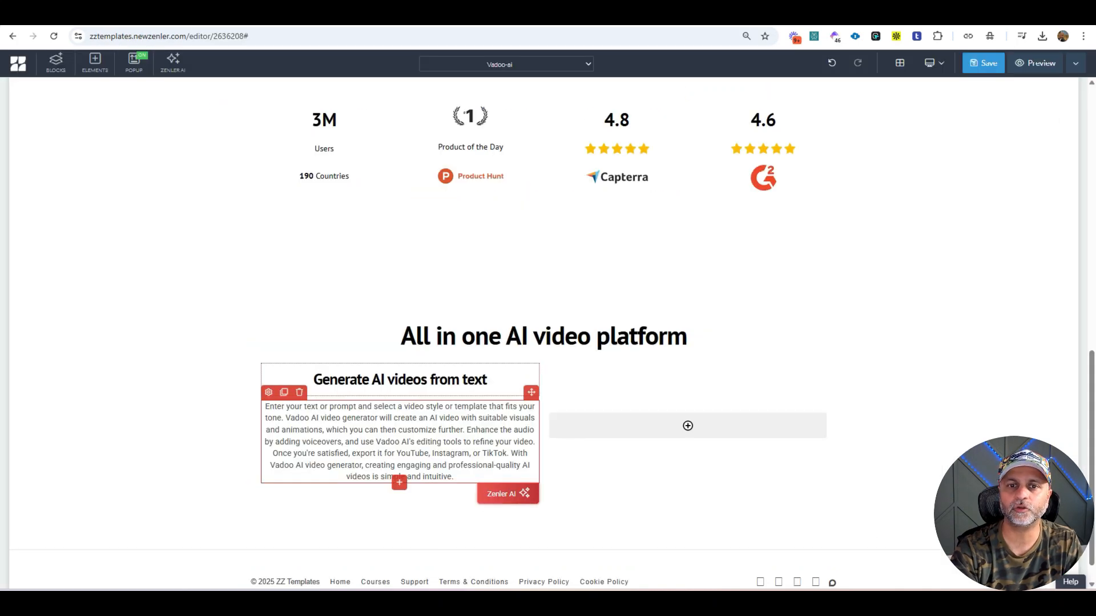
- Left-align the Generate AI videos from text heading and the paragraph below it
click(270, 362)
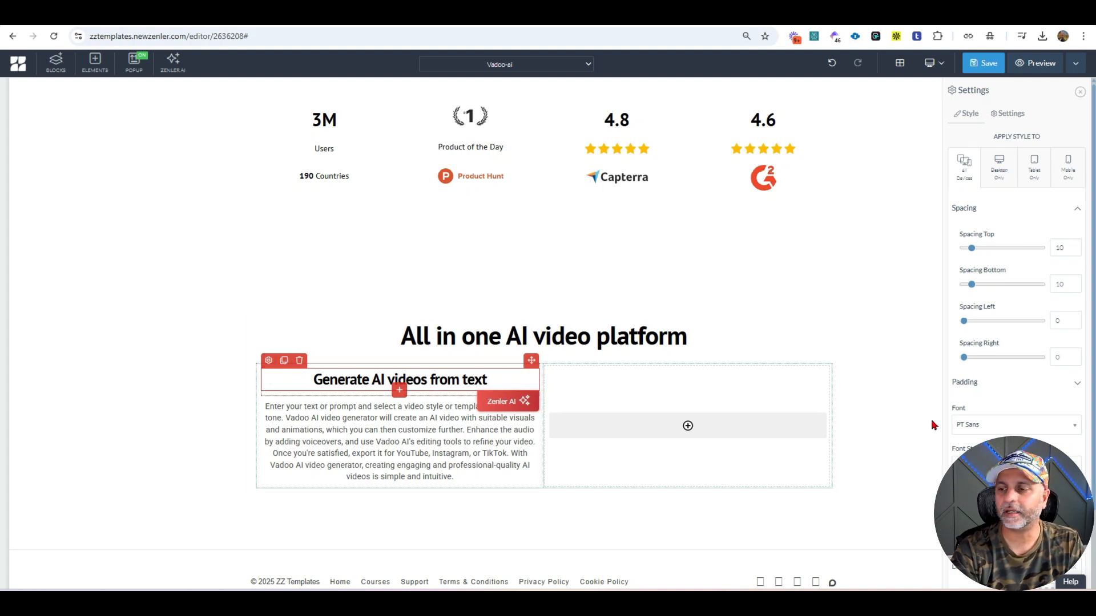
scroll(1016, 285, down, 2)
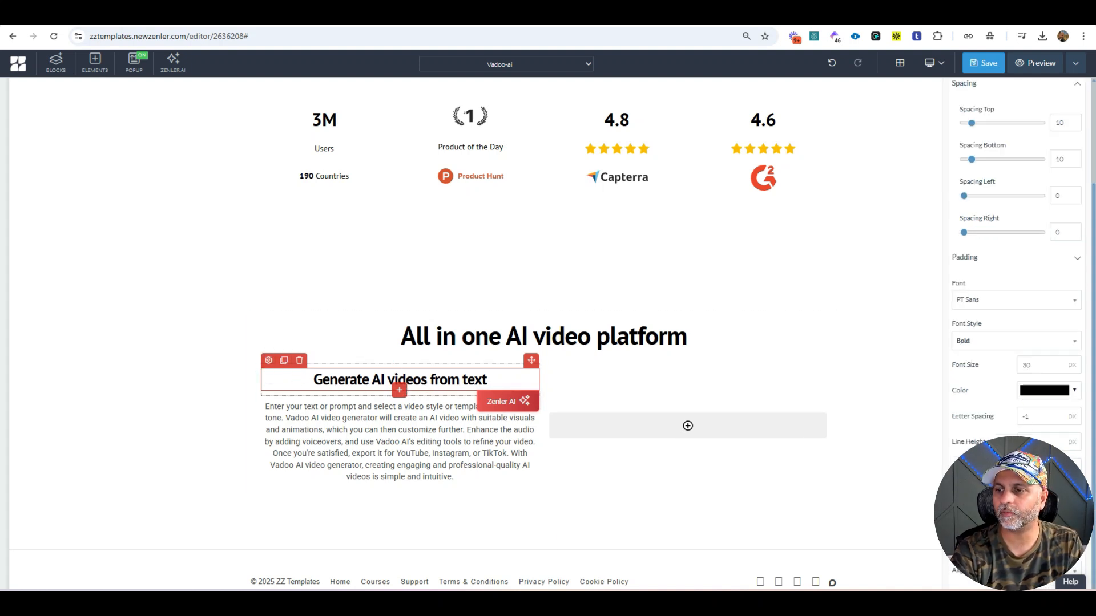
click(350, 421)
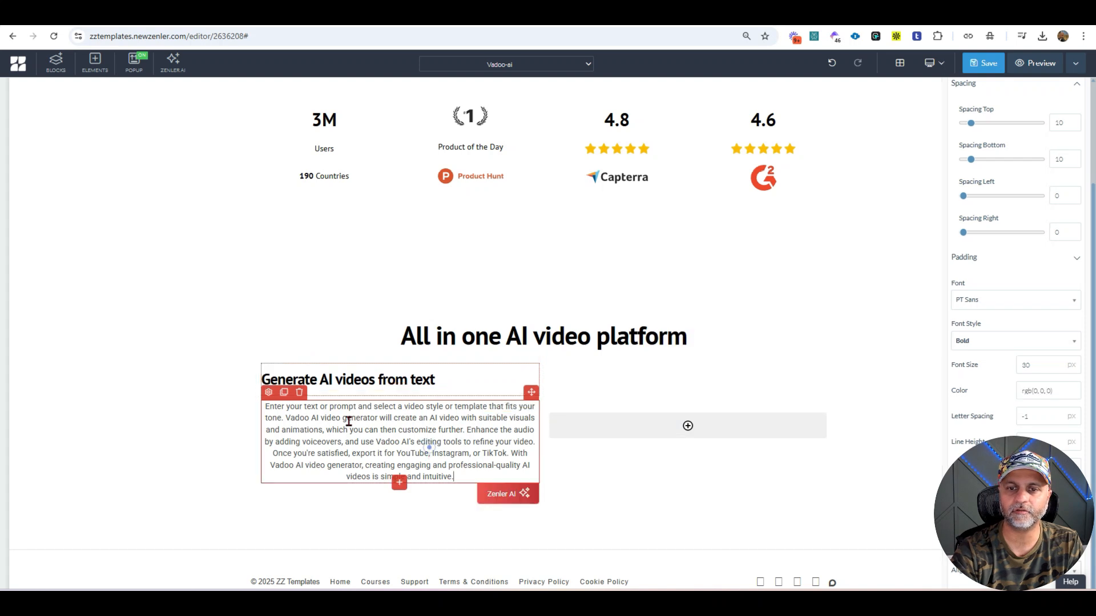
scroll(1016, 285, down, 2)
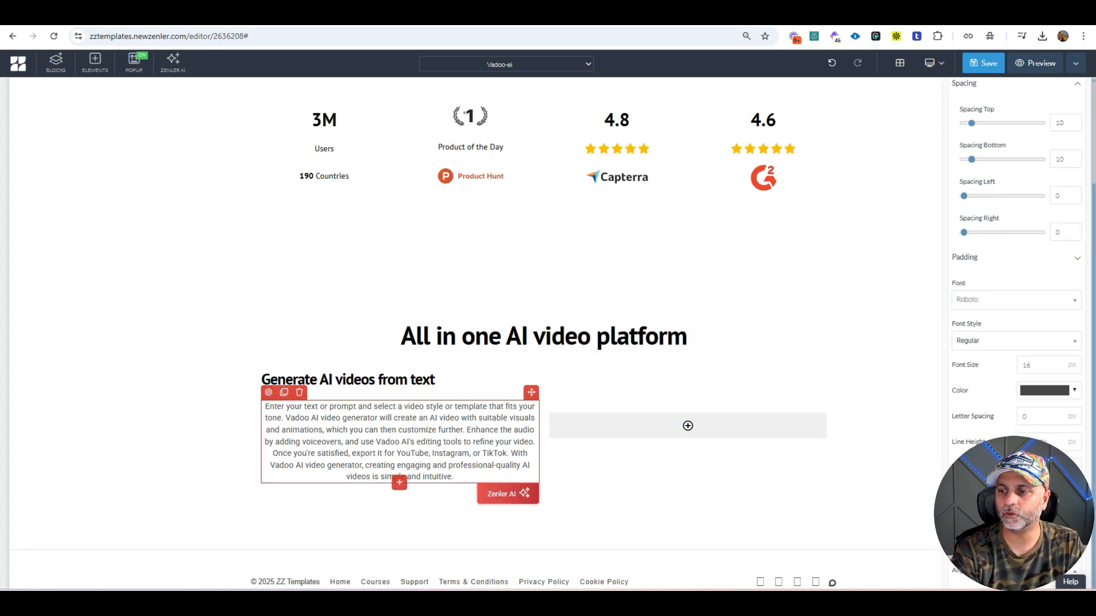
click(1016, 513)
- Format the description paragraph in black PT Sans with a line height of 25 px
click(1044, 391)
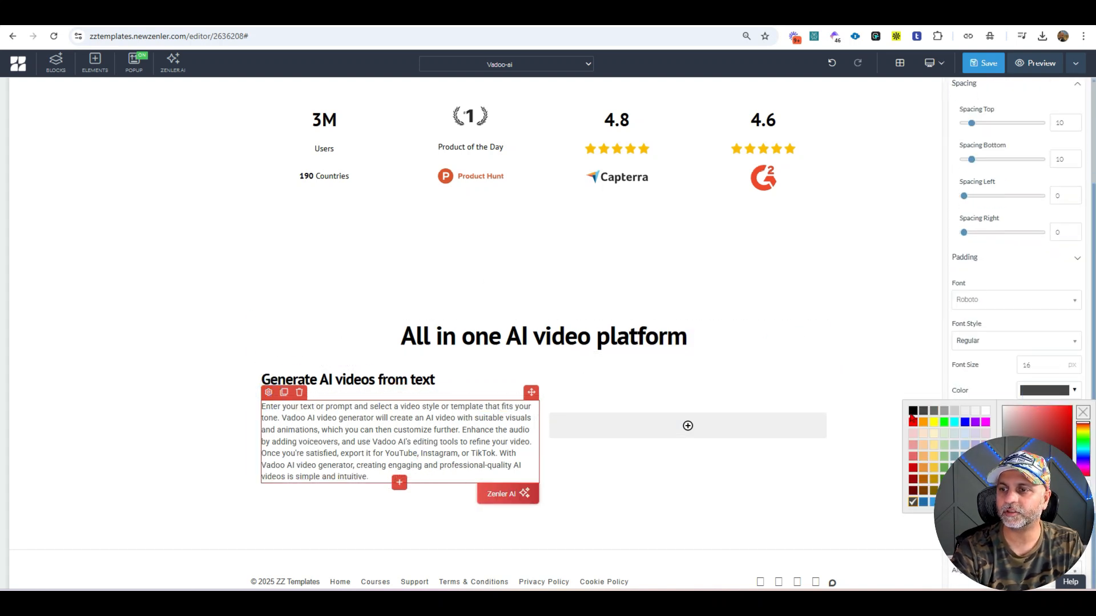
click(912, 415)
click(1002, 302)
text(p)
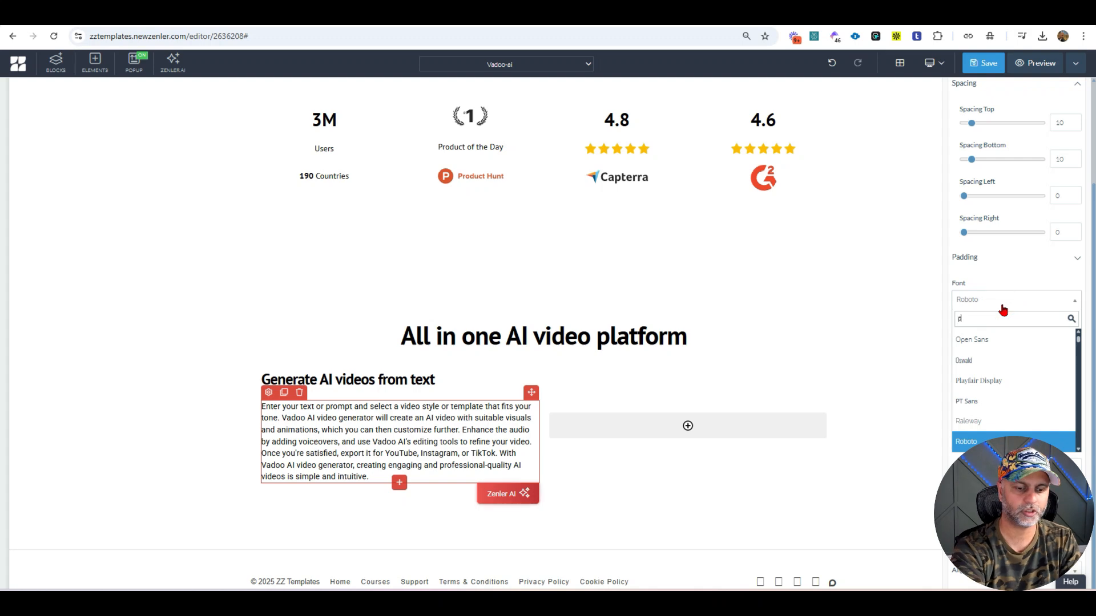
text(t)
click(1008, 361)
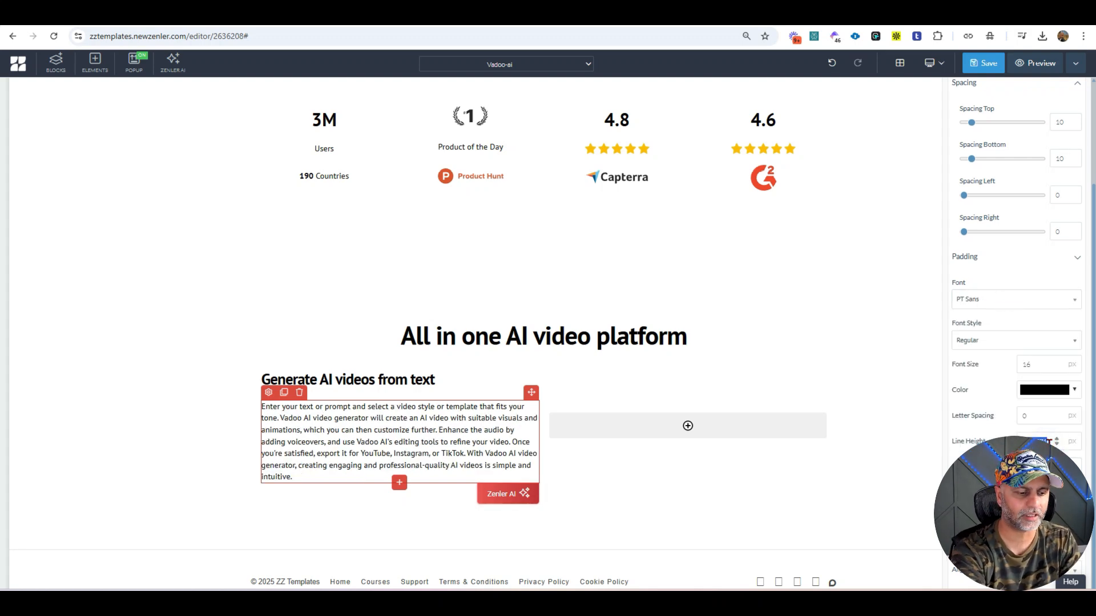
text(25)
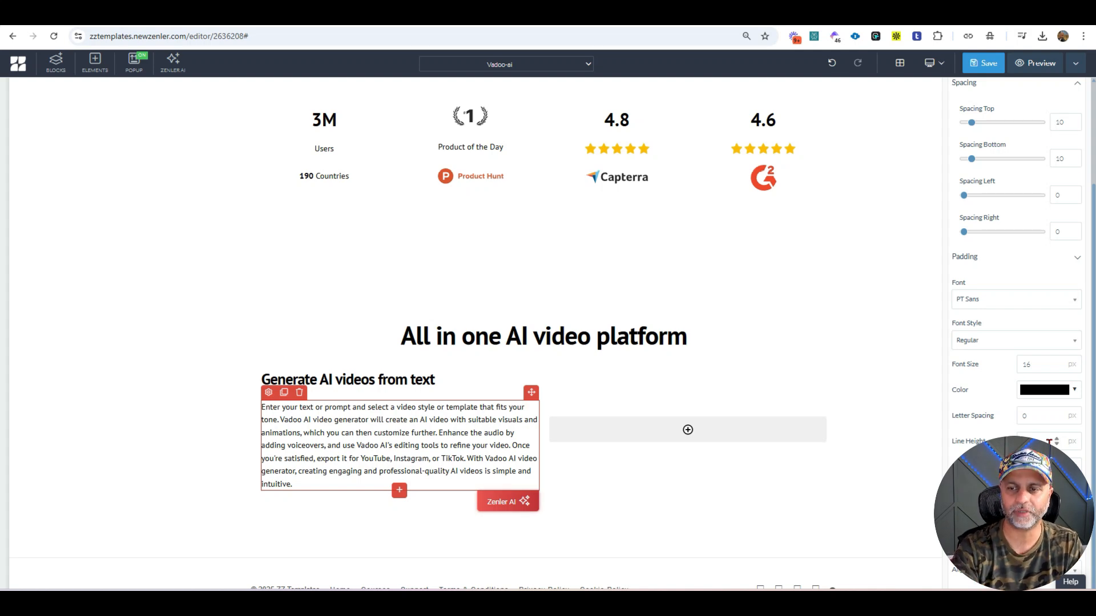
- Add the jumping dog image to the row's empty right column with a border corner of 20 px
click(685, 429)
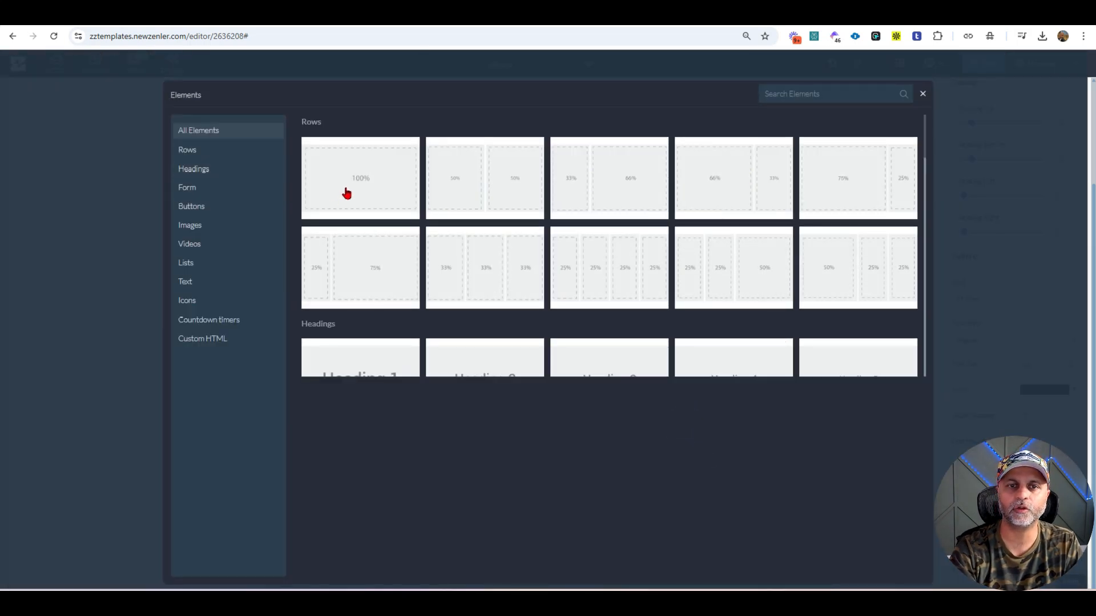
click(210, 226)
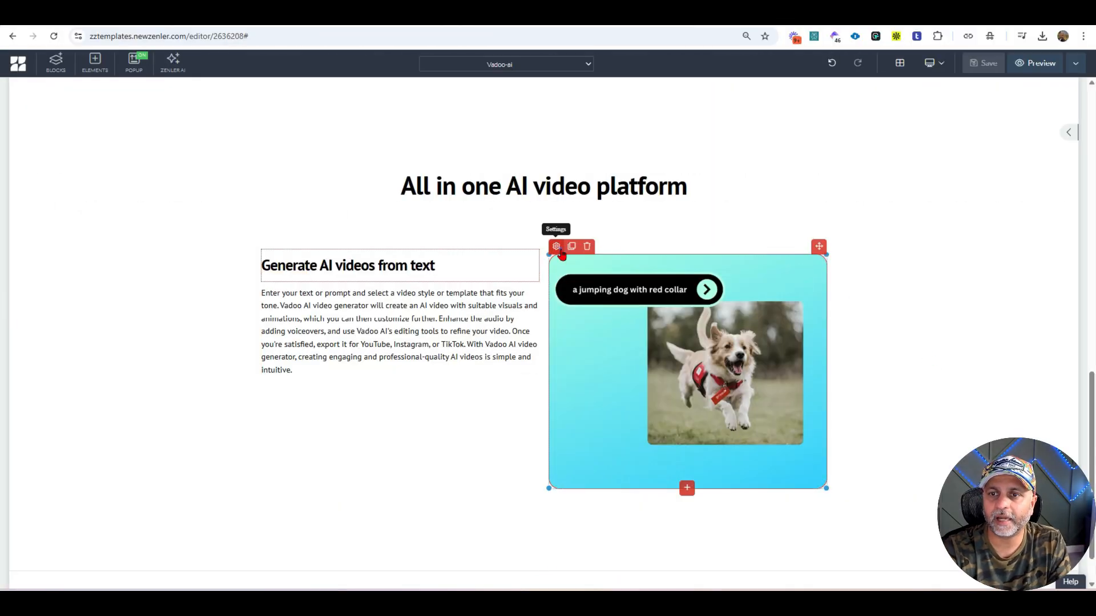
click(556, 246)
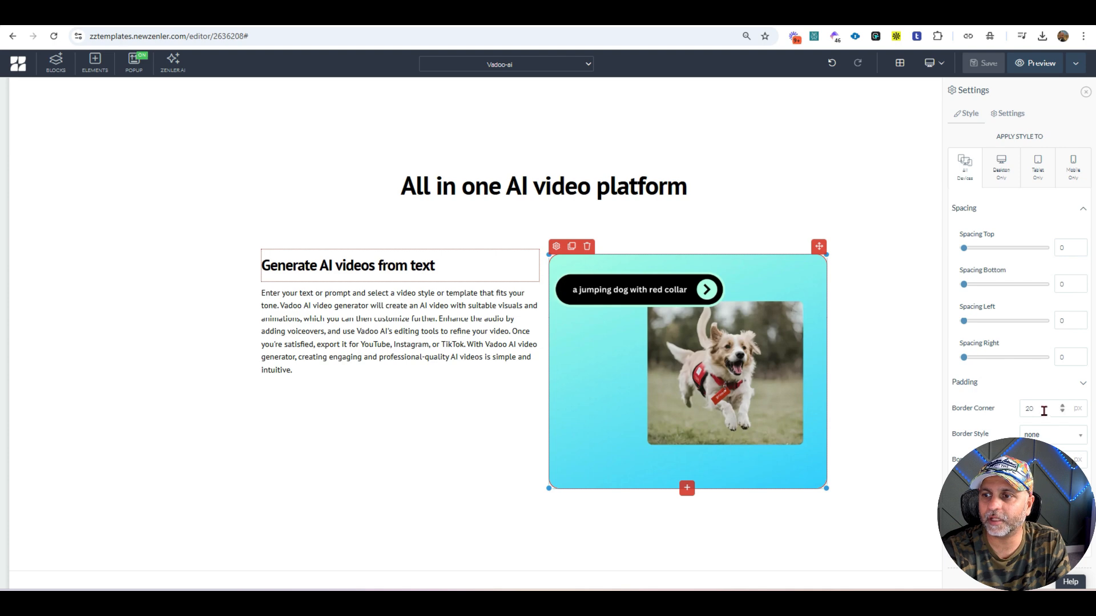
- Open the two-column row's settings and review its spacing and border options
click(494, 478)
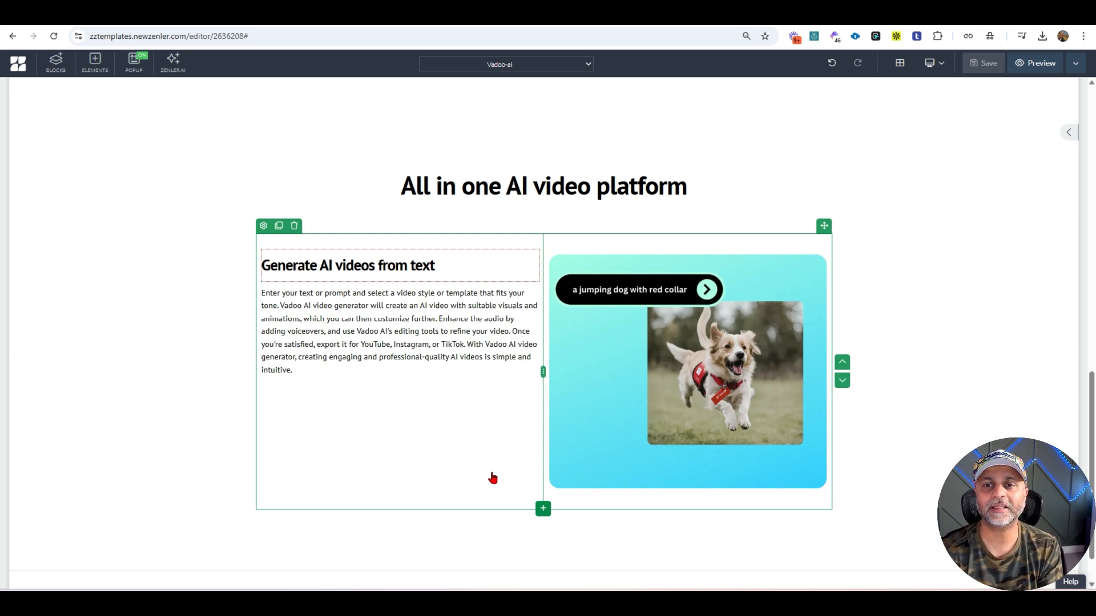
click(264, 226)
scroll(1043, 411, down, 1)
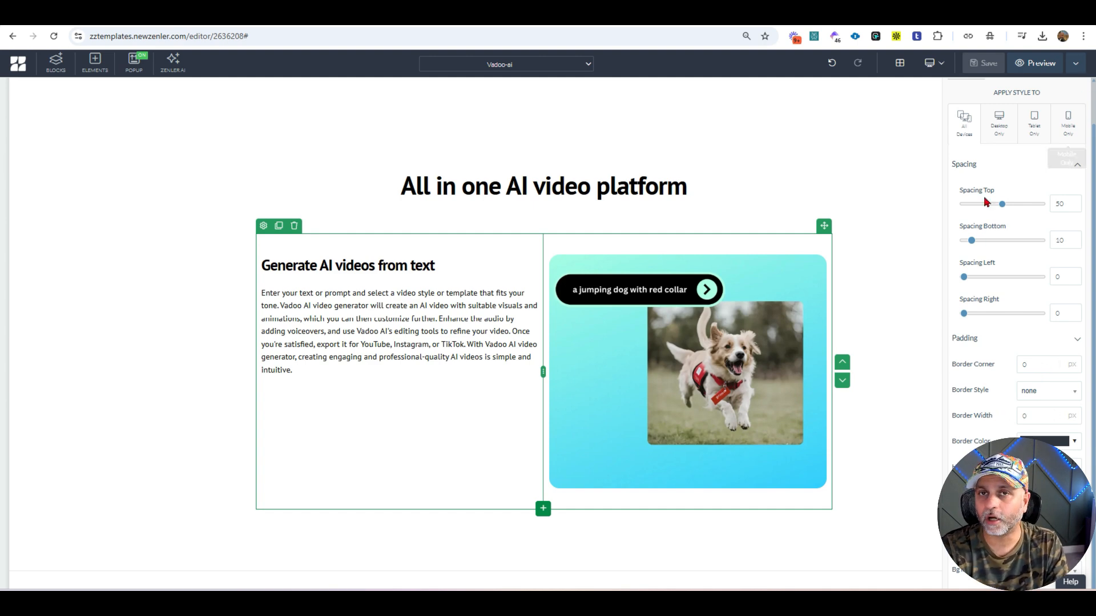
scroll(868, 342, up, 10)
scroll(871, 342, down, 11)
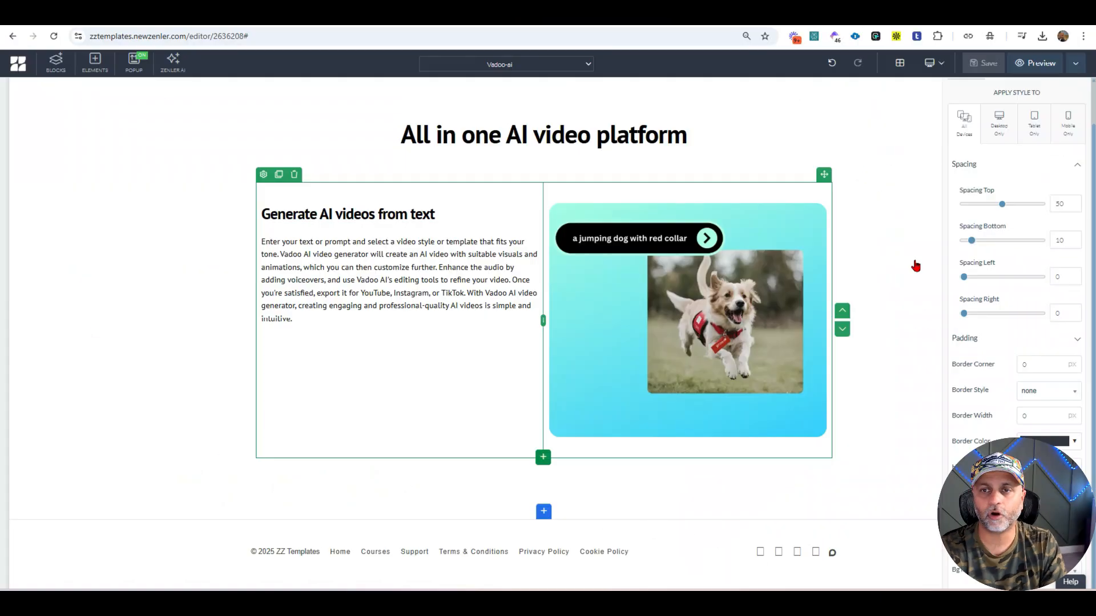
scroll(905, 242, up, 4)
scroll(942, 186, down, 3)
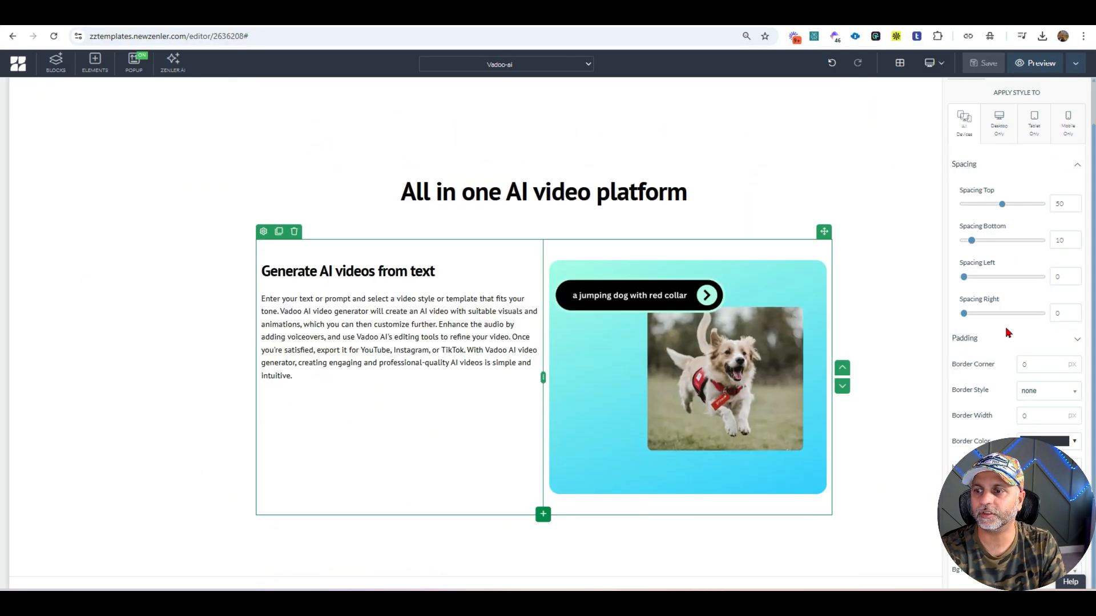
- Close the row settings and inspect the section controls of the All in one AI video platform and statistics sections
click(910, 224)
click(1069, 137)
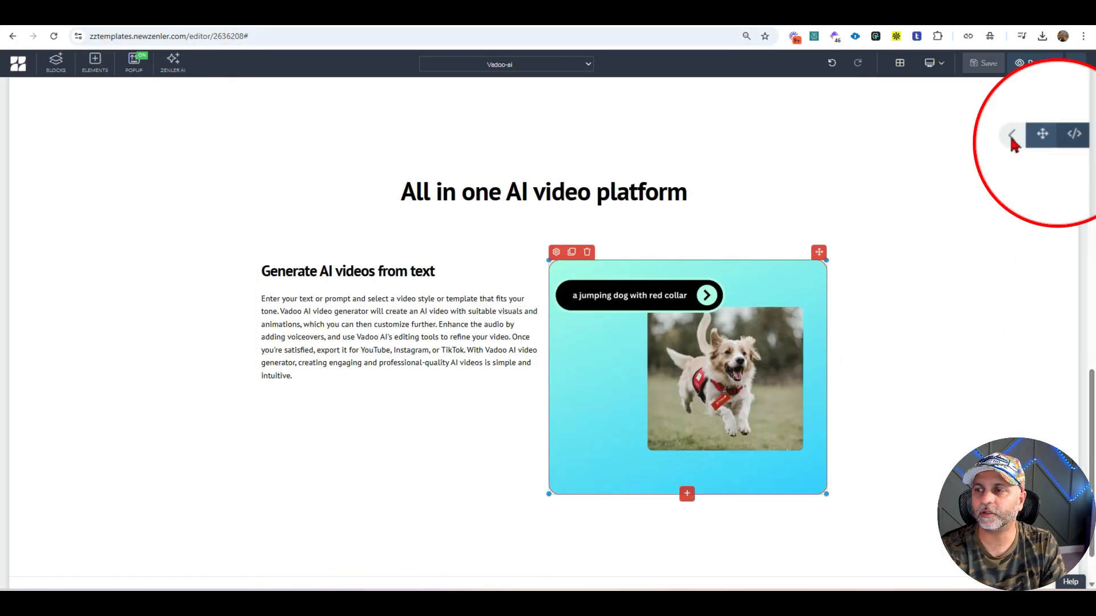
scroll(1009, 232, up, 6)
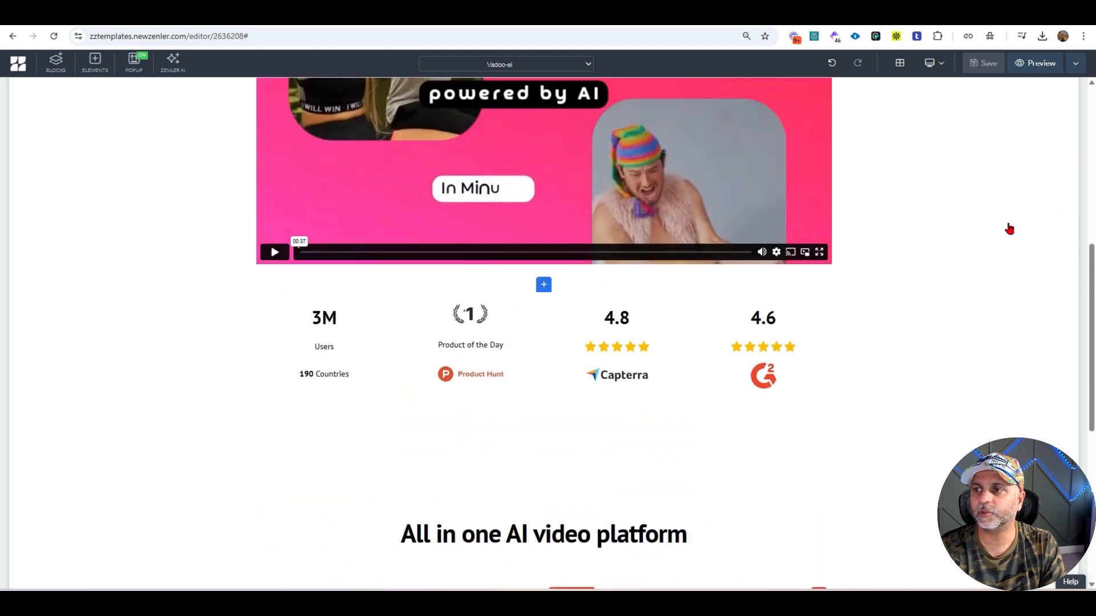
click(1069, 318)
scroll(1076, 322, down, 5)
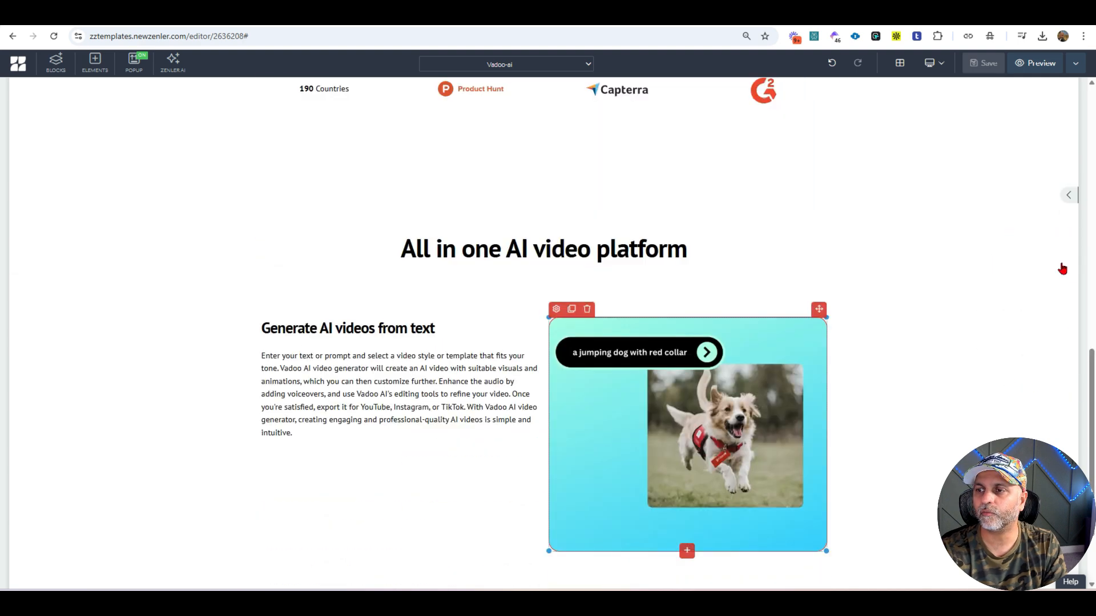
- Open the code of the All in one AI video platform section and copy its entire HTML
click(1073, 195)
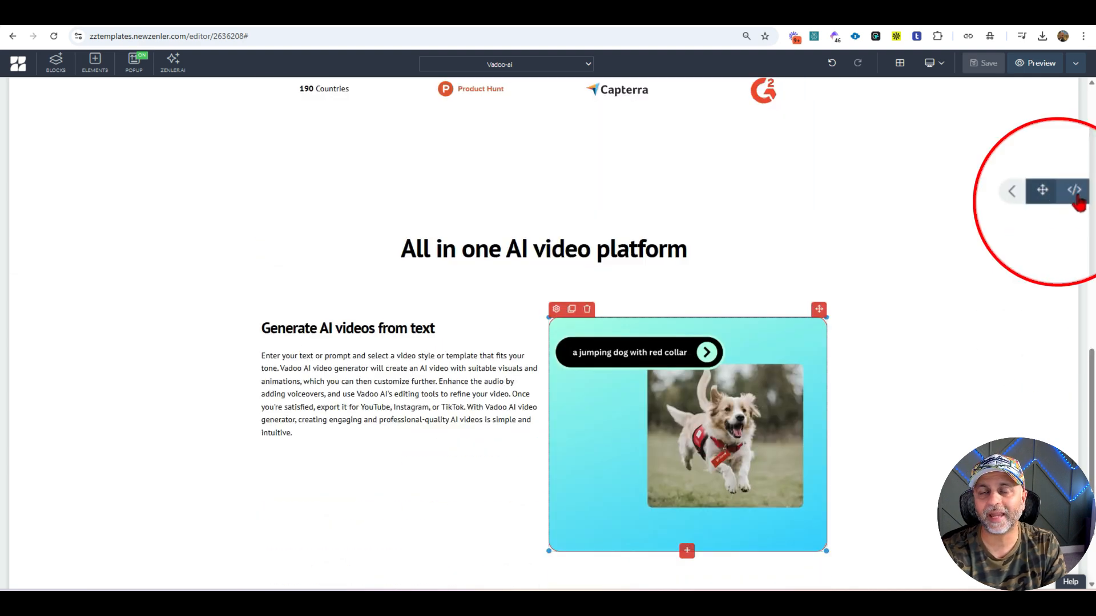
click(1075, 191)
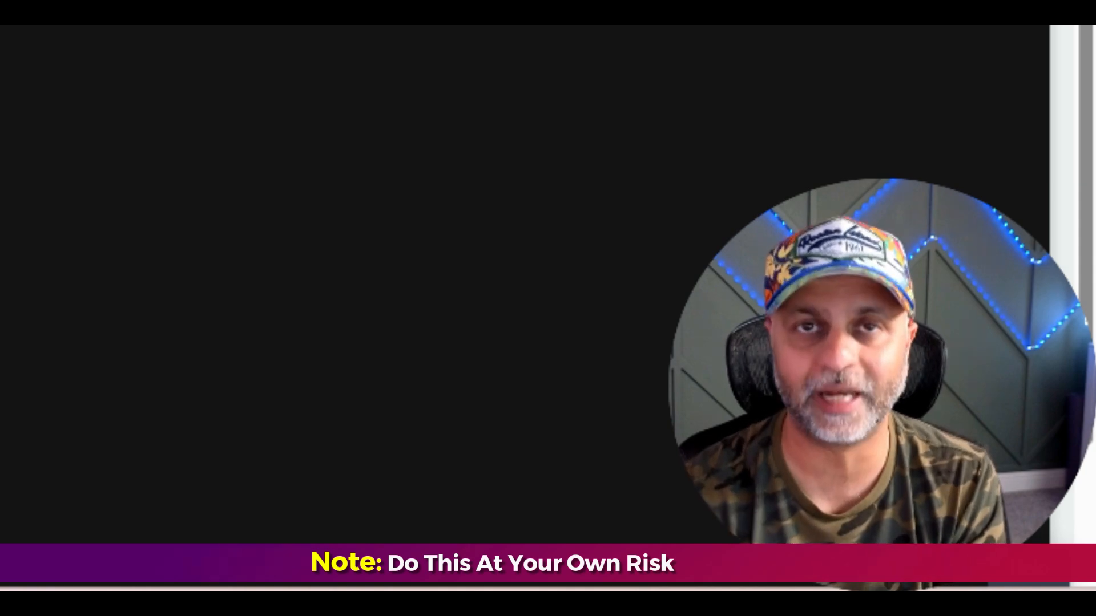
click(508, 280)
key(ctrl+a)
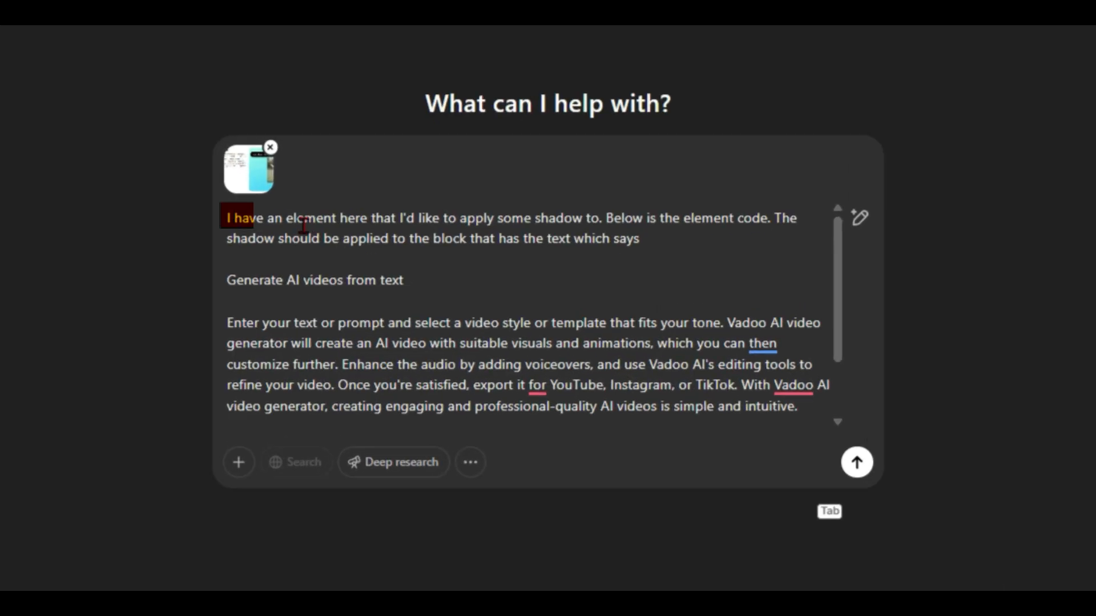
- Switch to ChatGPT and read through the drafted request for a shadow around the block, including its attached screenshot
drag(358, 268, 501, 268)
drag(472, 223, 685, 260)
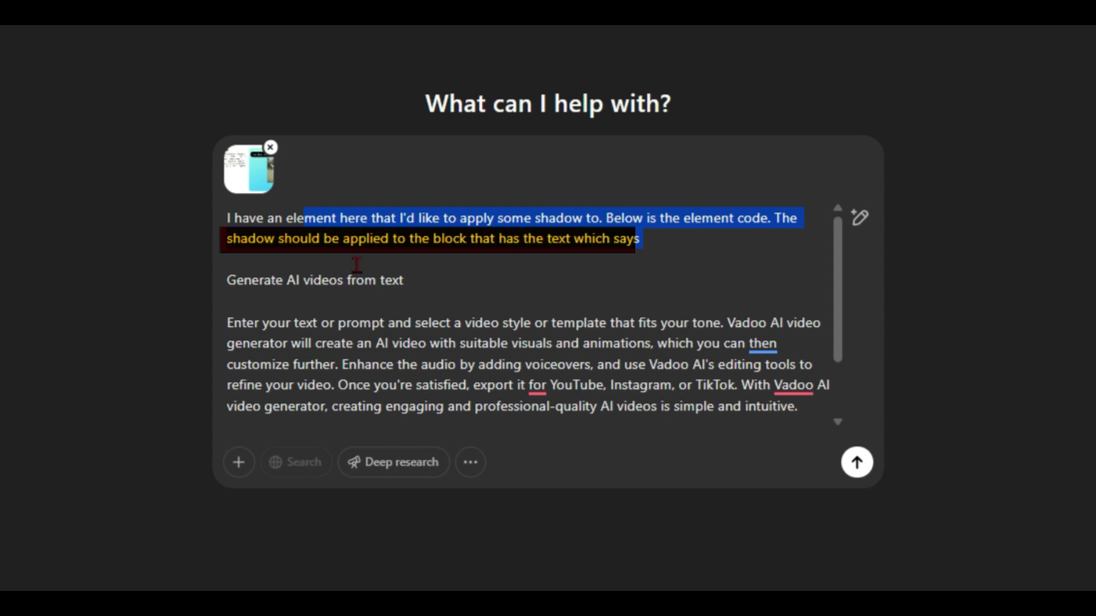
drag(225, 279, 421, 288)
scroll(406, 297, down, 2)
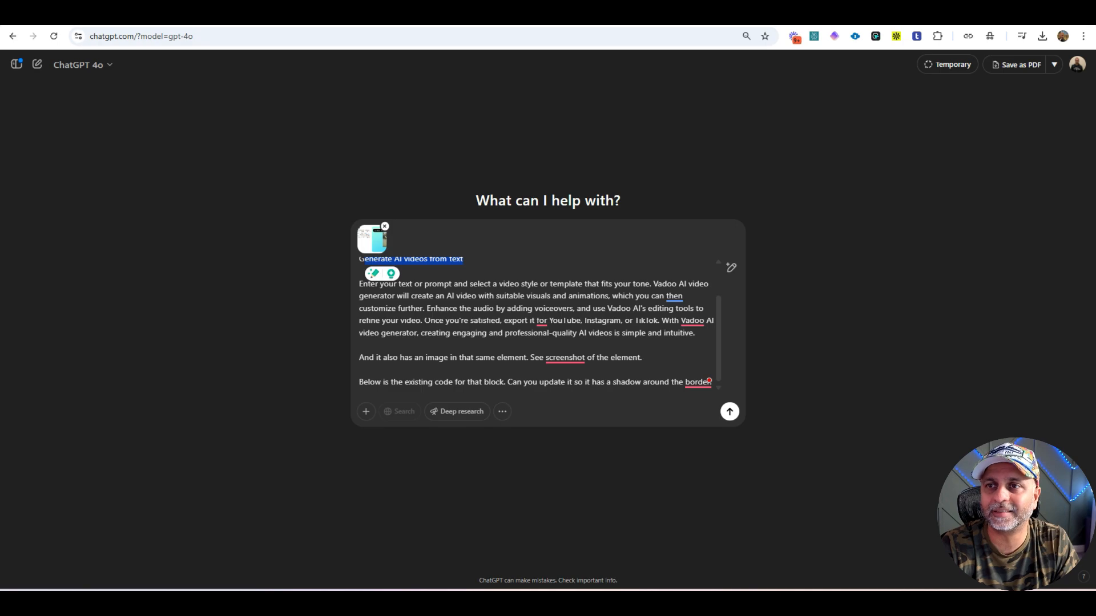
key(ctrl+Tab)
drag(261, 224, 374, 338)
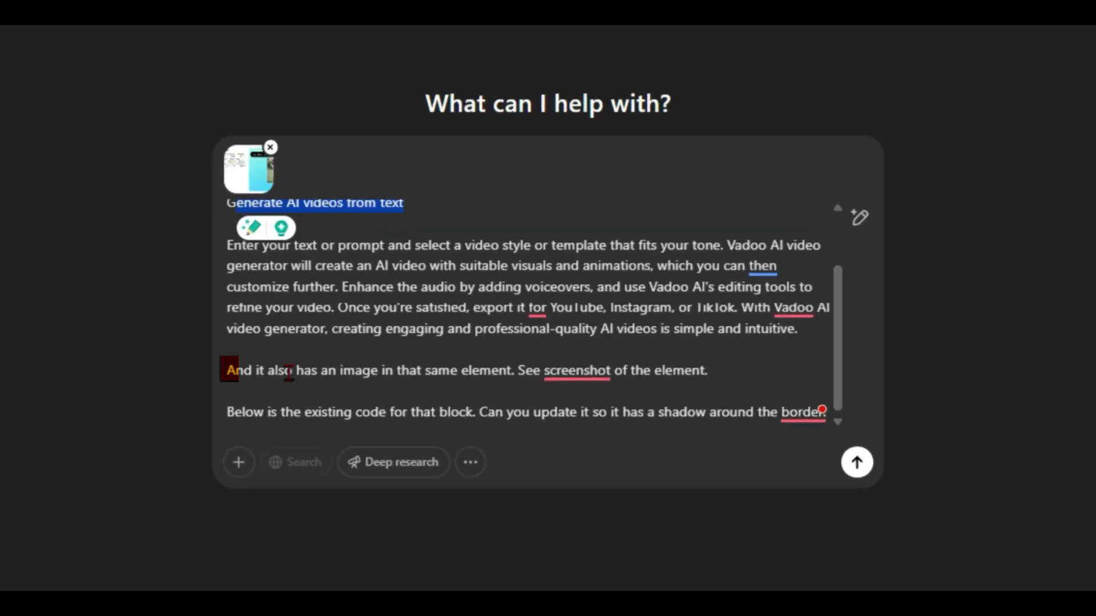
drag(225, 371, 715, 365)
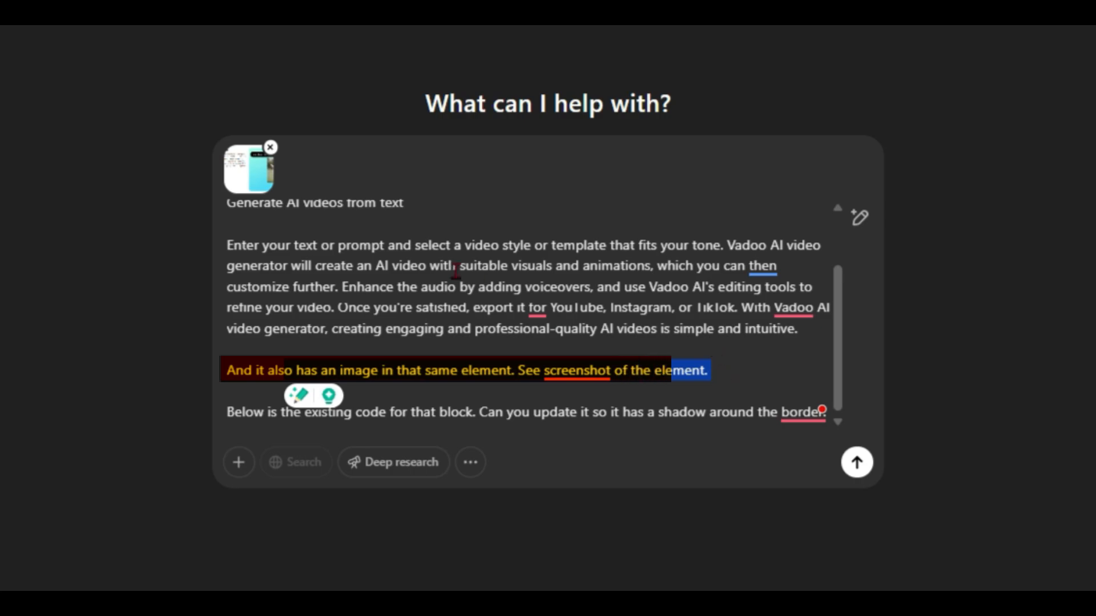
click(250, 168)
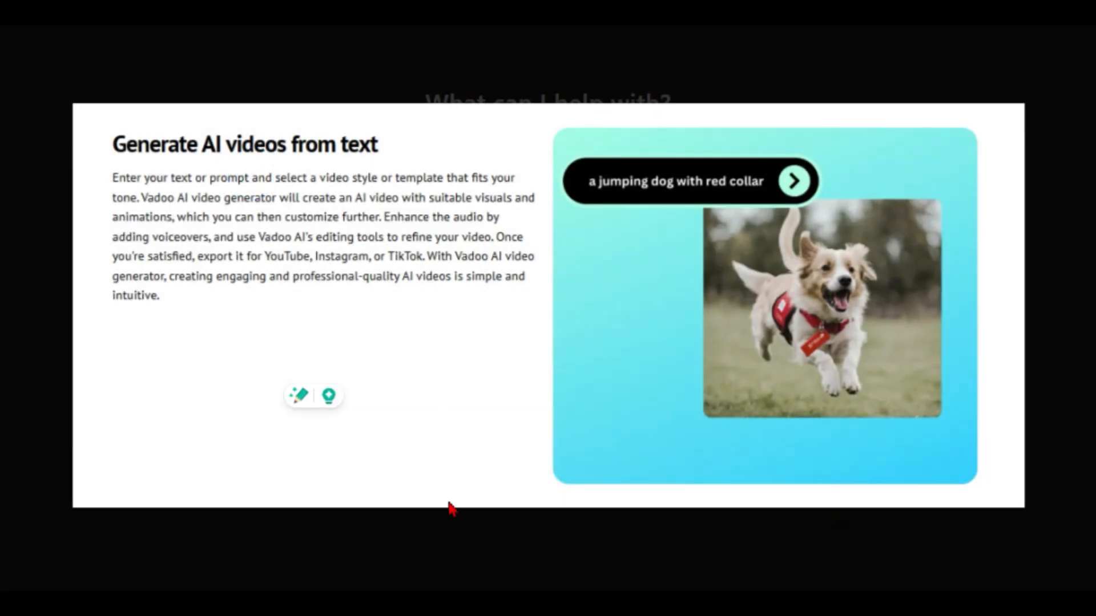
click(444, 541)
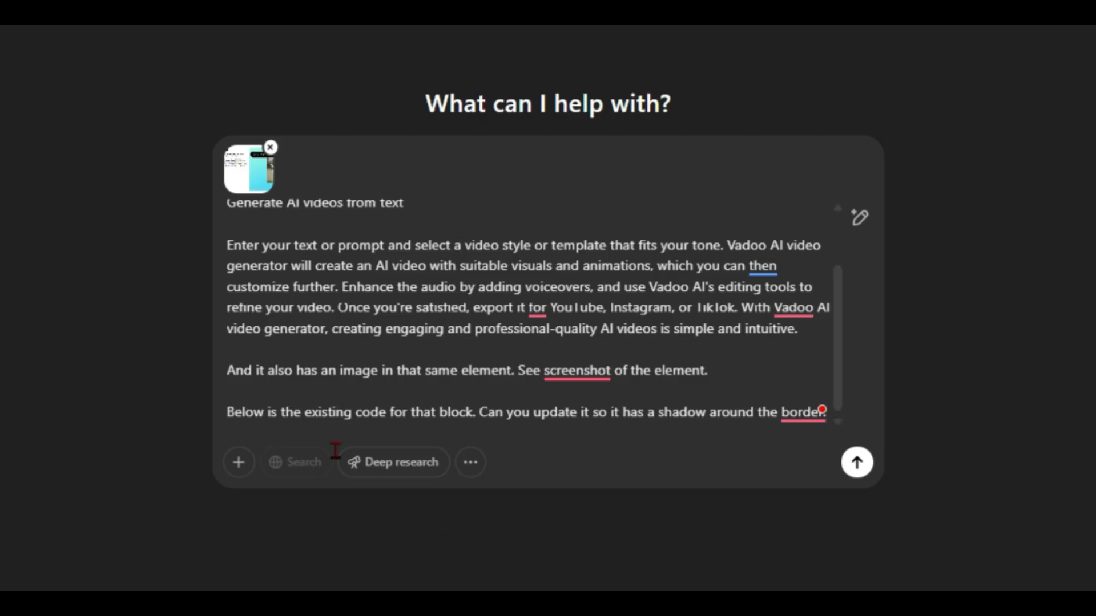
drag(227, 412, 615, 411)
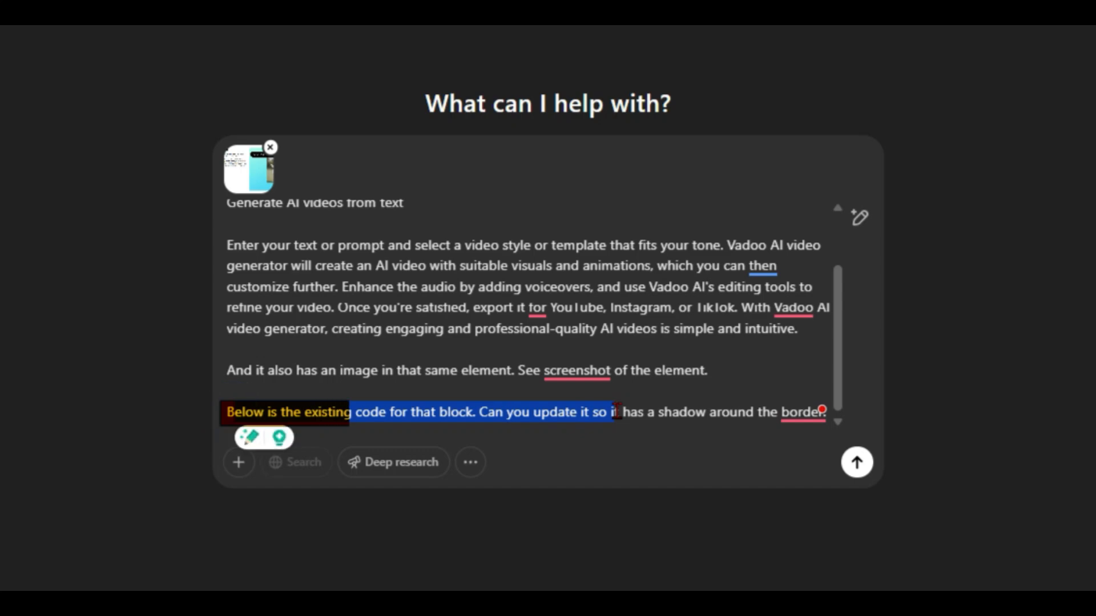
- Insert the copied block code from the clipboard history below the shadow request and send the prompt
key(shift+Return)
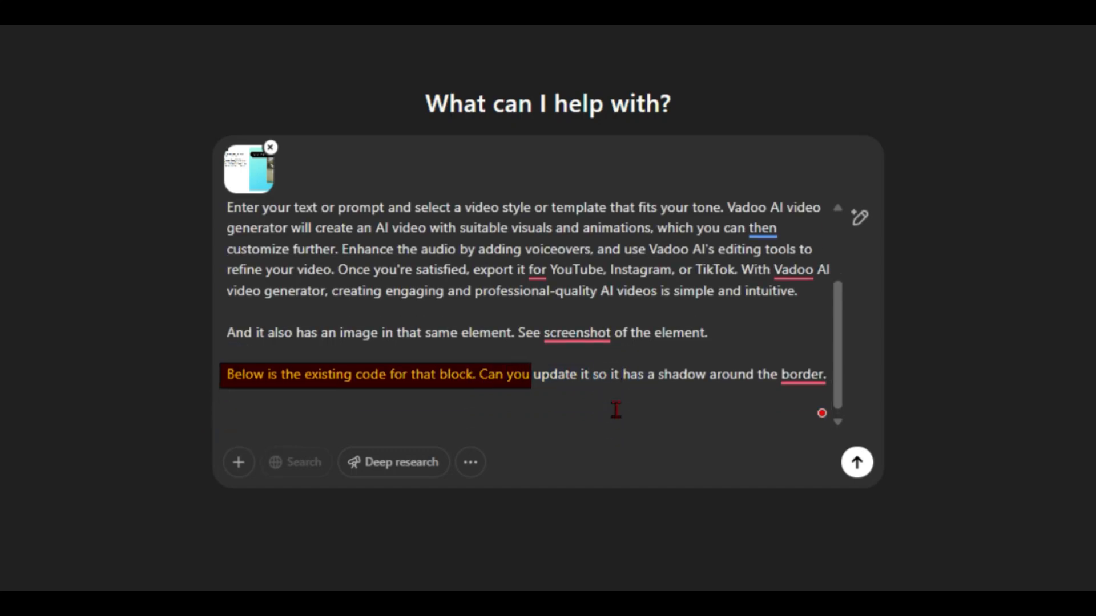
key(super+v)
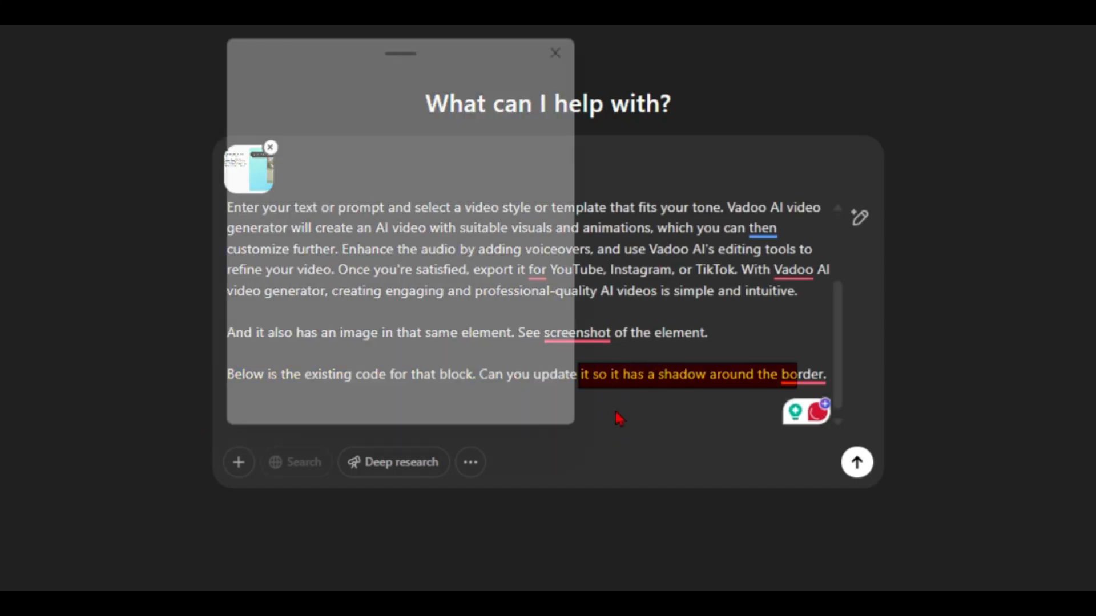
key(Down)
key(Down)
key(Down)
key(Return)
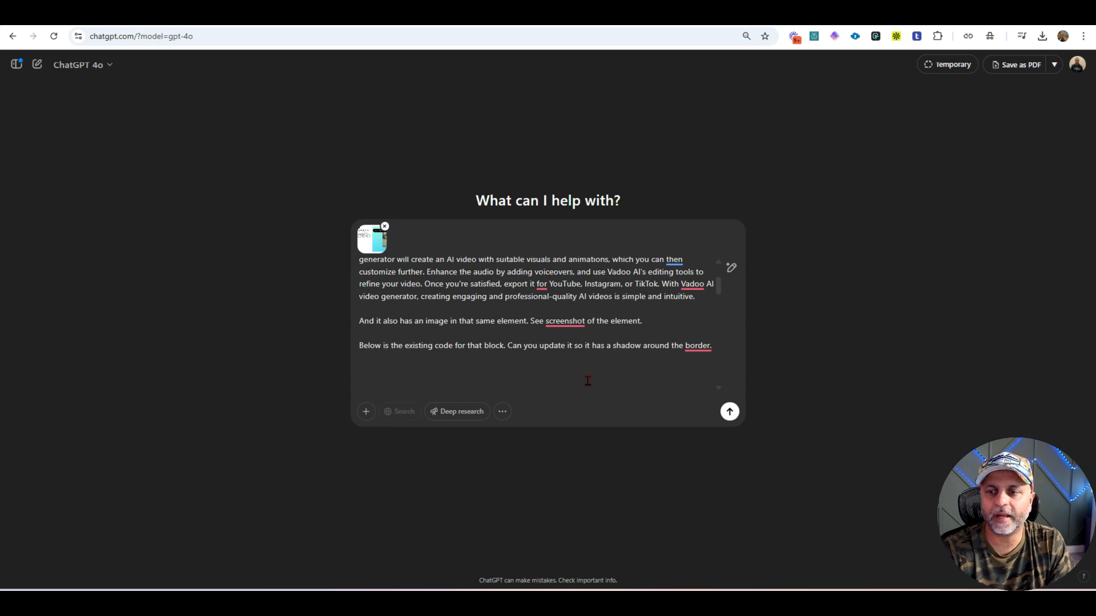
click(729, 412)
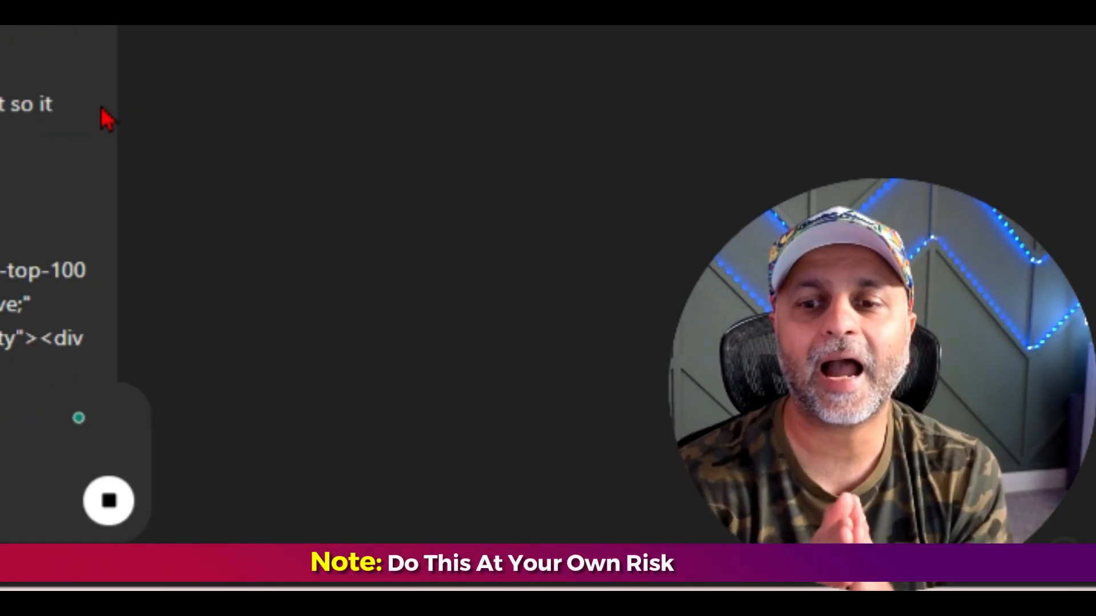
- Examine ChatGPT's modified code with the added box-shadow and its list of changes made
scroll(97, 104, down, 5)
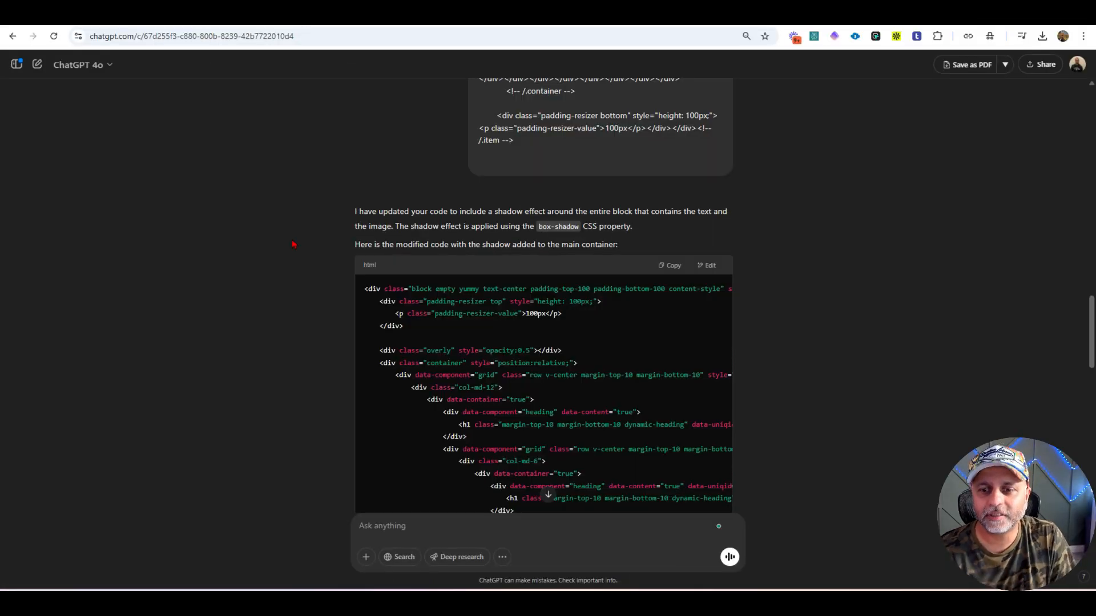
scroll(557, 367, down, 20)
scroll(557, 368, up, 4)
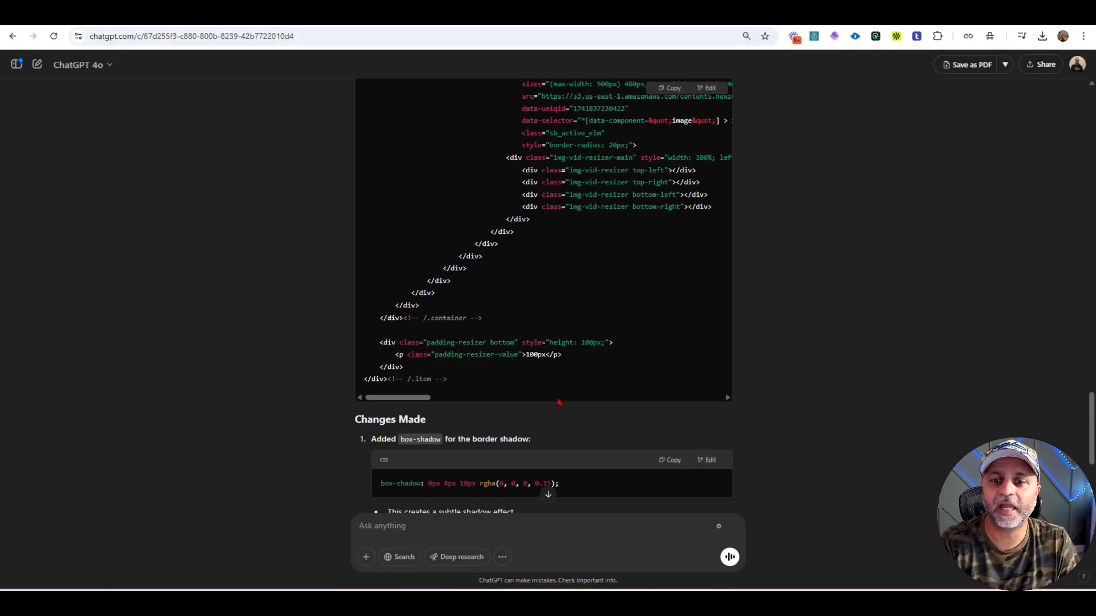
scroll(672, 215, up, 10)
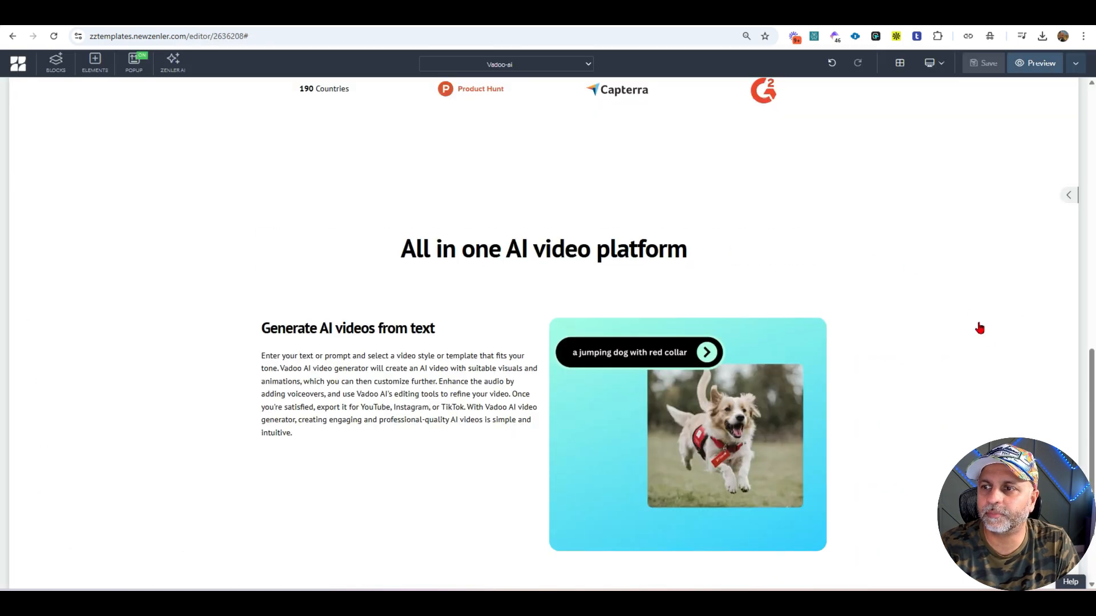
- In the Zenler editor, replace the All in one AI video platform section's code with ChatGPT's modified version and save it
mouse_move(1072, 200)
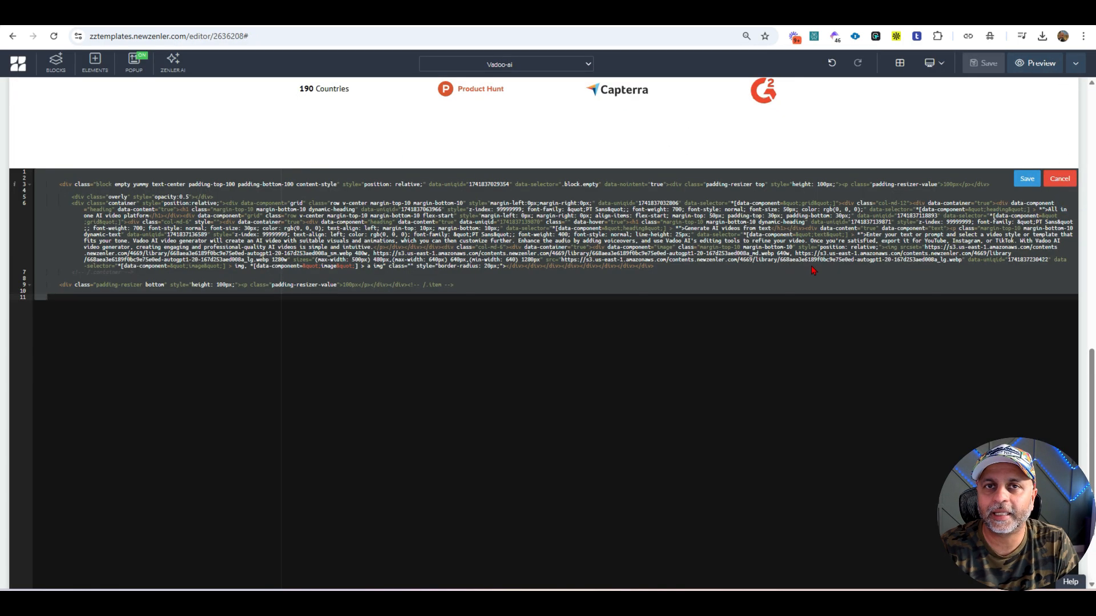
key(ctrl+v)
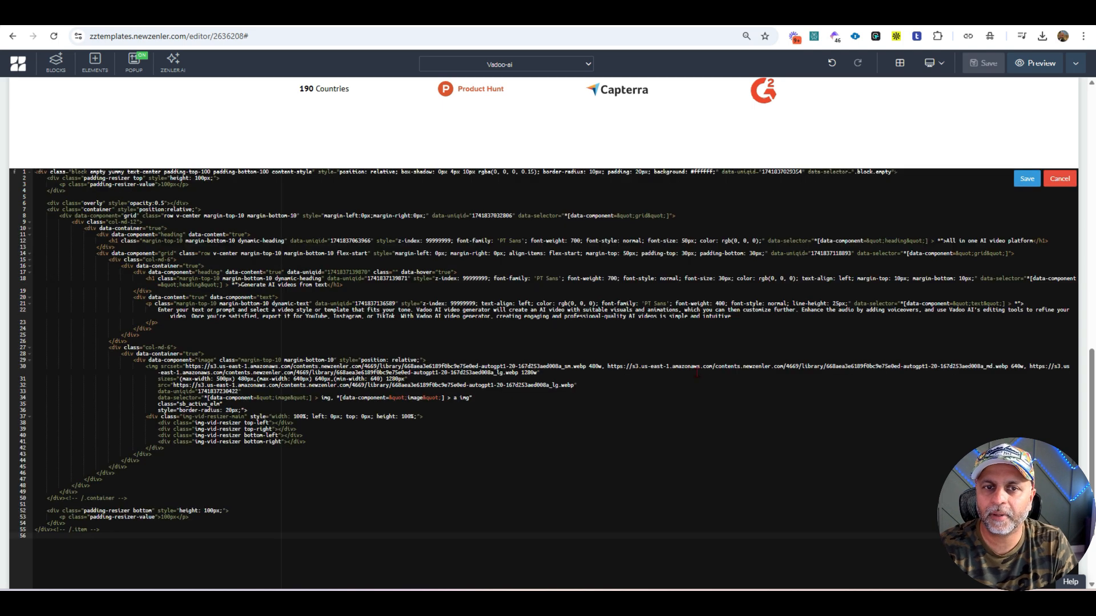
click(1027, 179)
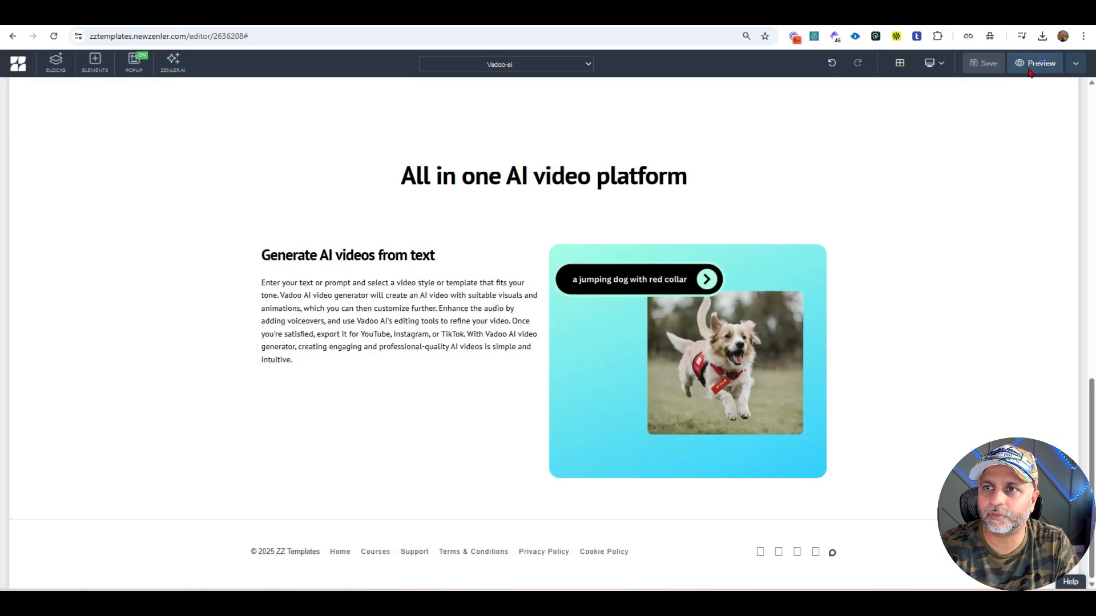
- Preview the page and check how the shadow looks around the All in one AI video platform section
drag(262, 224, 292, 330)
key(F5)
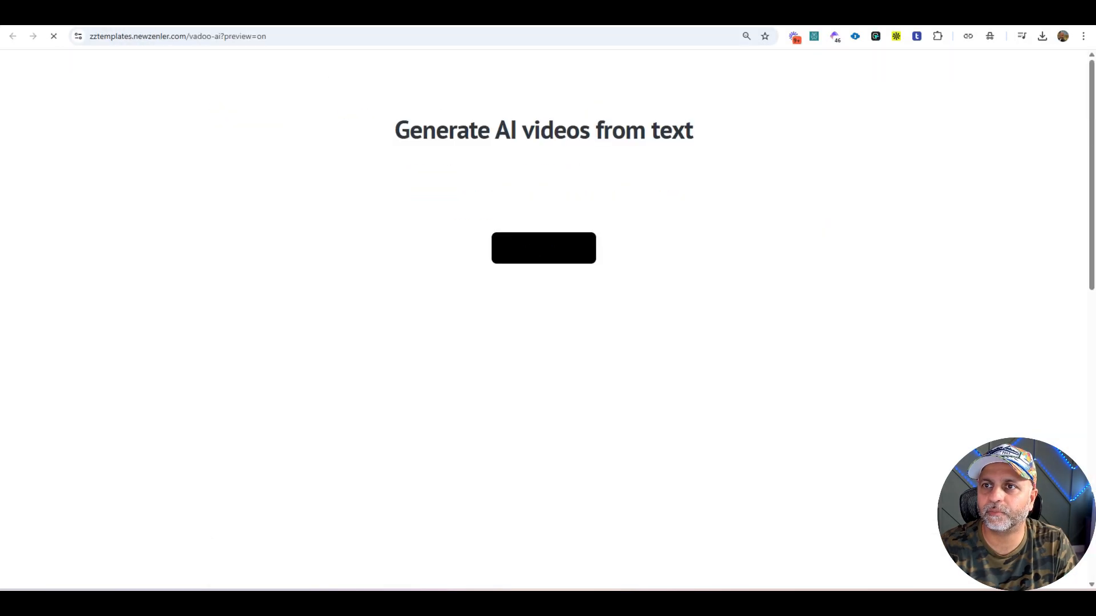
scroll(913, 291, up, 1)
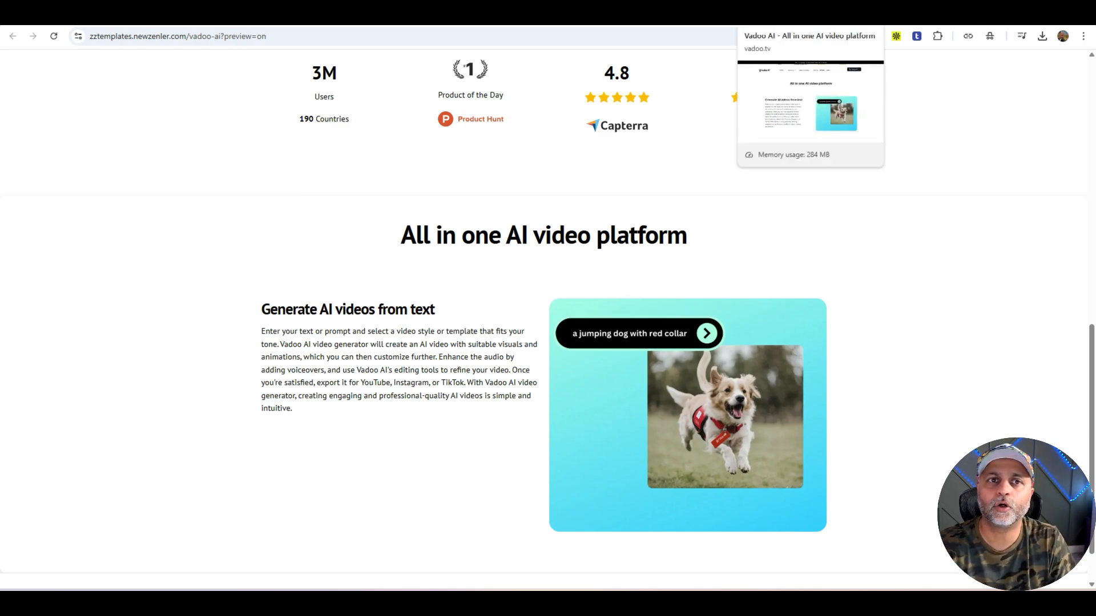
- Capture the reference section on vadoo.tv and send the screenshot to ChatGPT, asking for the shadow just around that element, not the entire box
click(768, 16)
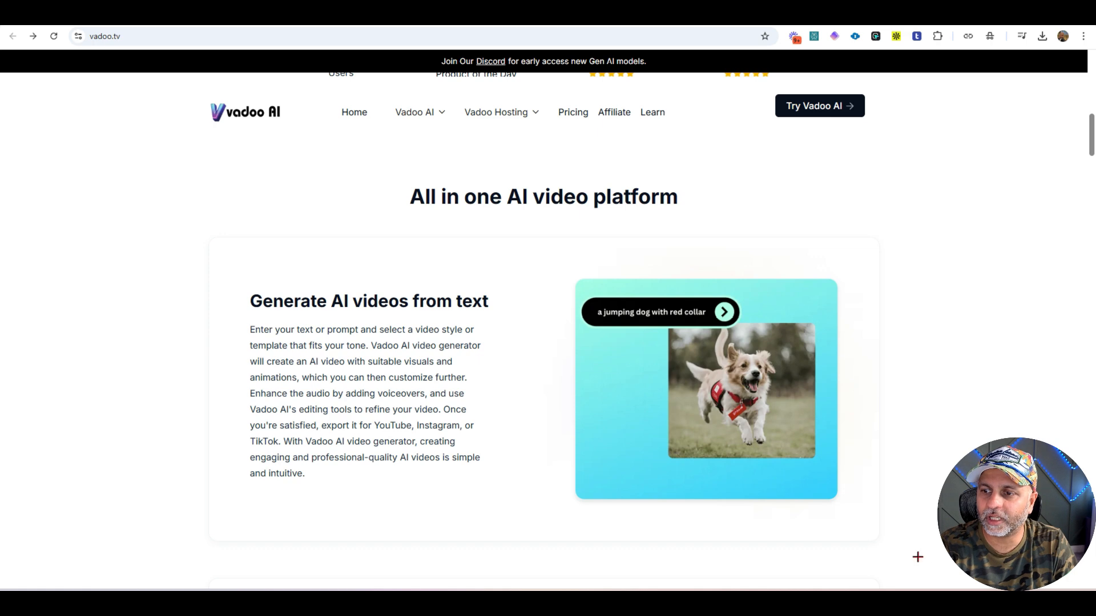
drag(918, 557, 183, 85)
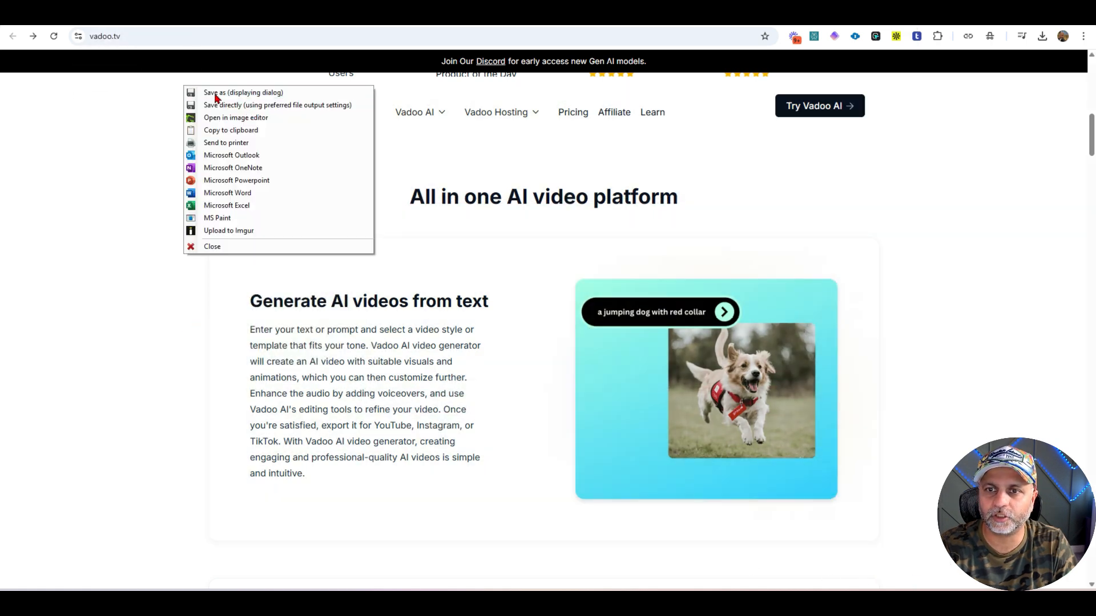
click(228, 117)
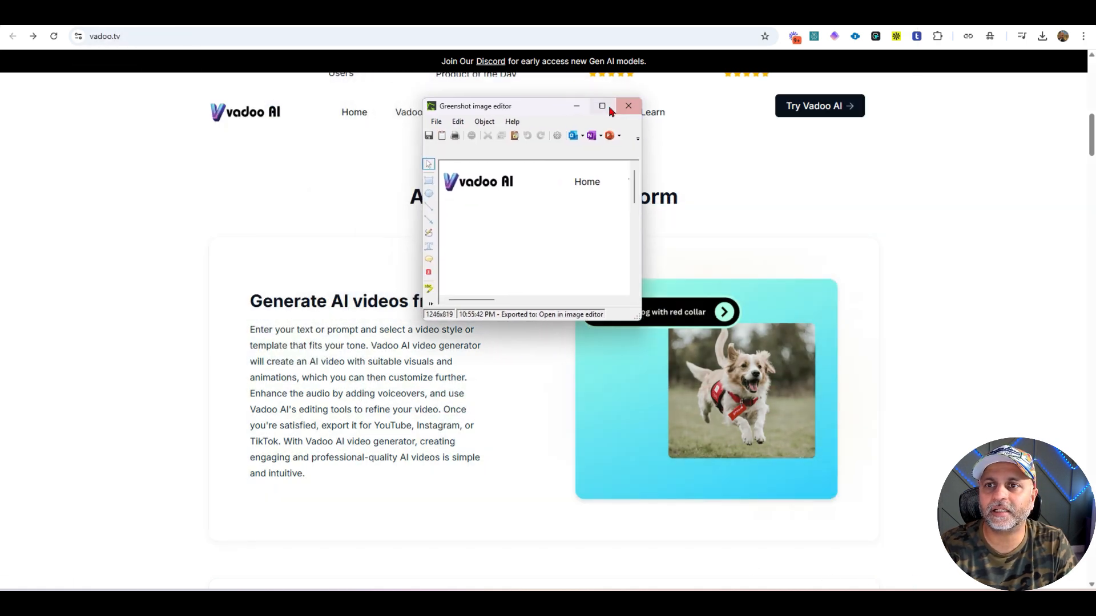
click(609, 110)
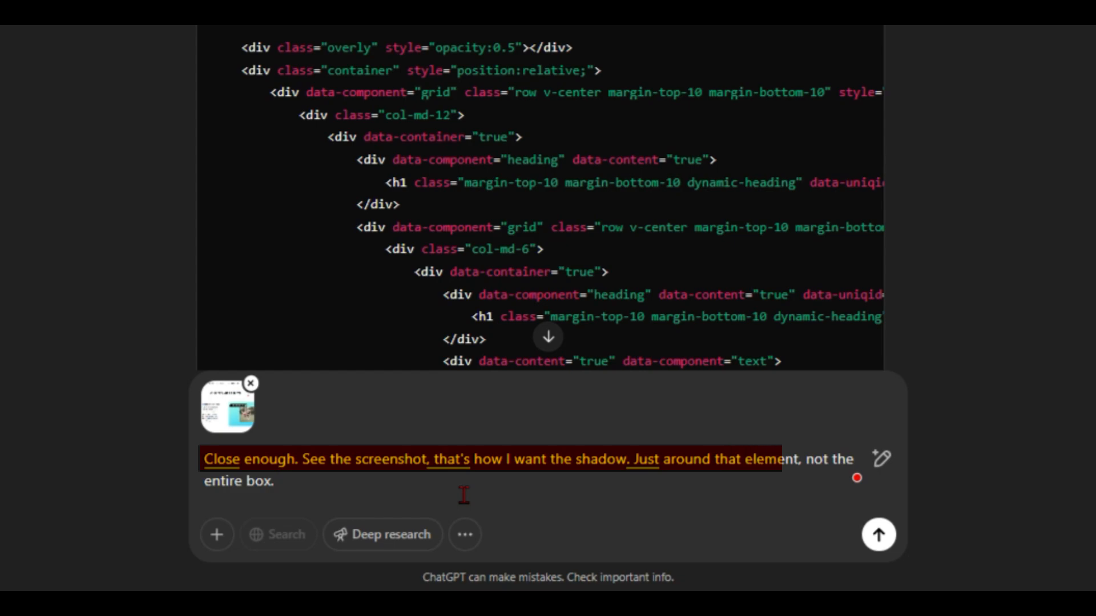
key(Return)
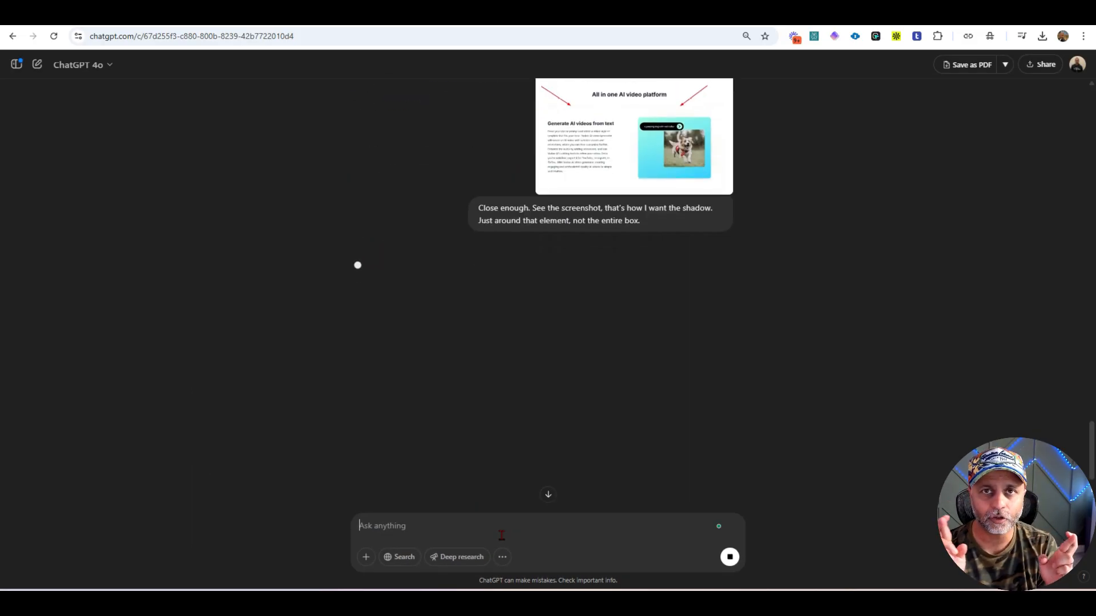
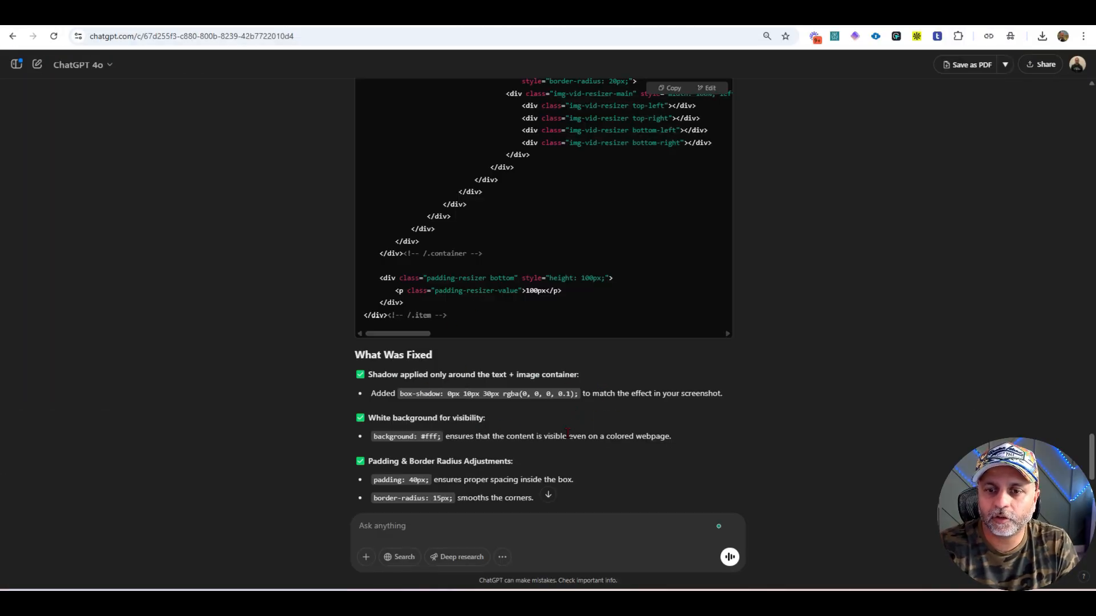
- Replace the All in one AI video platform section's code in Zenler with ChatGPT's revised version and save it
scroll(568, 434, up, 10)
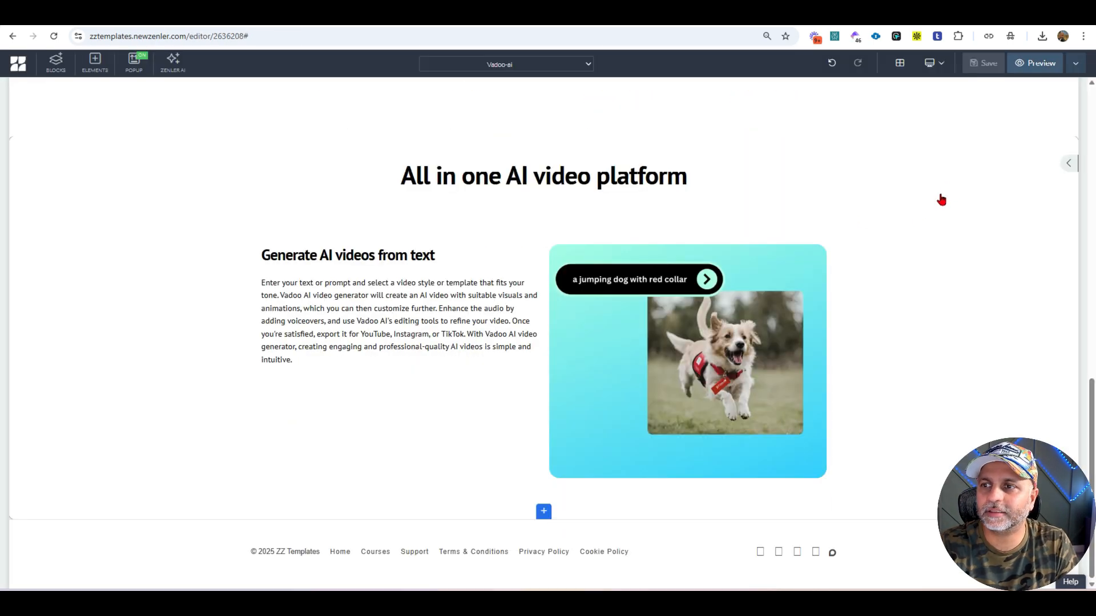
click(1073, 165)
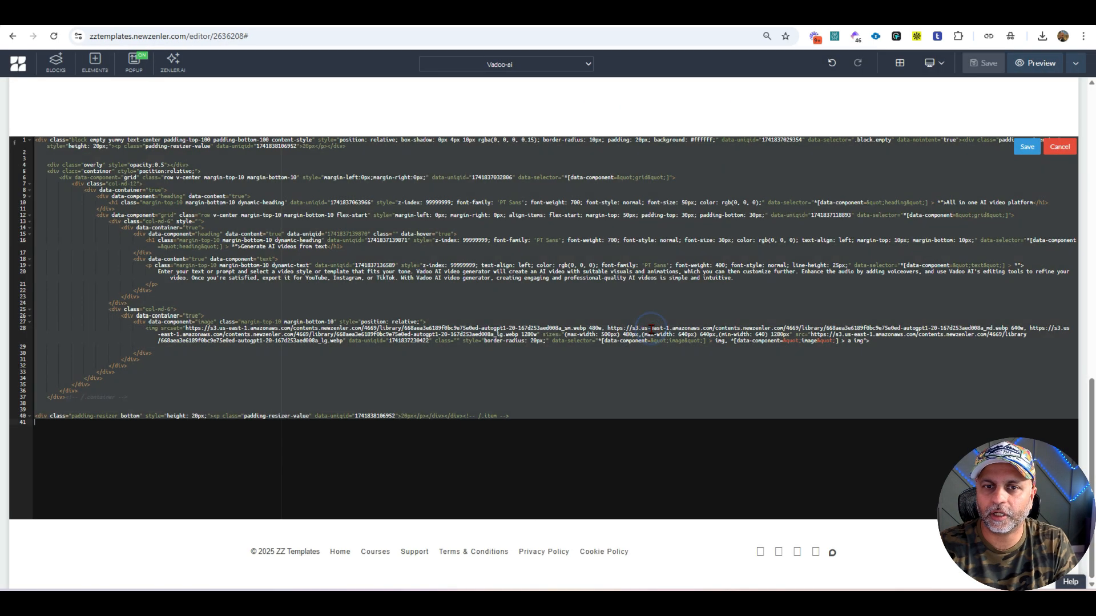
key(ctrl+a)
key(ctrl+v)
click(1028, 148)
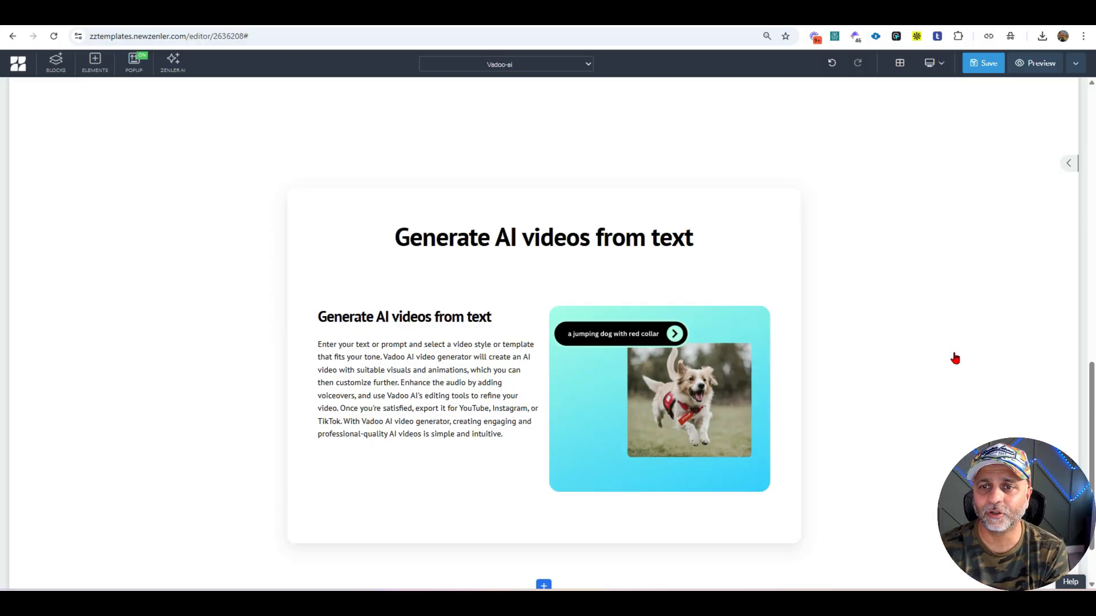
- Copy the "All in one AI video platform" heading from vadoo.tv and reduce the empty space above the shadowed box in the Zenler editor
scroll(889, 379, up, 3)
scroll(890, 384, down, 4)
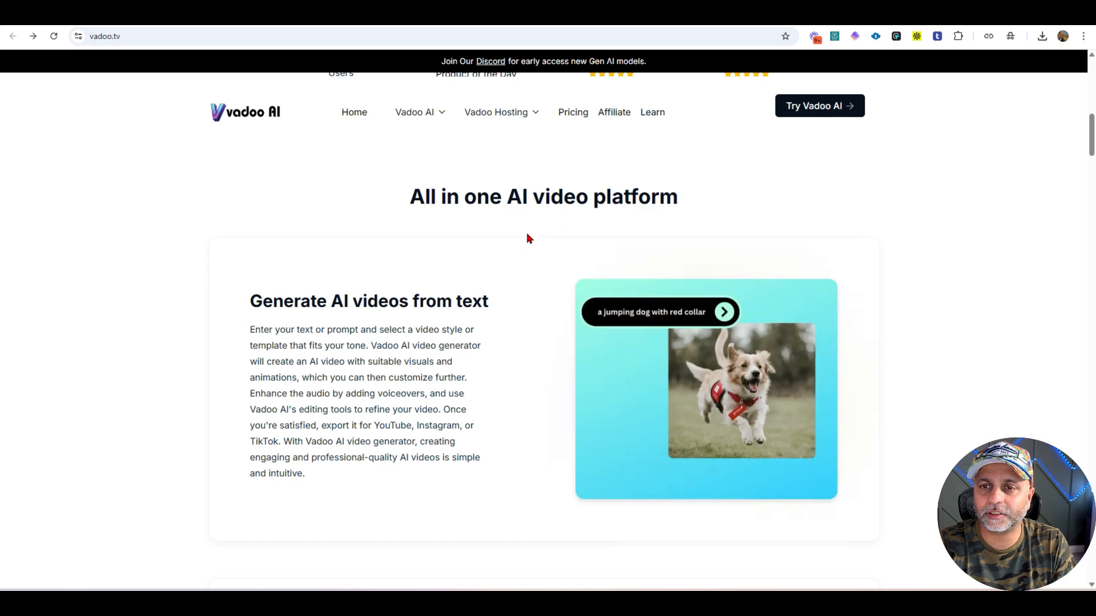
triple_click(566, 191)
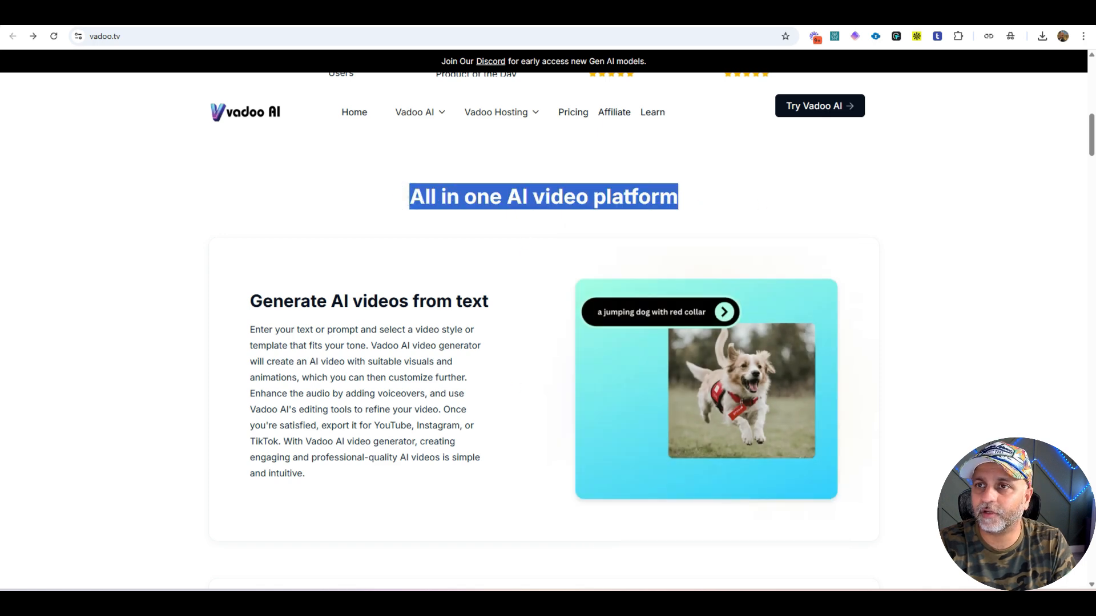
click(675, 22)
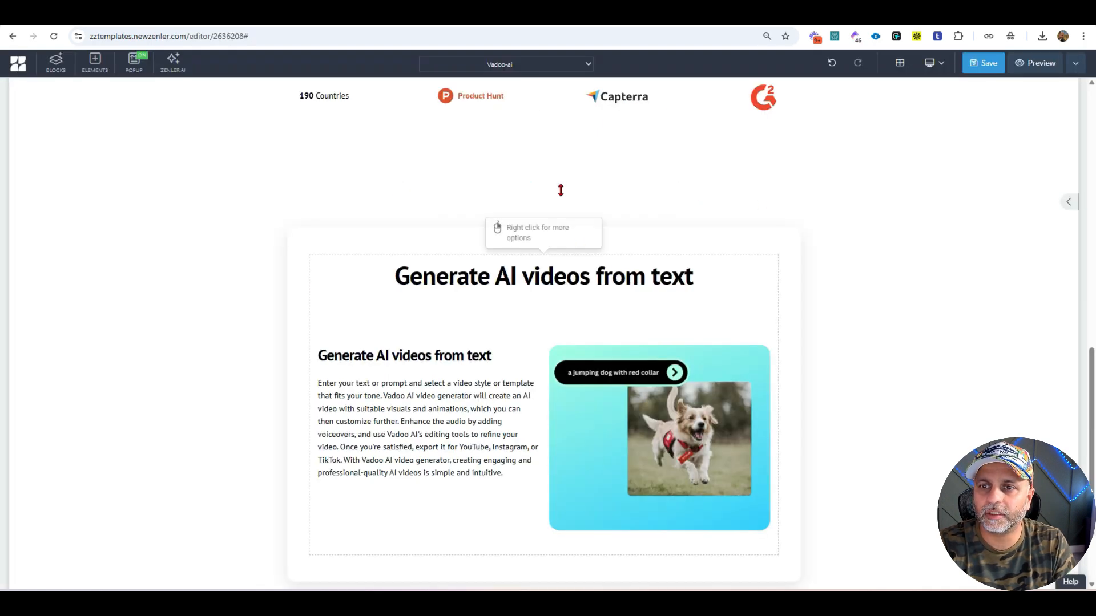
drag(565, 213, 569, 143)
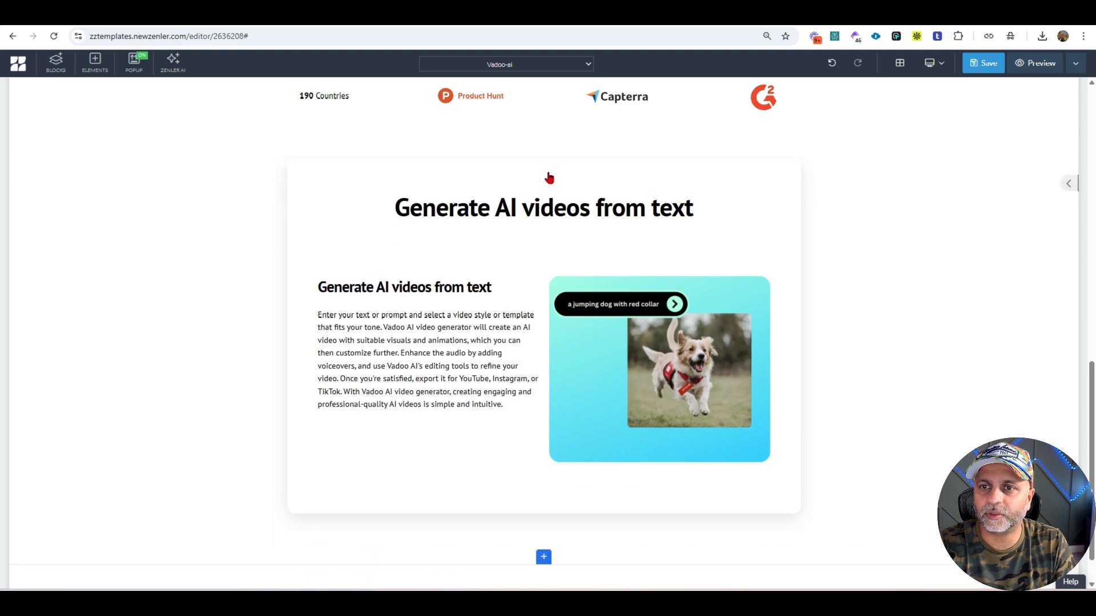
- Add an empty block above the shadowed box and move the large "Generate AI videos from text" heading out of the box into it
click(544, 150)
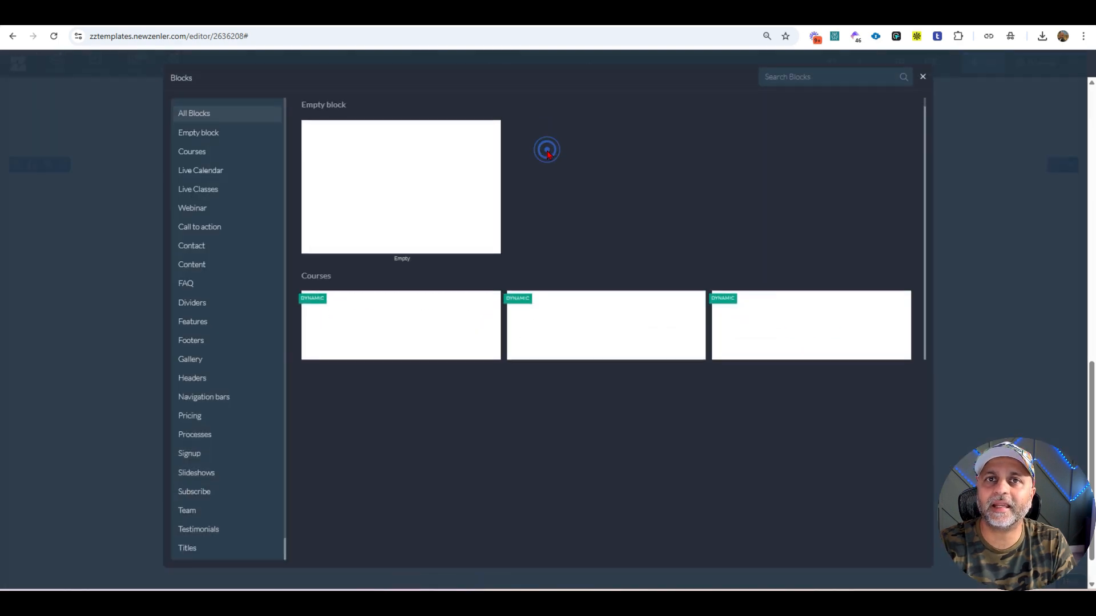
click(405, 222)
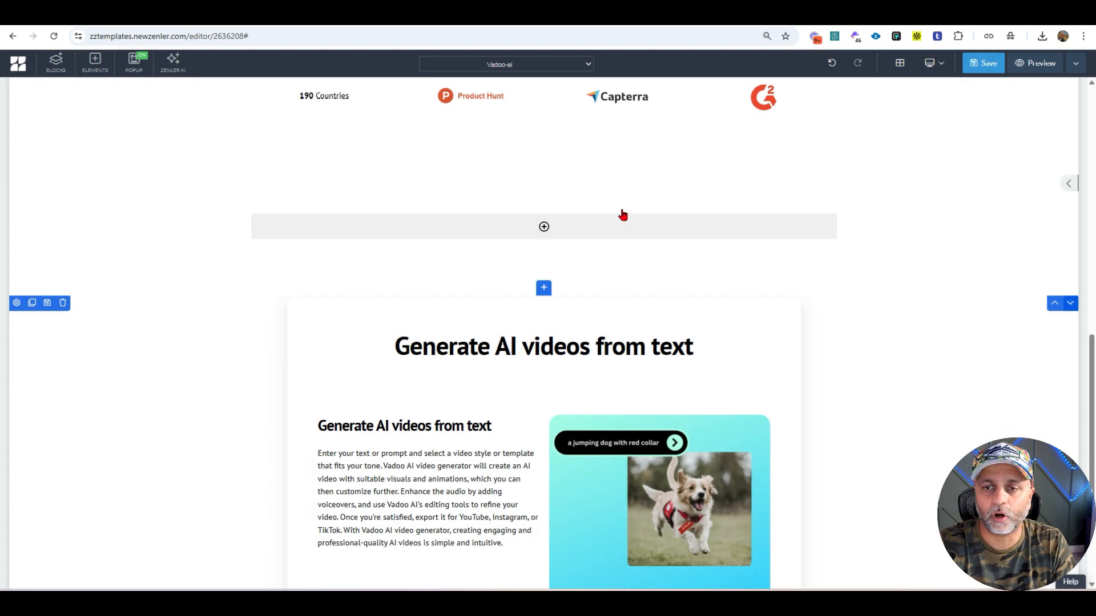
click(541, 226)
click(264, 167)
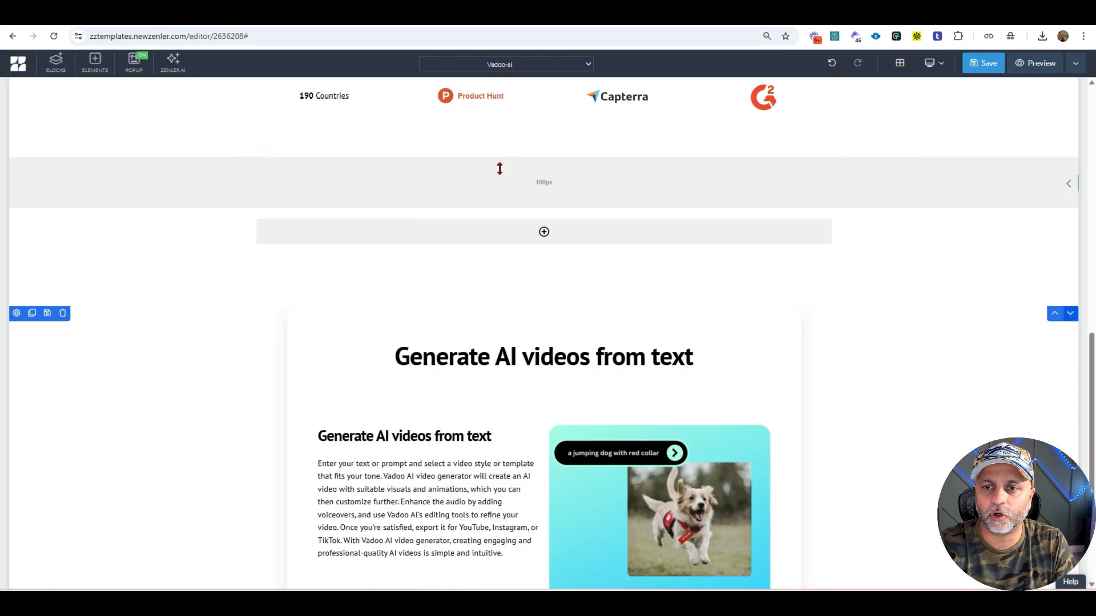
drag(765, 327, 565, 234)
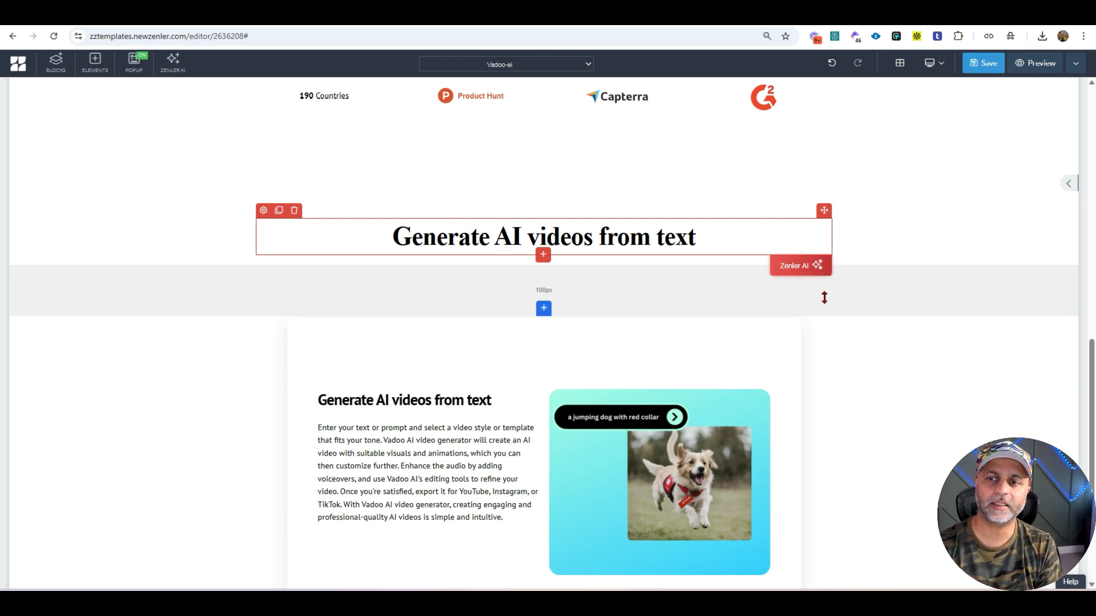
- Reduce the spacing below and above the large heading, open the heading's style settings, and save the page
drag(824, 297, 807, 266)
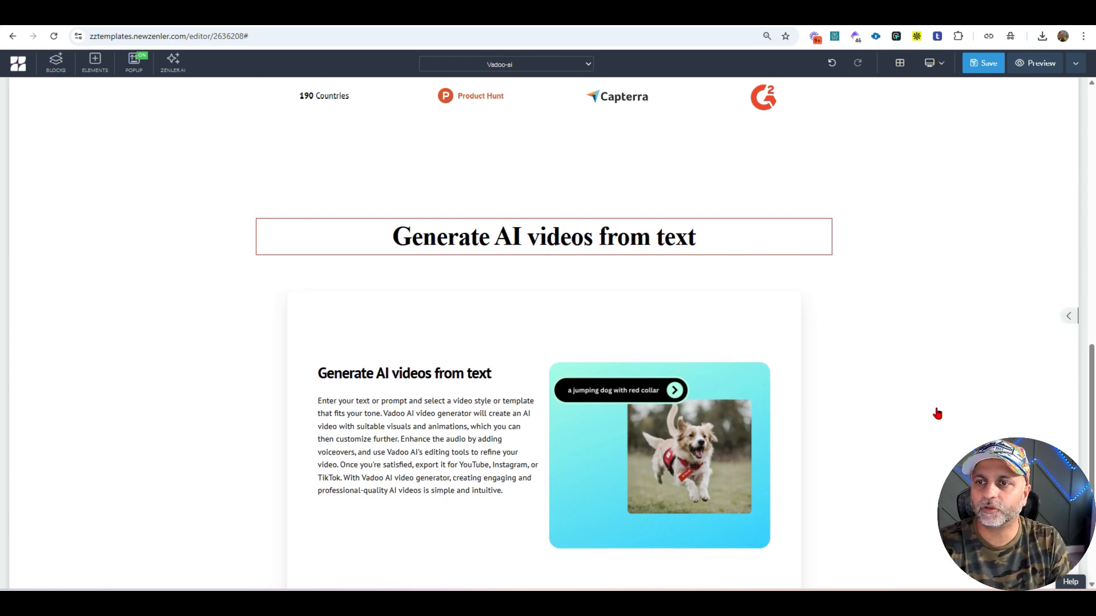
drag(645, 204, 668, 161)
click(555, 211)
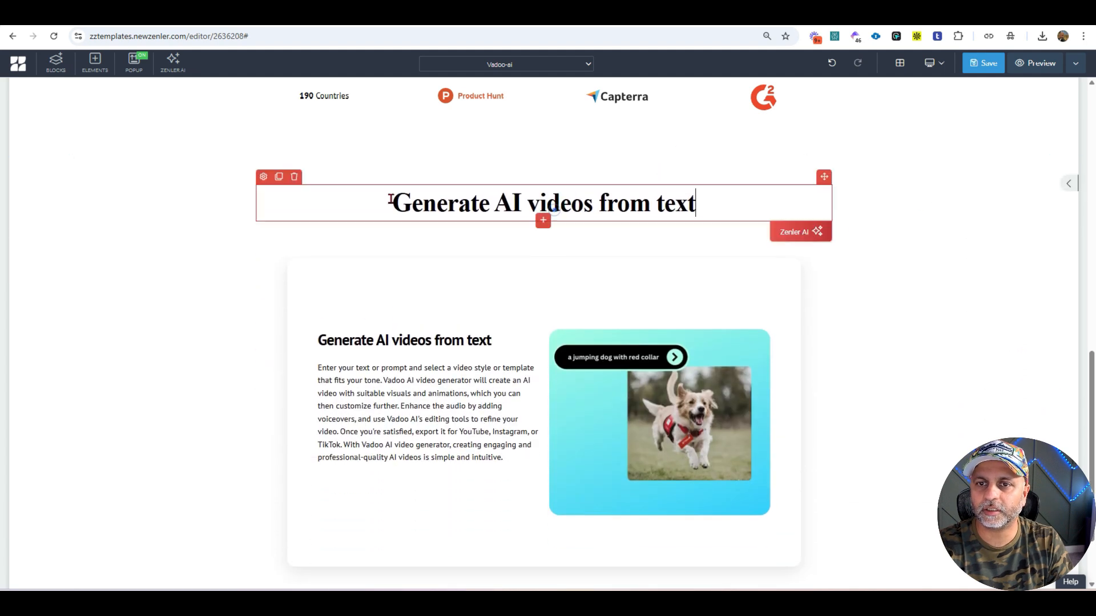
click(260, 183)
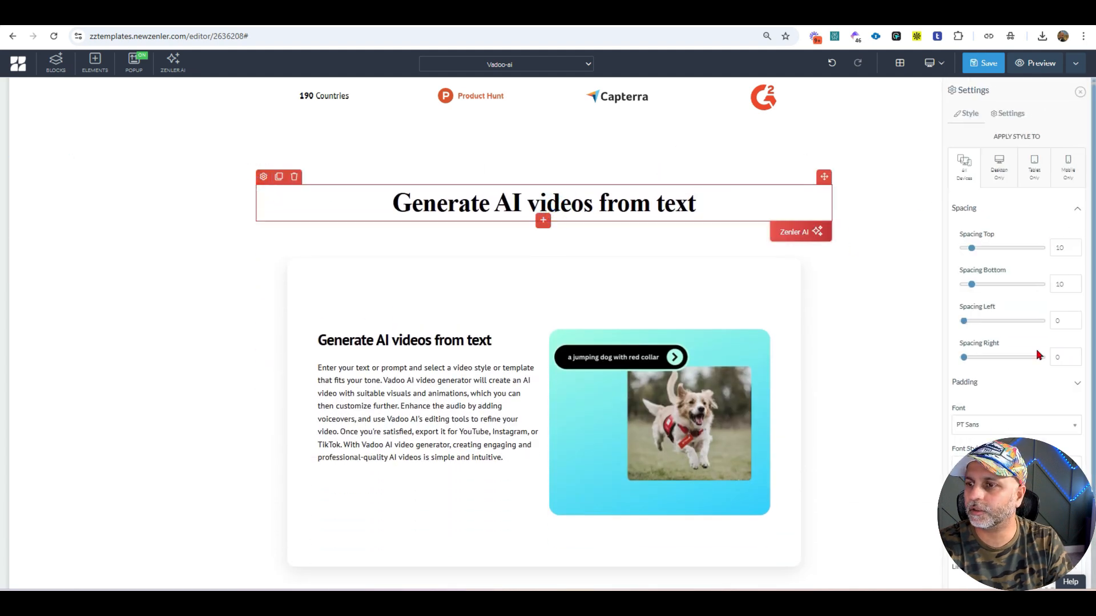
click(984, 63)
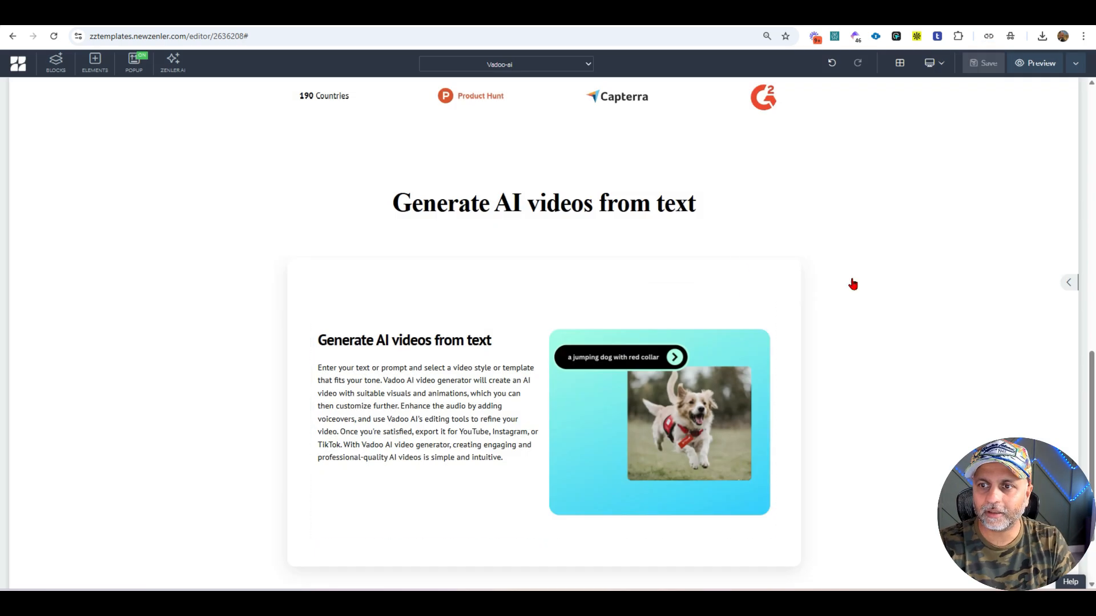
- Duplicate the shadowed text-and-image block and move the copy's dog image into its left column
click(852, 283)
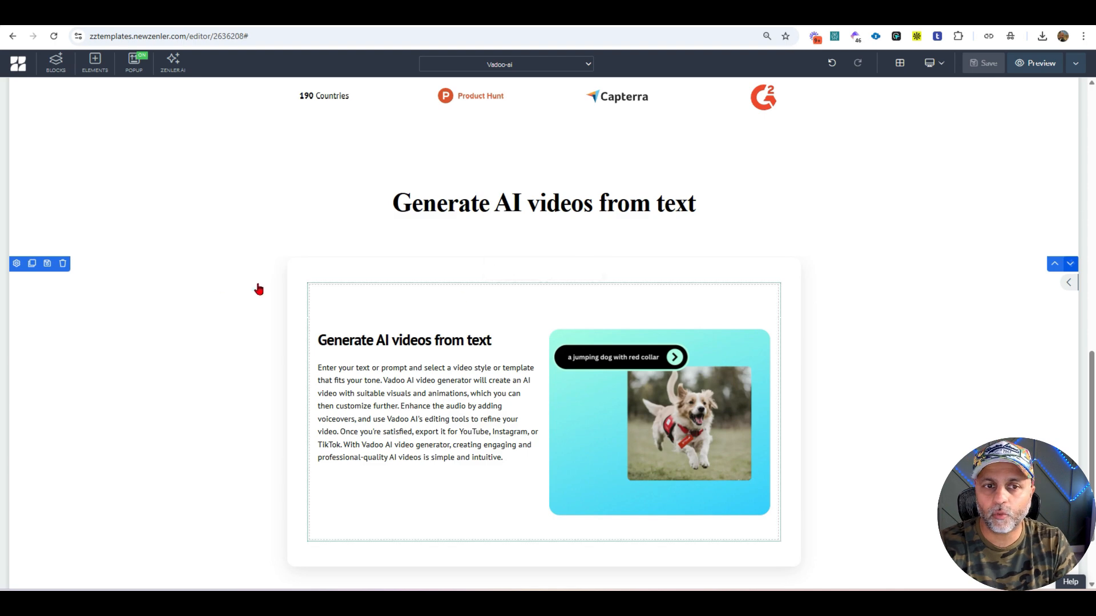
click(32, 263)
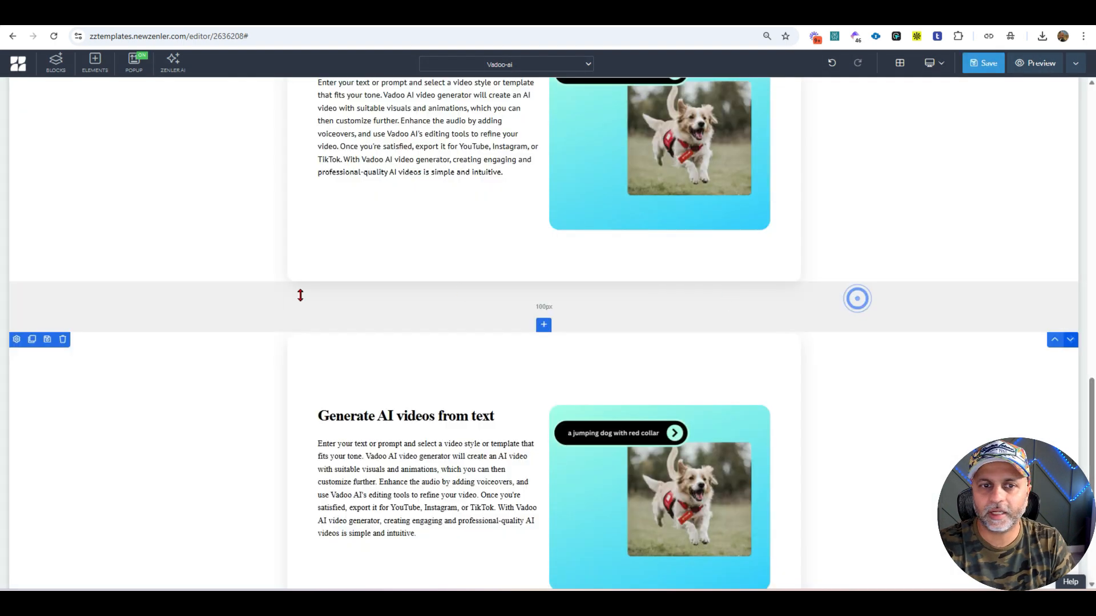
click(679, 427)
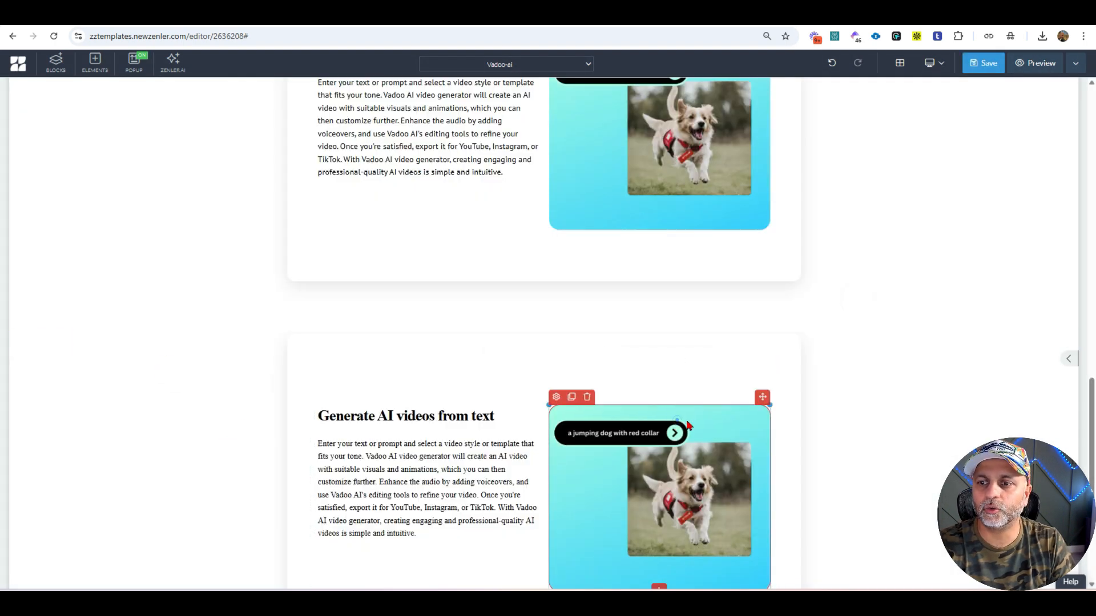
drag(762, 398, 457, 414)
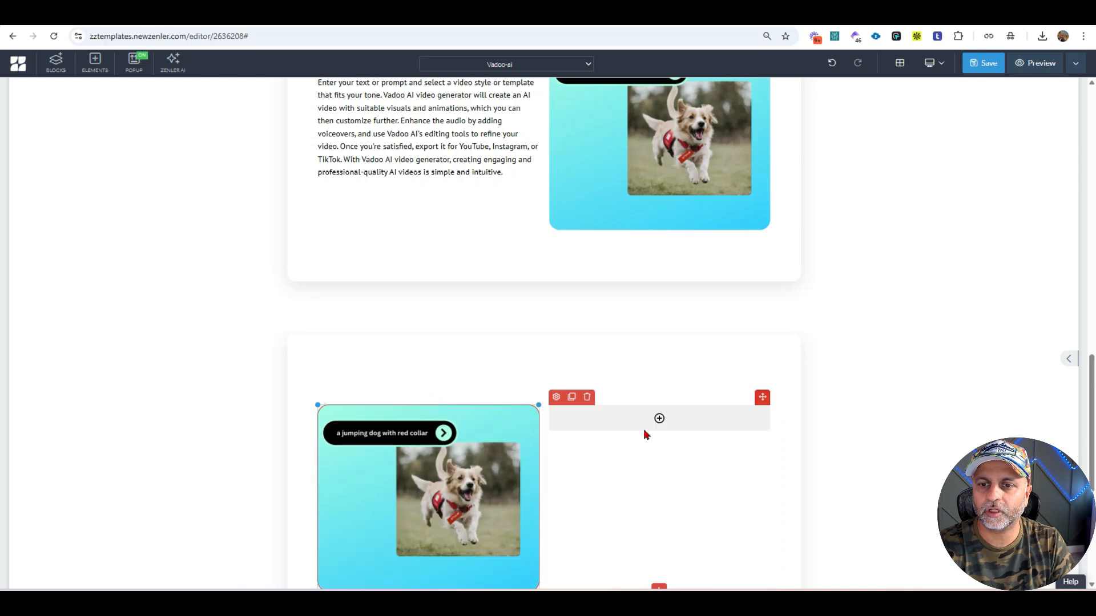
- Move the duplicated block's heading and paragraph into its empty right column, with the paragraph under the heading
scroll(570, 434, down, 3)
click(462, 439)
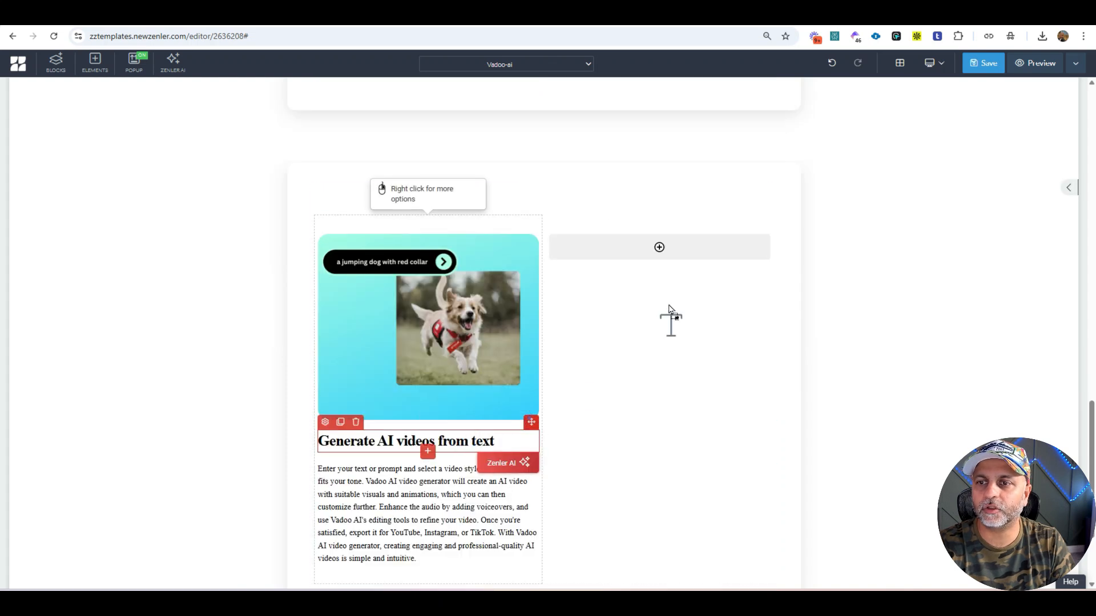
drag(670, 309, 668, 311)
click(464, 445)
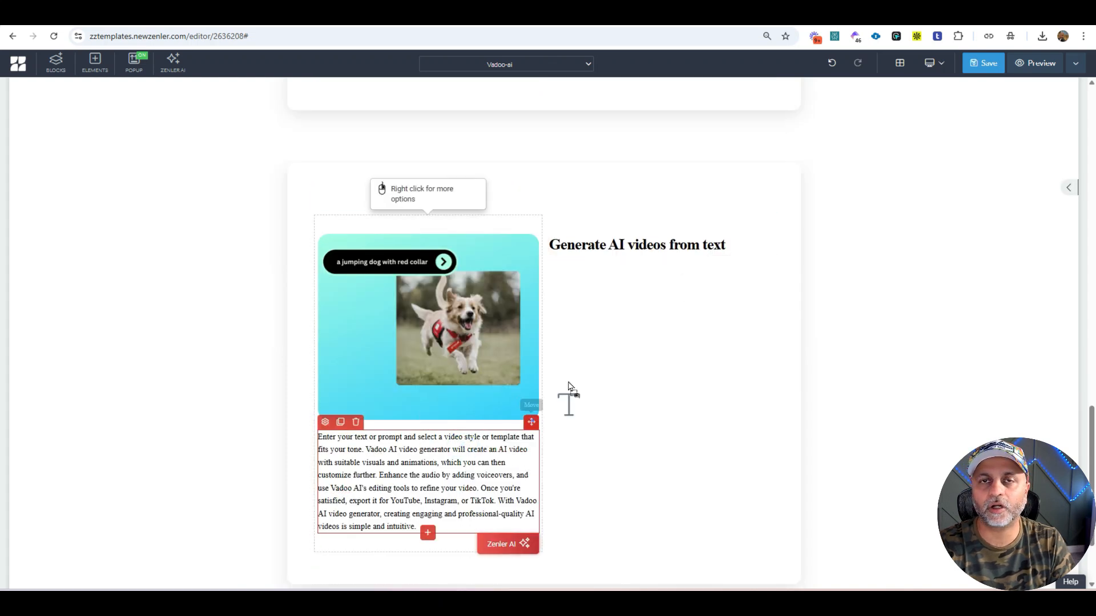
drag(570, 387, 680, 251)
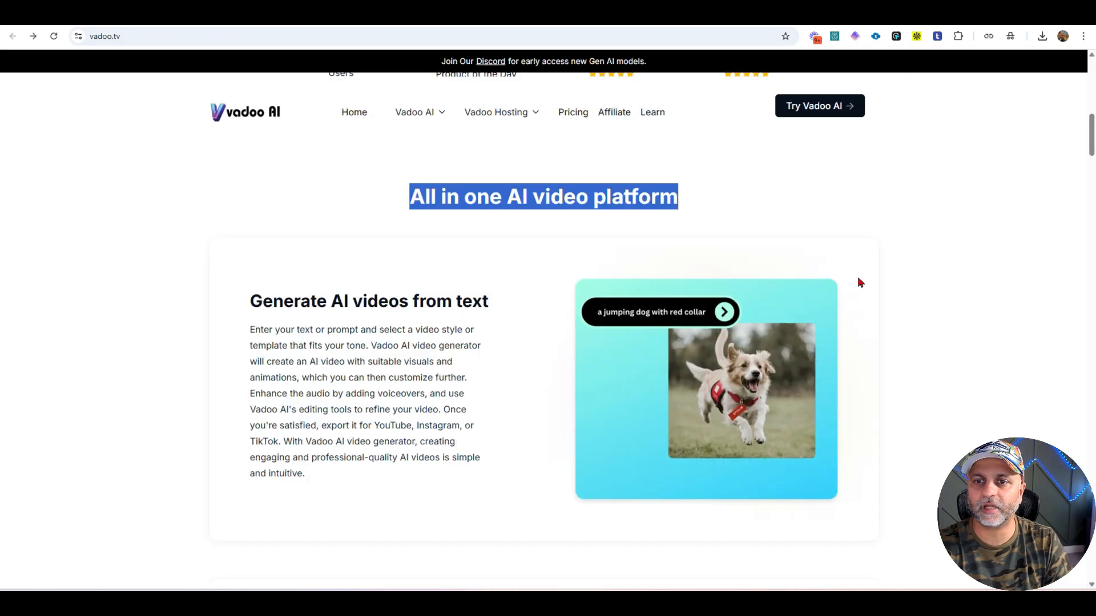
- Switch to vadoo.tv and find the "Generated AI videos for any topic" section as reference for the mirrored block
scroll(890, 317, down, 5)
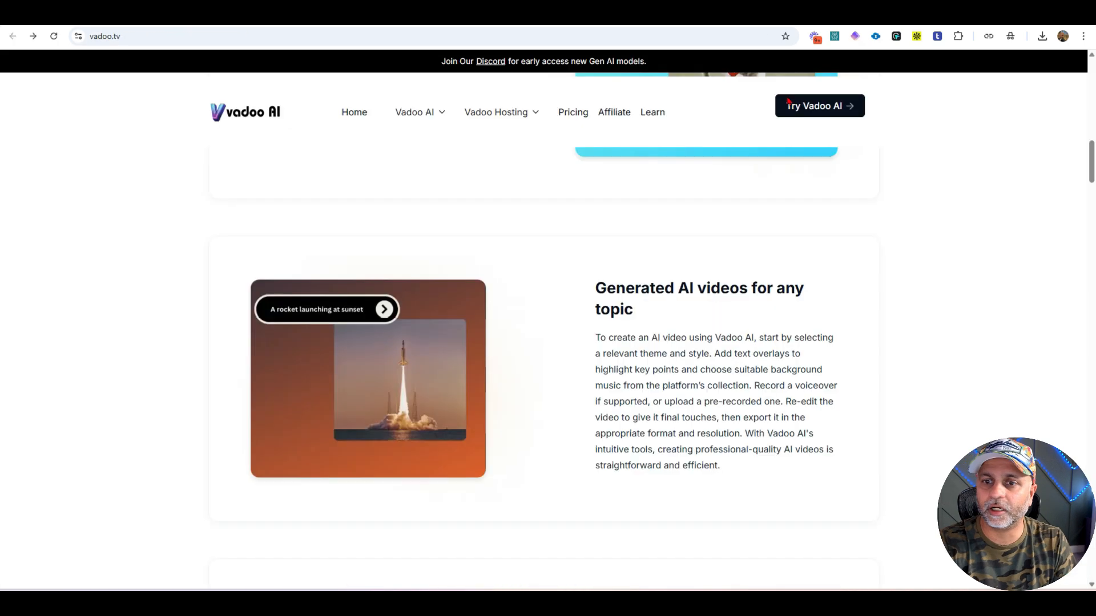
- Examine the section of the vadoo.tv reference page about automatic captions, B-roll, music and transitions
scroll(824, 228, down, 10)
scroll(824, 229, down, 4)
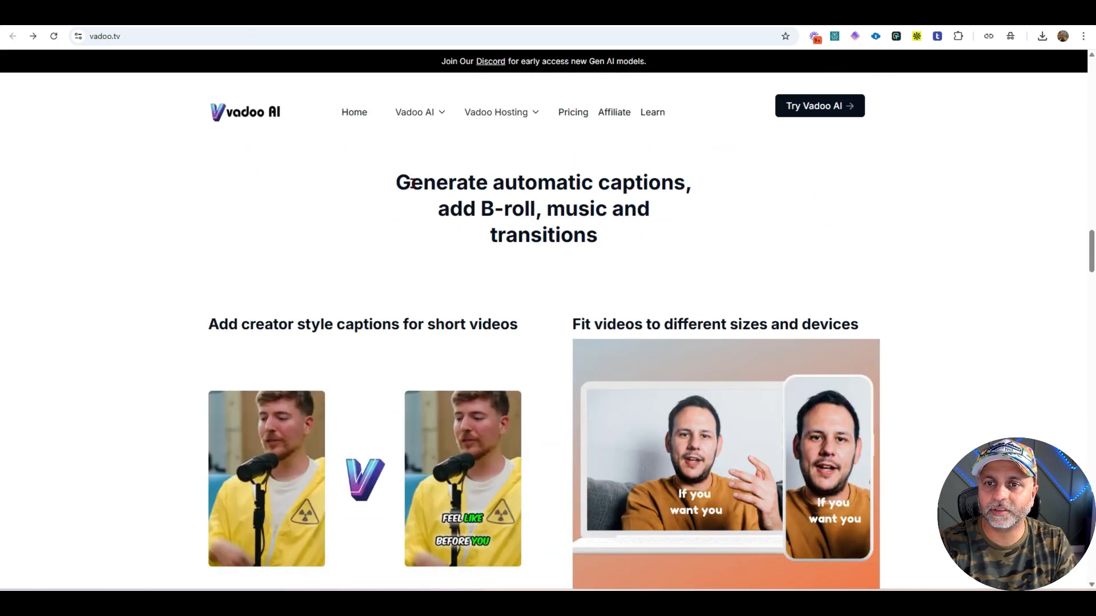
drag(489, 183, 680, 339)
click(743, 295)
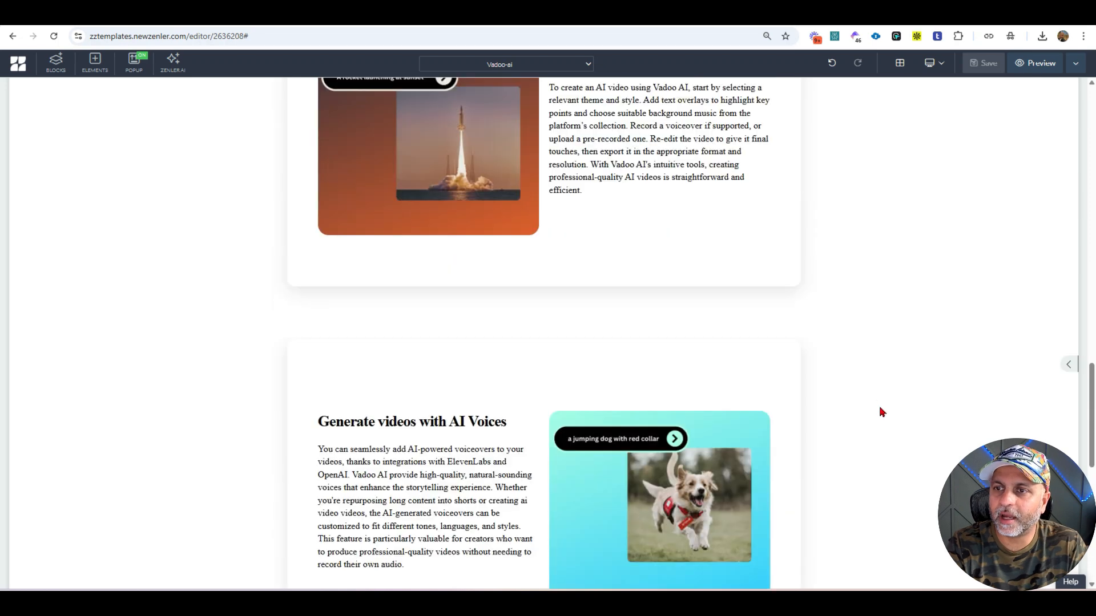
- Preview the Vadoo-ai page and review its sections from the hero heading down to "Use of AI generated videos"
scroll(920, 198, up, 3)
click(1033, 62)
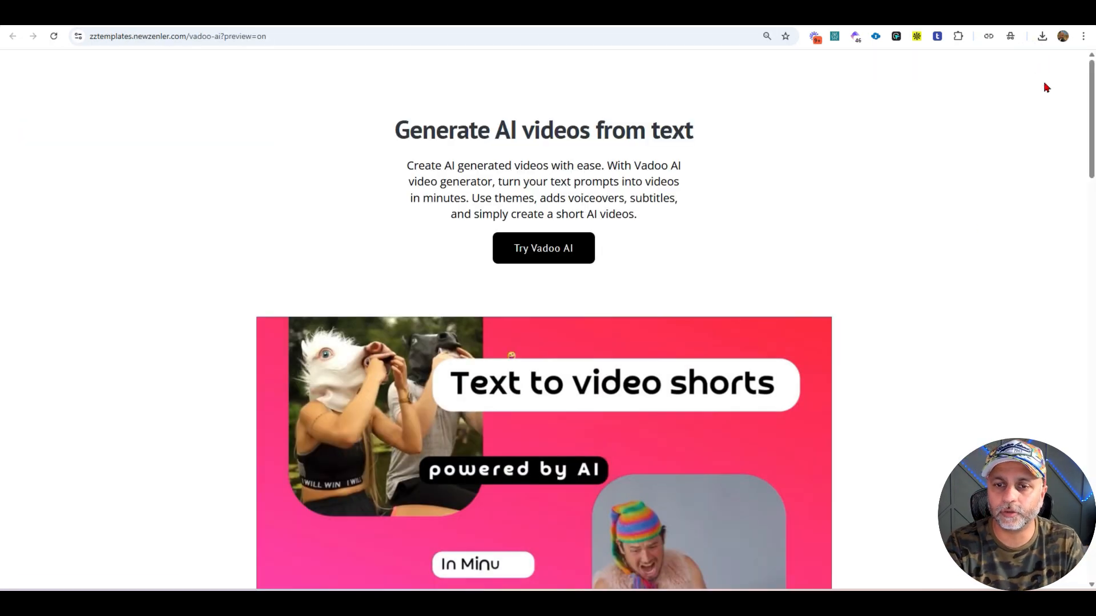
scroll(935, 286, down, 4)
scroll(935, 286, up, 4)
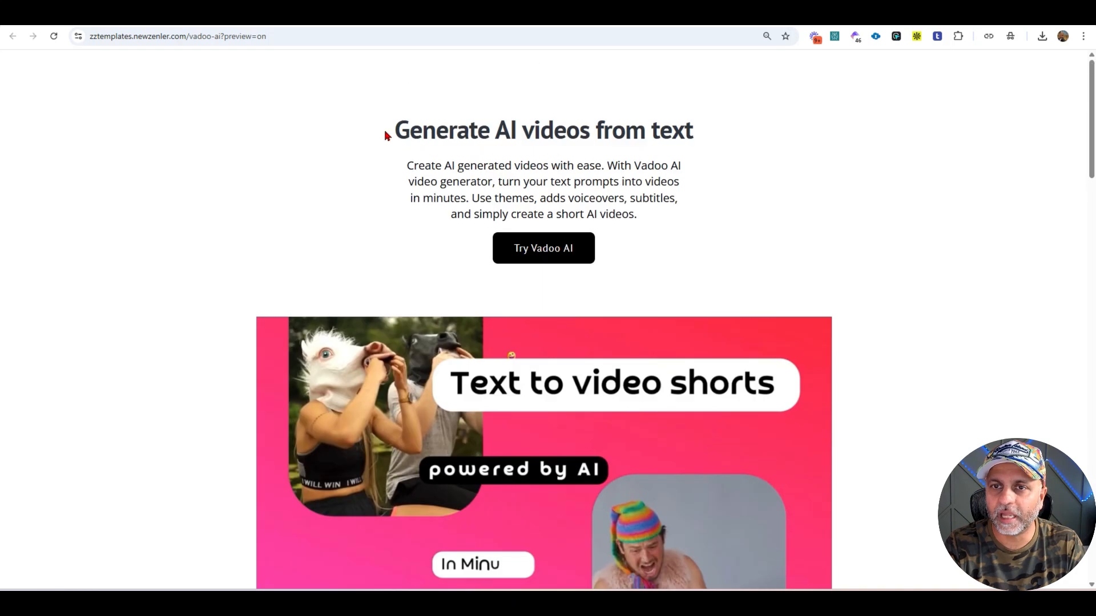
drag(386, 135, 703, 139)
scroll(697, 235, down, 10)
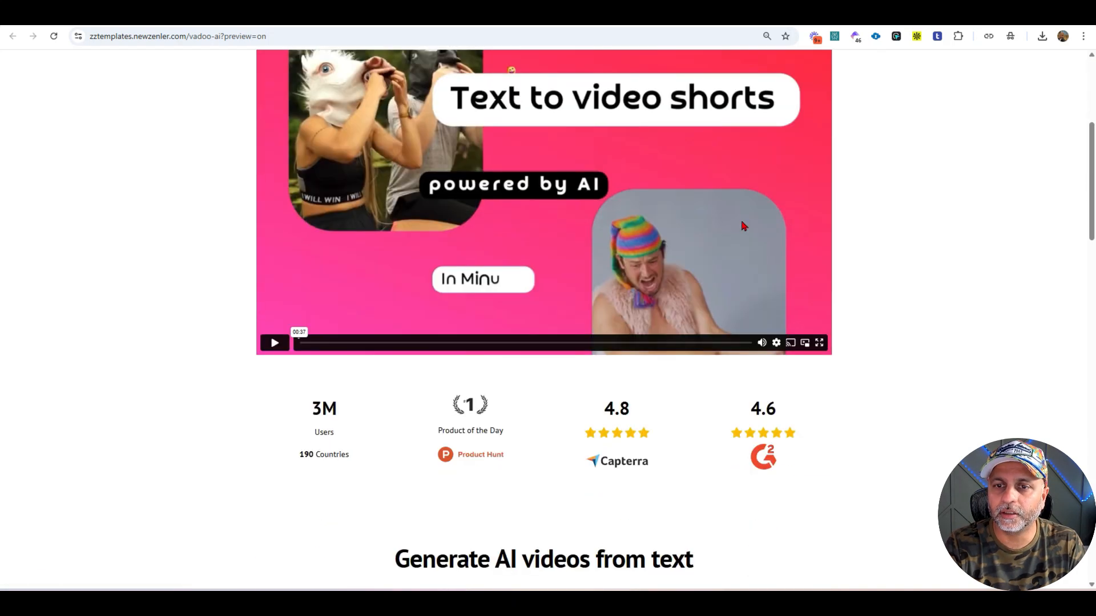
drag(308, 147, 803, 176)
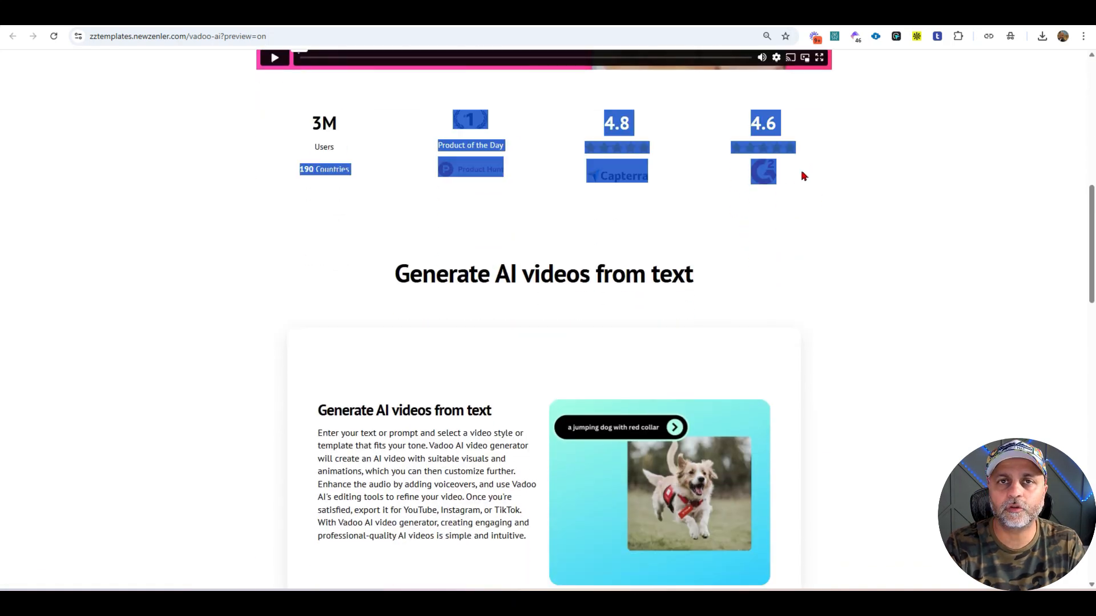
scroll(846, 181, down, 15)
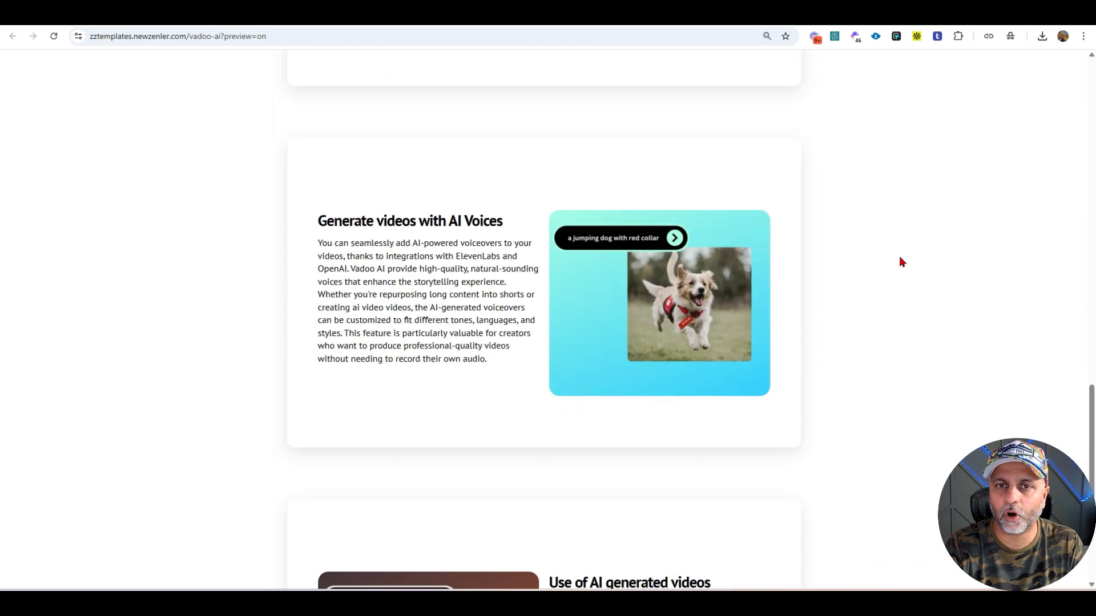
scroll(935, 213, down, 5)
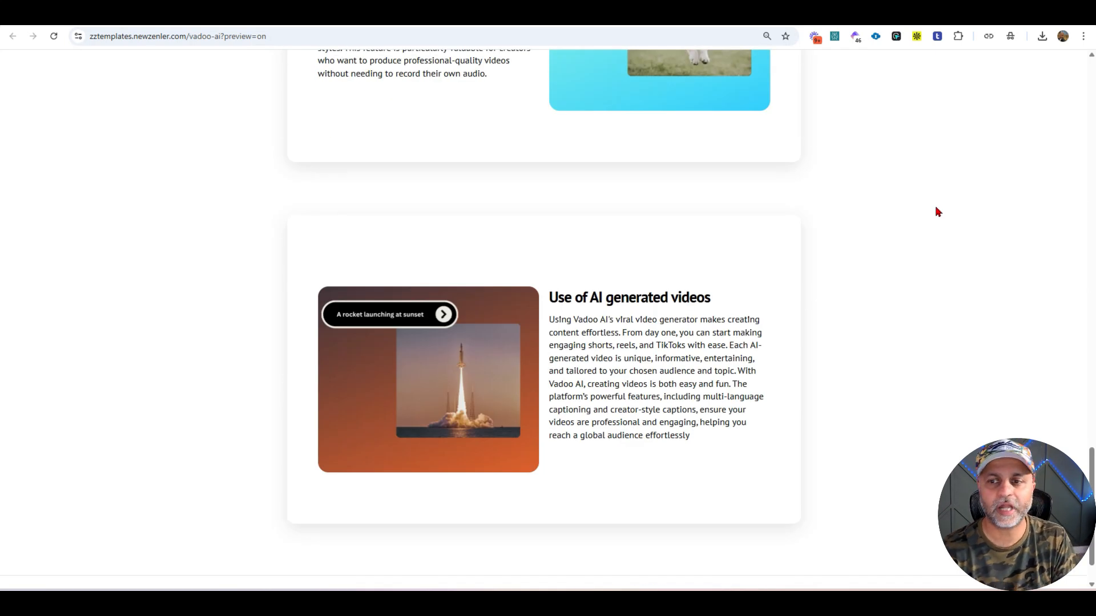
scroll(935, 208, up, 4)
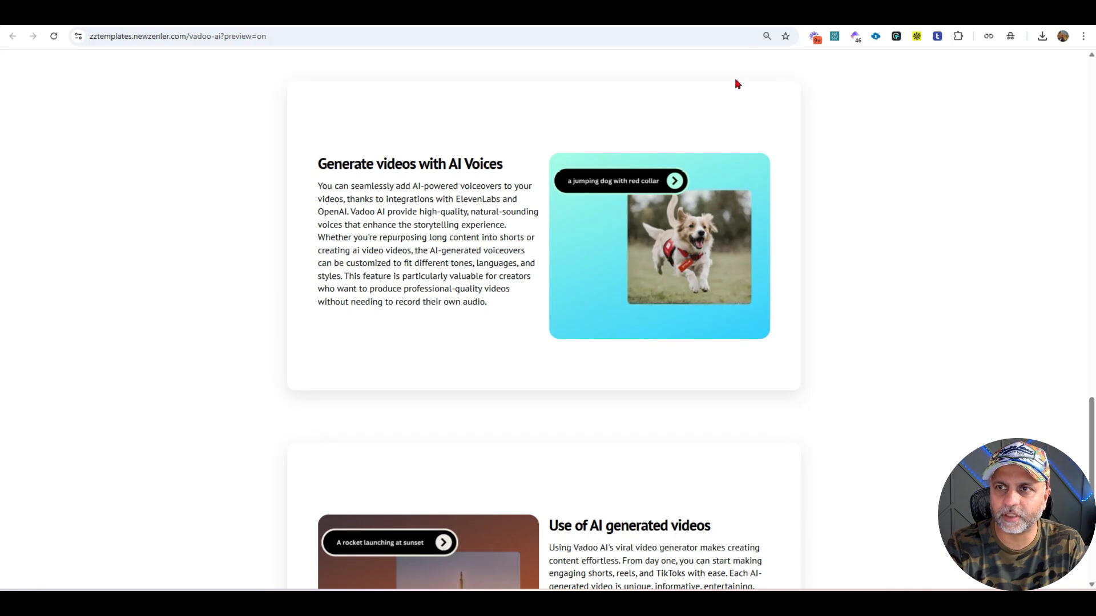
- Copy the heading "Generate automatic captions, add B-roll, music and transitions" from the vadoo.tv page and return to the page editor
key(ctrl+Tab)
scroll(821, 240, down, 1)
scroll(752, 311, up, 5)
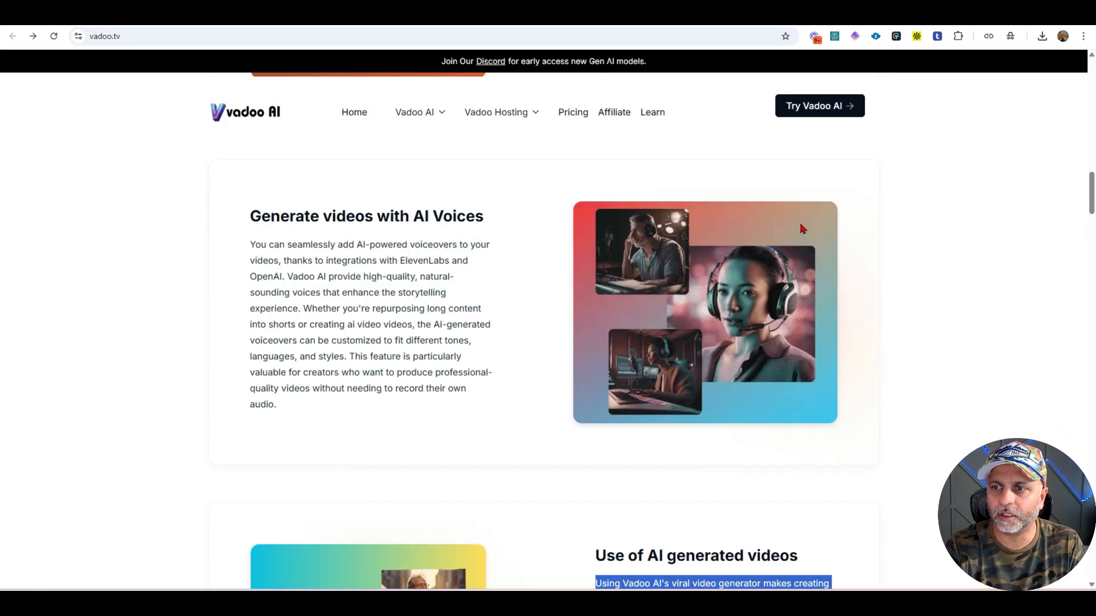
scroll(866, 317, down, 10)
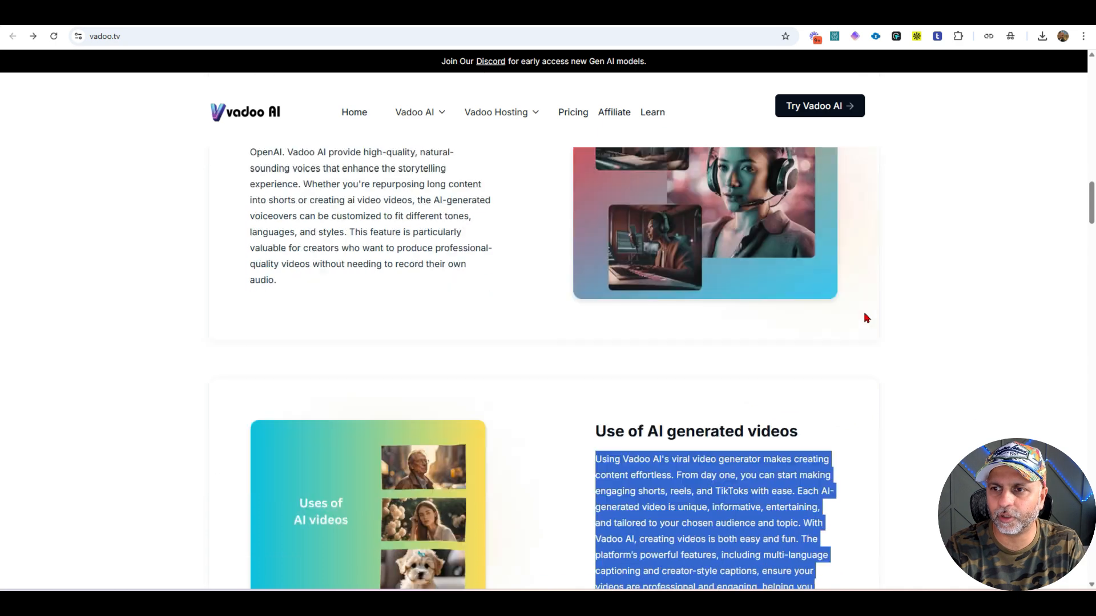
click(865, 311)
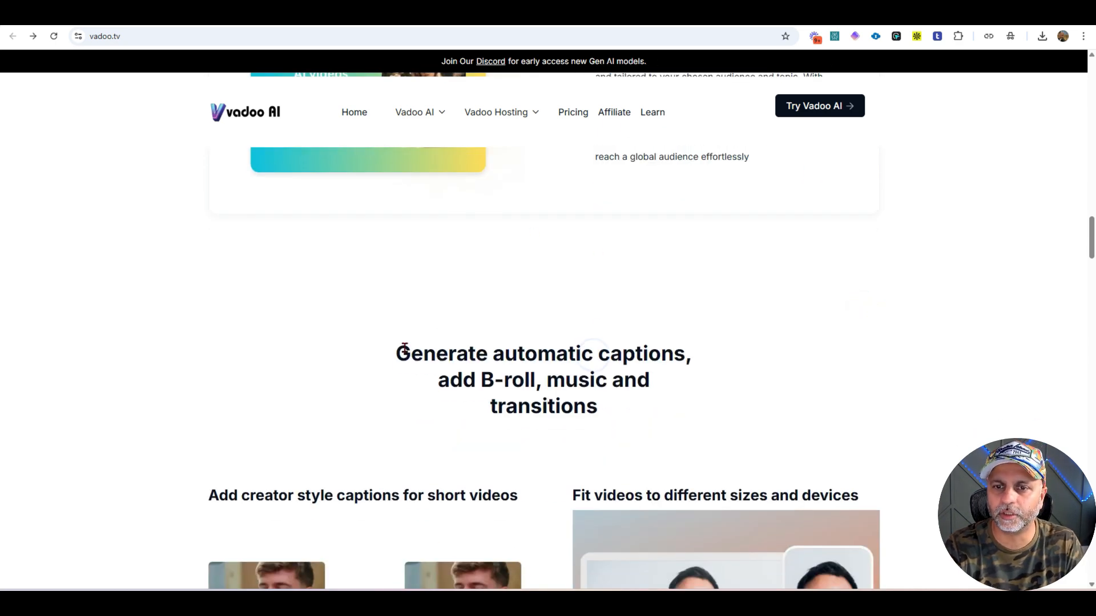
drag(405, 349, 651, 417)
key(ctrl+Tab)
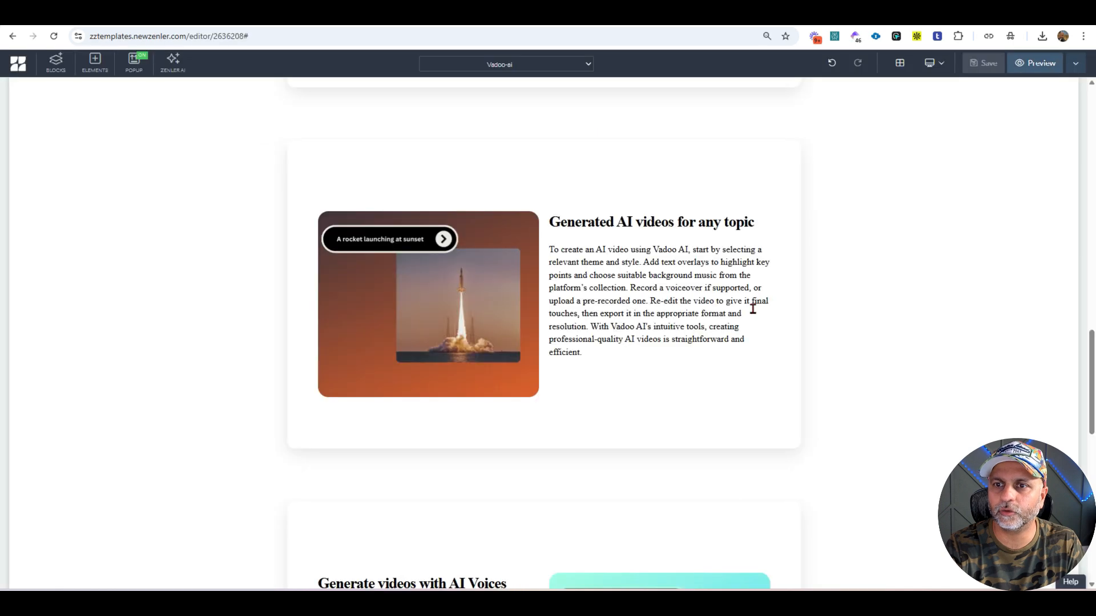
- Add a new empty block between the "Use of AI generated videos" section and the footer
scroll(906, 390, up, 20)
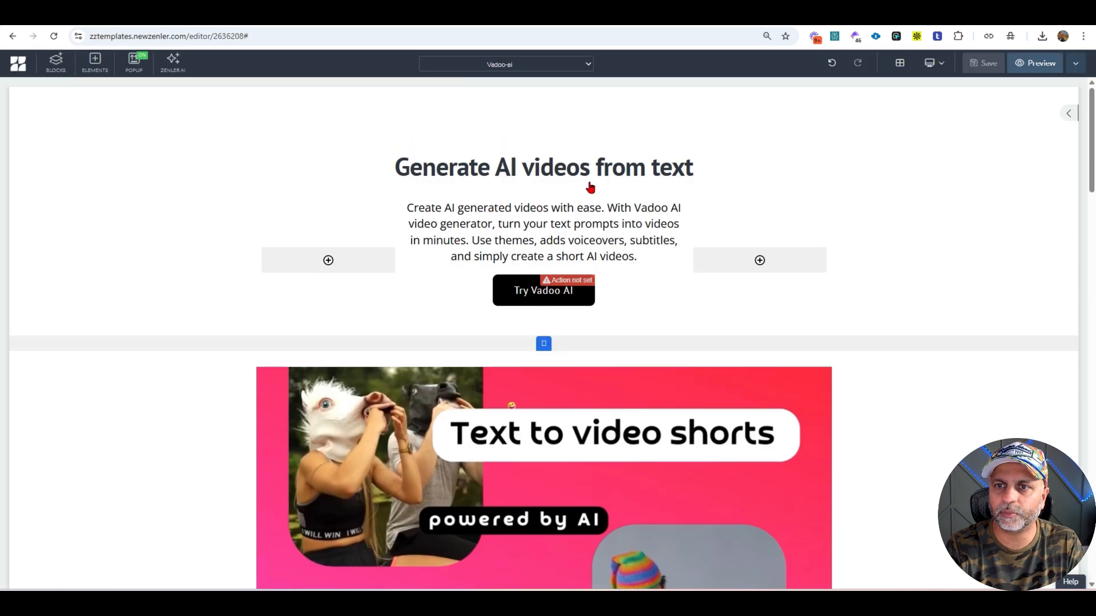
click(964, 160)
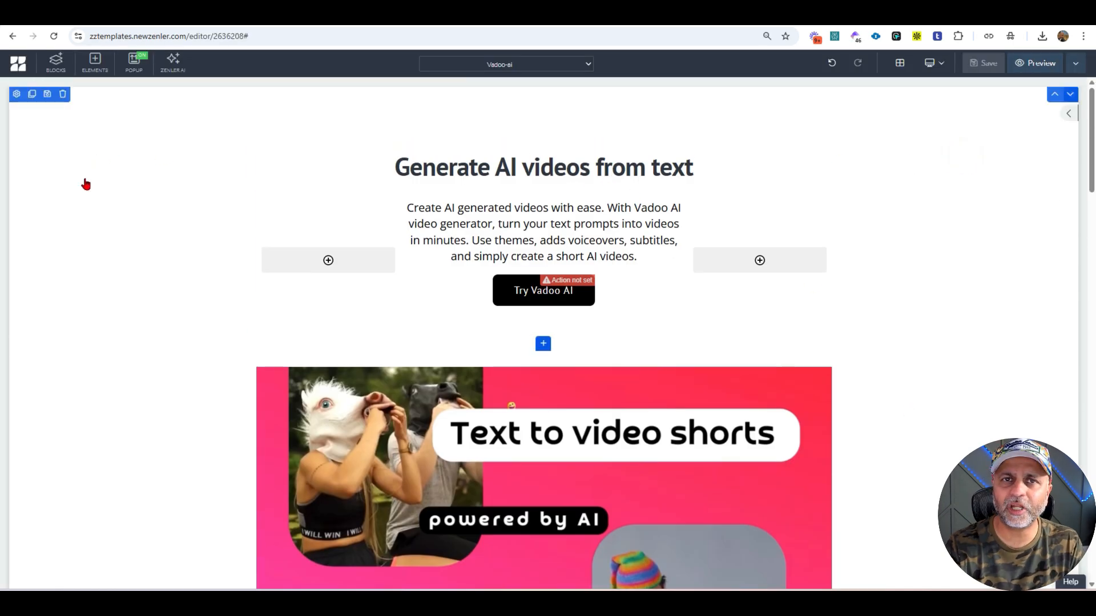
scroll(982, 348, down, 20)
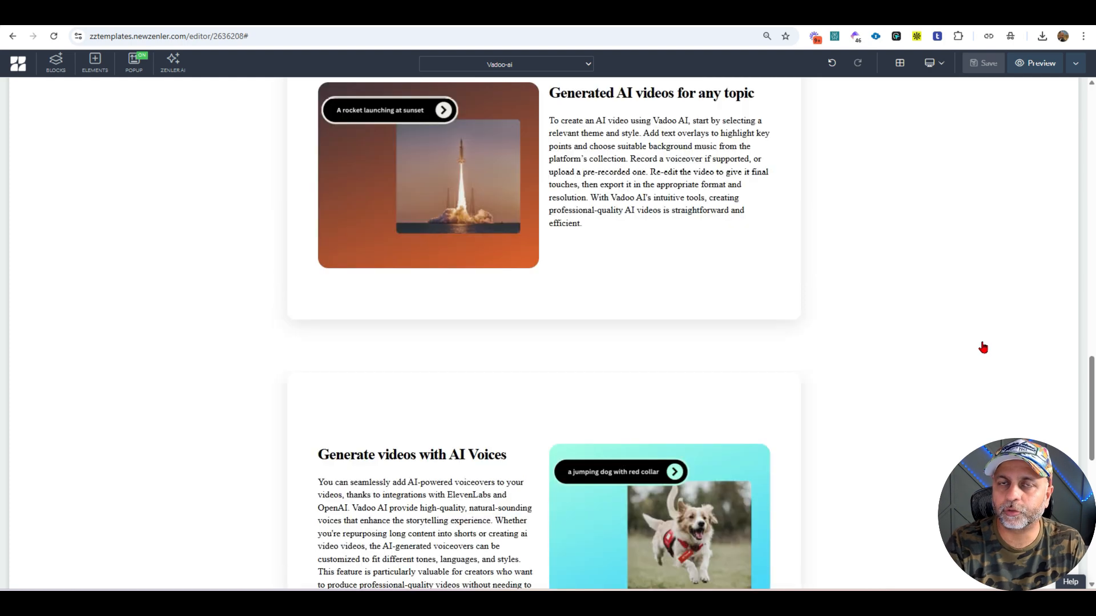
scroll(982, 346, down, 10)
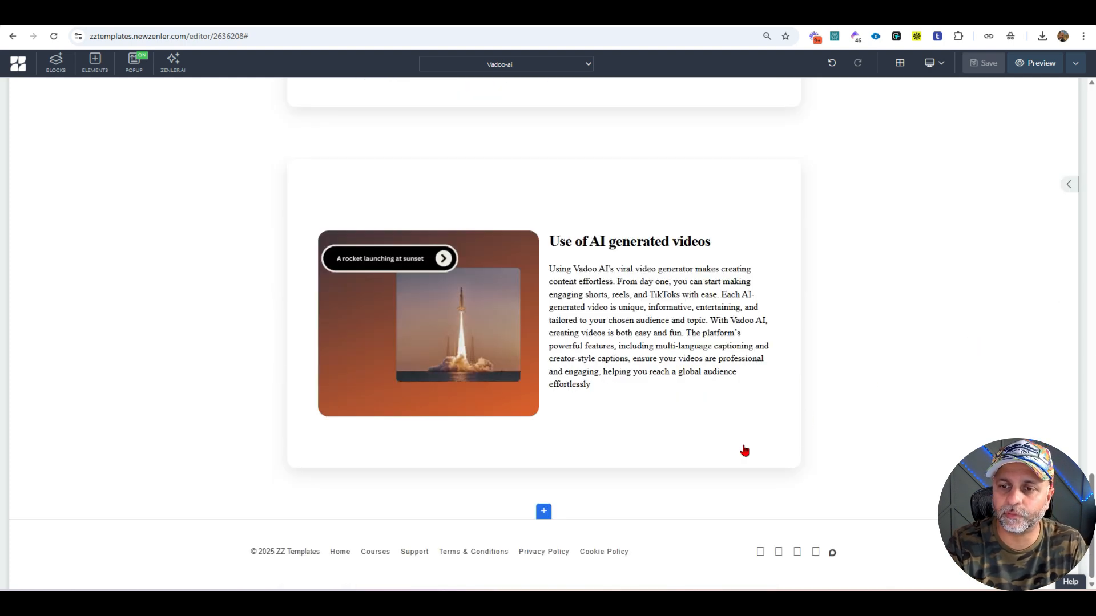
click(543, 511)
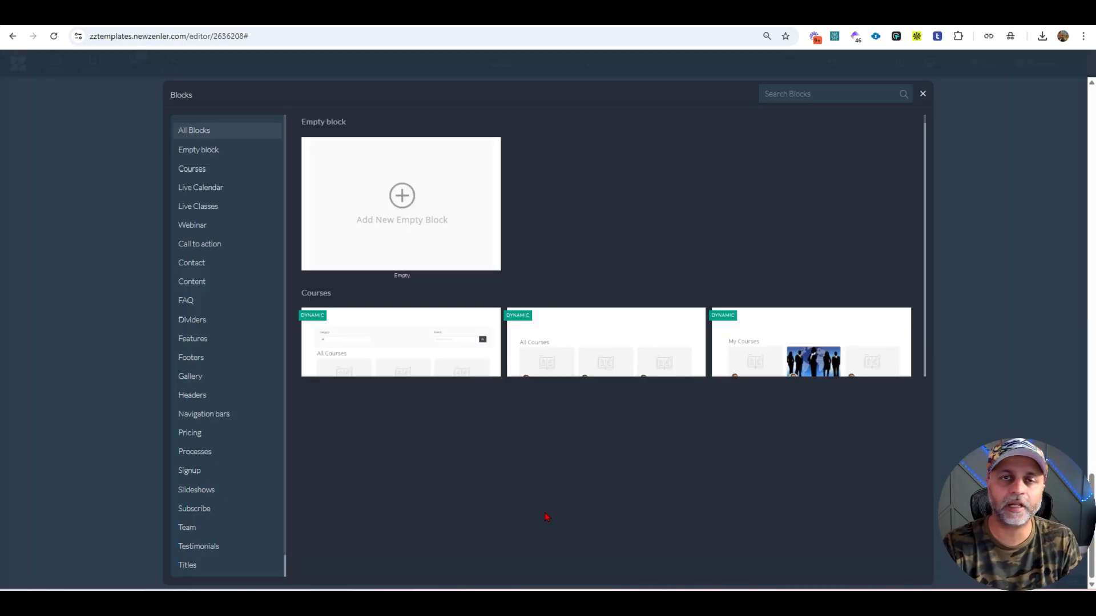
click(460, 231)
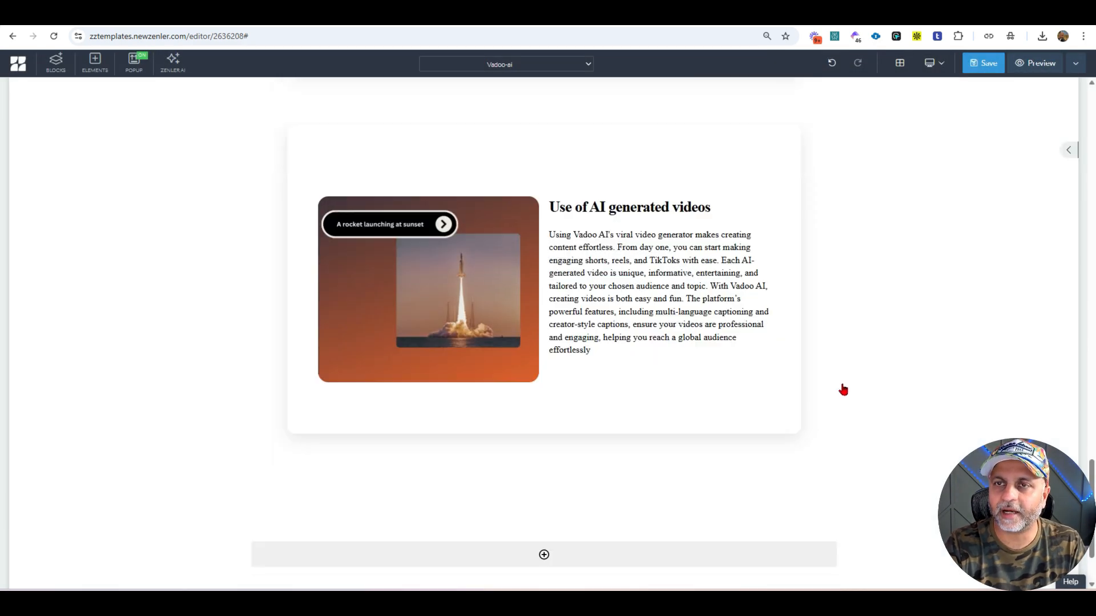
- Check the reference layout, then insert a heading reading "Generate automatic captions, add B-roll, music and transitions" in the empty block
scroll(844, 390, down, 2)
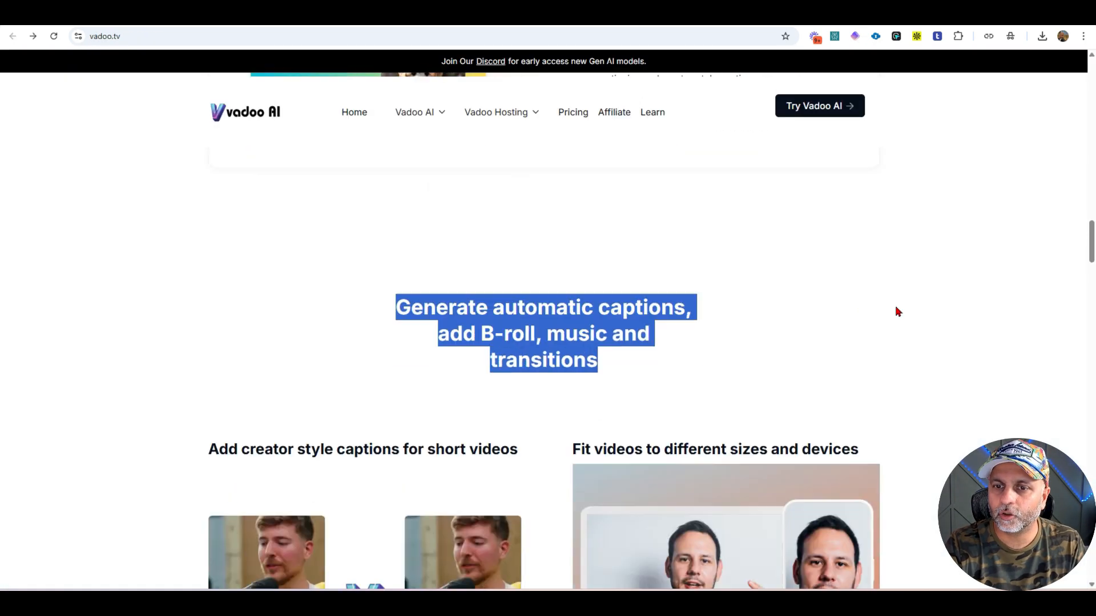
scroll(897, 310, down, 3)
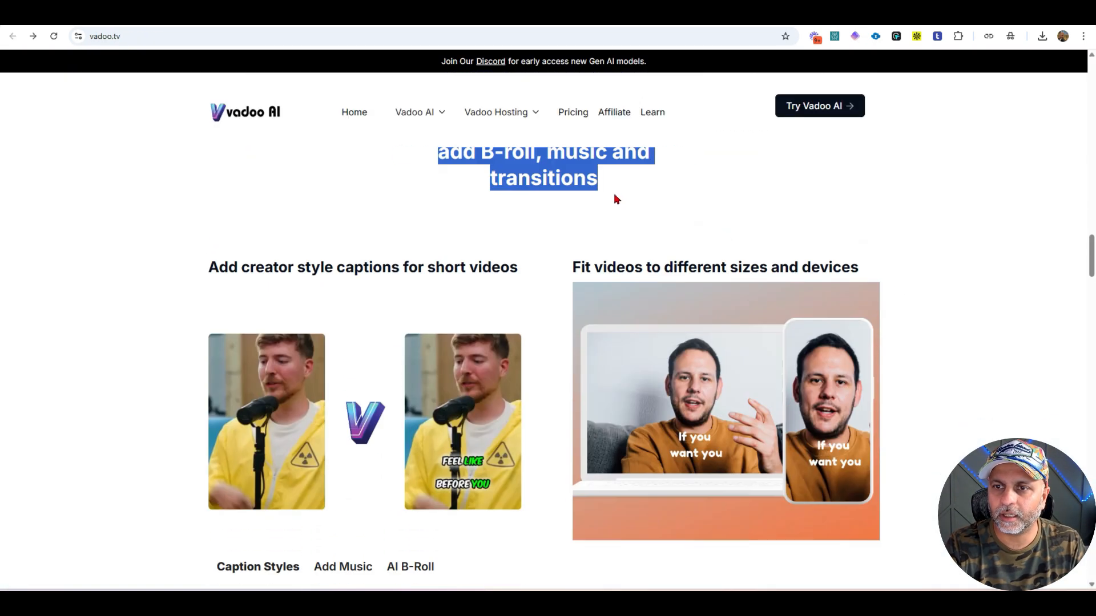
scroll(600, 239, up, 2)
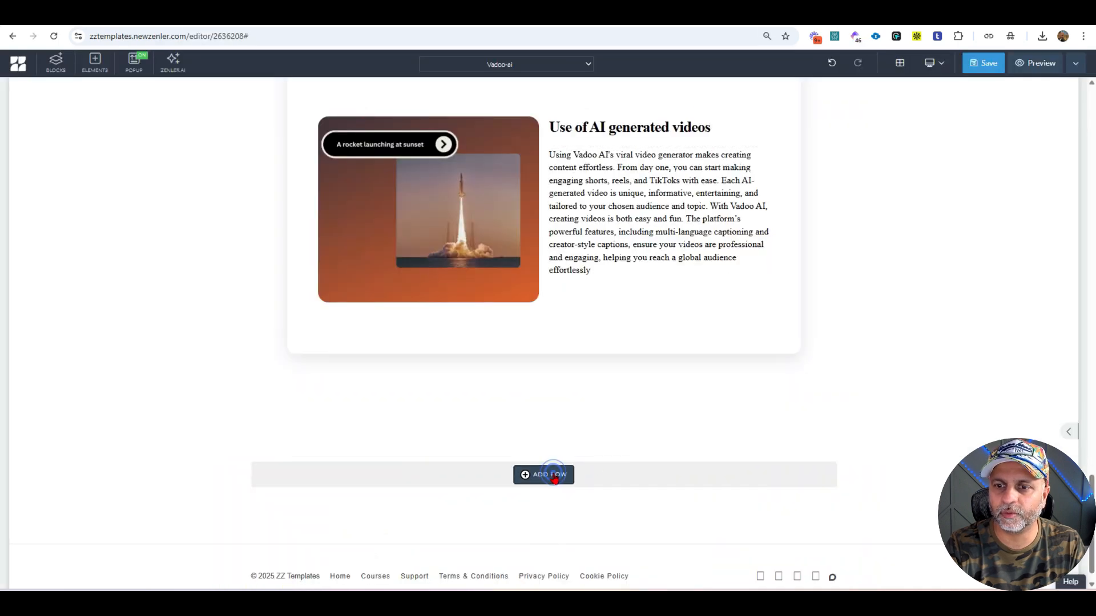
click(551, 478)
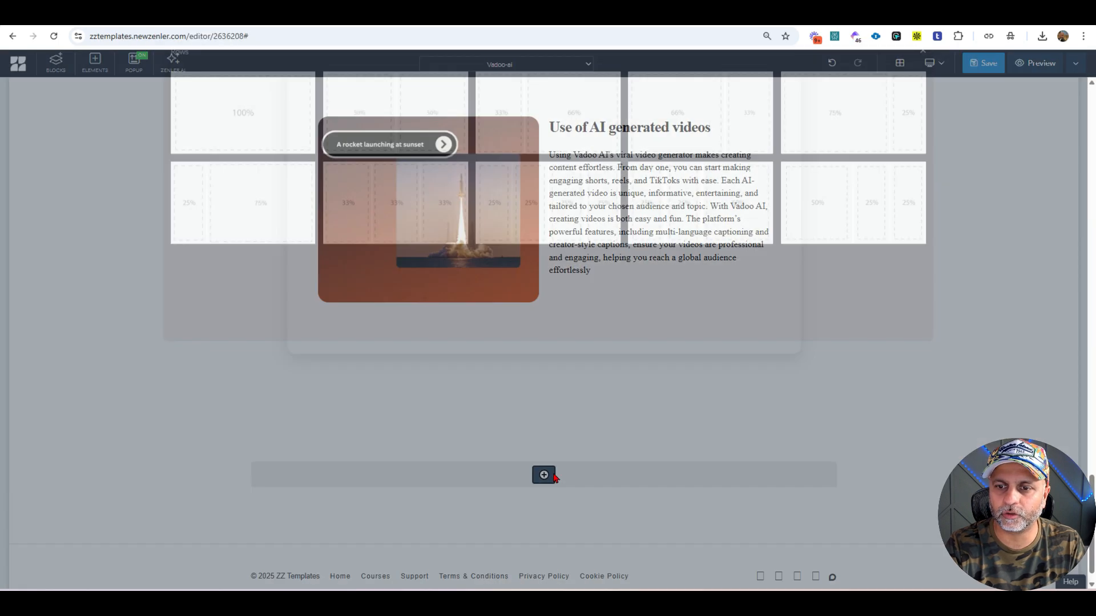
click(206, 165)
click(421, 175)
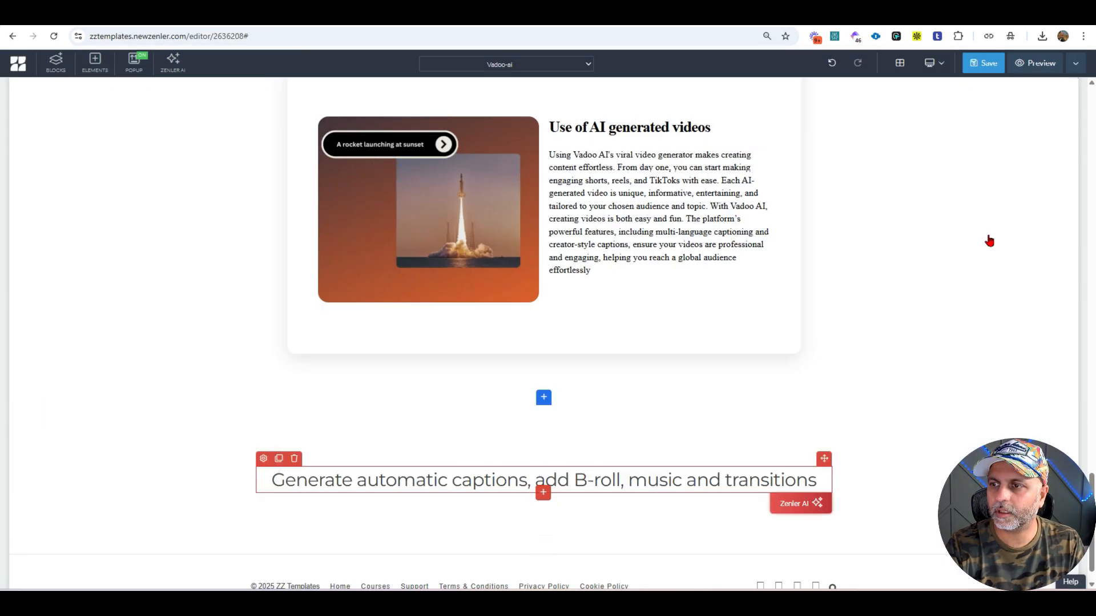
- Add a row of three equal columns below the captions heading and move the heading into its middle column
click(550, 494)
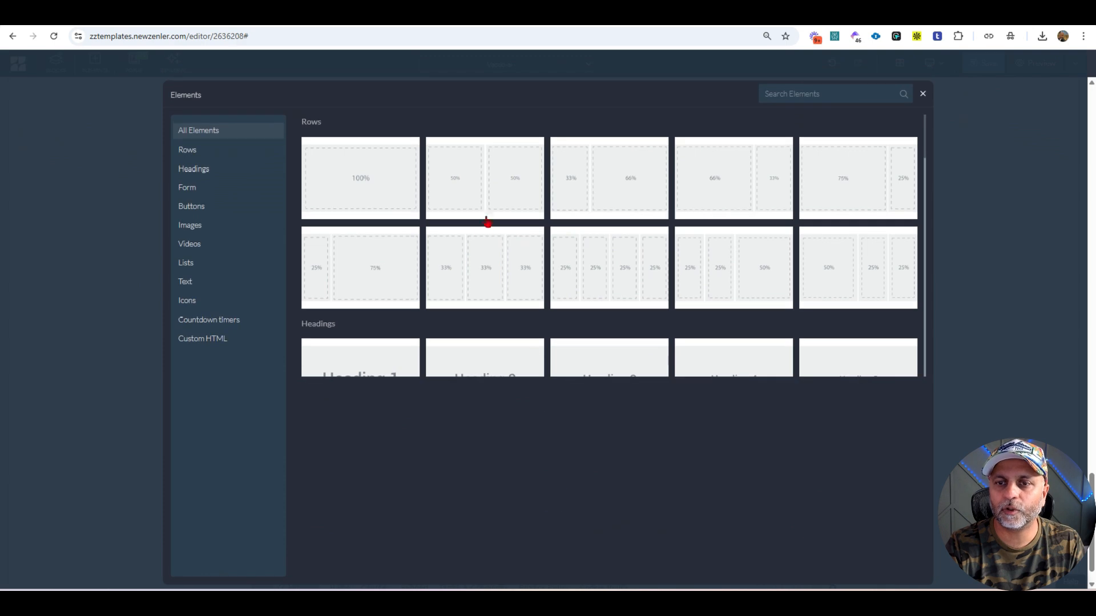
click(480, 274)
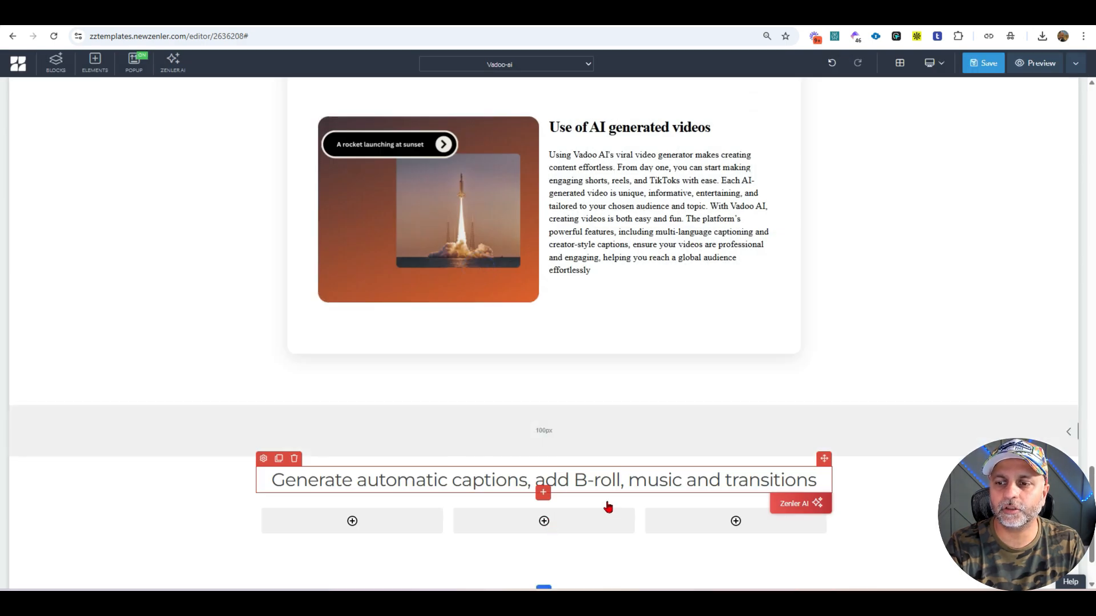
drag(816, 460, 545, 522)
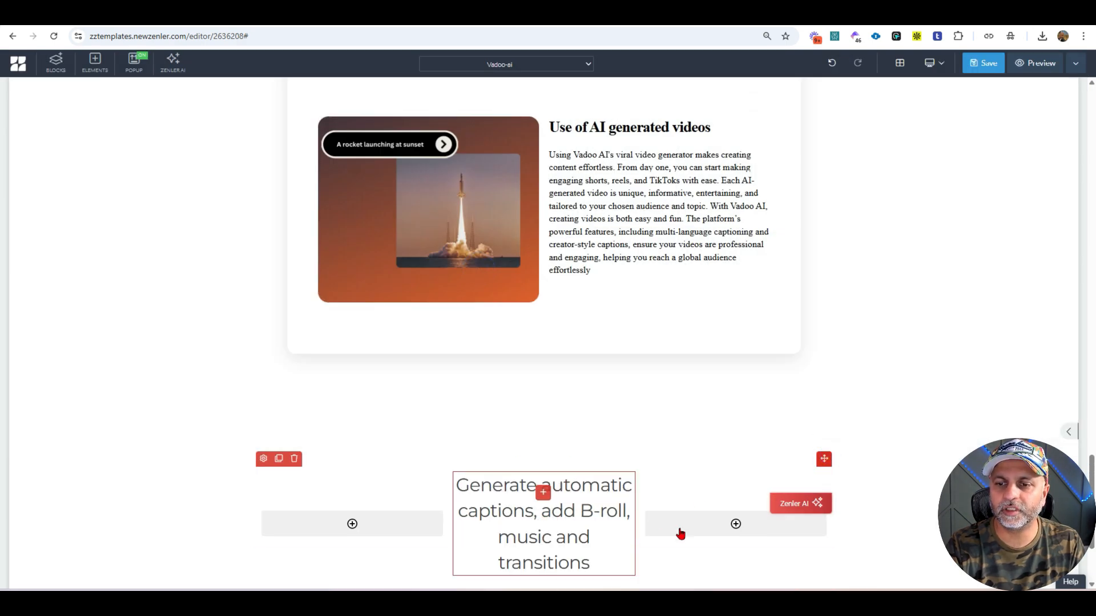
- Widen the middle column to about two thirds of the row by narrowing both side columns equally
scroll(455, 425, down, 2)
click(448, 413)
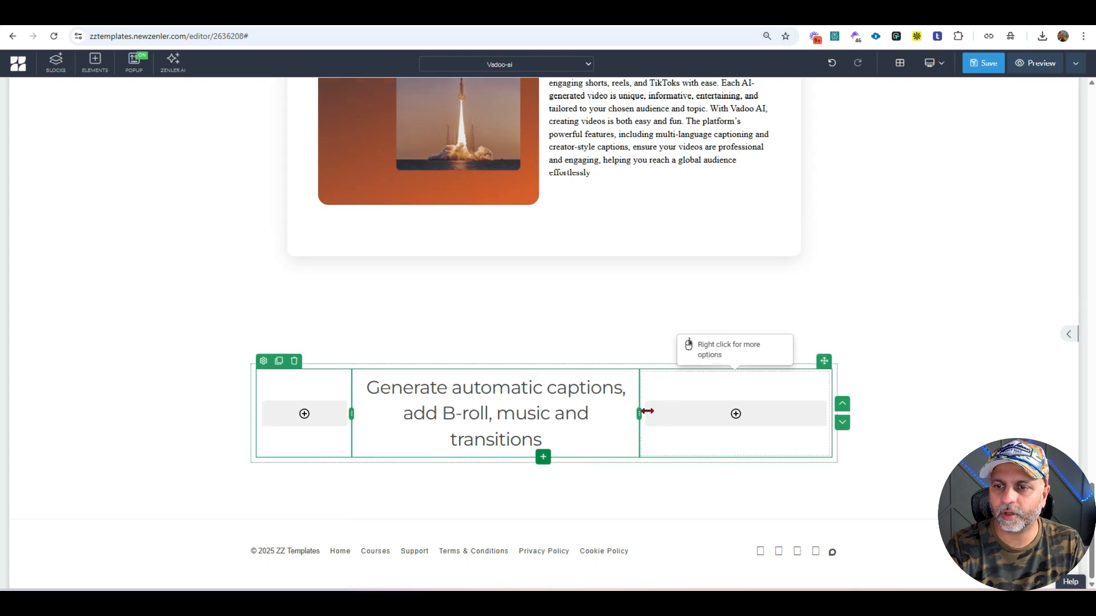
drag(683, 418, 692, 421)
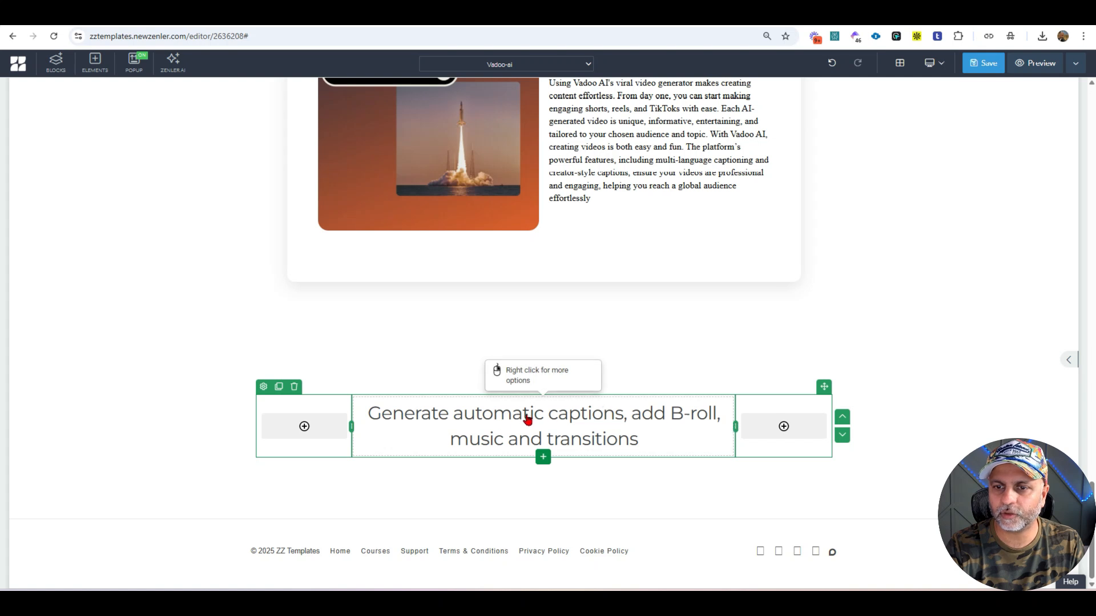
- Format the captions heading in PT Sans with the Bold font style and a font size of 50 px
click(362, 411)
click(365, 392)
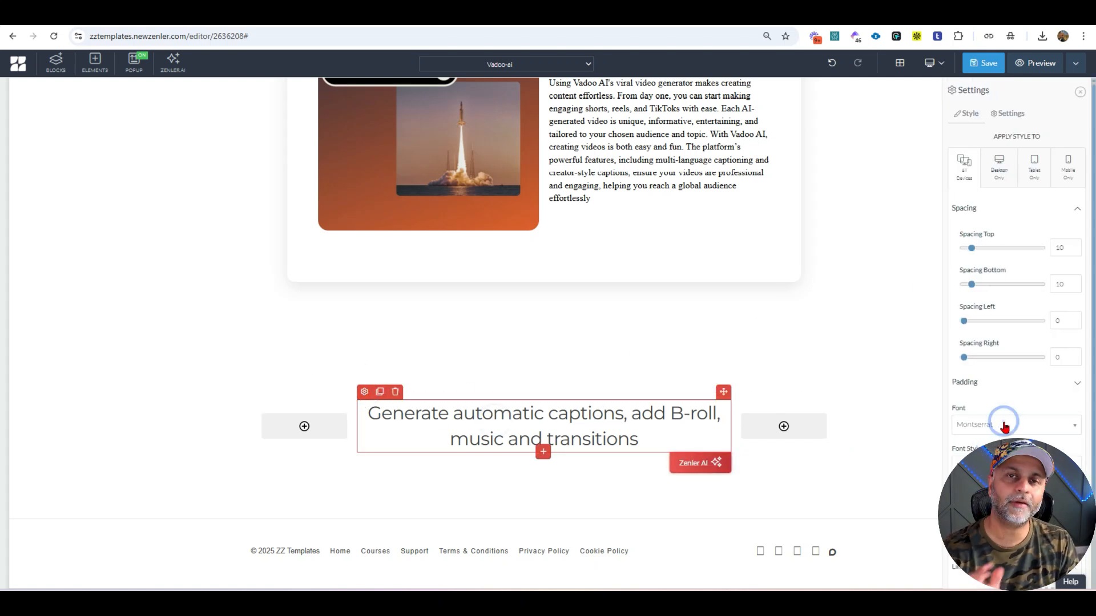
click(1005, 425)
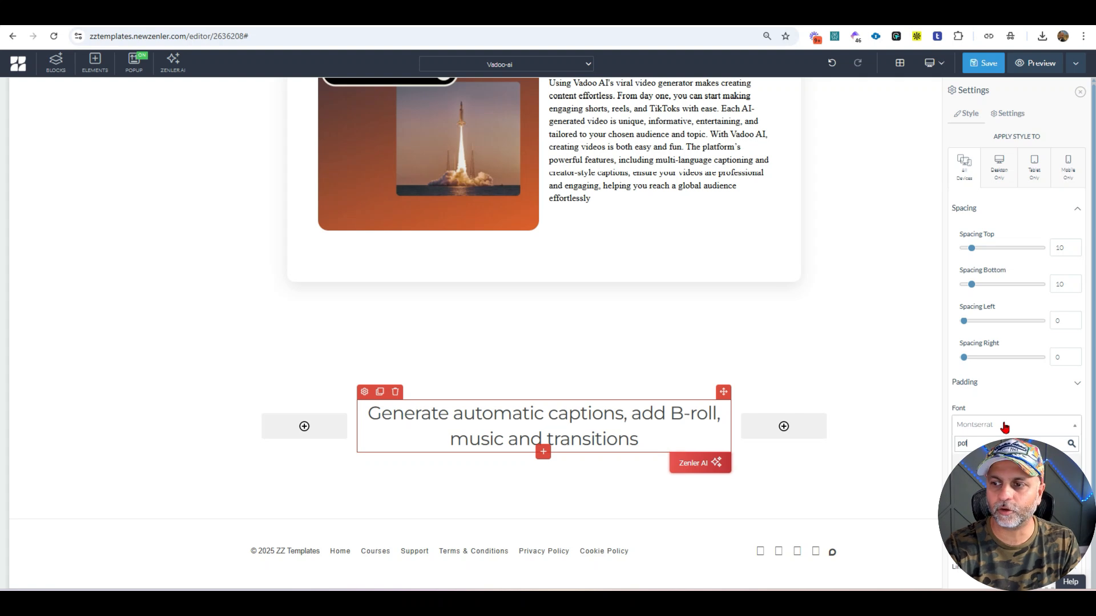
text(pt)
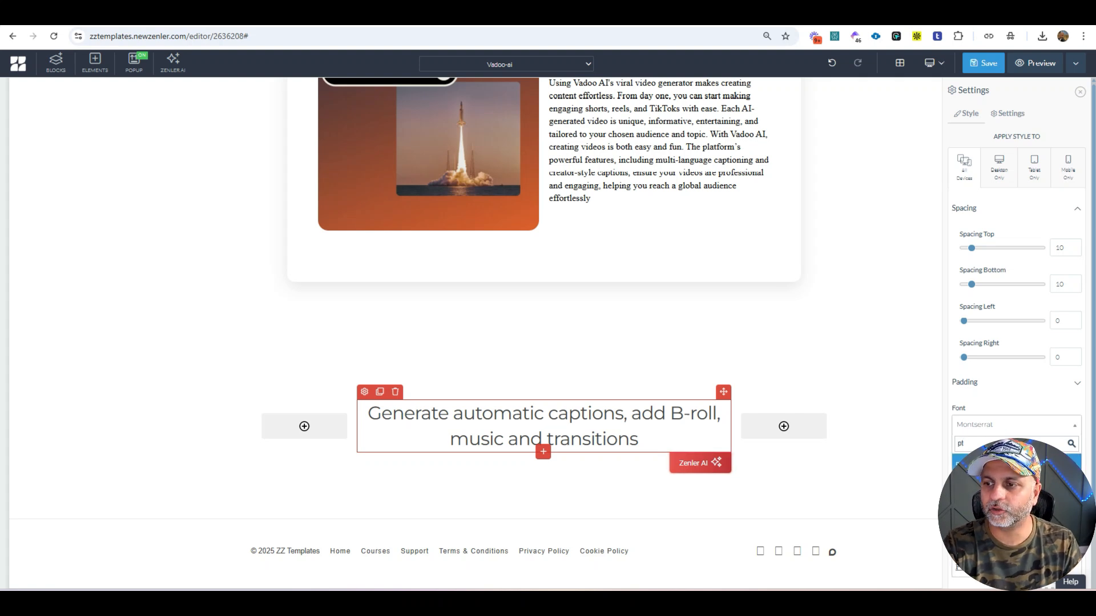
key(Return)
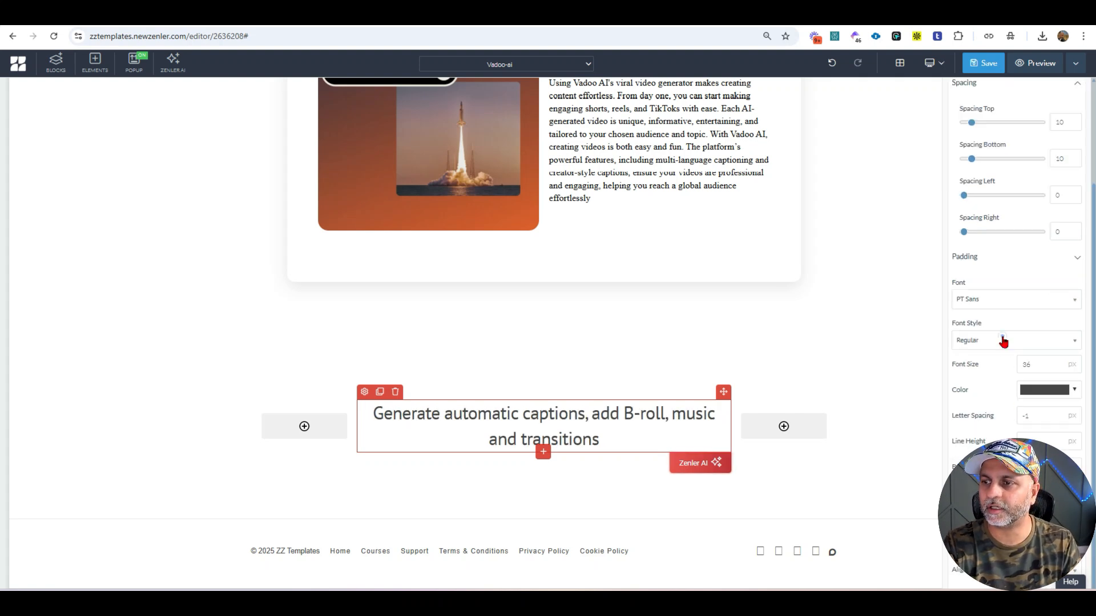
click(1004, 341)
click(979, 393)
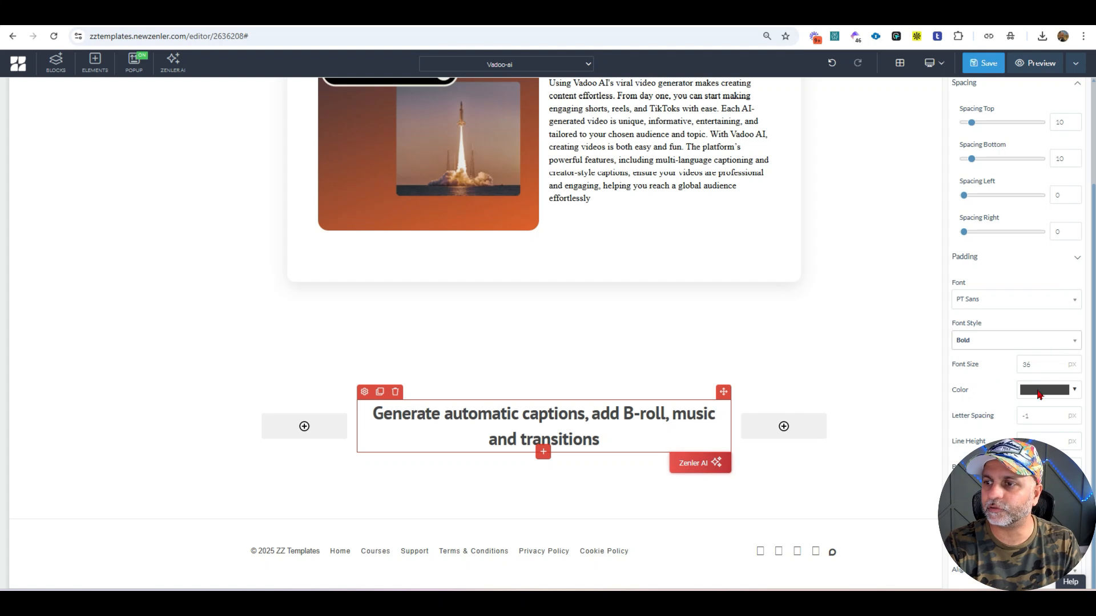
double_click(1034, 359)
text(50)
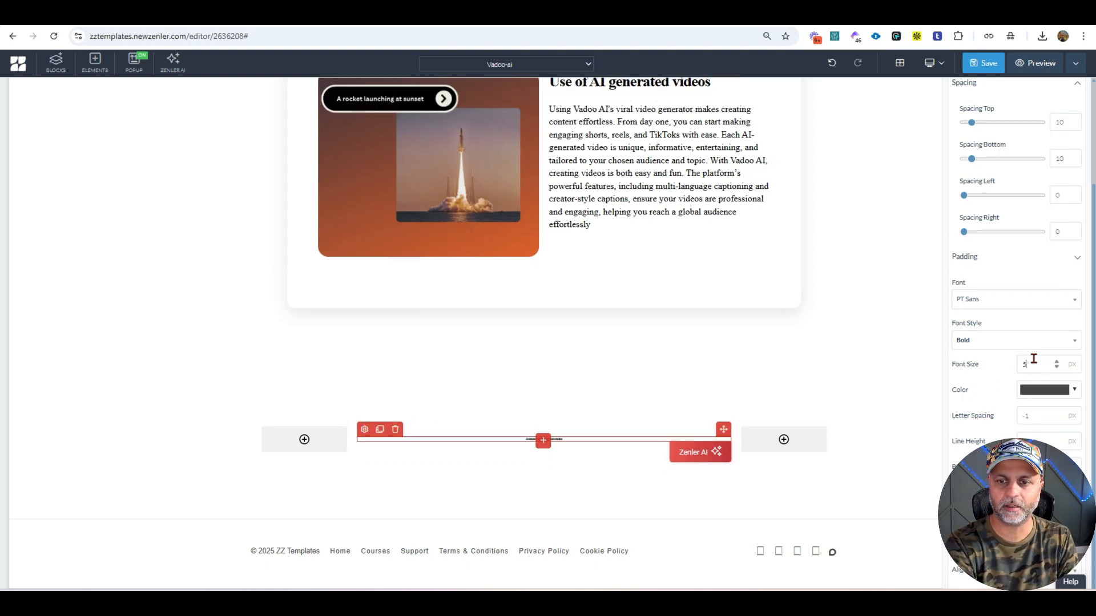
- Set the captions heading's text color to black and save the page
click(1045, 390)
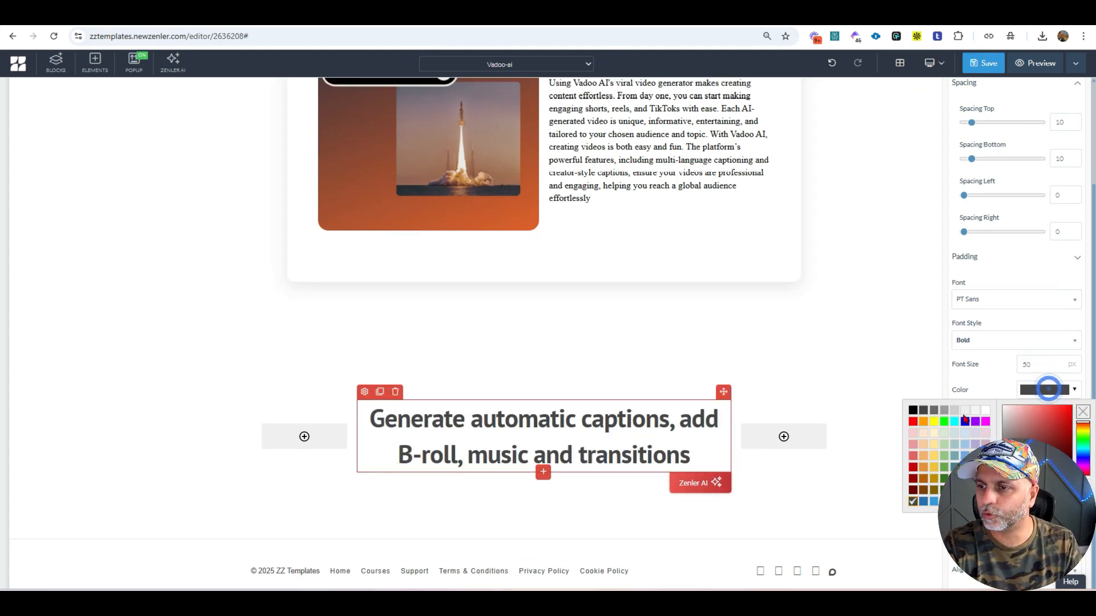
click(910, 409)
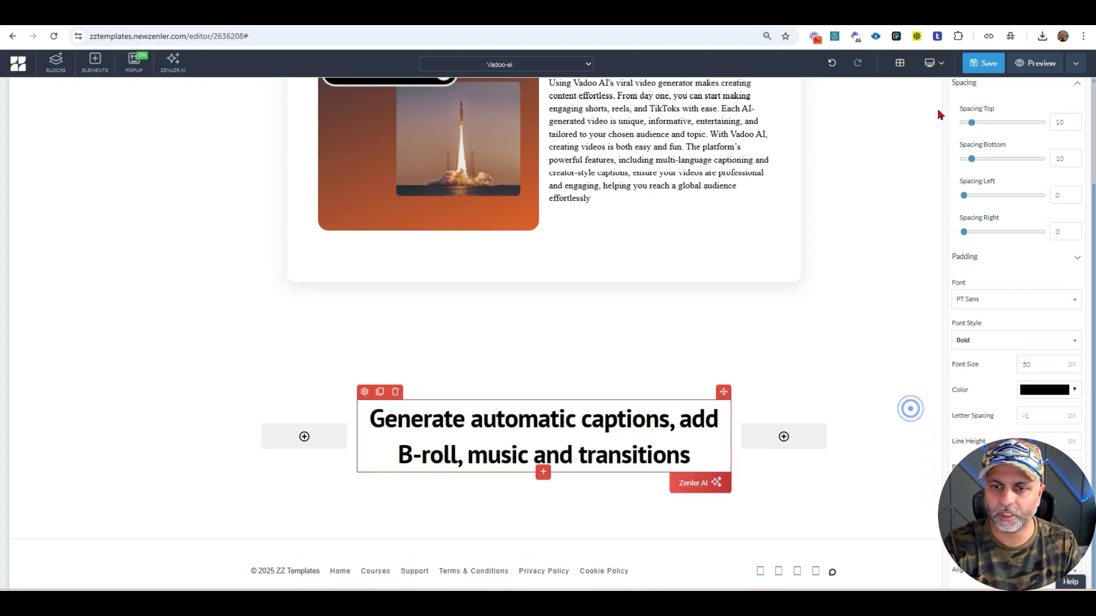
click(983, 63)
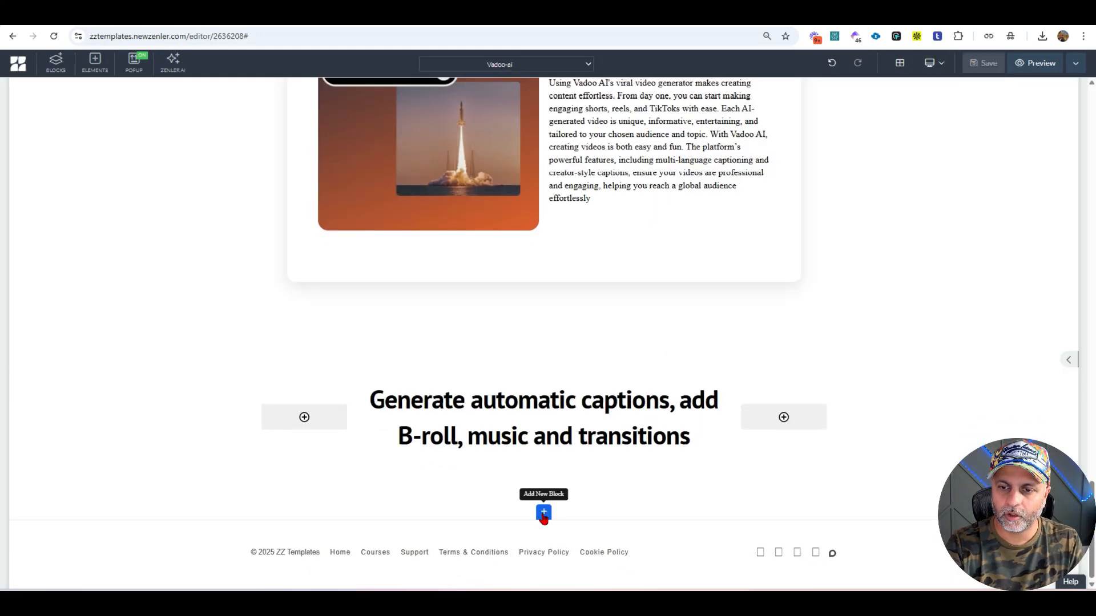
- Add a new empty block below the captions heading with a row of two equal columns, and reduce the spacing above the row
click(544, 514)
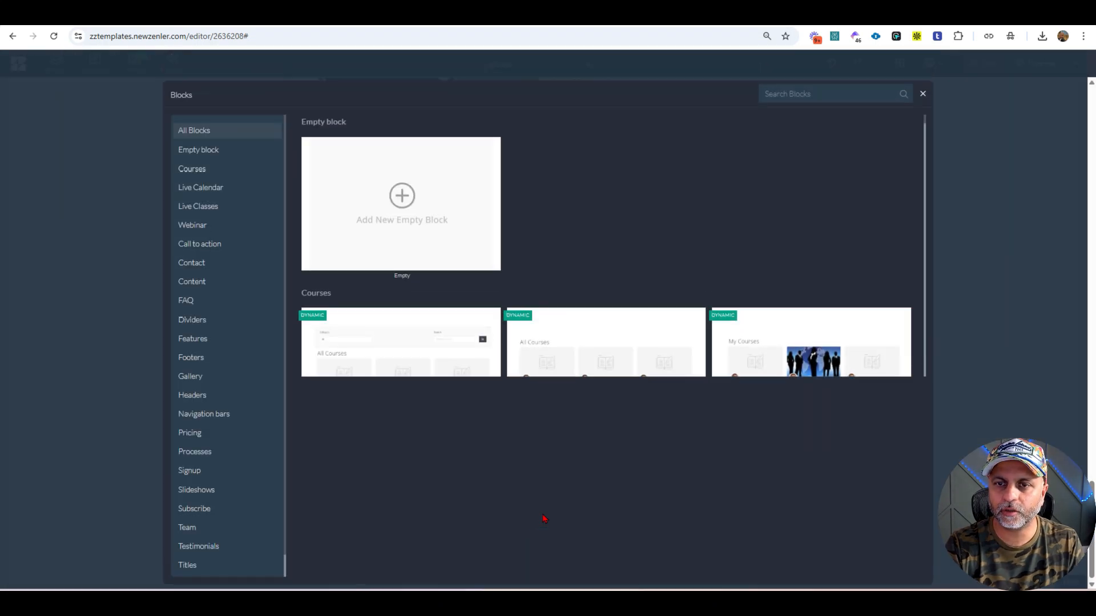
click(428, 199)
key(ctrl+Tab)
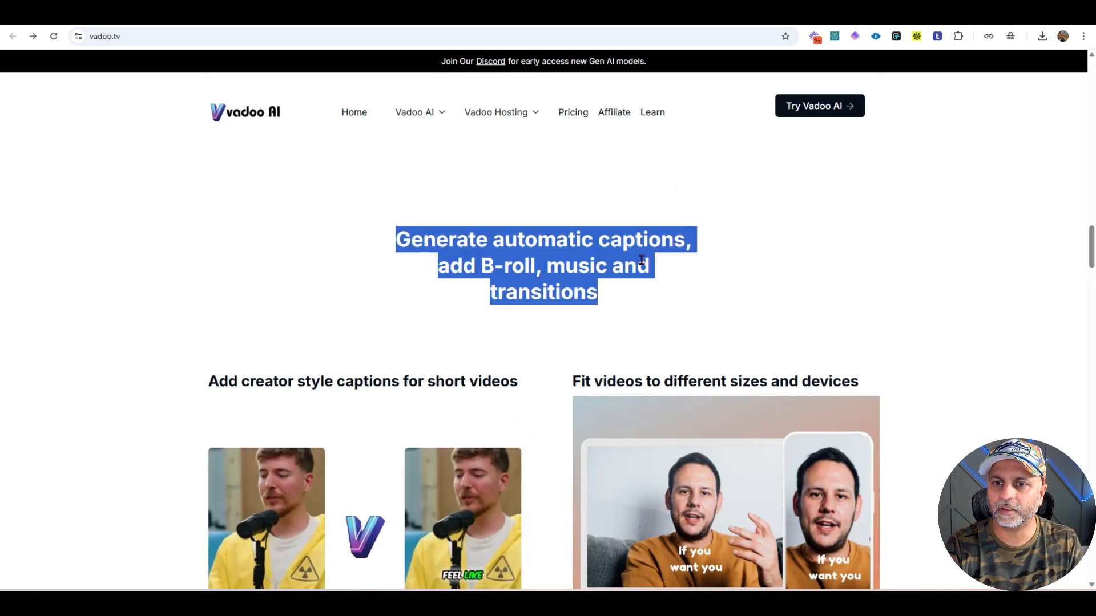
scroll(642, 260, down, 4)
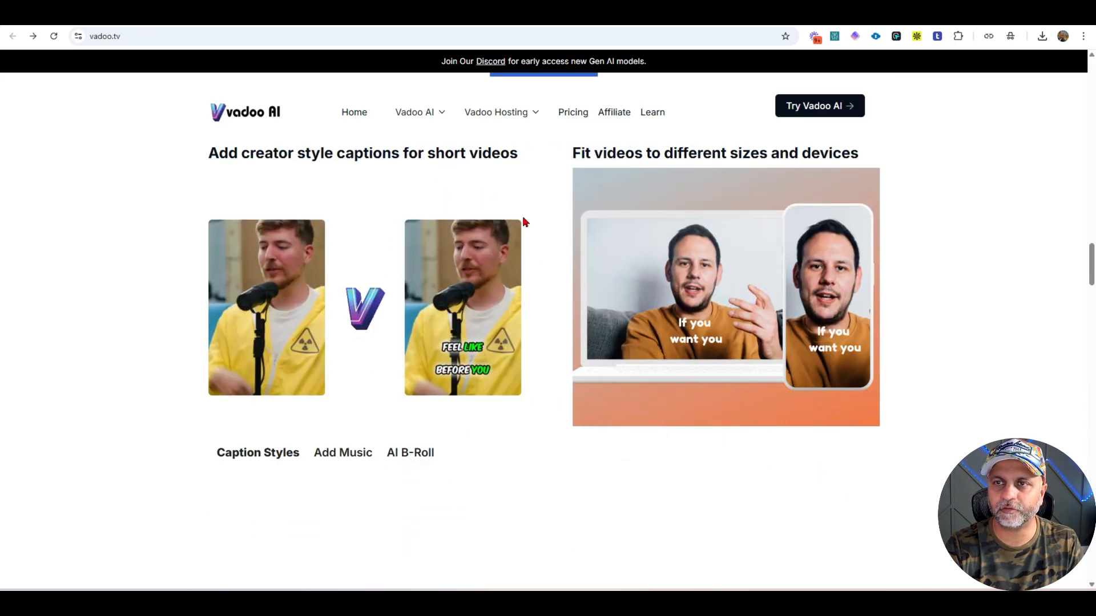
key(ctrl+shift+Tab)
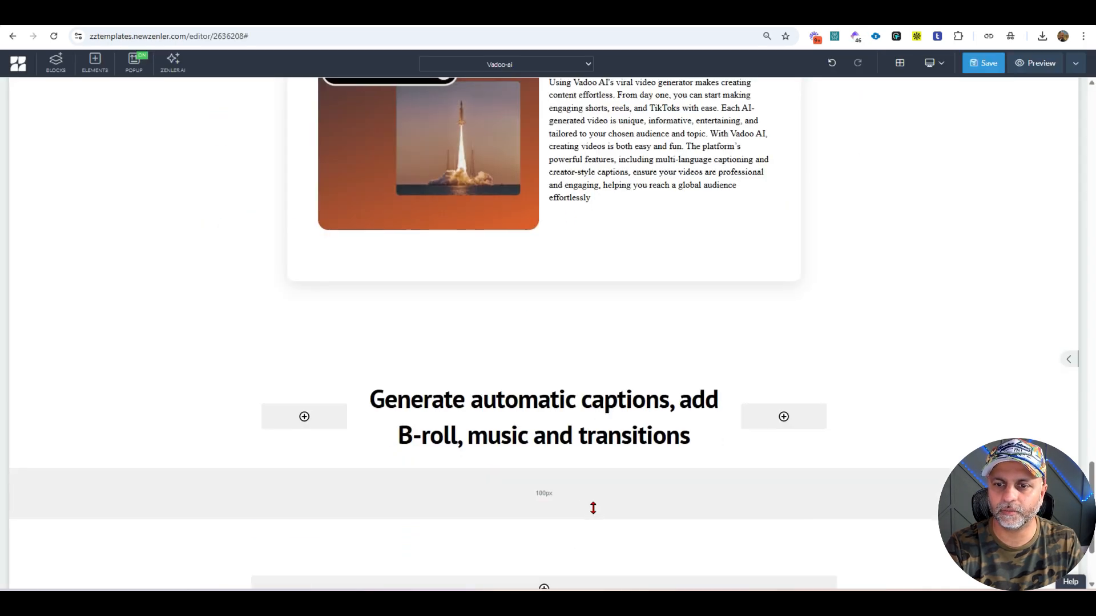
scroll(592, 507, down, 2)
drag(570, 502, 571, 479)
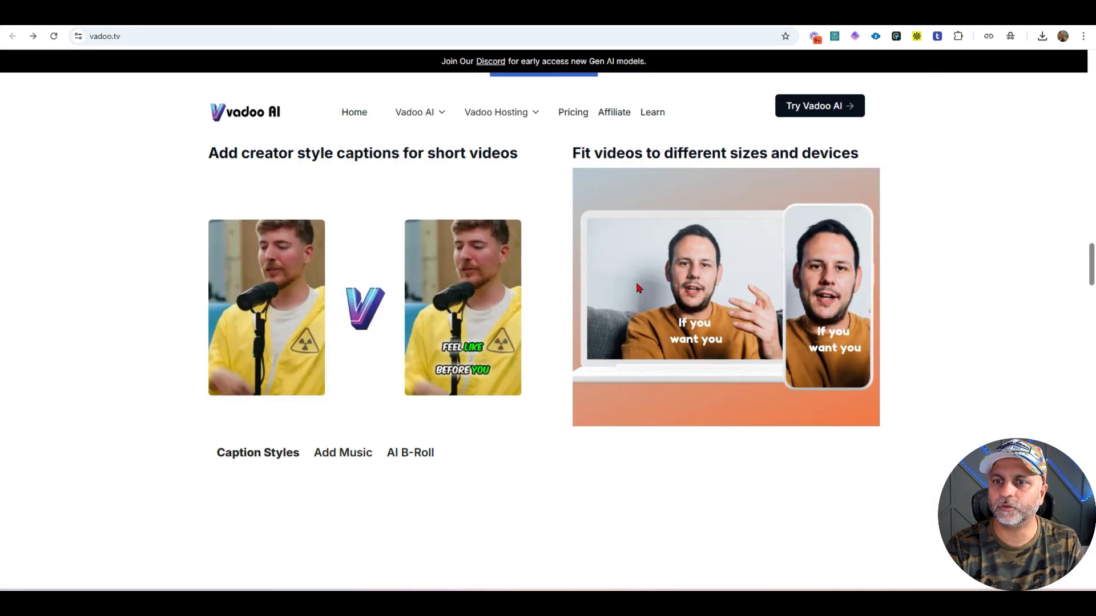
- Copy the text "Add creator style captions for short videos" from the vadoo.tv page and return to the page editor
scroll(318, 184, up, 2)
drag(210, 267, 866, 268)
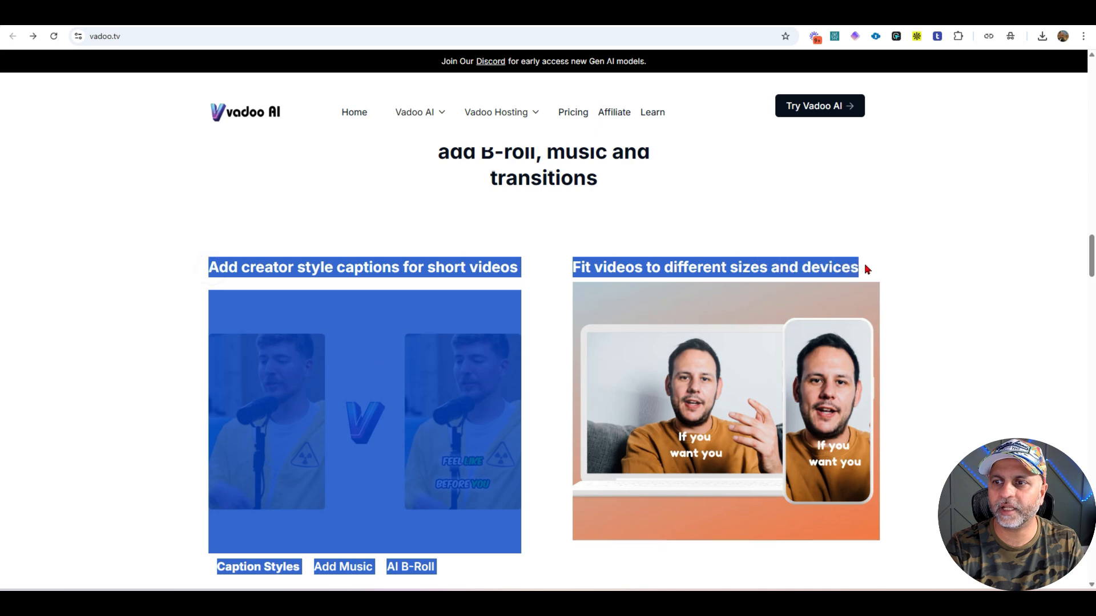
click(897, 448)
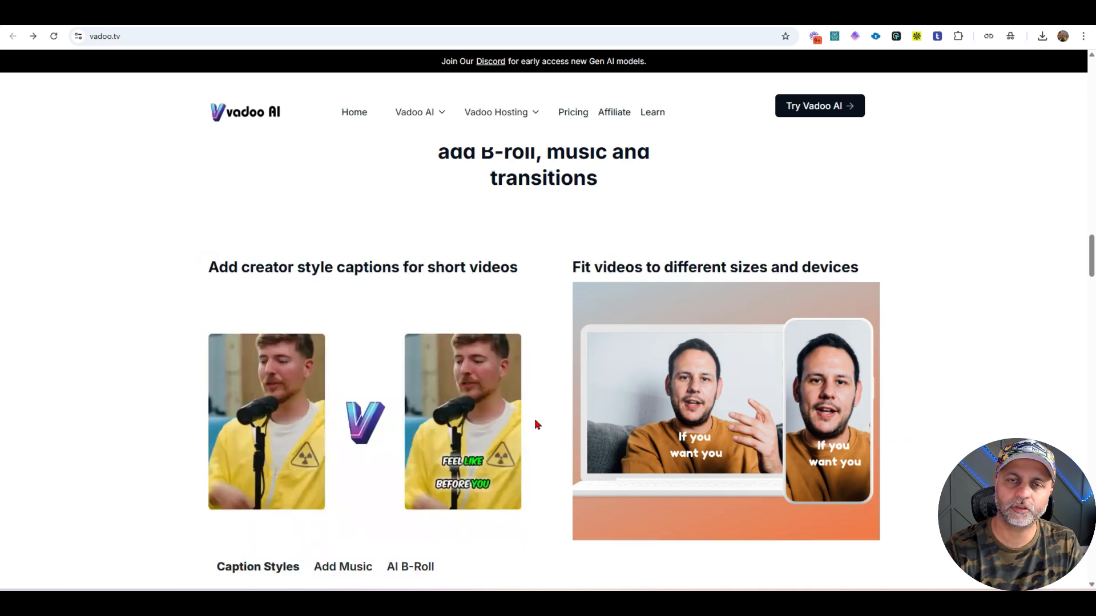
drag(525, 267, 202, 259)
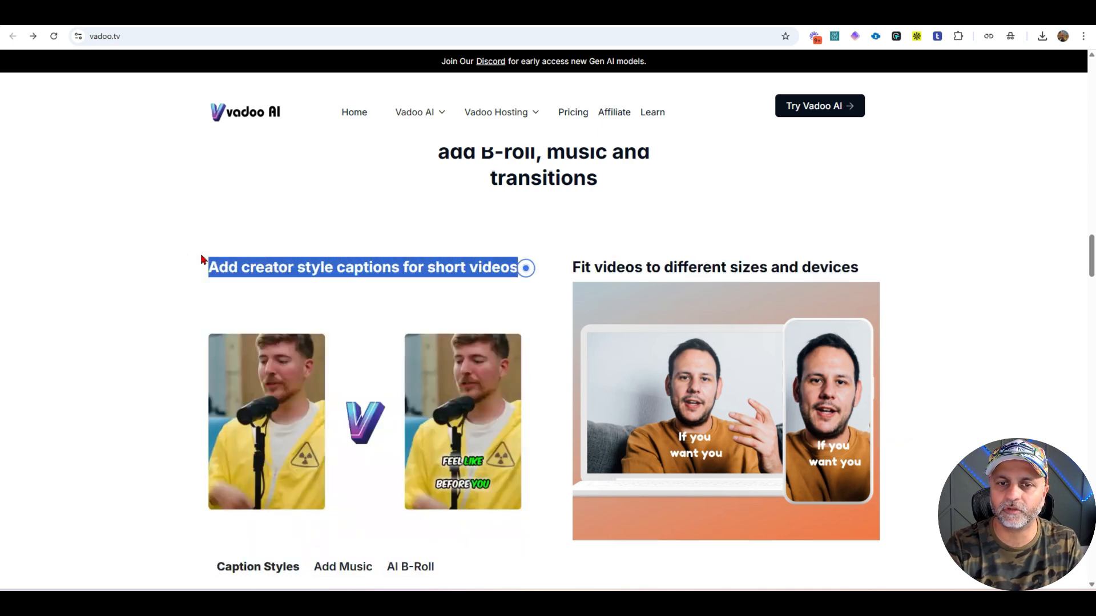
key(ctrl+Tab)
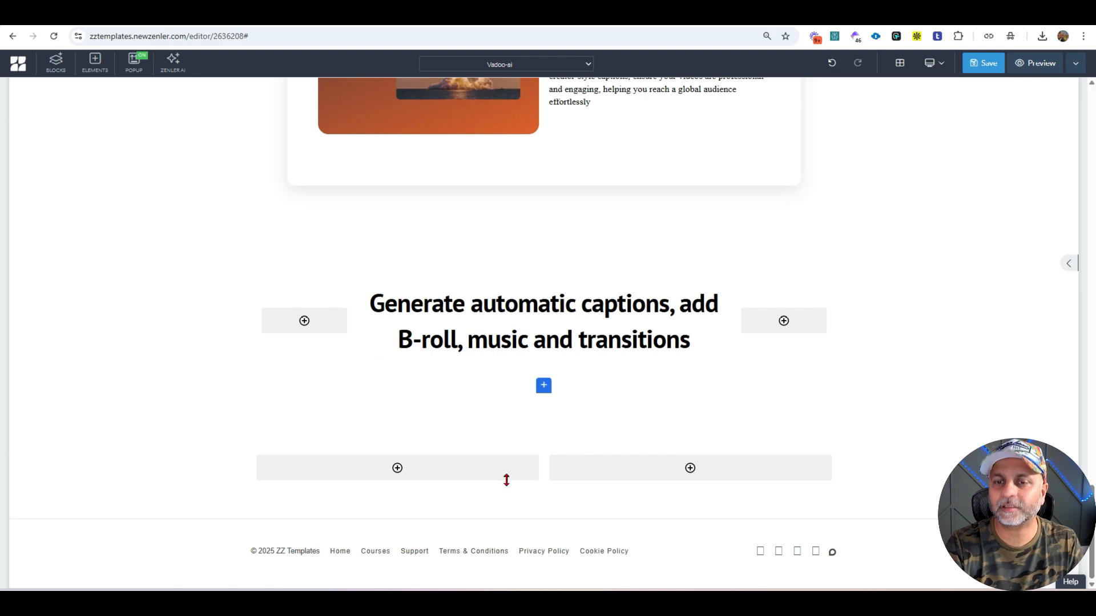
- Duplicate the captions heading, move the copy into the new row's left column and replace its text with "Add creator style captions for short videos"
click(430, 471)
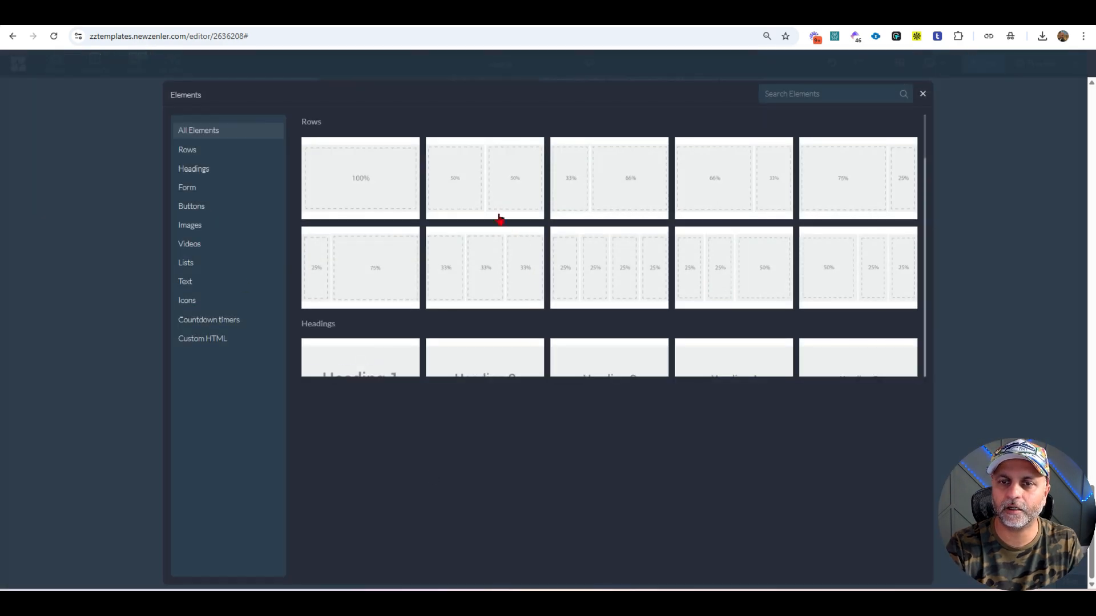
click(925, 93)
click(623, 340)
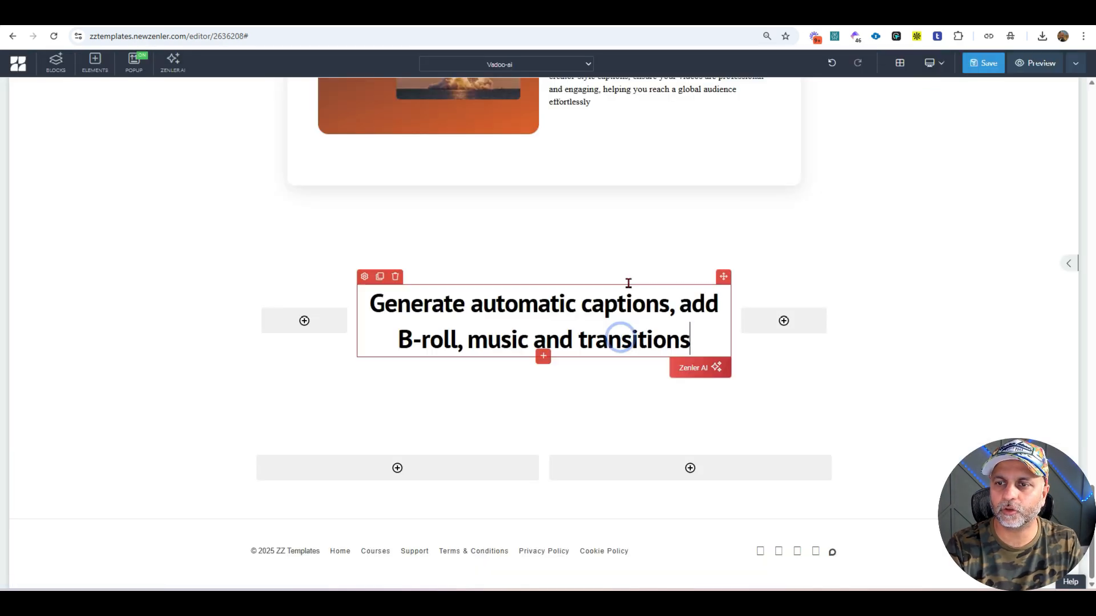
click(379, 278)
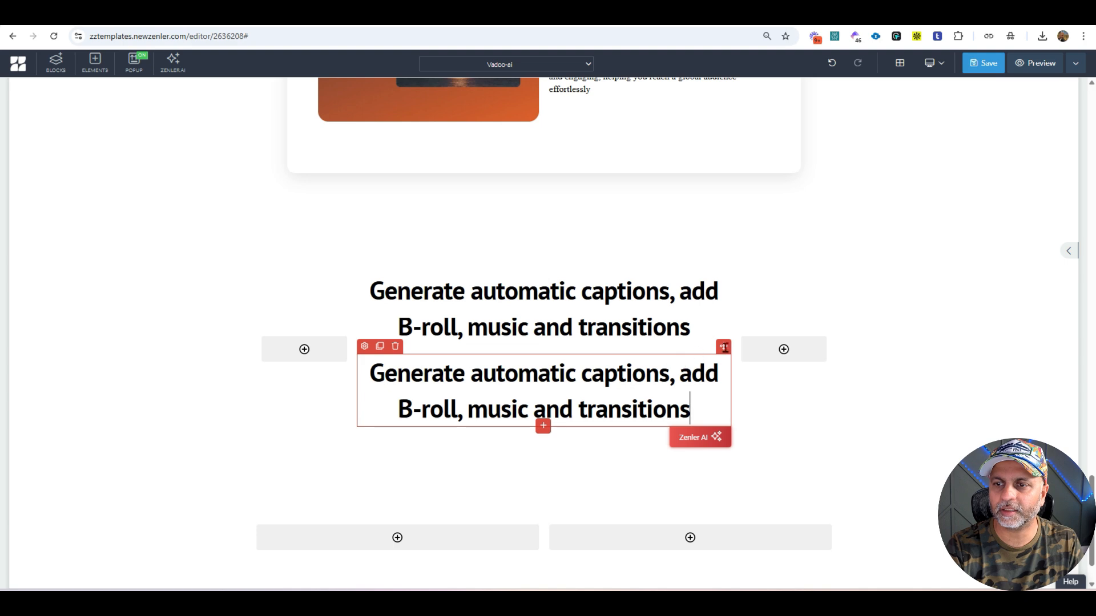
drag(420, 537, 420, 534)
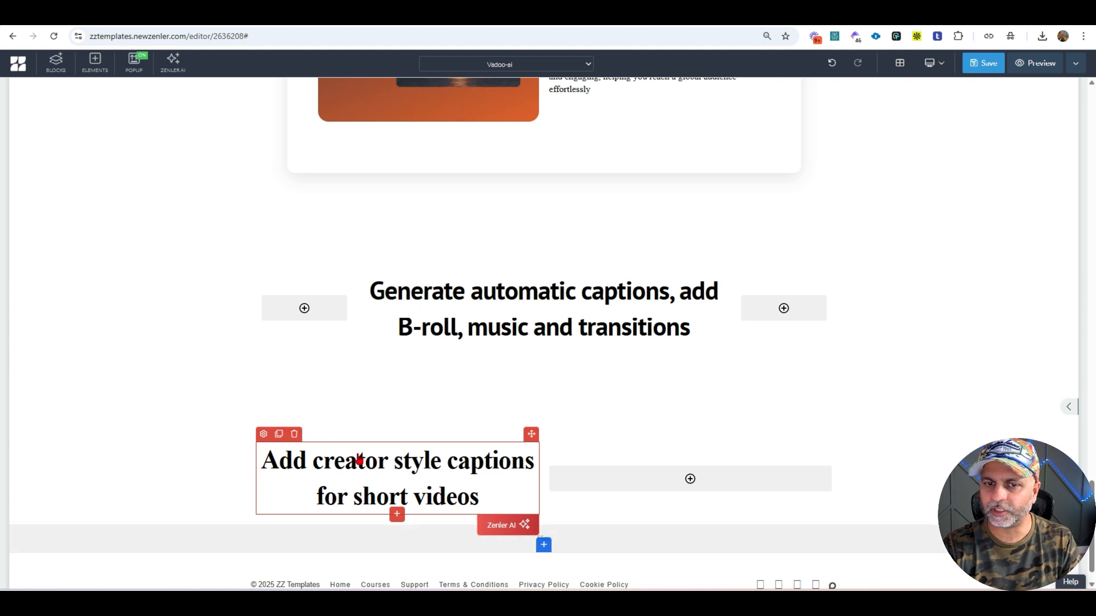
- Shrink the left column's heading so it fits on one line, and place a duplicate of it in the right column
click(266, 436)
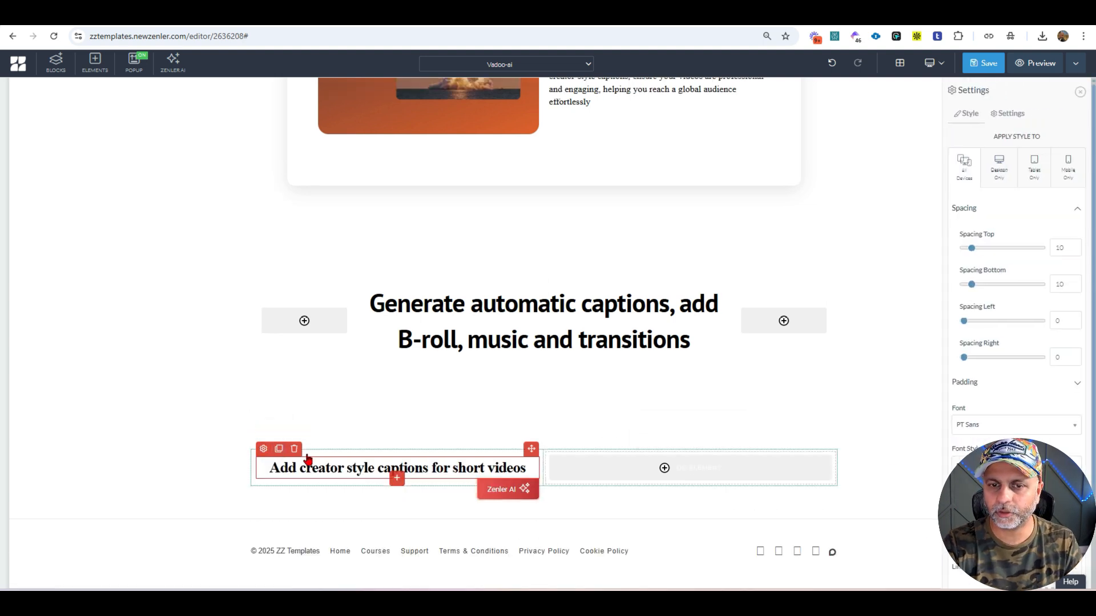
click(279, 447)
drag(579, 460, 692, 482)
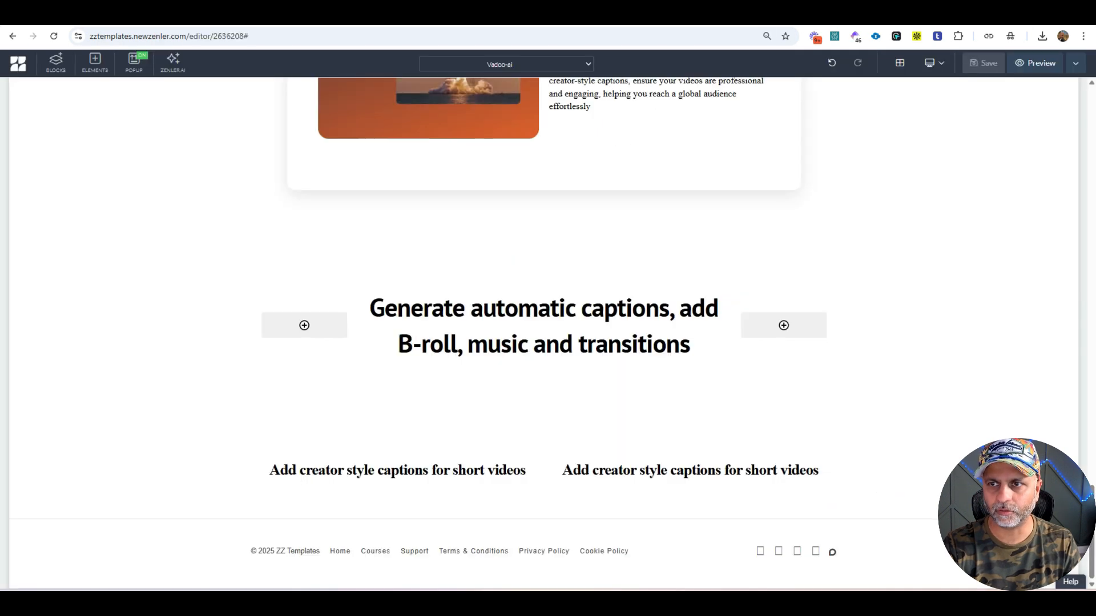
- Insert an image element below the "Add creator style captions for short videos" heading
click(396, 485)
click(396, 483)
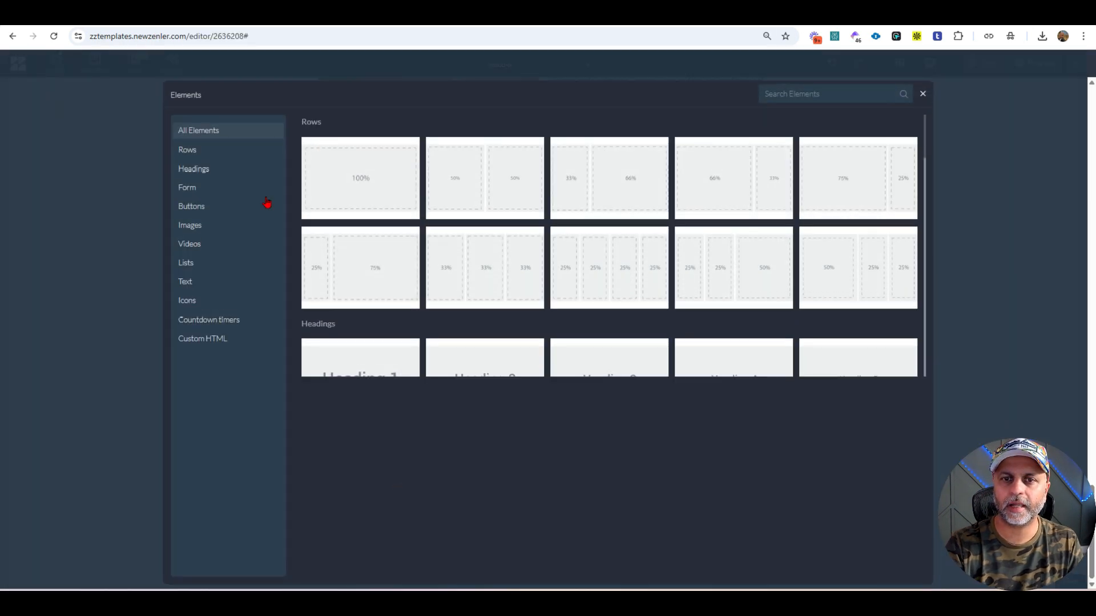
click(201, 226)
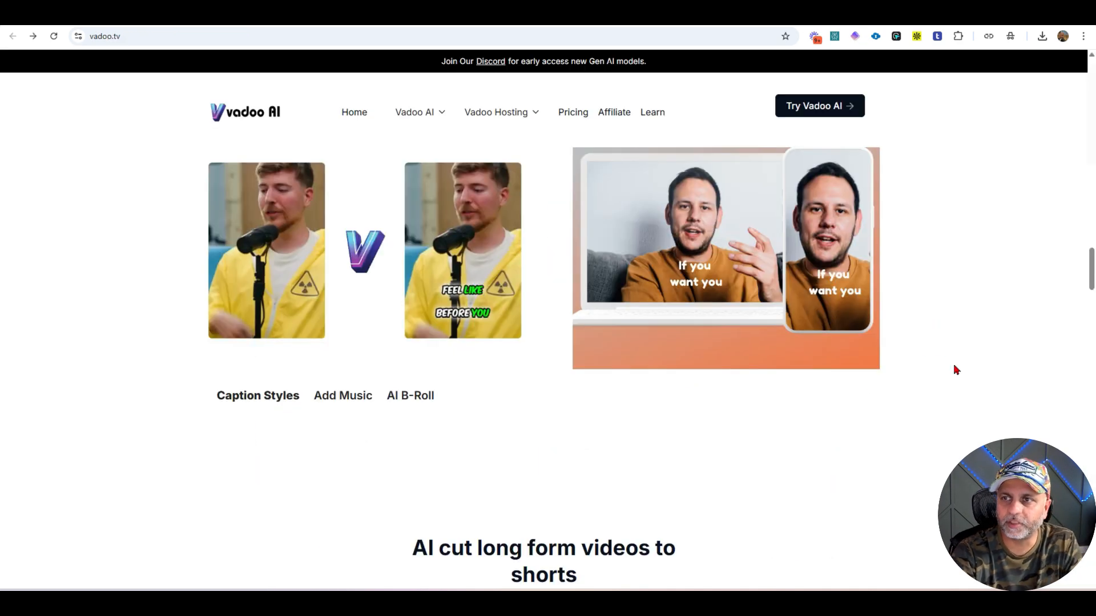
- Examine the Add Music, AI B-Roll and Caption Styles previews and the "AI cut long form videos to shorts" section on vadoo.tv
scroll(956, 370, up, 2)
scroll(958, 366, down, 3)
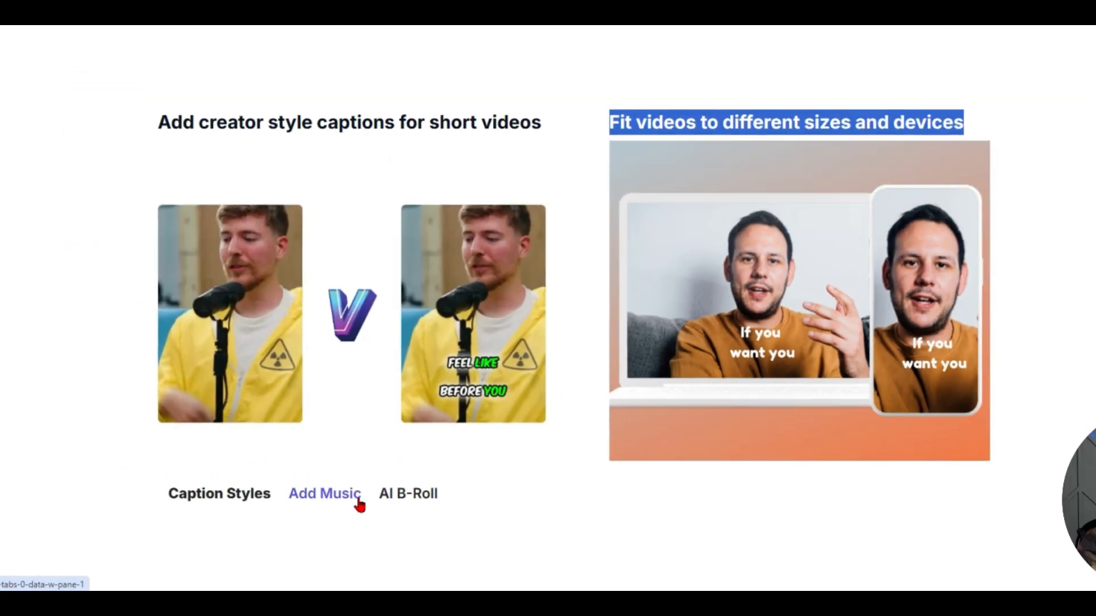
click(358, 502)
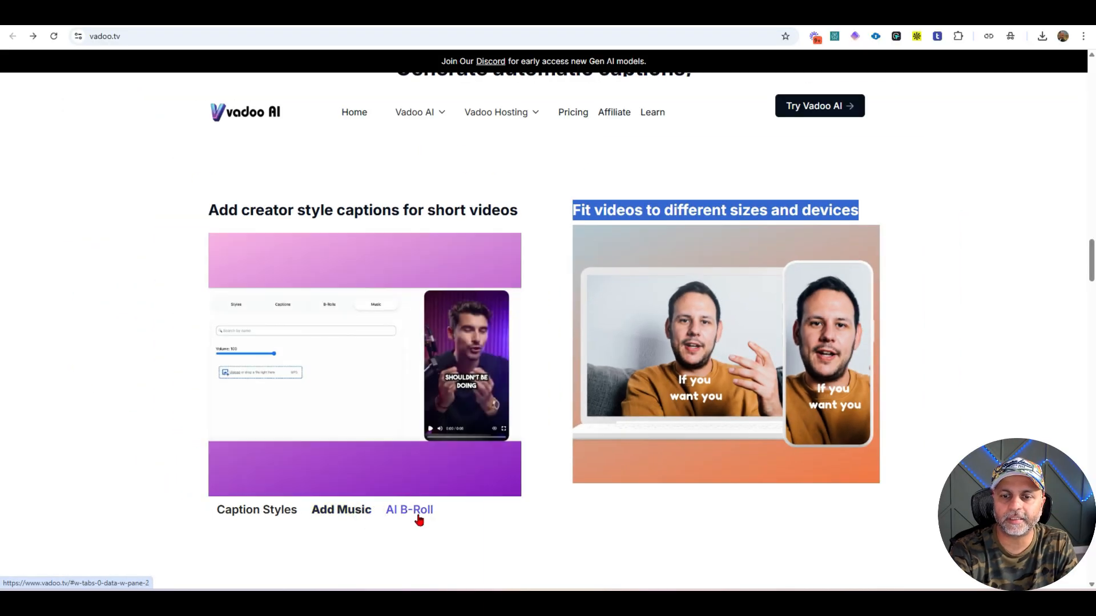
click(418, 516)
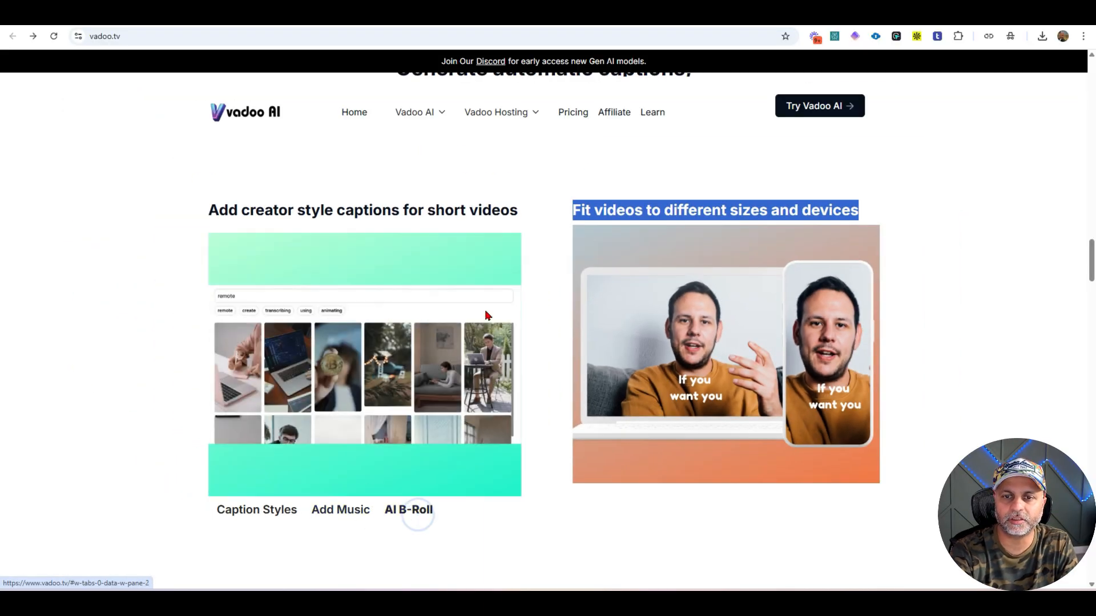
click(282, 513)
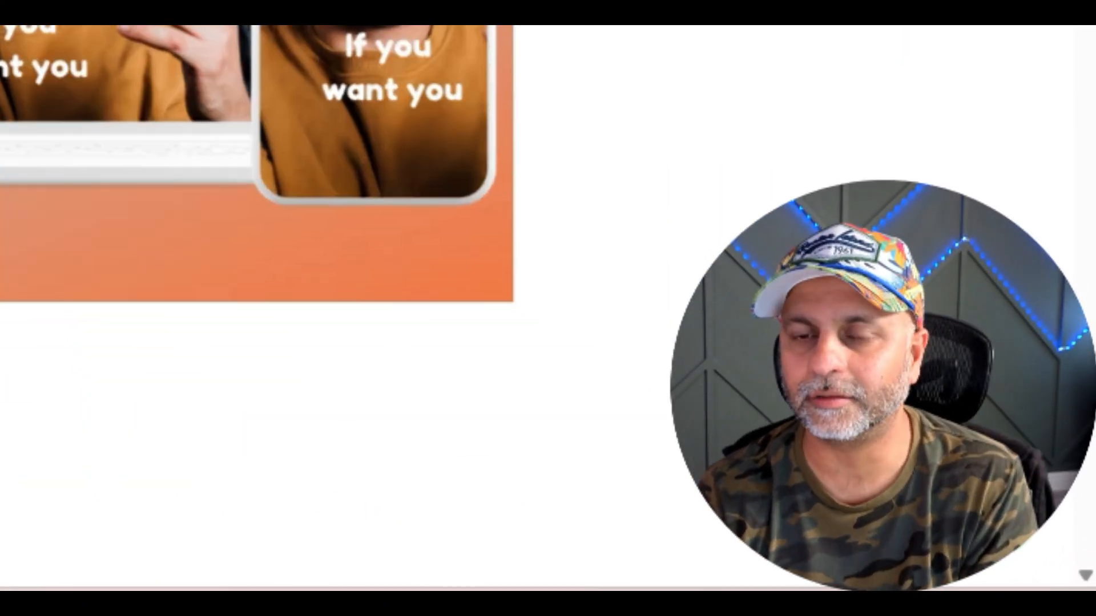
scroll(235, 212, down, 6)
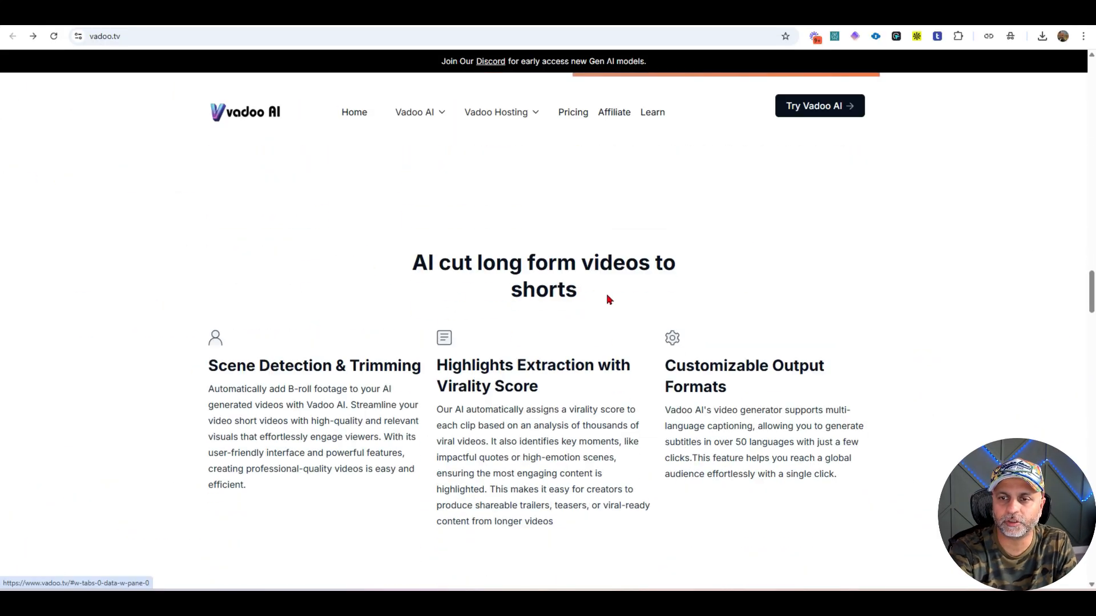
drag(657, 343, 484, 342)
click(462, 346)
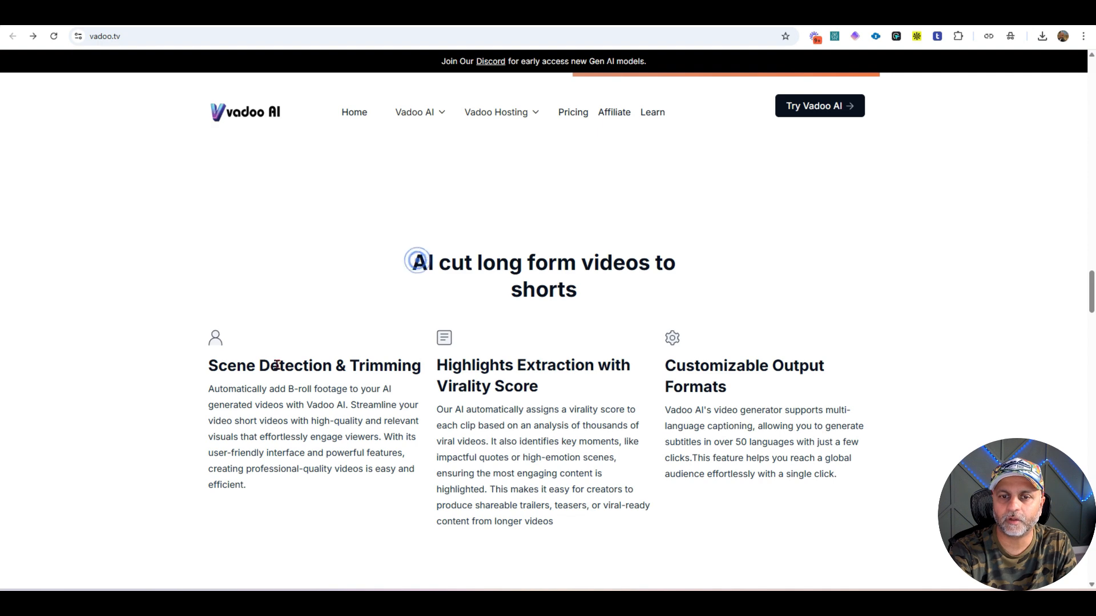
drag(610, 293, 410, 263)
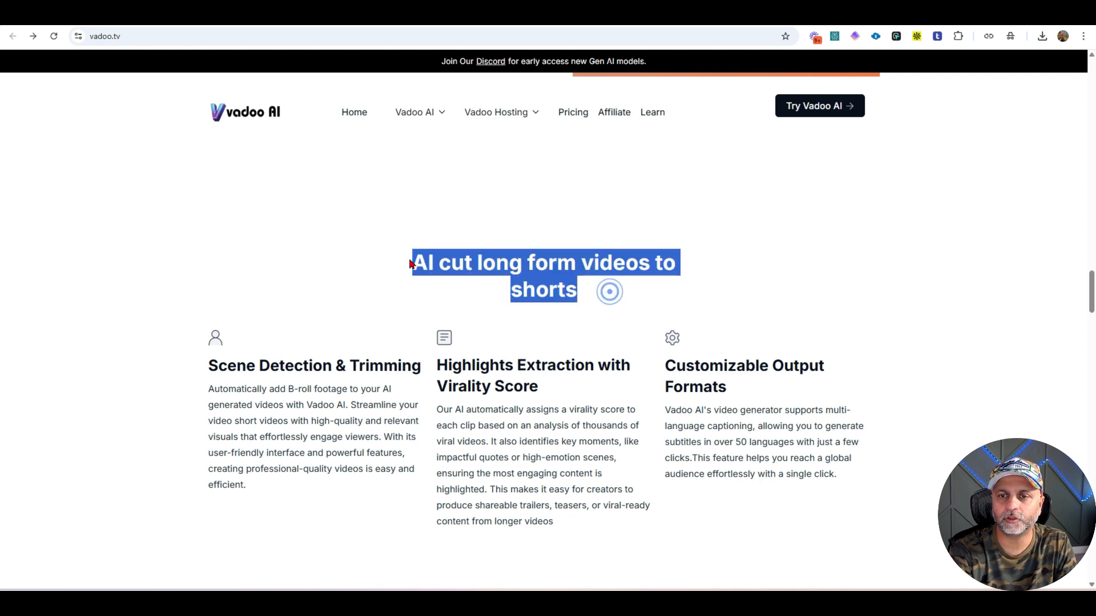
click(650, 282)
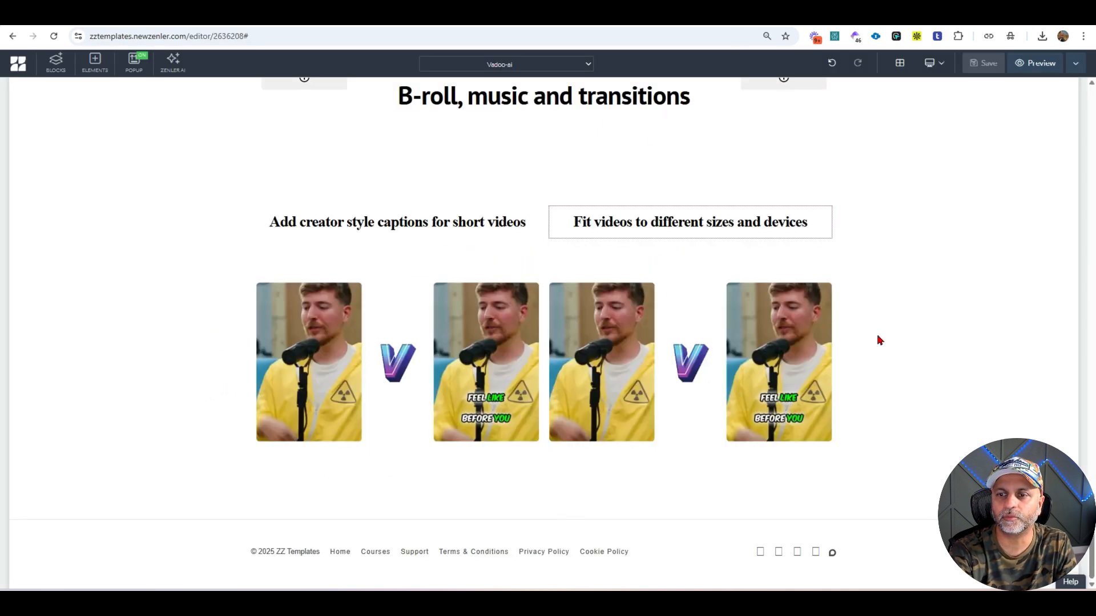
- Reduce the spacing above the two-column captions block in the page editor and save the page
scroll(679, 200, up, 1)
drag(659, 243, 654, 208)
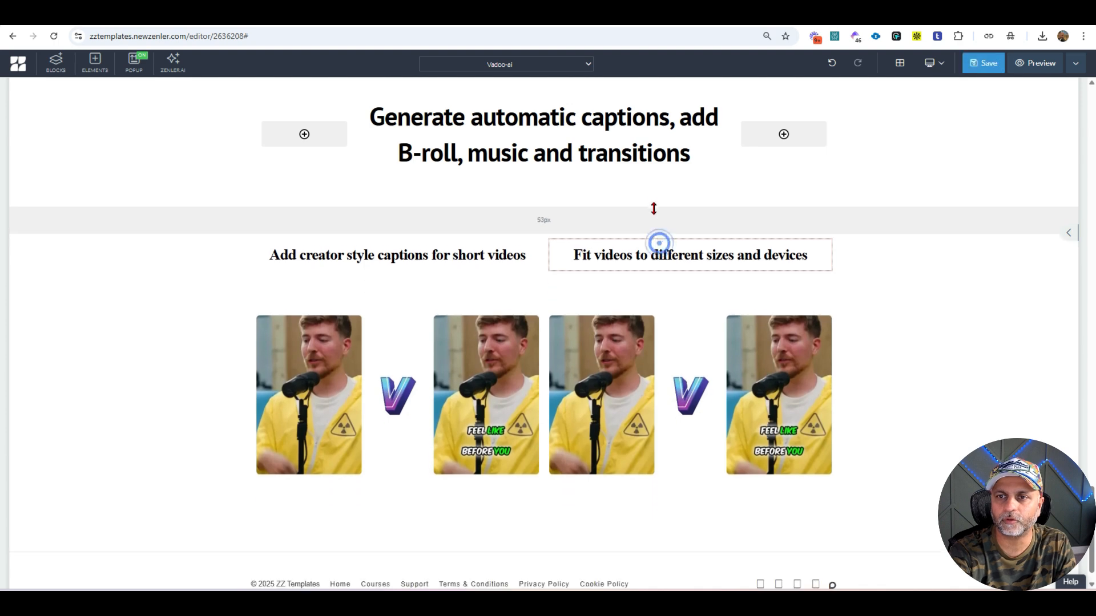
click(988, 69)
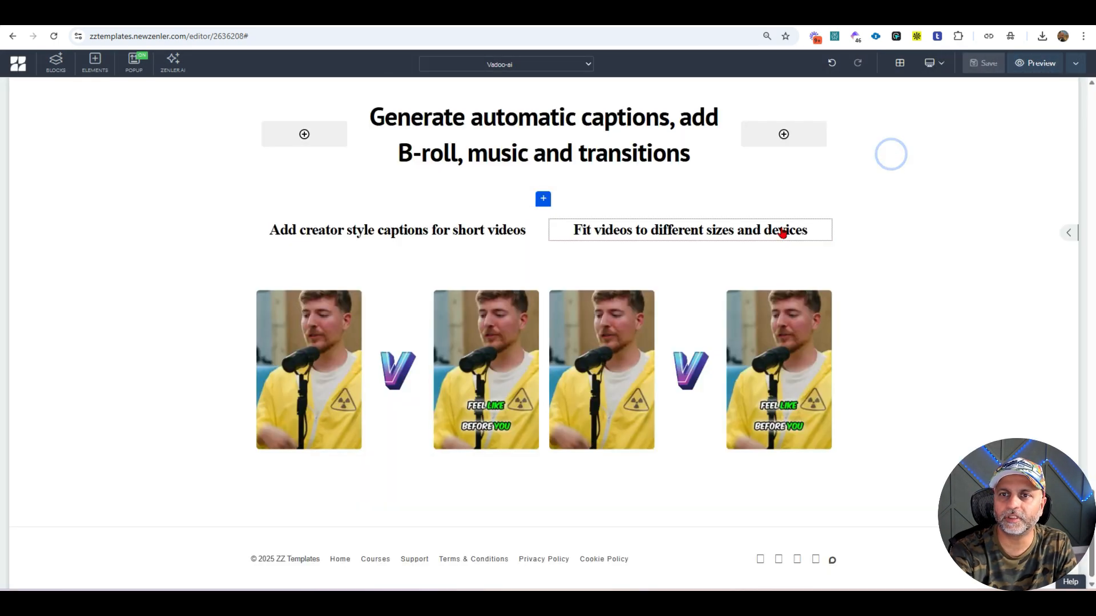
- Duplicate the "Generate automatic captions" heading block and move the copy below the two-column image block
scroll(685, 222, up, 1)
mouse_move(5, 122)
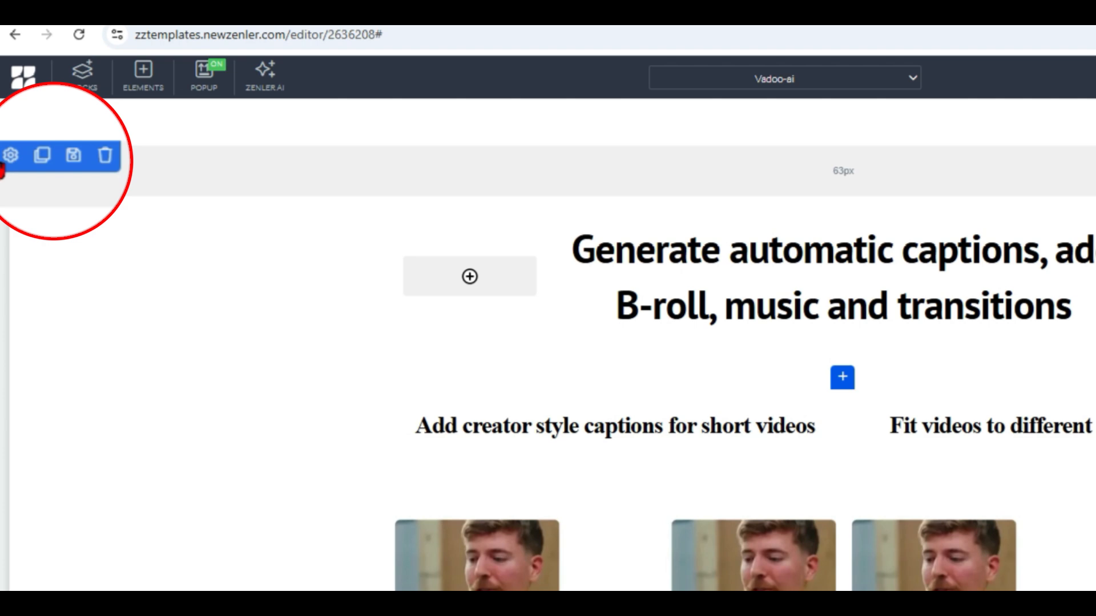
click(58, 164)
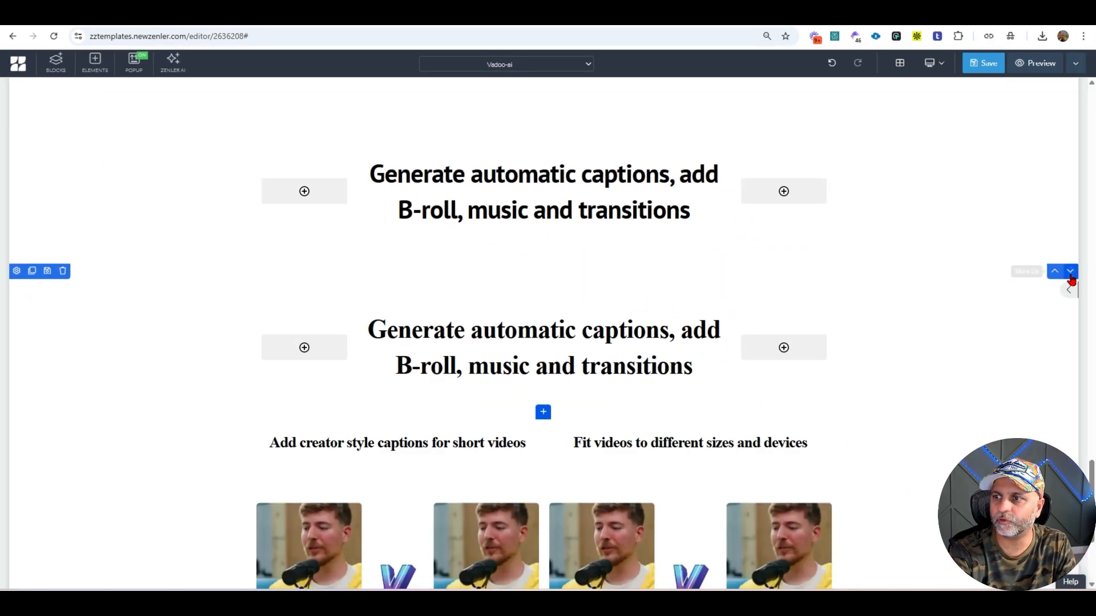
click(1071, 271)
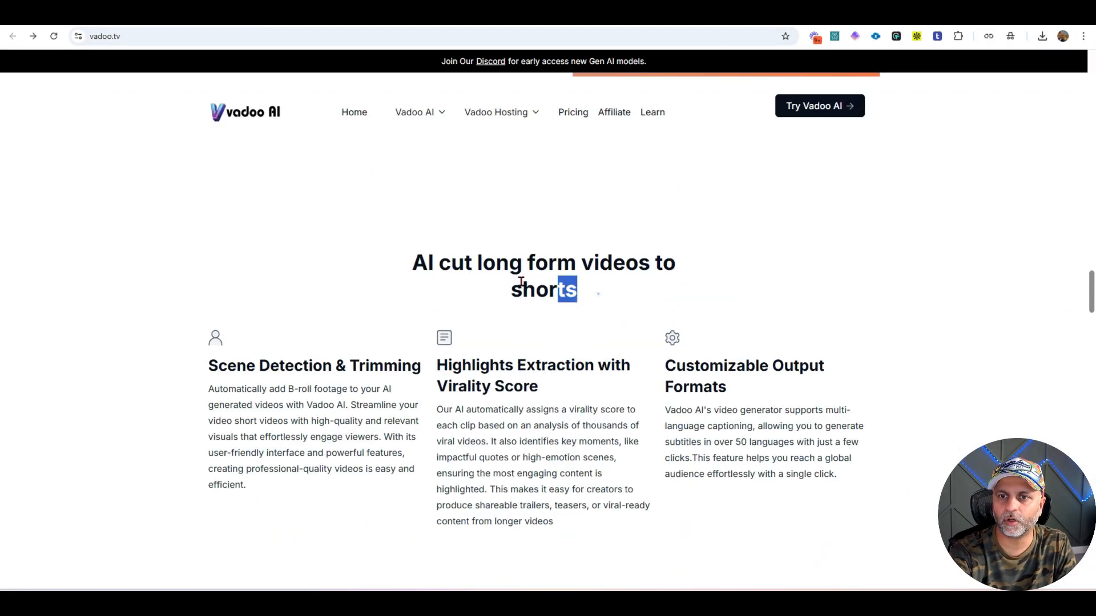
- Replace the duplicated heading's text with "AI cut long form videos to shorts", copied from vadoo.tv
drag(522, 281, 412, 276)
key(ctrl+c)
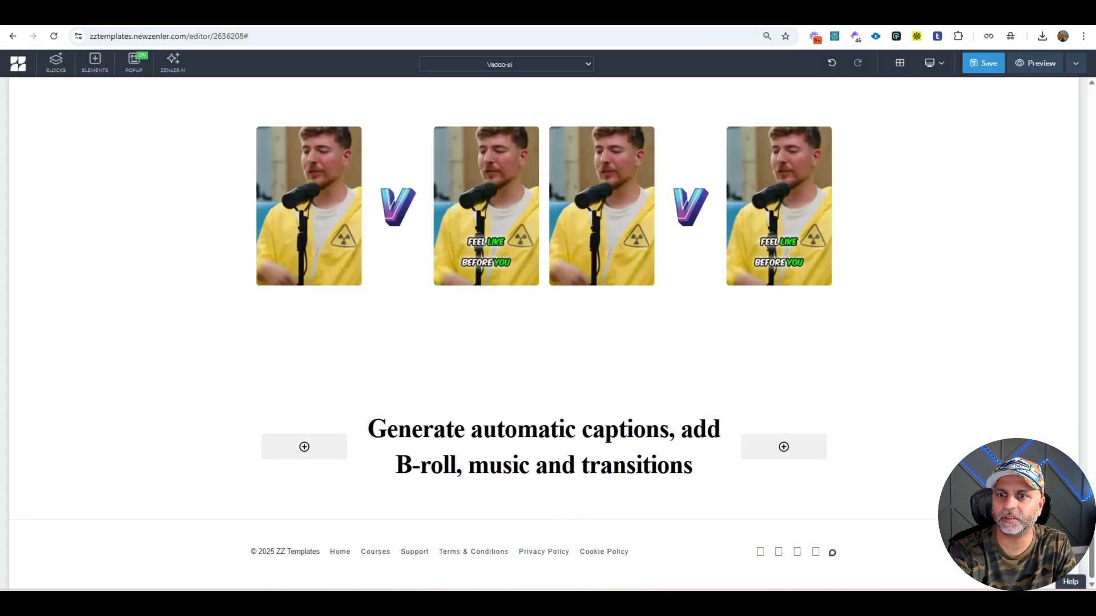
click(571, 442)
key(ctrl+a)
key(ctrl+v)
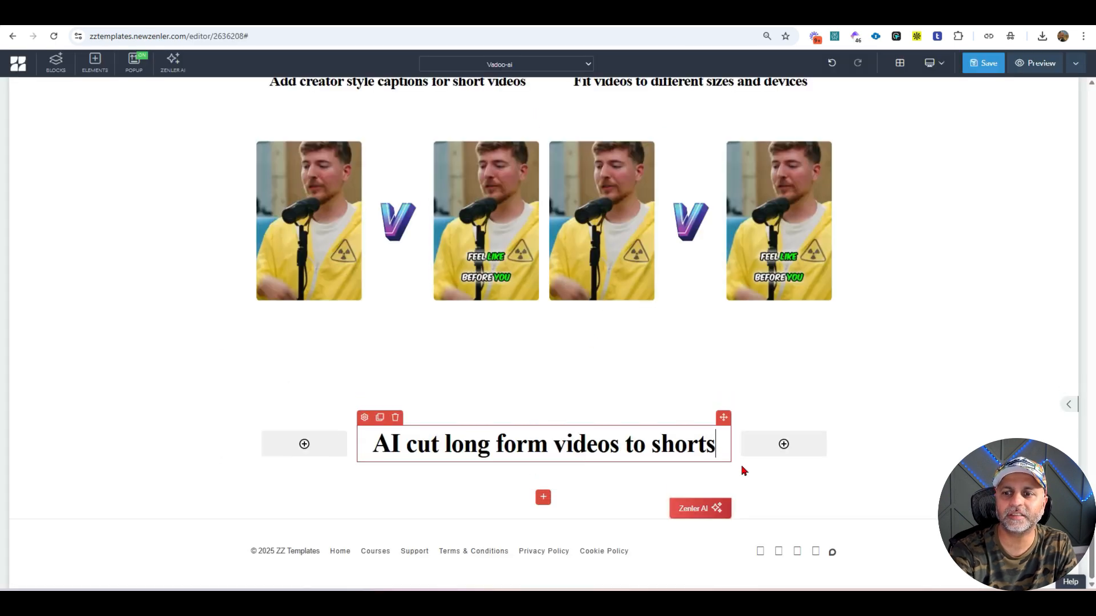
- Add a new block with three equal columns below the "AI cut long form videos to shorts" heading
click(827, 502)
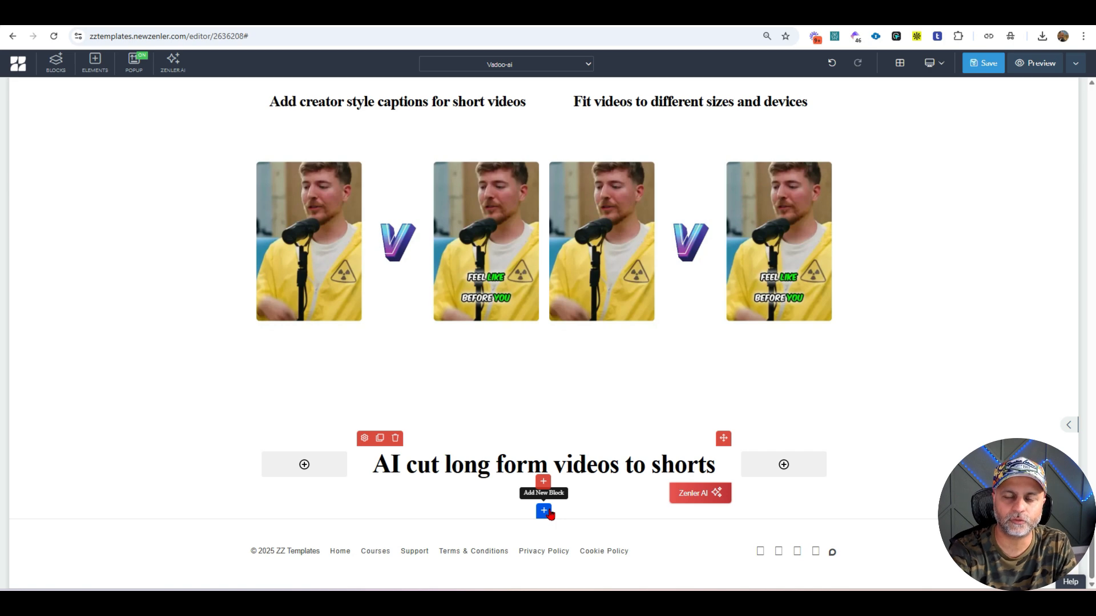
click(544, 511)
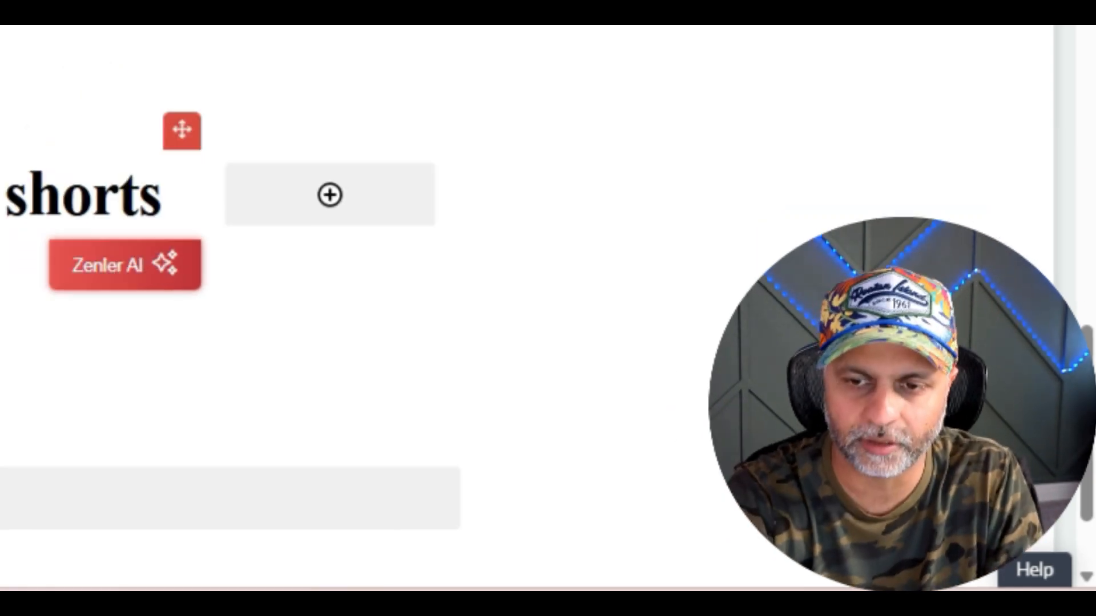
click(450, 255)
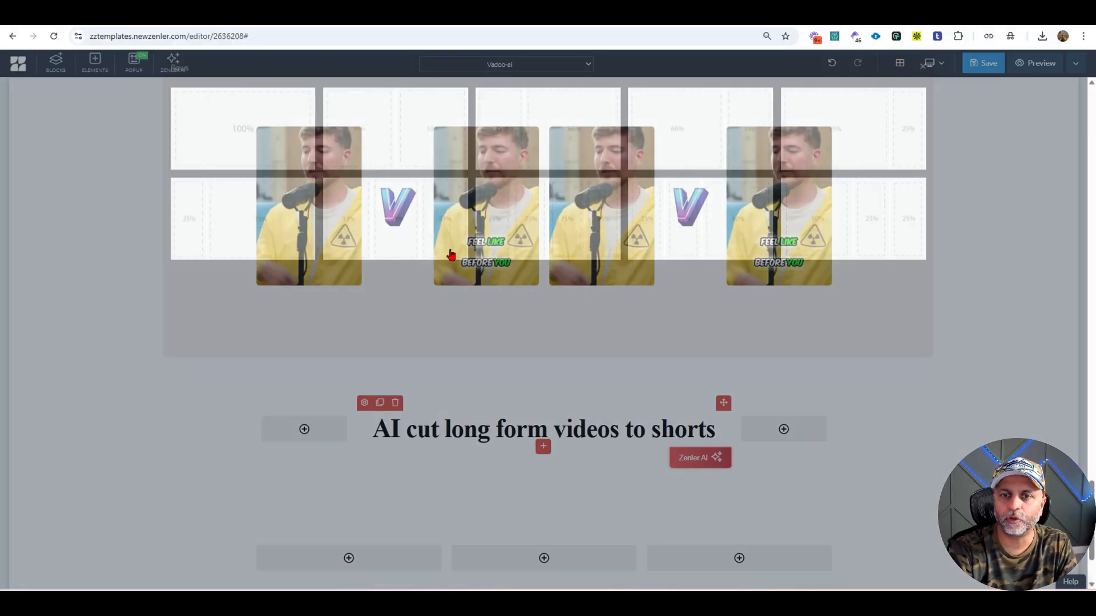
scroll(913, 363, down, 2)
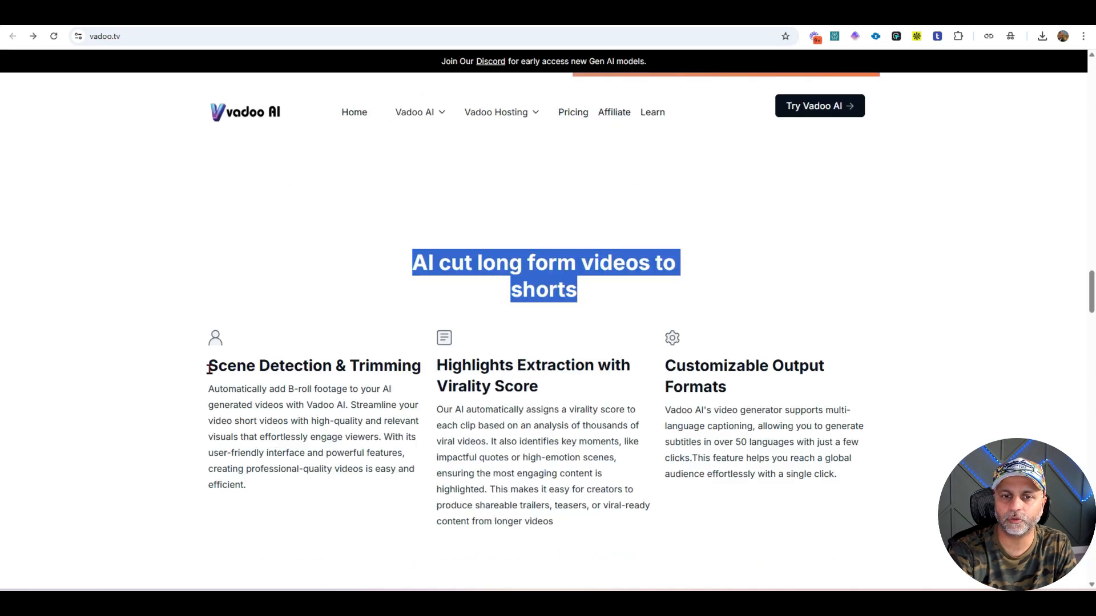
- Check the "Scene Detection & Trimming" feature text on vadoo.tv and add an H2 heading to the new block's first column
drag(210, 368, 424, 370)
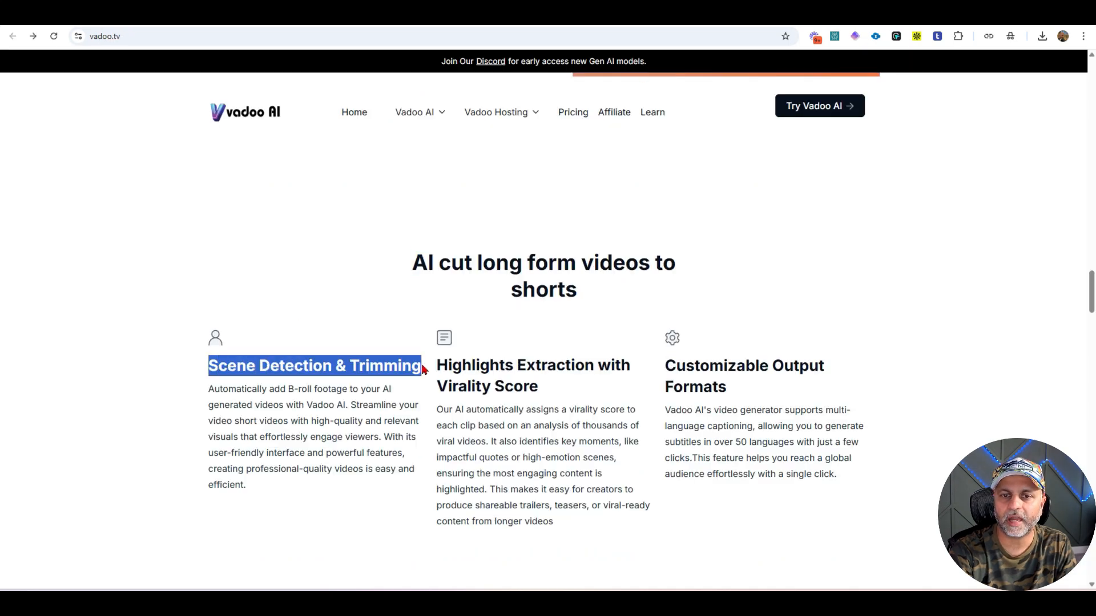
drag(246, 468, 250, 486)
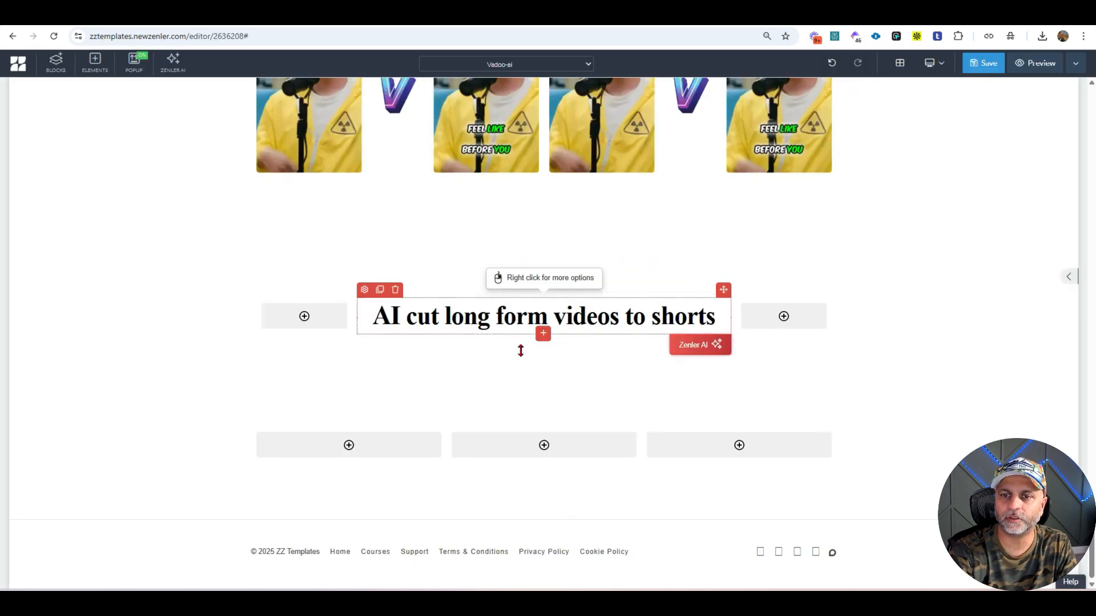
click(350, 444)
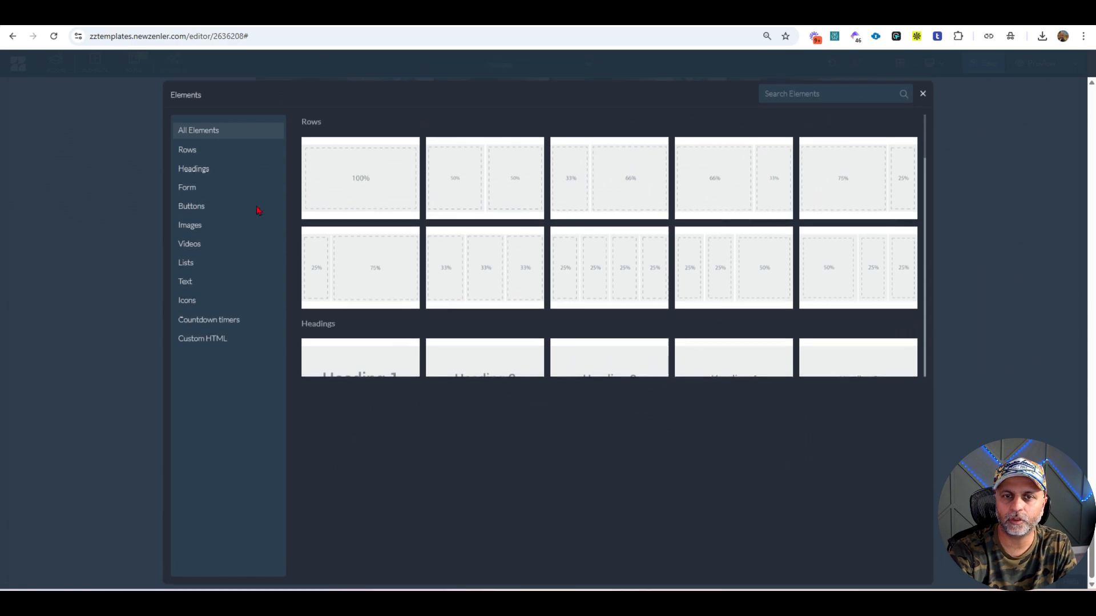
click(205, 169)
click(500, 177)
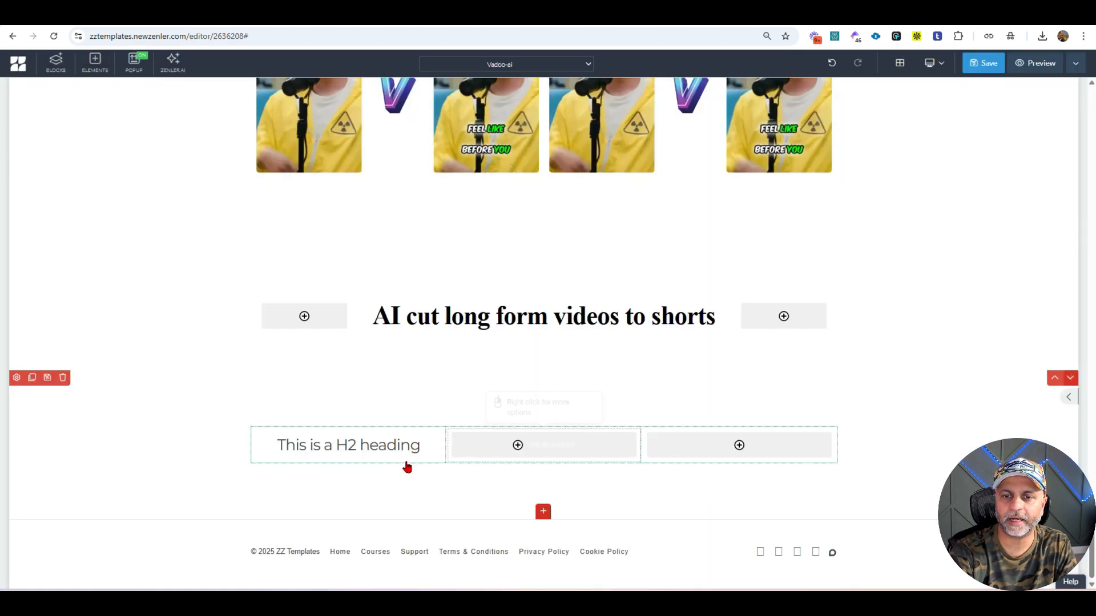
- Add a regular paragraph element below the H2 heading in the first column
click(373, 445)
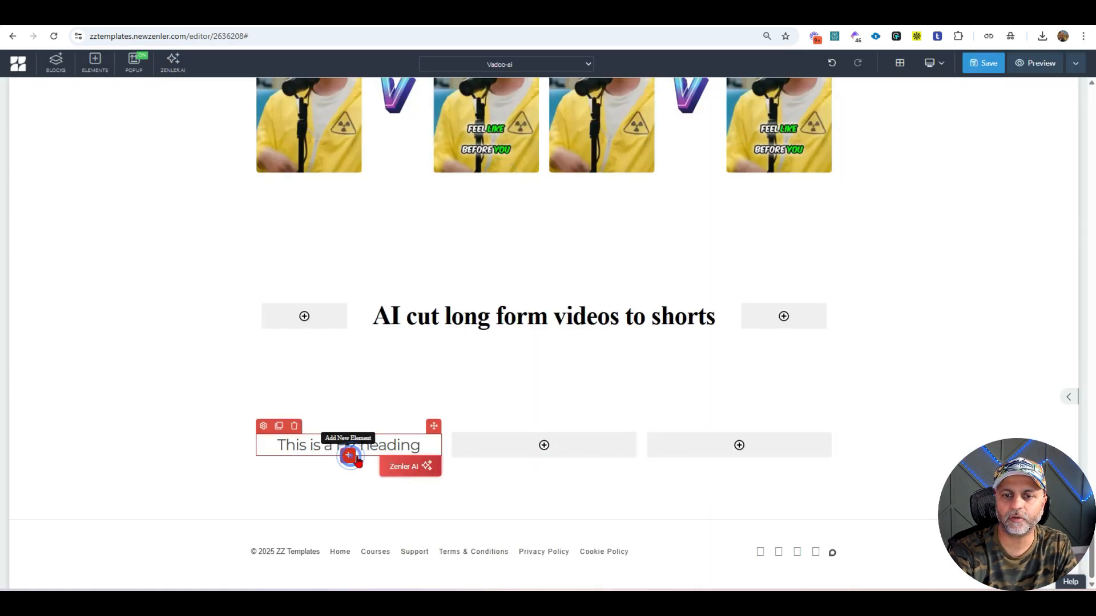
click(350, 457)
click(186, 283)
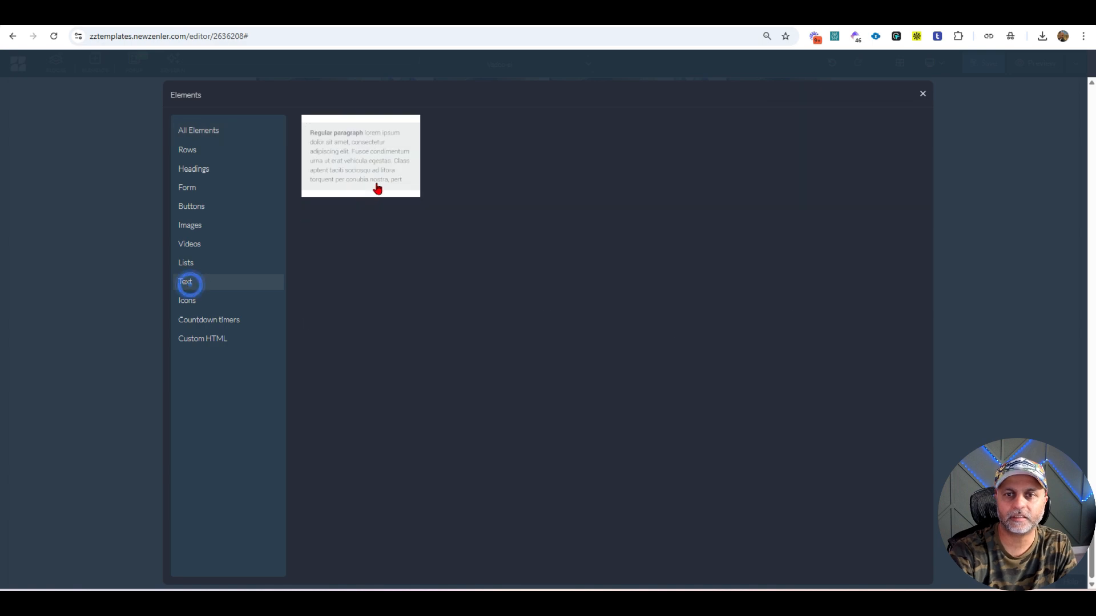
click(377, 186)
- Search the icon elements for "user" and insert the plain user icon between the H2 heading and the paragraph
click(350, 457)
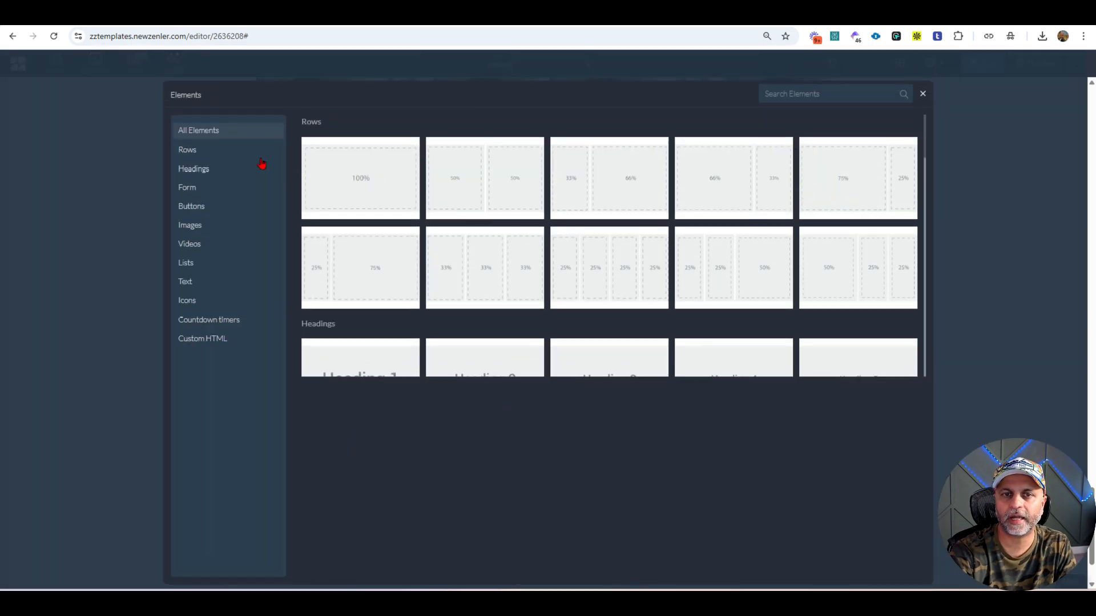
click(204, 300)
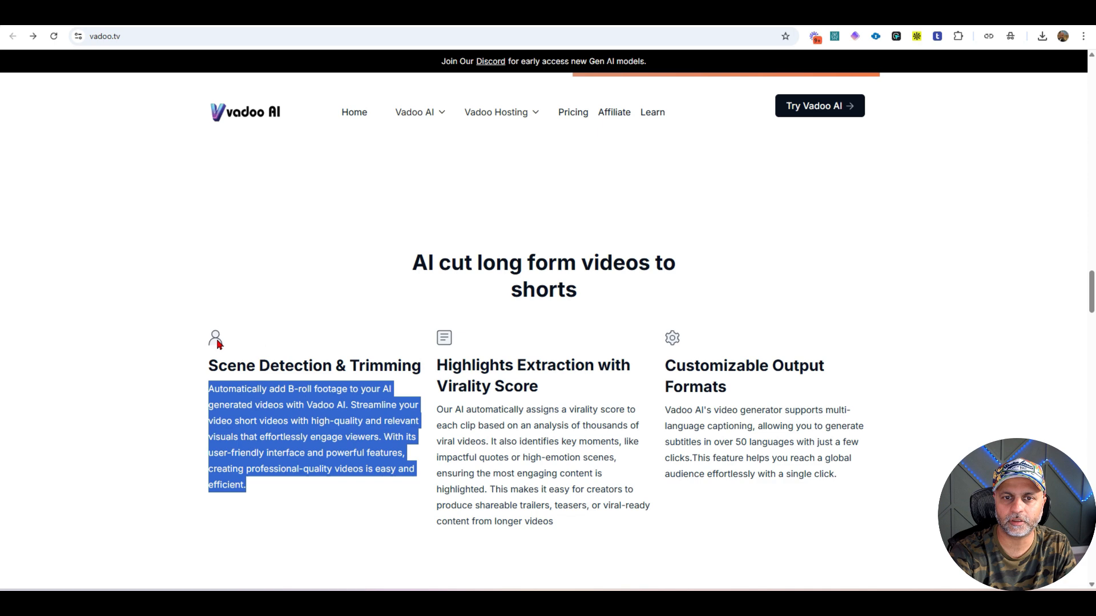
click(703, 28)
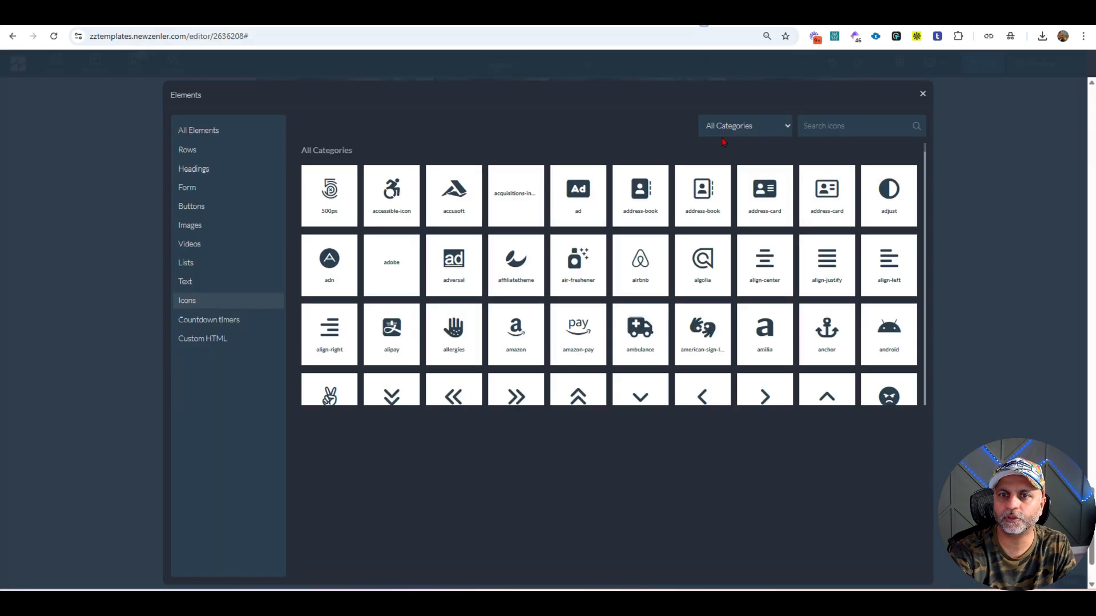
double_click(838, 127)
text(m)
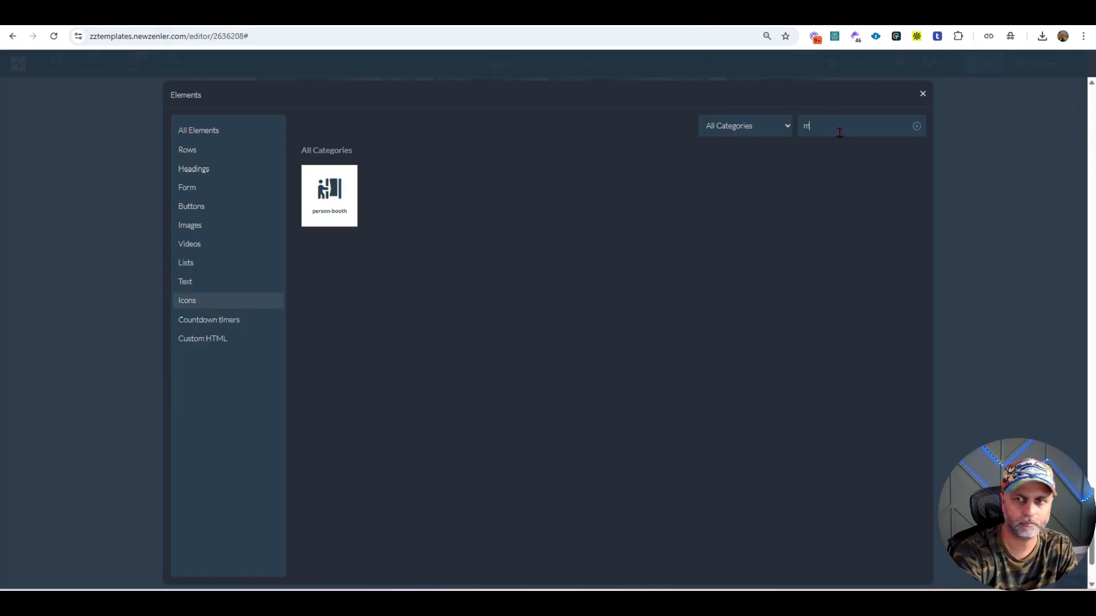
text(ar)
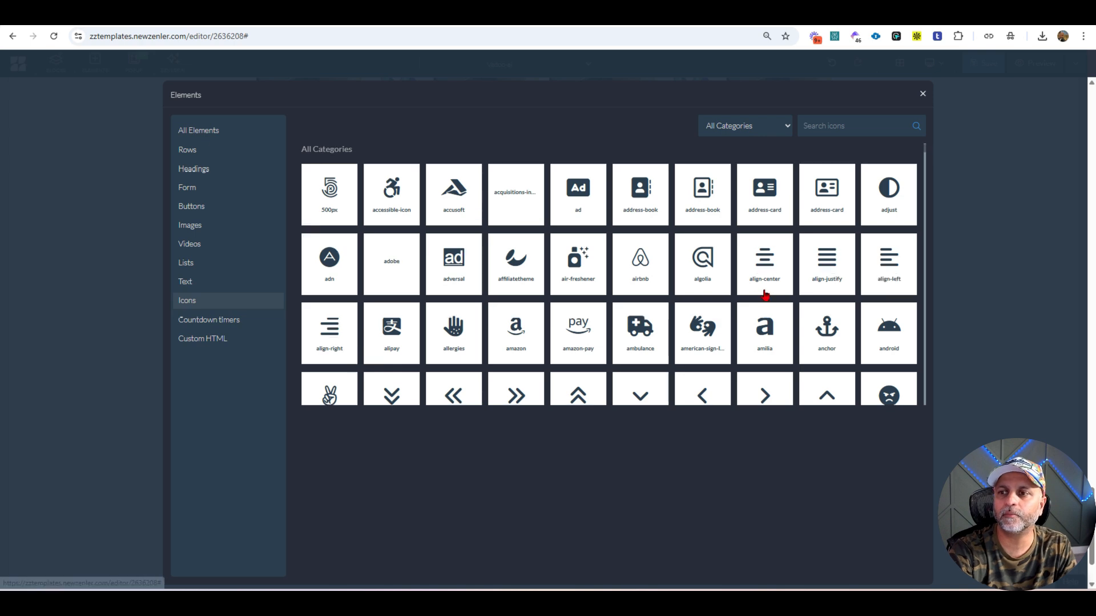
scroll(765, 294, down, 4)
scroll(765, 294, down, 5)
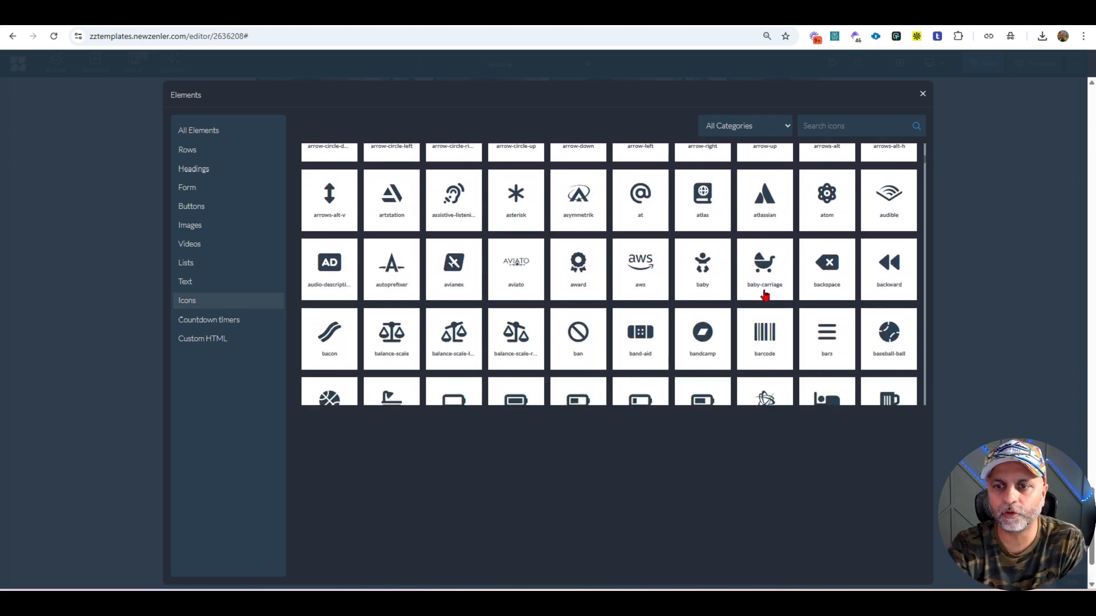
scroll(767, 294, down, 5)
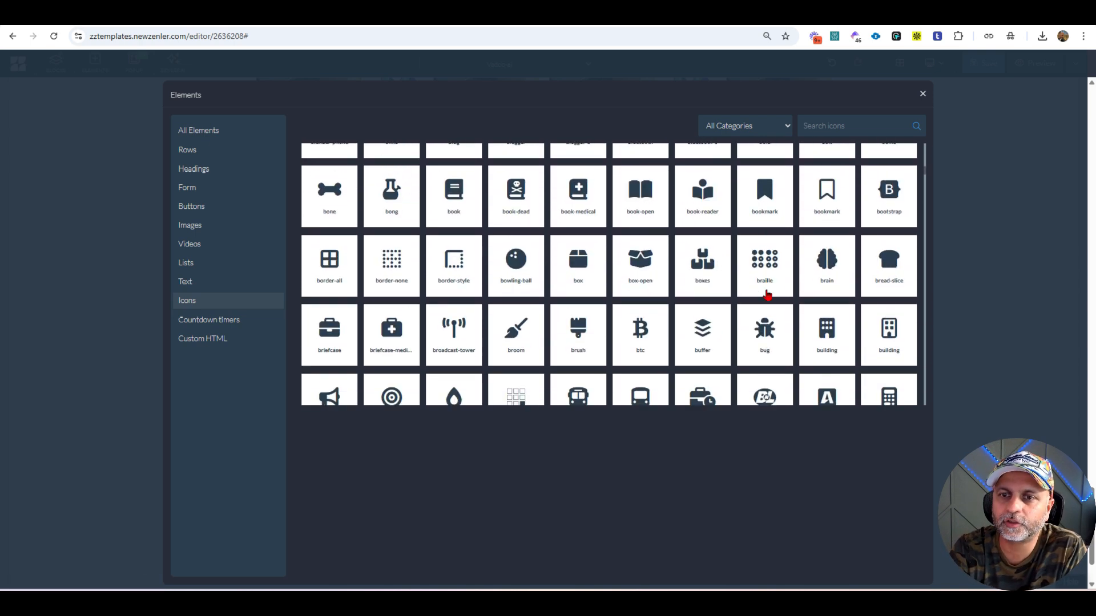
scroll(766, 295, down, 5)
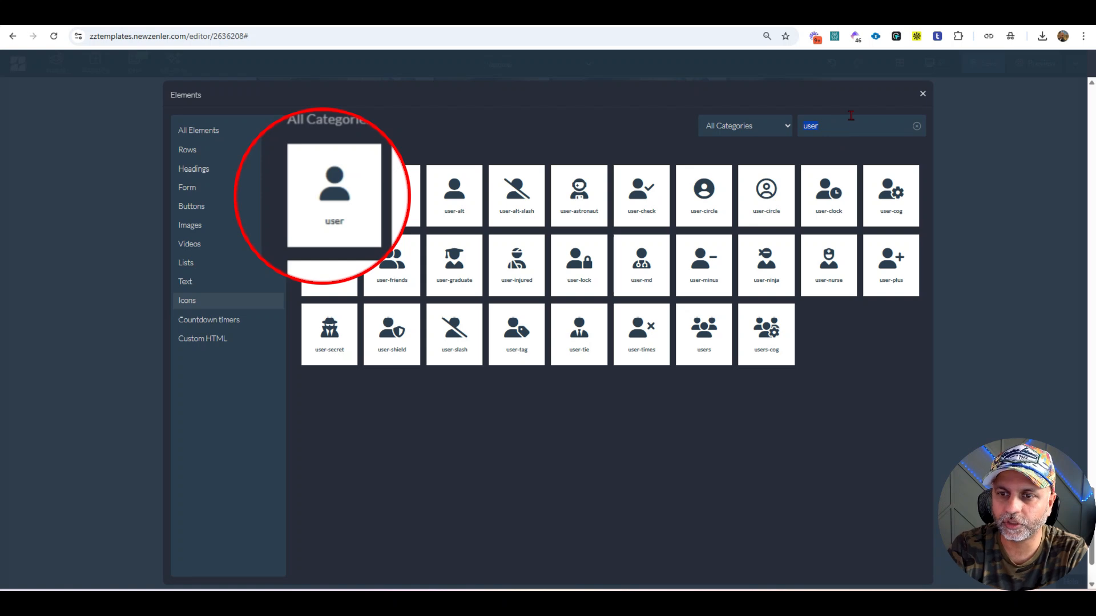
click(345, 211)
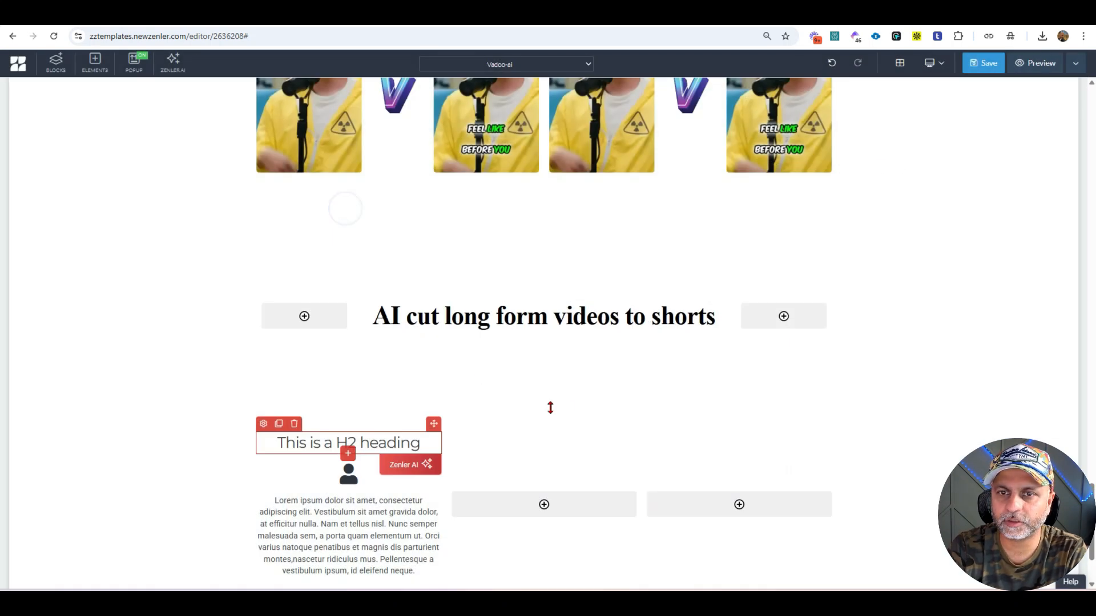
- Move the user icon above the H2 heading and check its style and general settings for an alignment option
click(349, 485)
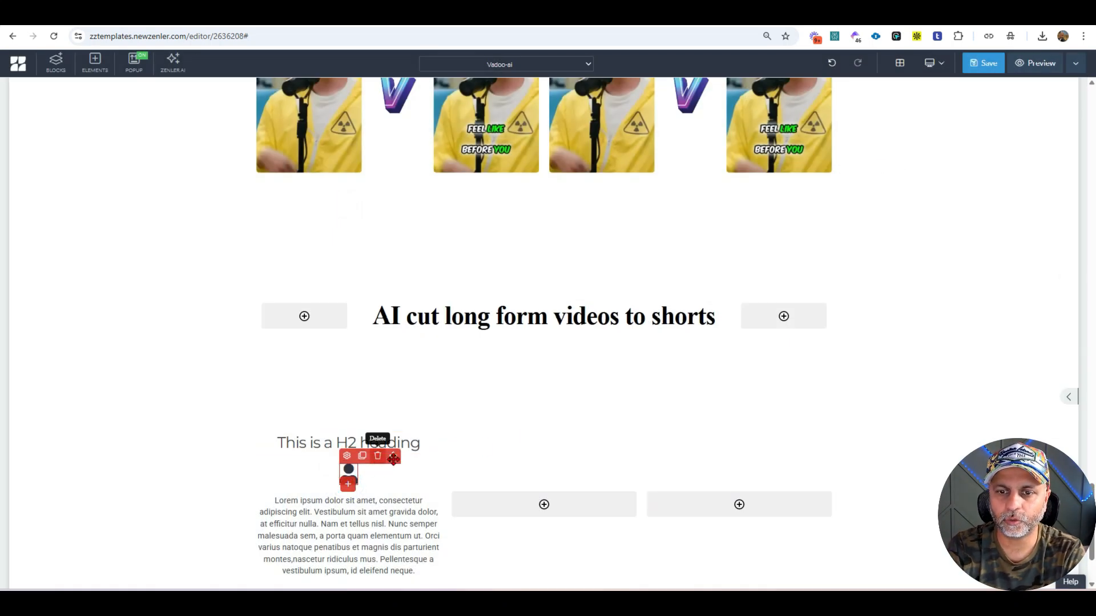
mouse_move(393, 455)
mouse_down()
mouse_move(380, 444)
mouse_move(377, 454)
mouse_up()
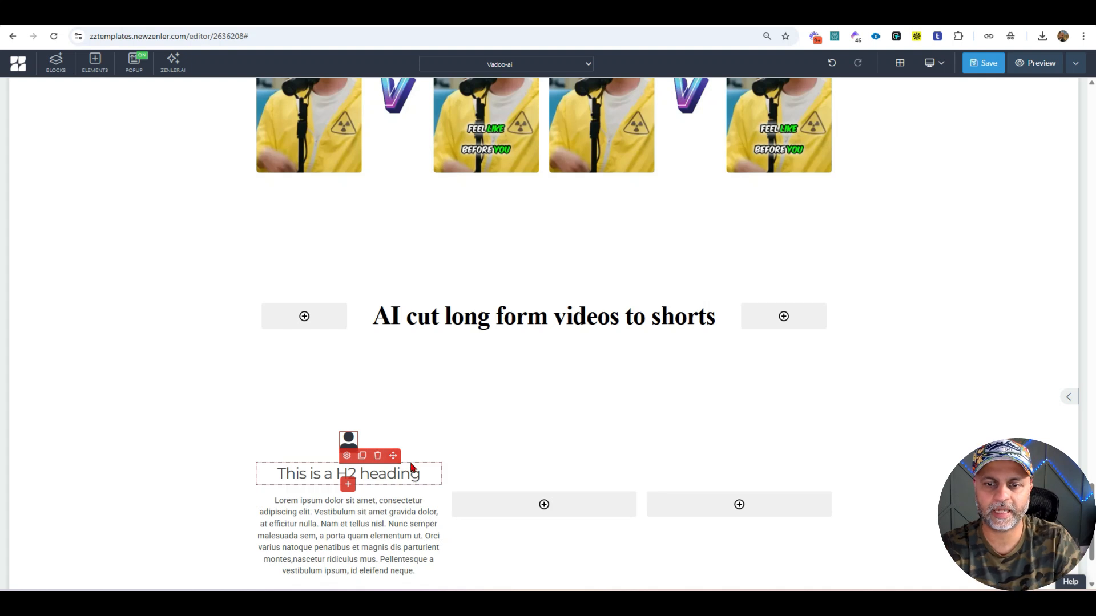
click(346, 424)
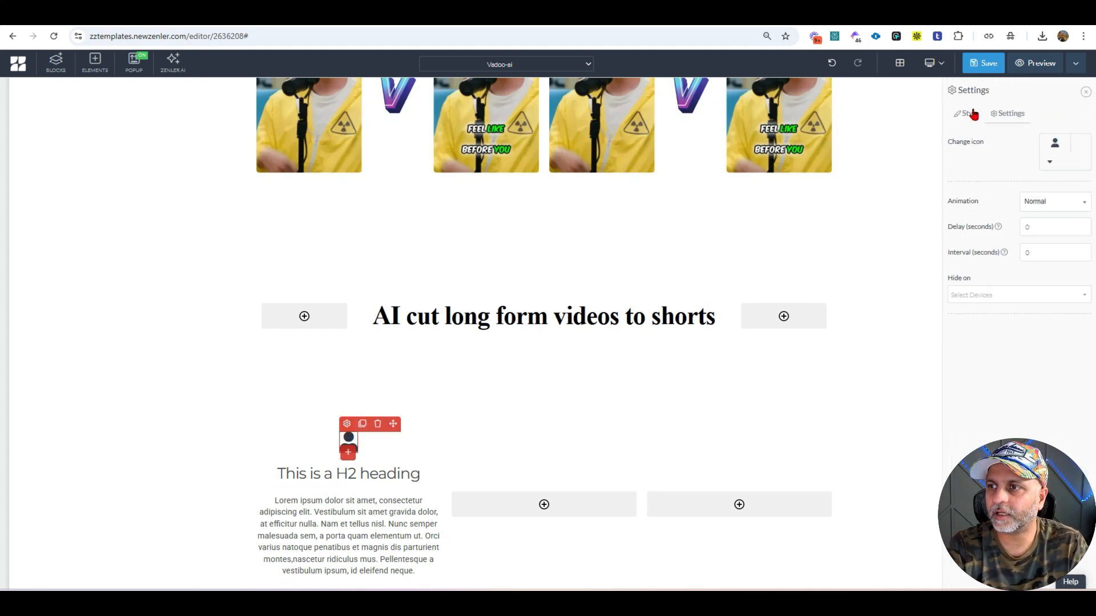
click(972, 112)
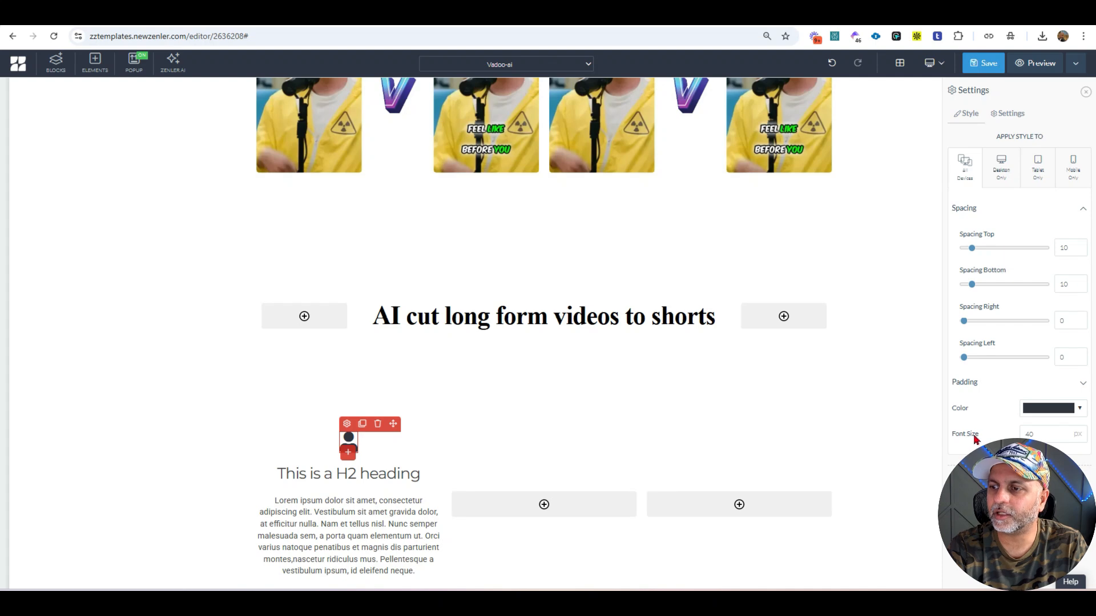
click(1011, 113)
click(965, 114)
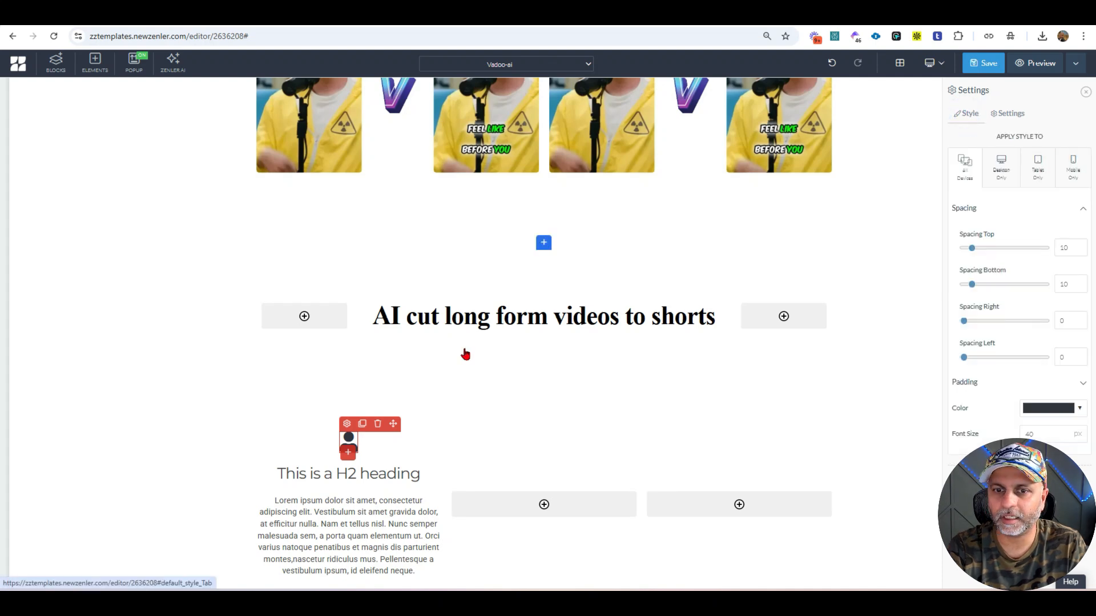
- Insert a row of three equal columns below the user icon and move the icon into the row's first column
click(348, 452)
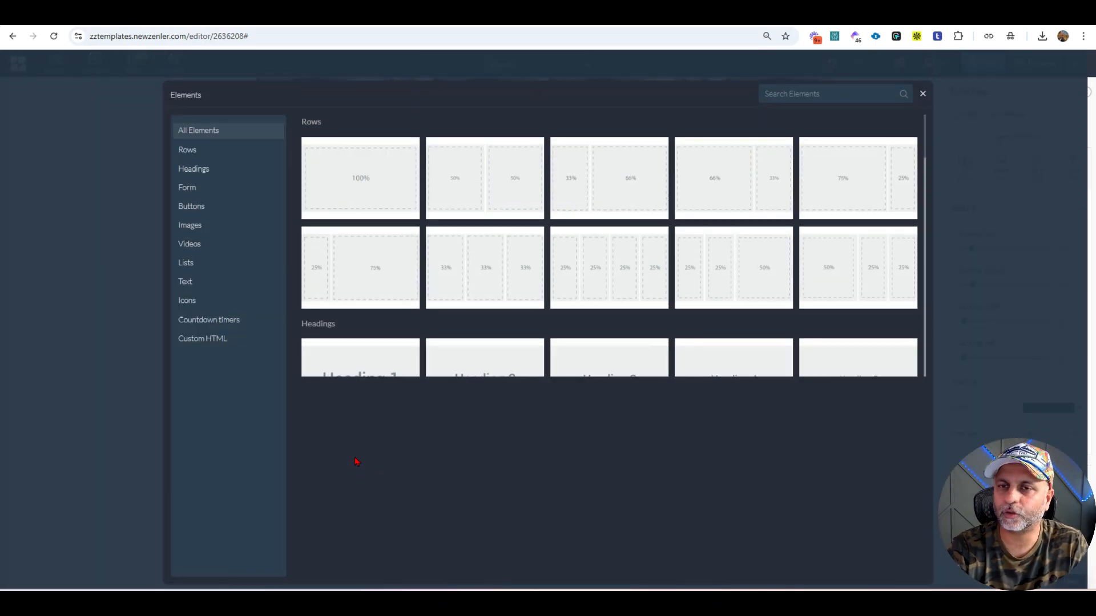
click(512, 278)
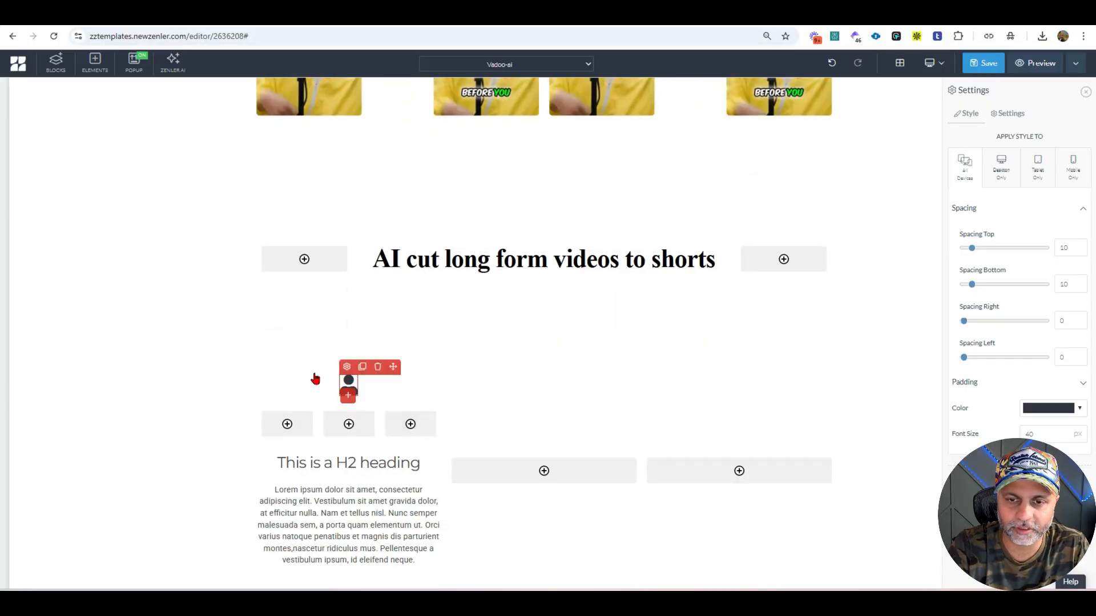
drag(393, 366, 285, 425)
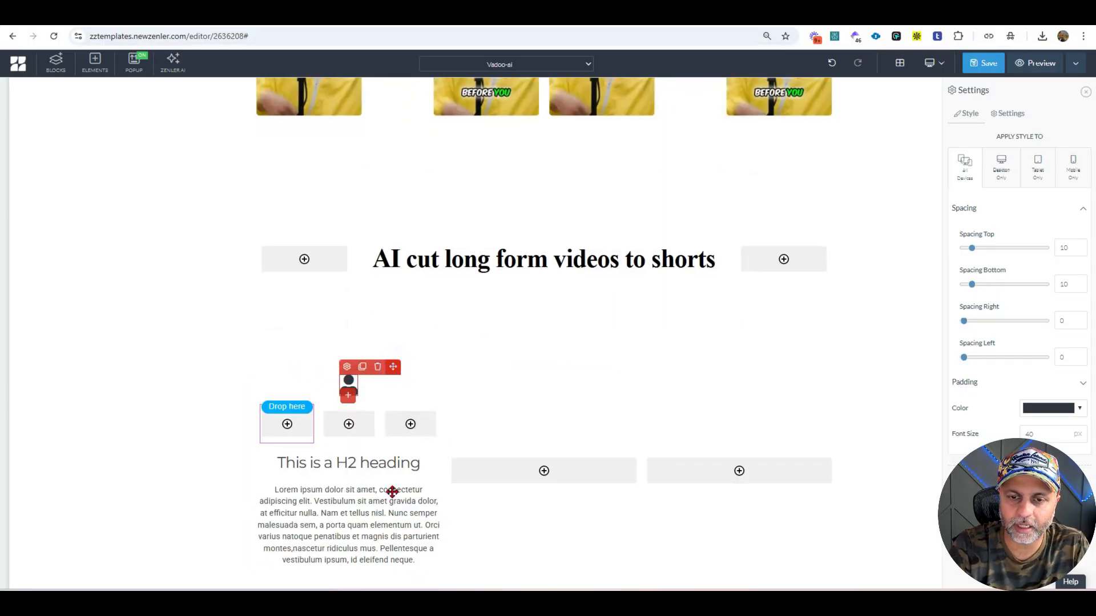
- Left-align the H2 heading and the paragraph in the first column
click(315, 437)
click(261, 414)
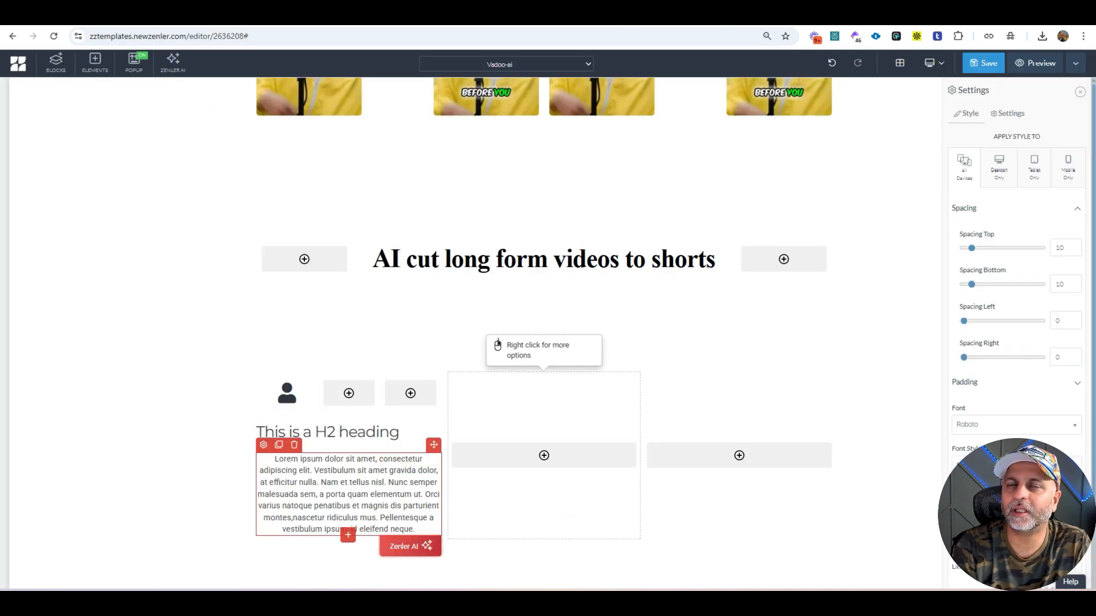
scroll(1016, 331, down, 2)
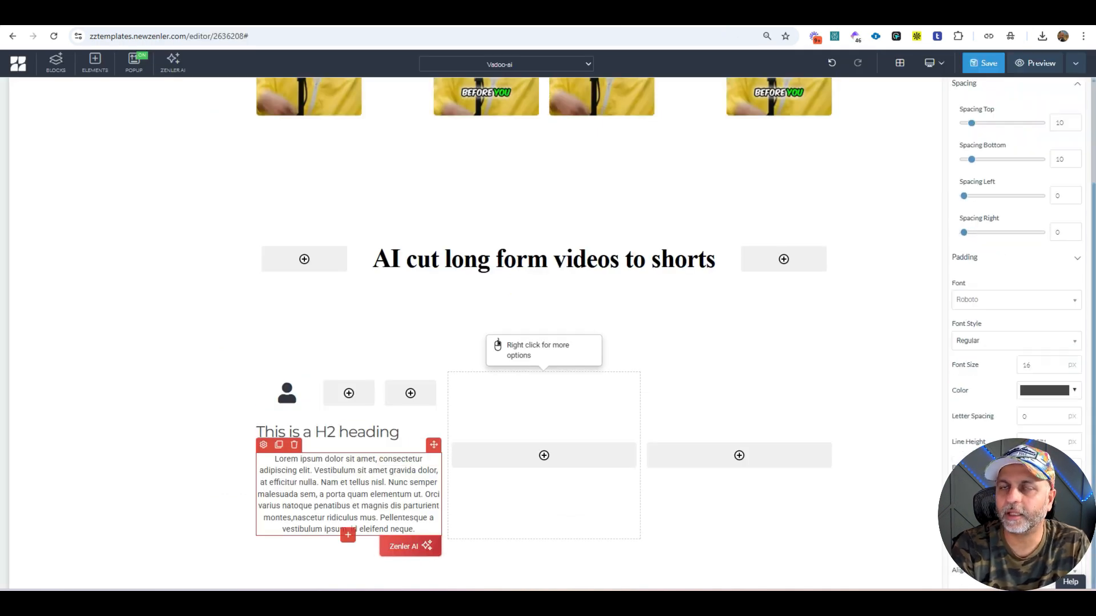
click(1050, 523)
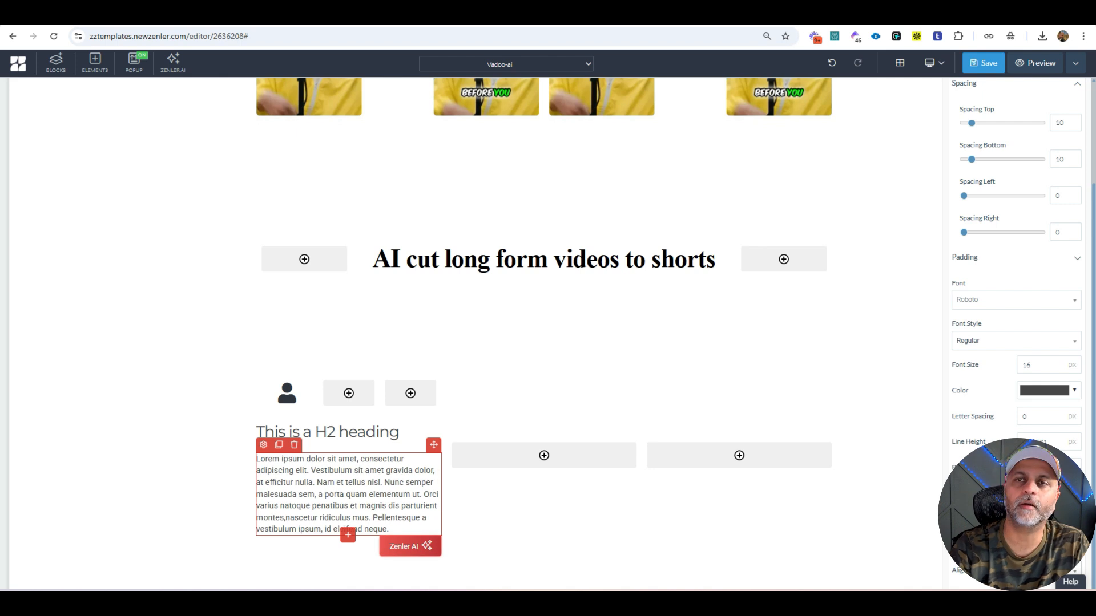
- Set the first column's paragraph to the PT Sans font in black, #000000
click(1009, 302)
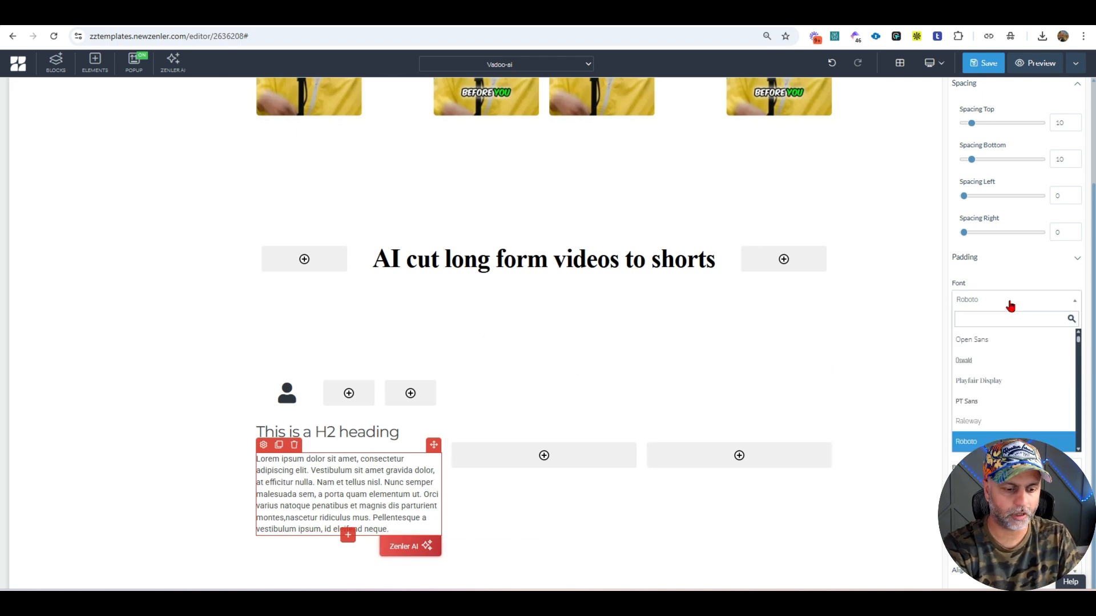
text(pt)
click(1014, 347)
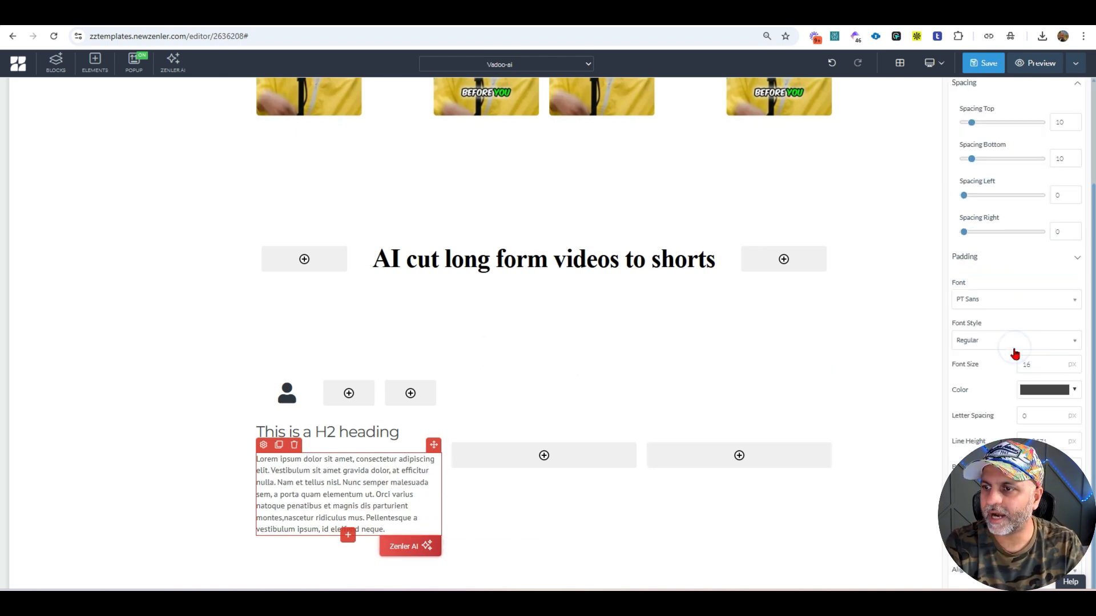
click(1044, 390)
click(914, 410)
- Set the first column's H2 heading to the PT Sans font in bold black
click(268, 432)
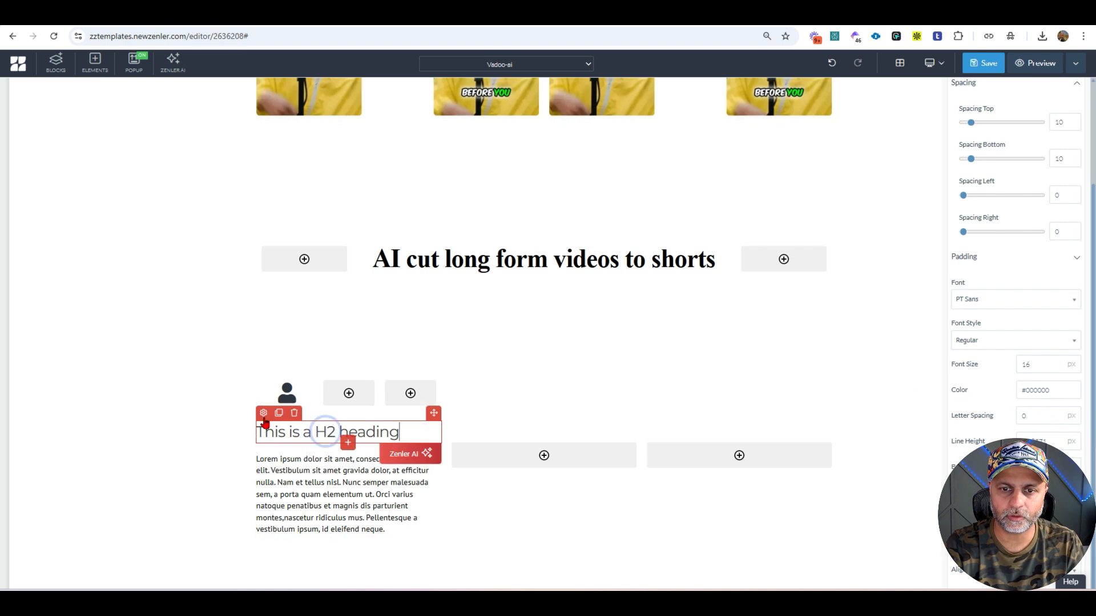
click(264, 413)
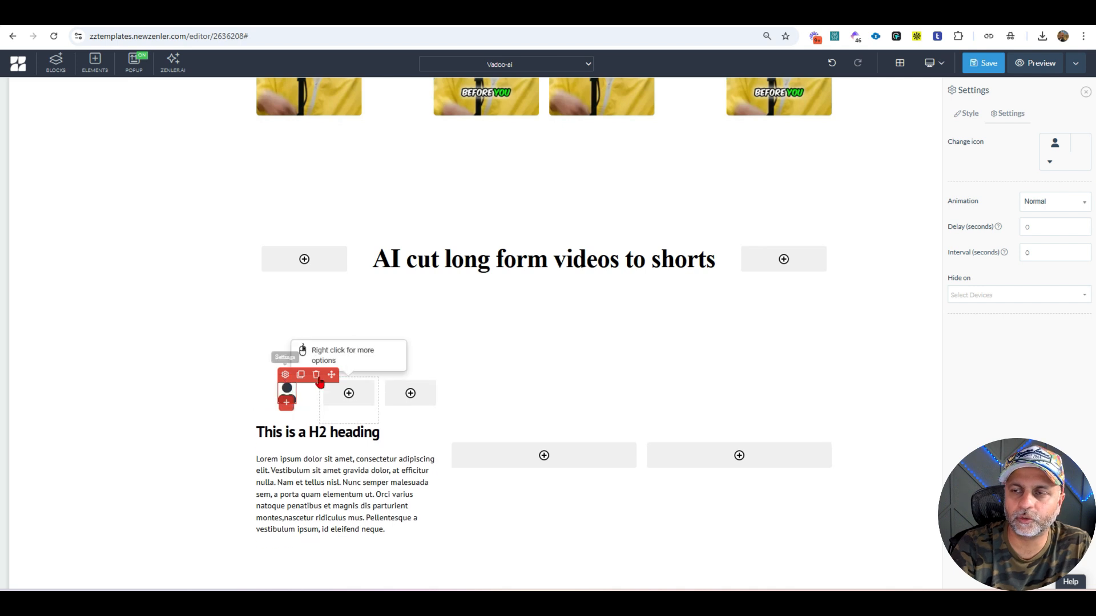
- Set the user icon's right spacing to 100 so the icon lines up with the heading's left edge
click(969, 114)
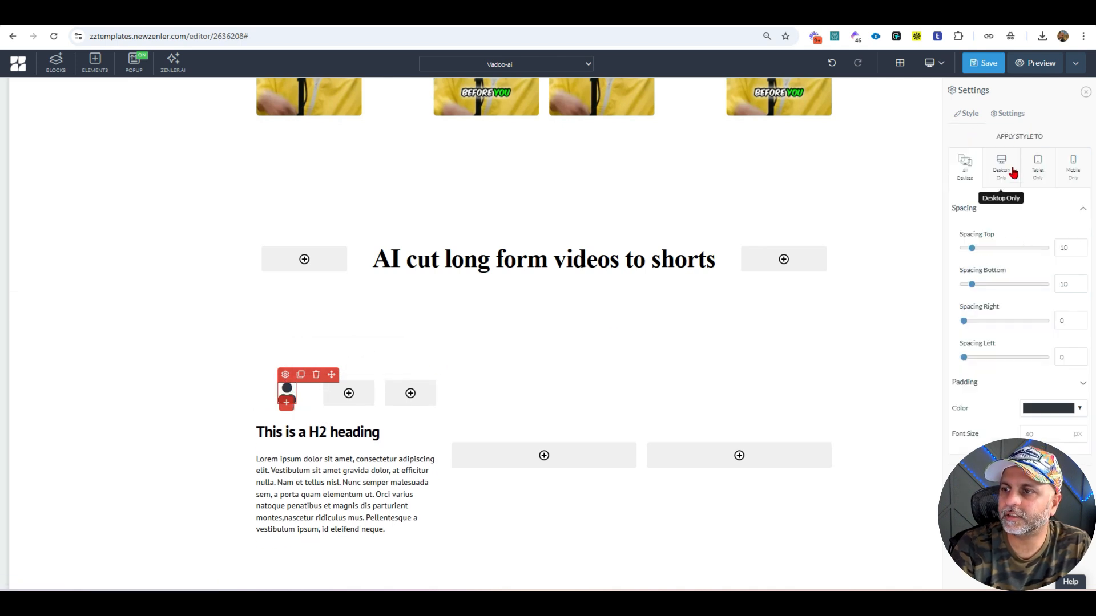
click(974, 383)
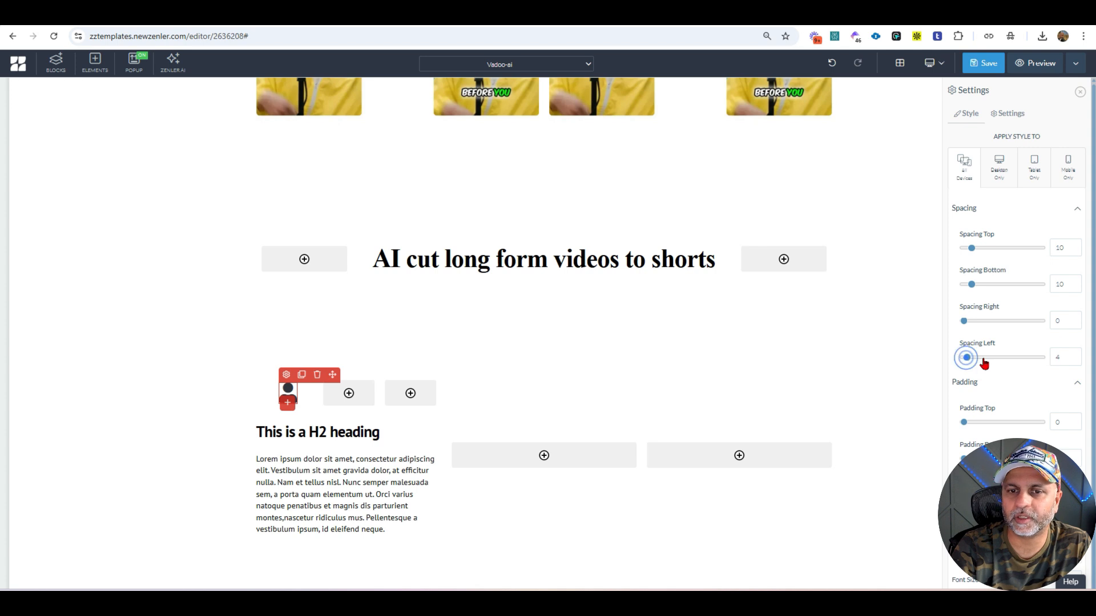
drag(984, 363, 946, 369)
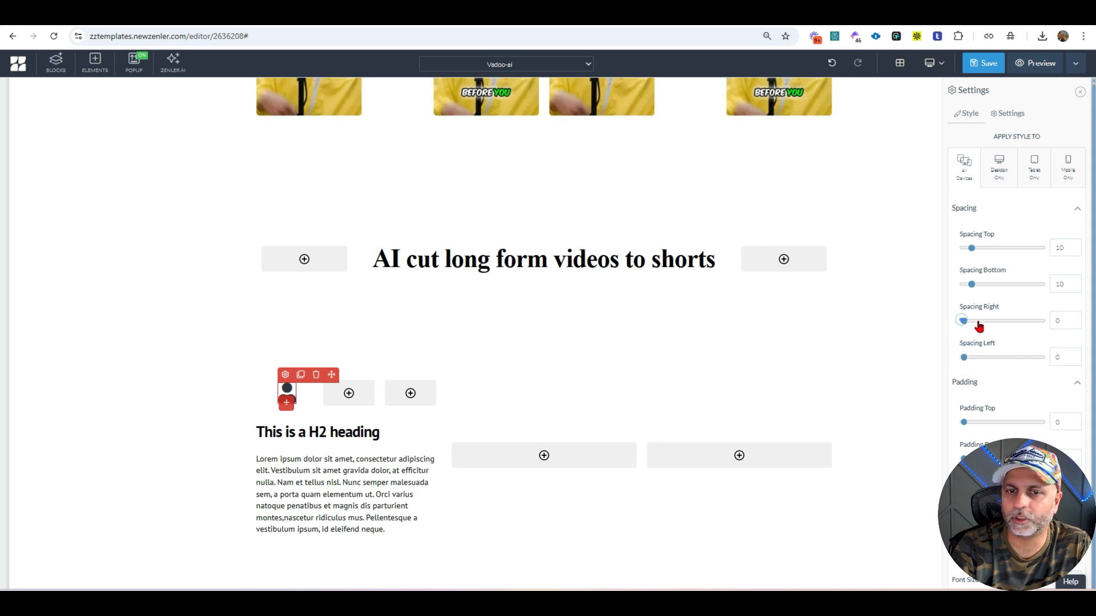
drag(980, 326, 1026, 329)
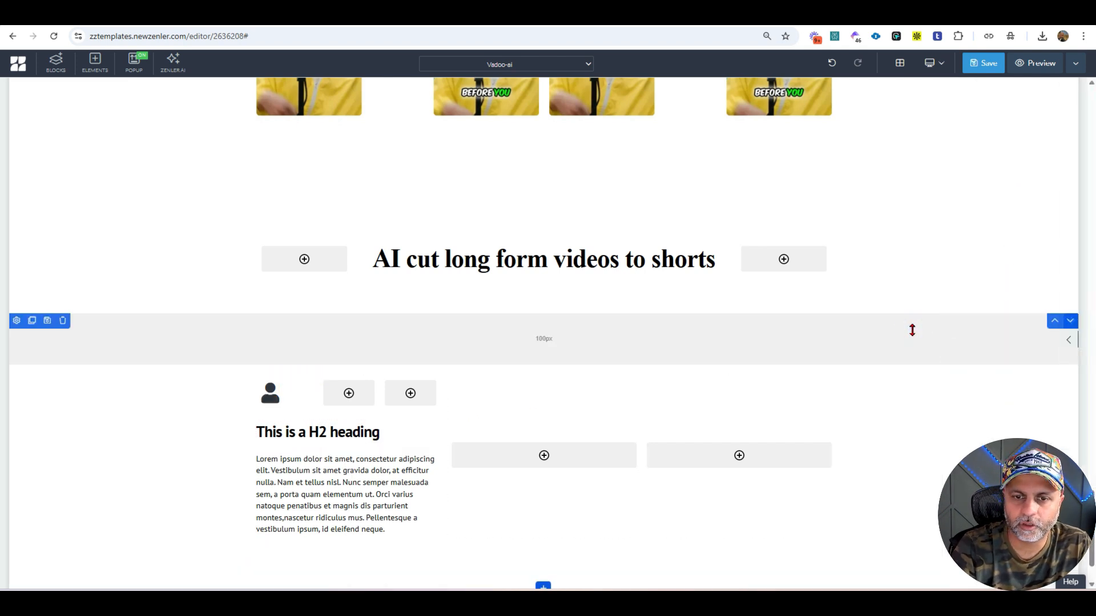
- Reduce the vertical space between the "AI cut long form videos to shorts" heading and the feature columns, and save the page
drag(912, 328, 905, 292)
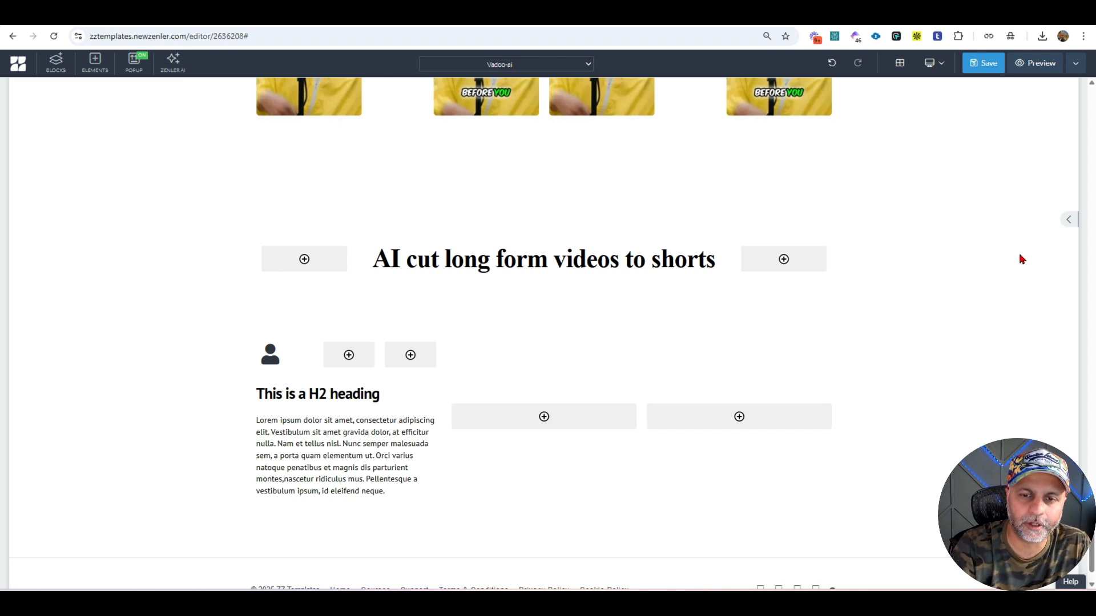
drag(299, 314, 282, 292)
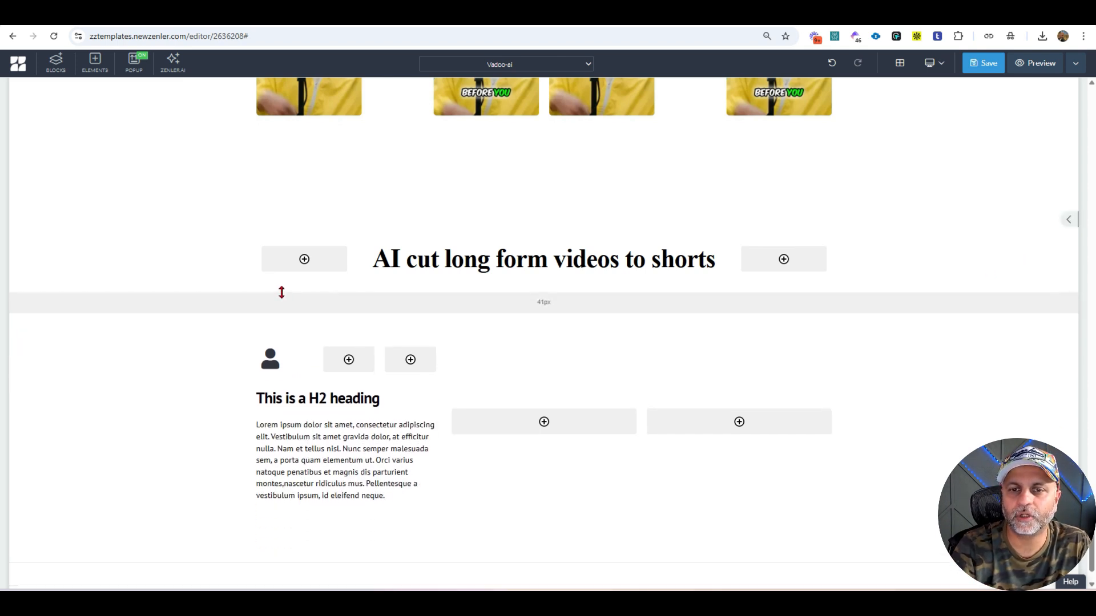
click(985, 65)
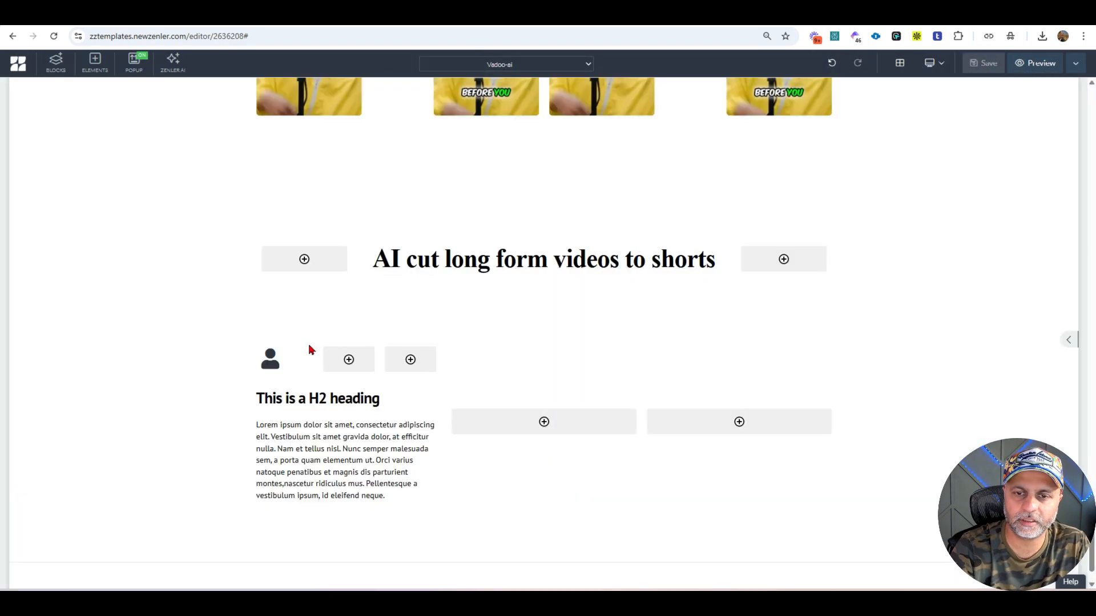
- Duplicate the first column's H2 heading and paragraph and place the copies in the second column
click(340, 397)
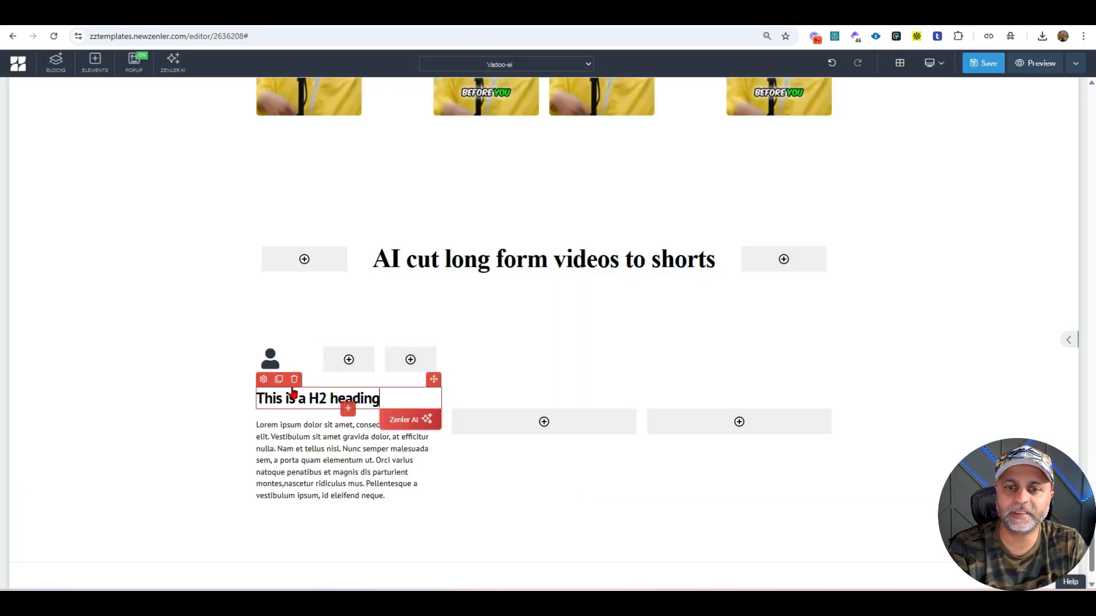
click(279, 379)
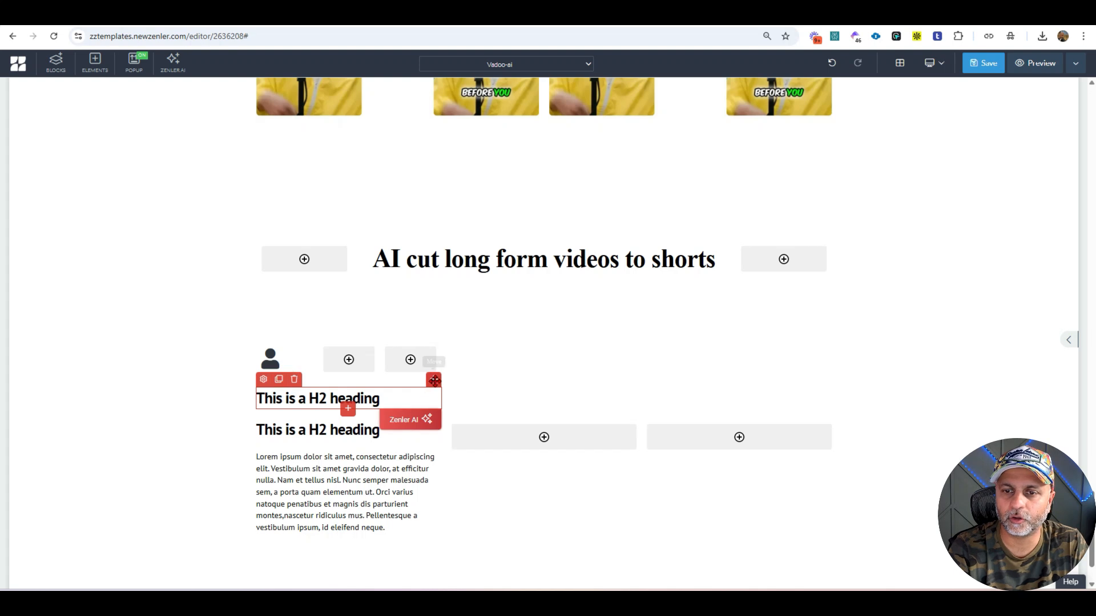
drag(434, 380, 571, 443)
click(360, 455)
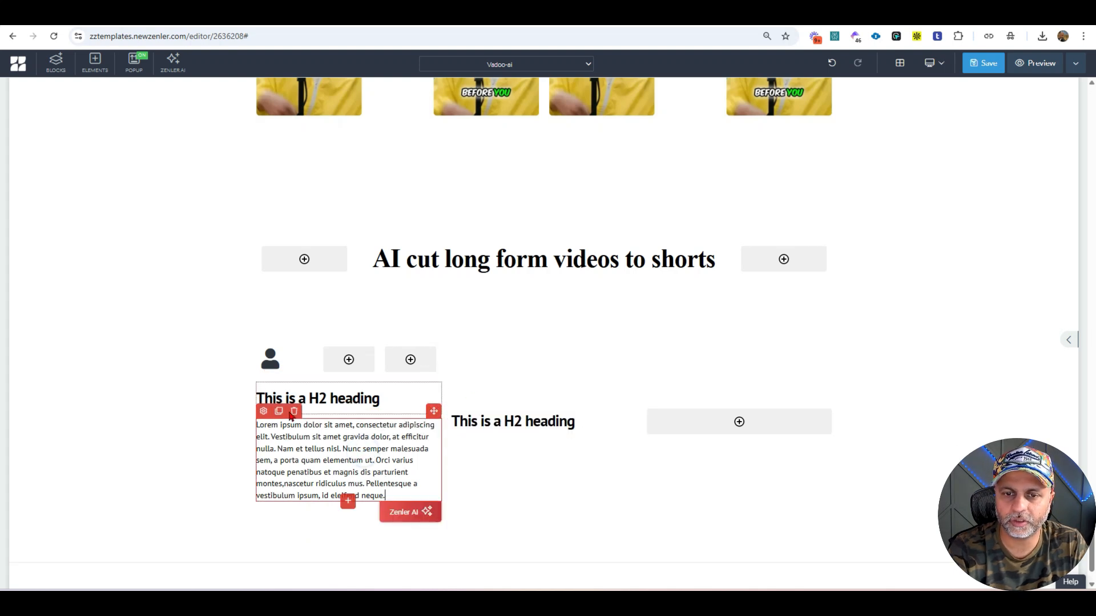
click(278, 411)
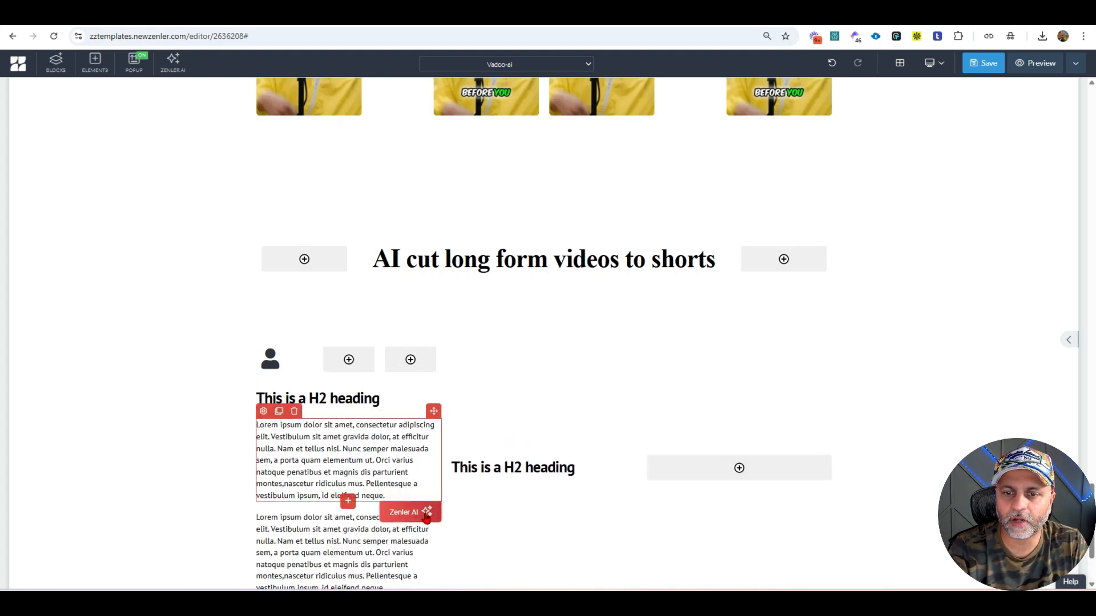
drag(434, 412, 532, 482)
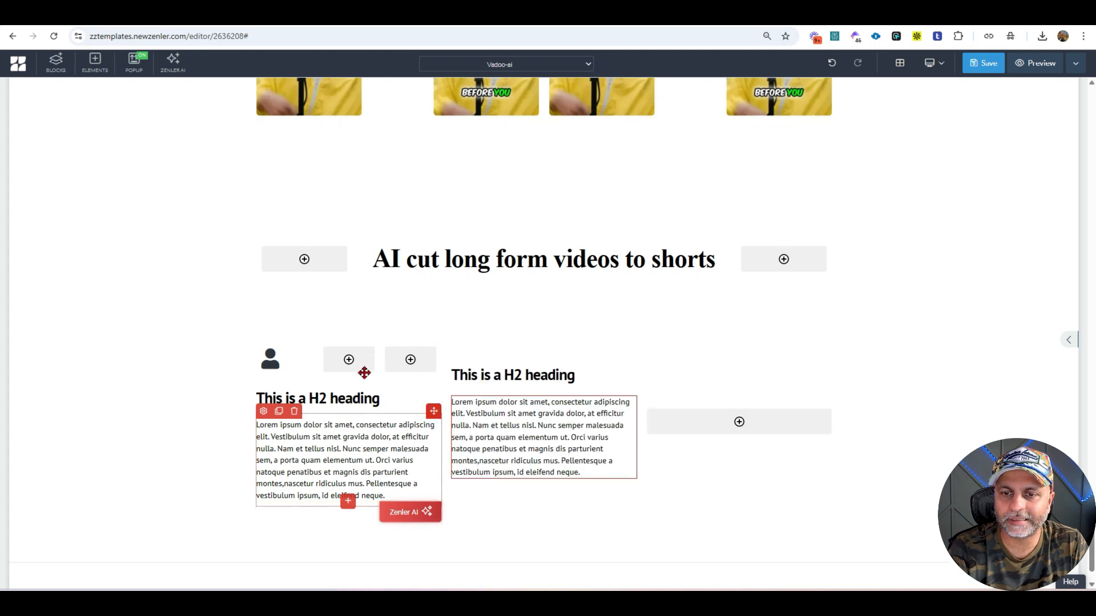
- Duplicate the second column's H2 heading and paragraph and place the copies in the third column
click(536, 379)
click(474, 356)
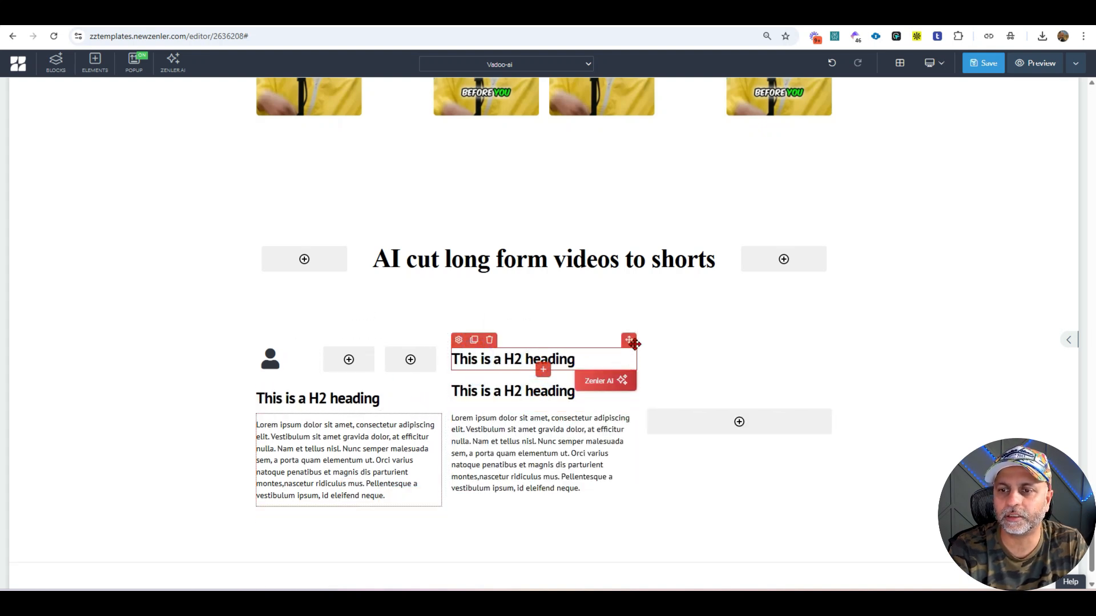
drag(629, 341, 773, 418)
click(507, 467)
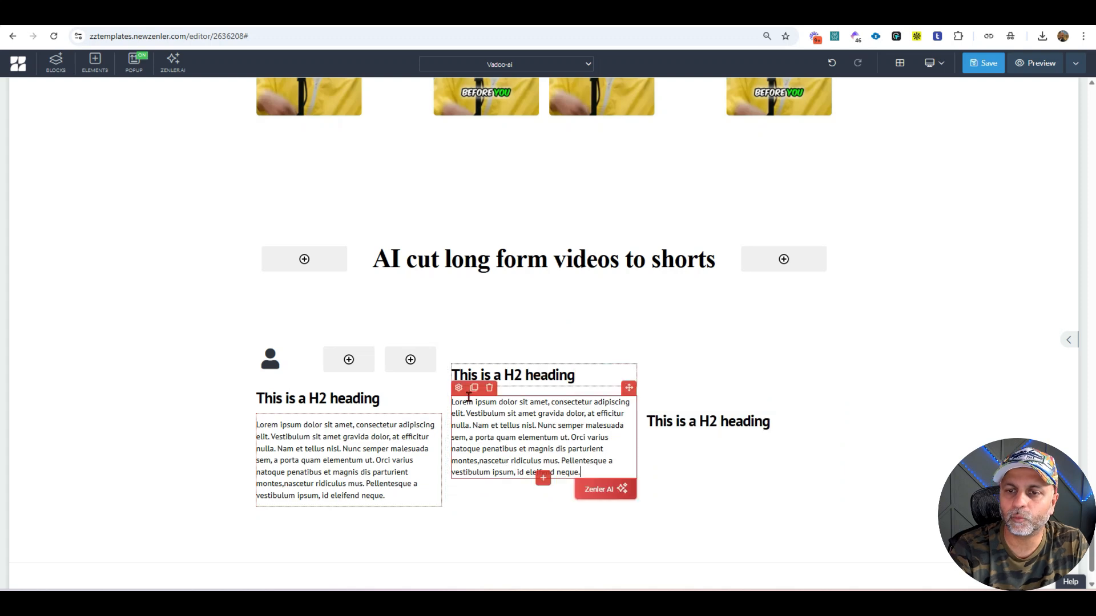
click(480, 389)
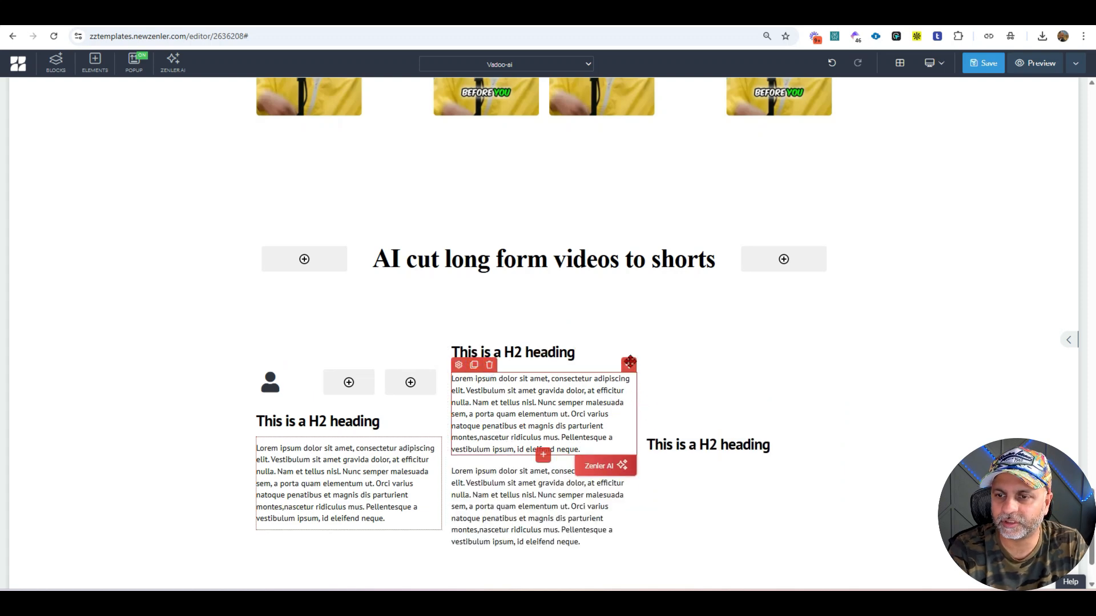
mouse_move(630, 363)
mouse_down()
mouse_move(722, 449)
mouse_move(760, 416)
mouse_up()
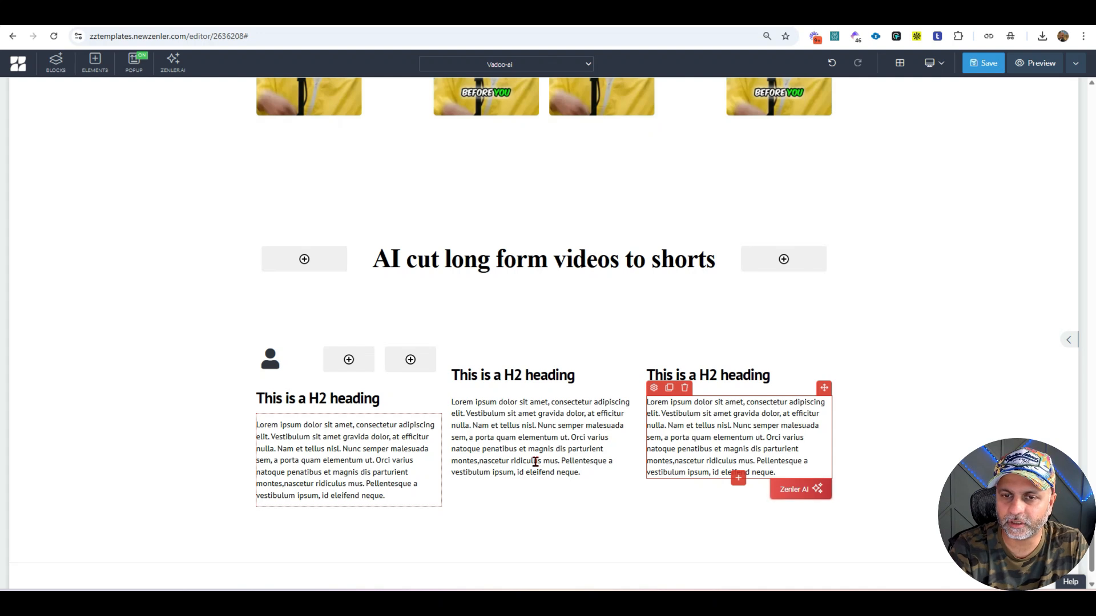
- Try to copy the user icon's row into the second column, and delete the duplicate row
click(380, 346)
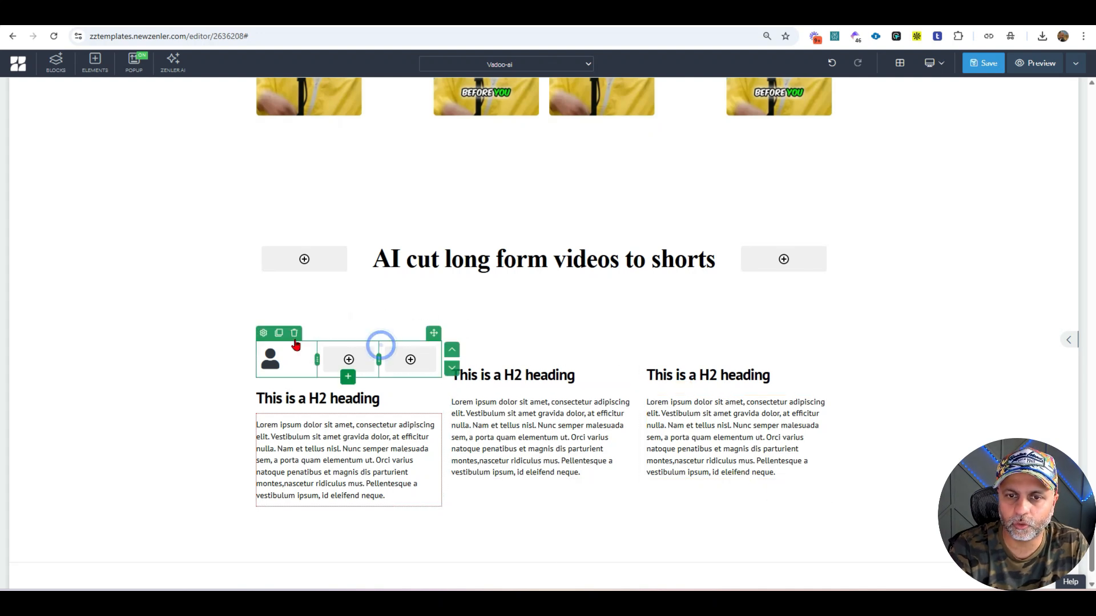
click(279, 332)
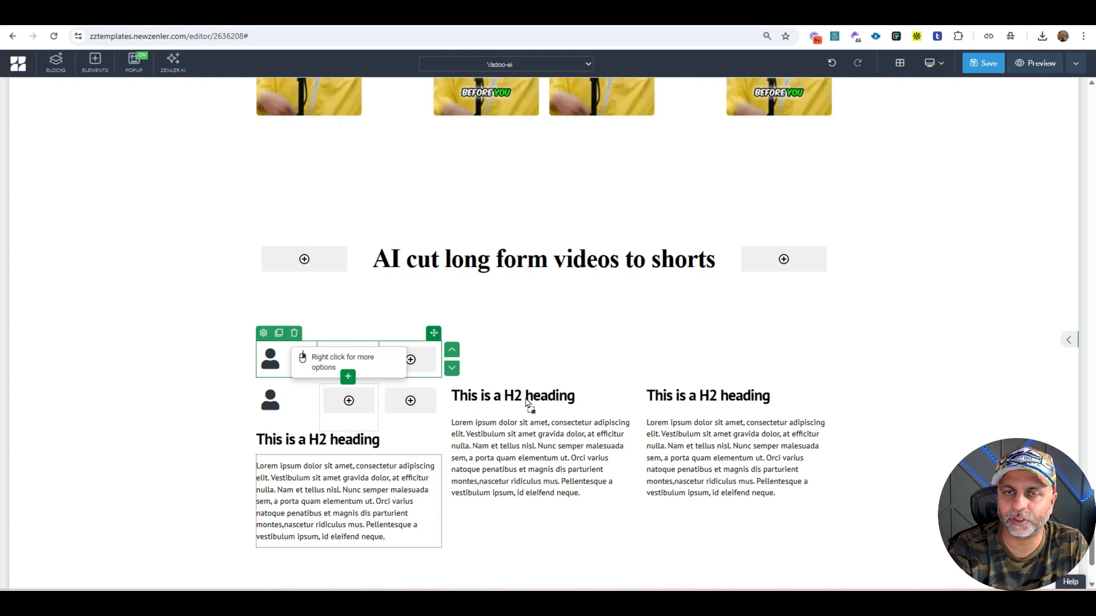
click(318, 394)
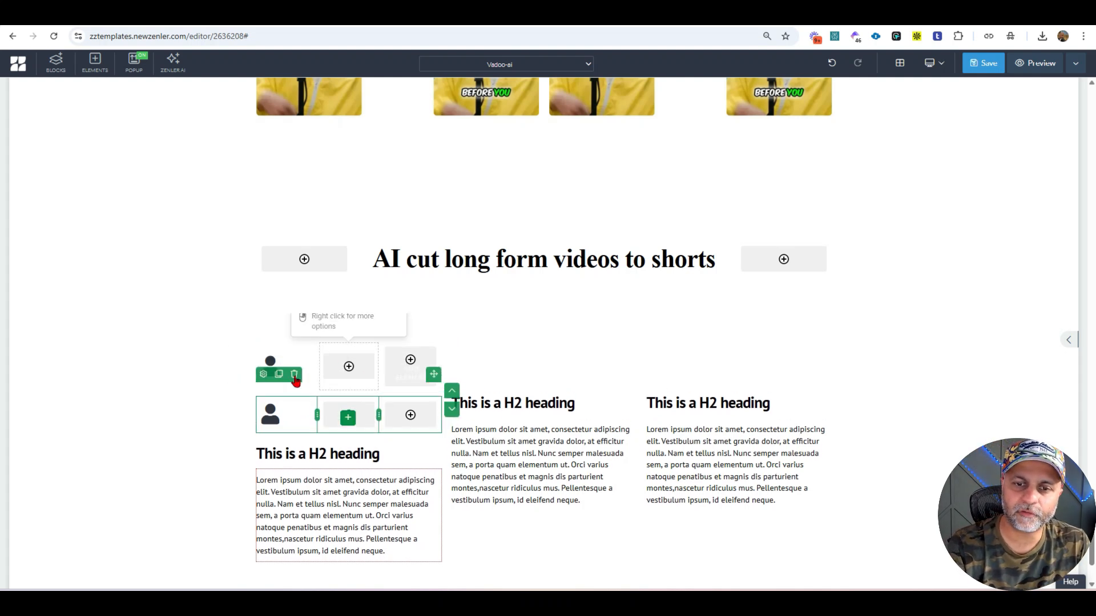
click(295, 376)
- Insert rows of three equal columns in the second and third feature columns and place them above the H2 headings
click(519, 371)
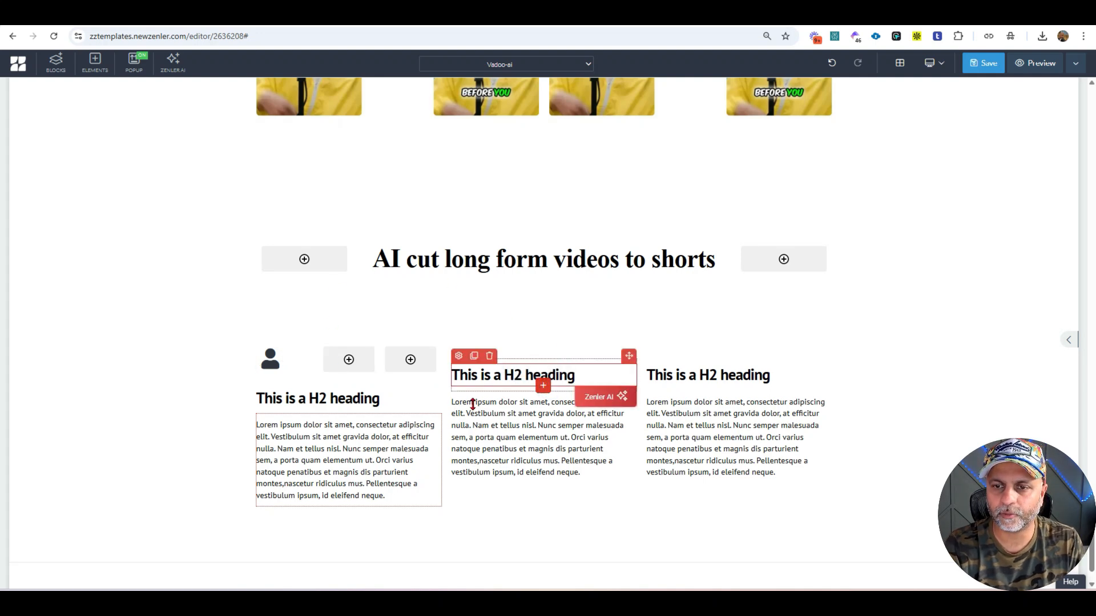
click(544, 386)
click(463, 263)
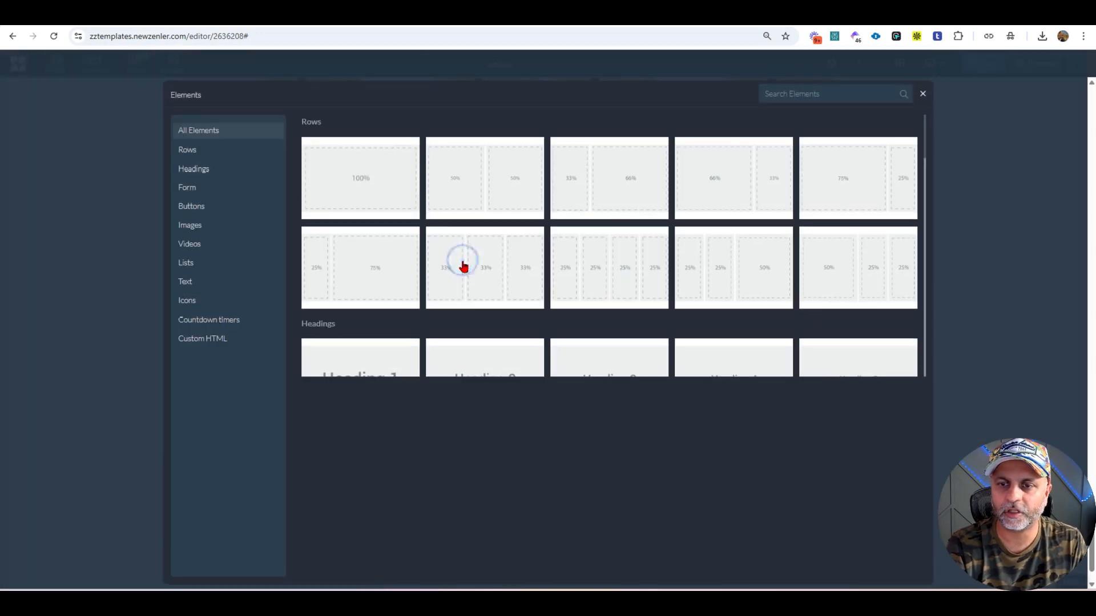
drag(629, 333, 559, 423)
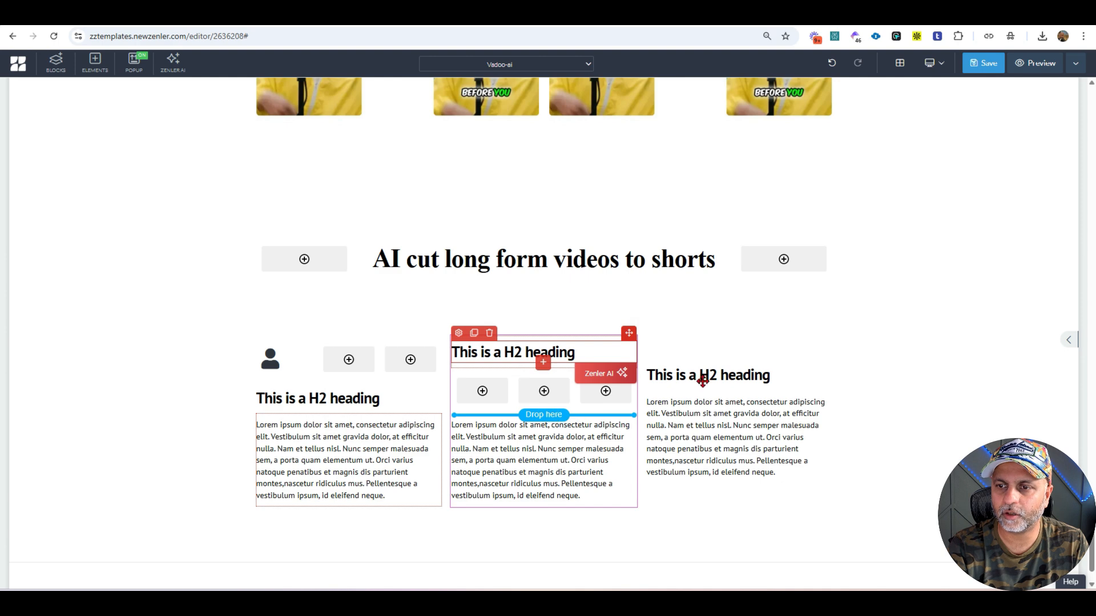
click(725, 374)
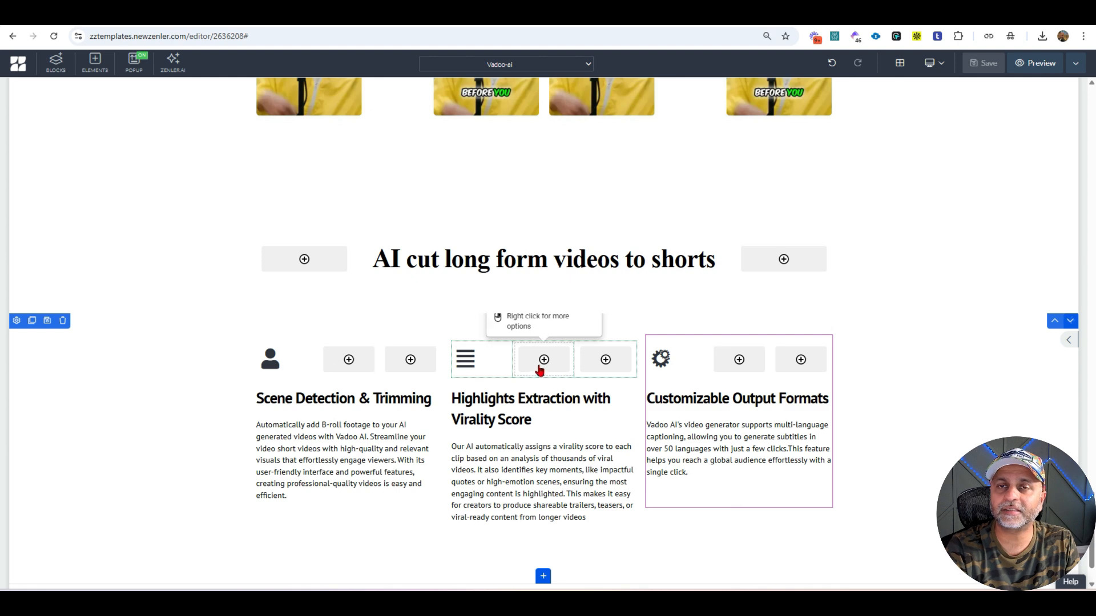
- Switch the editor to the mobile layout and go to the user icon above "Scene Detection & Trimming"
click(930, 67)
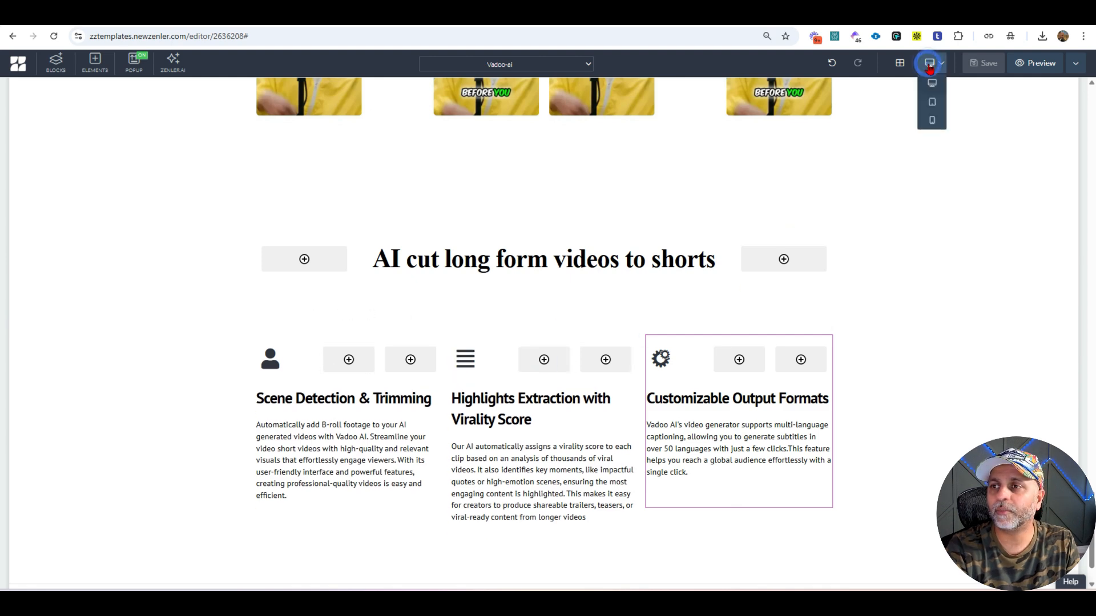
click(932, 121)
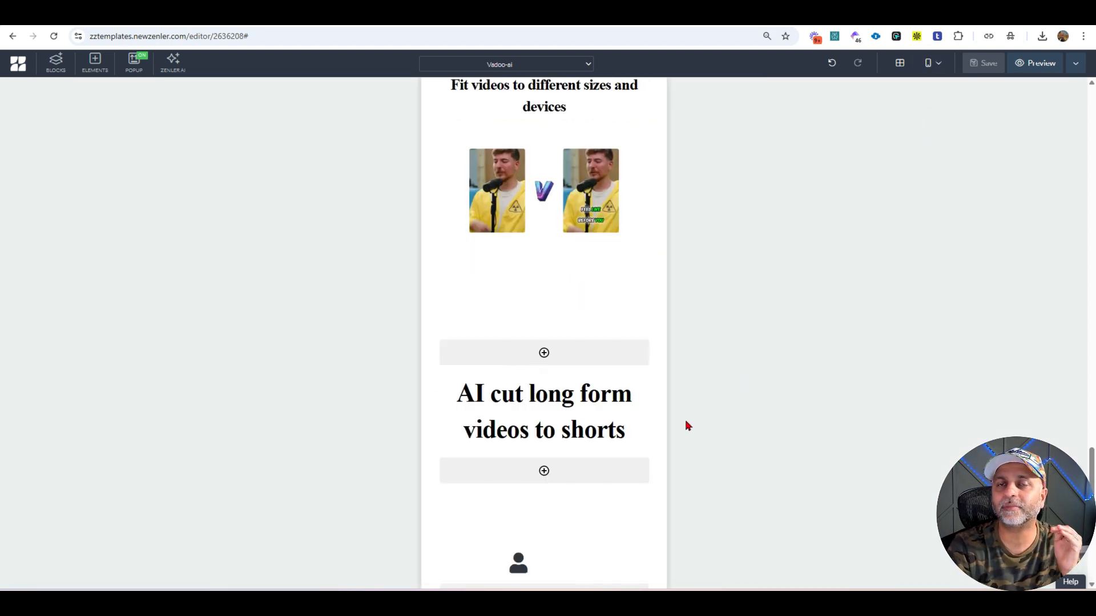
scroll(632, 416, down, 3)
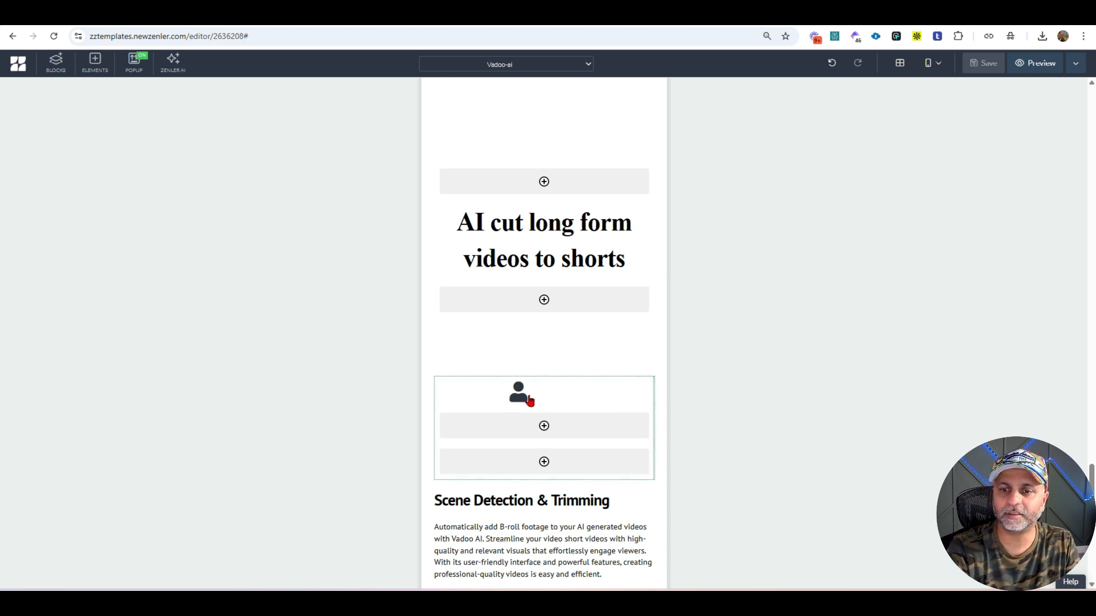
scroll(529, 401, down, 1)
- Set the user icon's mobile-only spacing to 400 on the right and 0 on top, and remove its bottom spacing
click(518, 331)
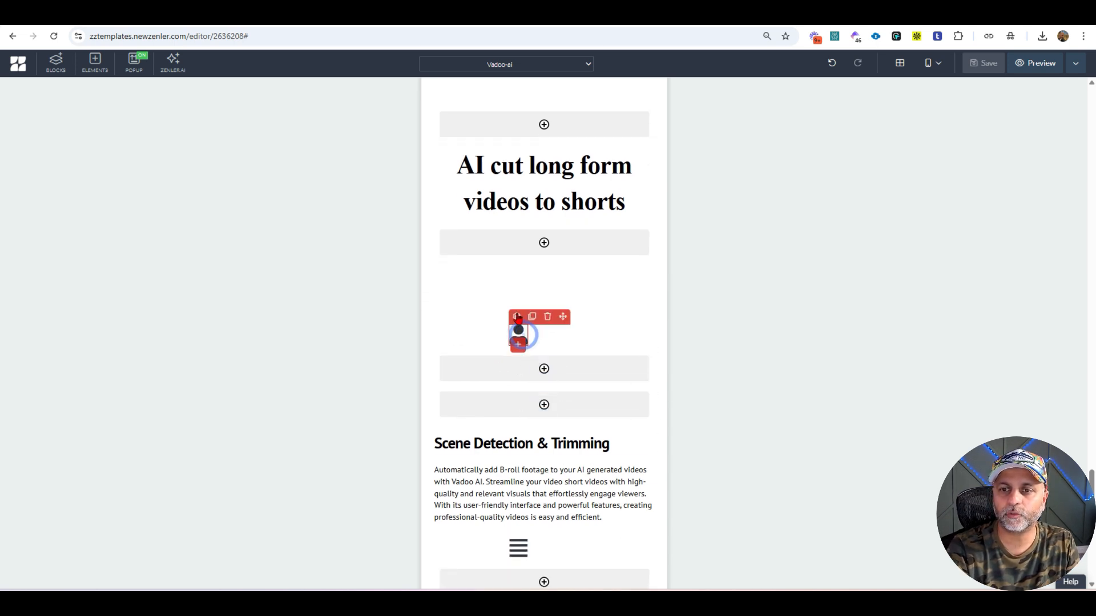
click(517, 317)
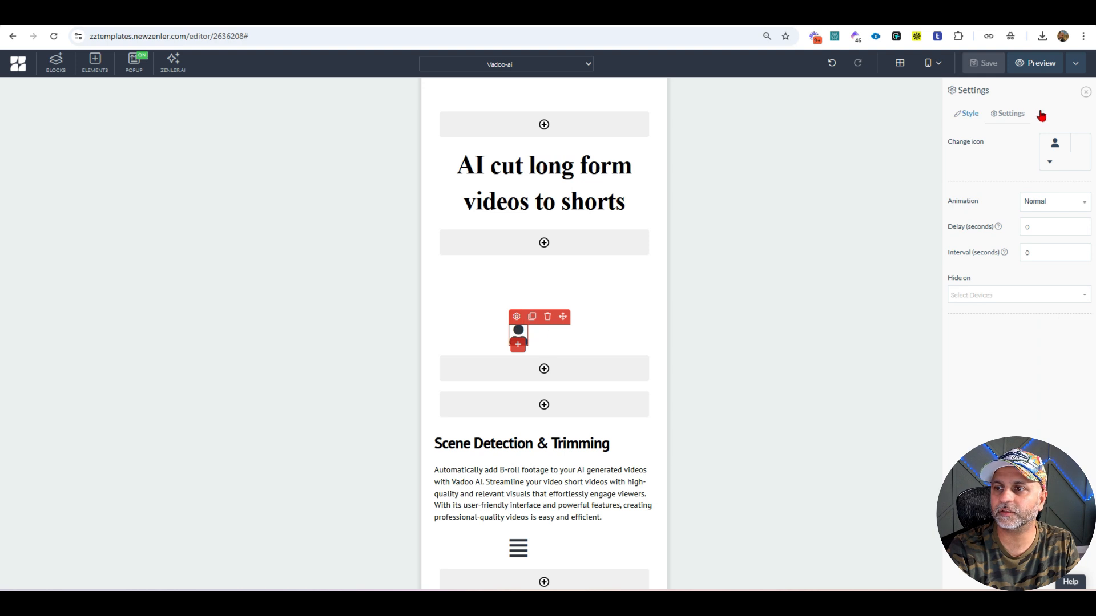
click(971, 118)
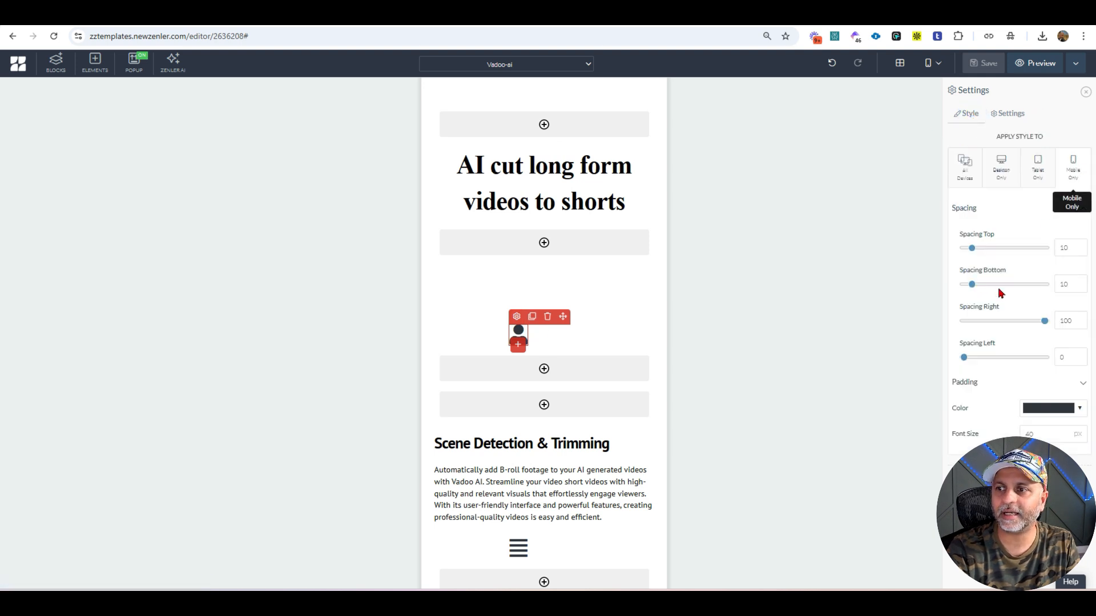
drag(998, 331, 998, 325)
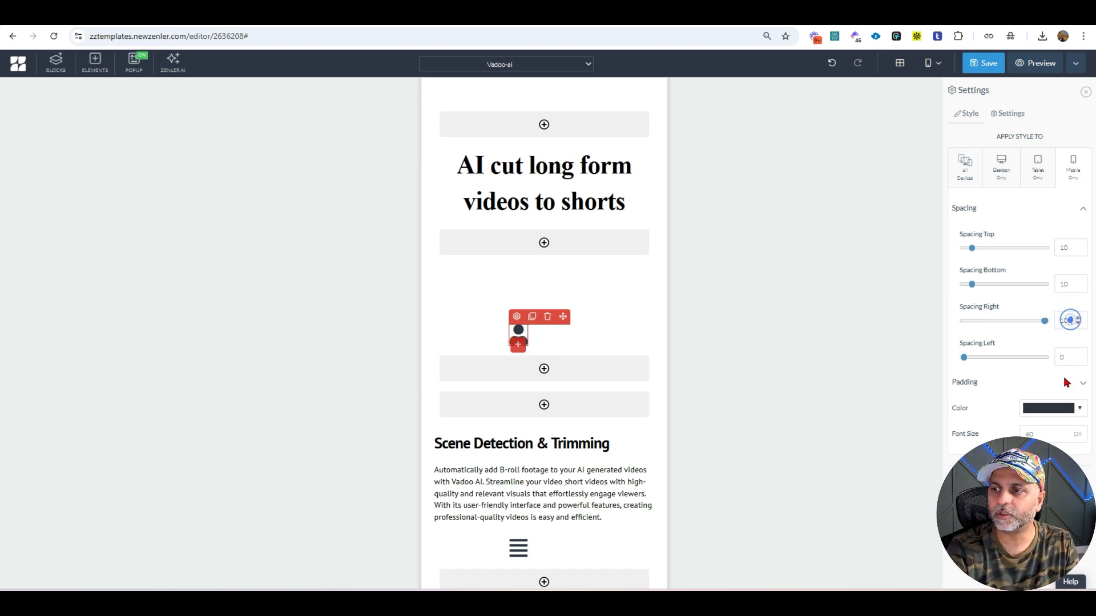
double_click(1070, 321)
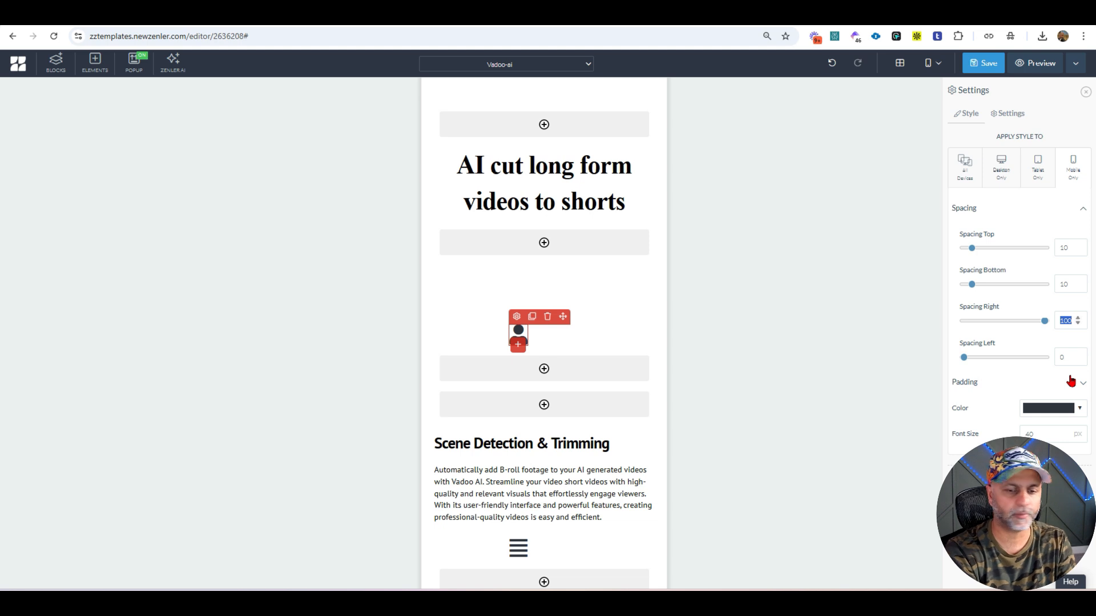
text(400)
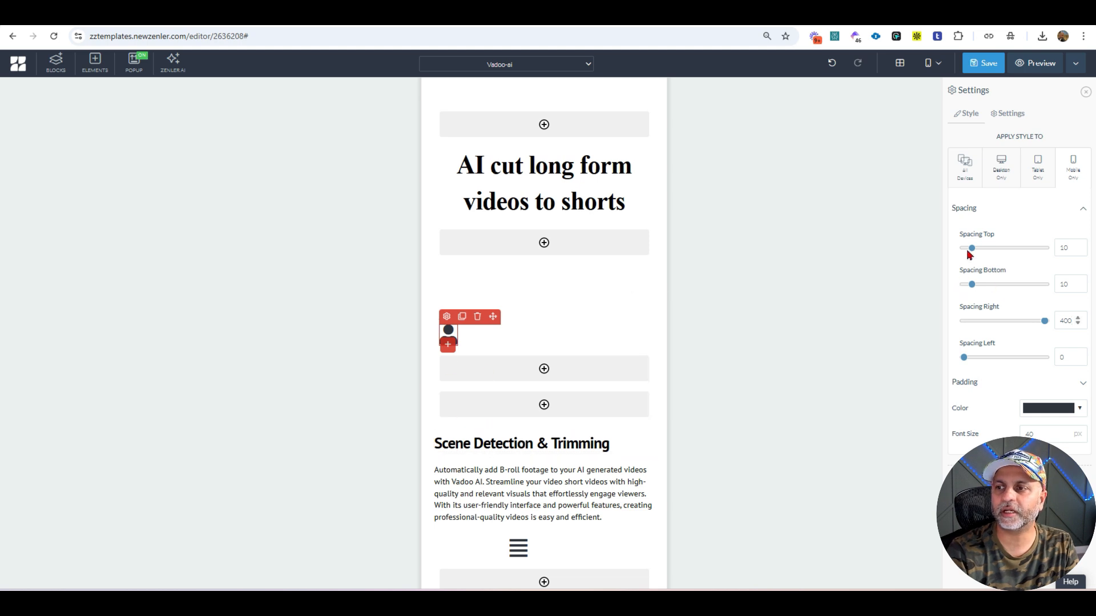
drag(972, 249, 964, 249)
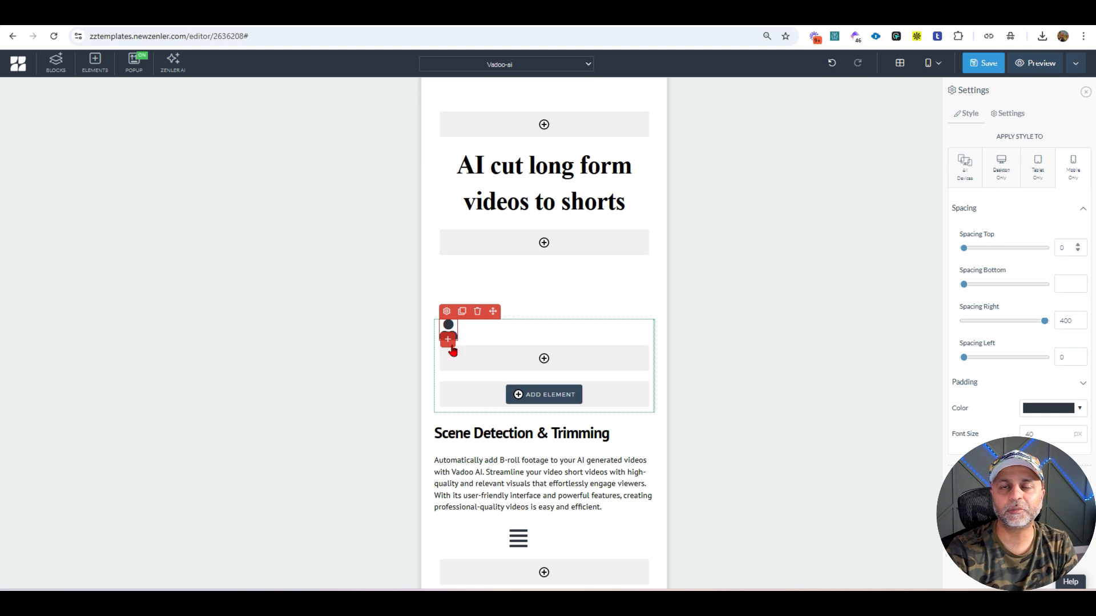
- Switch the editor to the desktop layout and place a copy of the user icon directly above the "Scene Detection & Trimming" heading
click(1068, 282)
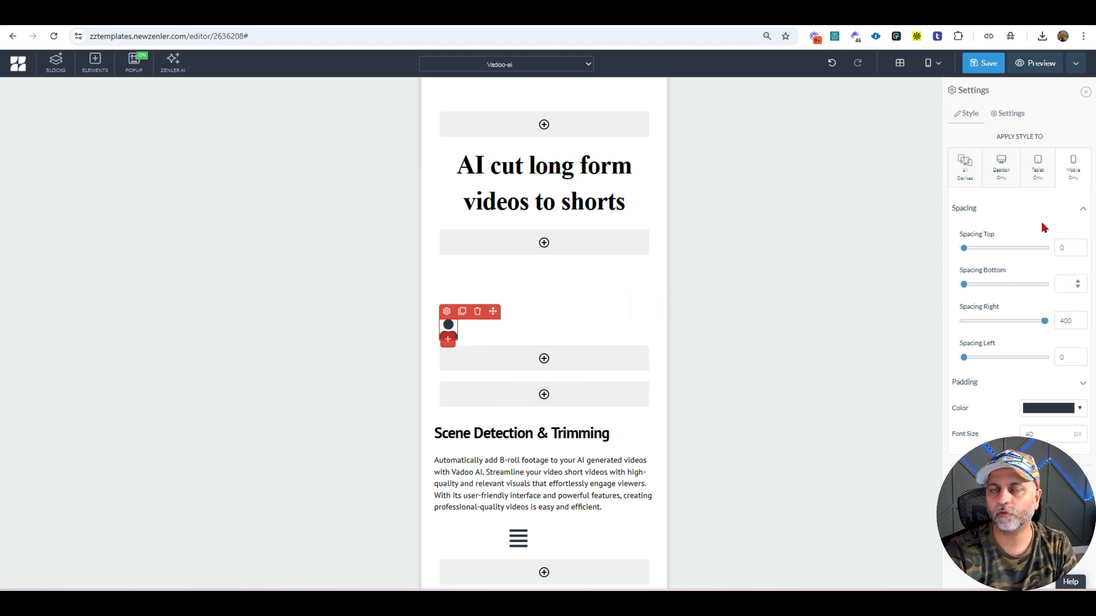
click(932, 64)
click(931, 86)
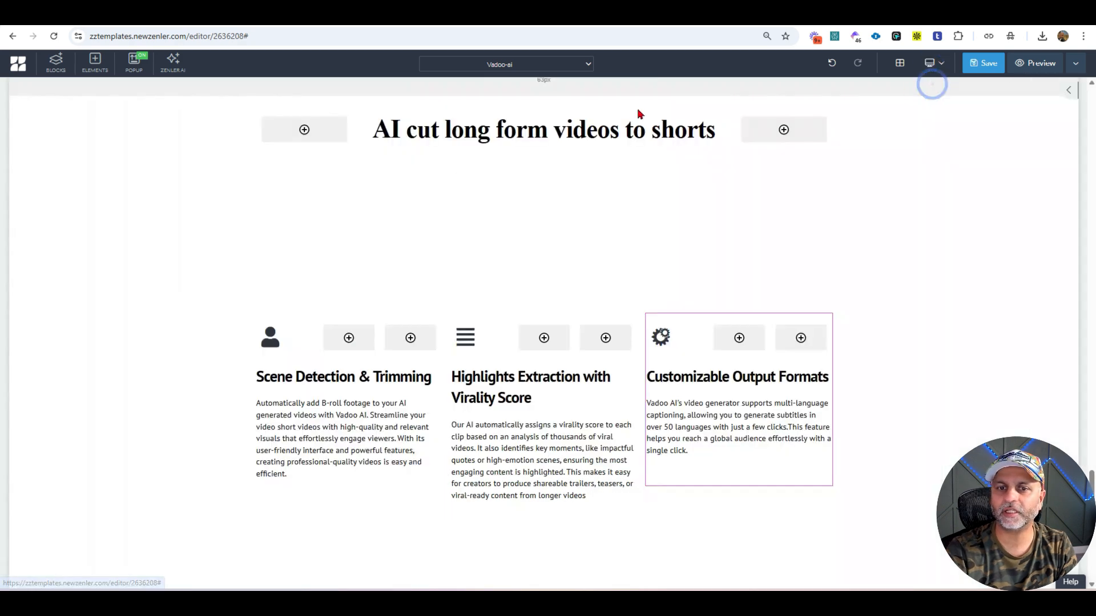
drag(268, 295, 317, 306)
drag(385, 313, 324, 311)
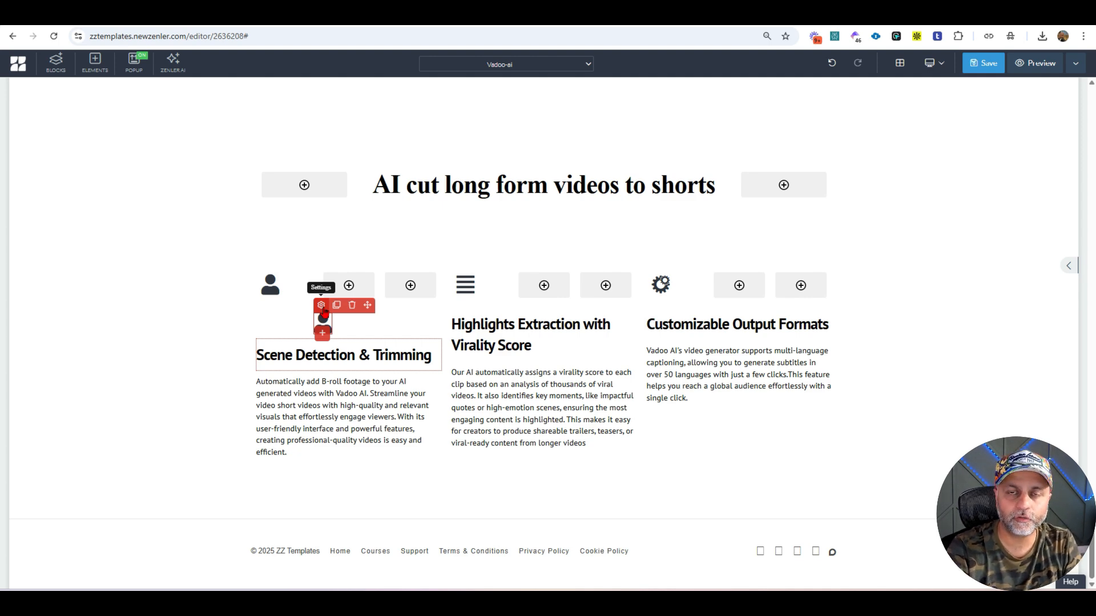
- Hide the copied user icon above the "Scene Detection & Trimming" heading on Desktop and Tablet
click(321, 306)
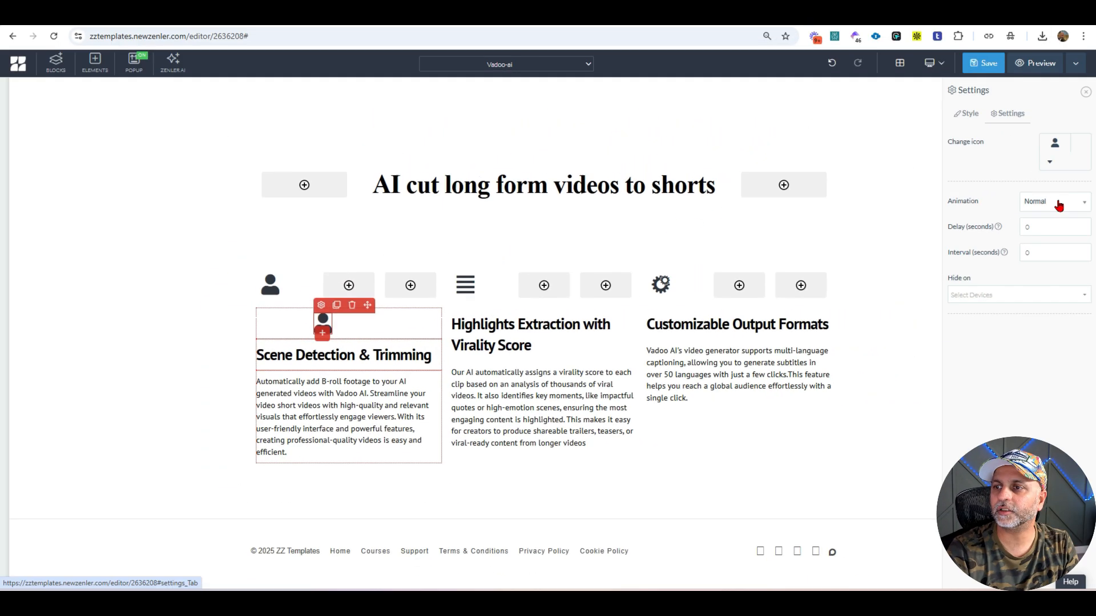
click(996, 293)
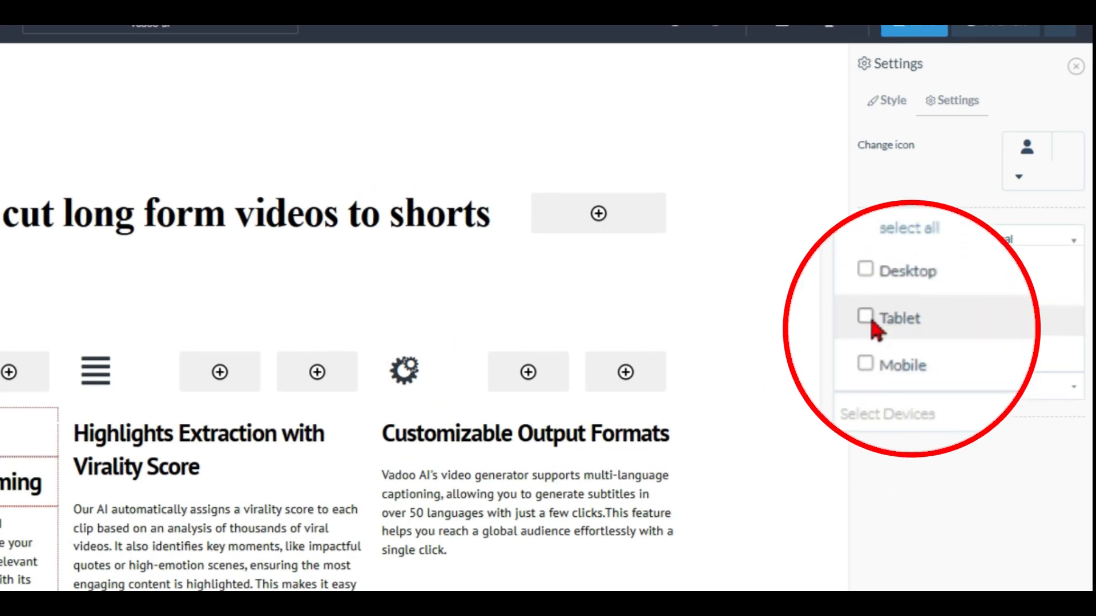
click(866, 317)
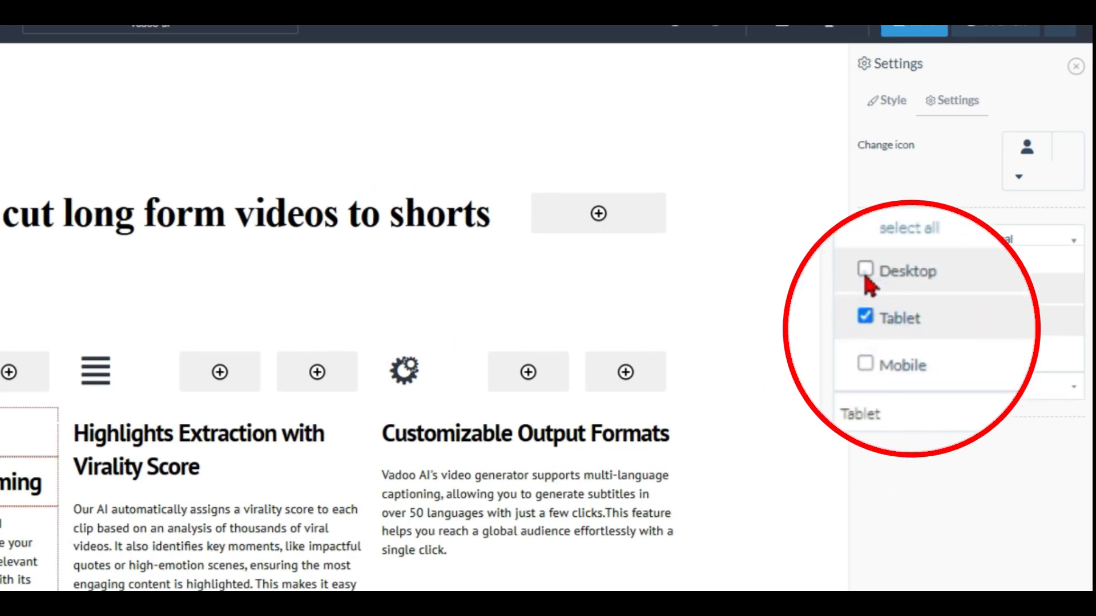
click(866, 269)
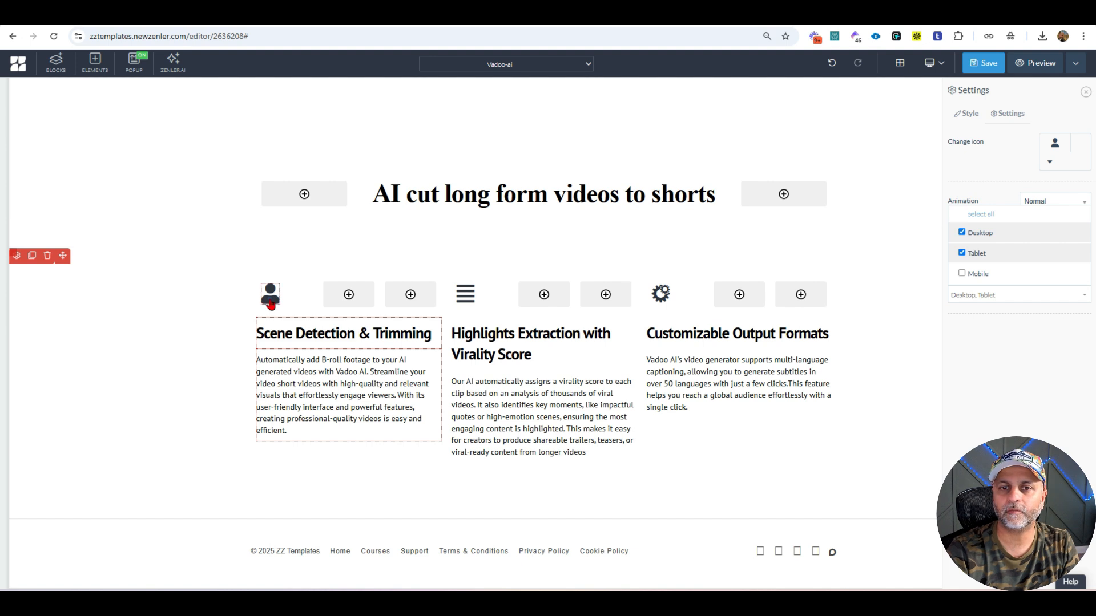
- Hide the original user icon in the first feature column's three-column row on Mobile only
click(269, 276)
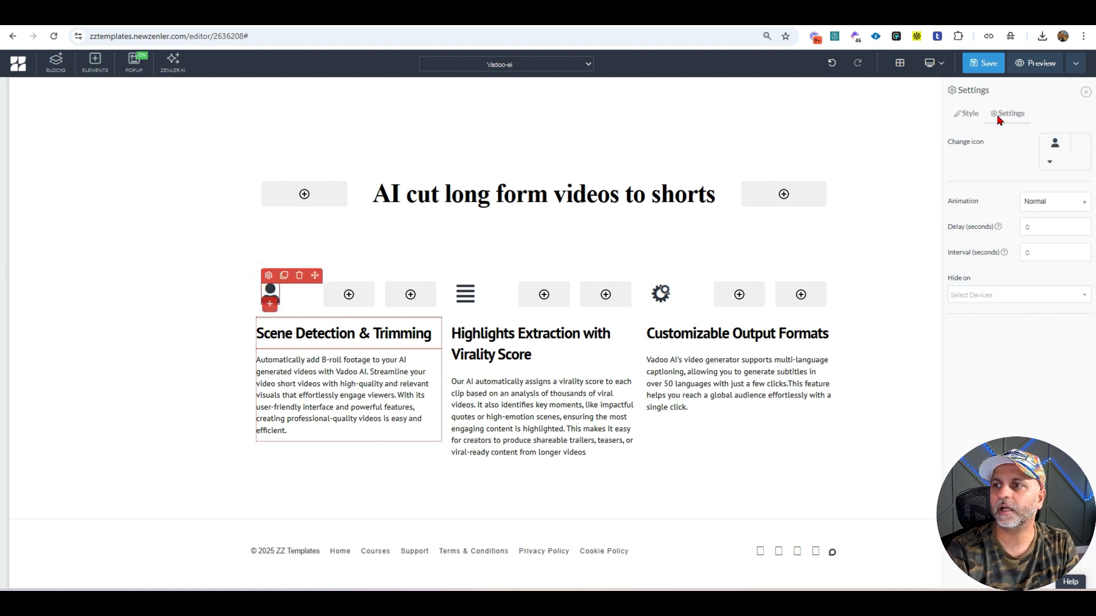
click(978, 295)
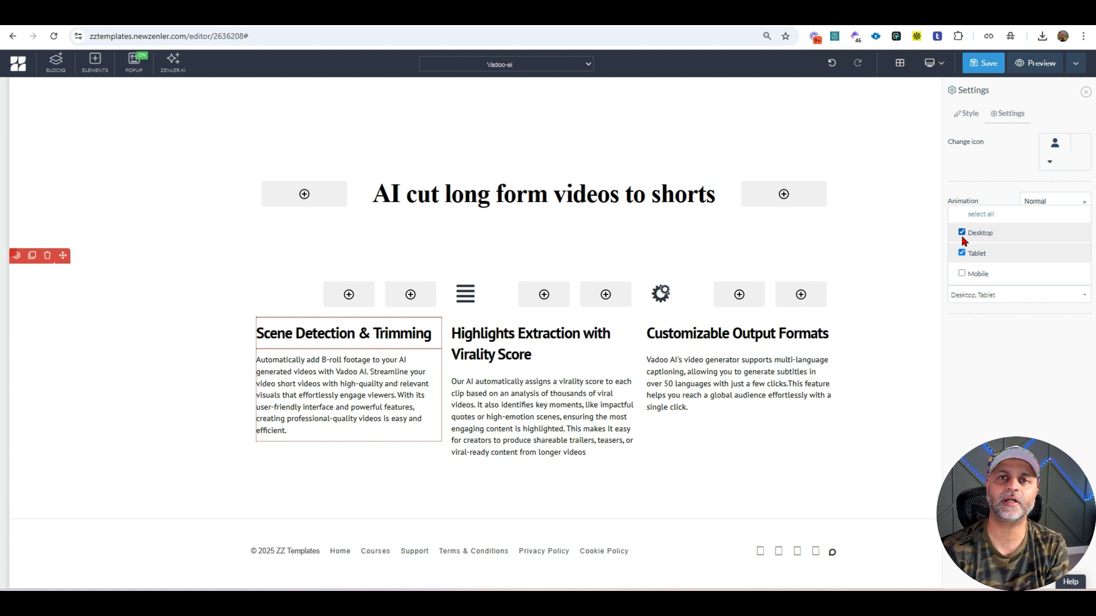
click(962, 274)
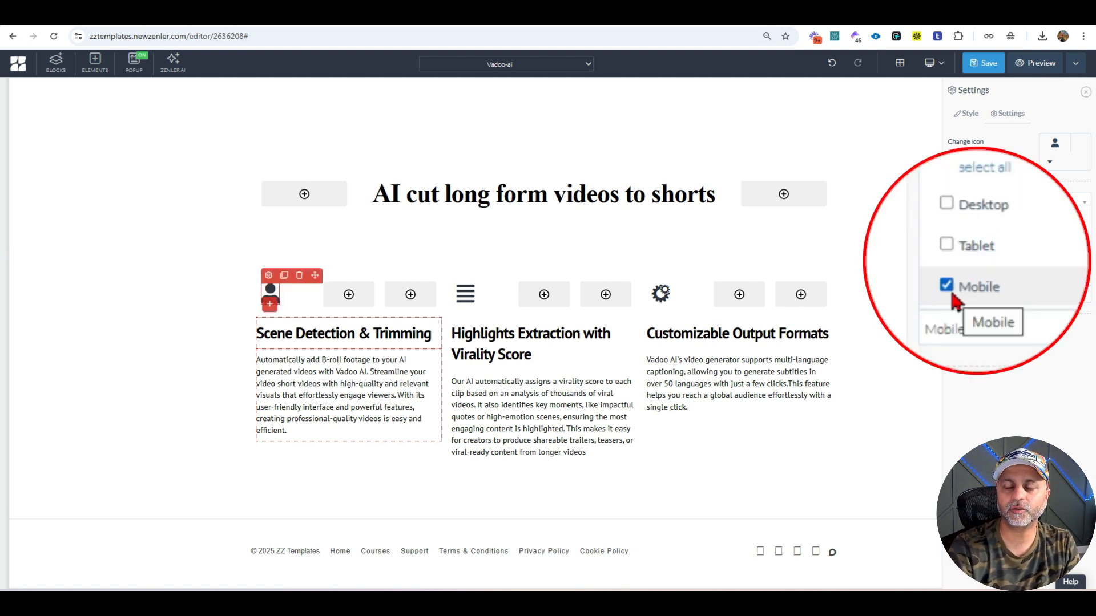
click(982, 166)
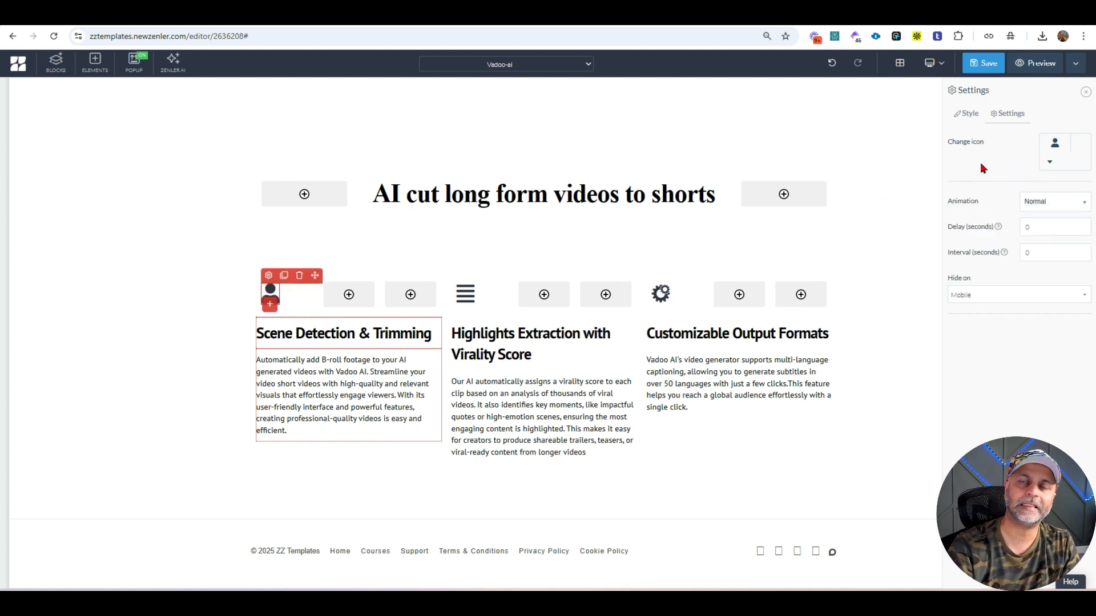
- Switch to the mobile layout and increase the mobile-only right spacing of the user icon directly above "Scene Detection & Trimming"
click(933, 63)
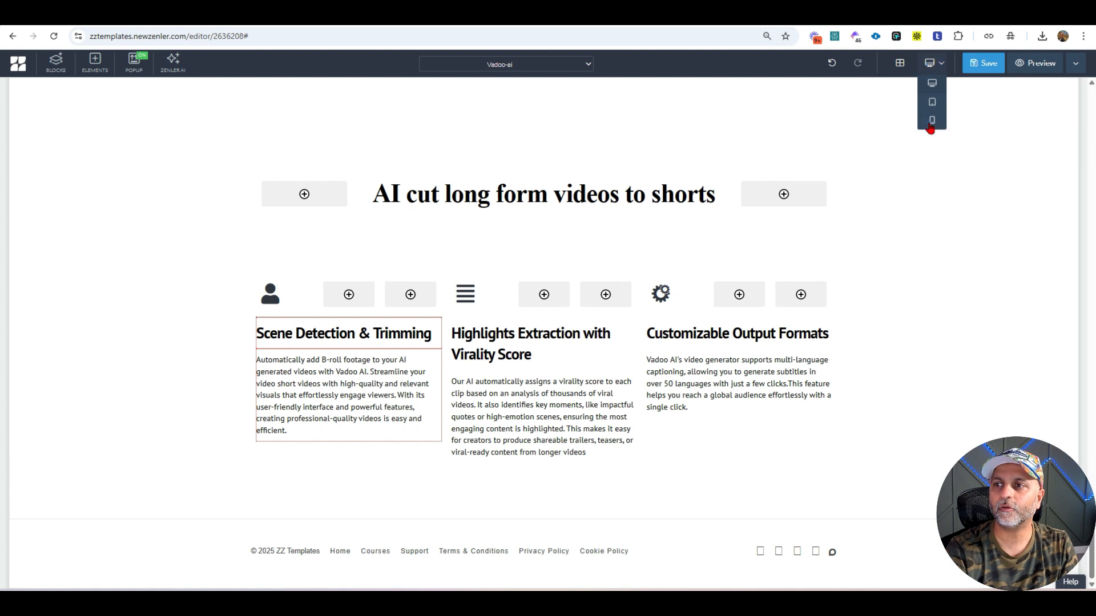
click(929, 123)
scroll(599, 361, down, 4)
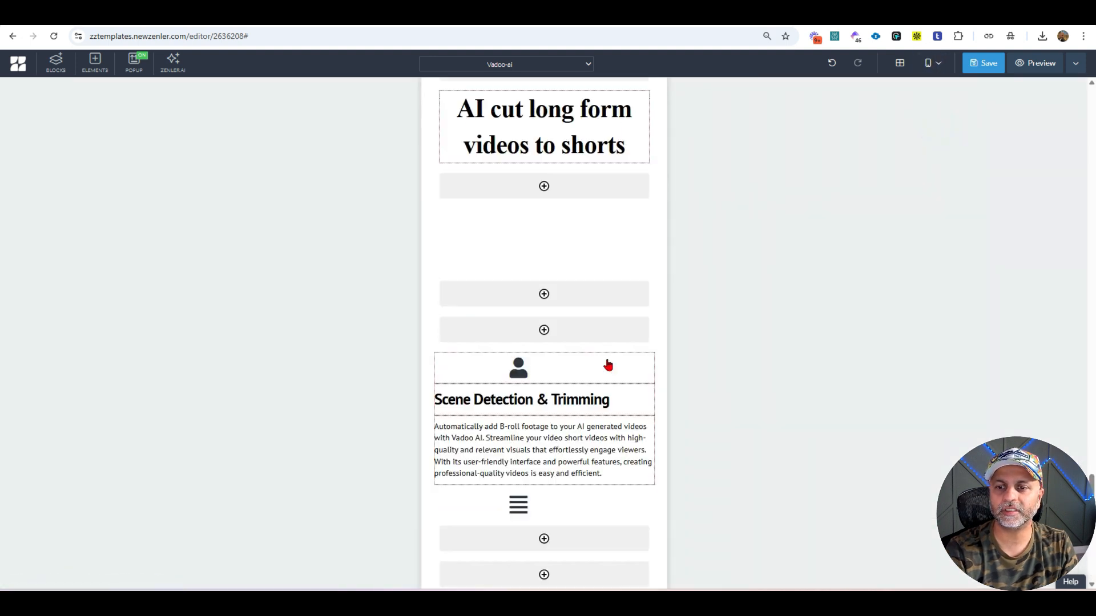
click(518, 365)
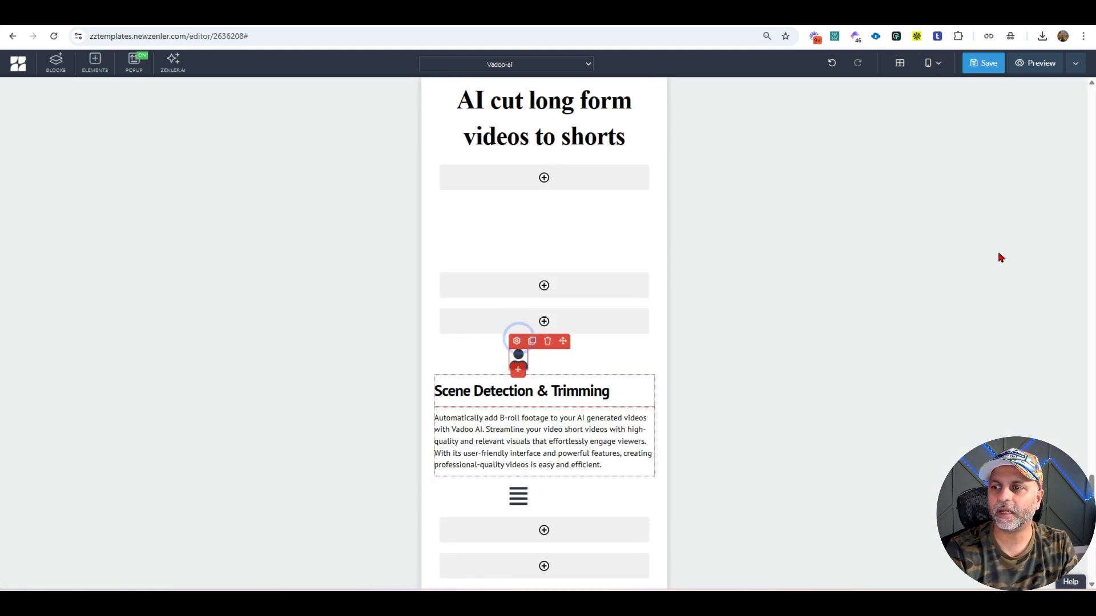
click(966, 113)
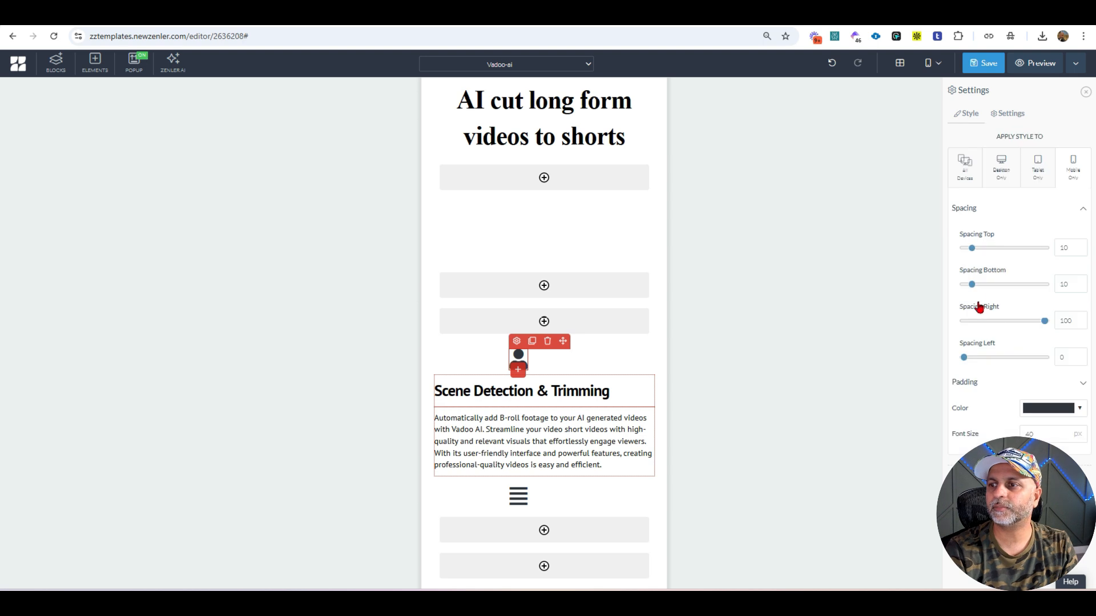
drag(1043, 320, 1075, 325)
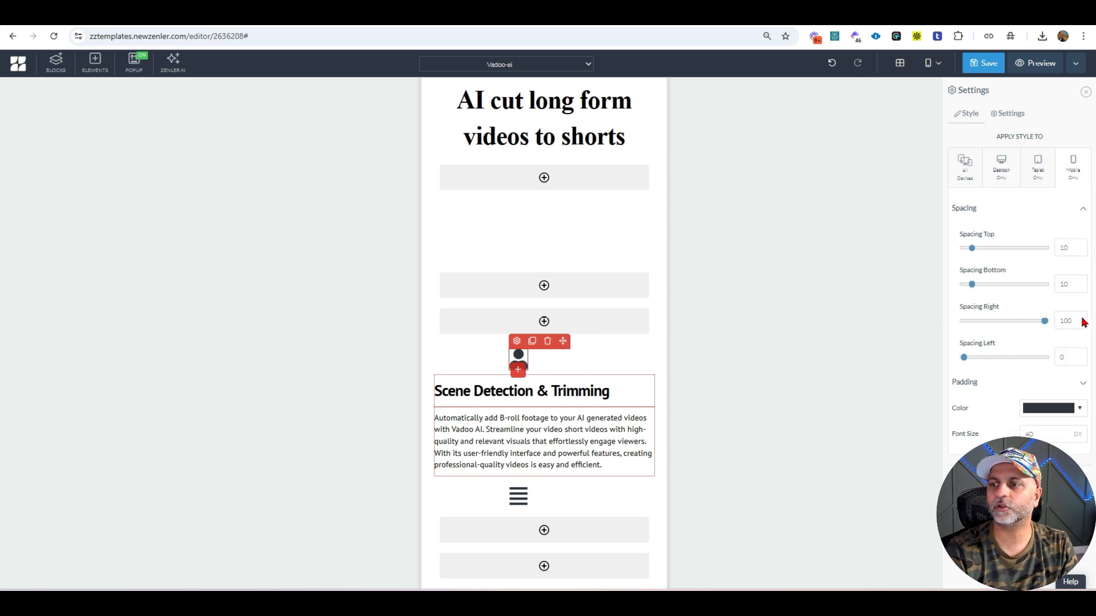
click(1068, 317)
double_click(1065, 317)
text(4)
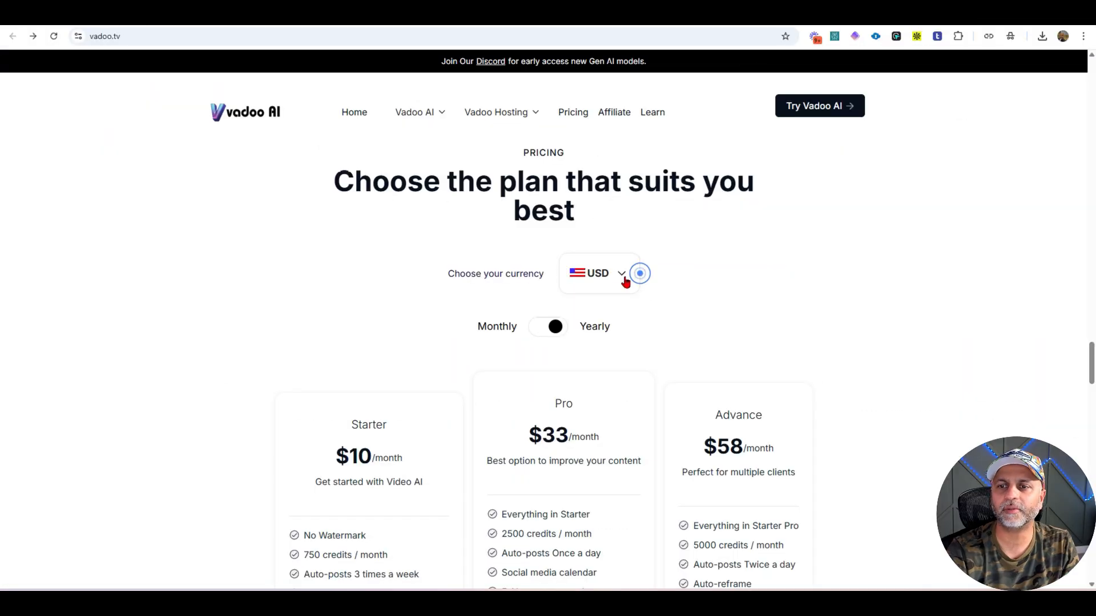
- Examine the vadoo.tv pricing section, including its currency choices, Monthly/Yearly toggle and three plan cards
click(626, 282)
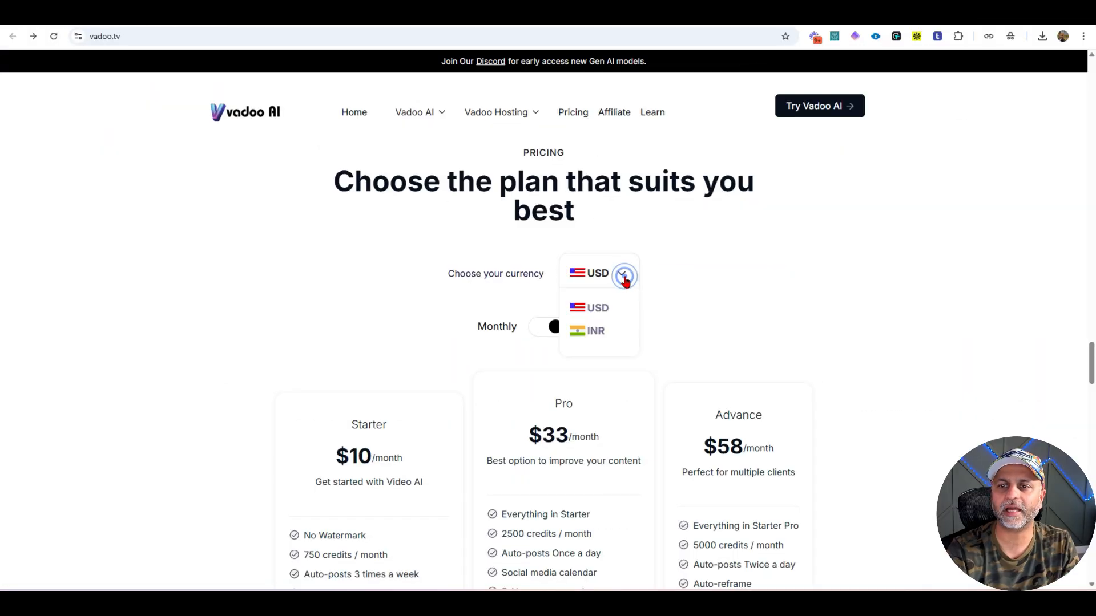
click(624, 280)
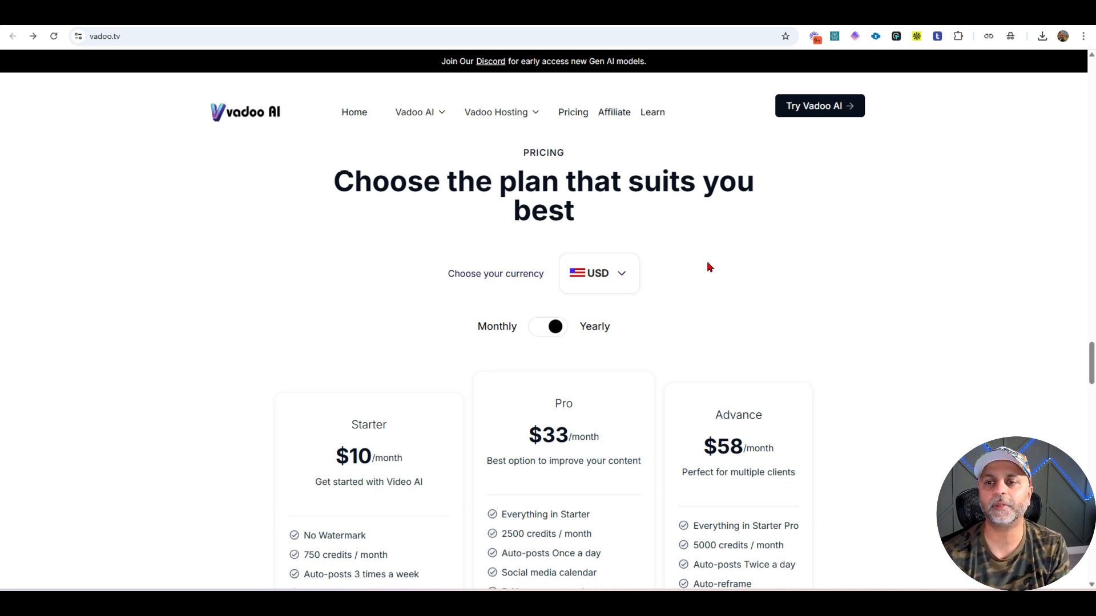
click(591, 274)
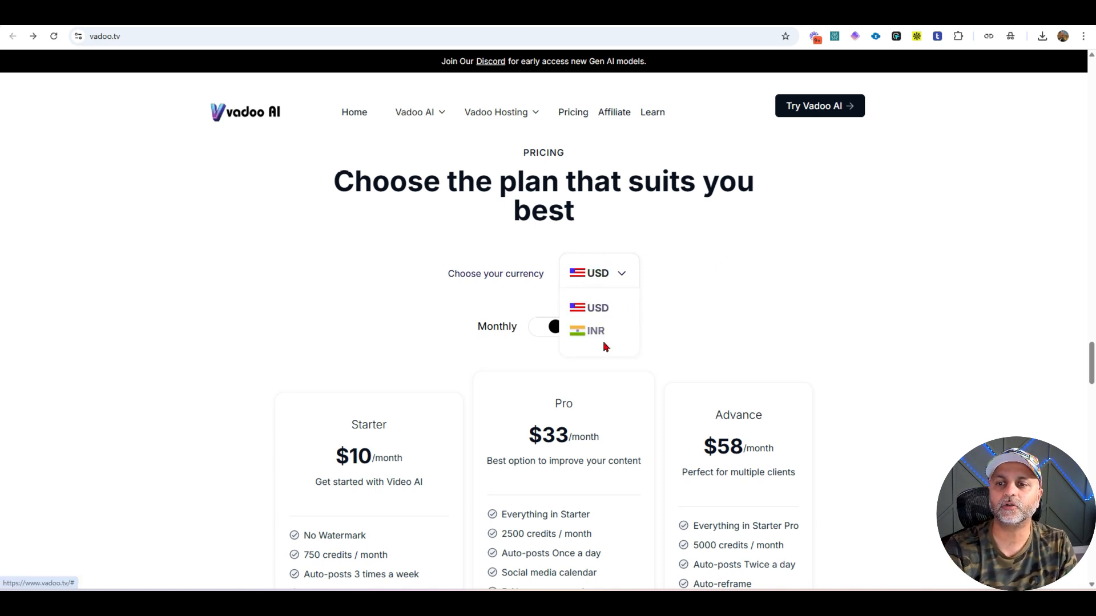
click(598, 313)
click(609, 267)
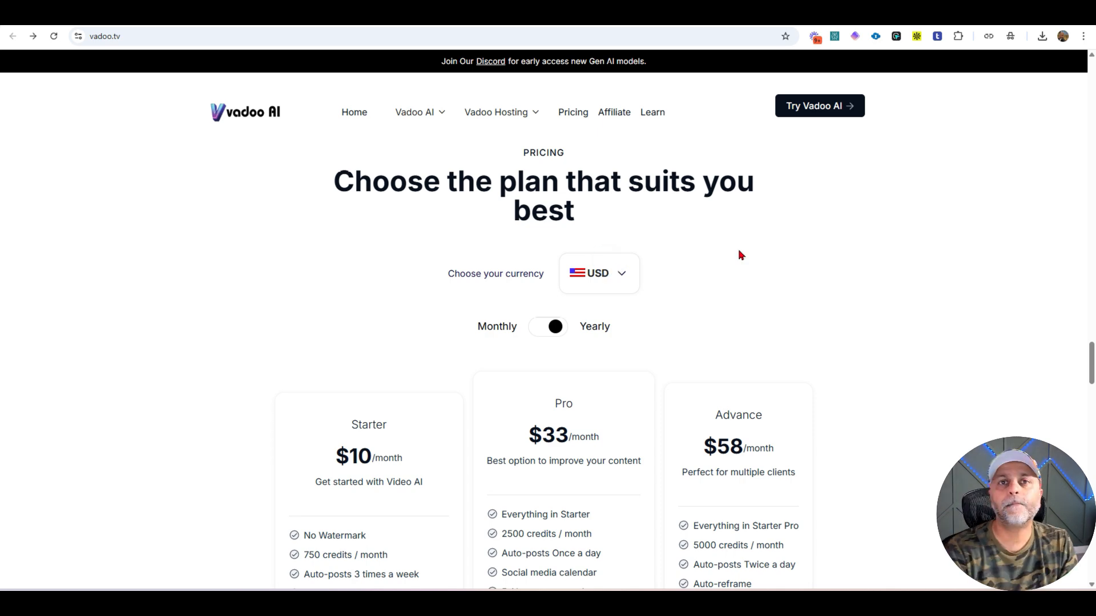
scroll(741, 255, down, 4)
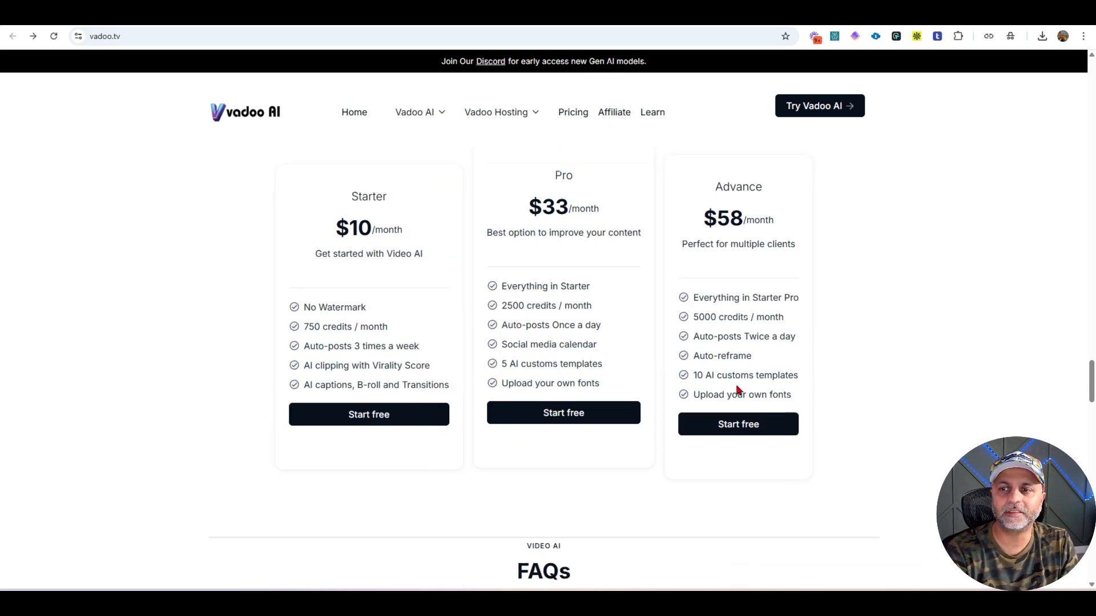
scroll(746, 391, up, 3)
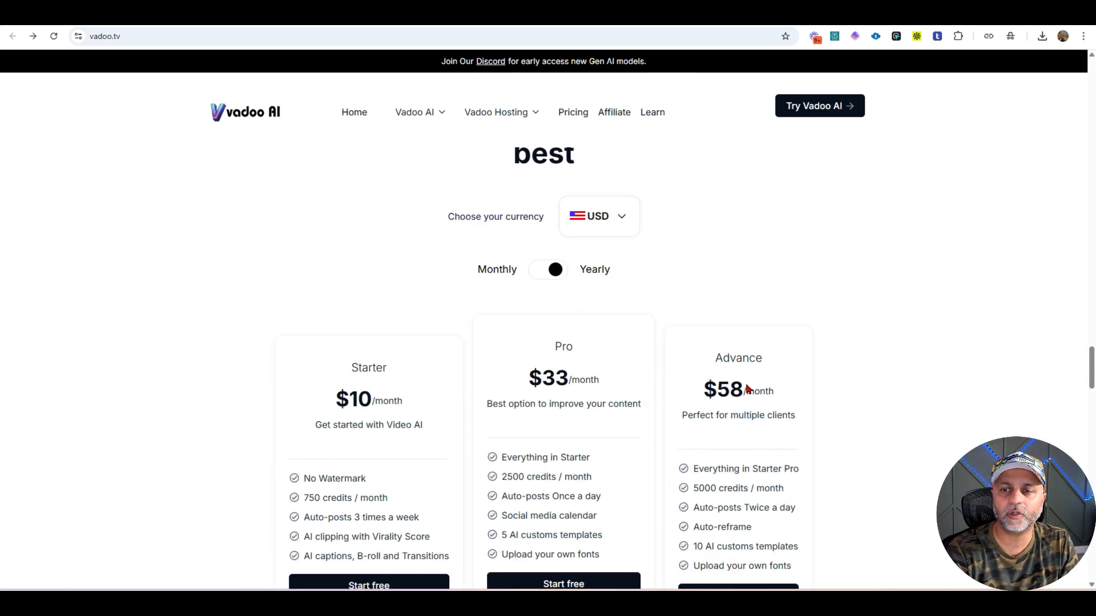
click(545, 276)
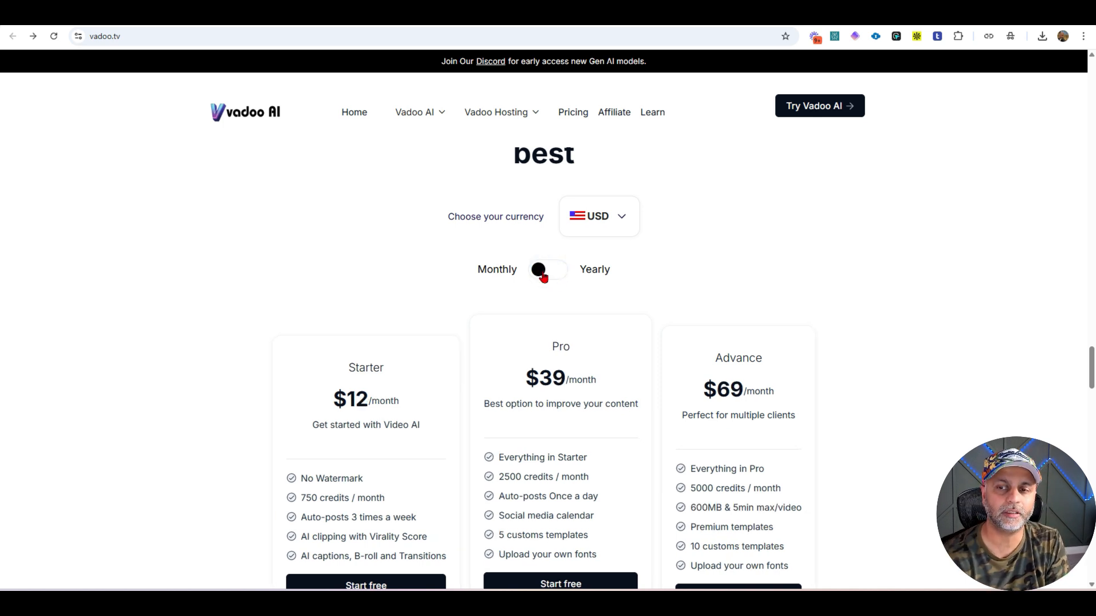
click(545, 276)
scroll(472, 217, down, 3)
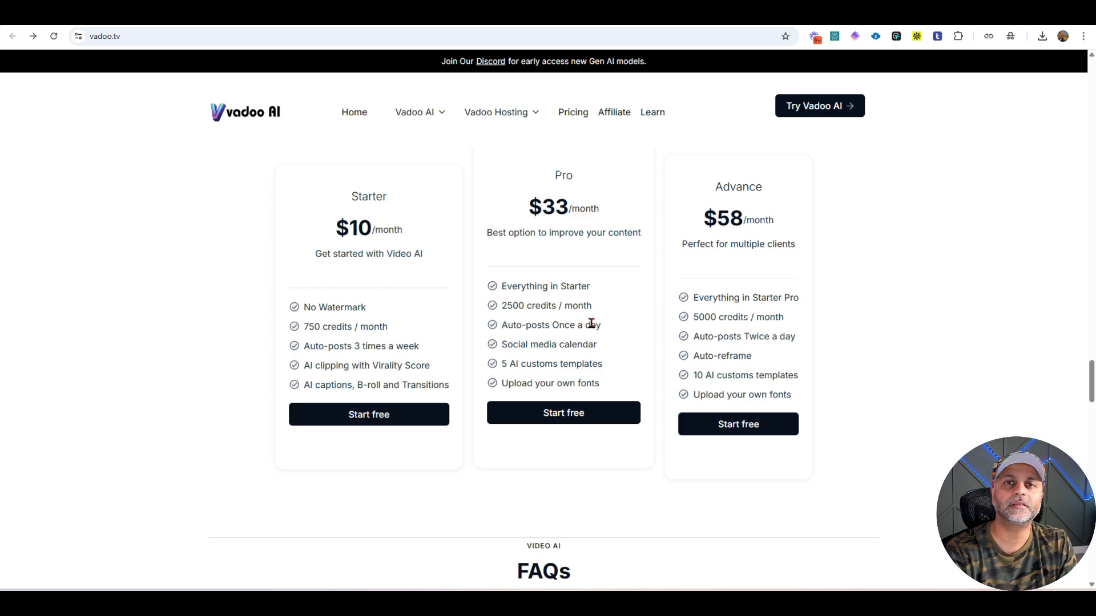
- Switch to the Zenler editor and insert the white Free, Starter and Professional pricing block below the three-column feature block
click(736, 13)
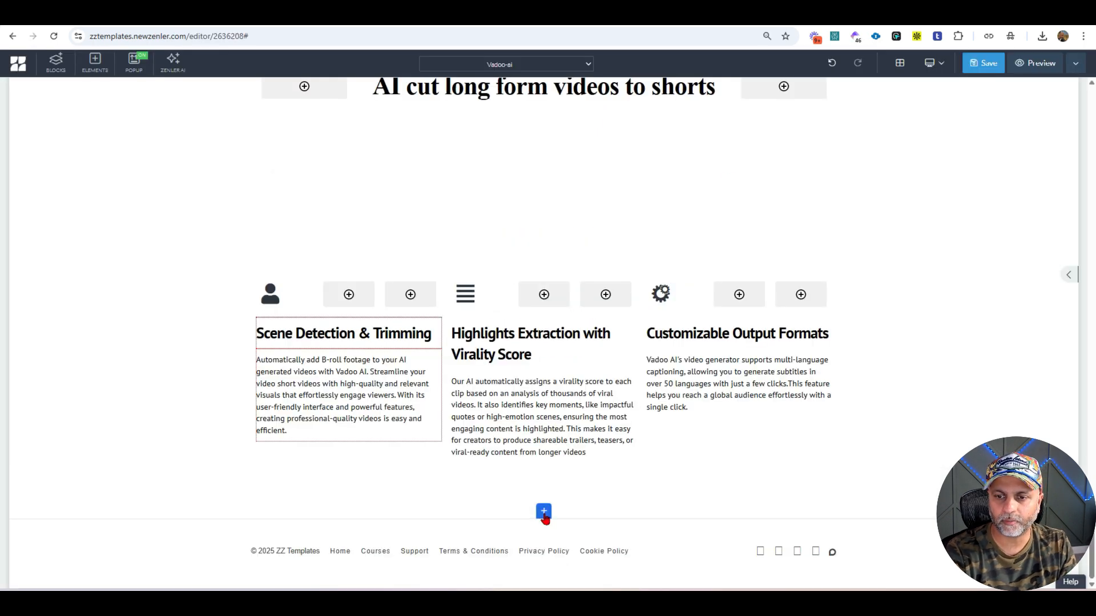
click(544, 513)
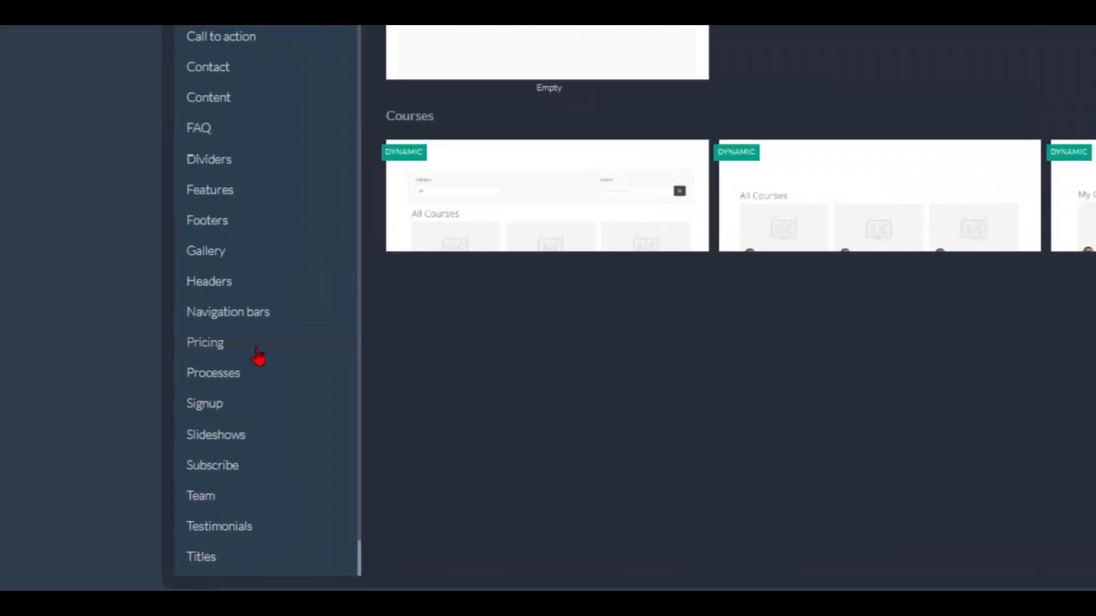
click(190, 432)
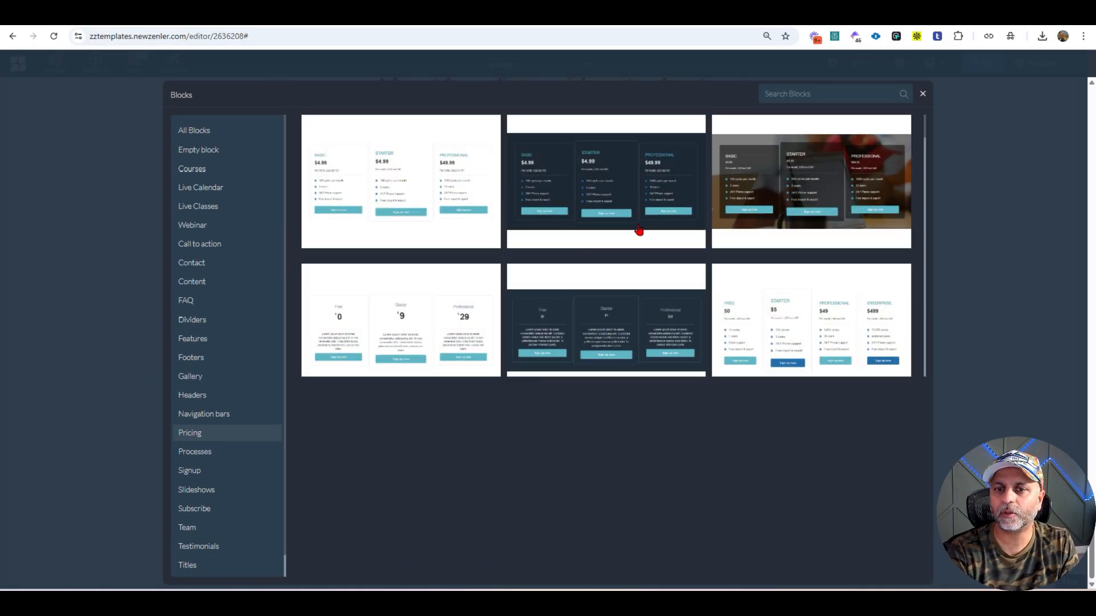
click(460, 352)
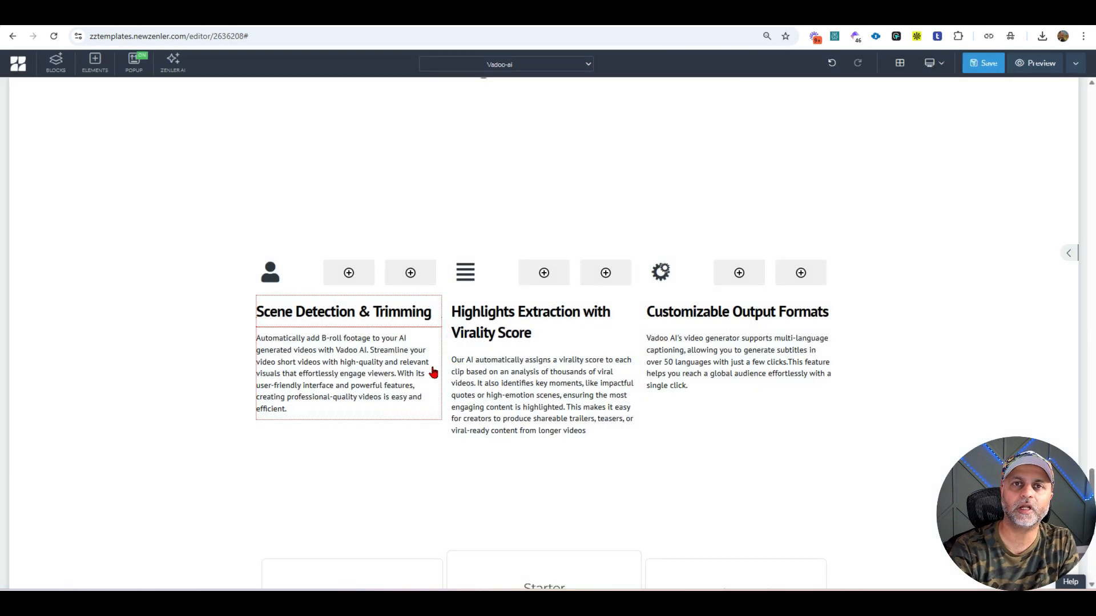
scroll(900, 341, down, 4)
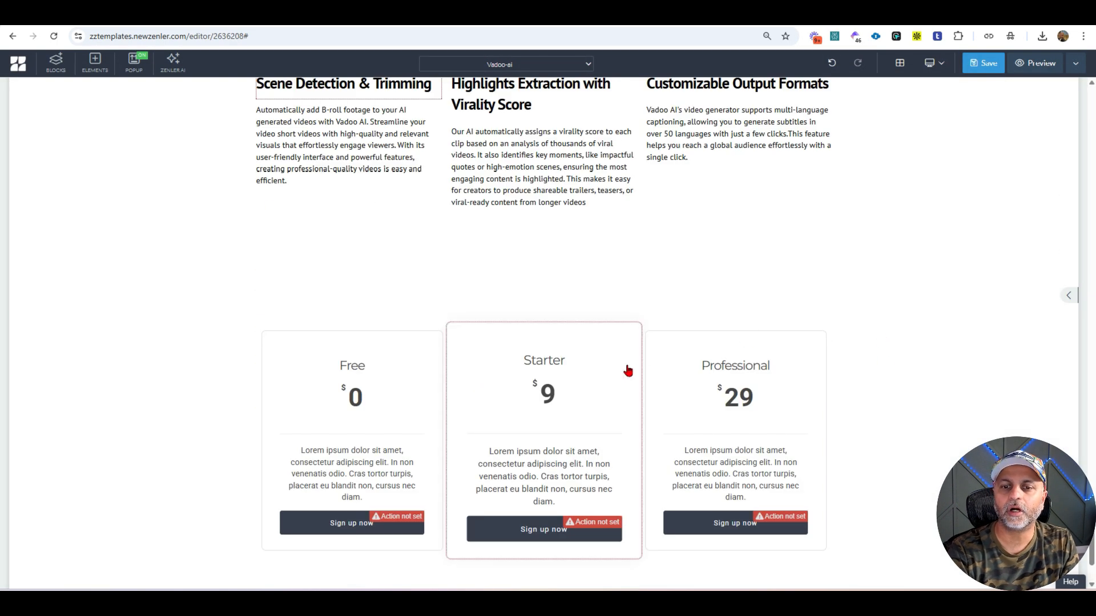
- Switch to the vadoo.tv page, examine the FAQs and pricing cards, and select the Starter plan's name
click(724, 14)
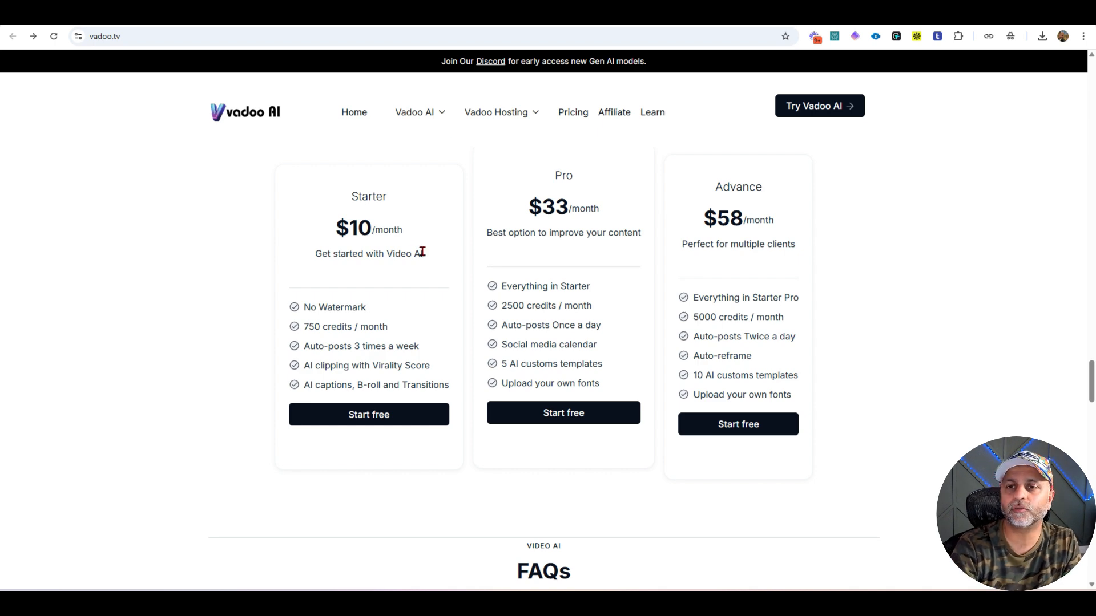
double_click(406, 196)
scroll(869, 354, down, 9)
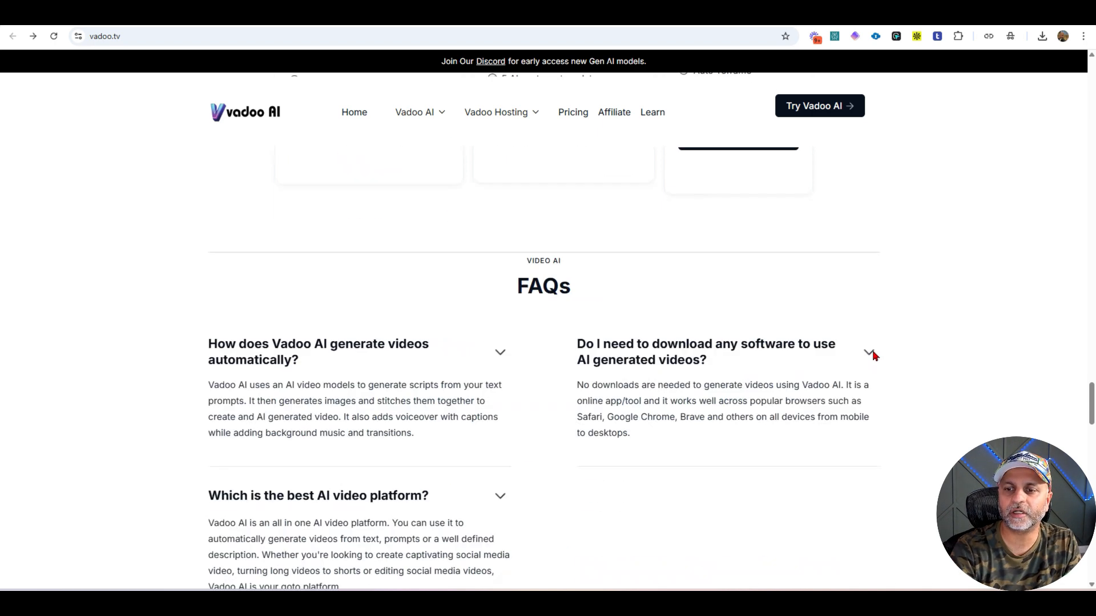
scroll(875, 356, down, 10)
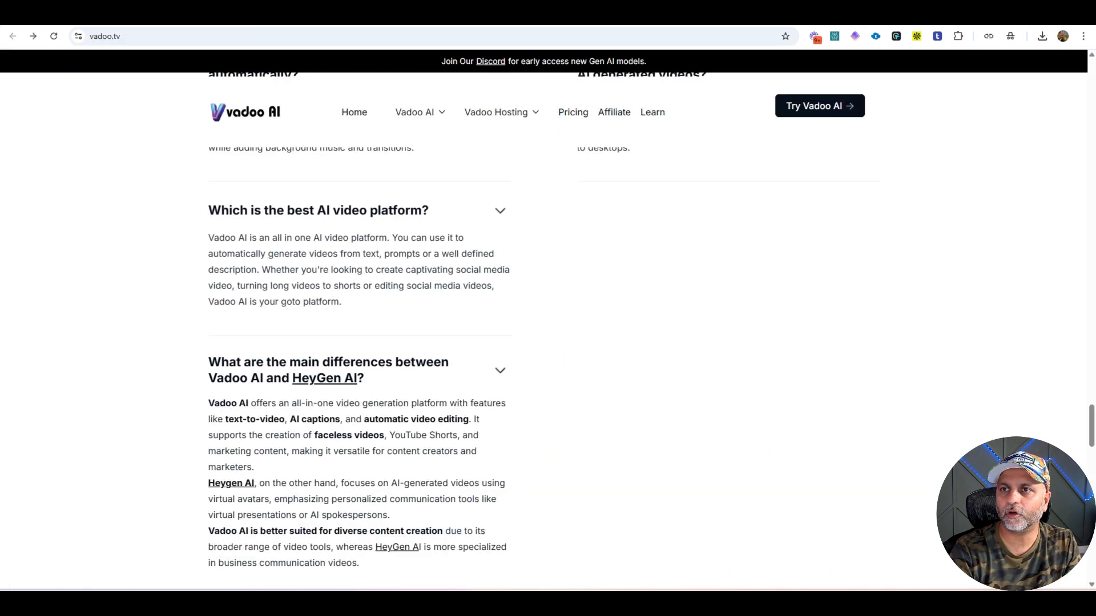
scroll(542, 270, up, 9)
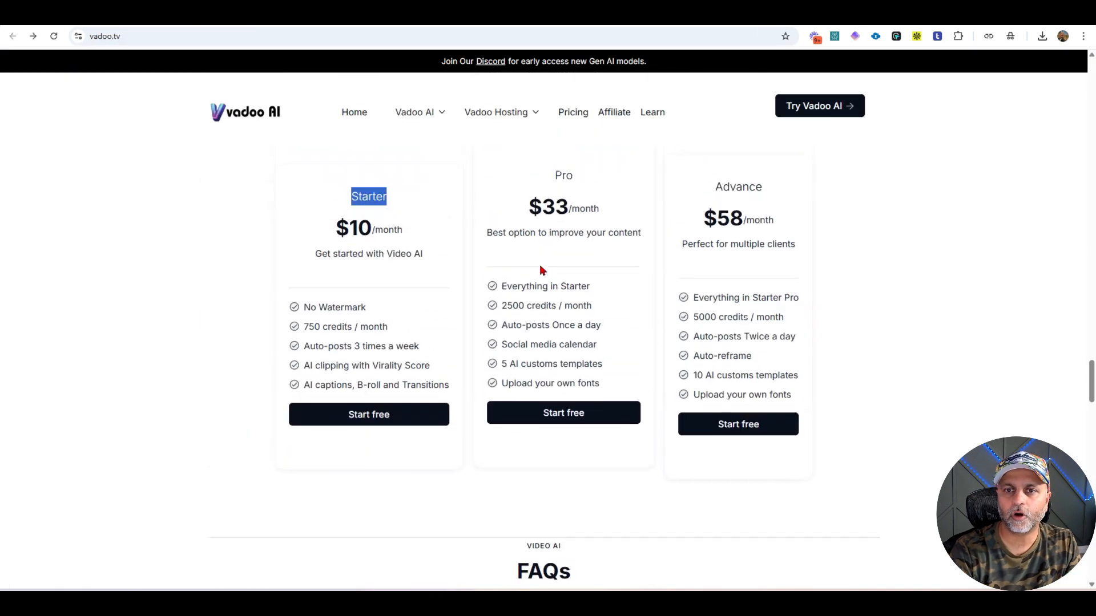
scroll(542, 270, up, 4)
scroll(460, 344, down, 4)
drag(391, 199, 350, 205)
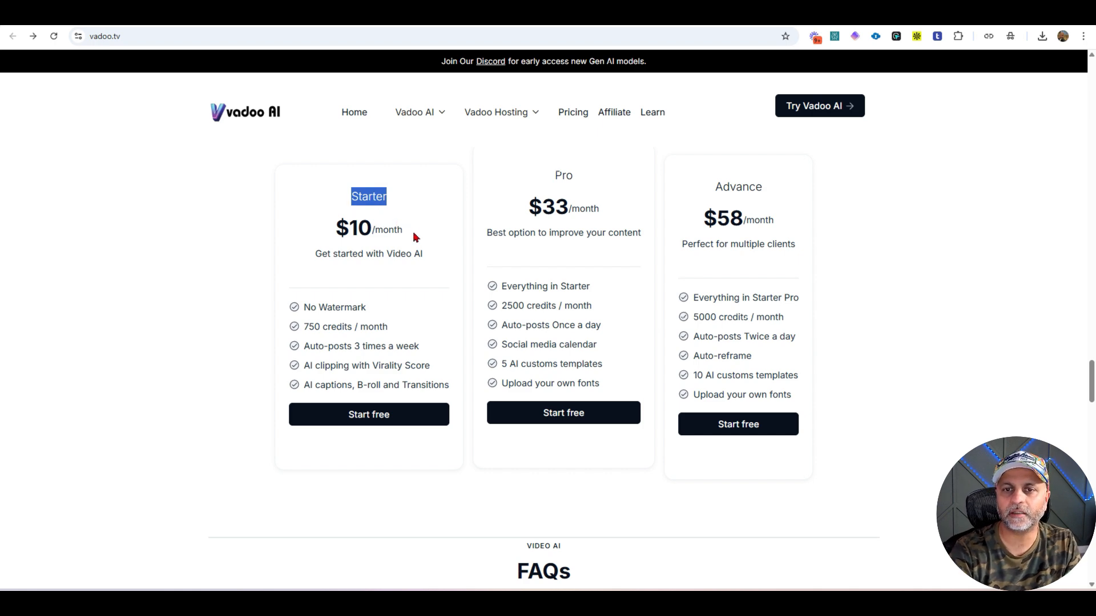
- Transfer the Starter plan's name, price and tagline from vadoo.tv to the Zenler editor's first pricing card: "Starter", "$10 /month" and "Get started with Video AI"
drag(416, 229, 336, 229)
drag(442, 256, 308, 269)
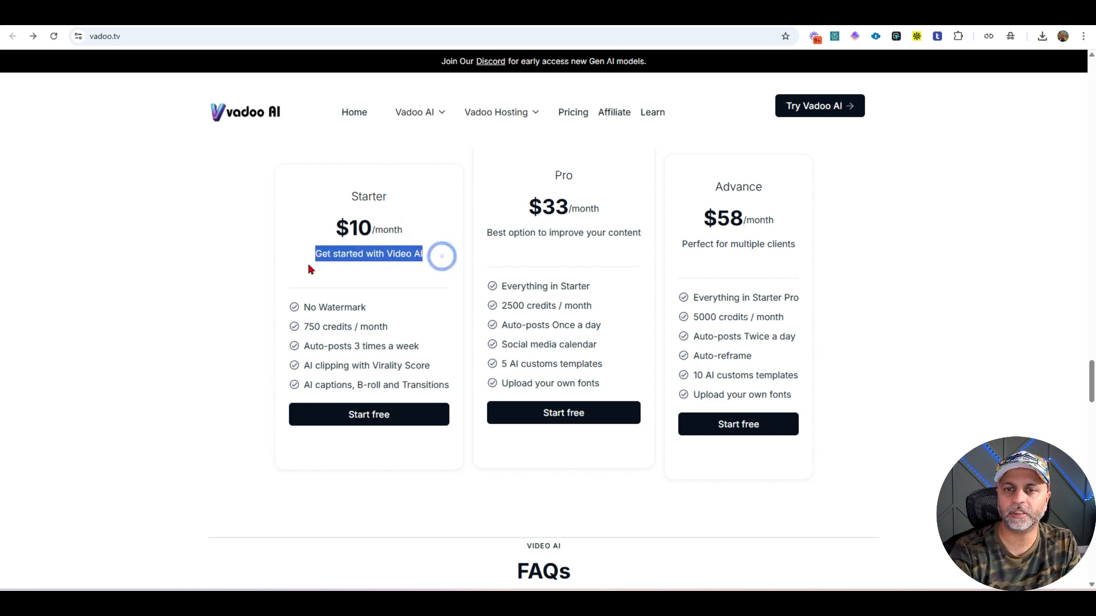
drag(418, 228, 308, 243)
drag(439, 250, 282, 263)
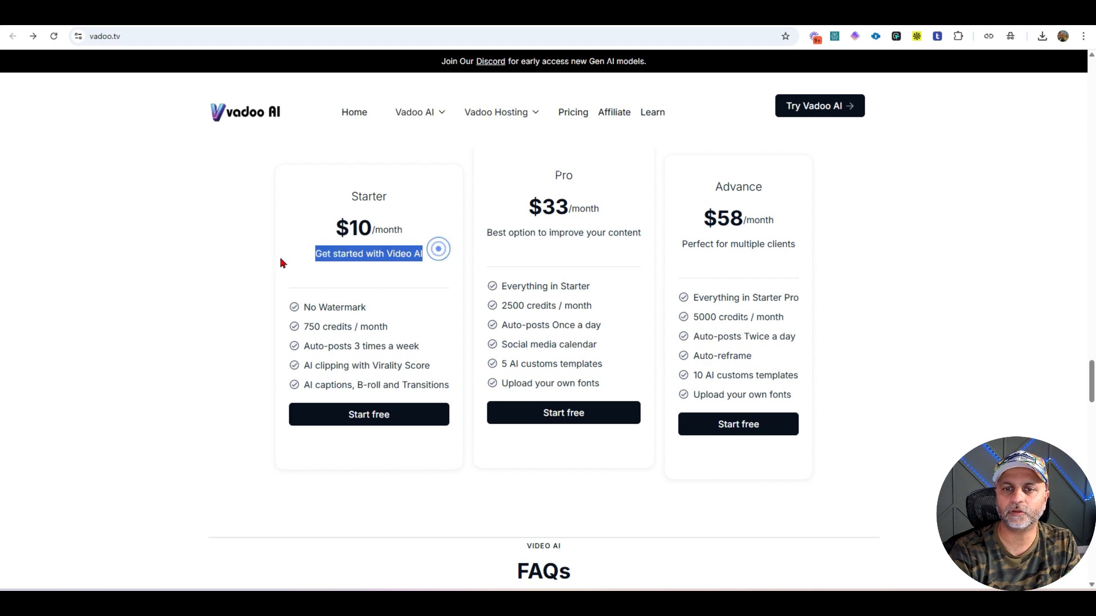
click(737, 12)
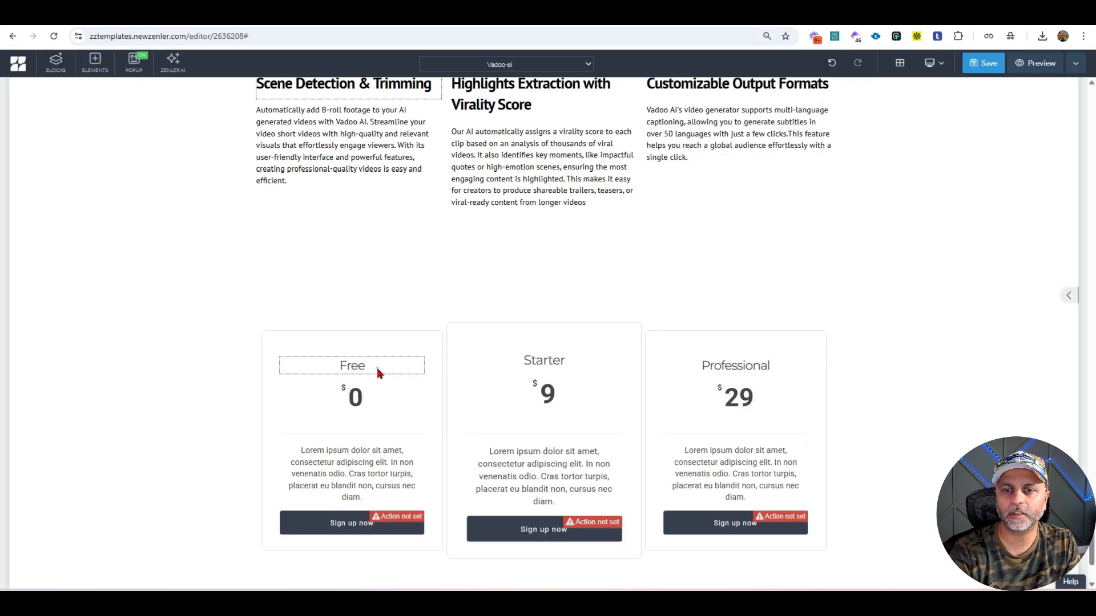
double_click(377, 369)
text(Starter $10 /month Get started with Video AI)
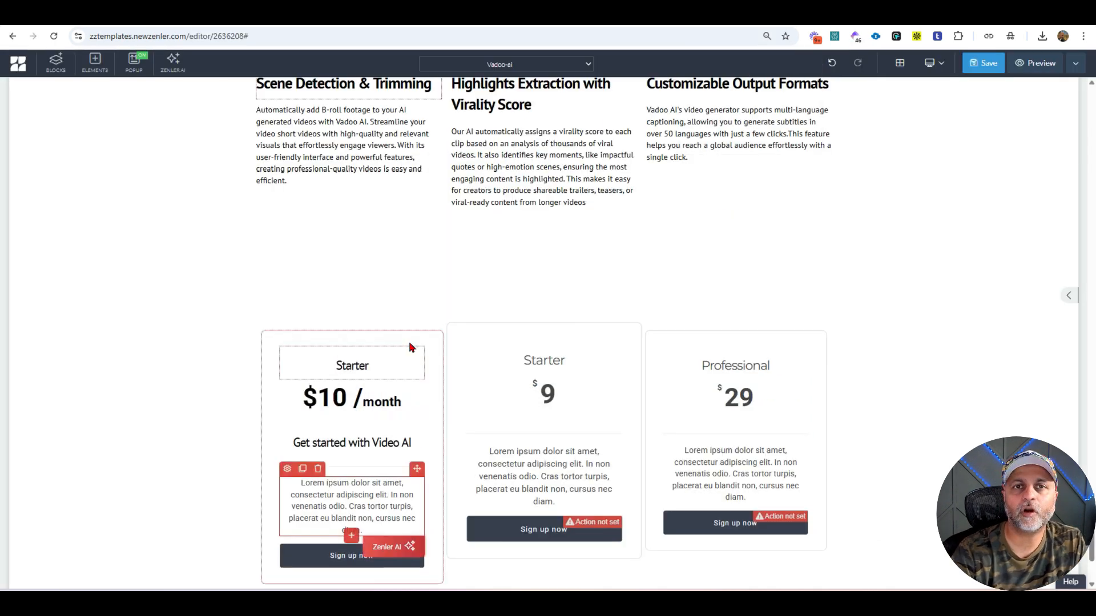
- Insert a bulleted list below the placeholder paragraph in the first pricing card
scroll(414, 357, down, 2)
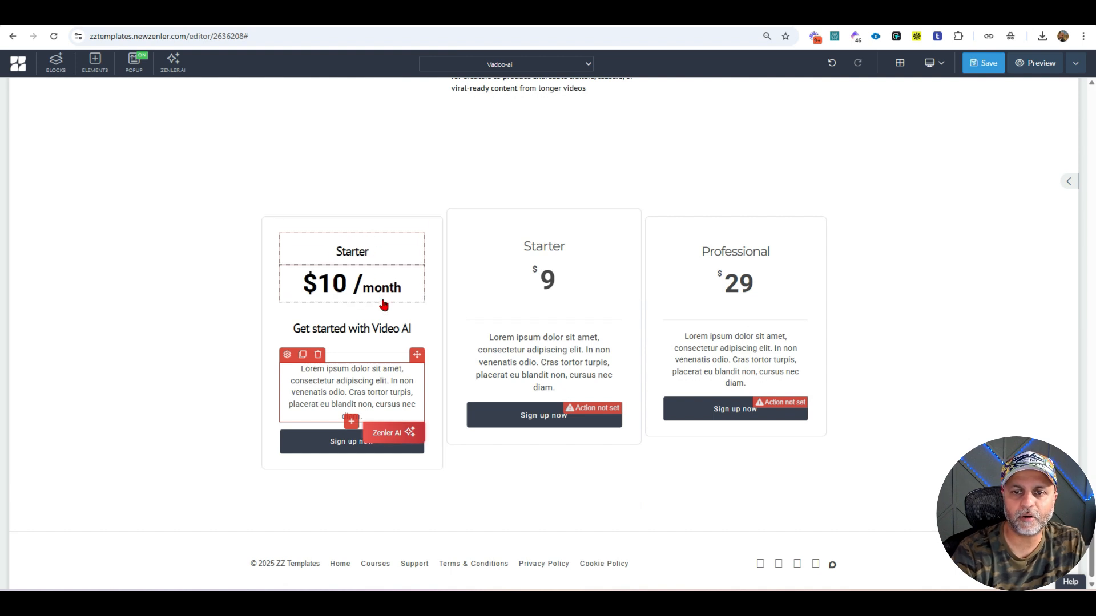
click(351, 423)
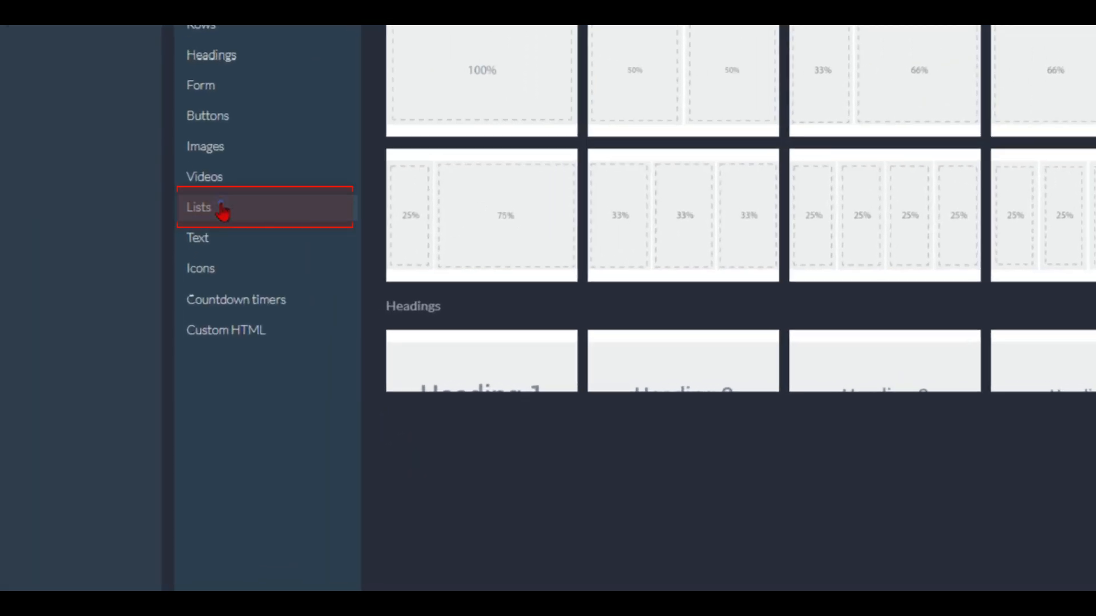
click(198, 264)
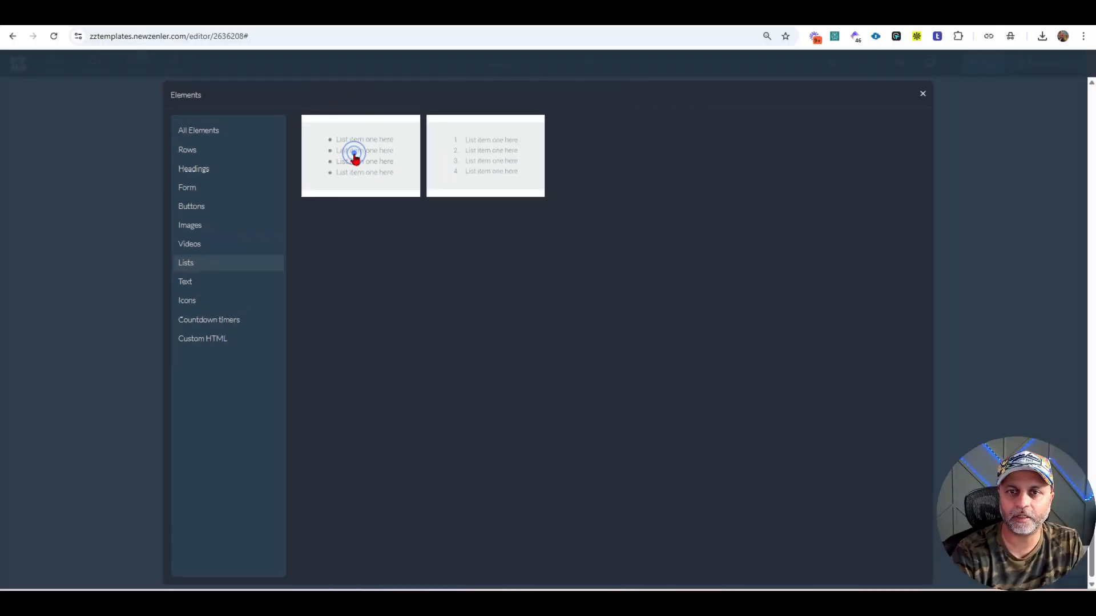
click(473, 40)
- Copy the Starter plan's features from vadoo.tv and replace the new list's items with them, from "No Watermark" to "AI captions, B-roll and Transitions"
click(399, 15)
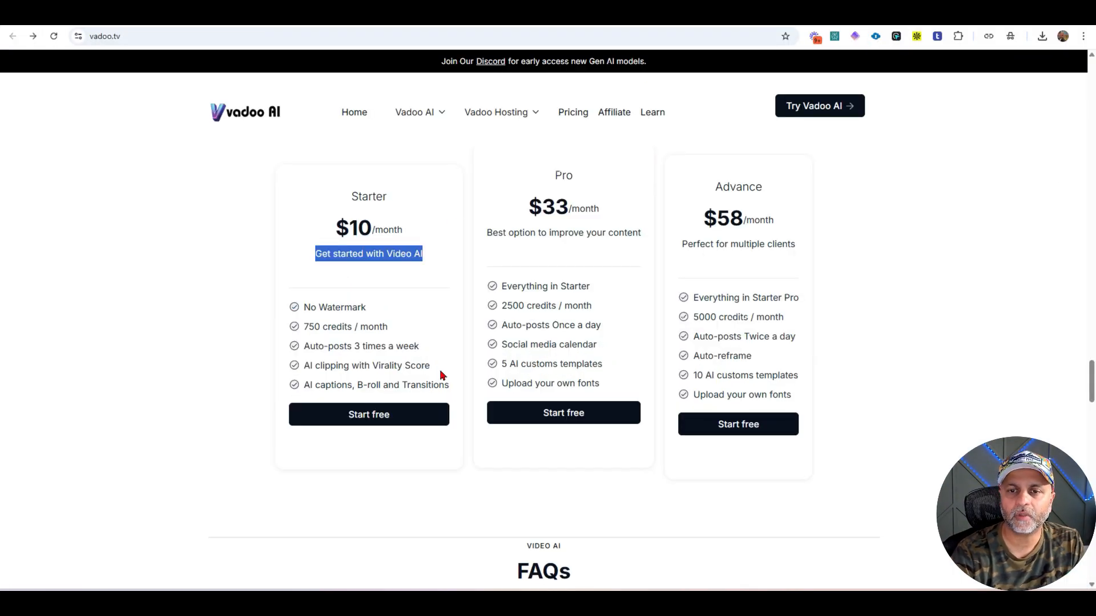
drag(454, 385, 297, 306)
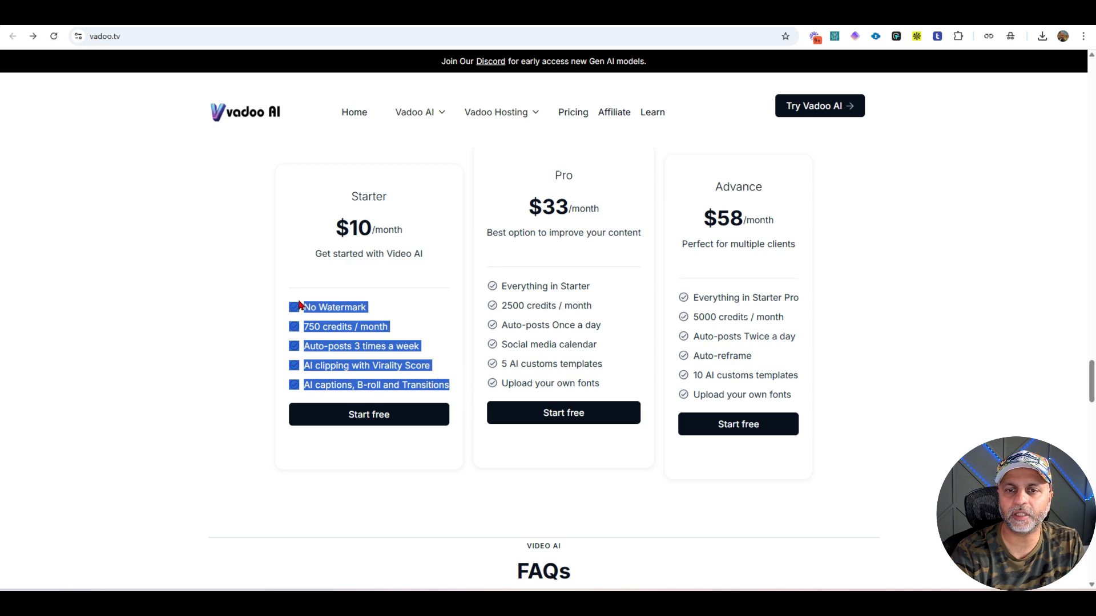
click(531, 15)
click(371, 494)
key(ctrl+a)
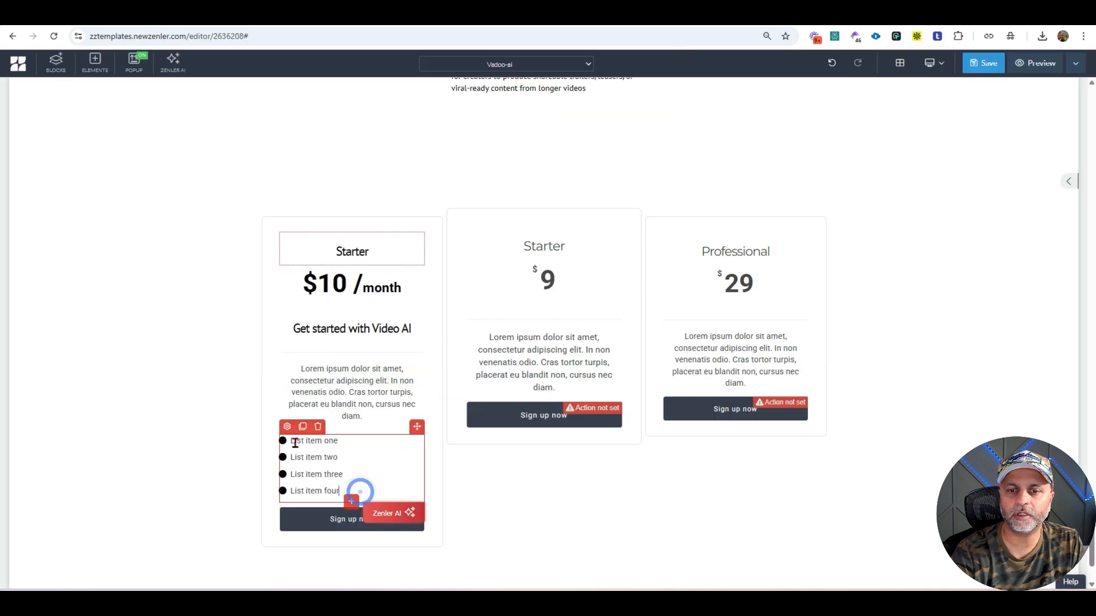
key(ctrl+v)
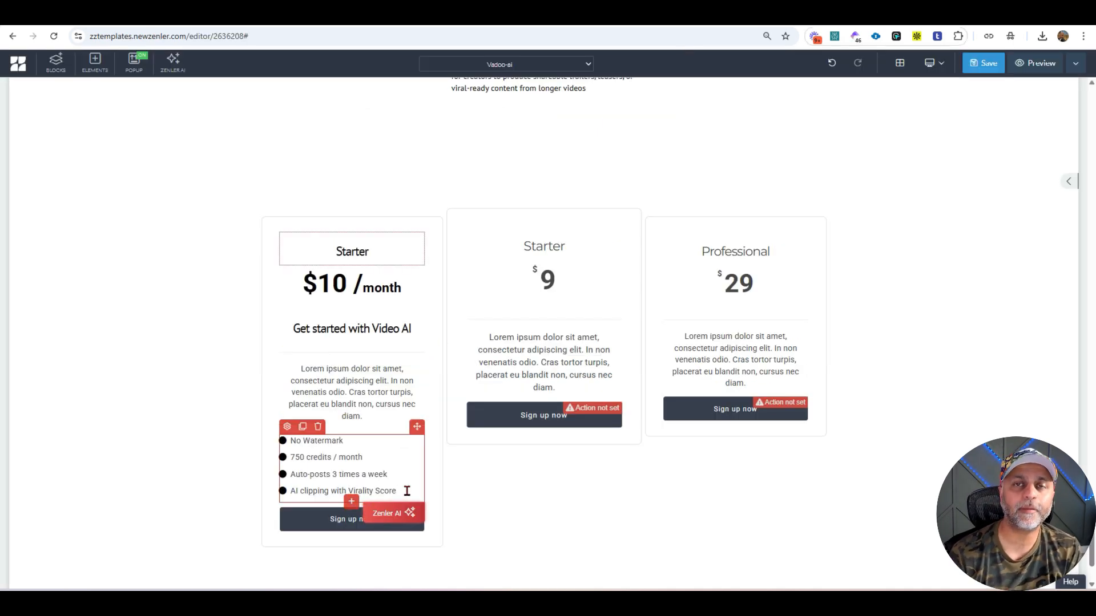
key(Return)
text(AI captions, B-roll and Transitions)
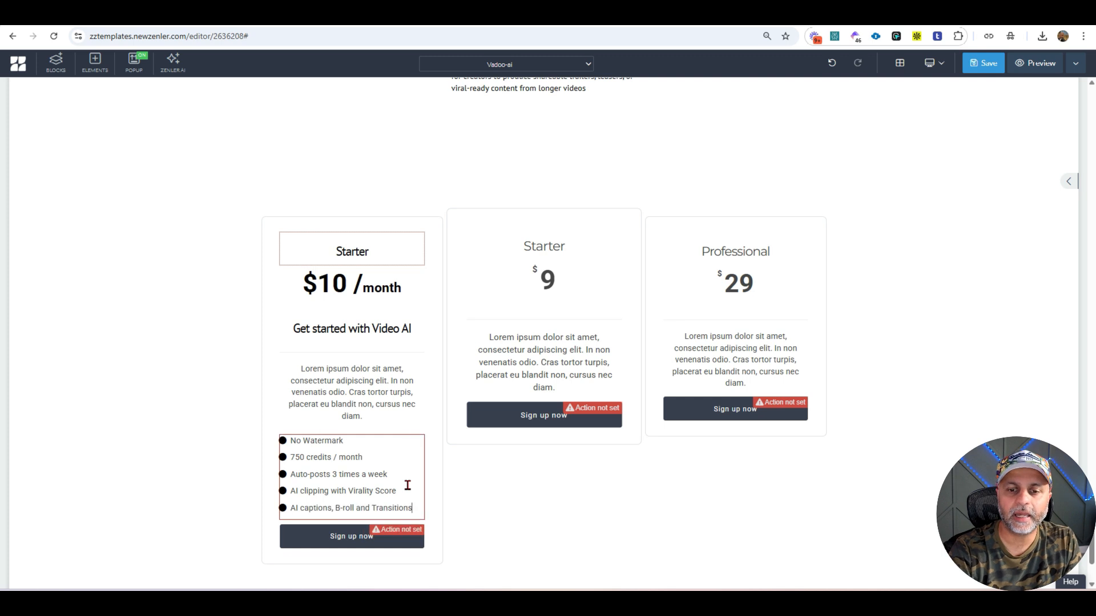
- Set the feature list's font to PT Sans and its text colour to black
scroll(450, 419, down, 2)
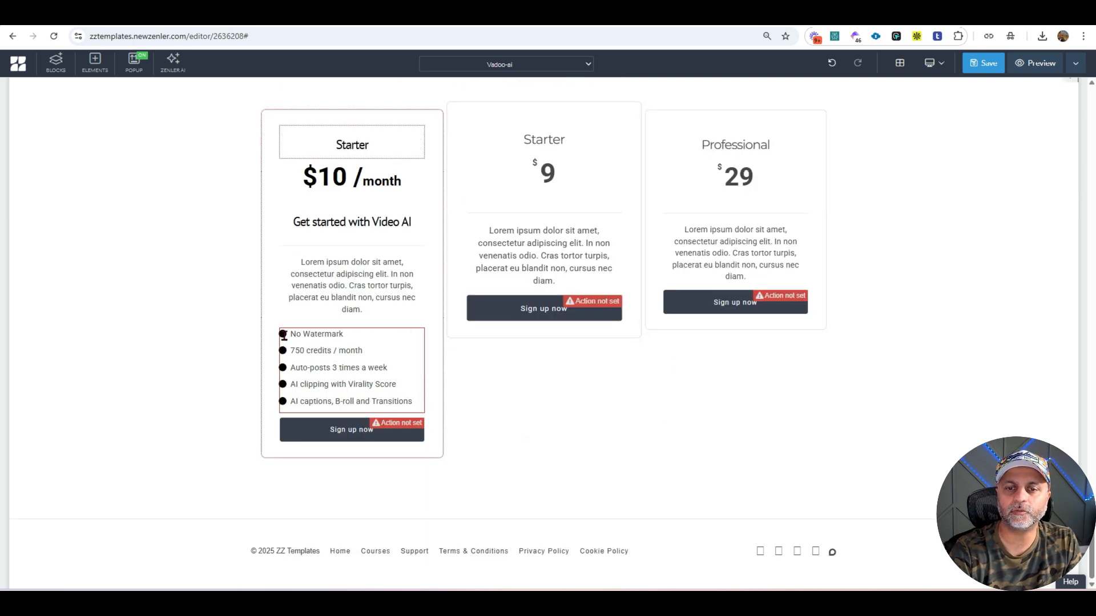
click(287, 331)
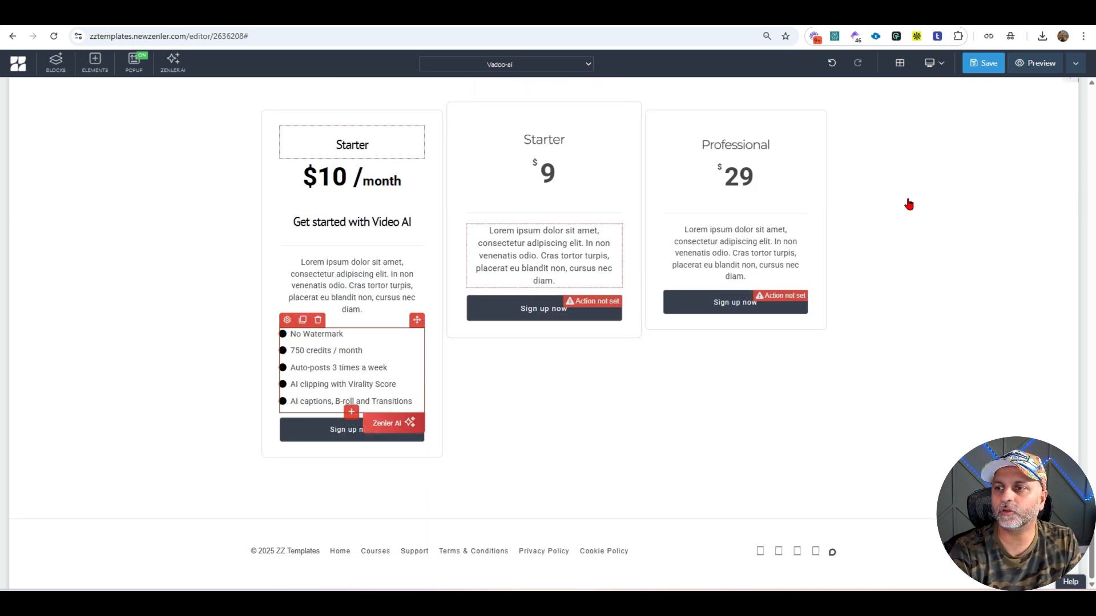
click(287, 320)
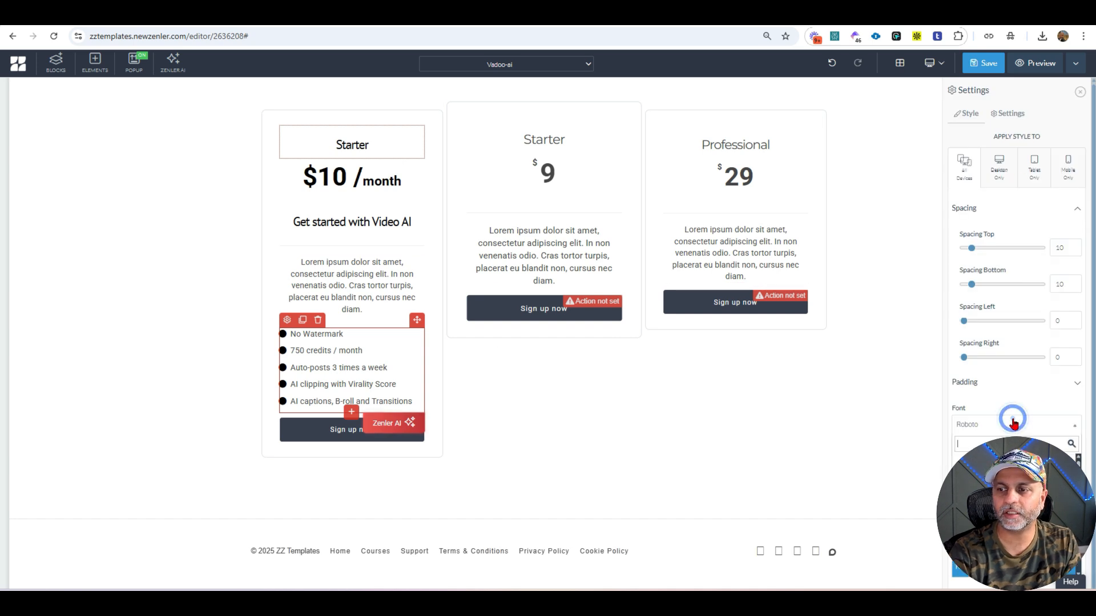
click(1014, 424)
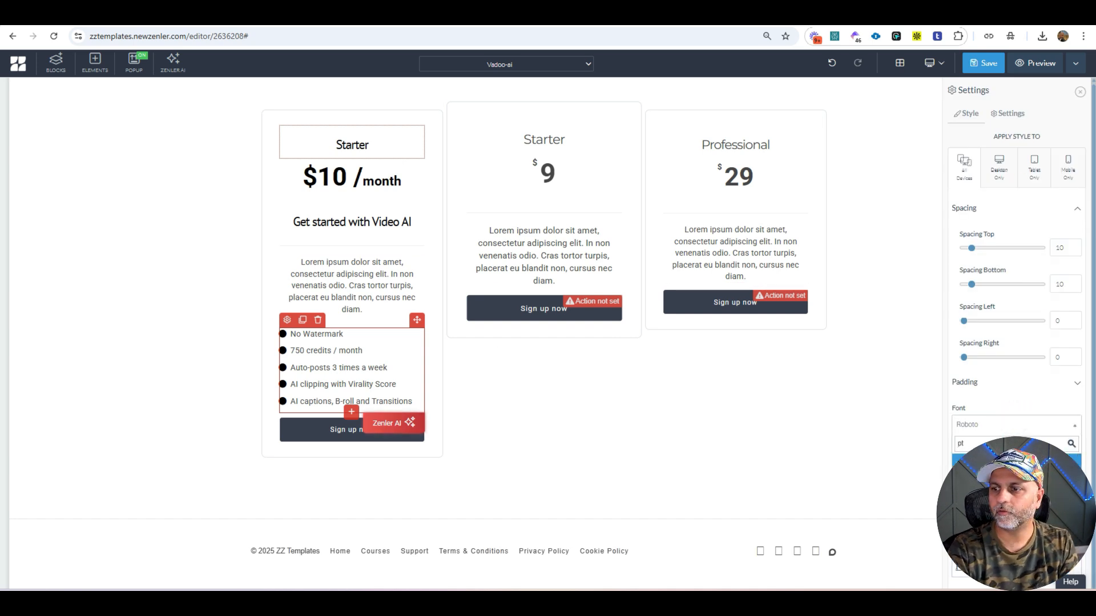
click(1003, 461)
click(970, 516)
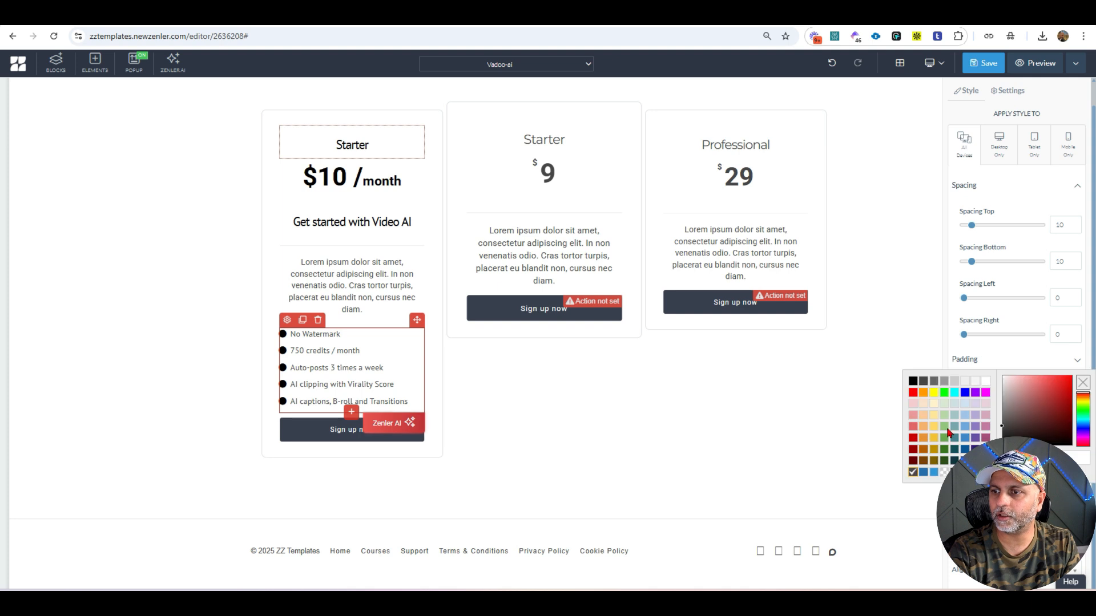
click(915, 382)
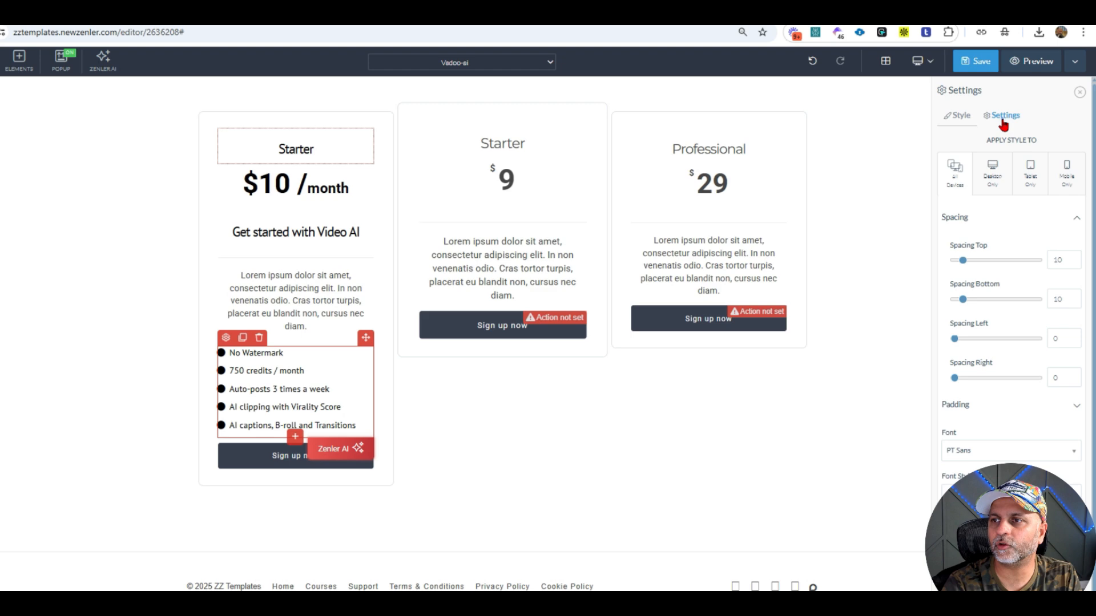
- Search the icons for "circle" and change the feature list's bullets to the outlined circle check mark
click(1002, 120)
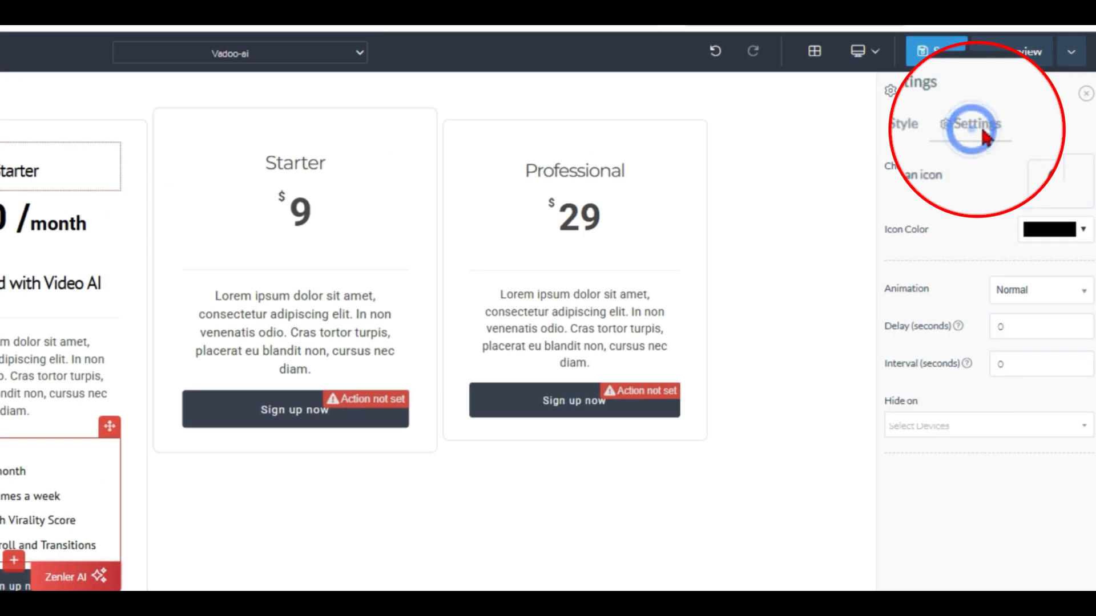
click(1053, 147)
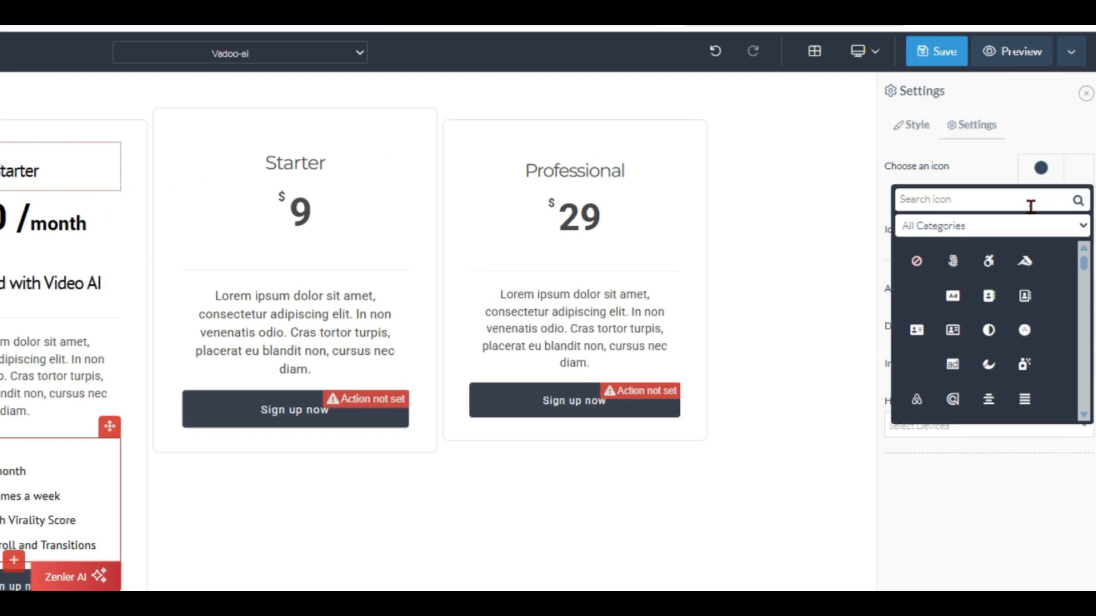
click(1031, 204)
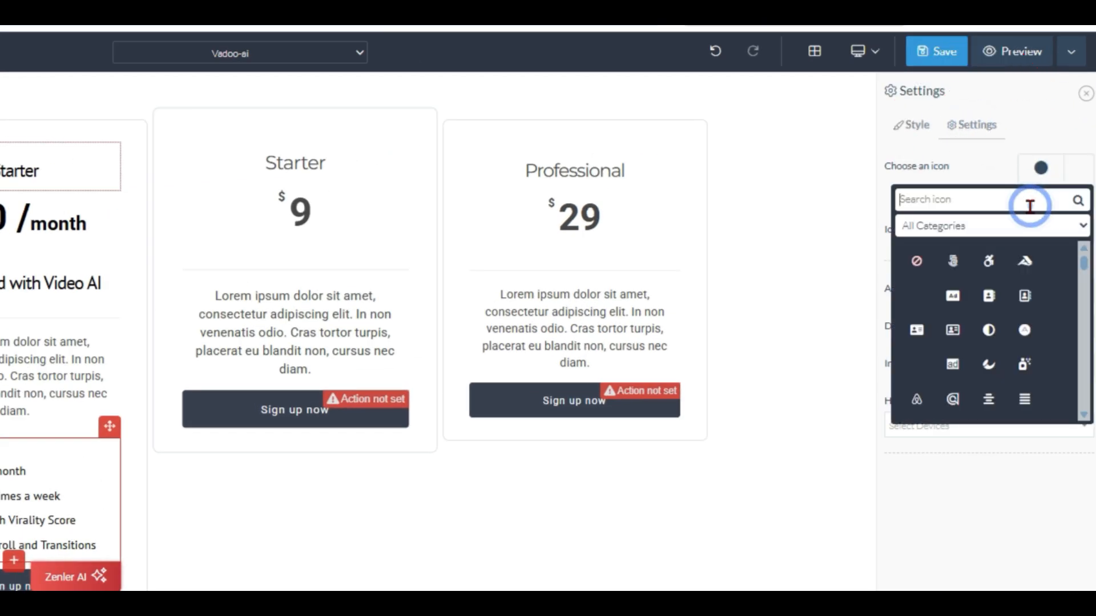
text(circle)
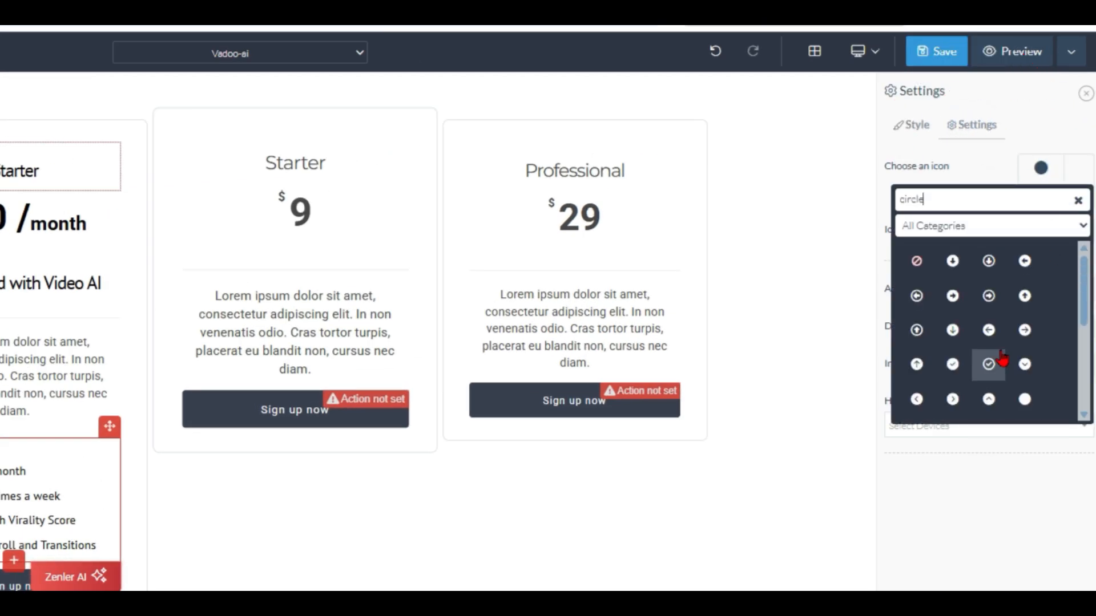
click(993, 363)
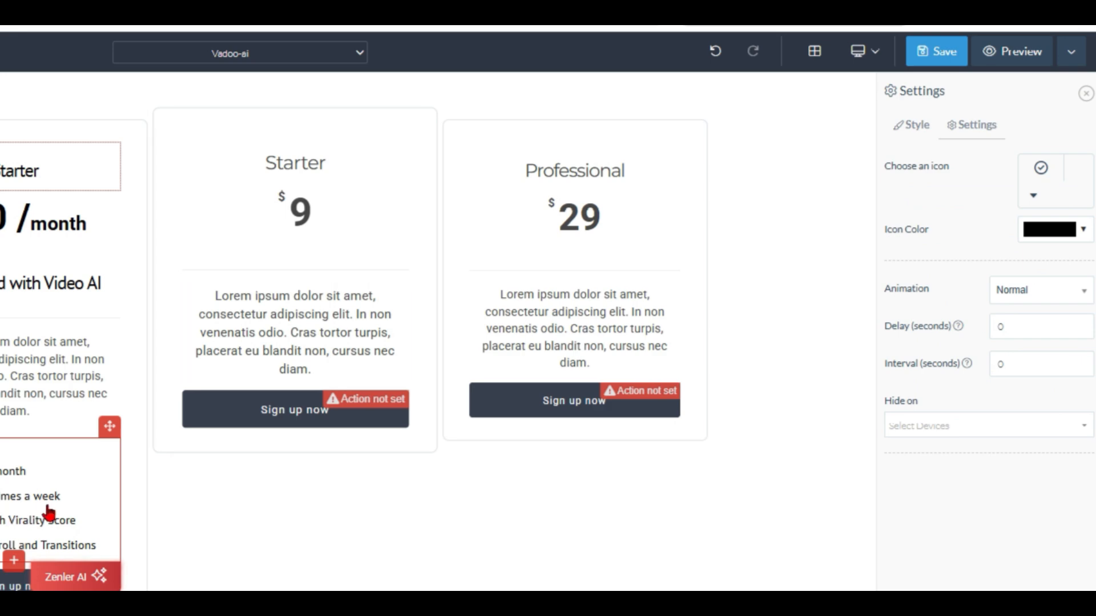
- Change the feature list's icon colour to dark grey and save the page
click(1062, 185)
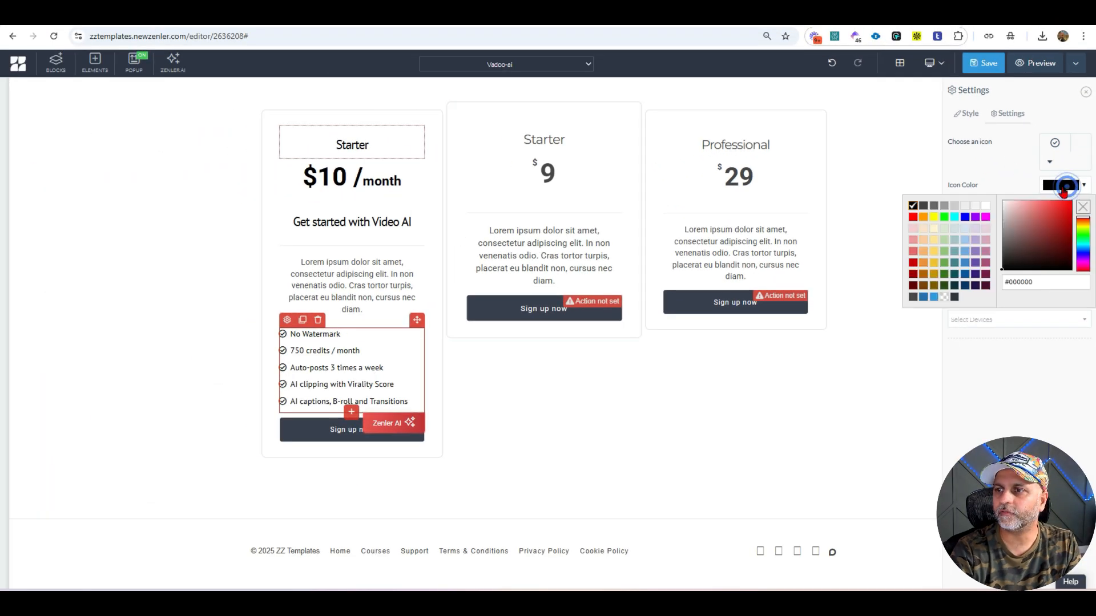
click(954, 207)
click(936, 206)
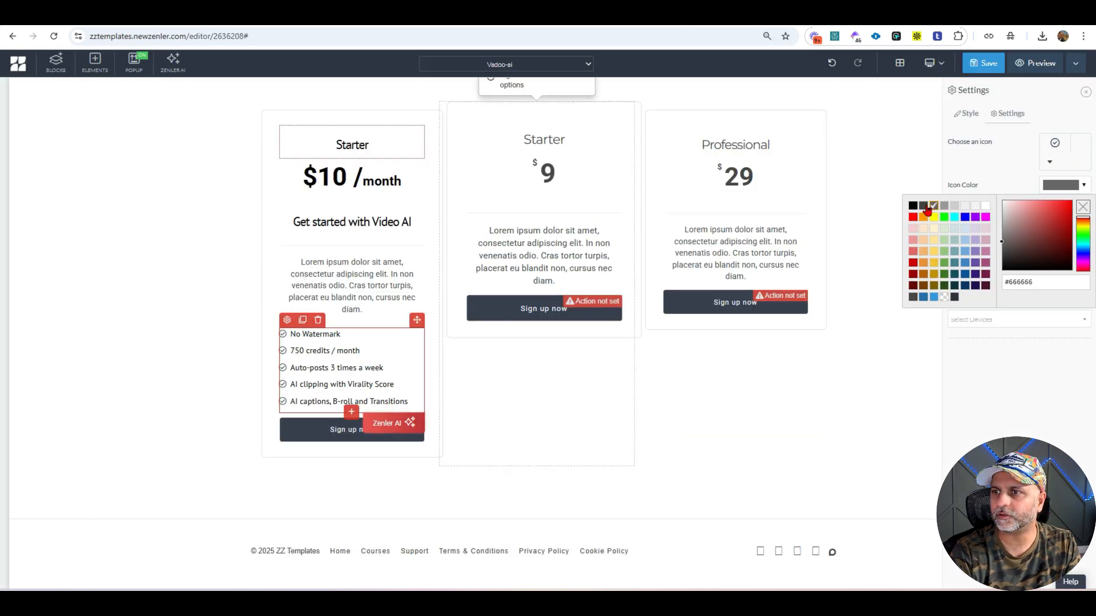
click(924, 206)
click(995, 64)
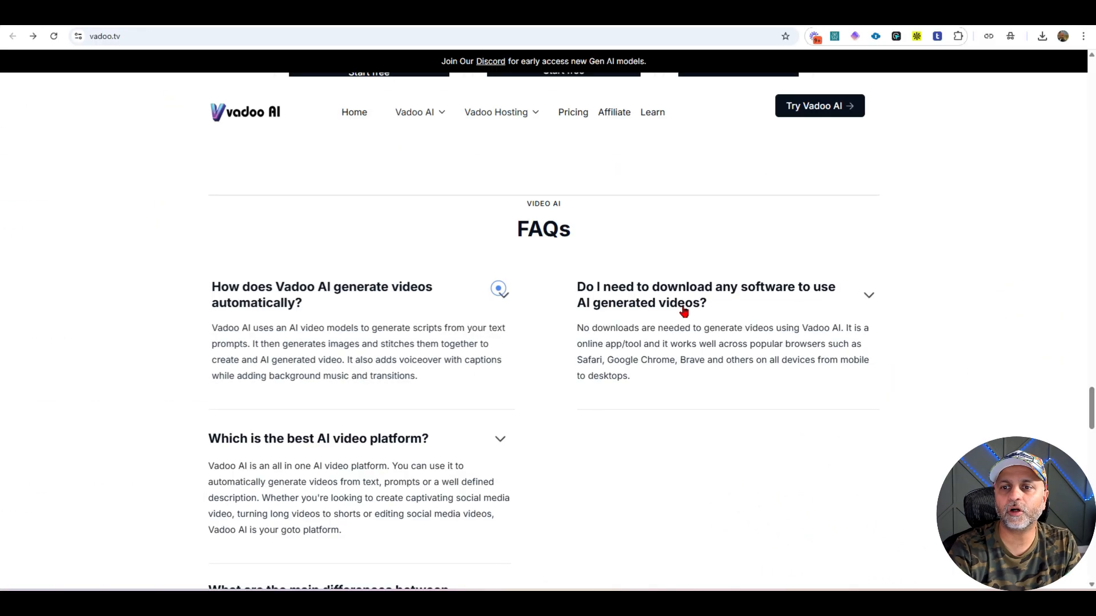
- Examine the FAQ questions and answers on the vadoo.tv page and copy the question "How does Vadoo AI generate videos automatically?"
click(765, 291)
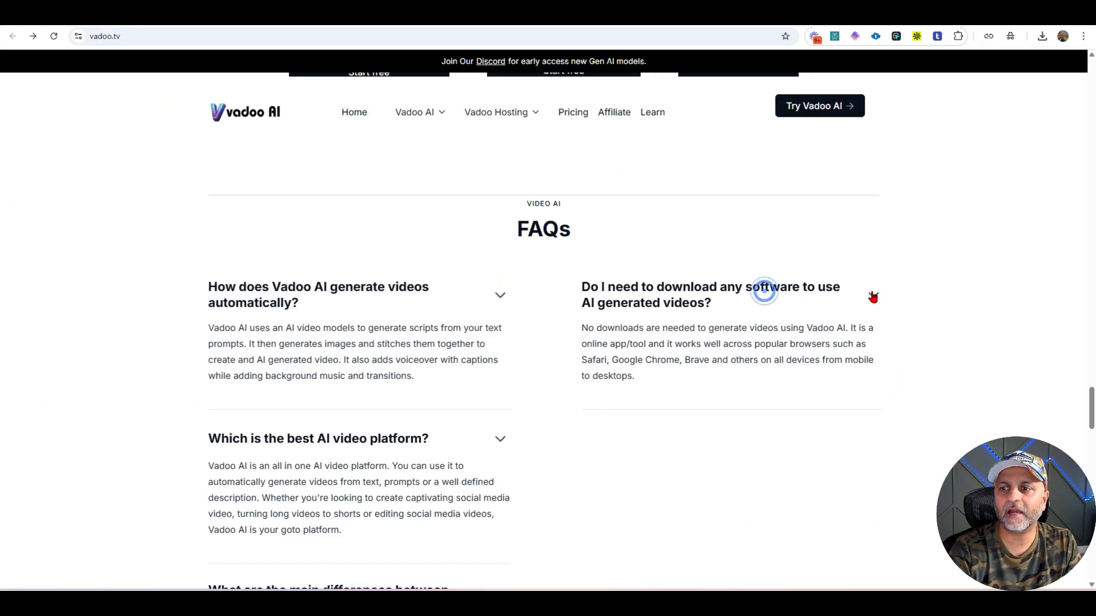
scroll(467, 383, down, 4)
scroll(503, 372, down, 5)
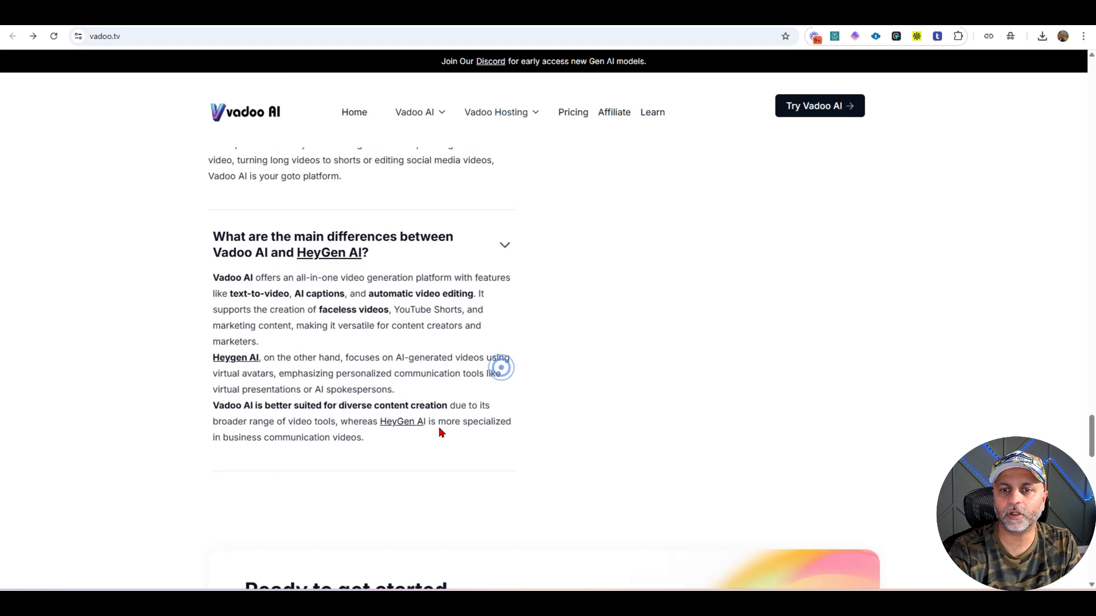
scroll(602, 349, up, 9)
scroll(542, 285, down, 1)
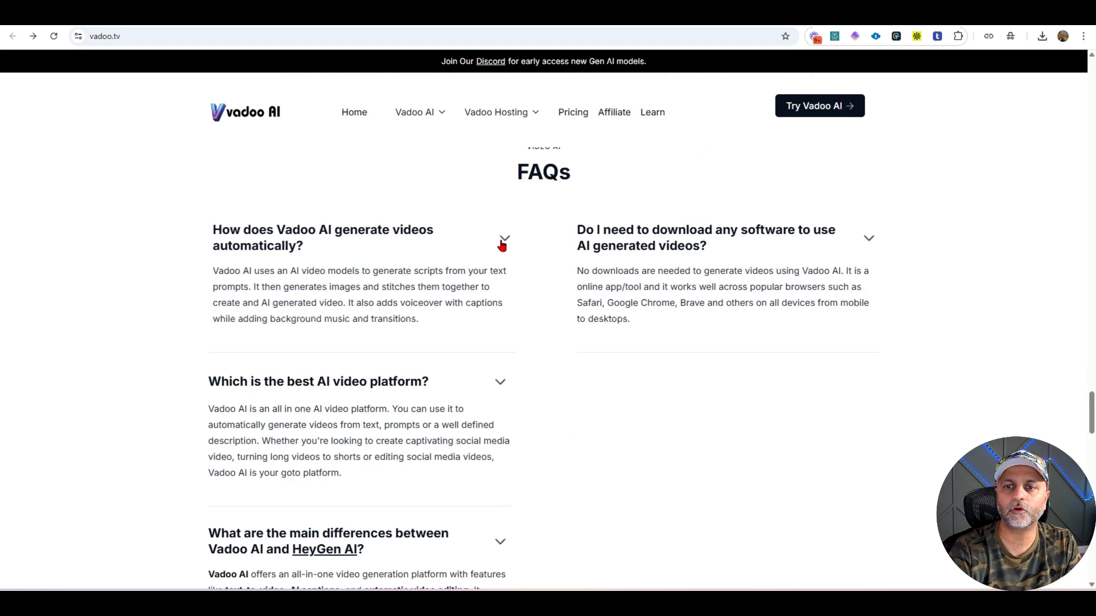
click(817, 250)
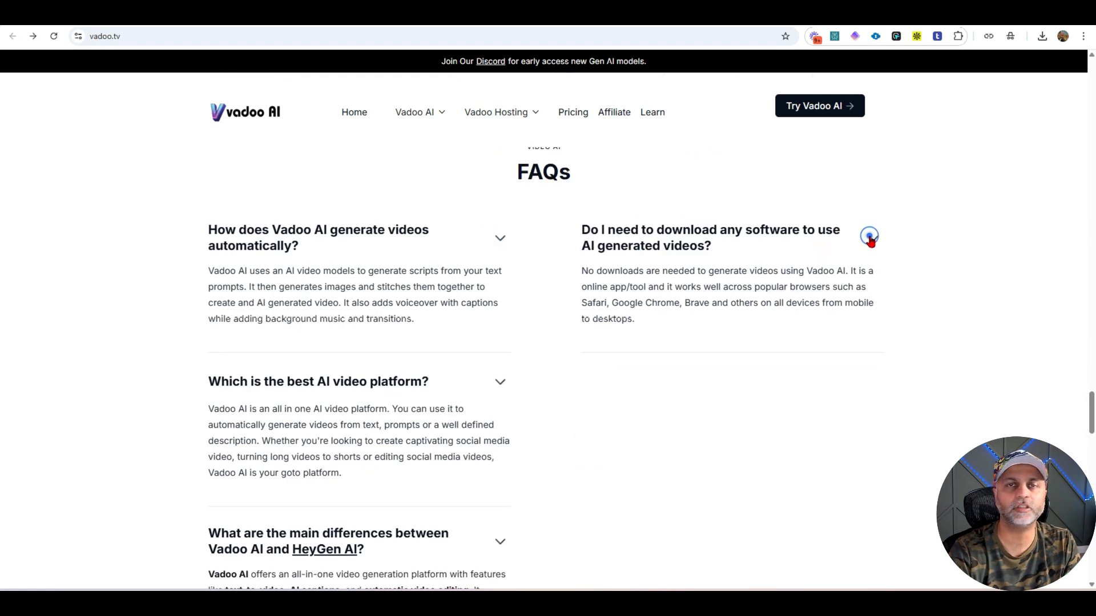
triple_click(308, 247)
key(ctrl+c)
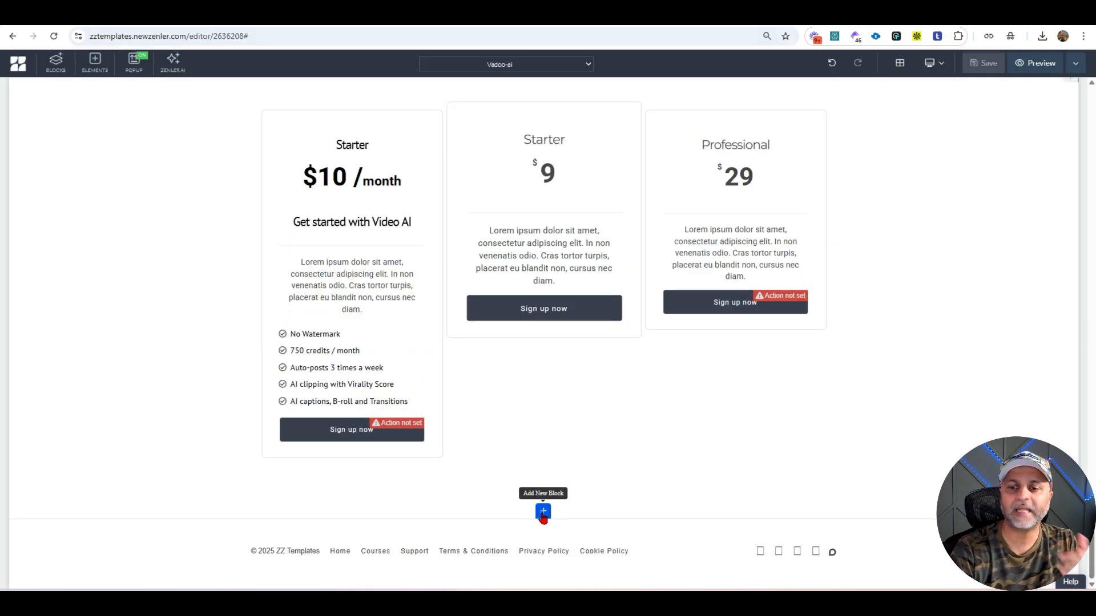
- Add an empty block below the pricing section and insert an H1 heading in it reading "FAQs"
click(543, 513)
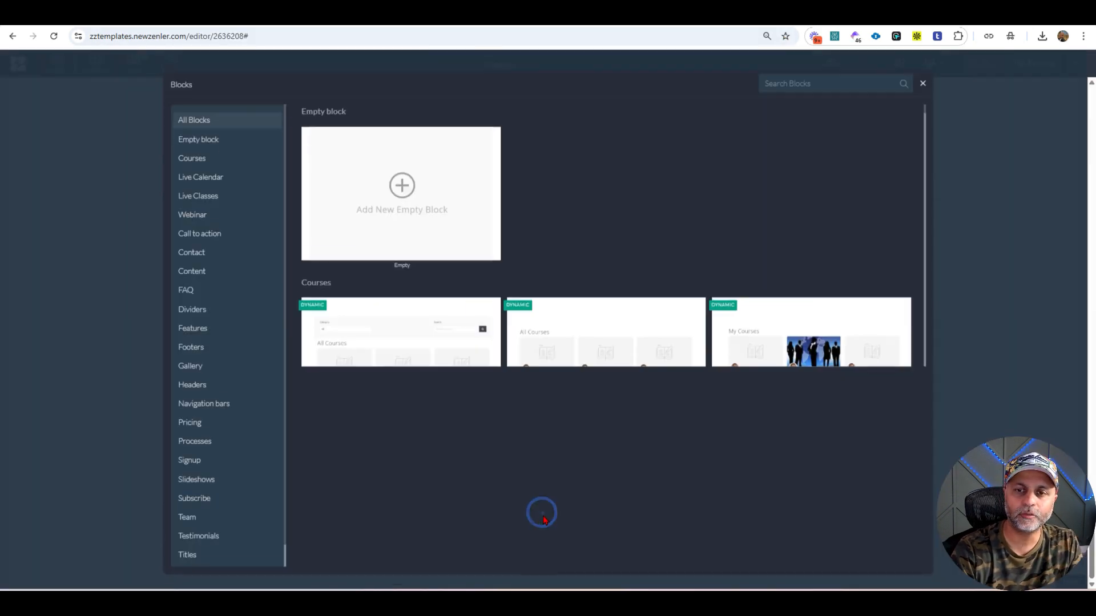
click(400, 206)
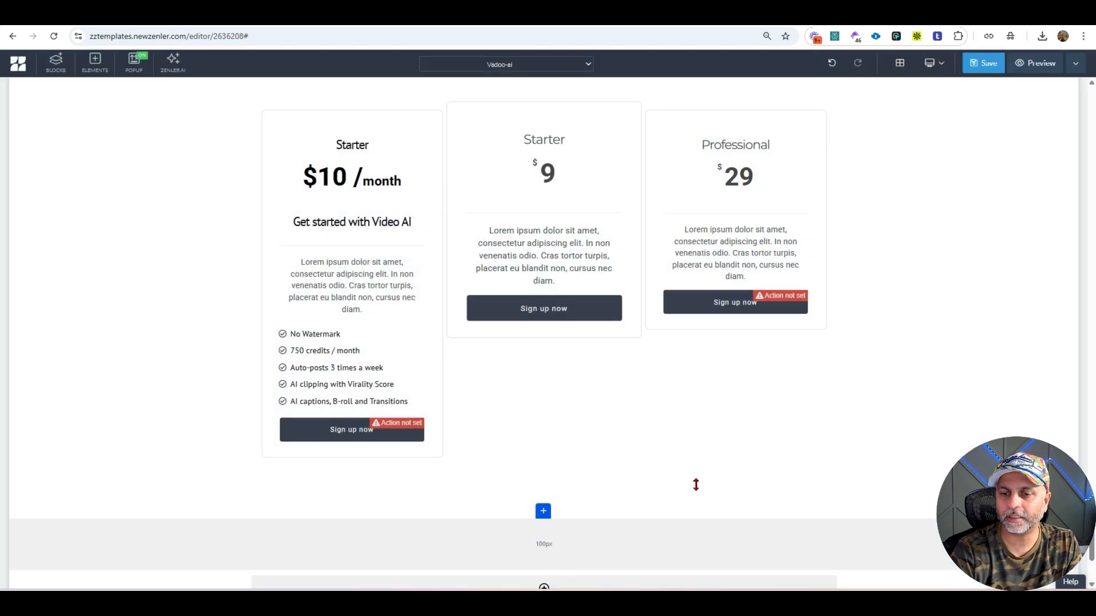
scroll(628, 468, down, 3)
click(543, 449)
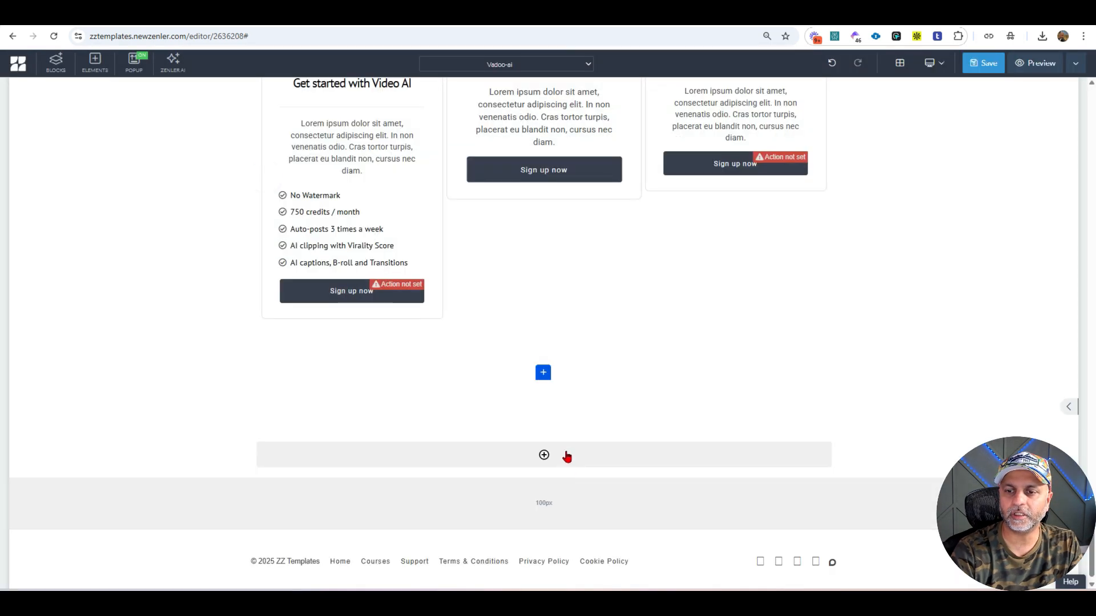
click(544, 454)
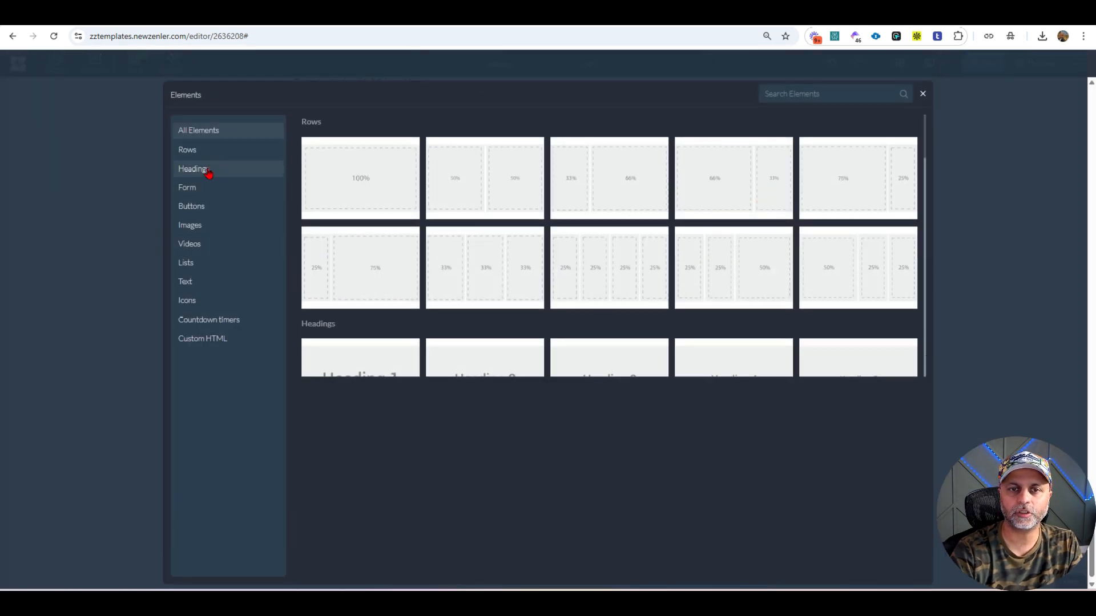
click(209, 171)
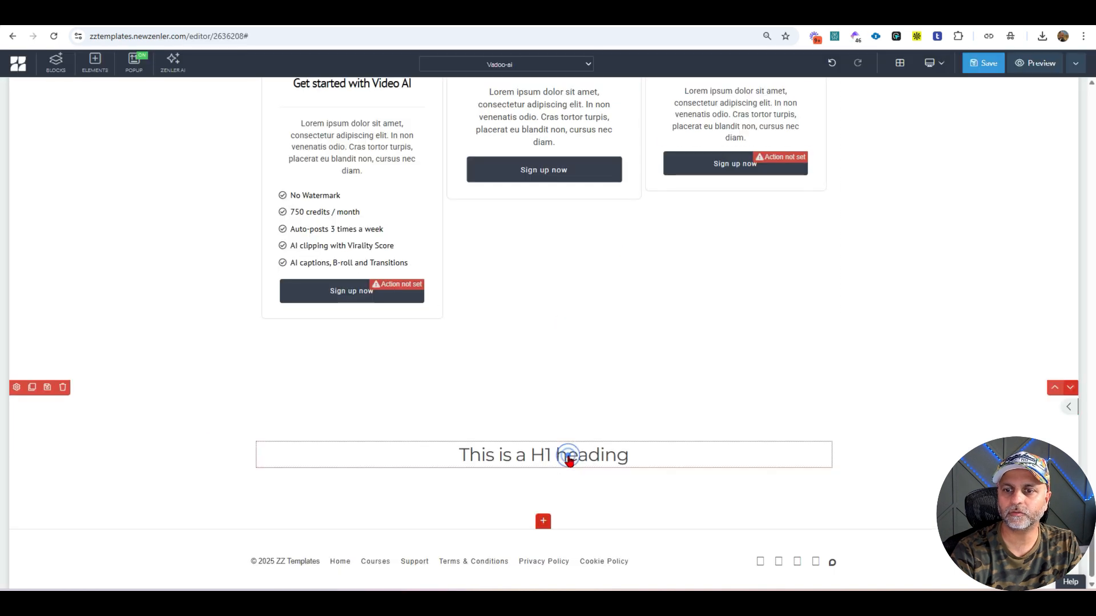
click(569, 455)
double_click(568, 455)
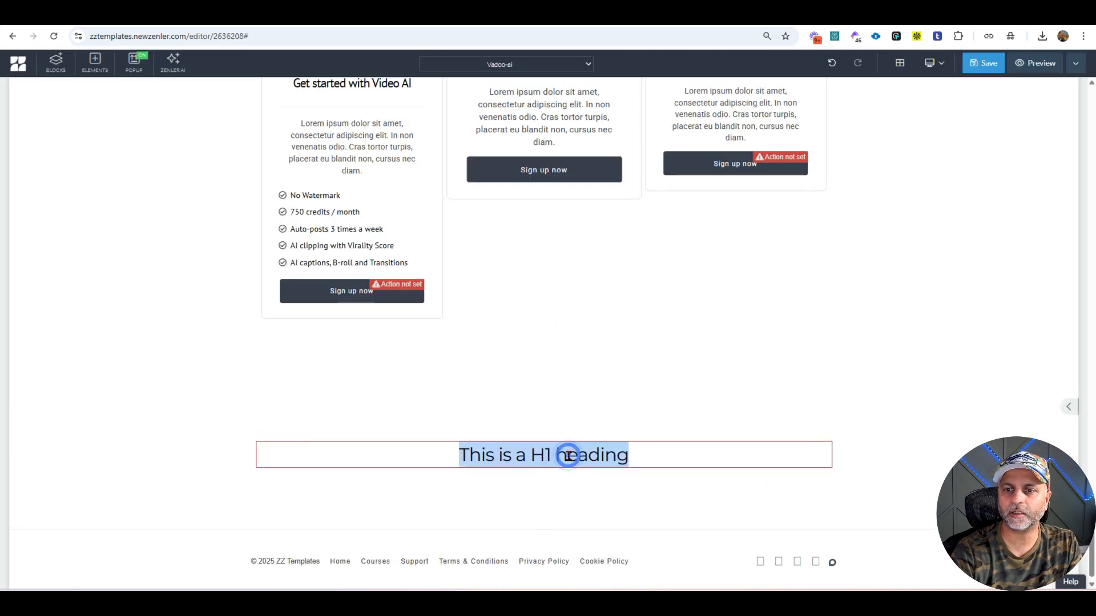
text(FAQs)
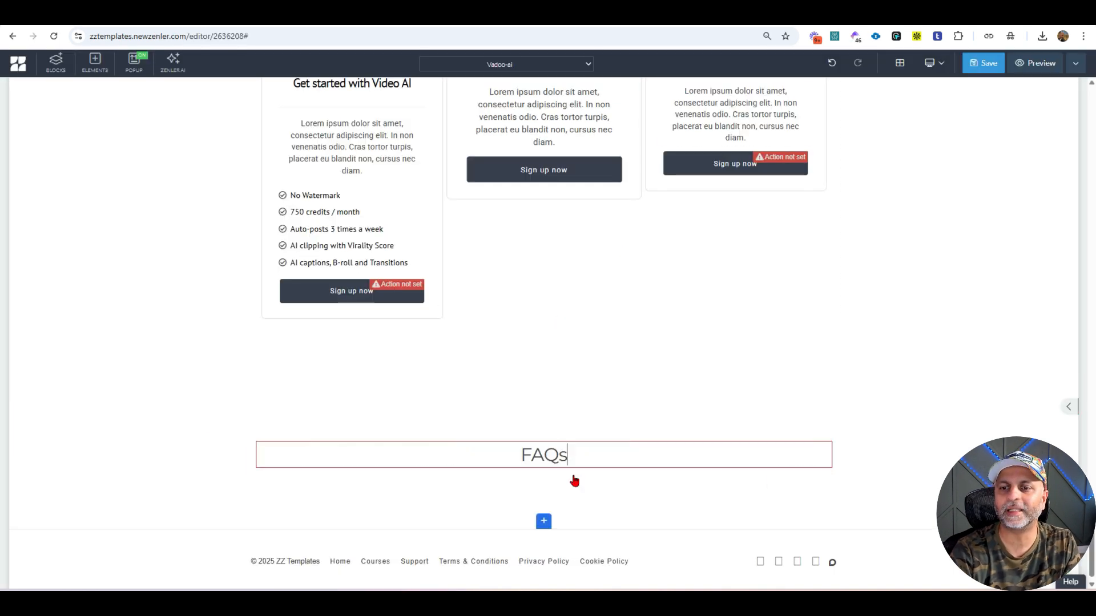
click(573, 472)
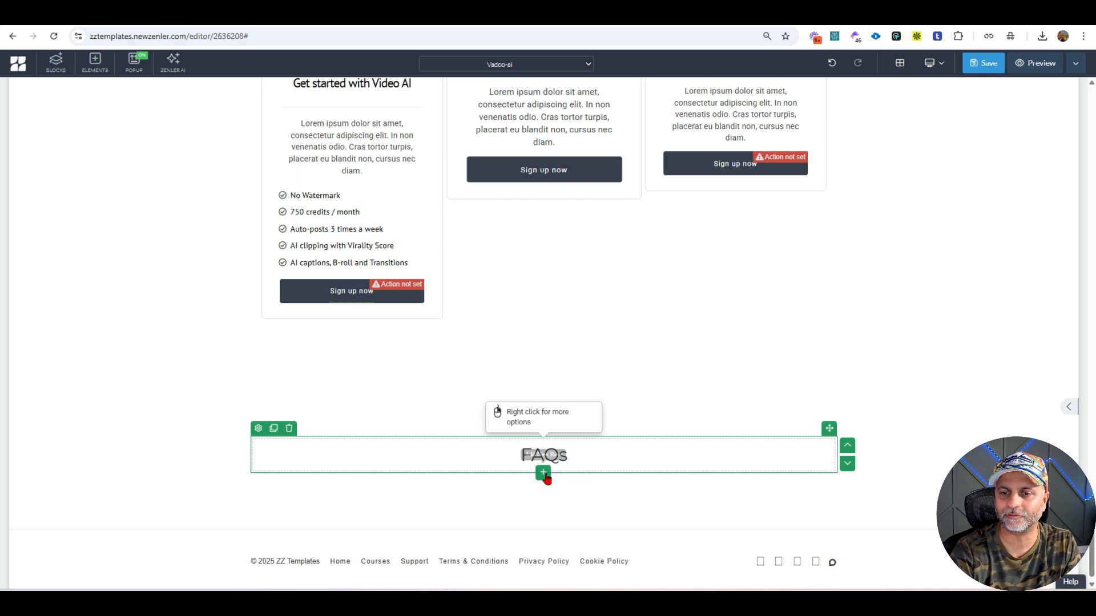
- Add a row with two equal columns beneath the "FAQs" heading
click(542, 472)
click(423, 180)
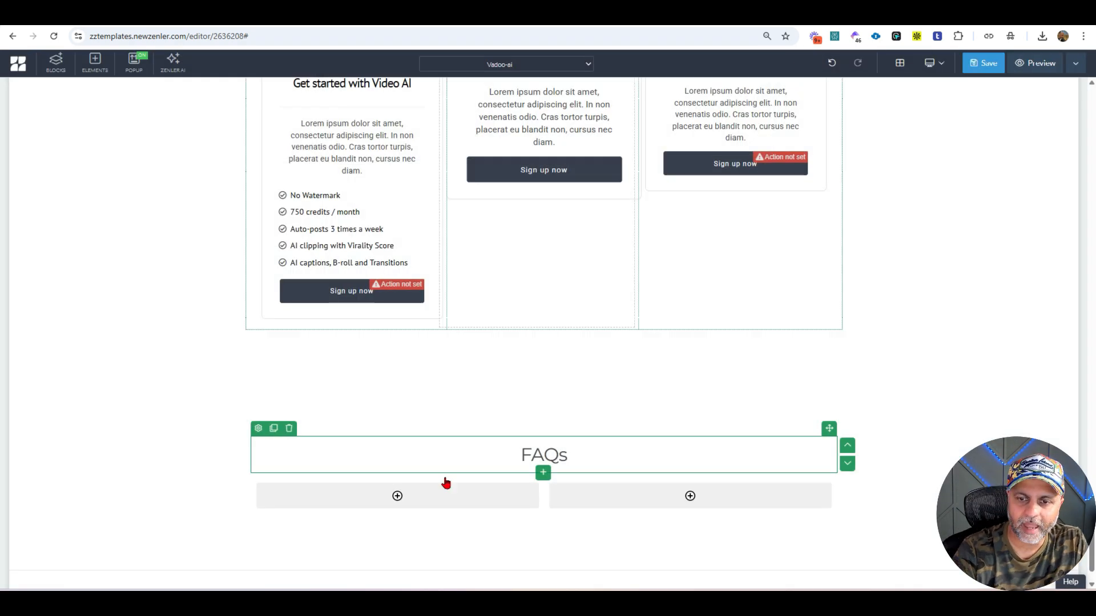
click(432, 497)
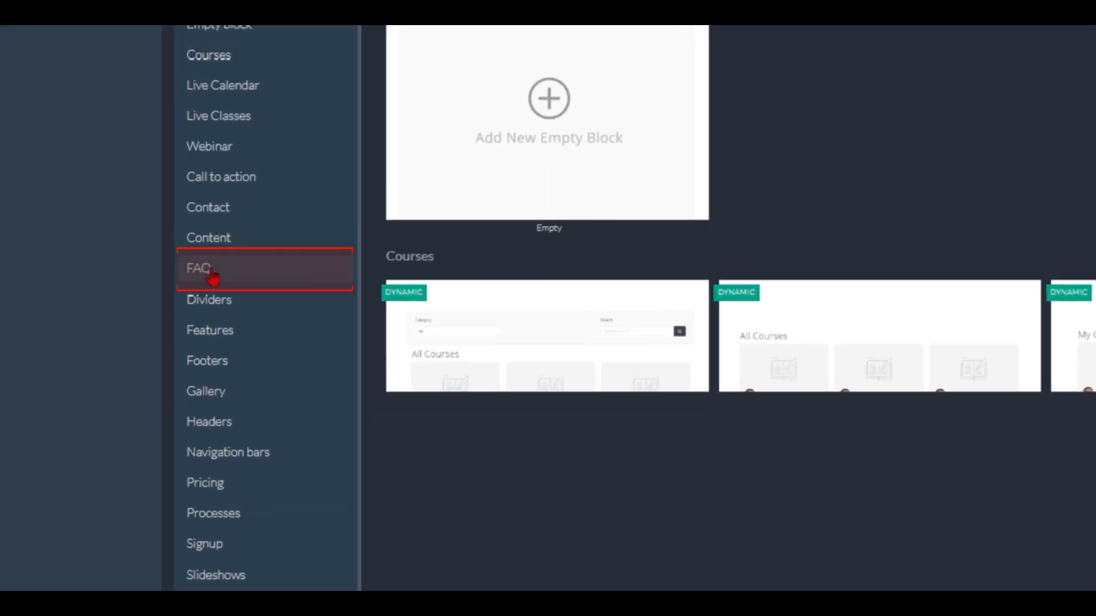
- Insert the plain white FAQ block titled "Frequently Asked Questions (FAQ)" and delete the block containing the separate "FAQs" heading
click(193, 303)
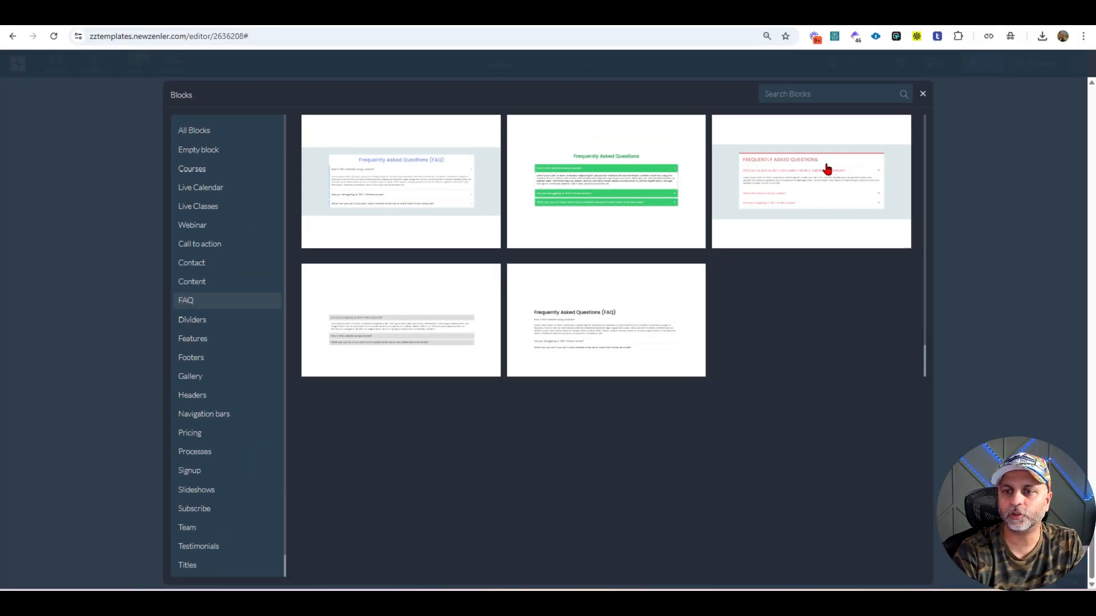
click(649, 329)
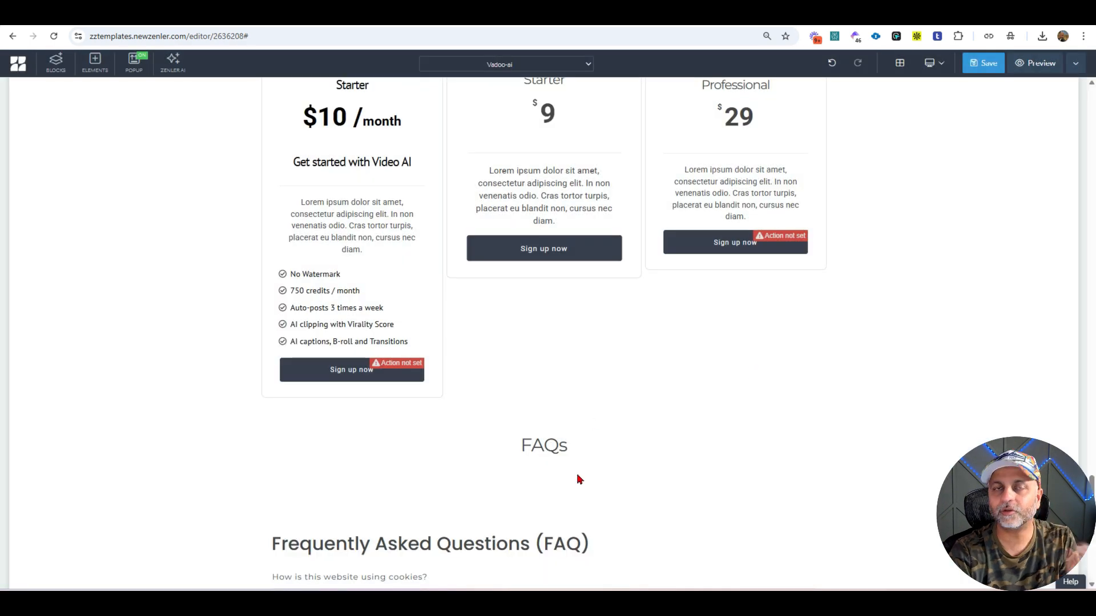
click(211, 455)
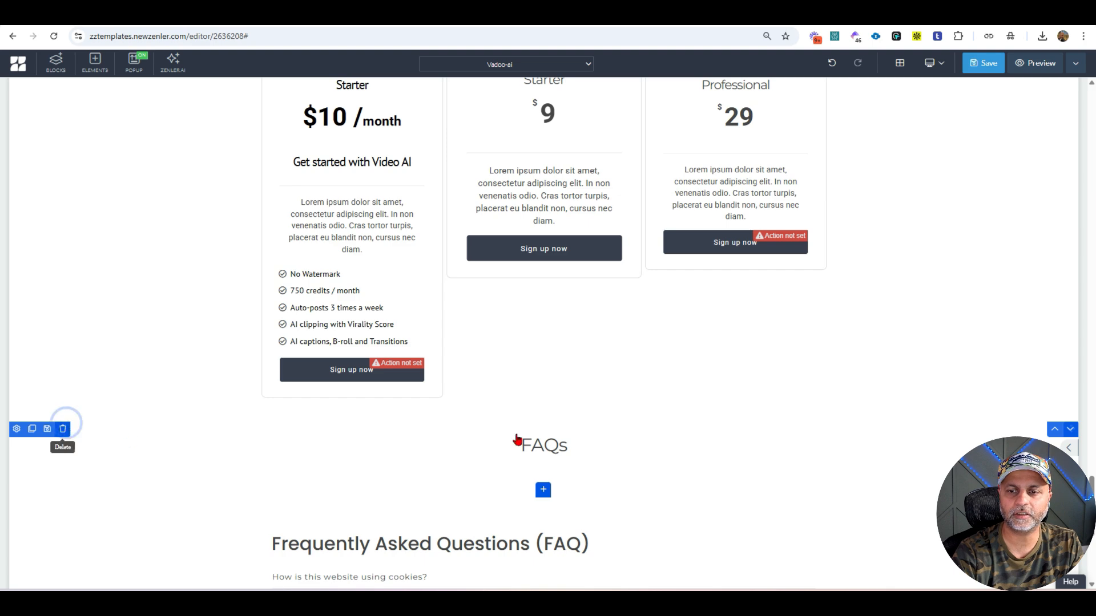
- Replace the first FAQ question with the copied "How does Vadoo AI generate videos automatically?"
scroll(590, 321, down, 3)
click(445, 327)
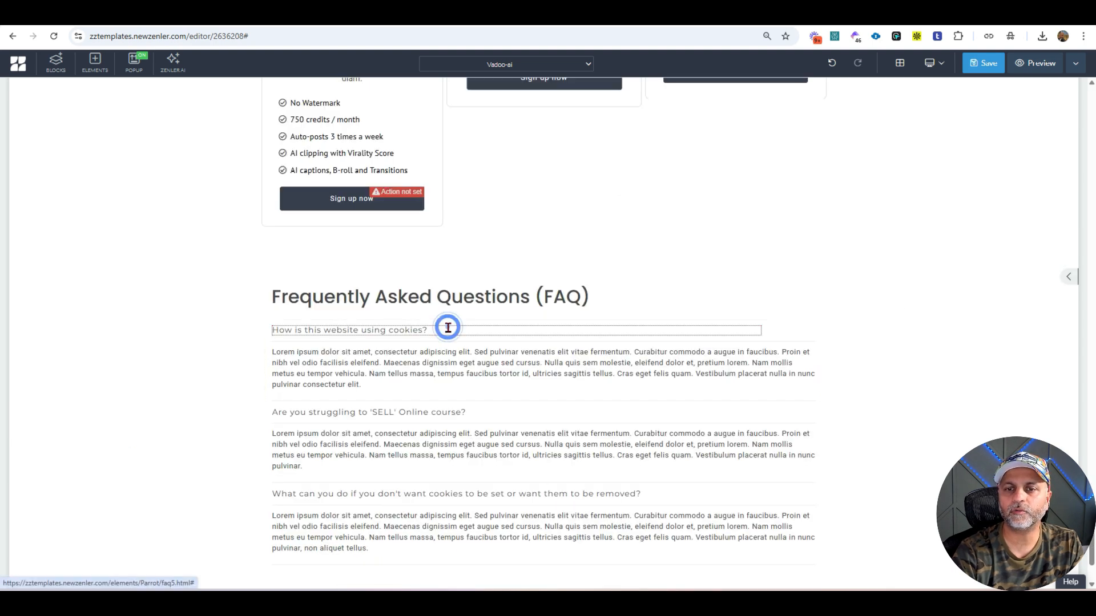
triple_click(445, 329)
key(ctrl+v)
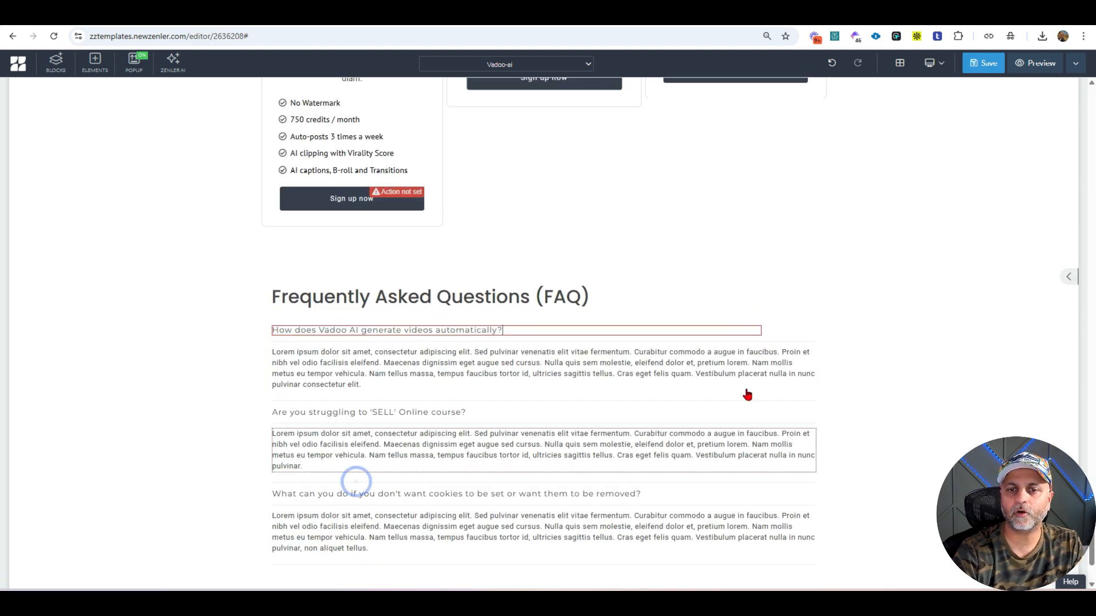
- Copy the first question's answer from the vadoo.tv page and replace the first FAQ answer's placeholder text with it
click(721, 14)
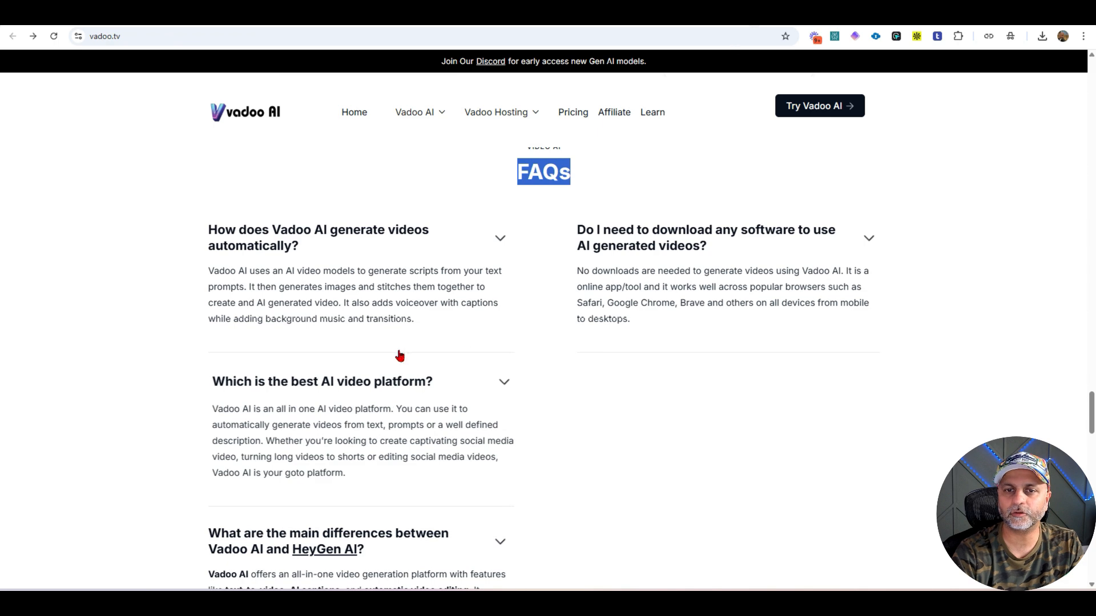
drag(435, 320, 209, 270)
key(ctrl+c)
click(673, 14)
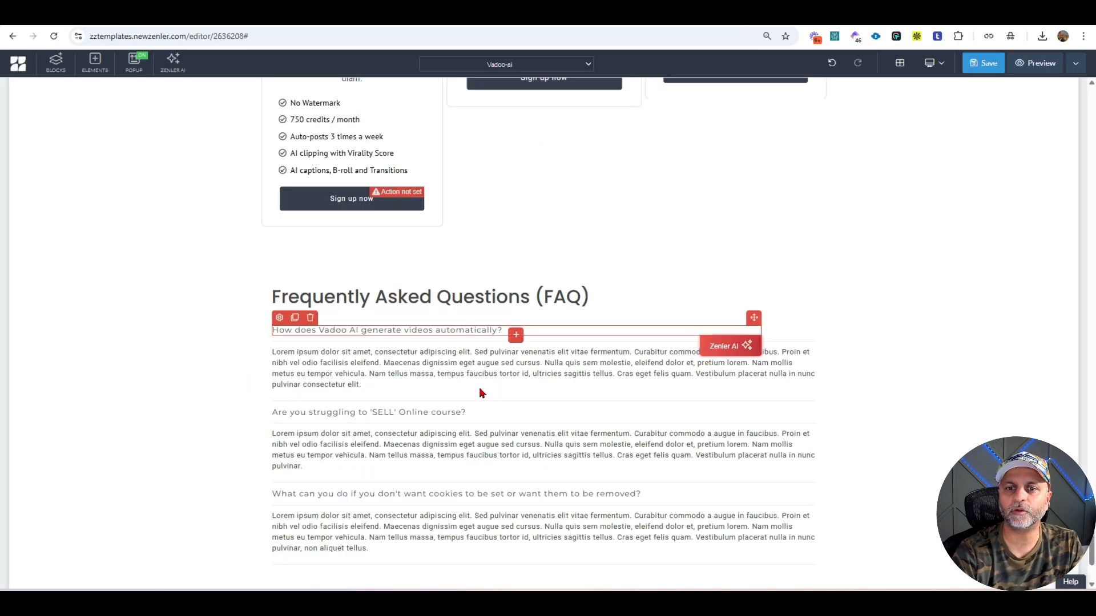
click(481, 375)
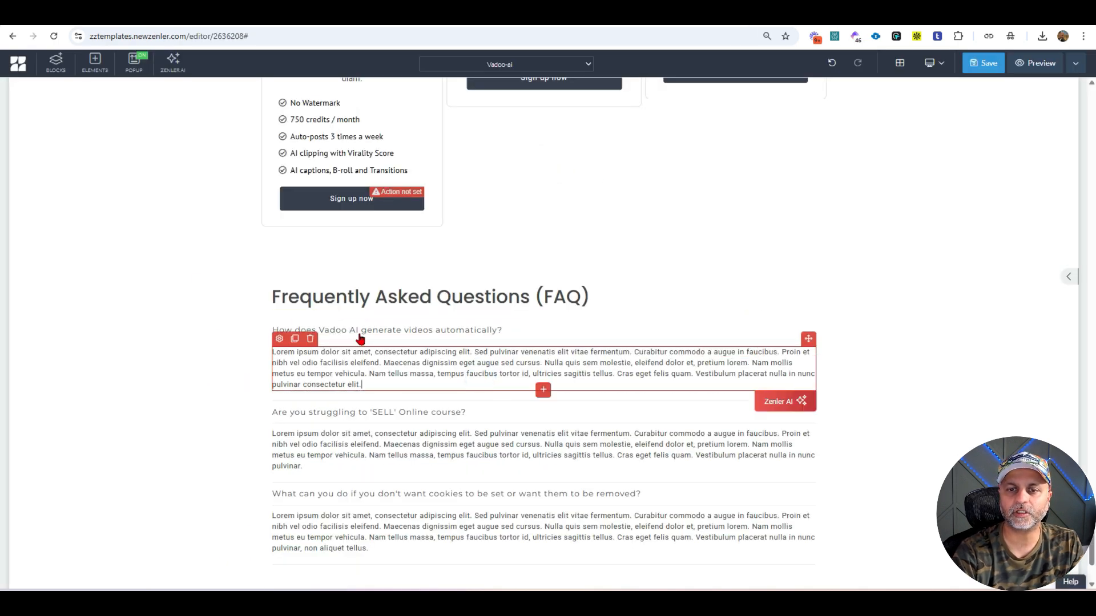
key(ctrl+a)
key(ctrl+v)
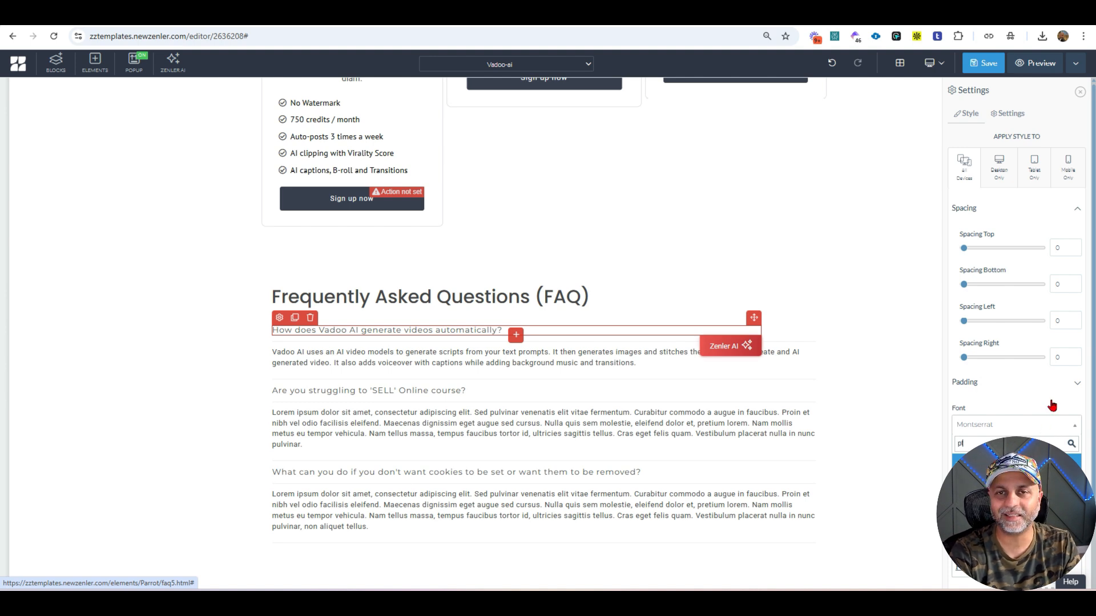
- Style the first FAQ question in PT Sans at 24 px with black text
key(Return)
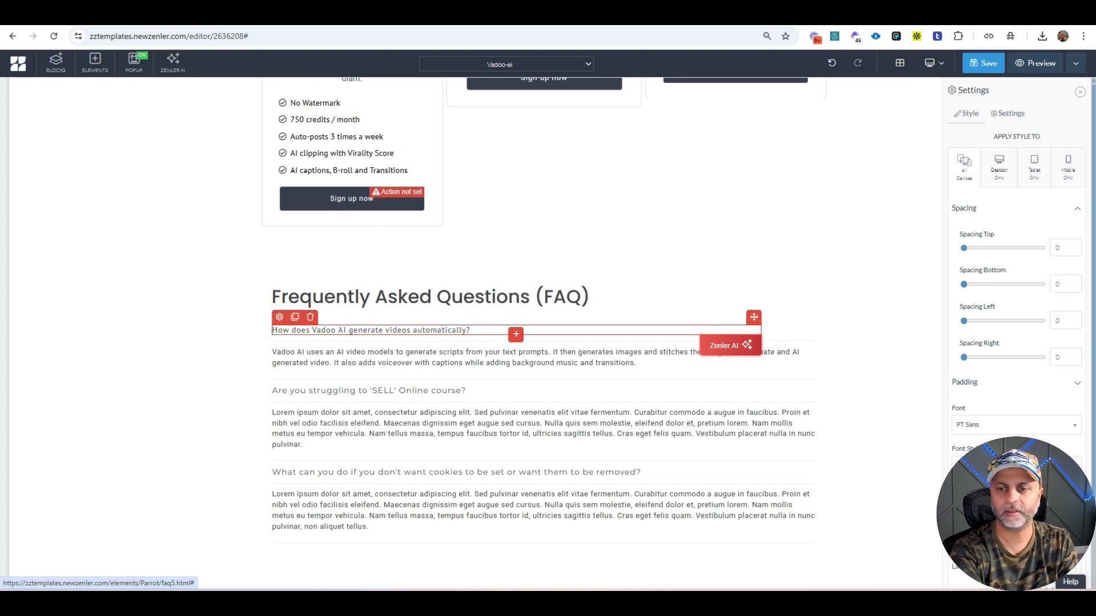
scroll(1016, 285, down, 2)
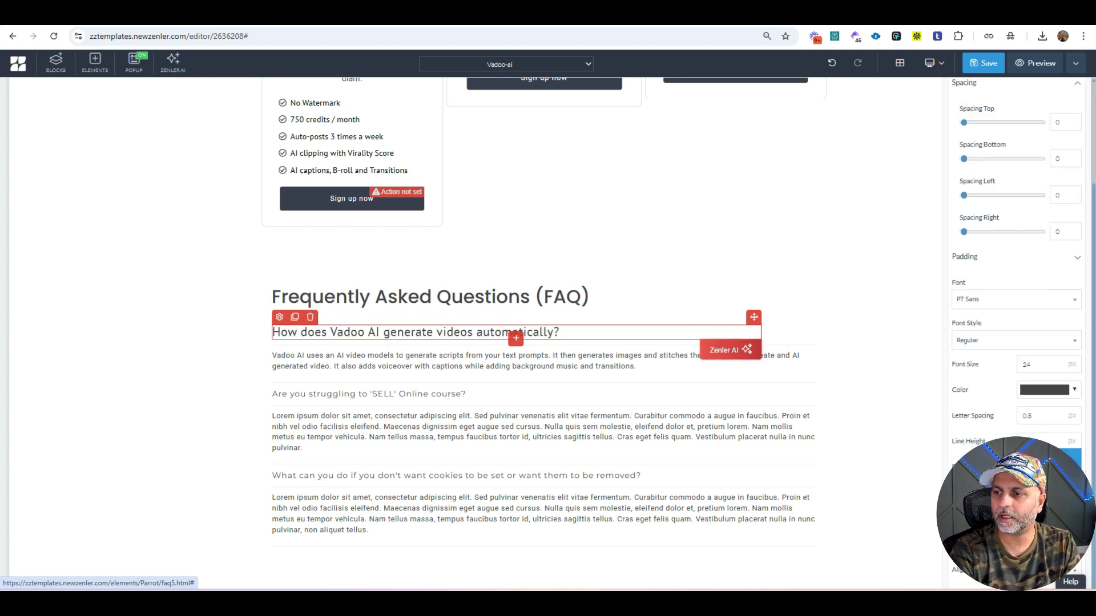
click(1029, 393)
click(913, 411)
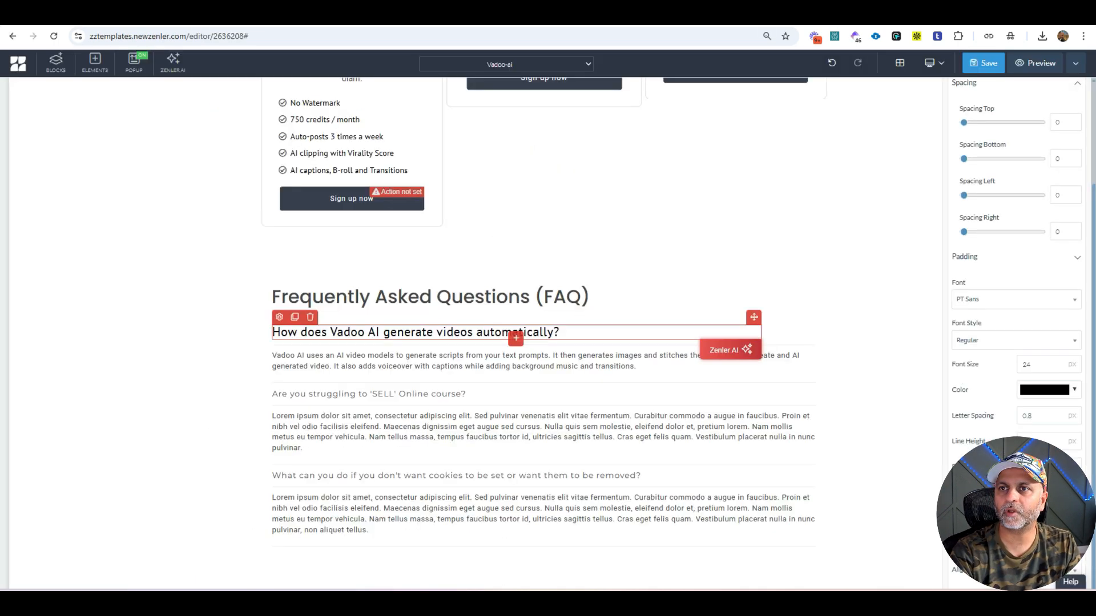
- Change the second FAQ question to "Which is the best AI video platform?" and style it in PT Sans Regular, 24 px, black
click(420, 397)
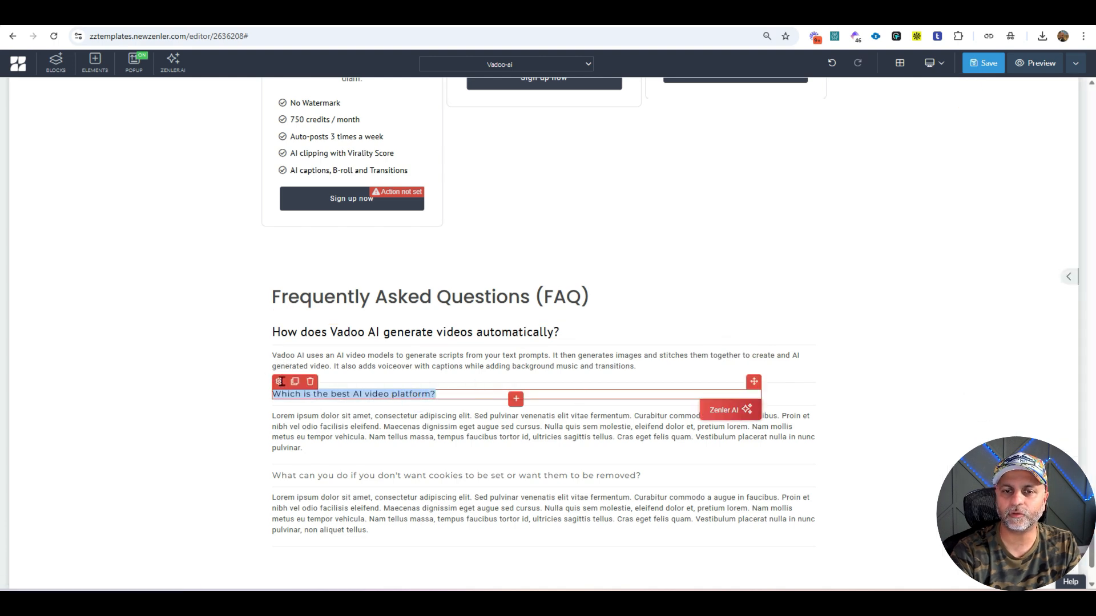
click(366, 418)
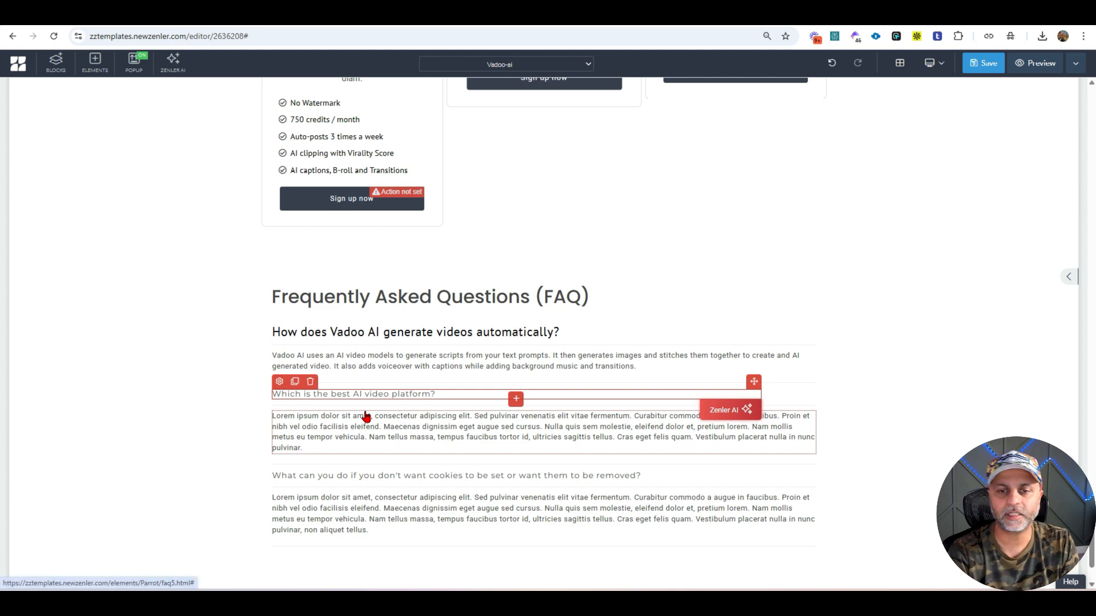
click(280, 382)
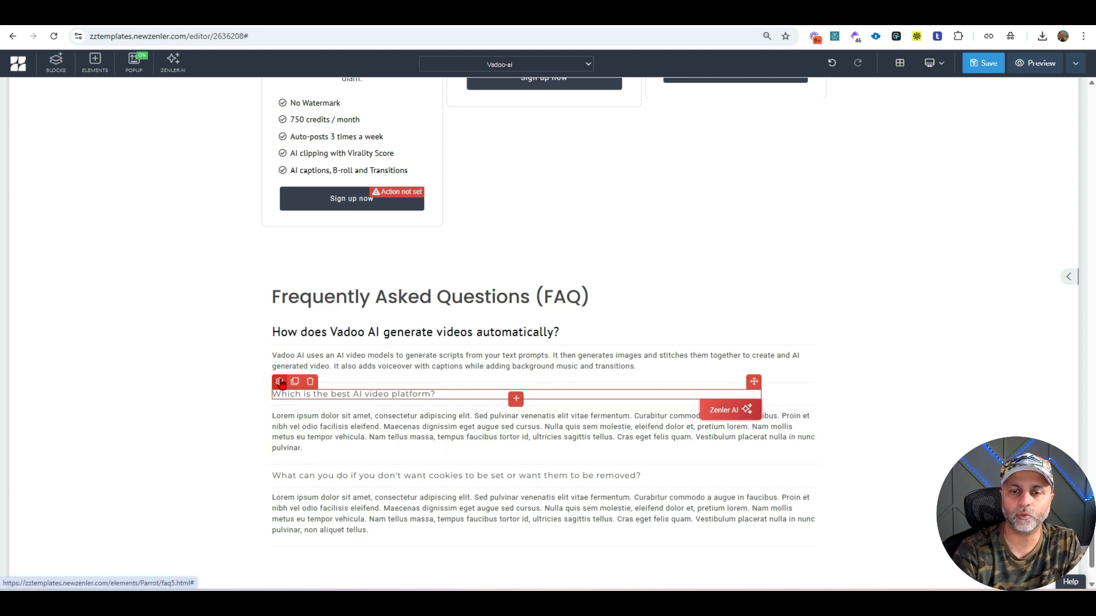
click(280, 382)
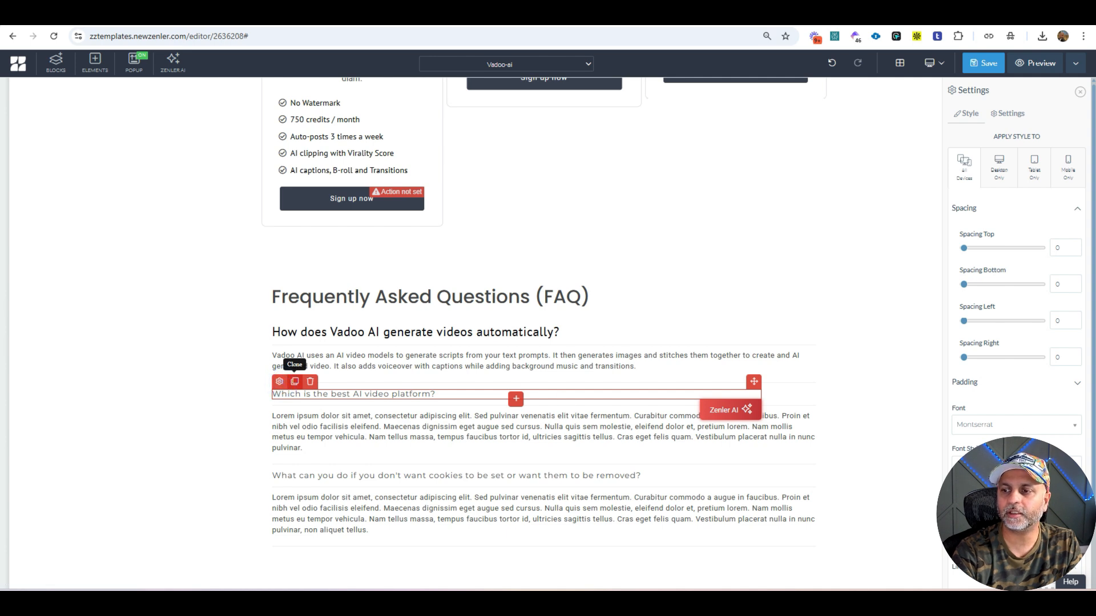
click(279, 381)
click(1045, 515)
double_click(1039, 490)
text(24)
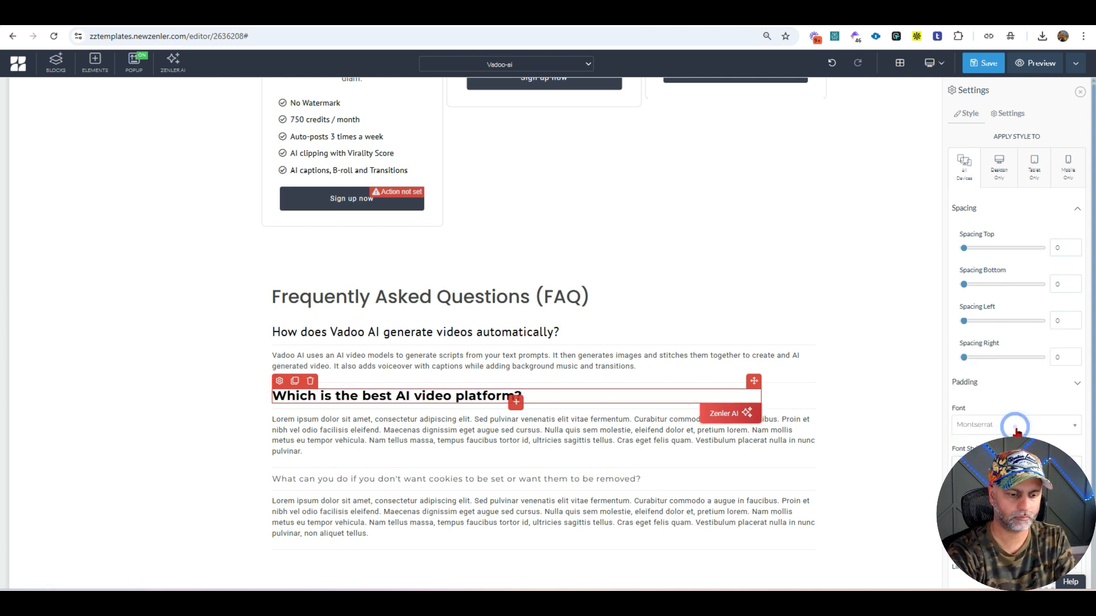
click(1016, 427)
scroll(1016, 428, down, 2)
click(1016, 340)
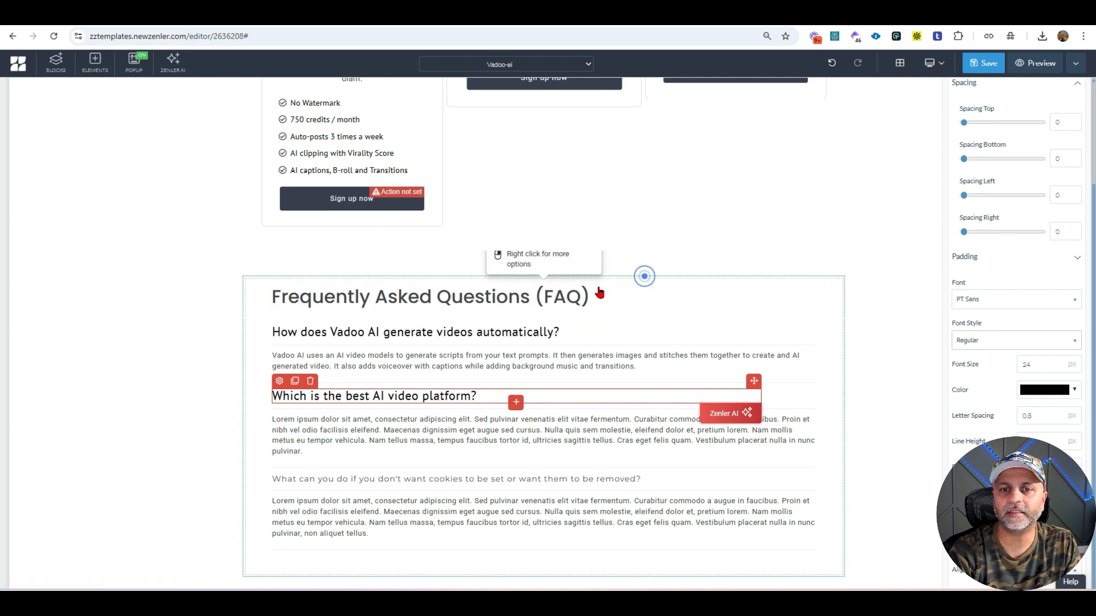
- Give the whole FAQ element a very light grey background and turn on Multiple Expand for it
click(251, 279)
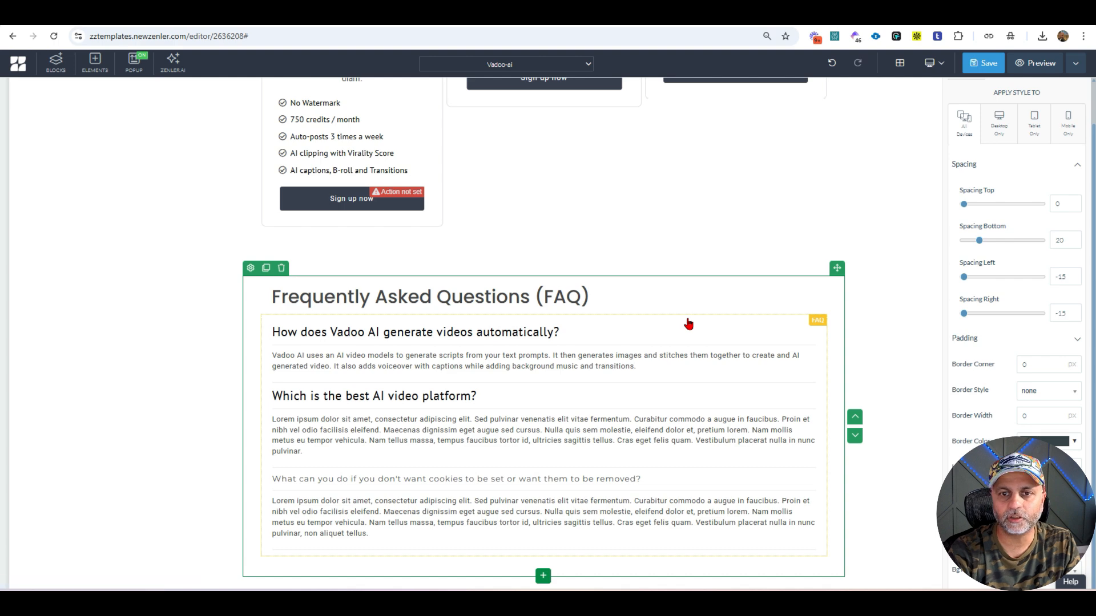
click(735, 321)
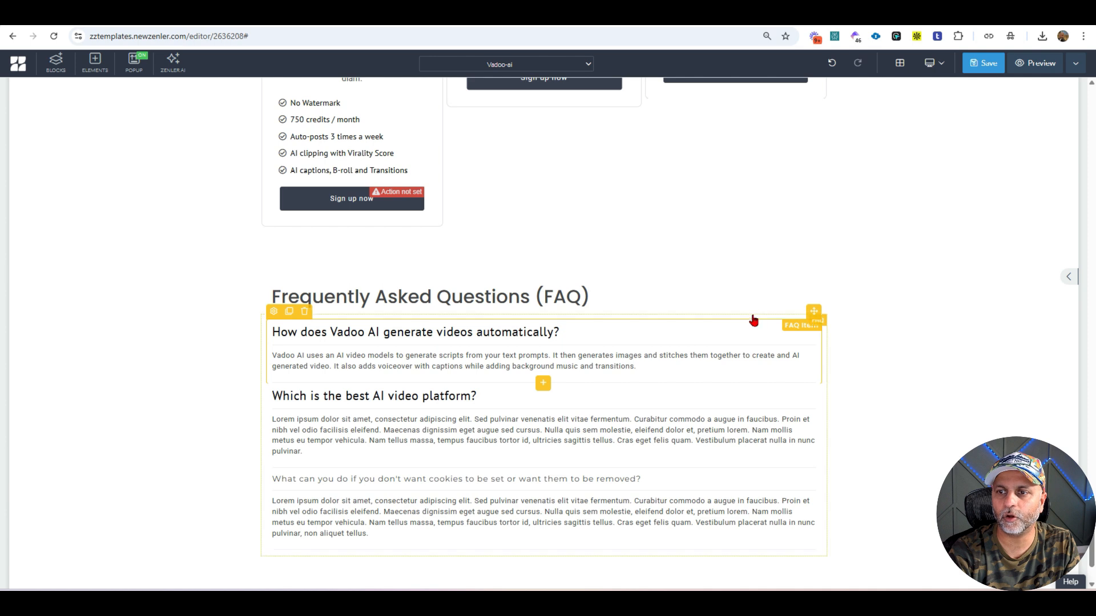
click(752, 314)
click(269, 308)
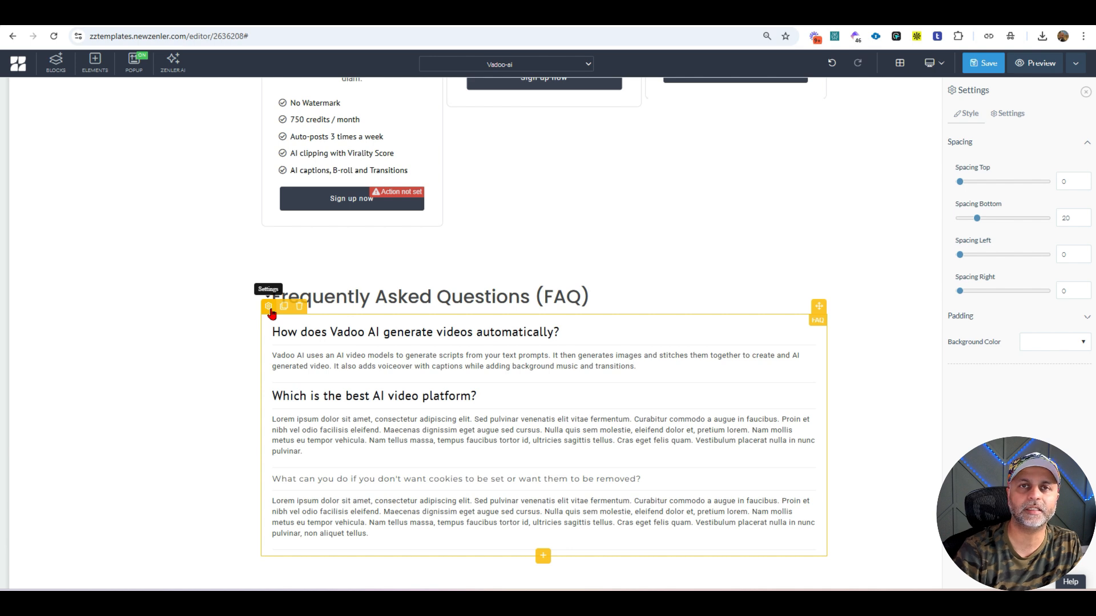
click(1055, 342)
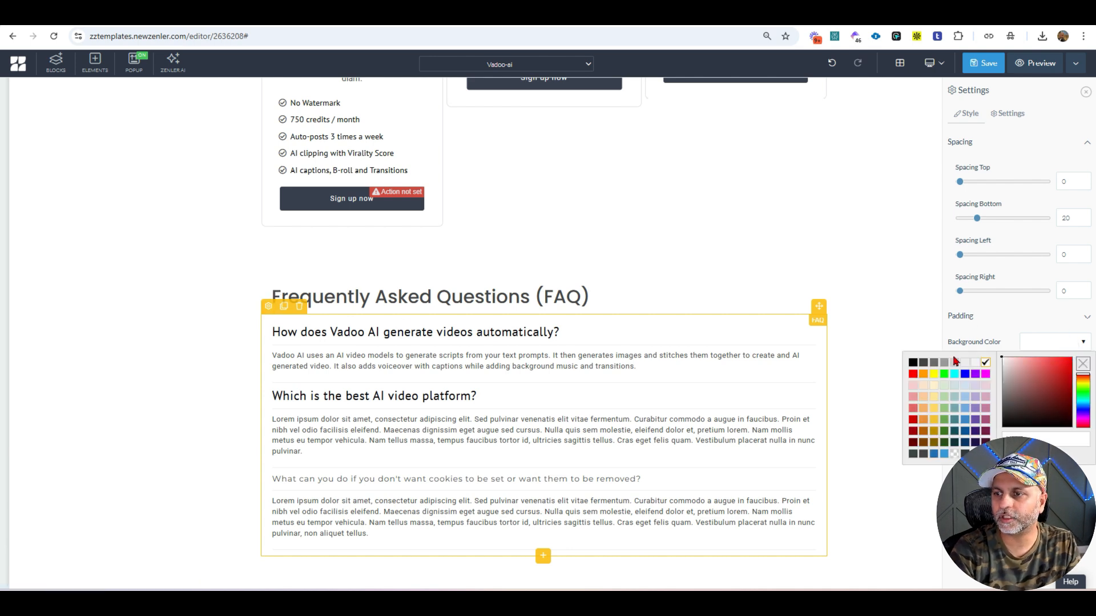
click(976, 364)
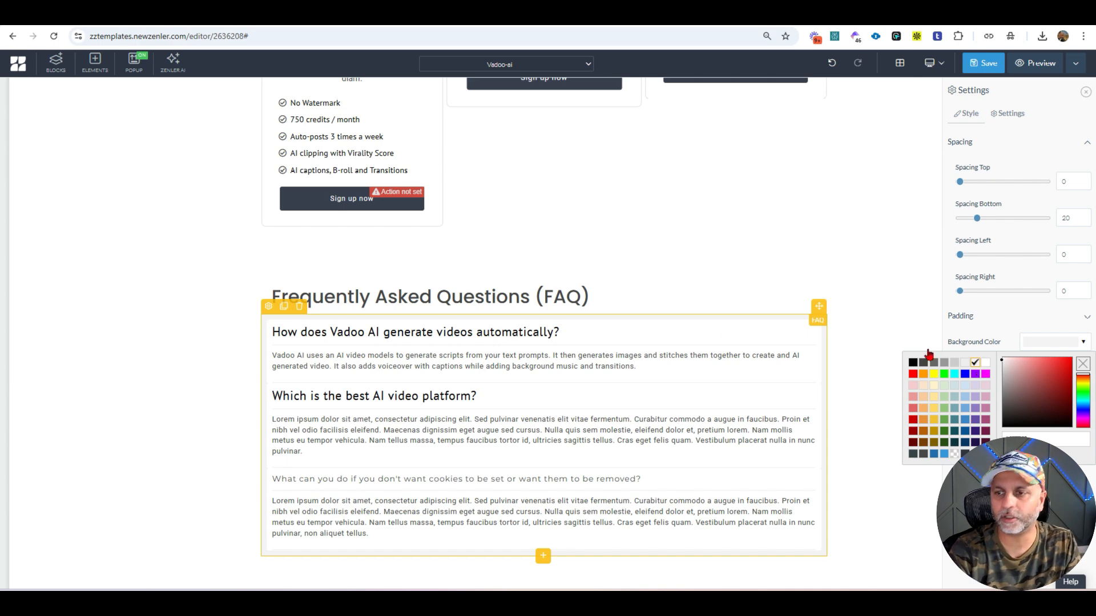
click(1009, 114)
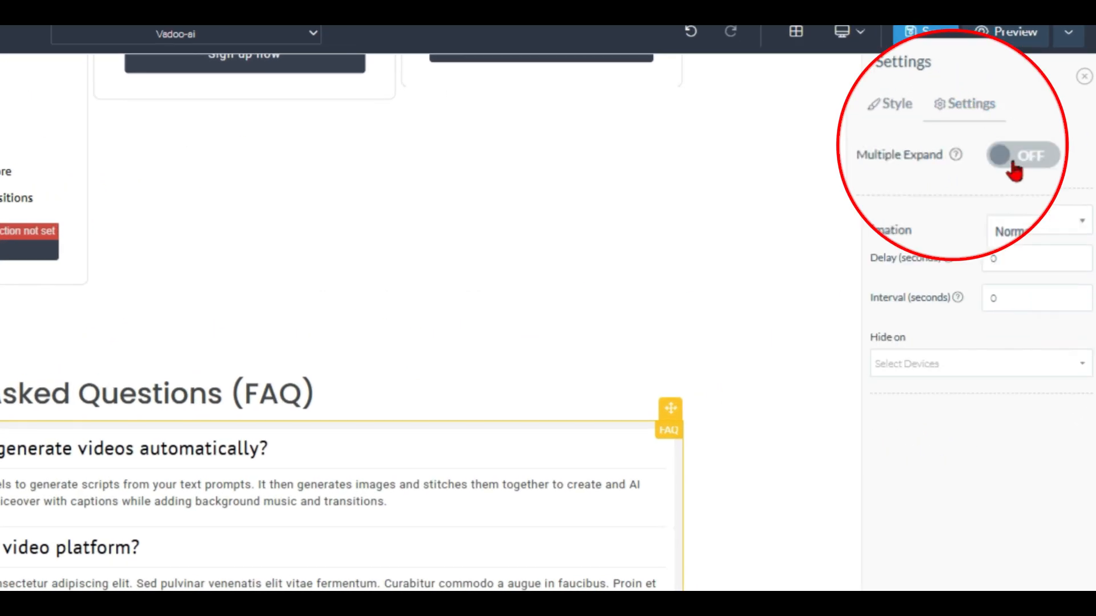
click(1019, 165)
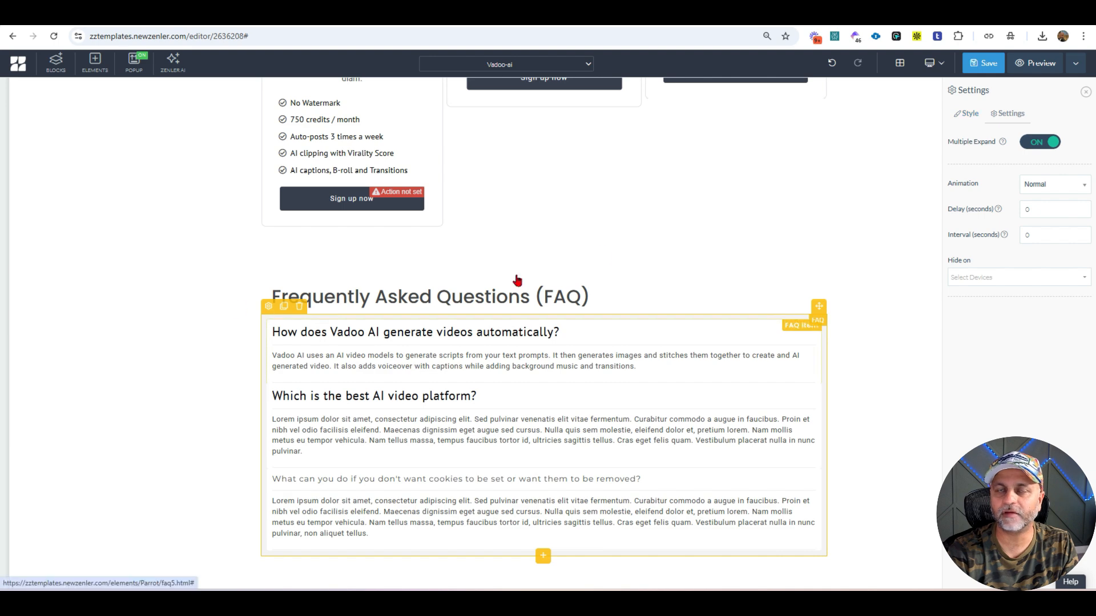
- Save the page and open its preview at the FAQ section
click(989, 66)
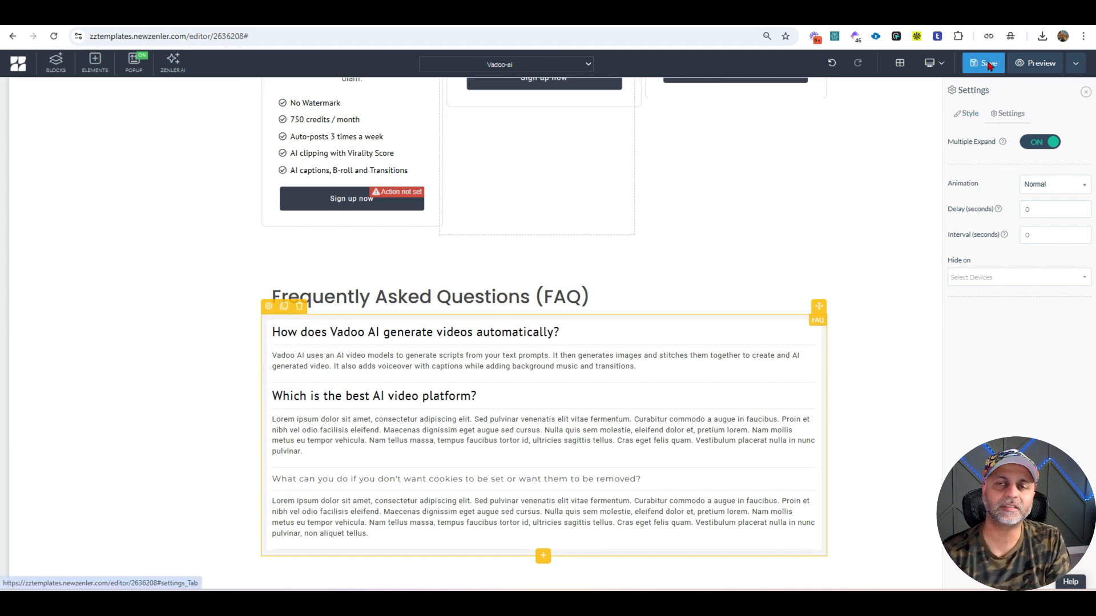
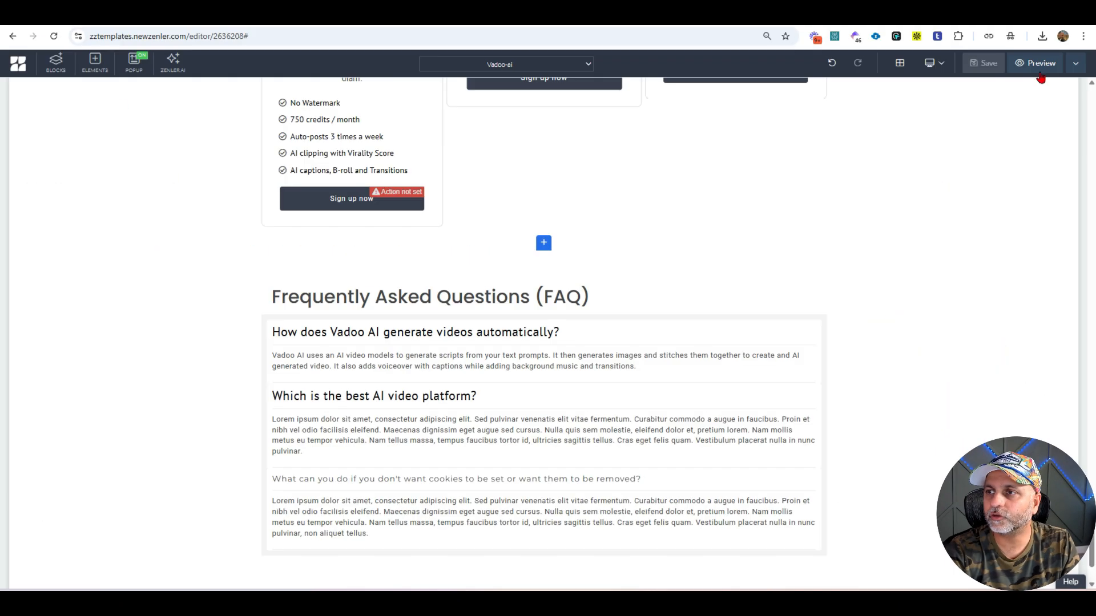
click(1038, 66)
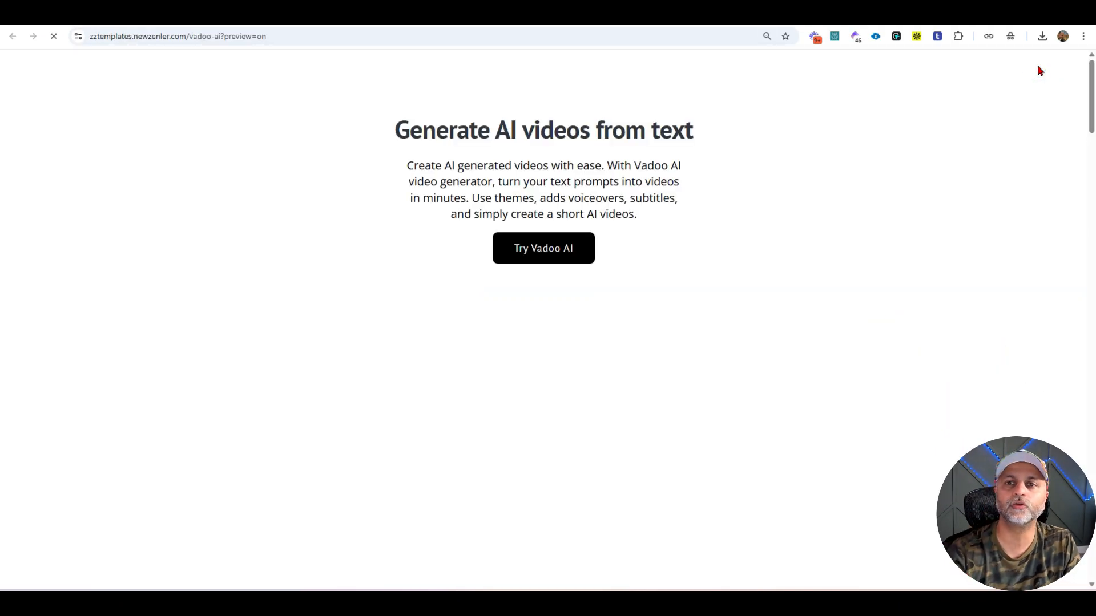
scroll(930, 200, down, 6)
scroll(933, 200, down, 20)
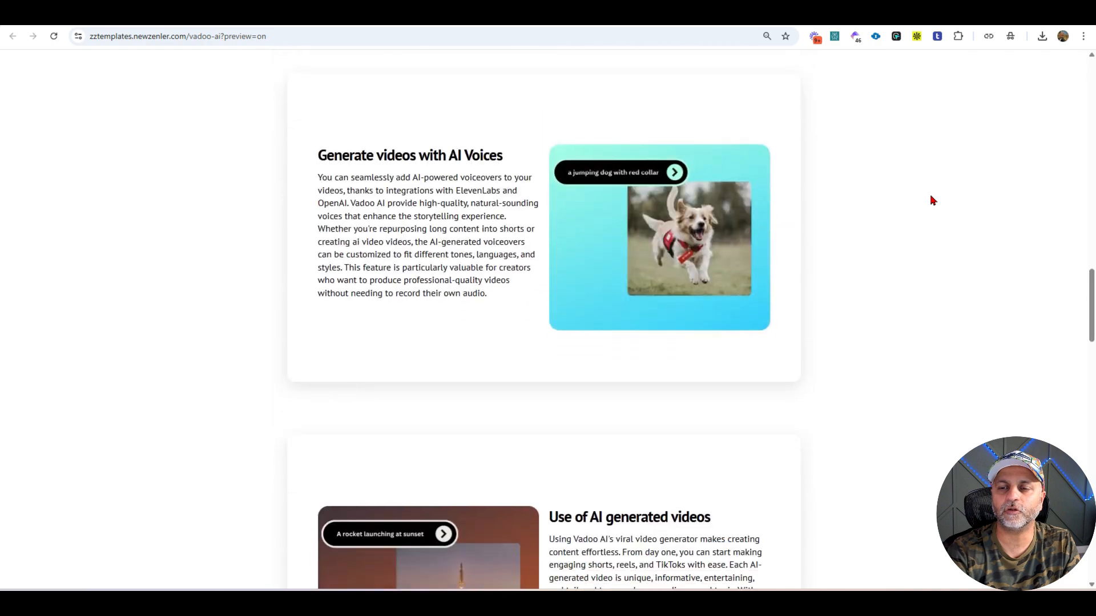
scroll(932, 200, down, 8)
- Test expanding and collapsing the three FAQ questions in the page preview
click(464, 455)
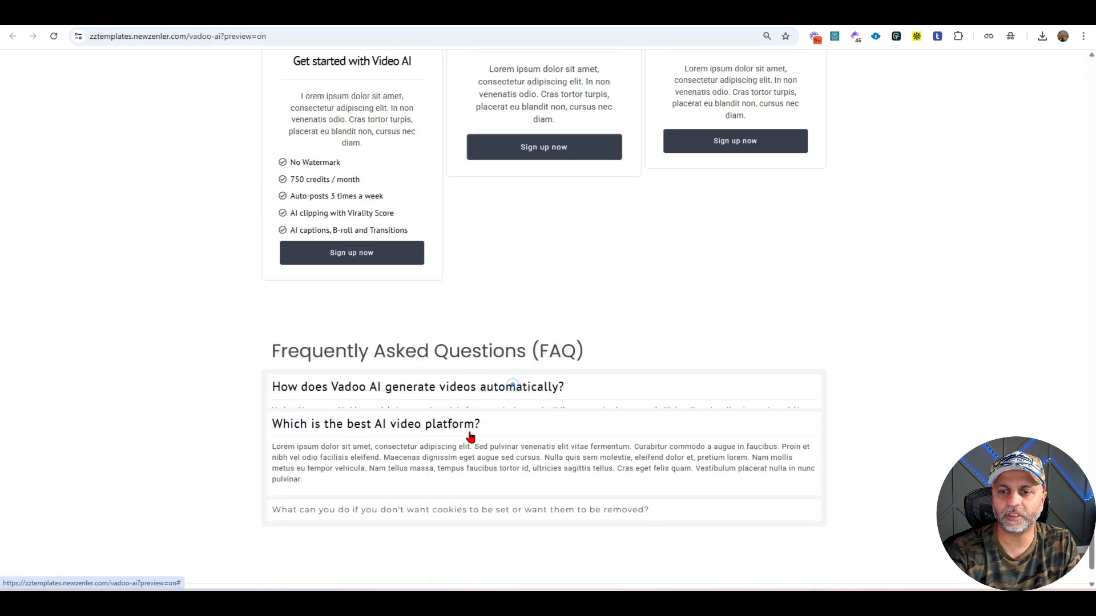
click(440, 442)
click(457, 415)
click(485, 388)
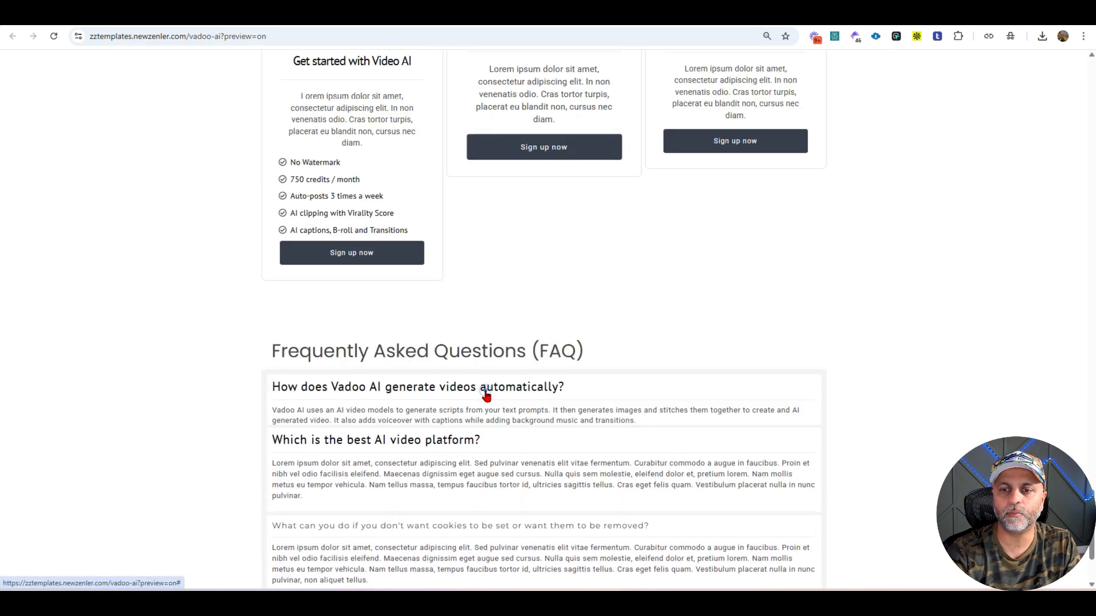
click(443, 454)
click(460, 387)
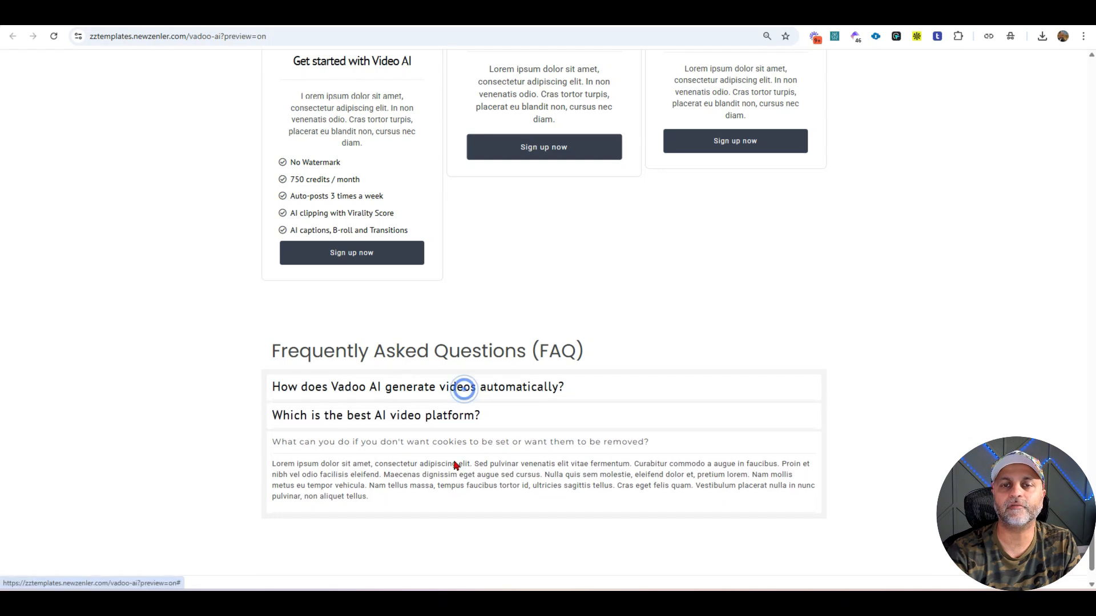
click(459, 443)
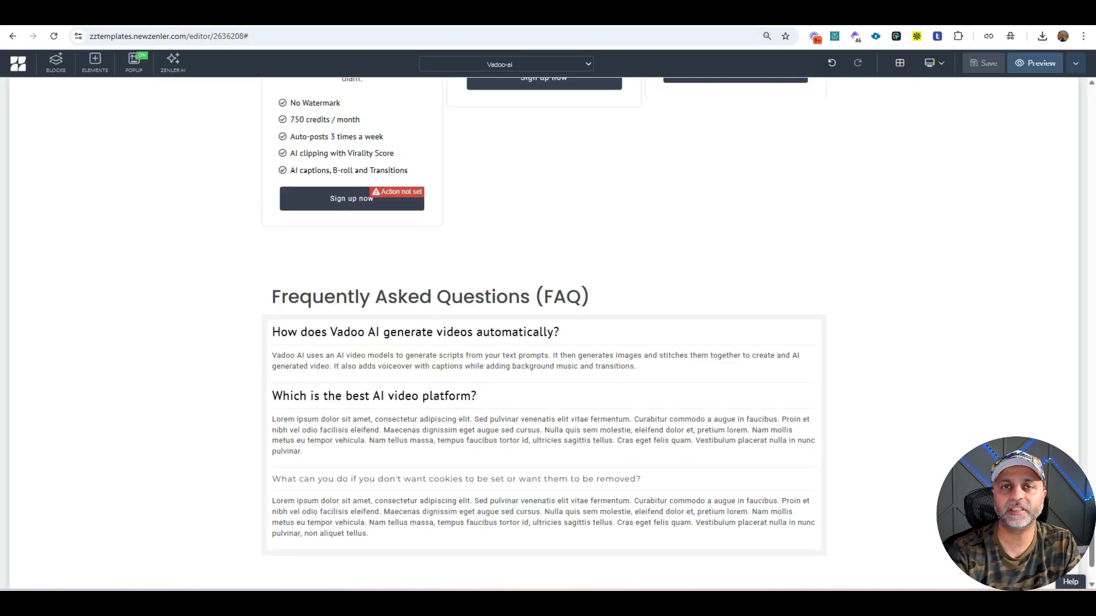
- Switch to vadoo.tv, find the call-to-action card below its FAQ and select the heading "Ready to get started with AI videos?"
scroll(850, 308, down, 3)
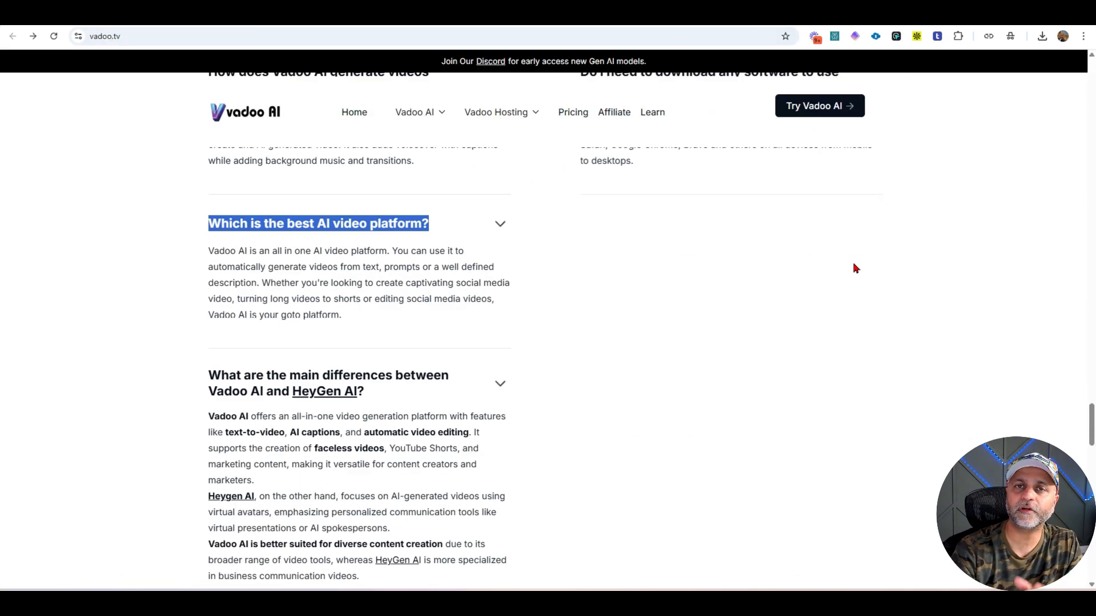
scroll(854, 267, down, 7)
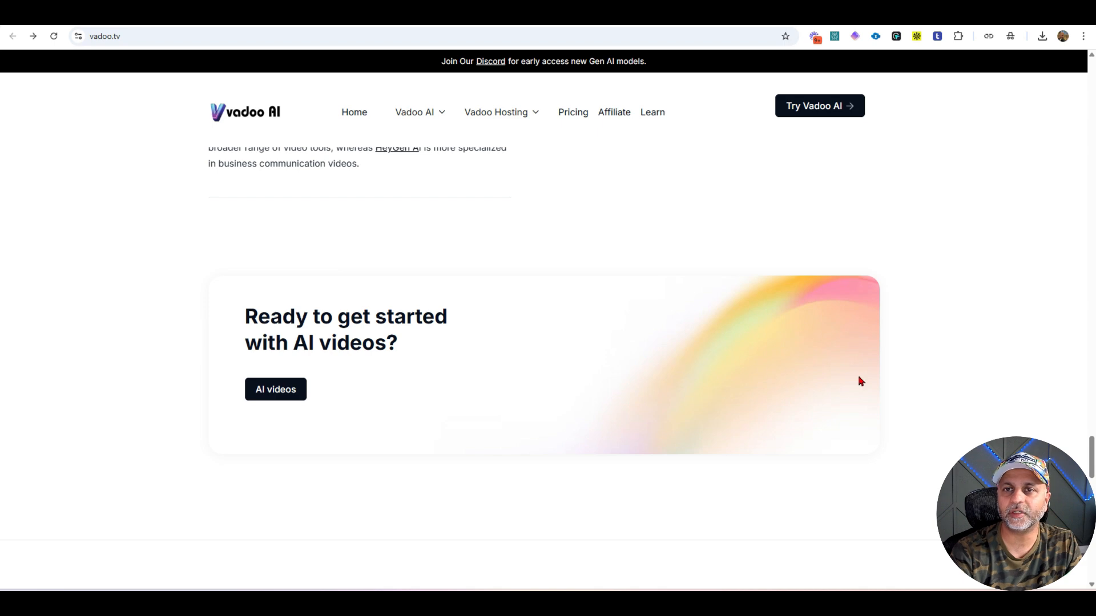
scroll(856, 371, down, 1)
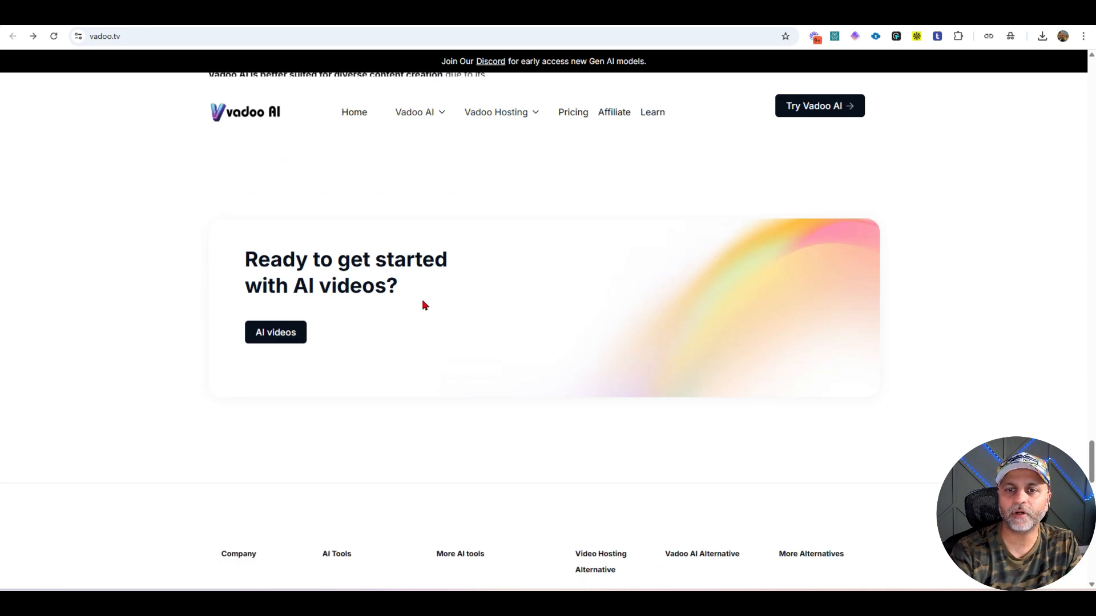
drag(422, 300, 233, 256)
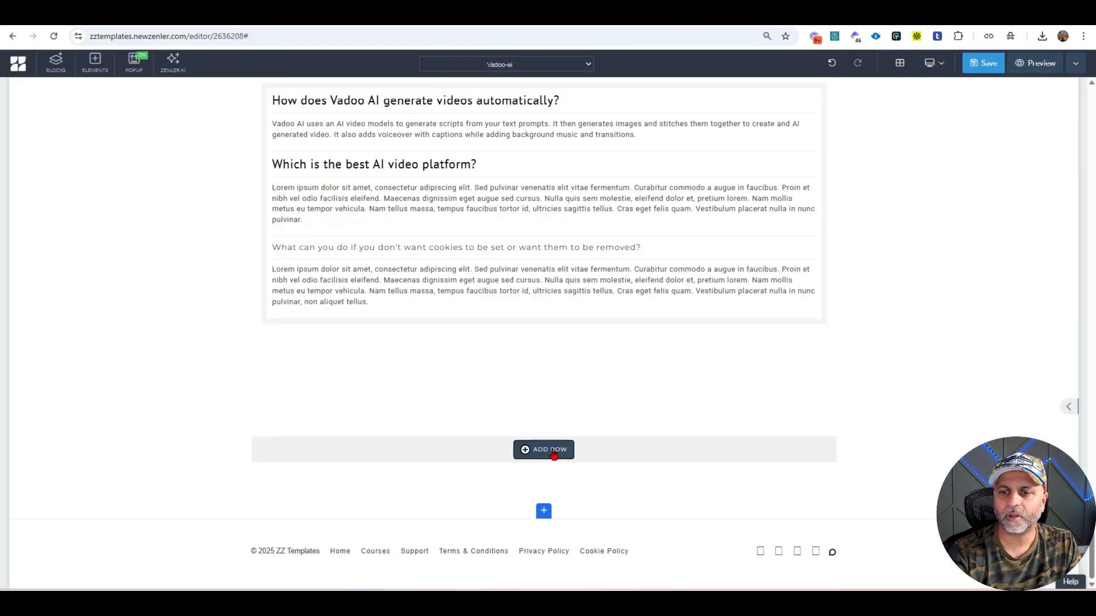
- Add a single-column row below the FAQ section in the Zenler editor and copy the call-to-action card's heading text from vadoo.tv
click(548, 447)
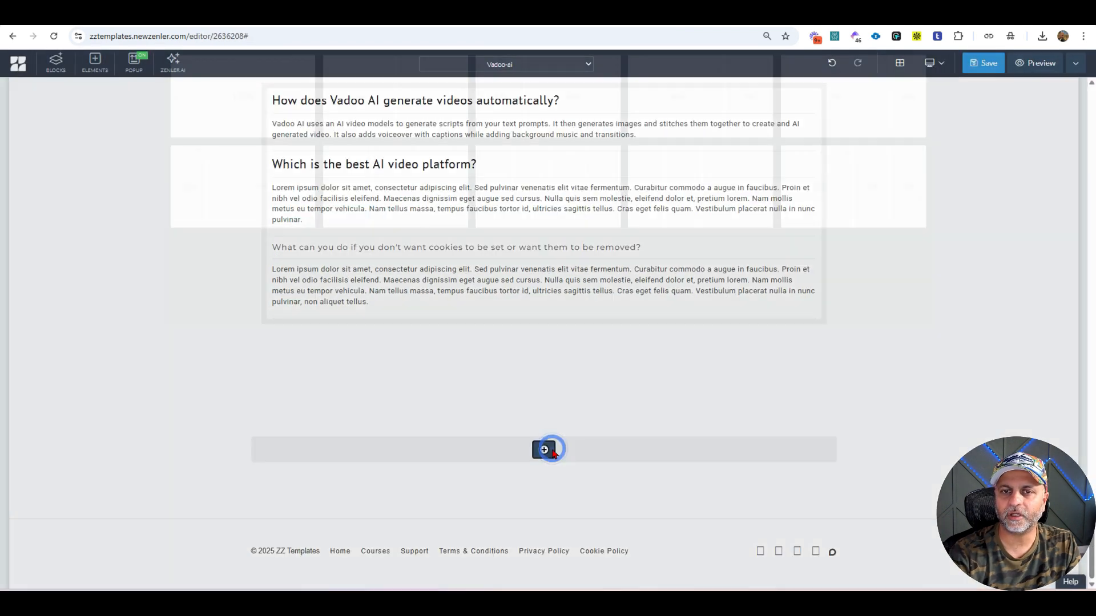
click(274, 171)
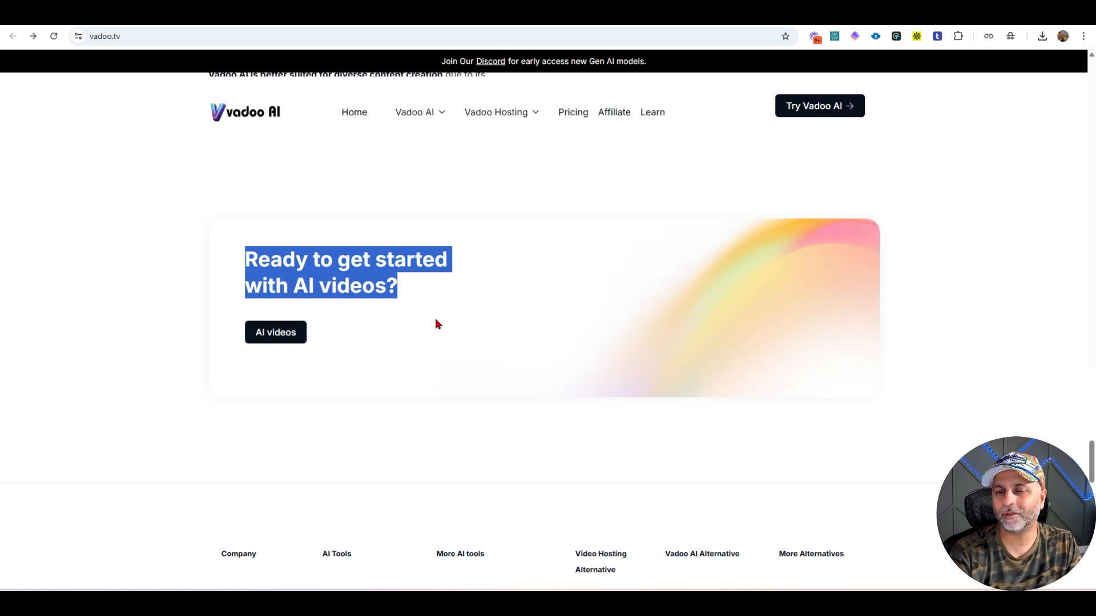
drag(551, 259, 790, 338)
drag(848, 366, 363, 261)
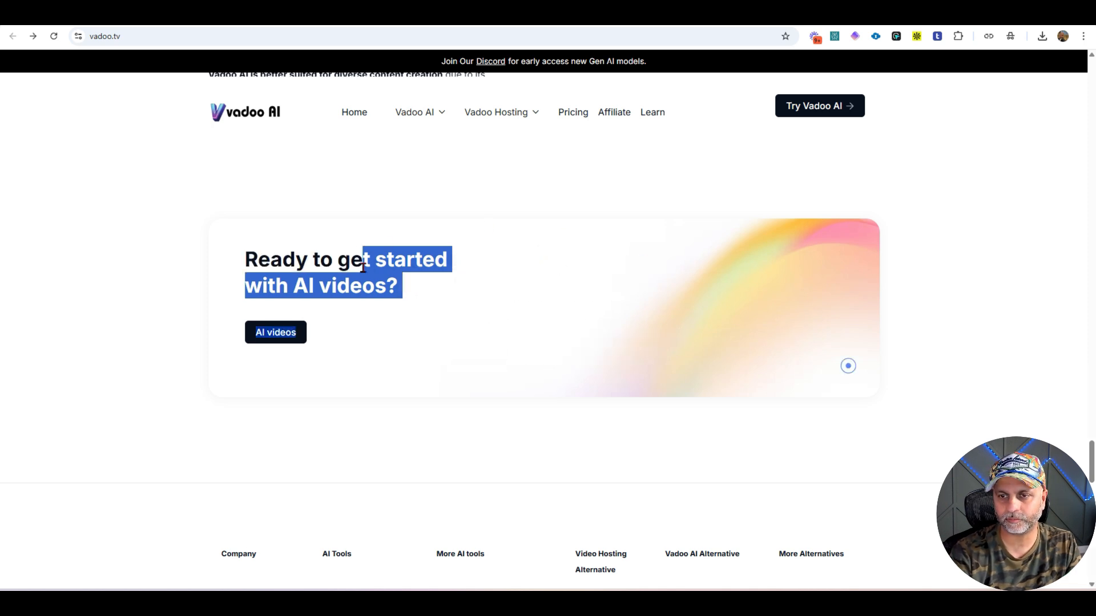
drag(234, 263, 422, 287)
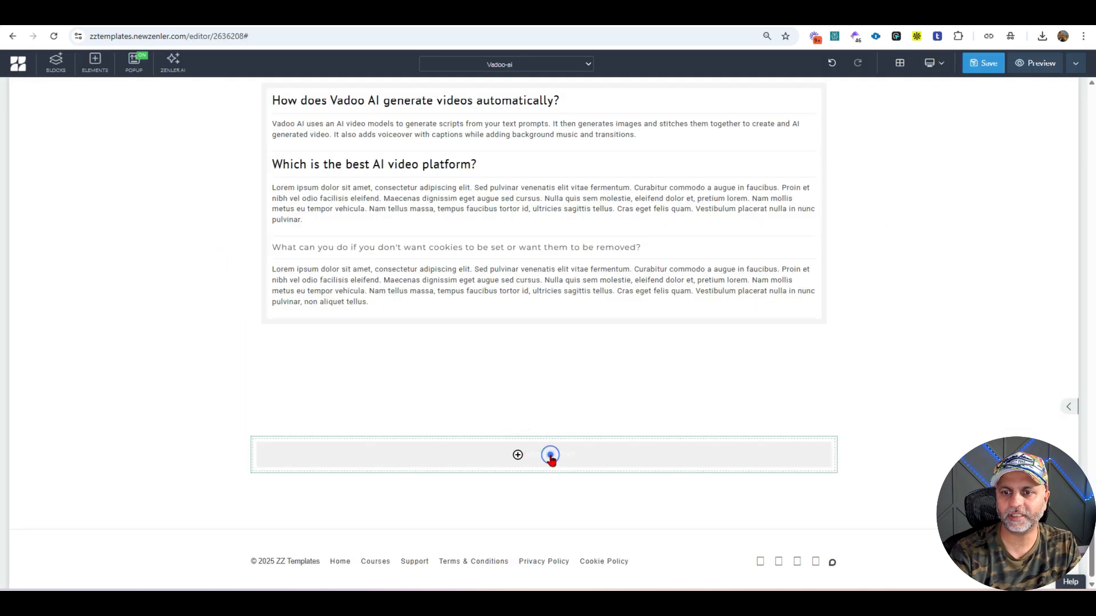
- Add a 50%/50% two-column row inside the new row below the FAQ, and save and reload the editor page
click(547, 456)
click(493, 183)
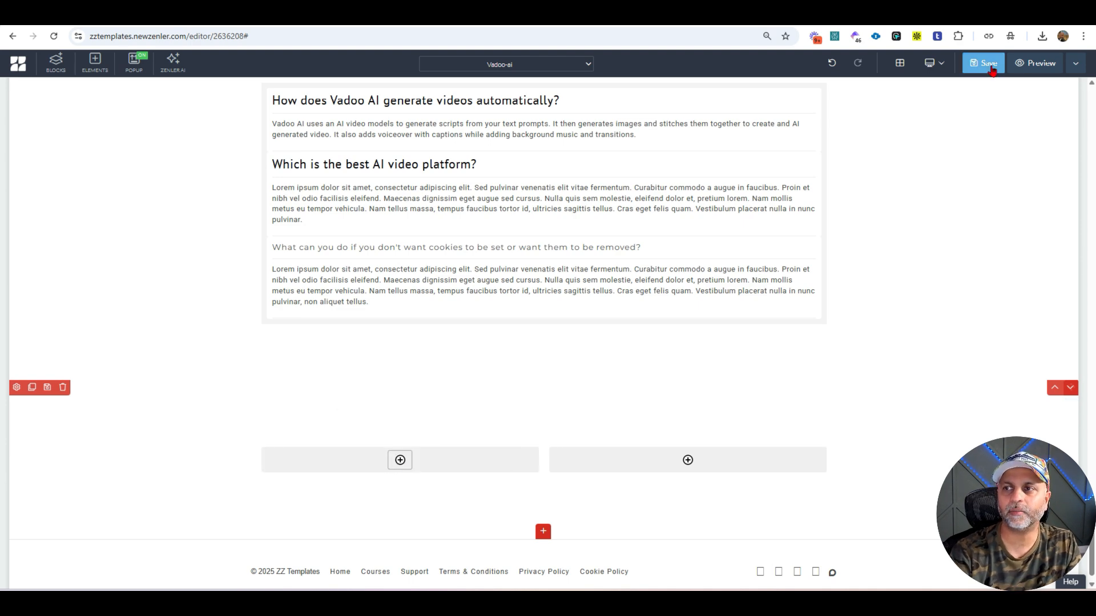
key(ctrl+s)
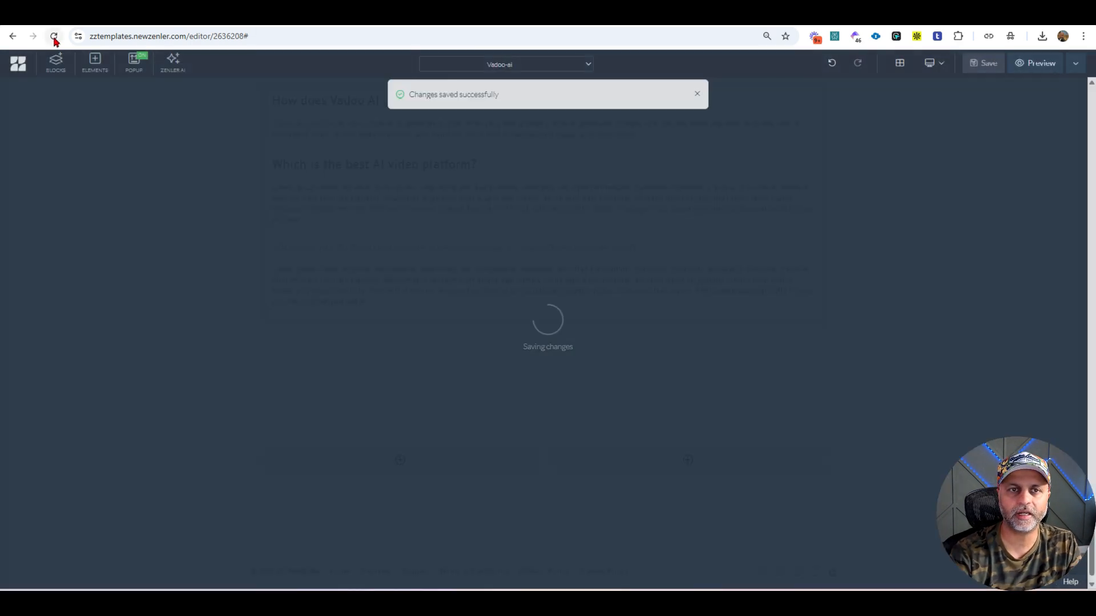
click(54, 36)
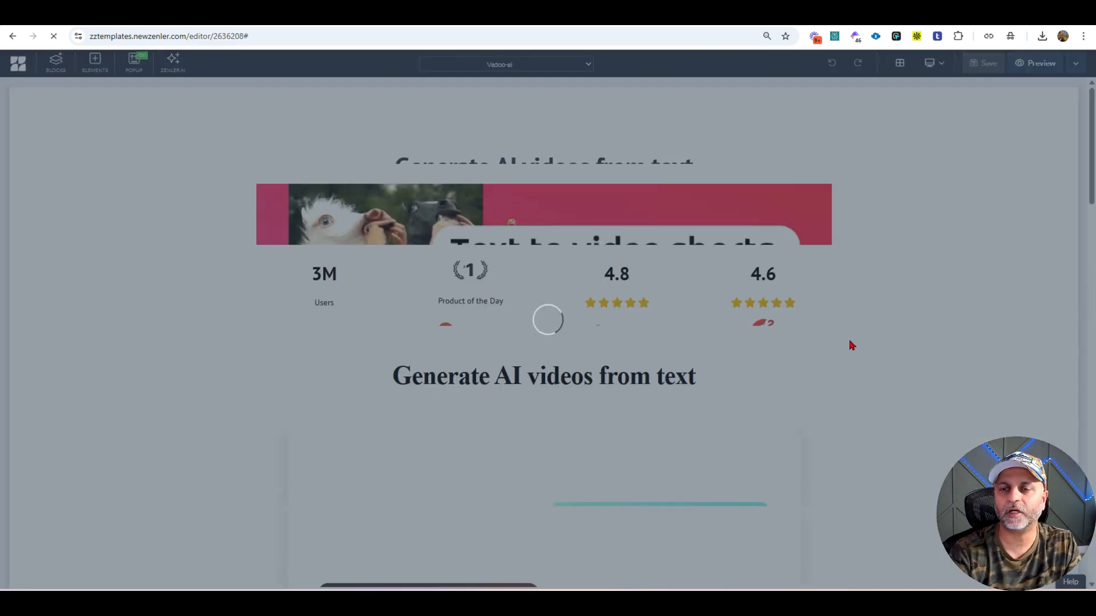
- Add a Heading 1 reading "Ready to get started with AI videos?" to the two-column row's left column and left-align it
click(222, 170)
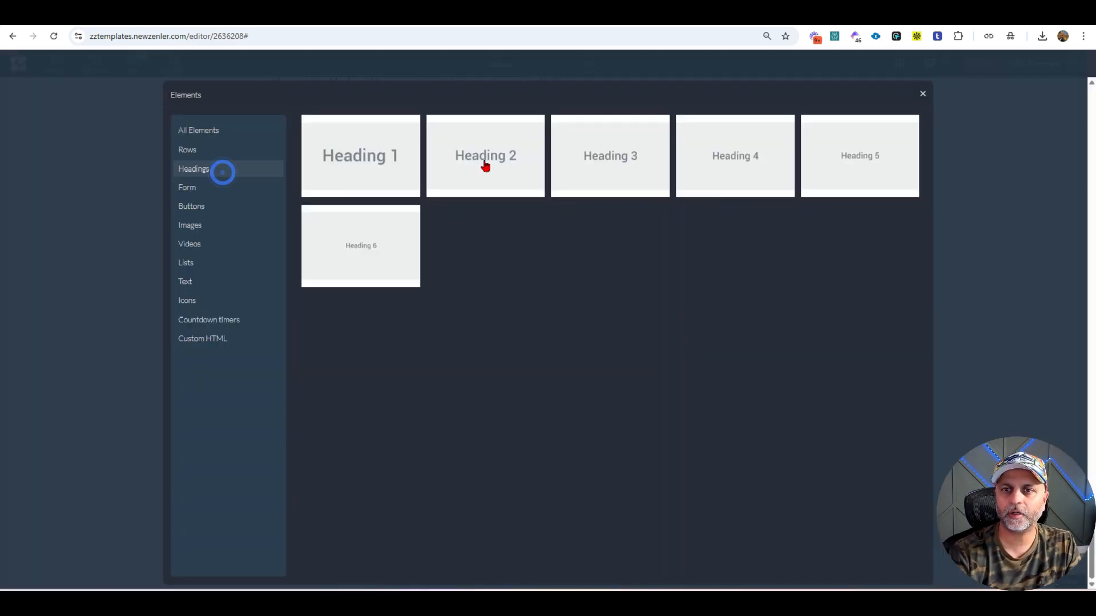
click(343, 166)
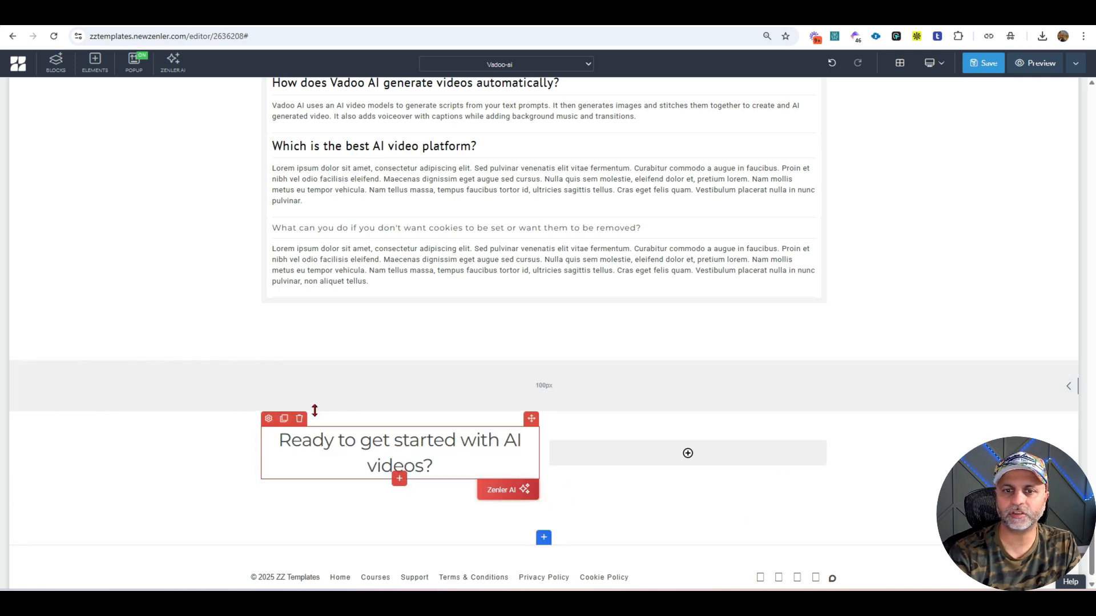
click(269, 422)
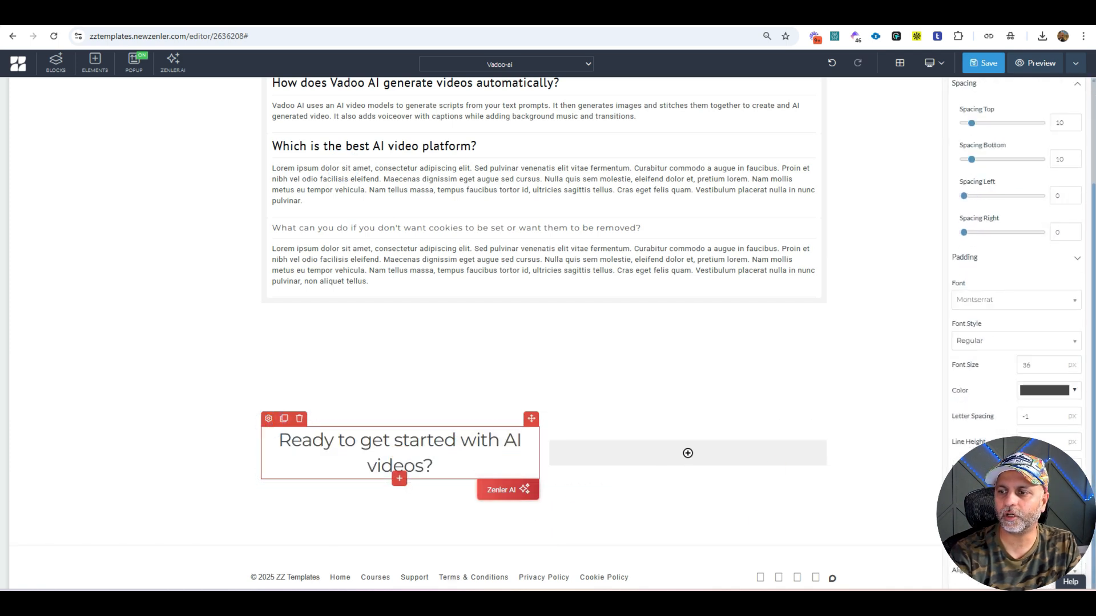
- Add a button element below the "Ready to get started with AI videos?" heading
click(399, 478)
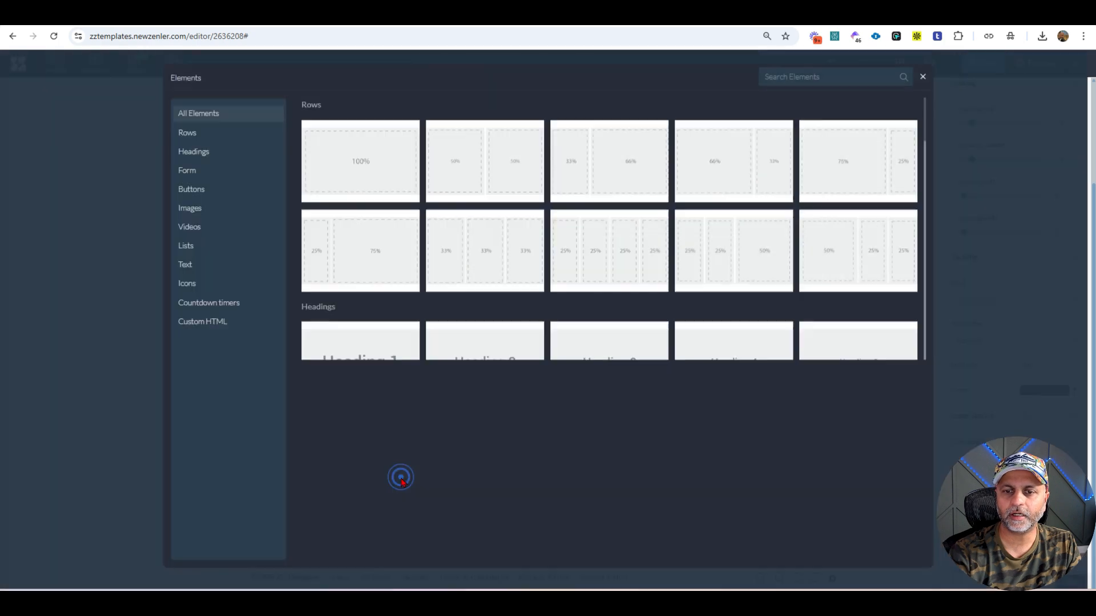
click(194, 210)
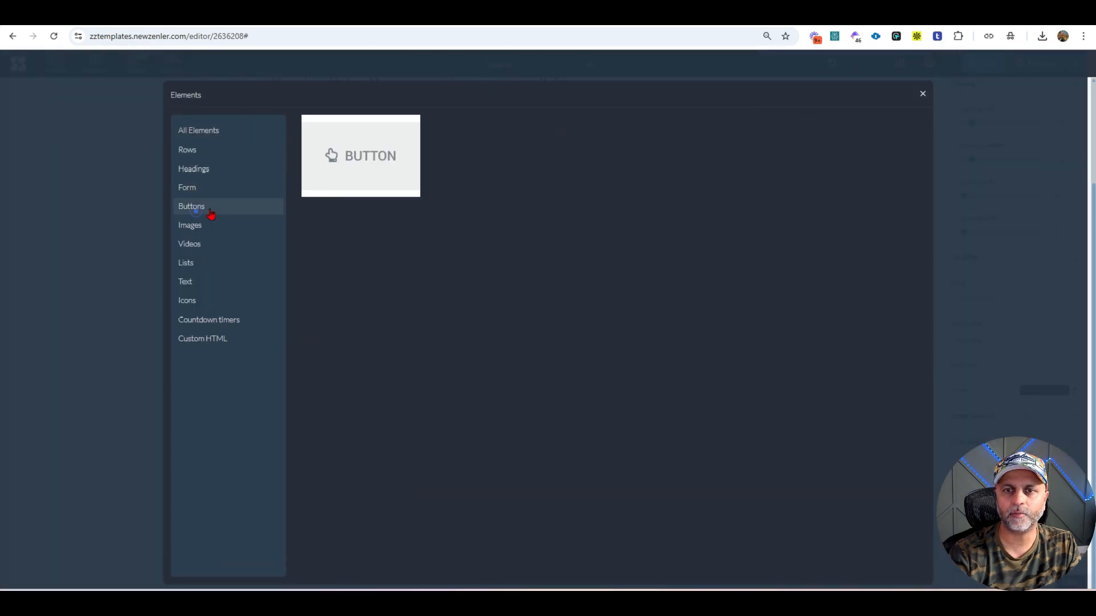
click(368, 166)
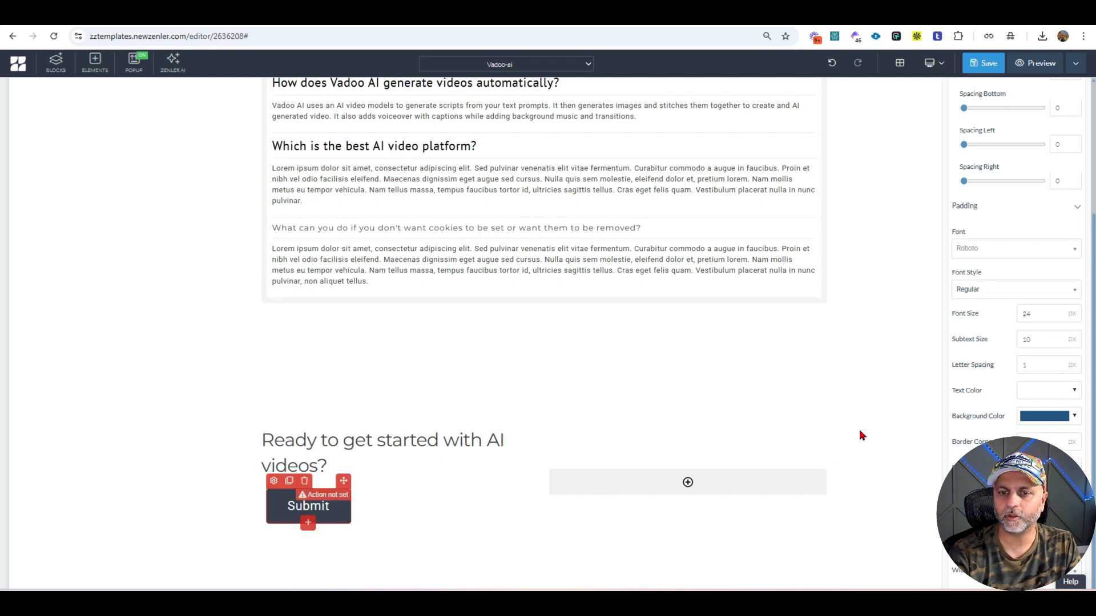
- Set the new button's font size to 20 px, make its background black and round its corners
double_click(1040, 314)
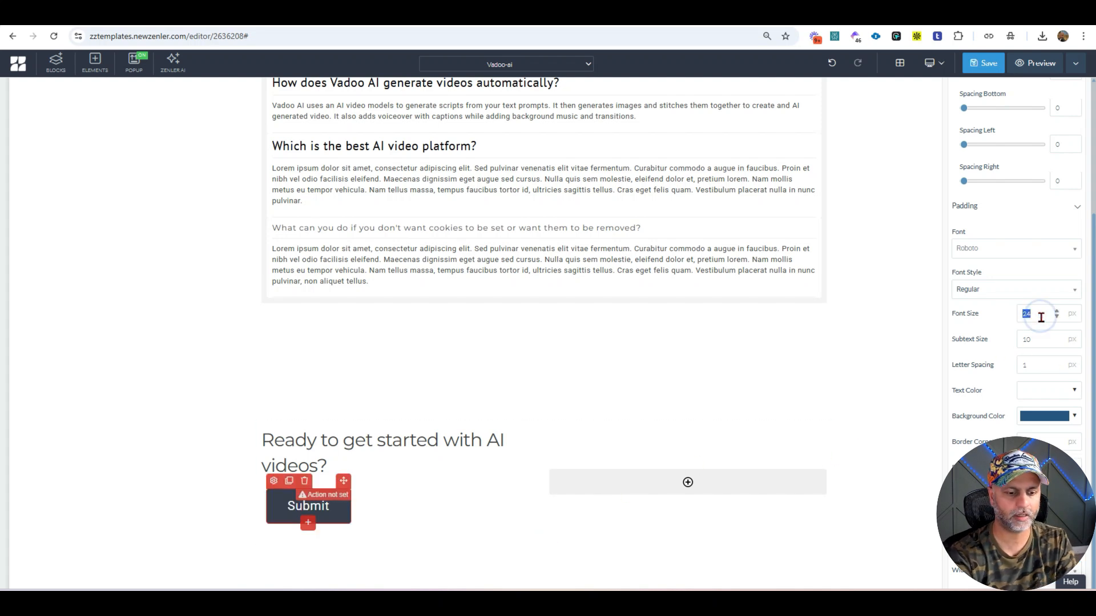
text(20)
click(1047, 421)
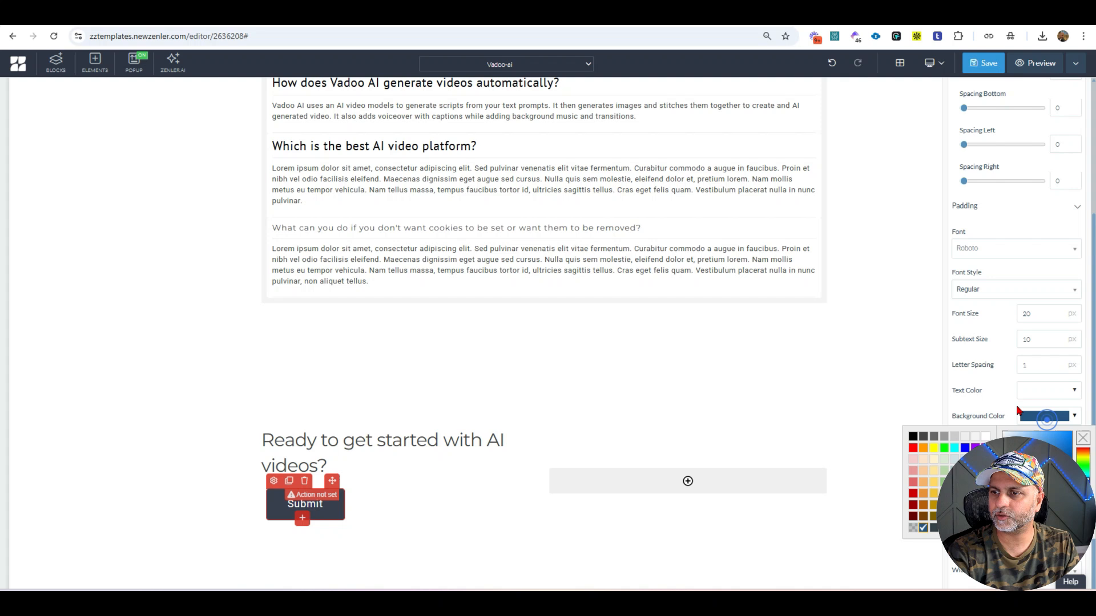
click(912, 437)
click(970, 447)
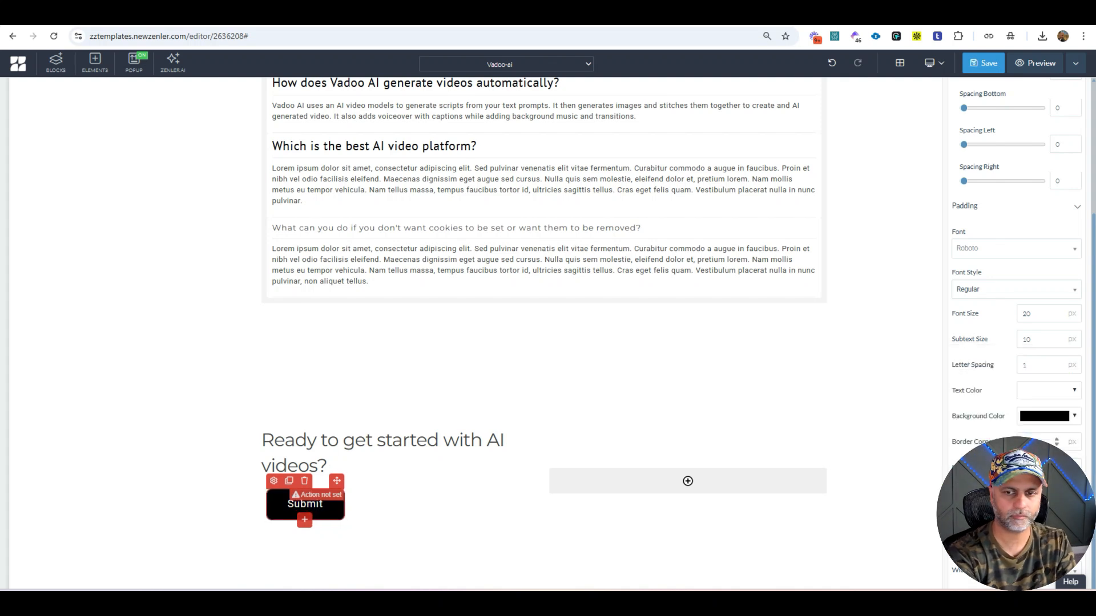
- Change the button's text to "AI Videos"
scroll(1009, 158, up, 3)
click(1008, 113)
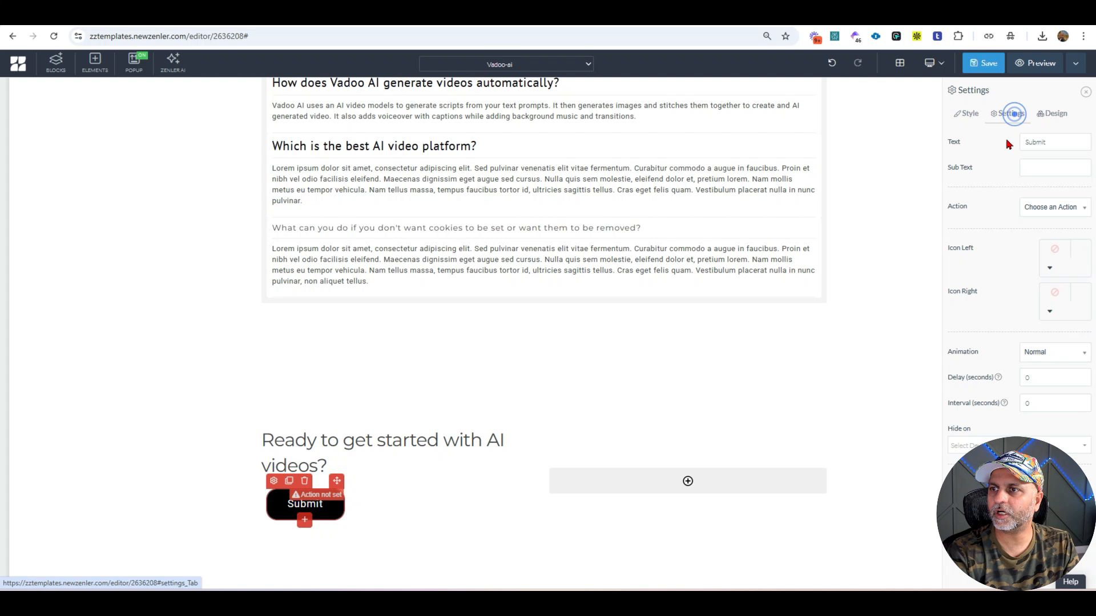
triple_click(1041, 141)
text(AI Videos)
click(706, 438)
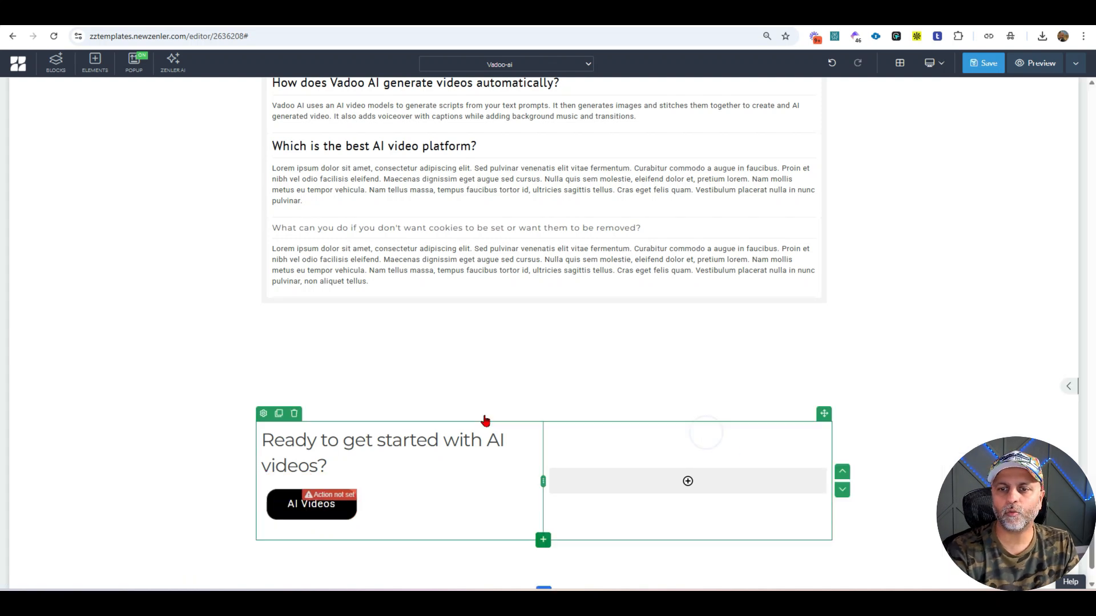
- Set an orange geometric stock image from the "gradient" image search as the call-to-action row's background
click(485, 420)
click(259, 409)
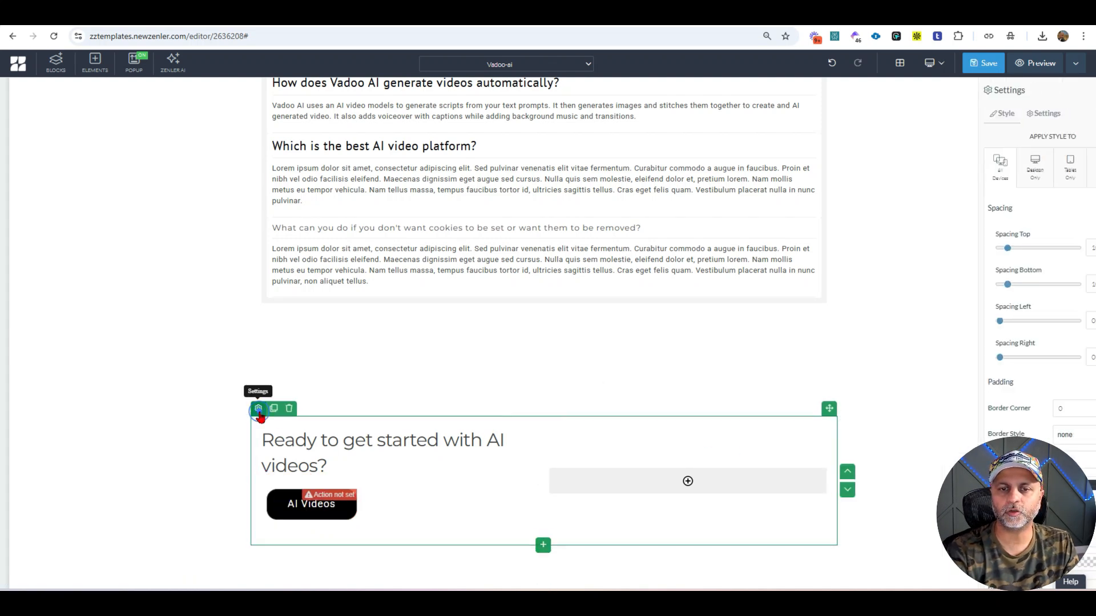
click(811, 14)
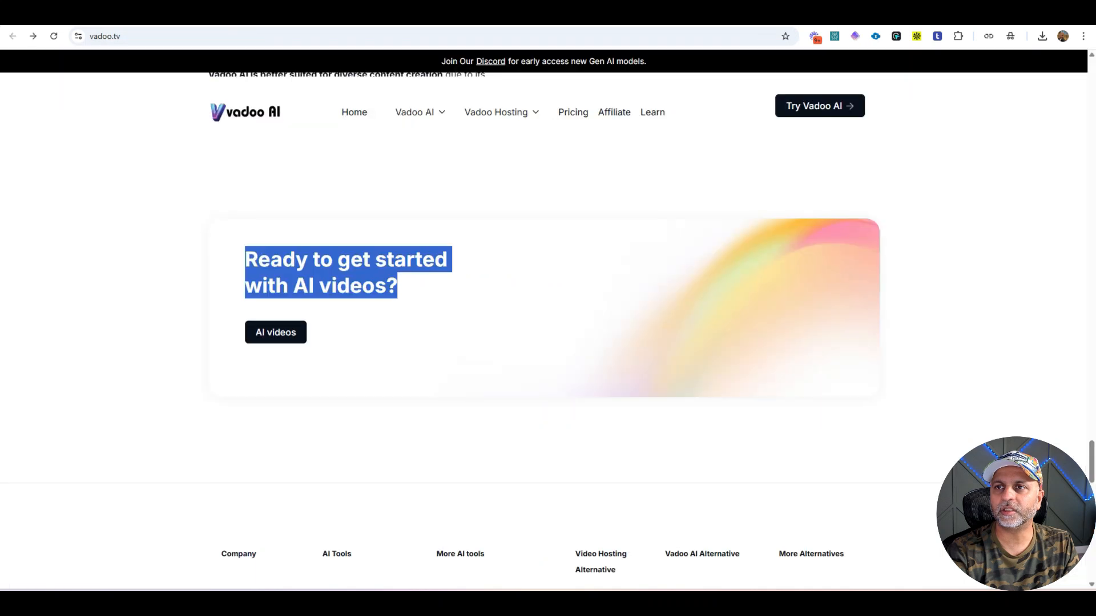
click(714, 14)
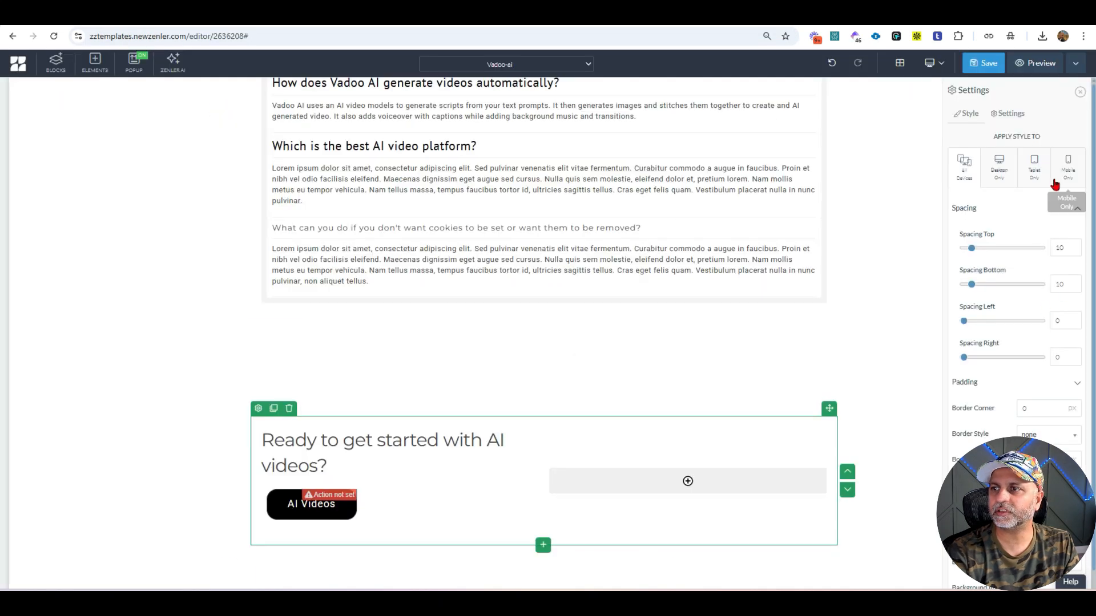
scroll(1065, 389, down, 1)
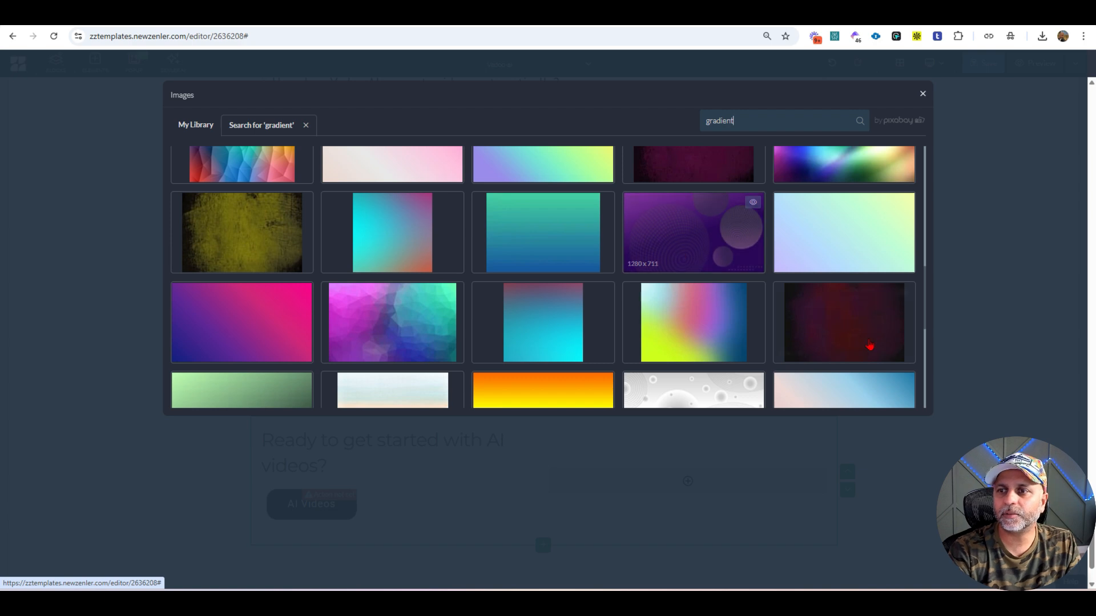
scroll(868, 341, up, 5)
click(747, 123)
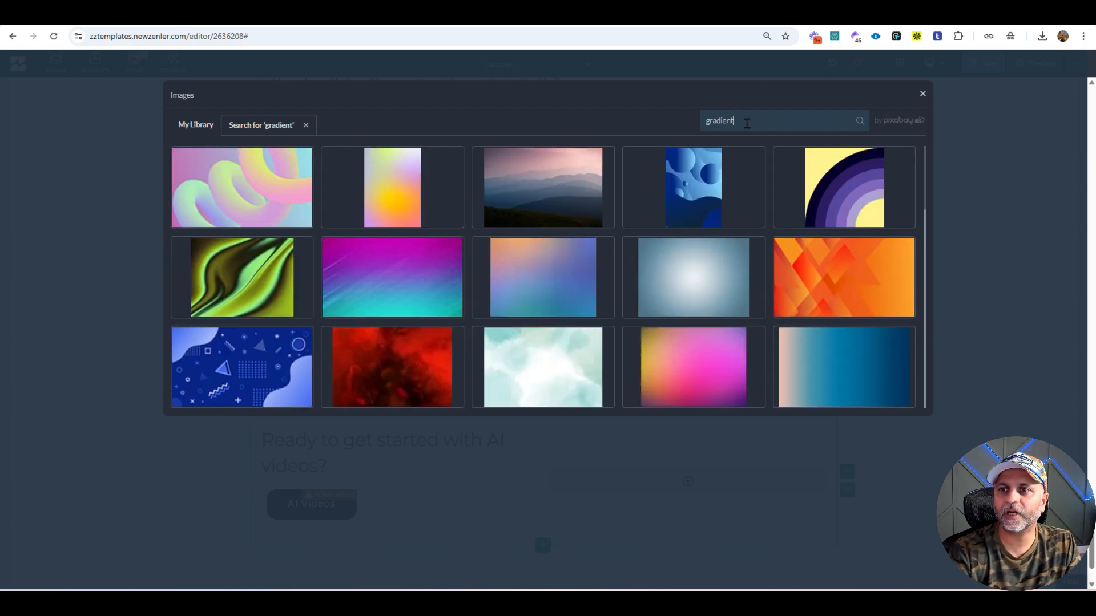
drag(679, 132, 693, 135)
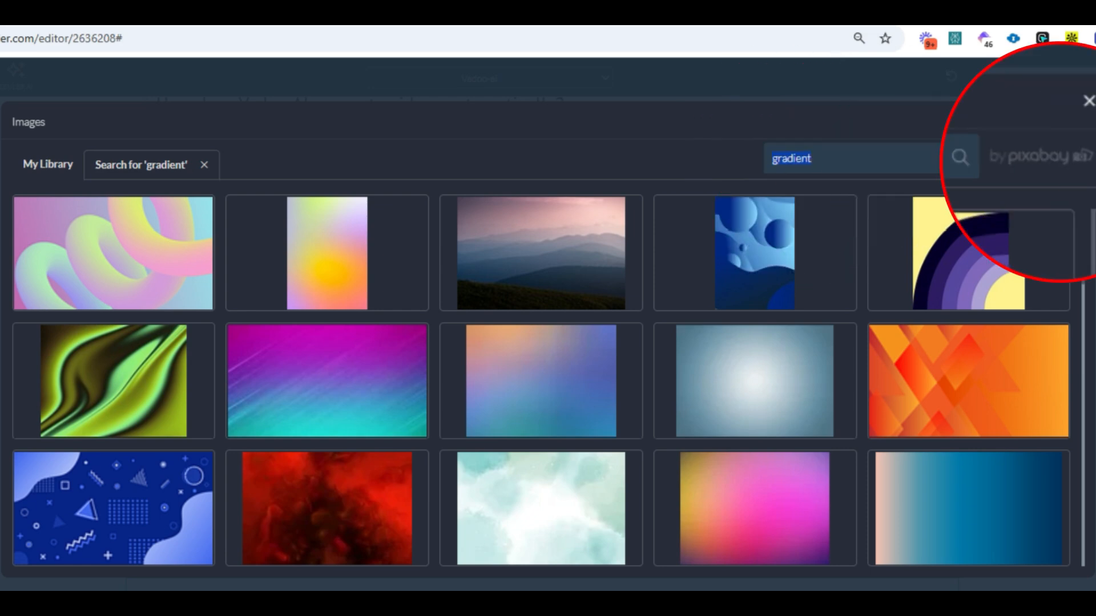
scroll(1007, 299, down, 2)
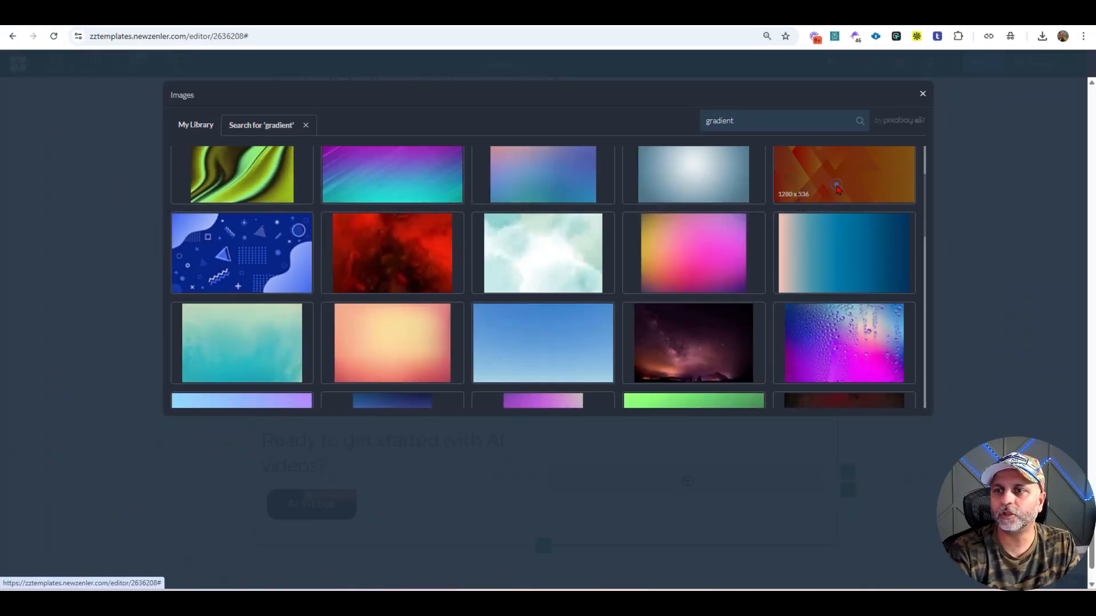
click(837, 187)
click(353, 340)
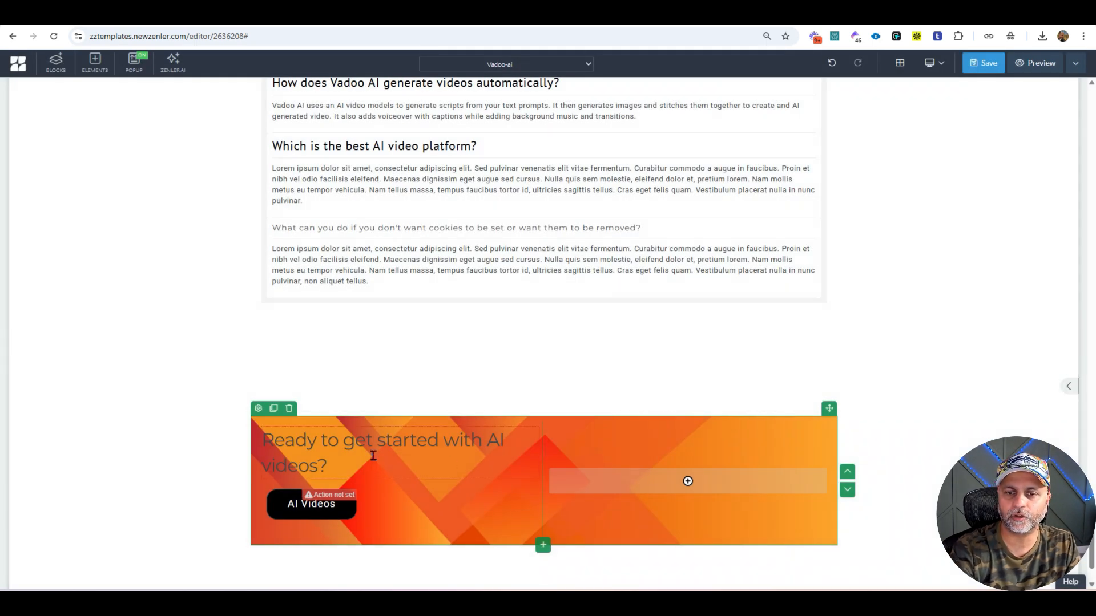
- Change the text colour of the "Ready to get started with AI videos?" heading to white
triple_click(373, 456)
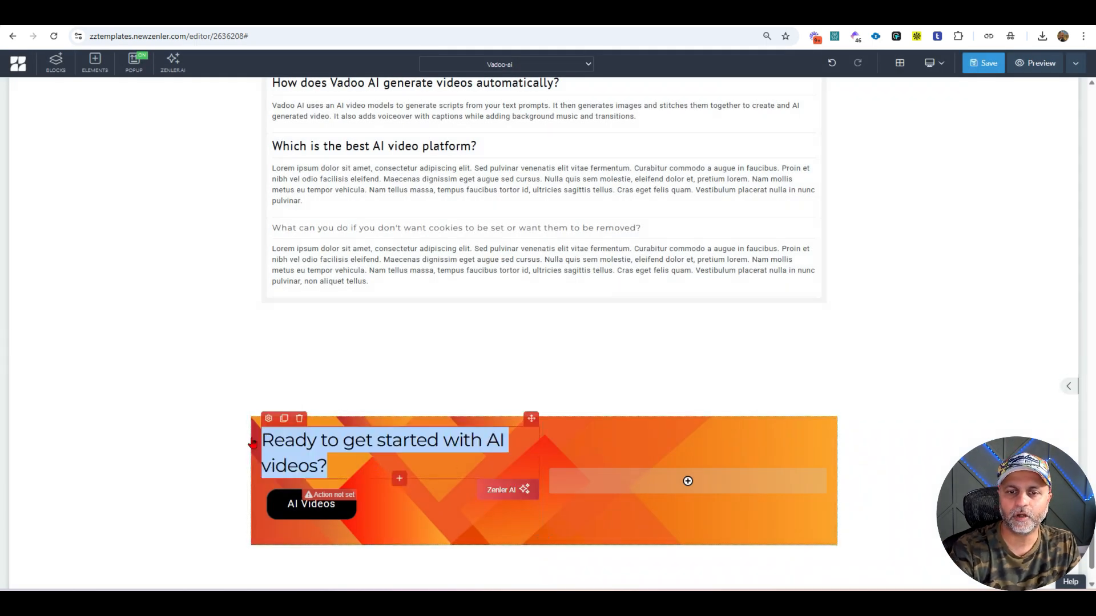
click(268, 419)
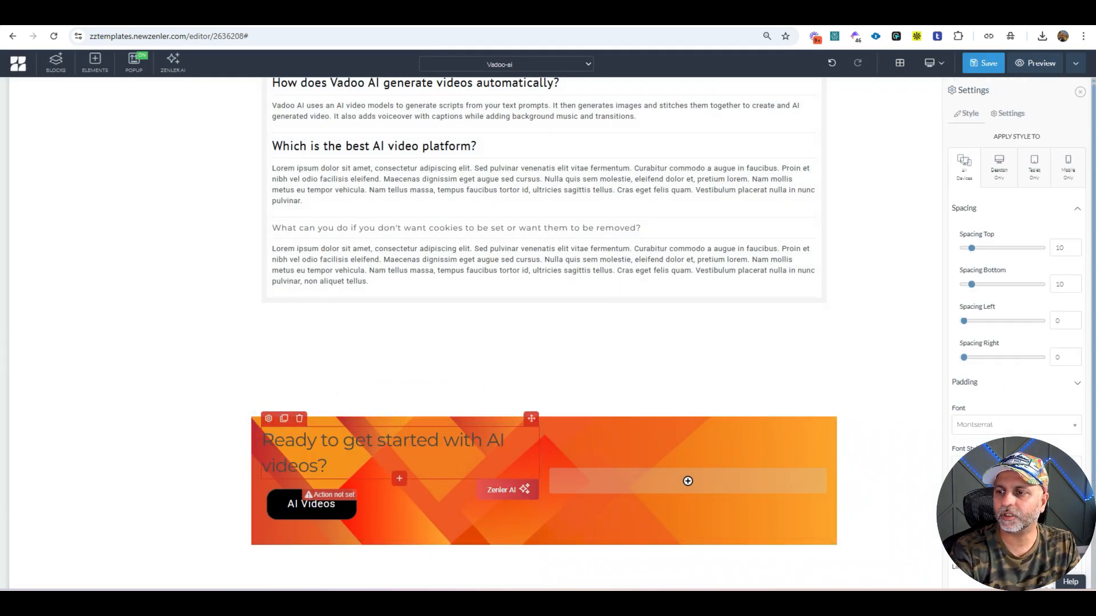
click(1064, 516)
click(986, 409)
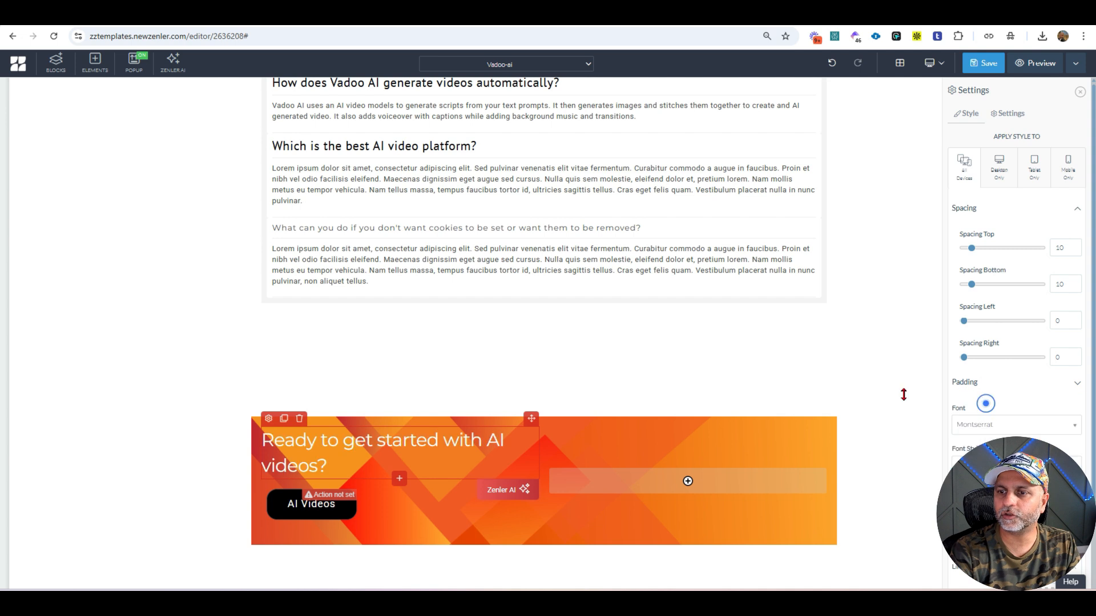
click(756, 445)
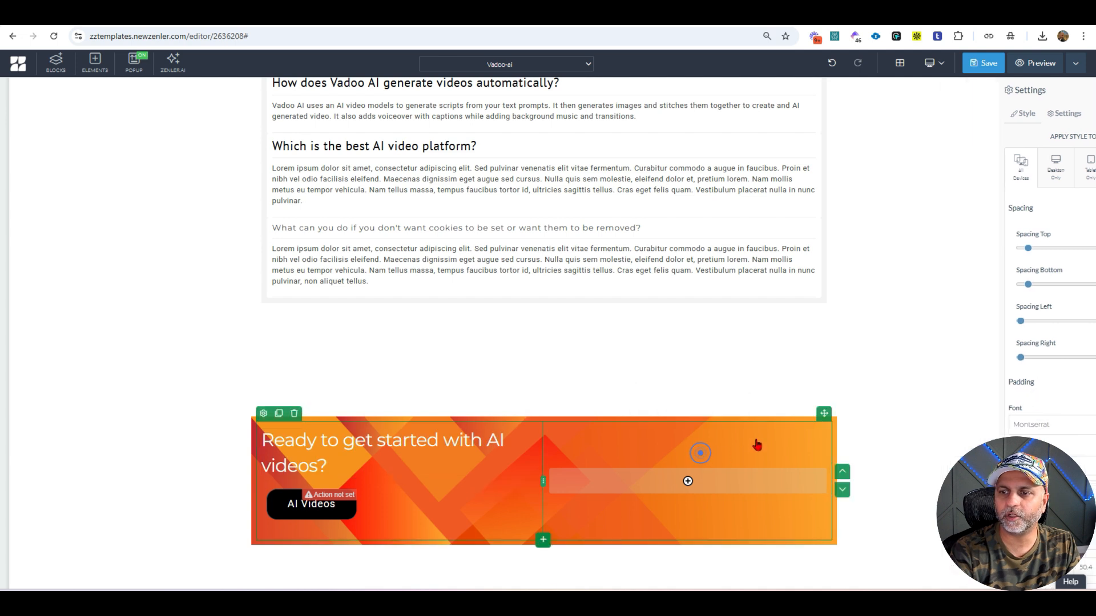
- Round the corners of the call-to-action row and save the page
click(258, 409)
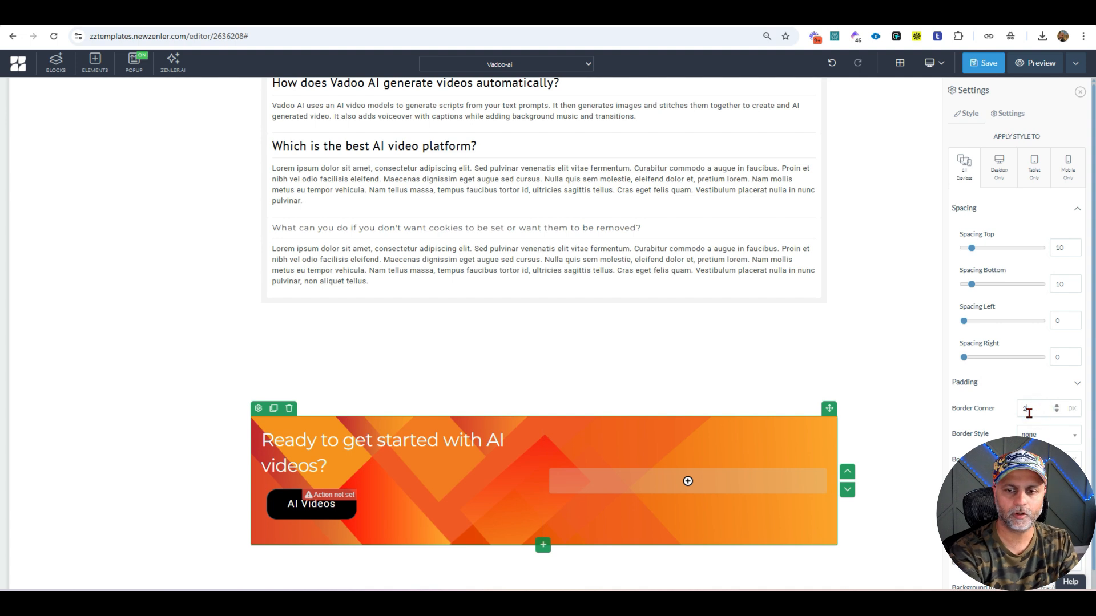
click(865, 385)
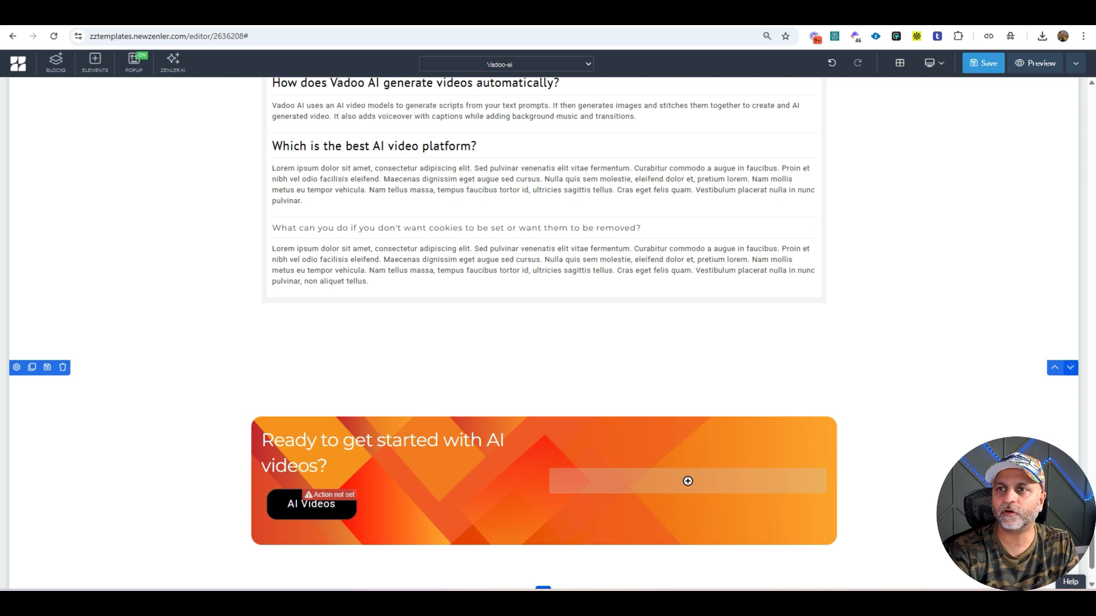
click(513, 13)
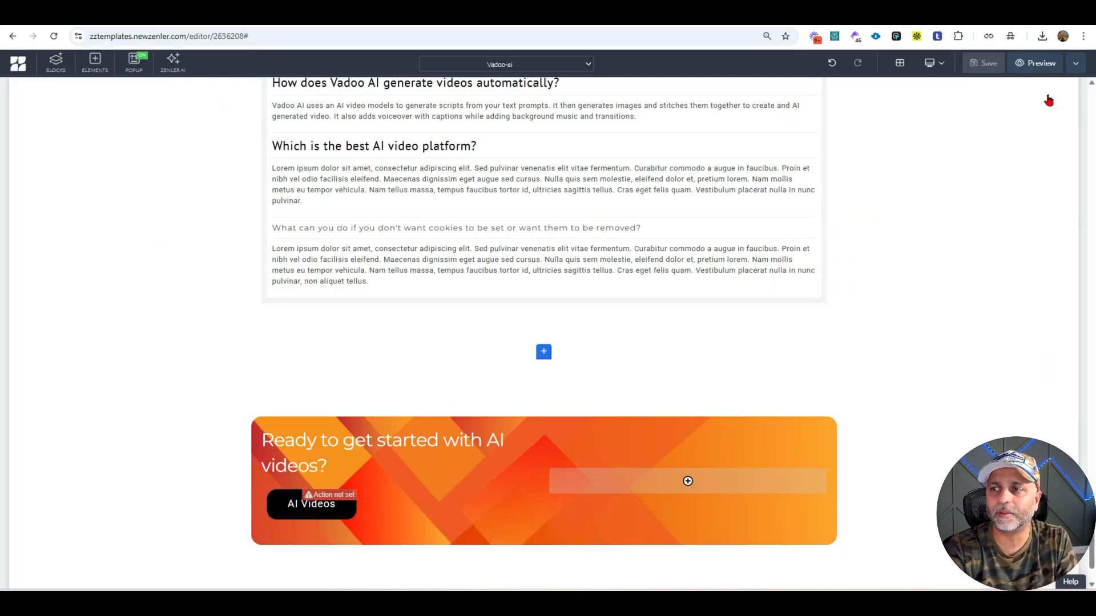
- Add the light navigation bar block with a Learn more button and move it to the top of the page
drag(1092, 542, 1092, 87)
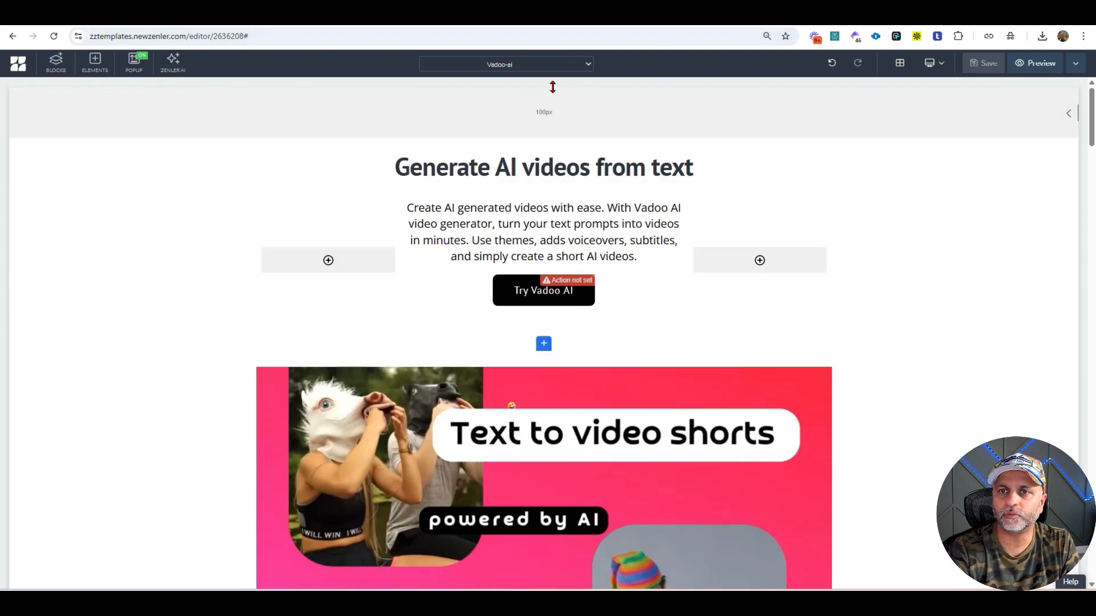
click(544, 344)
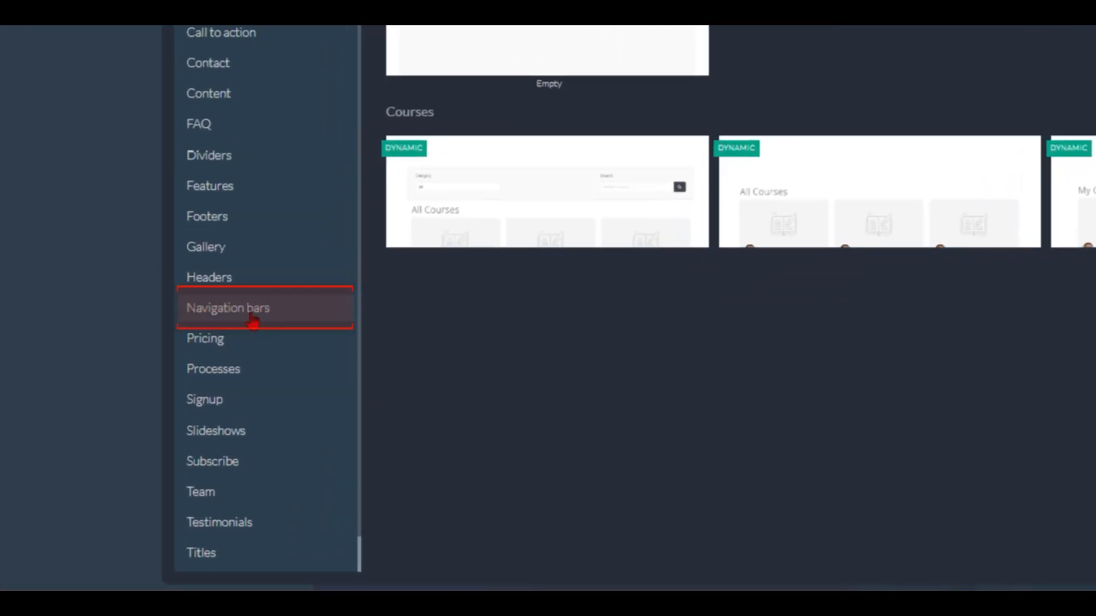
click(252, 321)
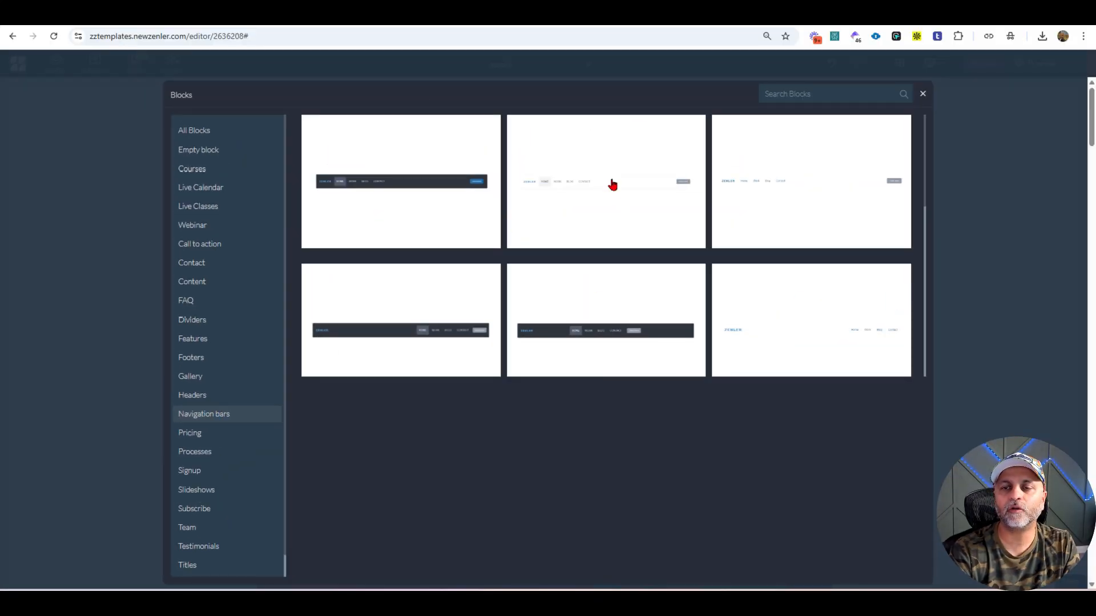
click(613, 184)
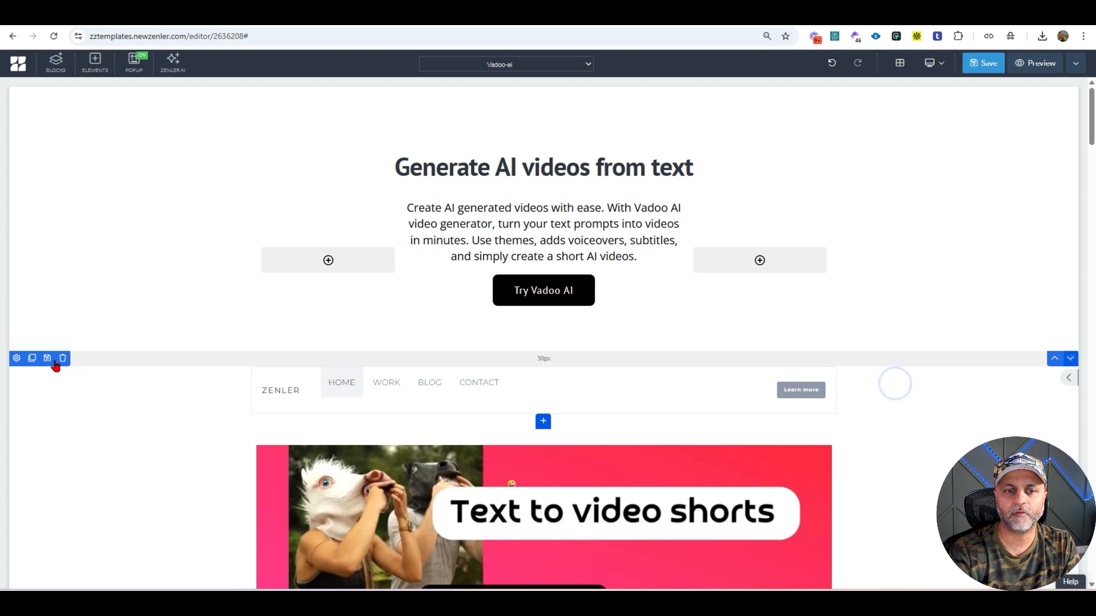
click(1055, 358)
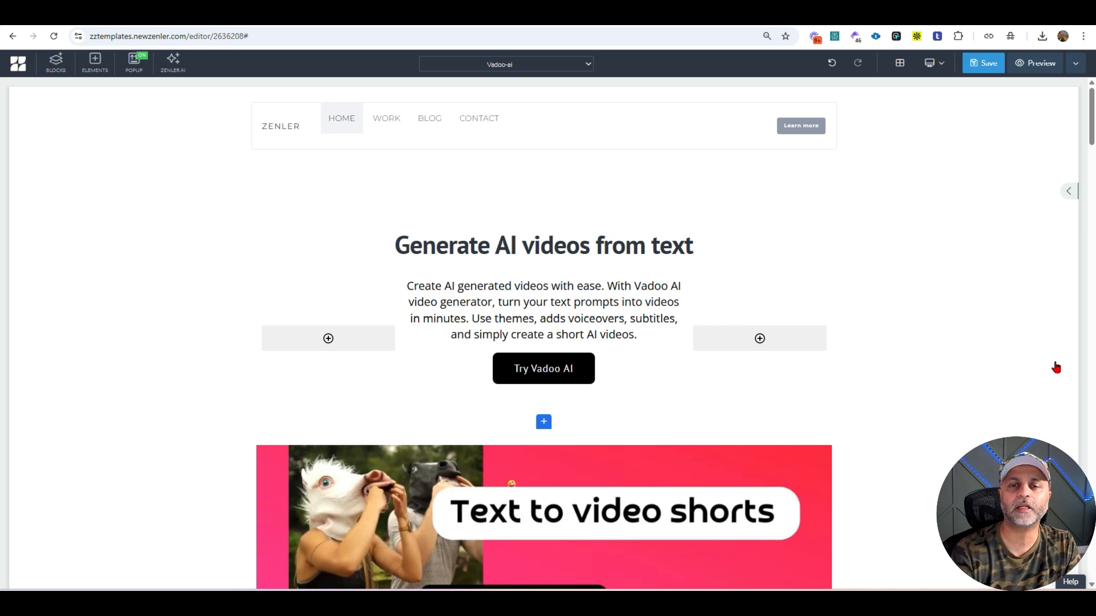
- Examine the navigation bar block's style and animation settings and the options of its HOME link
click(613, 110)
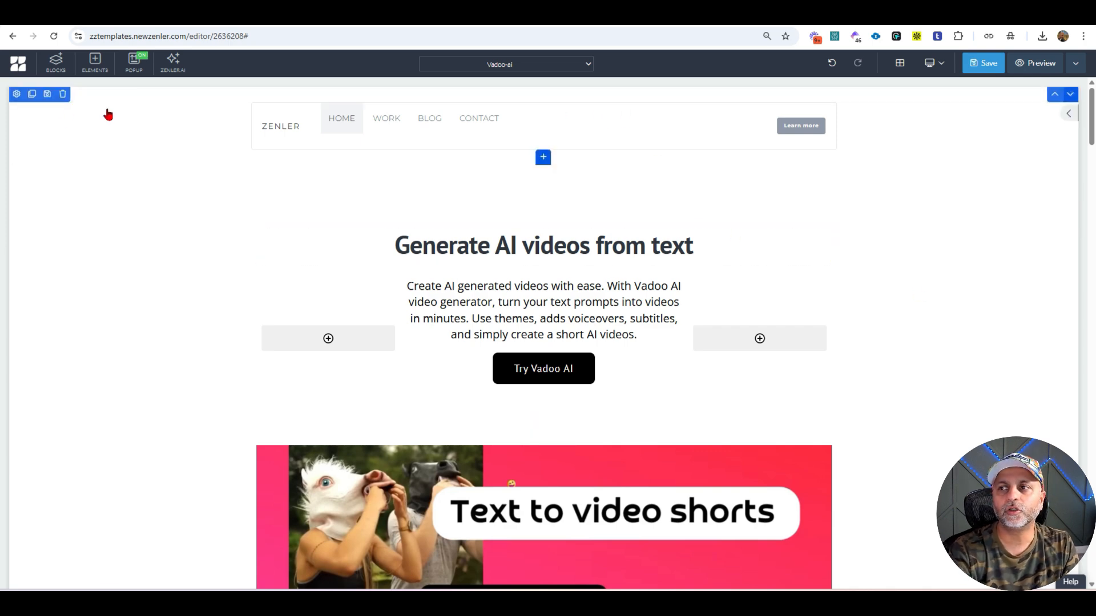
click(17, 96)
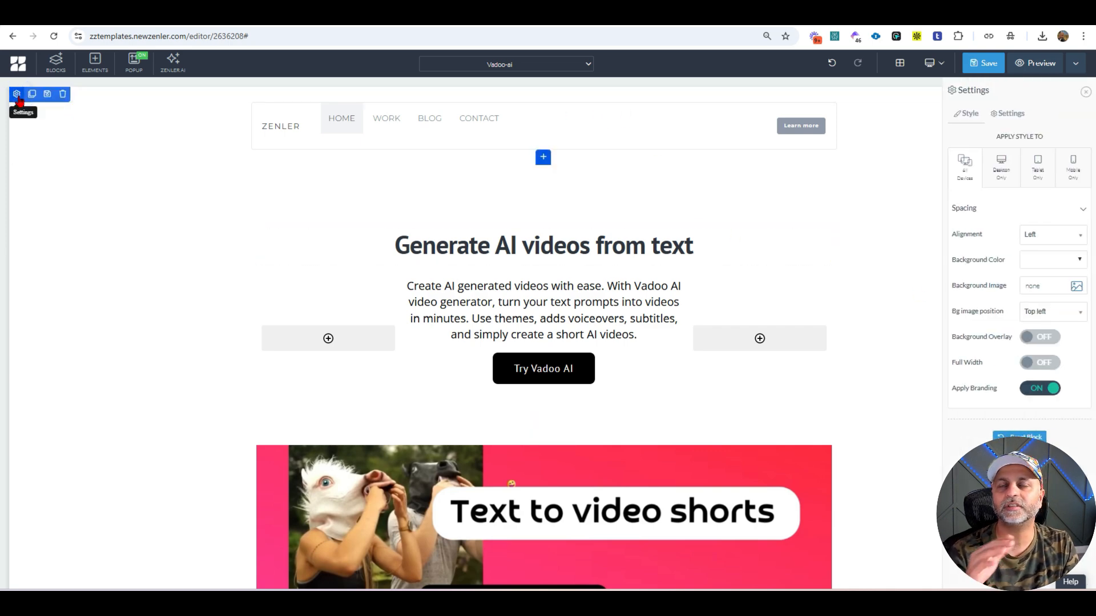
click(1010, 114)
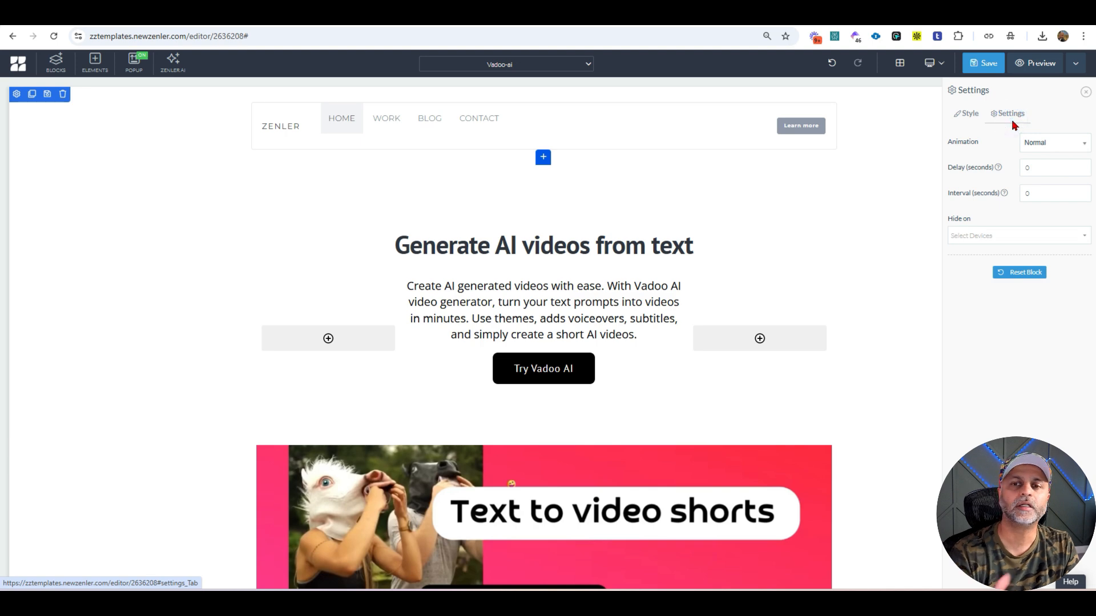
click(336, 114)
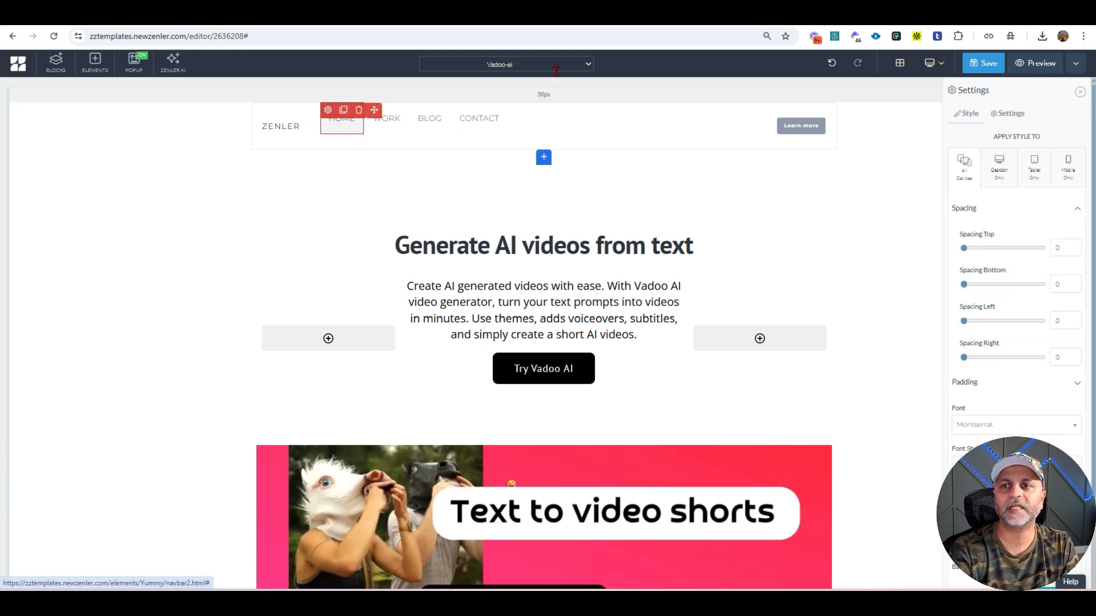
- Copy the announcement text "Join Our Discord for early access new Gen AI models" from the top of the vadoo.tv page
key(ctrl+Tab)
scroll(800, 213, up, 15)
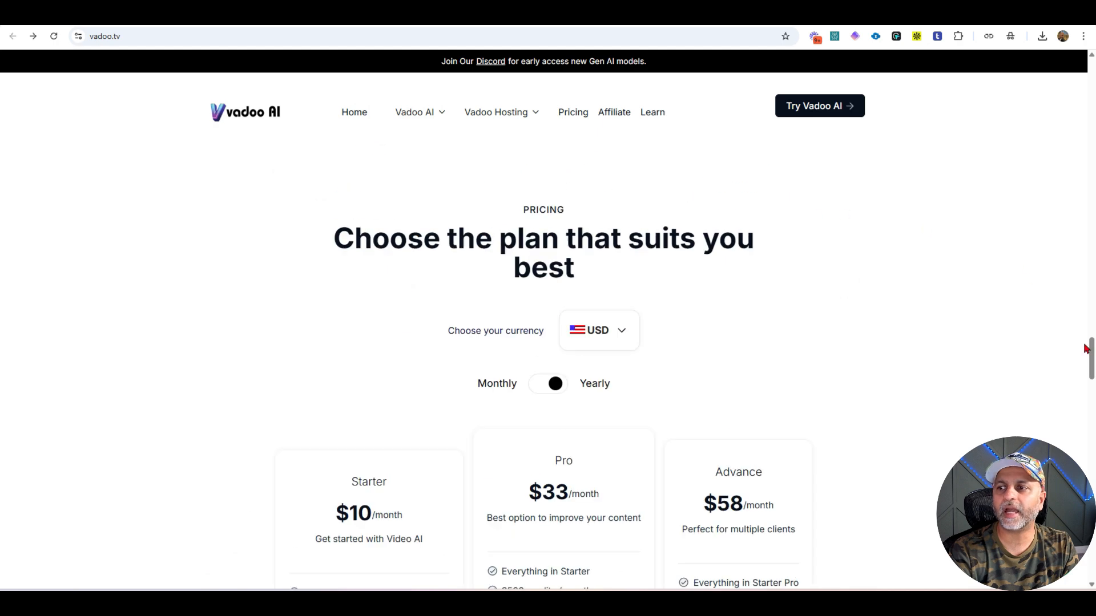
drag(1091, 347, 1091, 81)
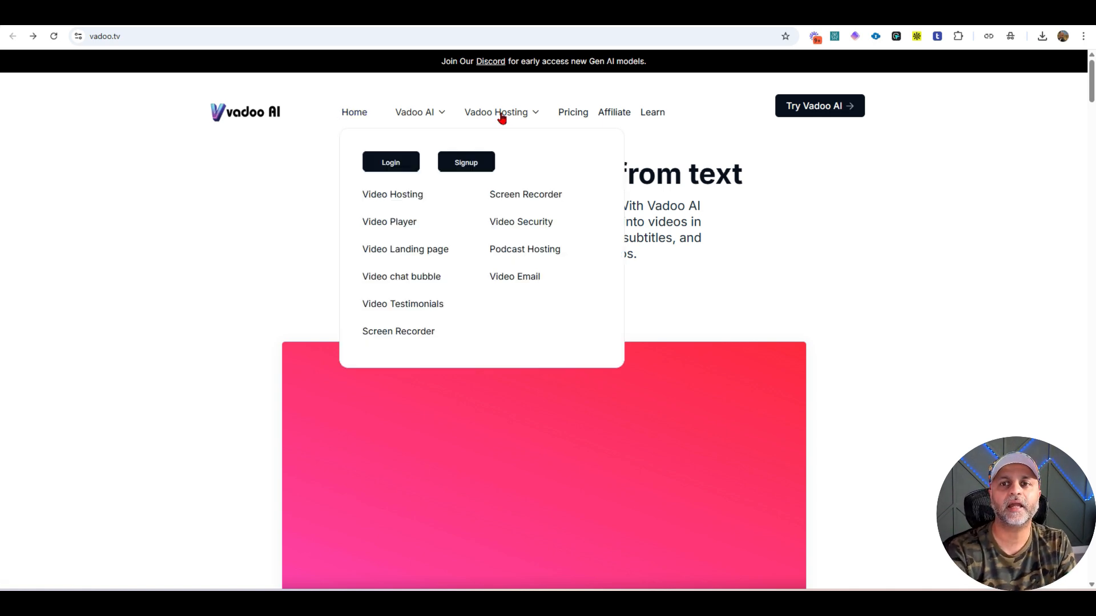
drag(690, 64, 646, 62)
key(ctrl+c)
click(427, 66)
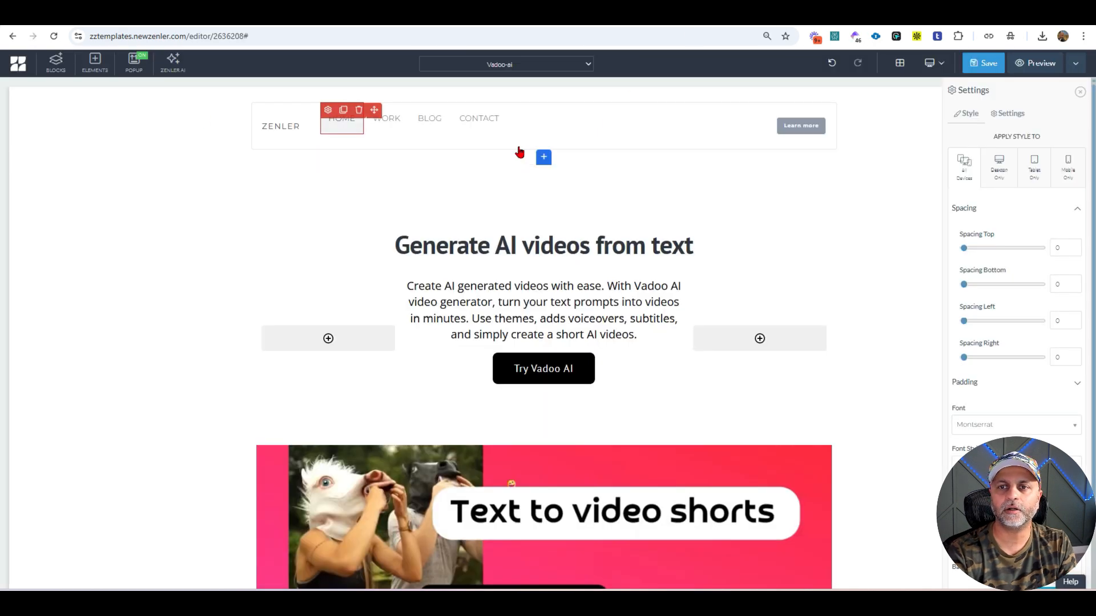
- Add an empty block with a single 100% row below the navigation bar
click(548, 159)
click(383, 195)
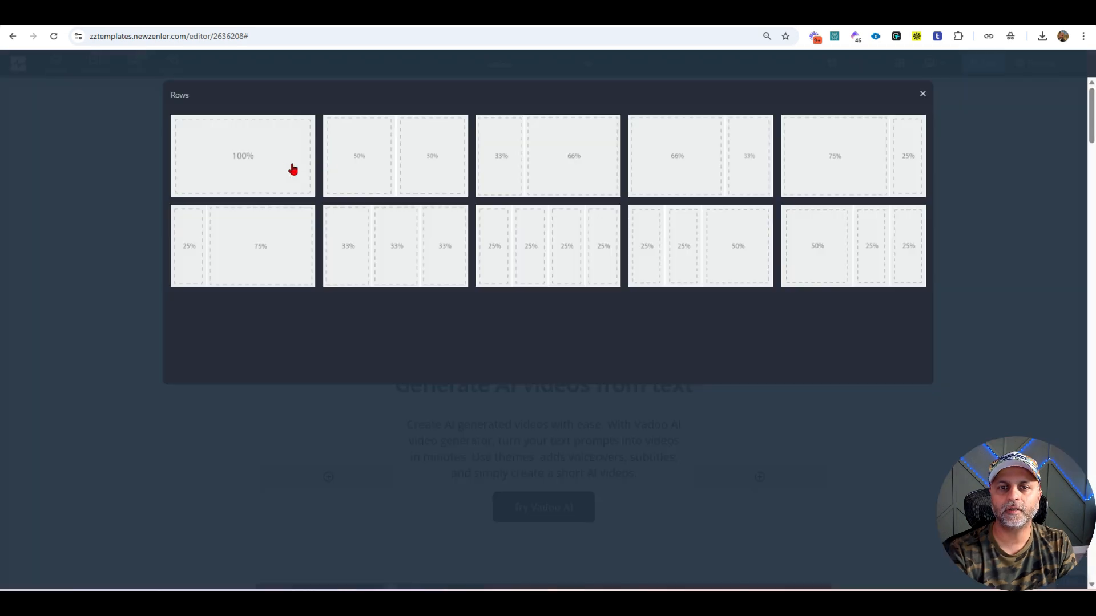
click(293, 170)
- Add a regular paragraph to the new row and replace its text with "Join Our Discord for early access new Gen AI models"
click(541, 238)
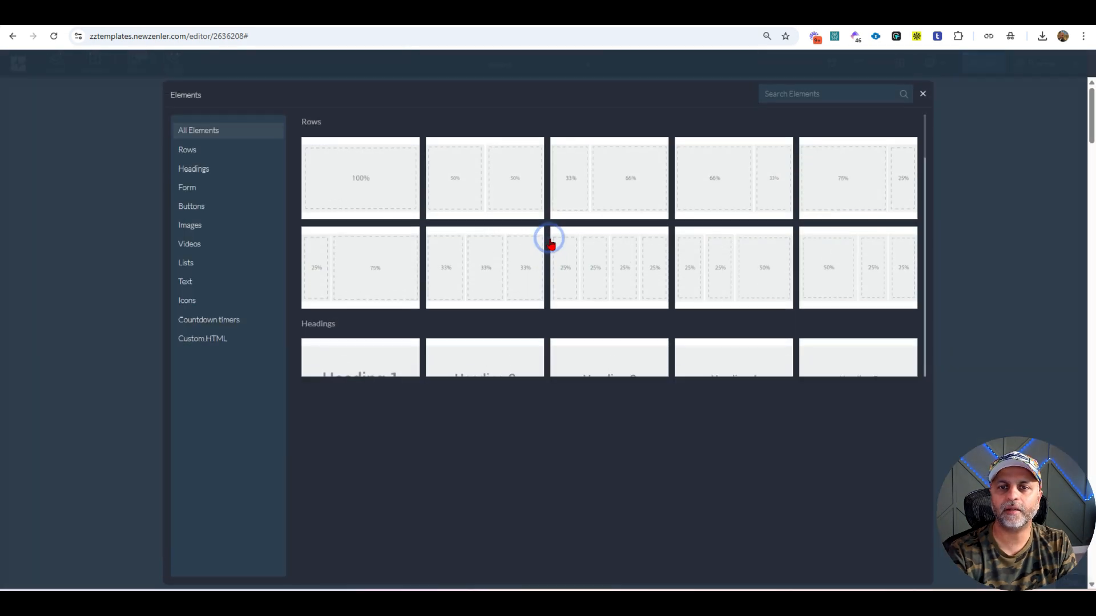
click(194, 282)
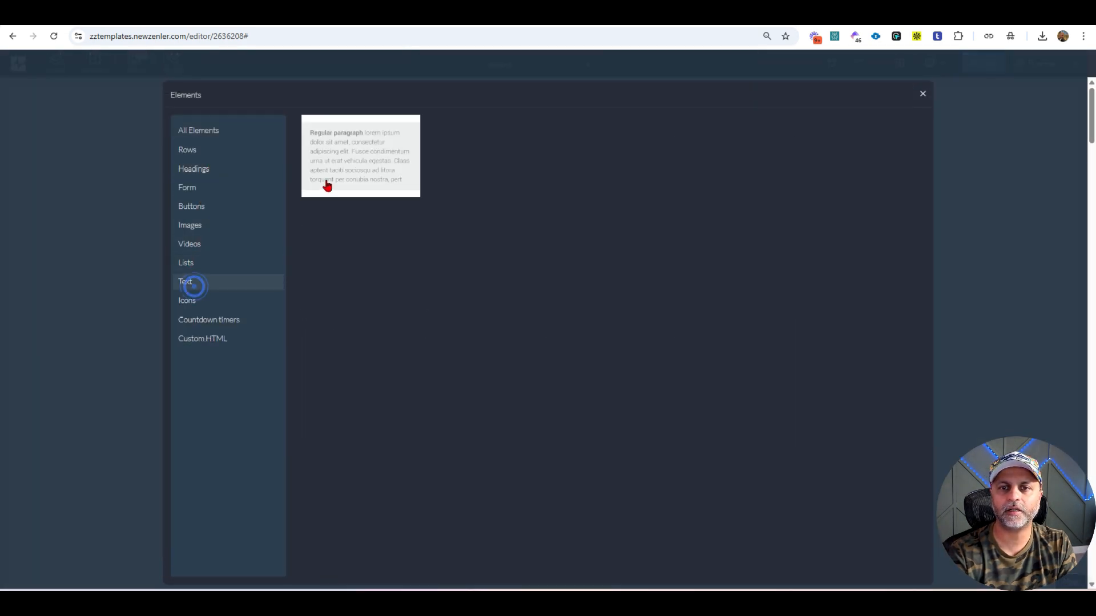
click(325, 184)
triple_click(556, 245)
key(ctrl+v)
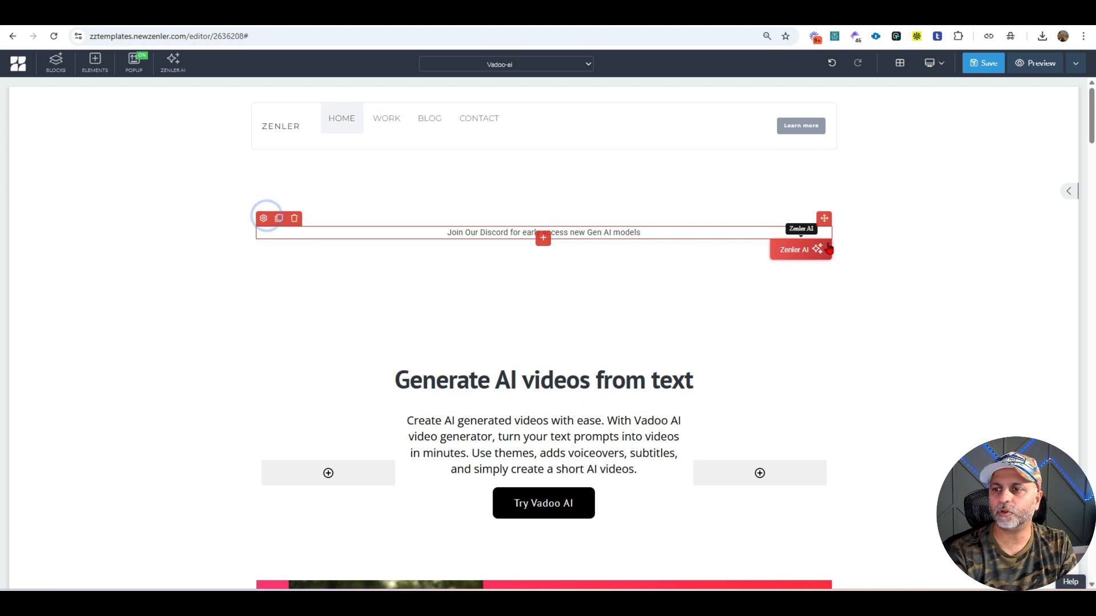
- Make the Discord announcement text bold and change its colour to white
click(266, 219)
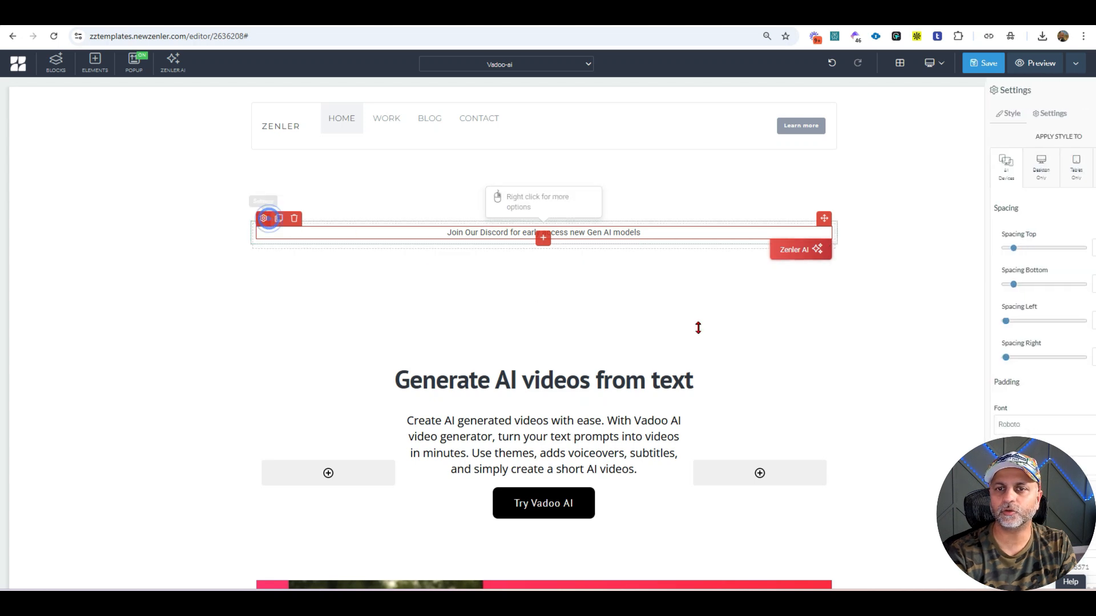
click(983, 462)
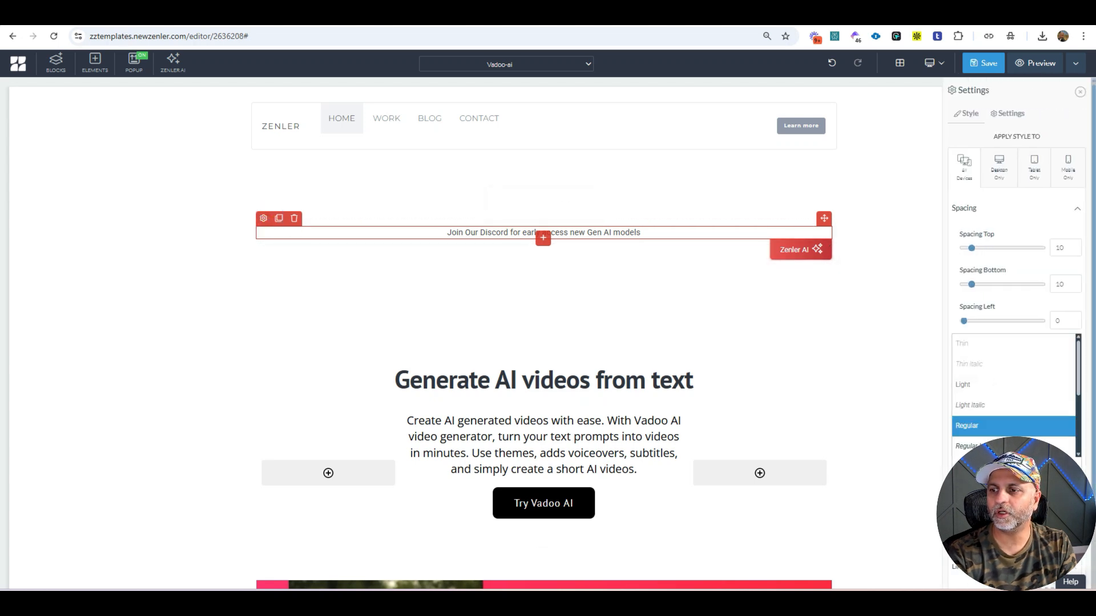
click(981, 443)
click(972, 515)
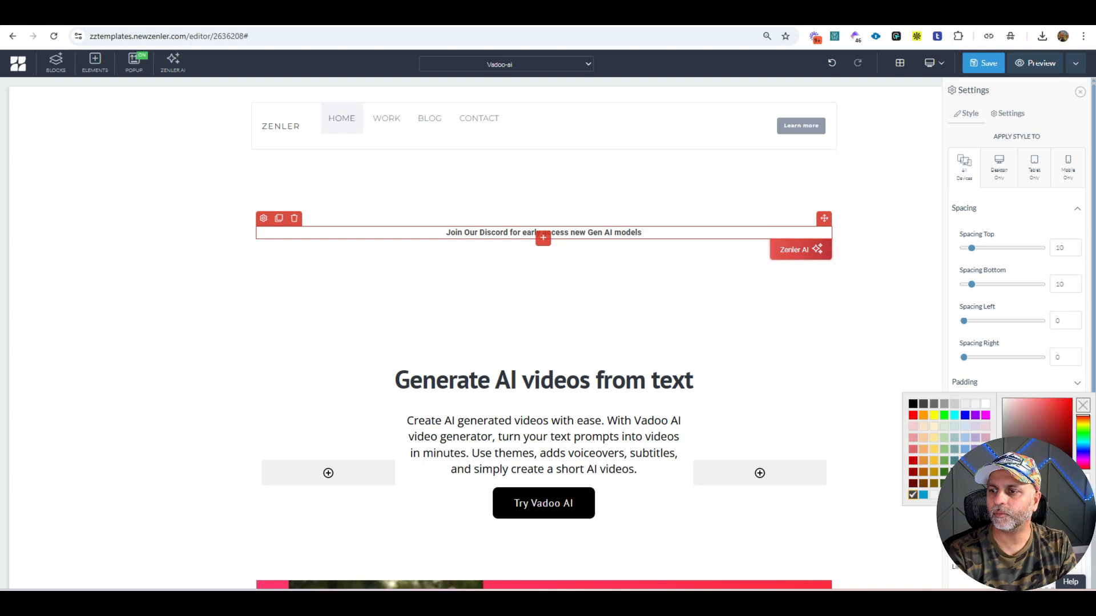
click(986, 405)
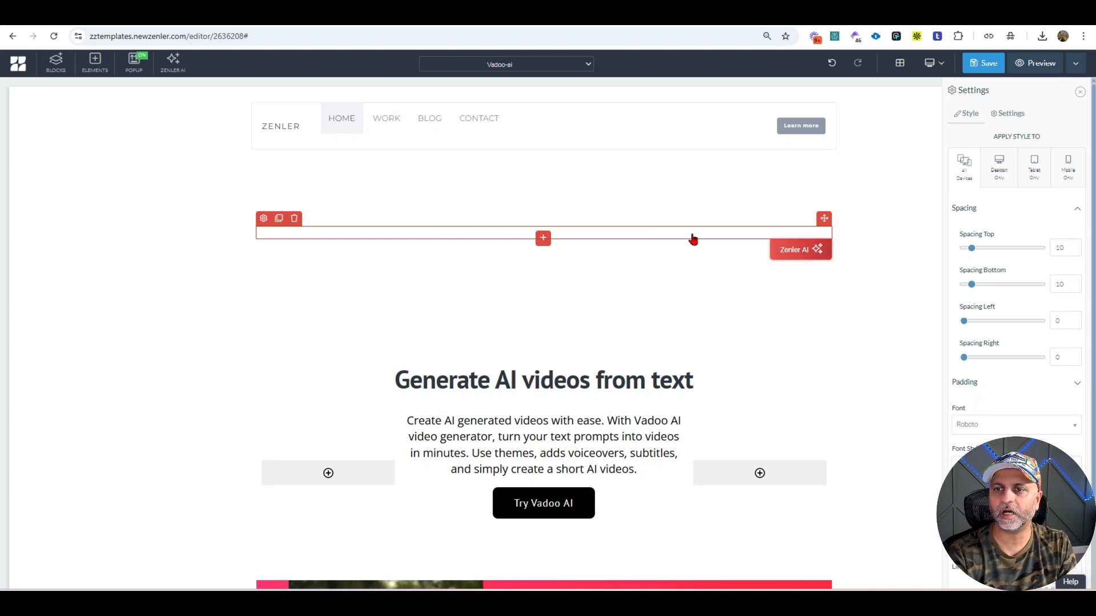
- Set the background colour of the Discord announcement block to black
click(194, 238)
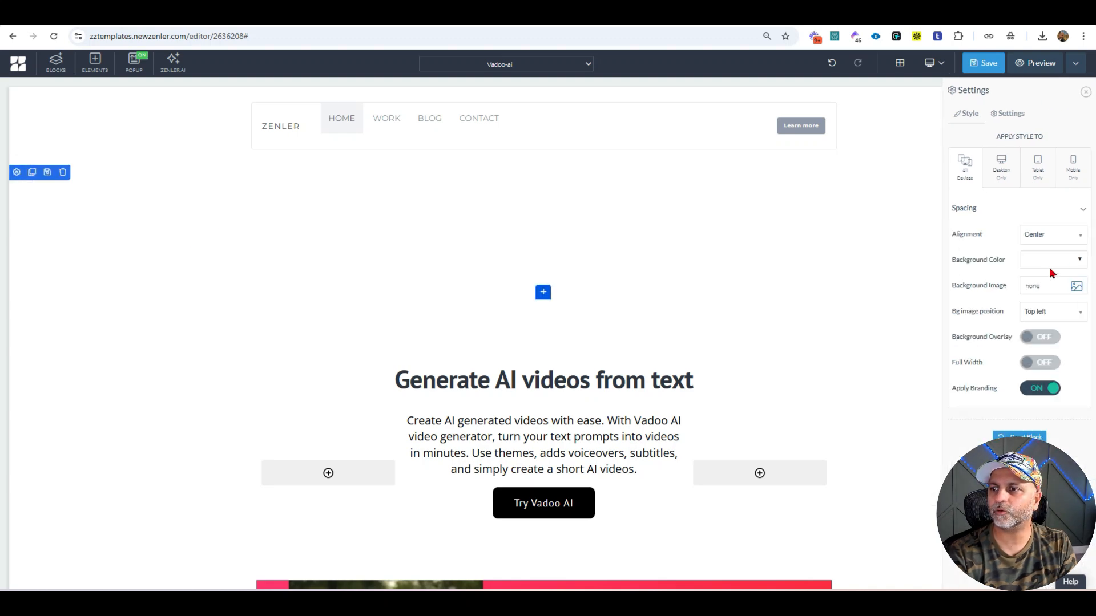
click(1054, 266)
click(912, 280)
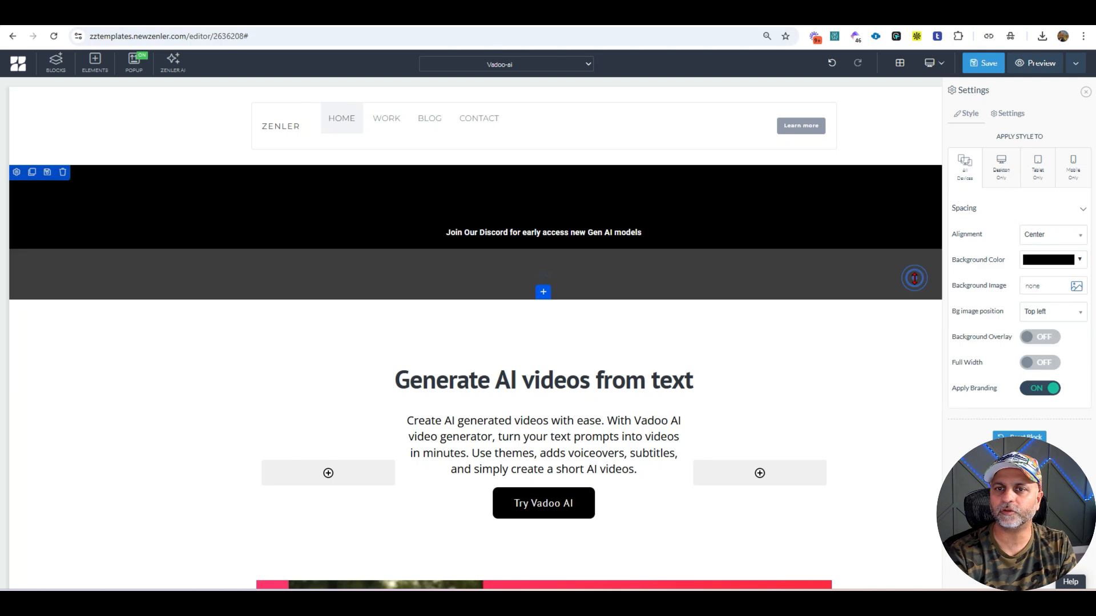
- Set the announcement block's top and bottom spacing to 0
click(1012, 113)
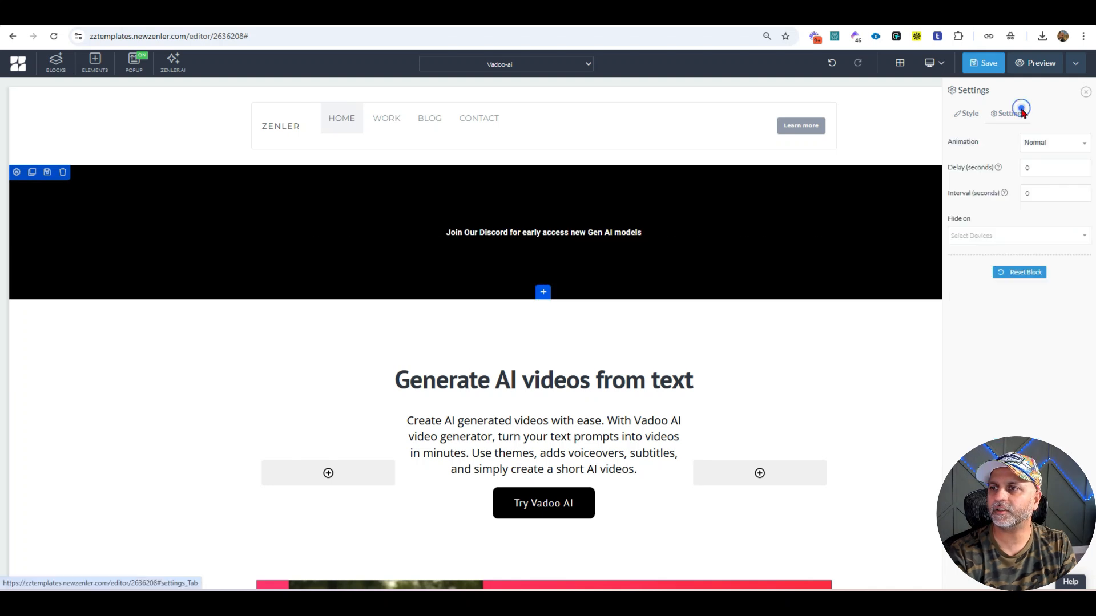
click(967, 113)
click(1059, 213)
drag(1067, 250, 1055, 249)
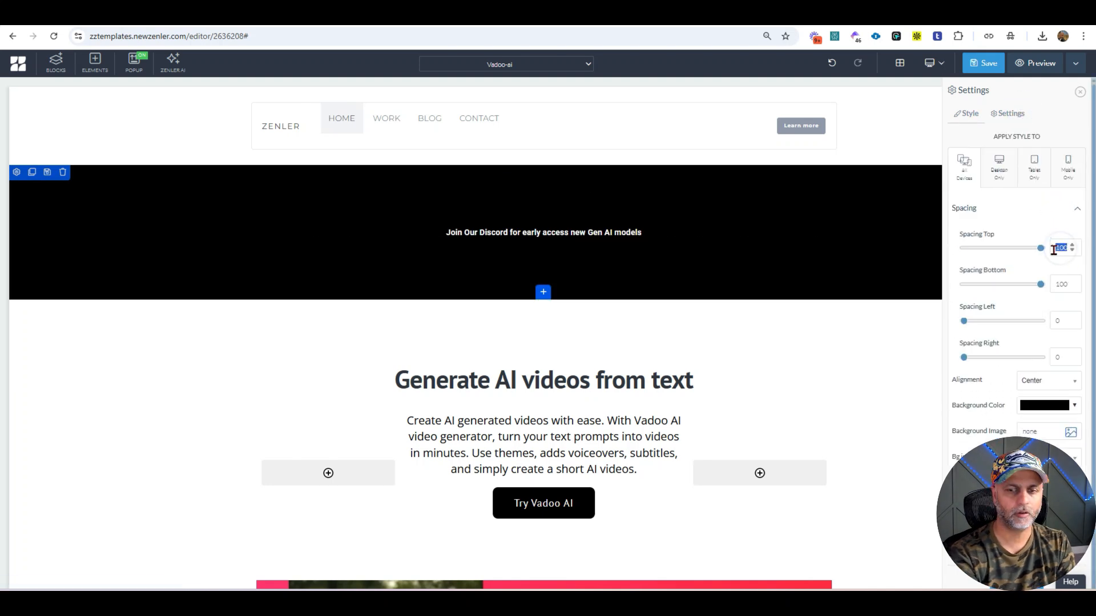
text(0)
key(Tab)
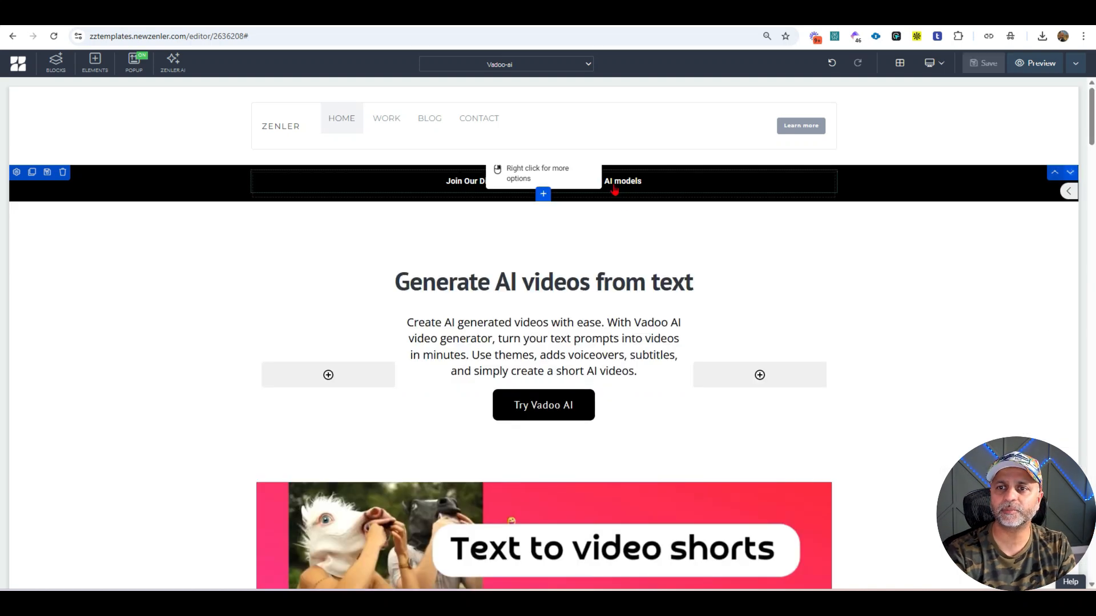
- Set the top and bottom spacing of the announcement paragraph inside the black block to 0
click(613, 183)
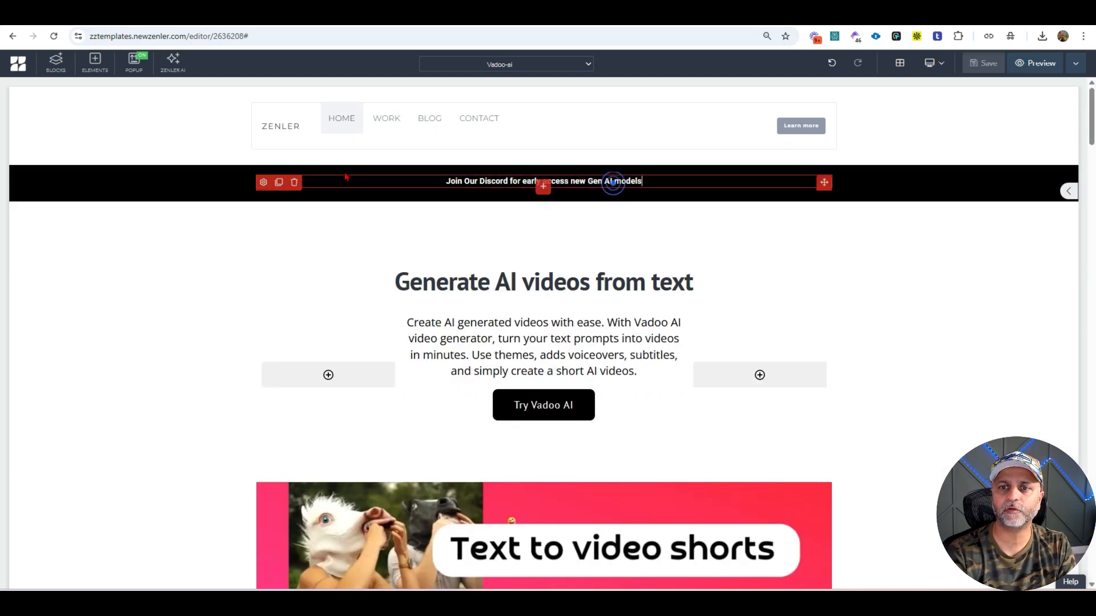
click(263, 182)
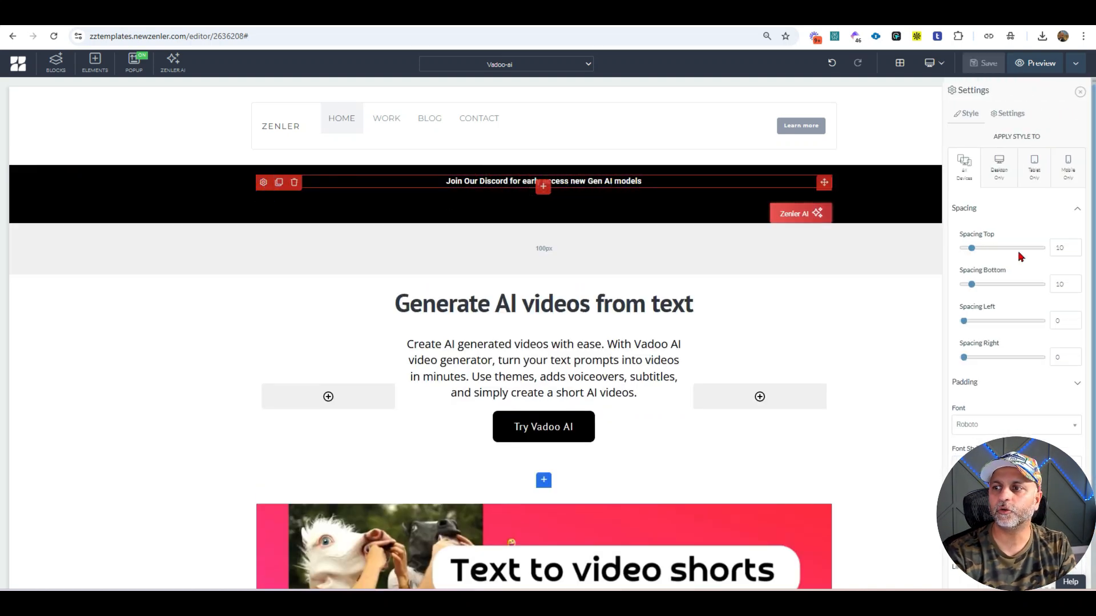
double_click(1063, 248)
text(0)
key(Tab)
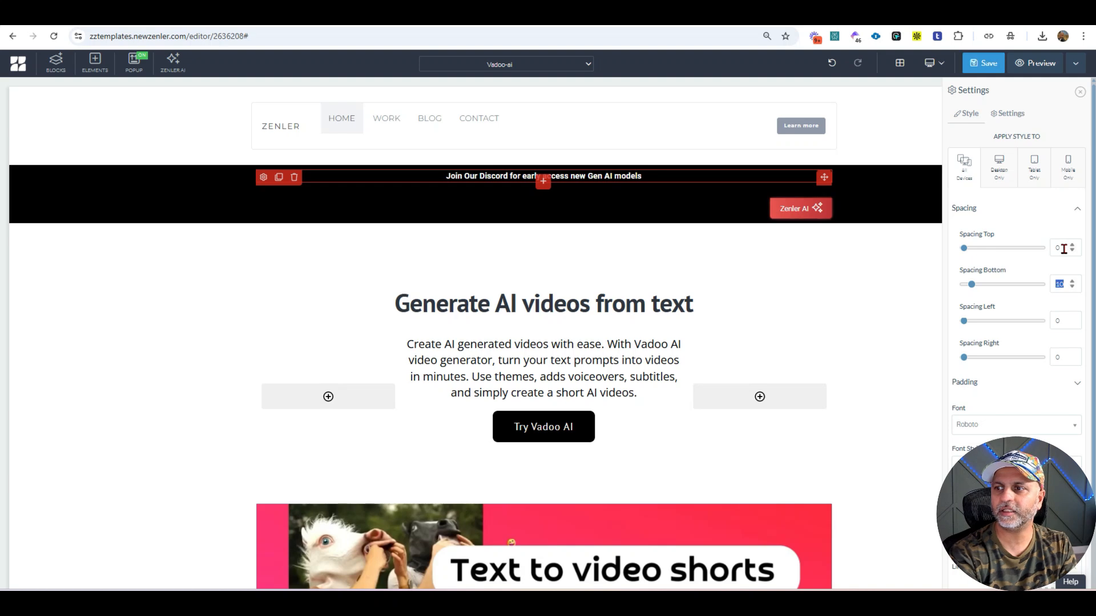
text(0)
click(974, 385)
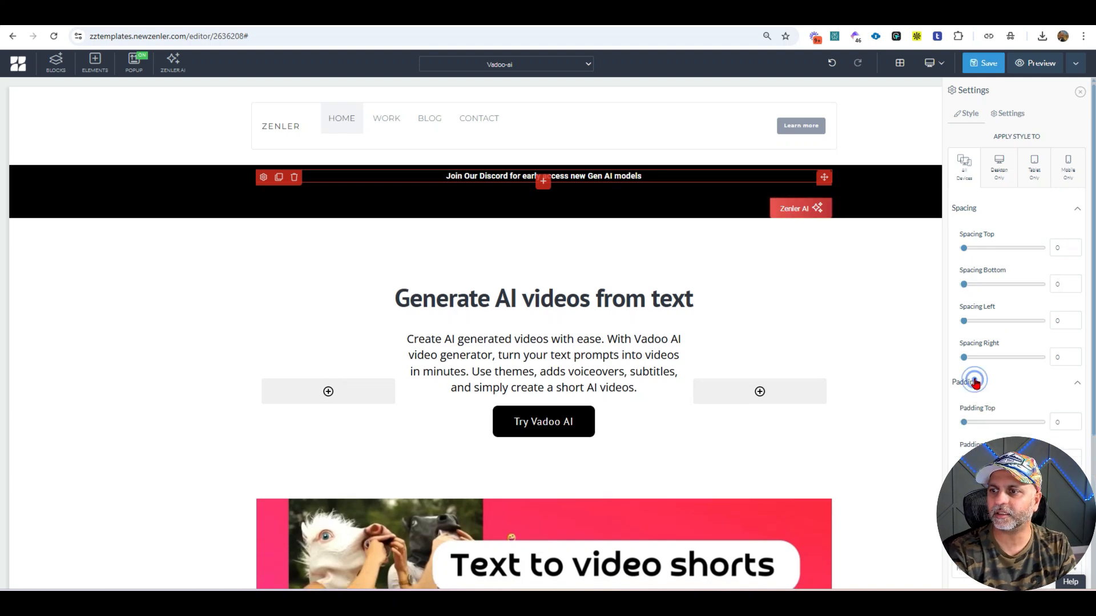
- Move the announcement block above the navigation bar and save the page
click(914, 185)
click(1055, 173)
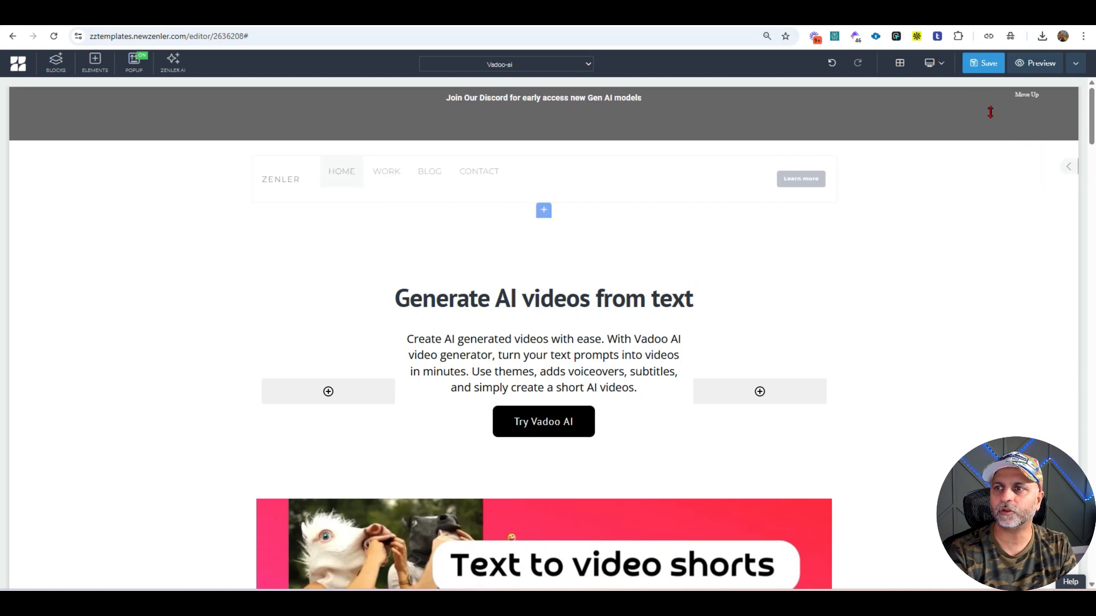
click(983, 62)
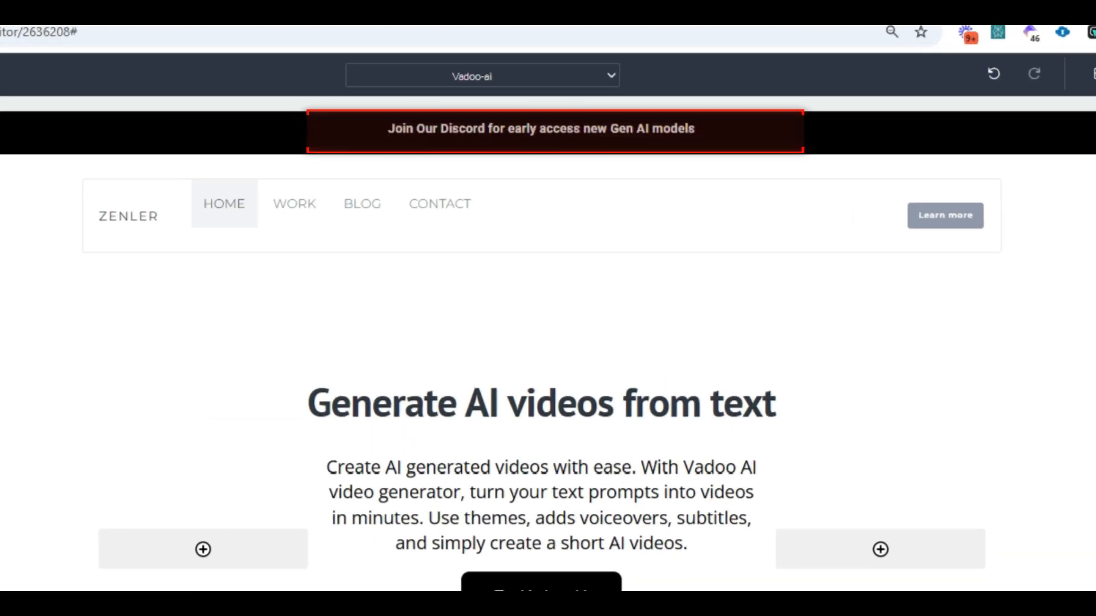
- Preview the page and review it from the announcement bar down through the feature, pricing and FAQ sections to the footer
click(1035, 62)
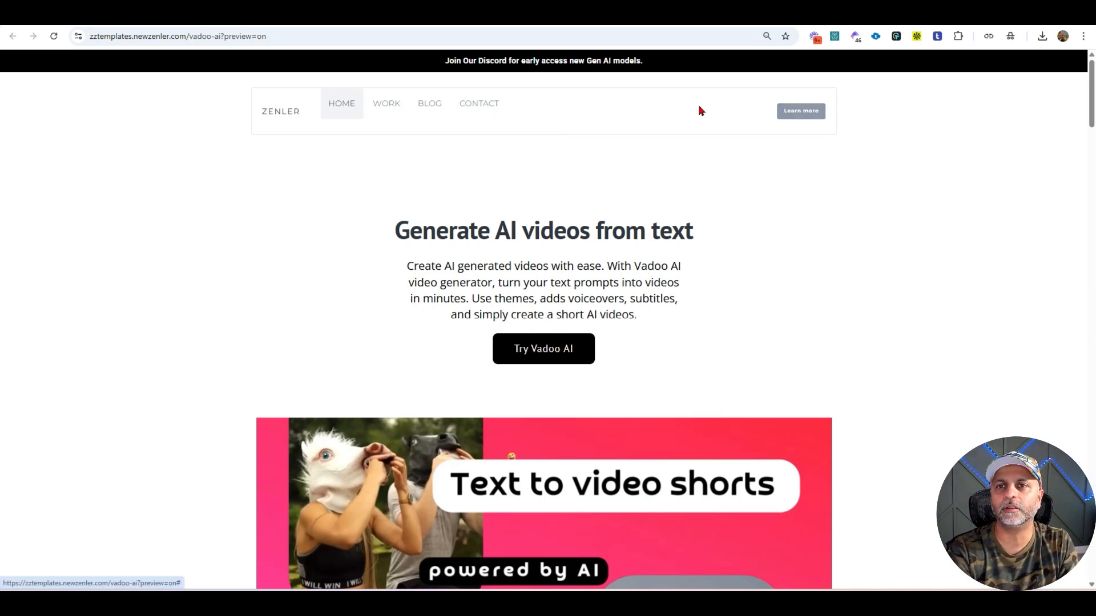
scroll(700, 110, down, 14)
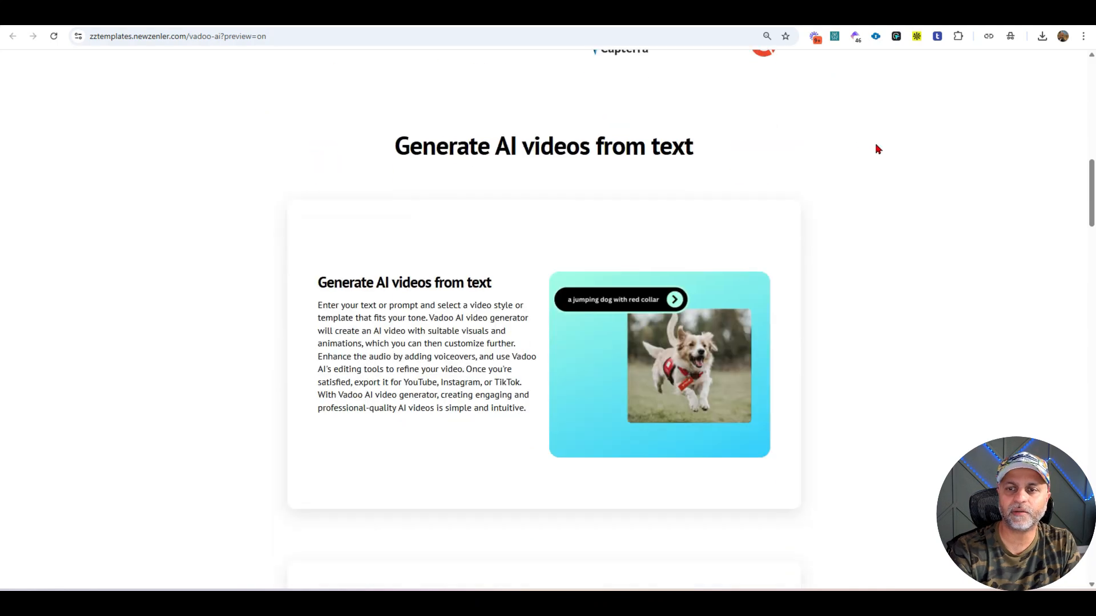
scroll(879, 149, down, 14)
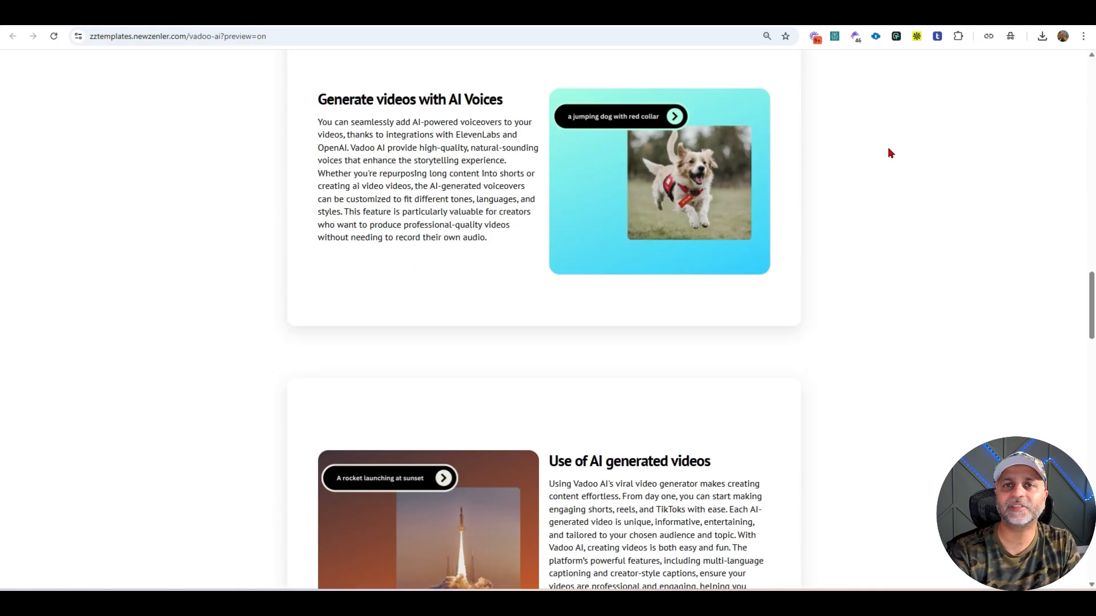
scroll(888, 149, down, 11)
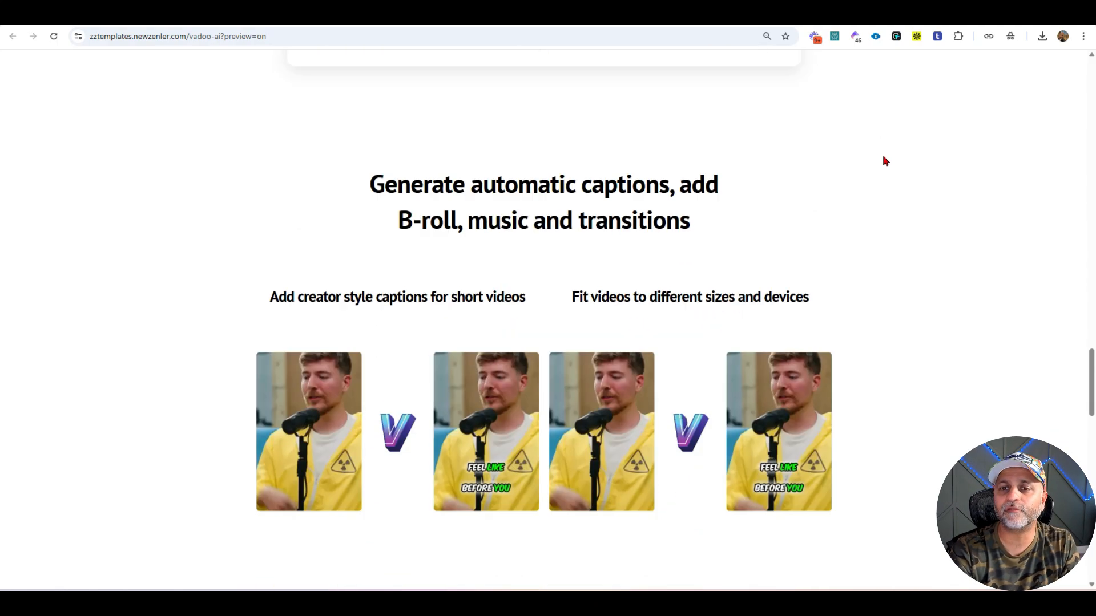
scroll(883, 158, down, 9)
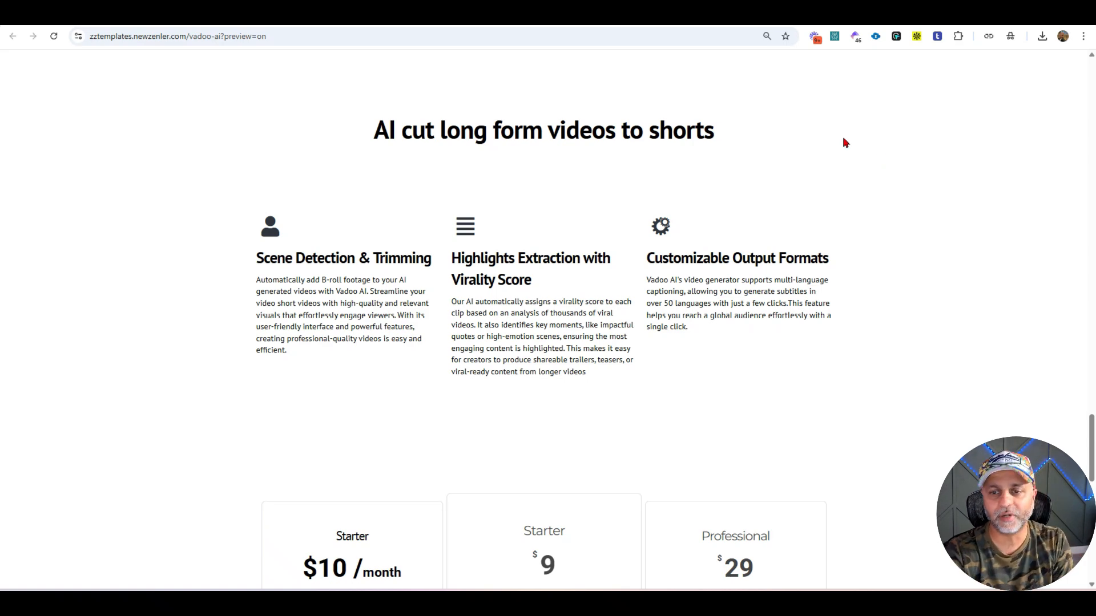
scroll(850, 143, down, 4)
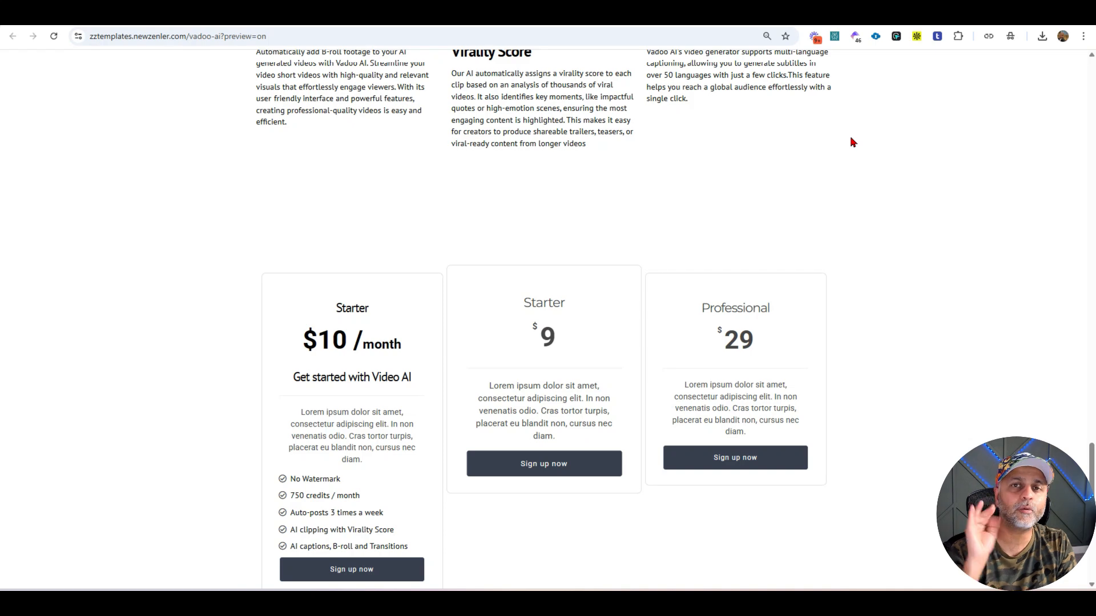
scroll(884, 199, down, 8)
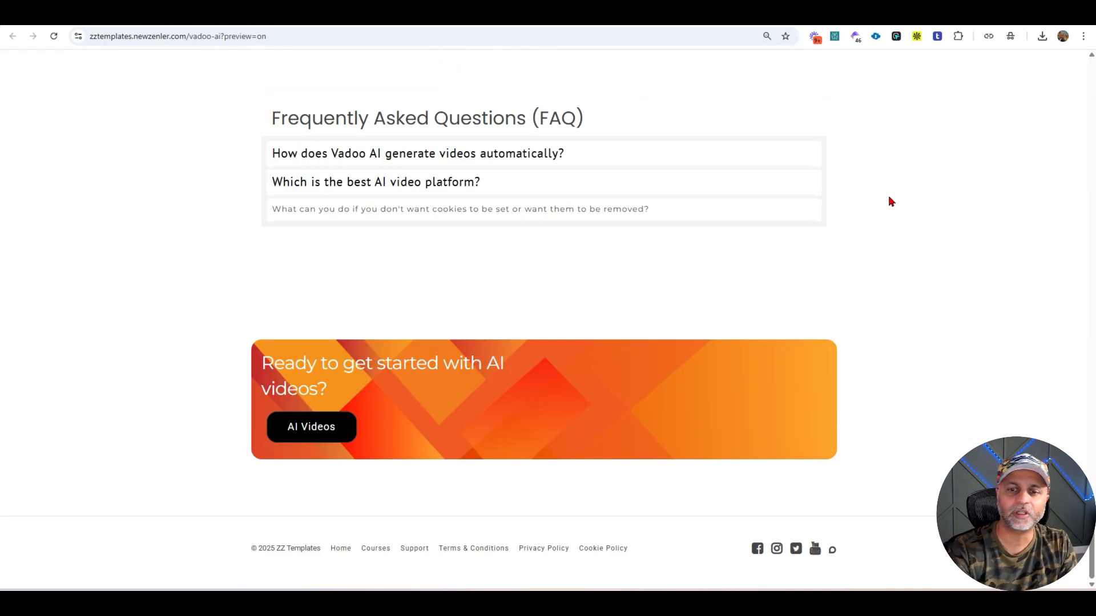